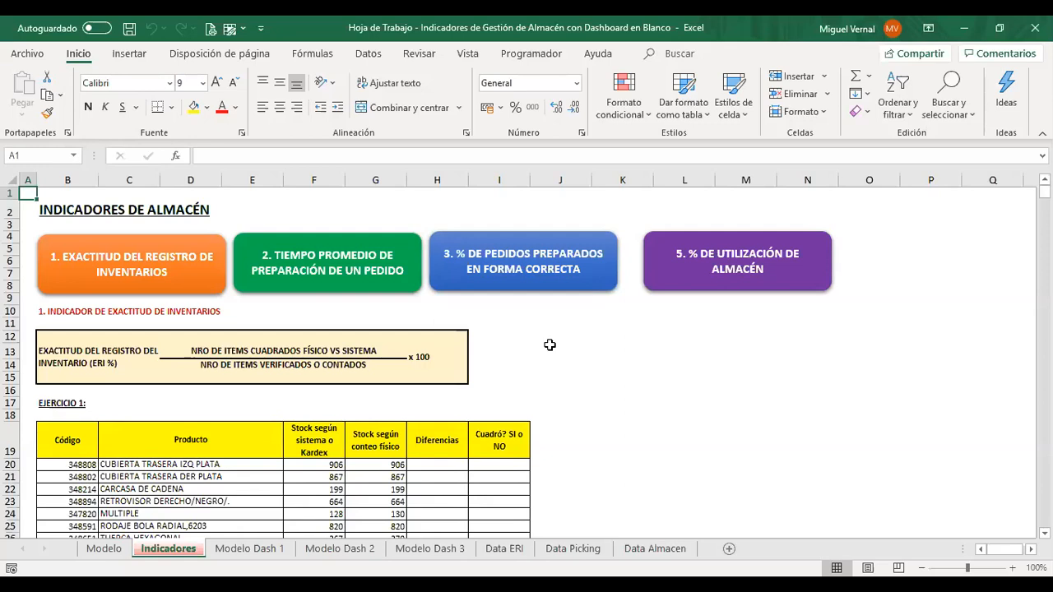
# Step: In the Ejercicio 1 table, calculate Diferencias in H20 as =F20-G20 and fill the formula down the column
pyautogui.hotkey('alt', 'Tab')
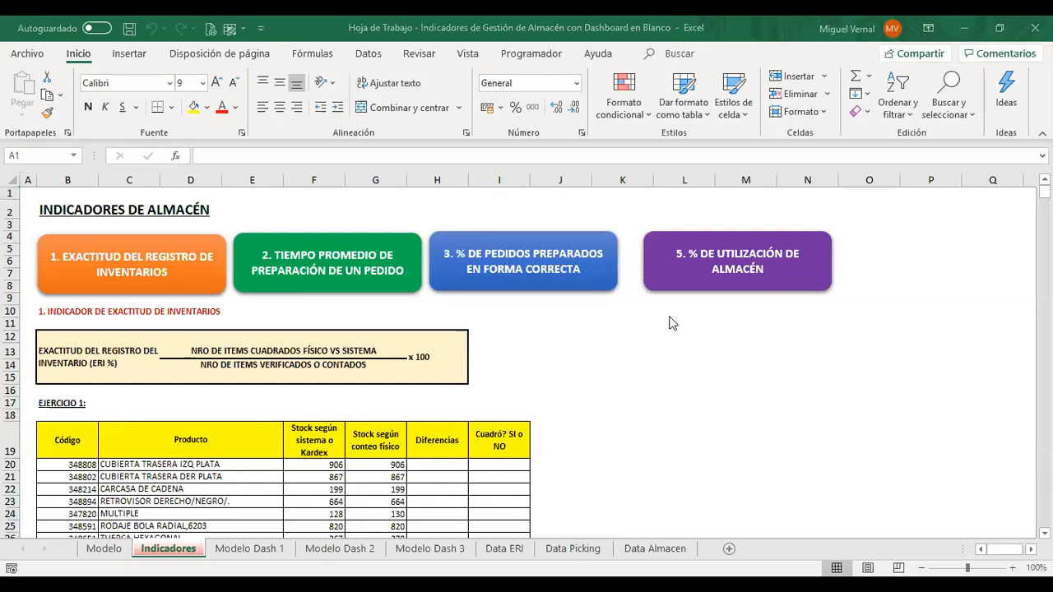
pyautogui.click(303, 409)
pyautogui.scroll(-3, 309, 400)
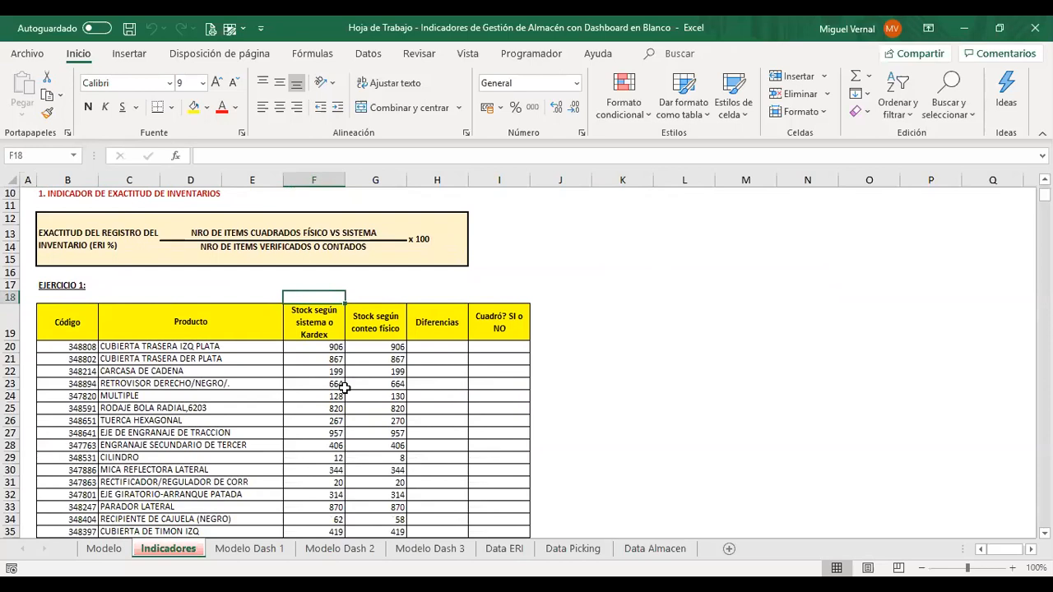
pyautogui.scroll(-1, 345, 385)
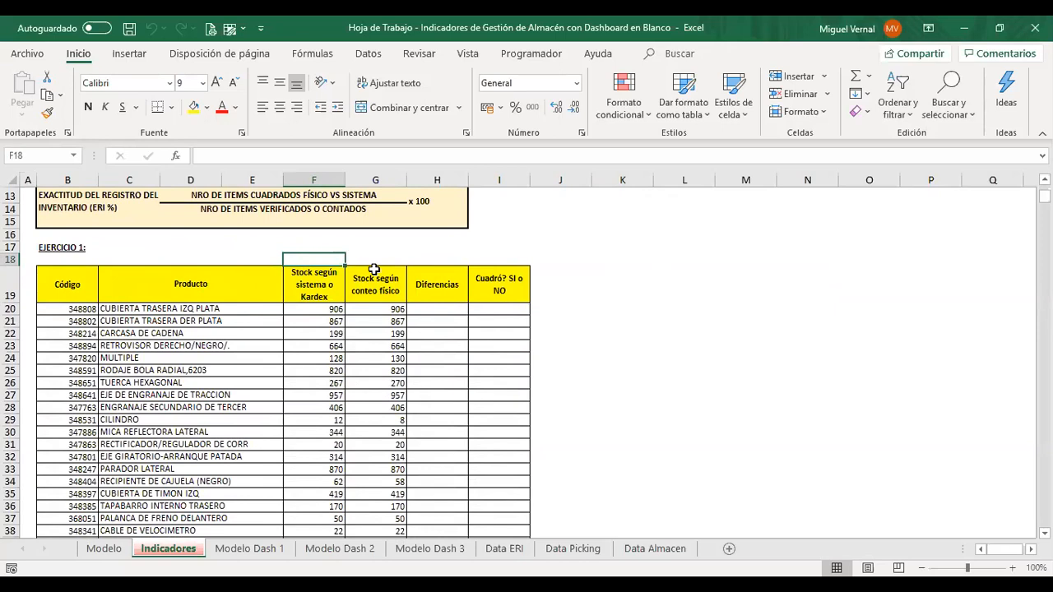
pyautogui.click(433, 311)
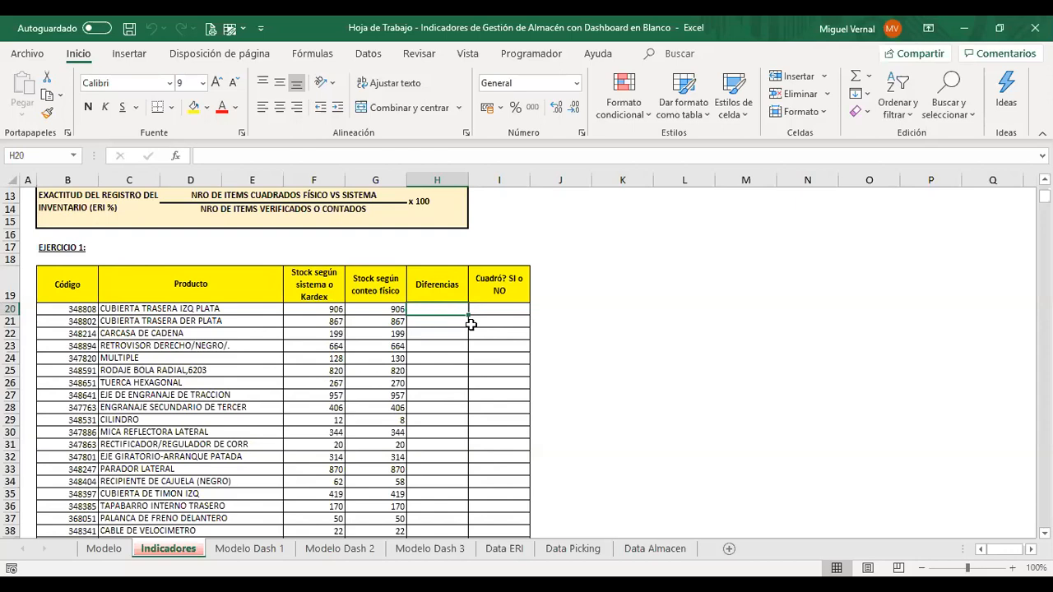
pyautogui.write('=')
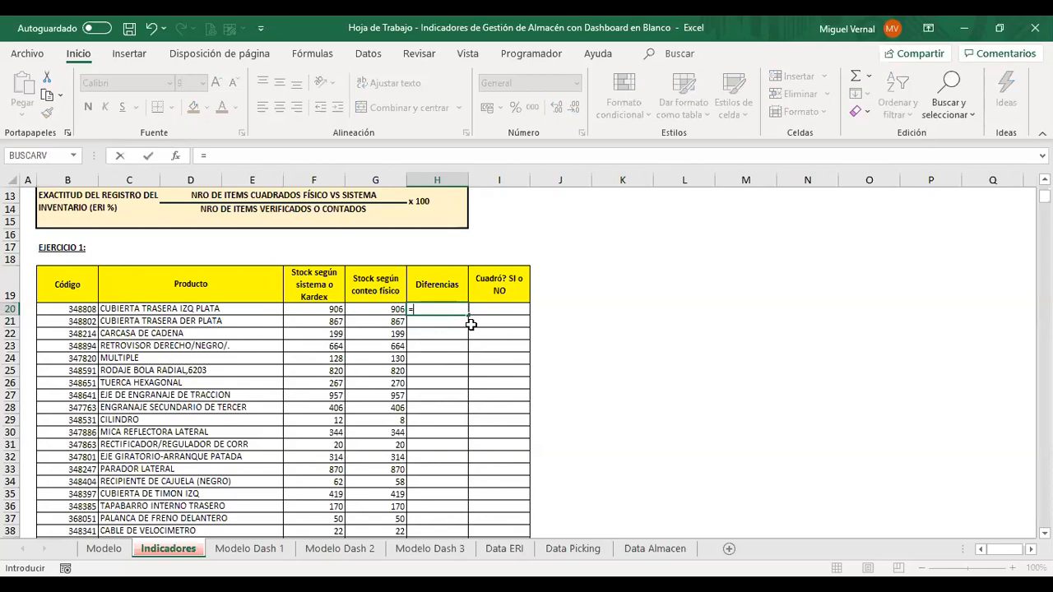
pyautogui.press('Left')
pyautogui.press('Left')
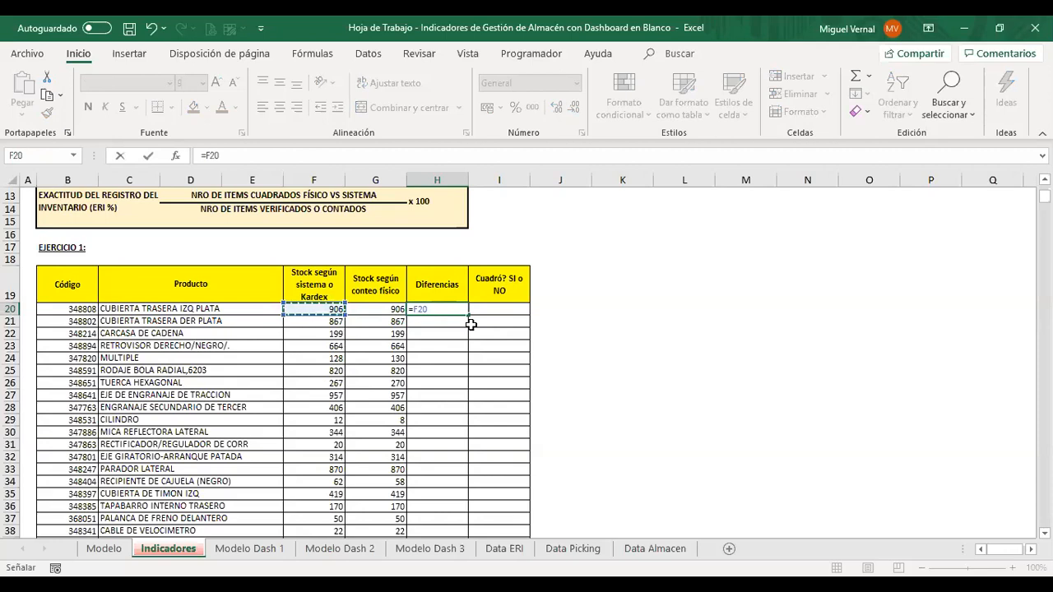
pyautogui.write('-')
pyautogui.press('Left')
pyautogui.hotkey('ctrl', 'Return')
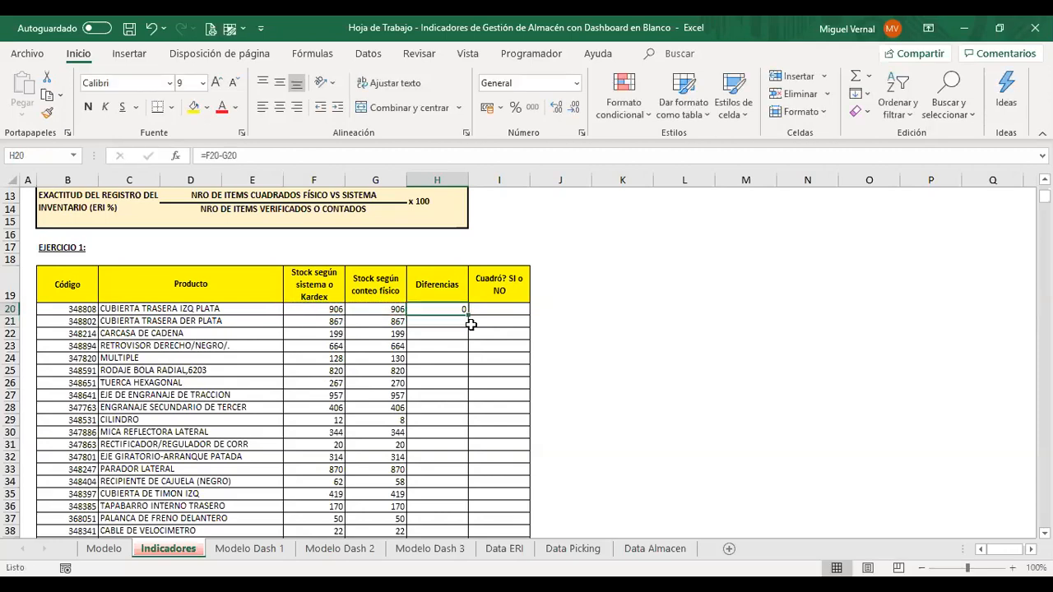
pyautogui.doubleClick(469, 313)
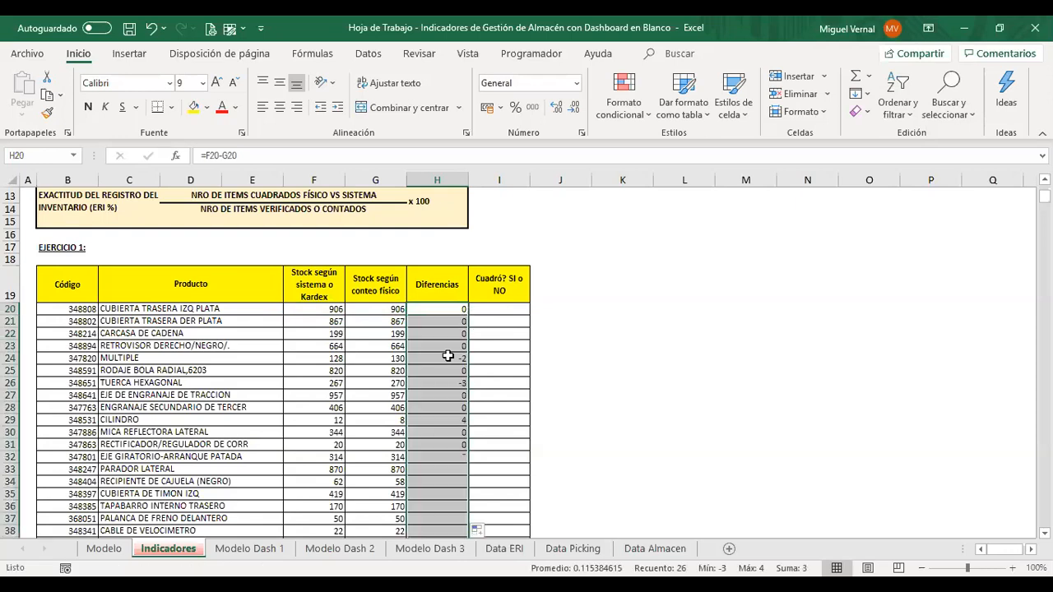
# Step: Highlight the MULTIPLE product row, B24:H24, with a light blue fill
pyautogui.click(415, 346)
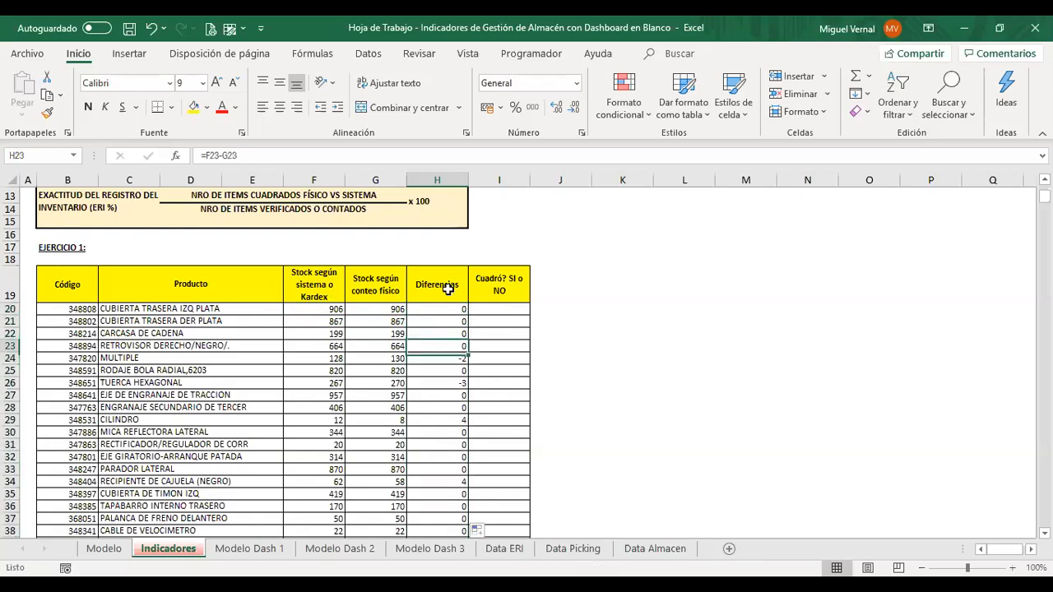
pyautogui.click(436, 359)
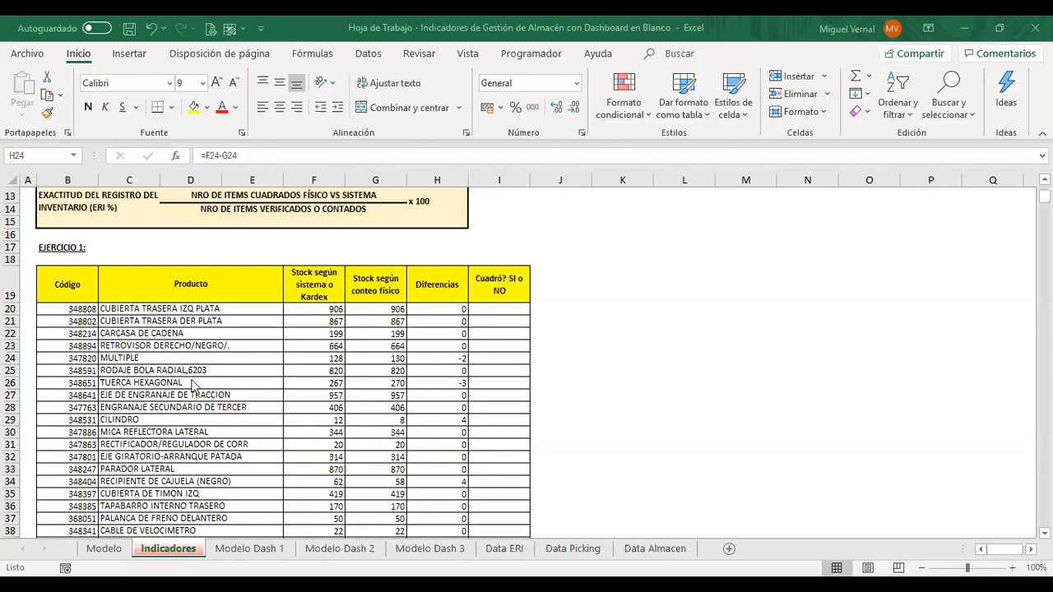
pyautogui.moveTo(68, 360); pyautogui.dragTo(456, 371)
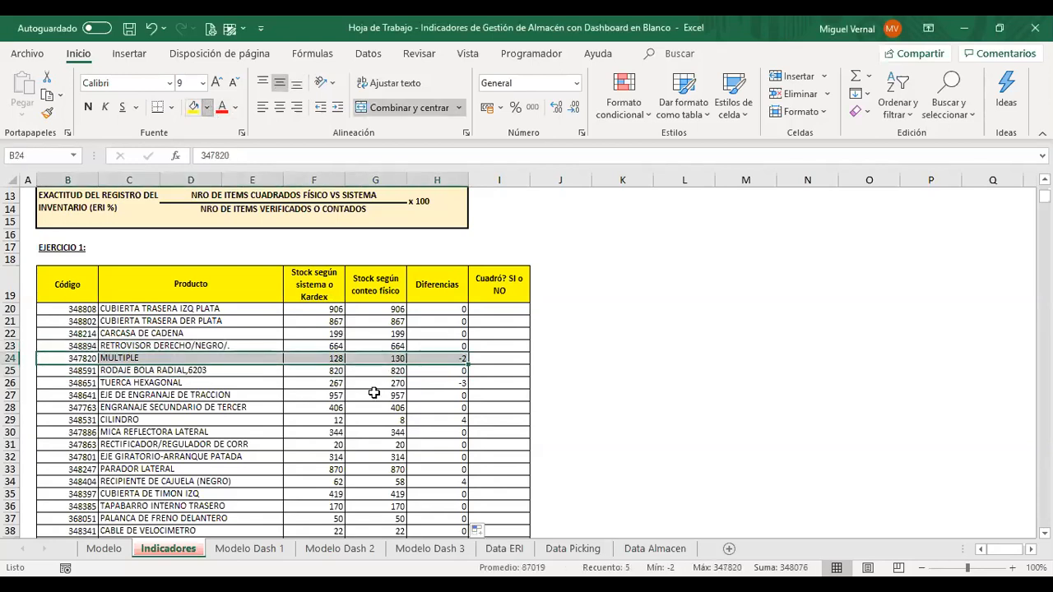
# Step: Compare the Kardex stock, the physical count and the difference of the MULTIPLE product in F24:H24
pyautogui.click(317, 408)
pyautogui.press('Up')
pyautogui.press('Up')
pyautogui.press('Up')
pyautogui.press('Up')
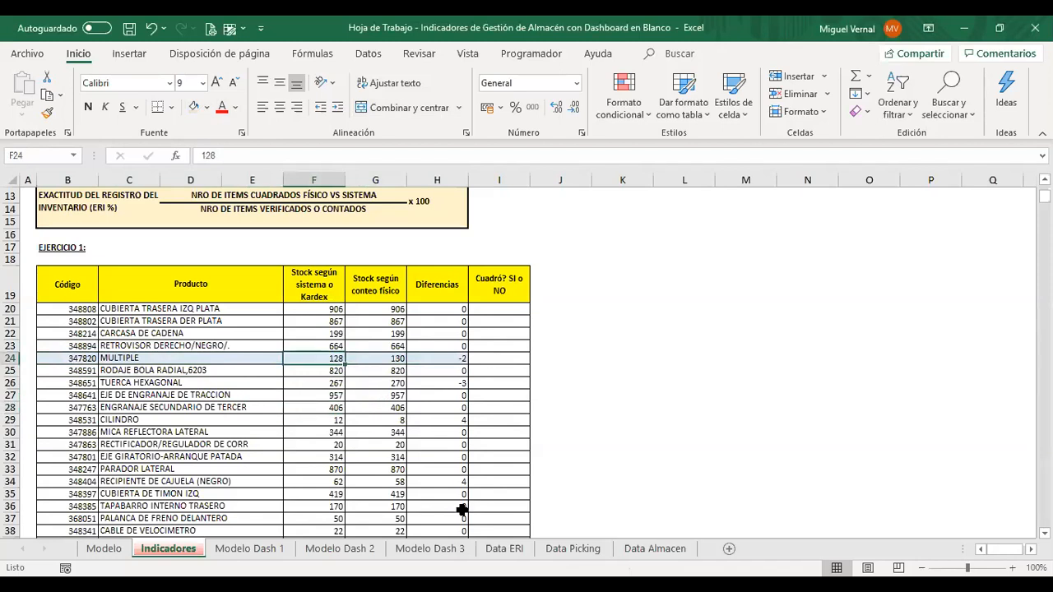
pyautogui.press('Right')
pyautogui.press('Right')
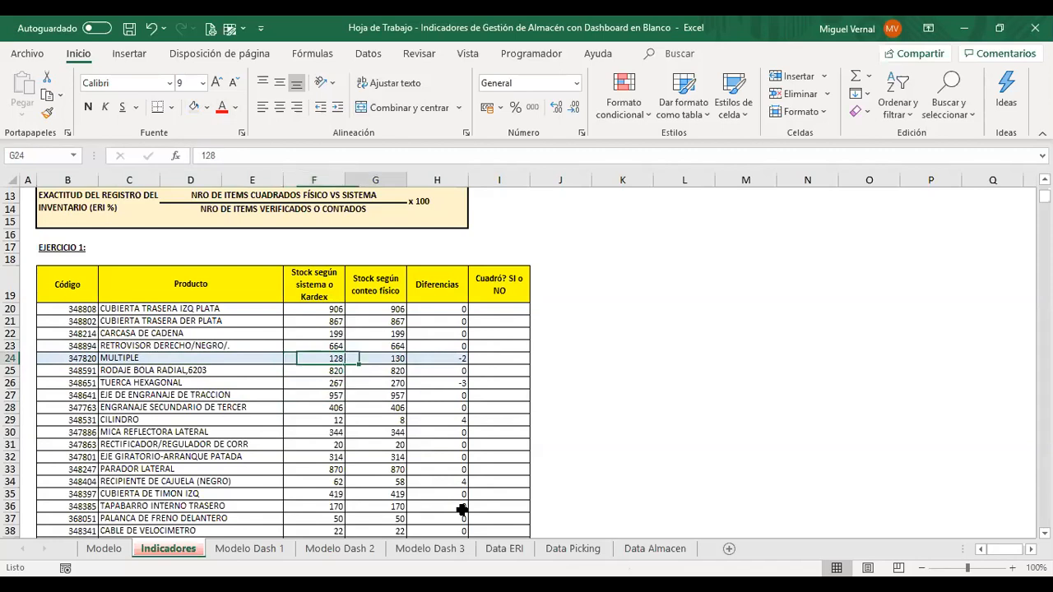
pyautogui.press('Left')
pyautogui.press('Left')
pyautogui.press('Right')
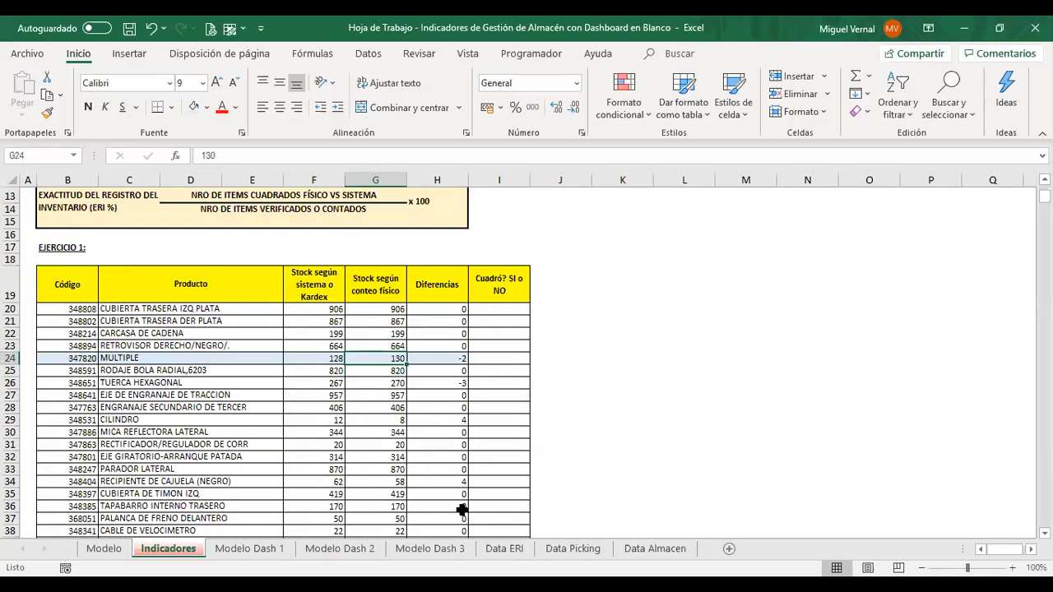
pyautogui.press('Left')
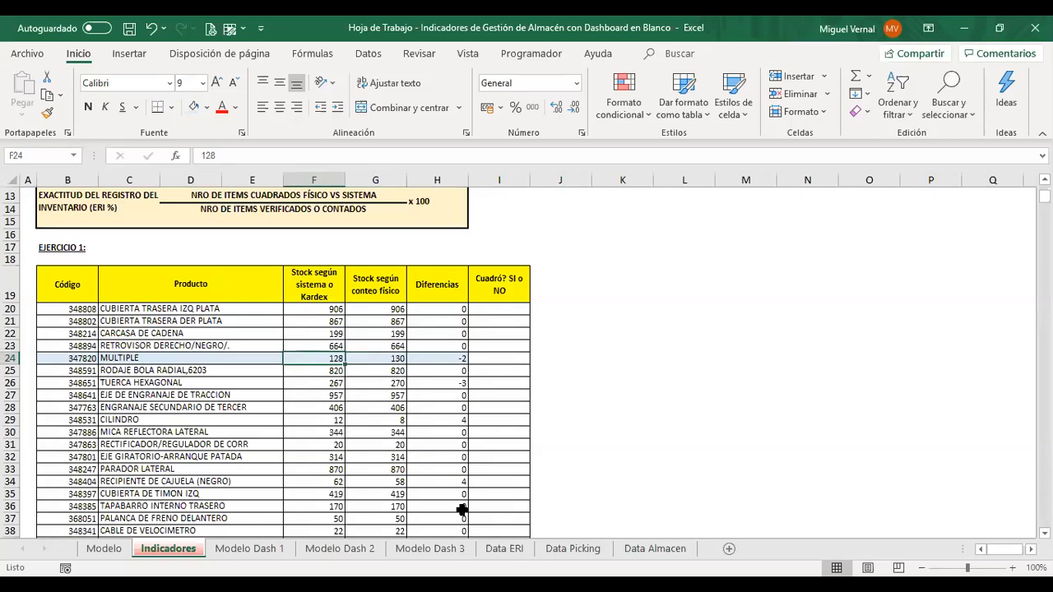
pyautogui.press('Right')
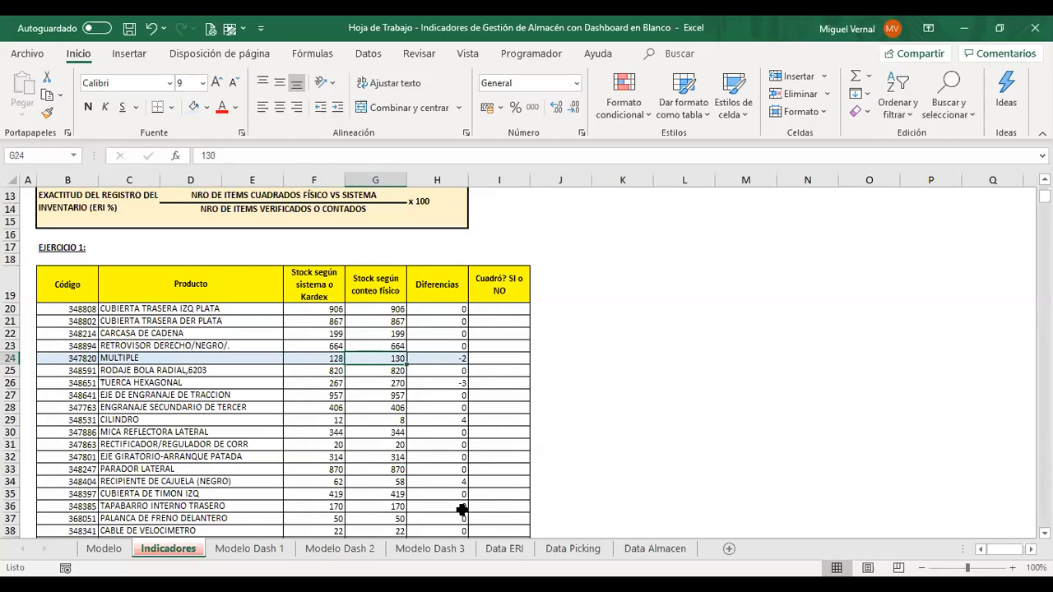
pyautogui.press('Right')
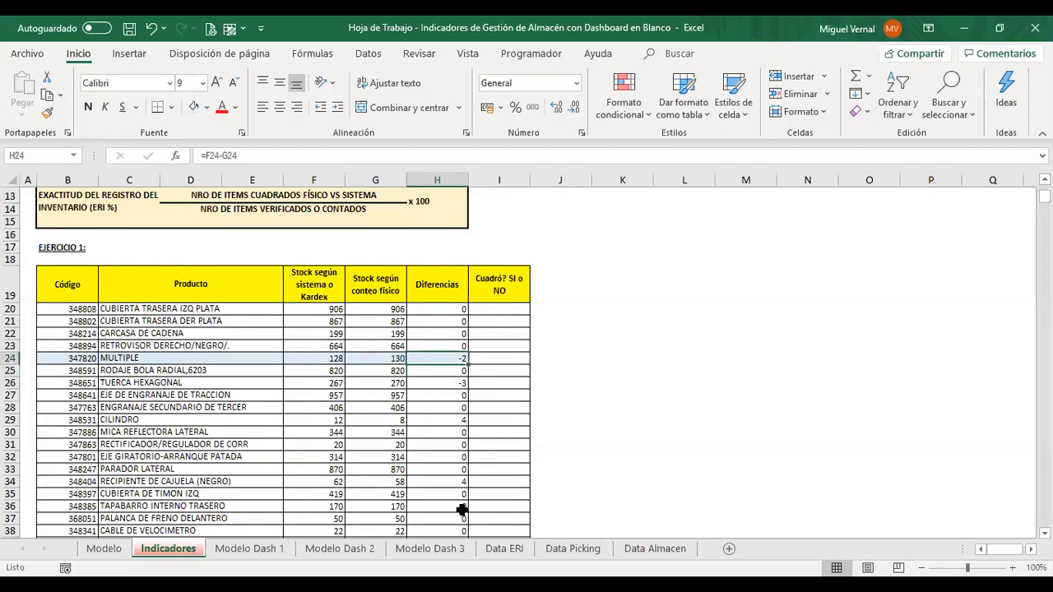
pyautogui.press('Left')
pyautogui.press('Left')
pyautogui.press('Right')
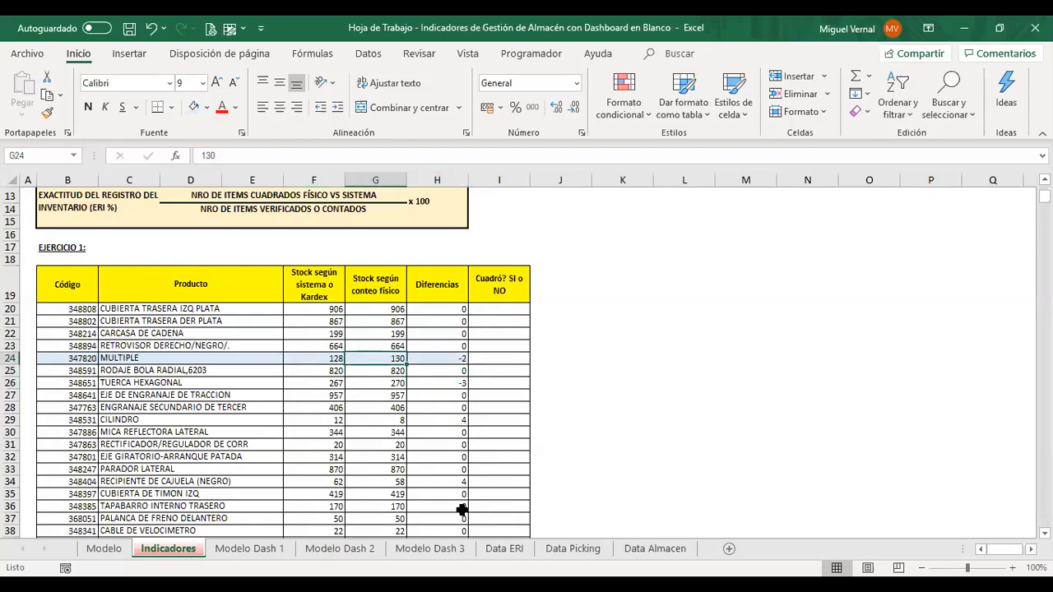
pyautogui.press('Right')
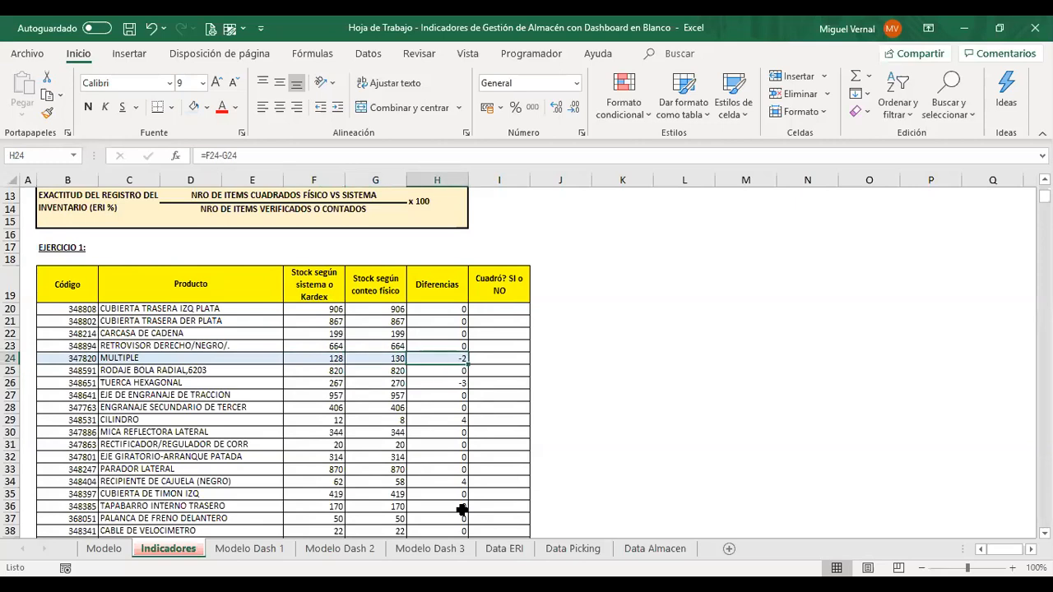
# Step: Examine the CILINDRO product in row 29, comparing its system stock, physical count and difference
pyautogui.press('Down')
pyautogui.press('Down')
pyautogui.press('Down')
pyautogui.press('Down')
pyautogui.press('Down')
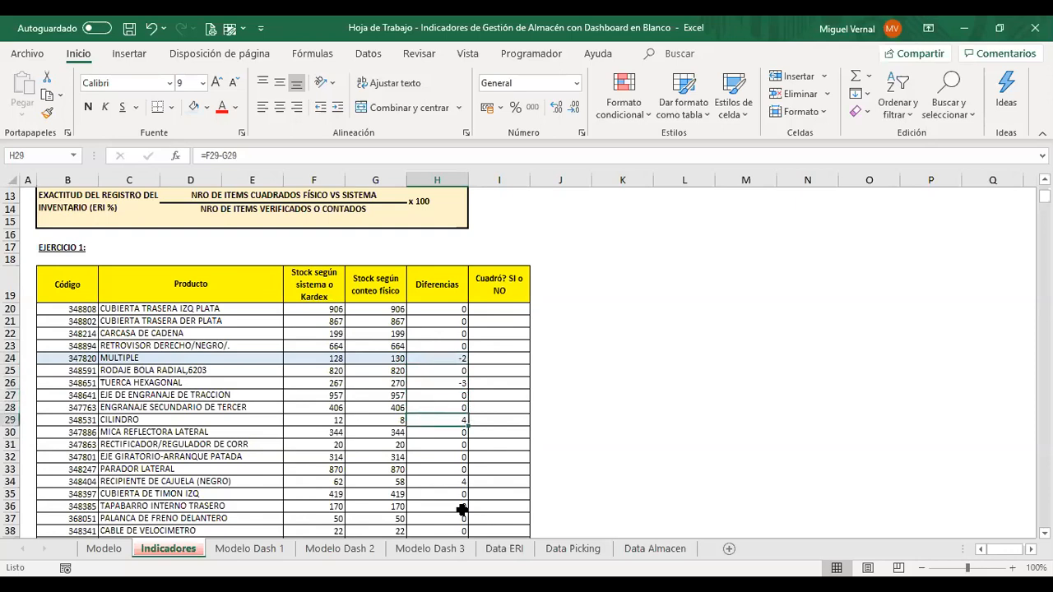
pyautogui.press('Left')
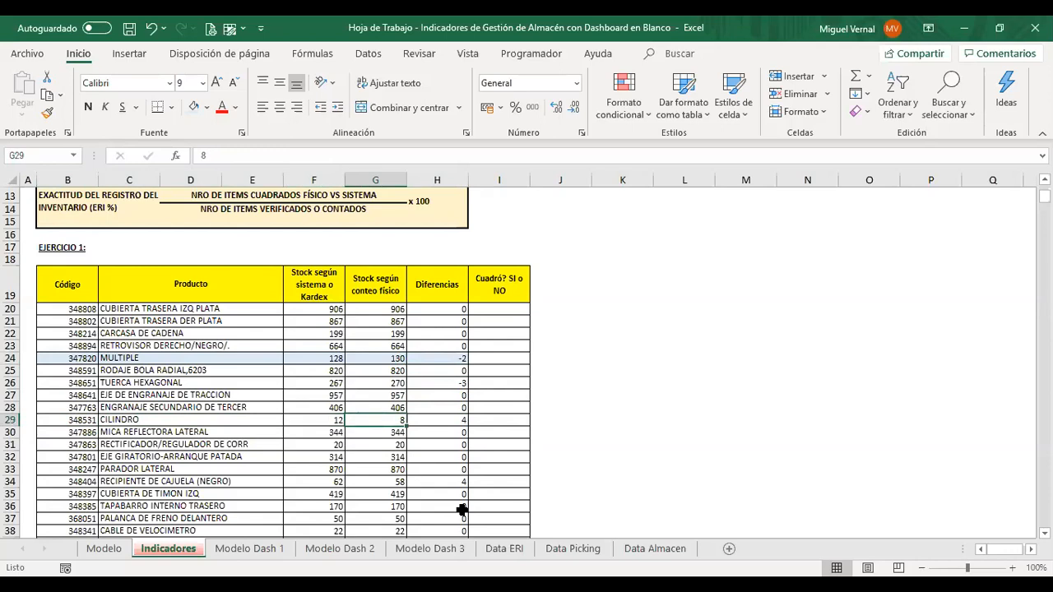
pyautogui.press('Right')
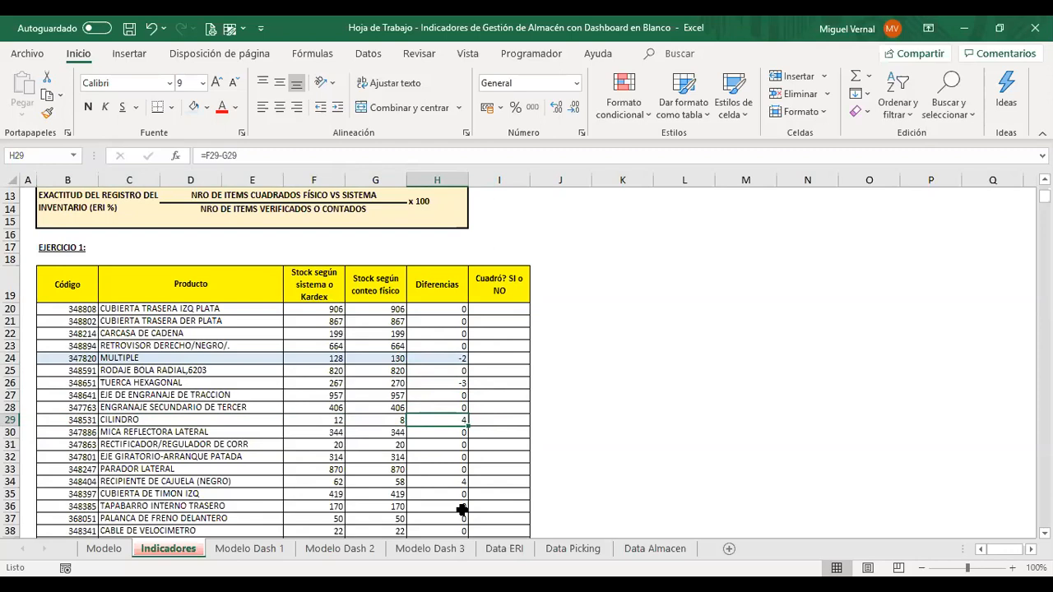
pyautogui.press('Left')
pyautogui.press('Left')
pyautogui.press('Left')
pyautogui.press('Right')
pyautogui.press('Right')
pyautogui.press('Right')
# Step: Review the Diferencias column from its header in H19 down to H26
pyautogui.press('Up')
pyautogui.press('Up')
pyautogui.press('Up')
pyautogui.press('Up')
pyautogui.press('Up')
pyautogui.press('Up')
pyautogui.press('Up')
pyautogui.press('Up')
pyautogui.press('Up')
pyautogui.press('Up')
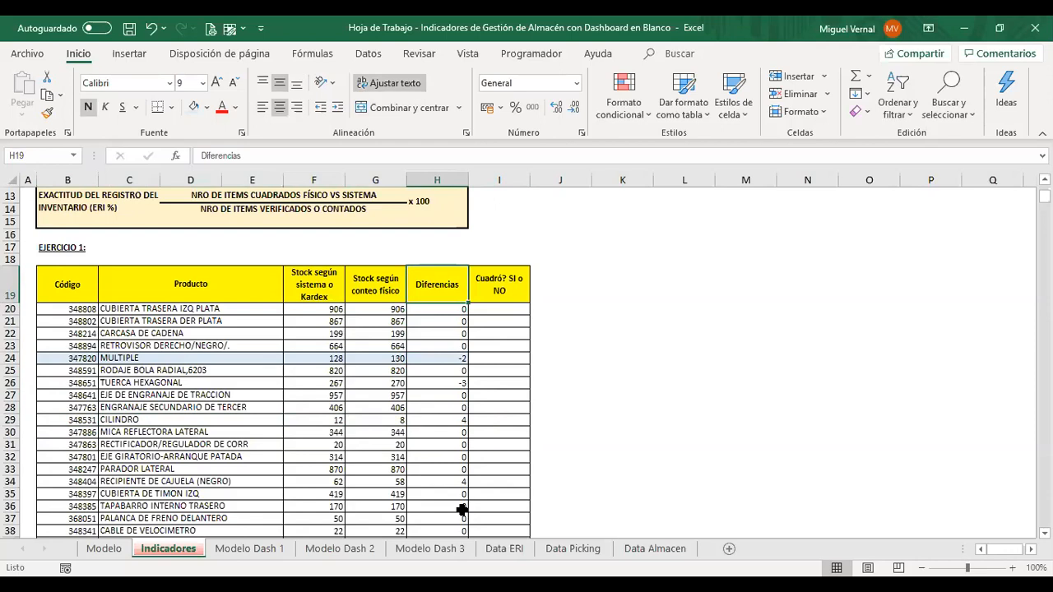
pyautogui.press('Down')
pyautogui.press('Down')
pyautogui.press('Down')
pyautogui.press('Down')
pyautogui.press('Down')
pyautogui.press('Down')
pyautogui.press('Down')
pyautogui.press('Up')
pyautogui.press('Up')
pyautogui.press('Up')
pyautogui.press('Up')
pyautogui.press('Up')
pyautogui.press('Up')
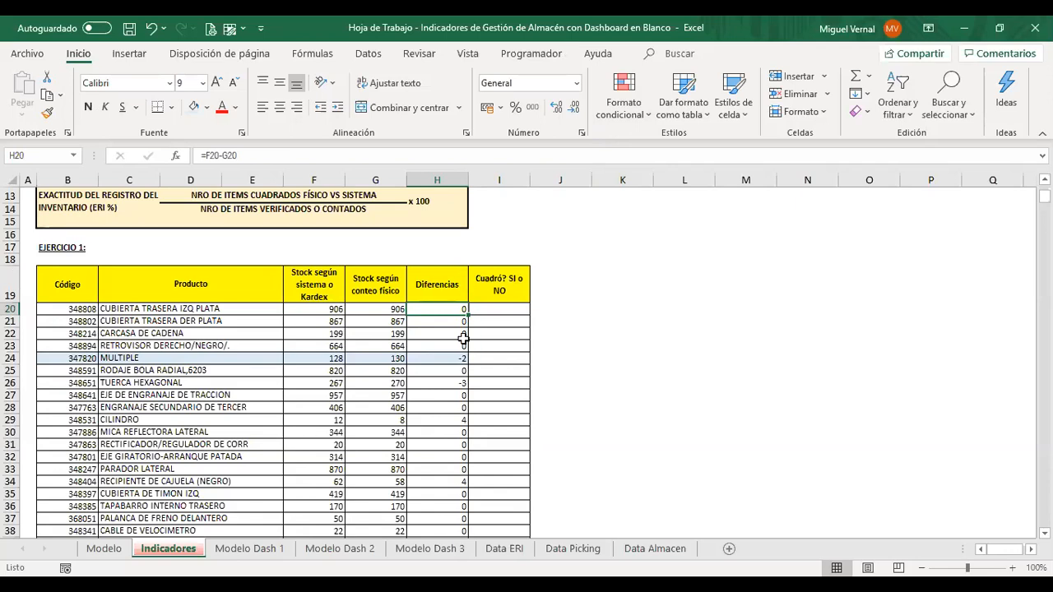
# Step: Enlarge the text of the MULTIPLE product row, B24:I24, to font size 16
pyautogui.click(502, 307)
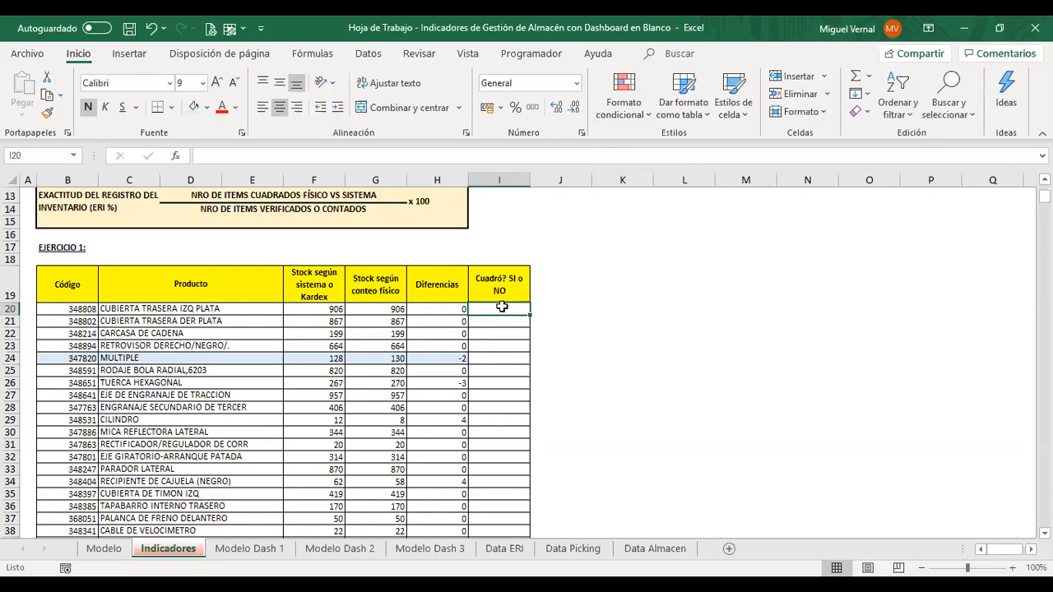
pyautogui.moveTo(82, 359); pyautogui.dragTo(510, 359)
pyautogui.click(215, 83)
pyautogui.click(216, 83)
pyautogui.click(216, 84)
pyautogui.click(216, 83)
pyautogui.click(216, 83)
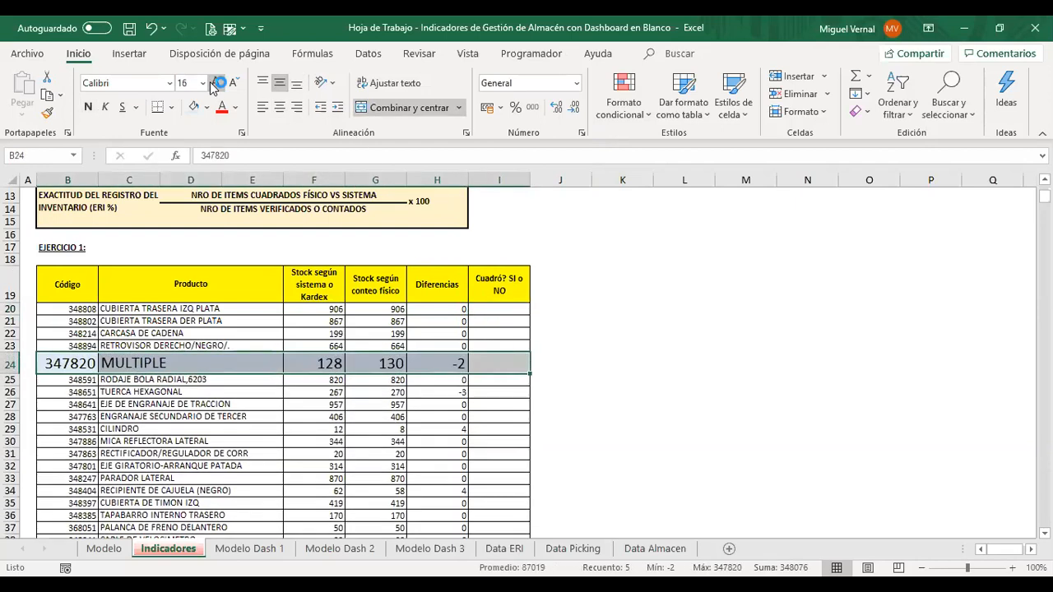
# Step: Recheck the enlarged MULTIPLE row, going through its system stock, physical count and difference formula in F24:H24
pyautogui.click(323, 362)
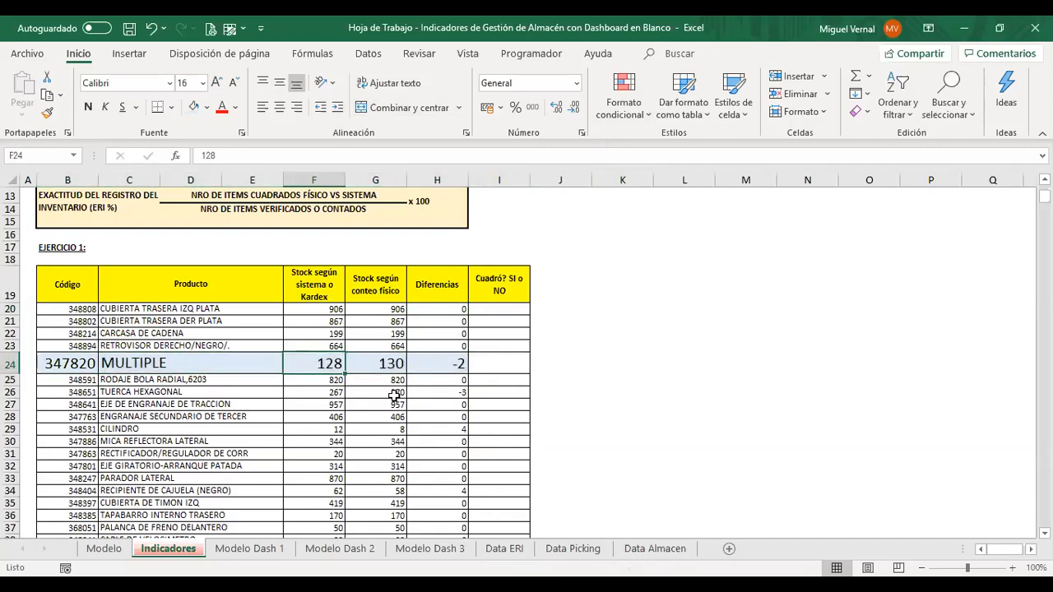
pyautogui.press('Right')
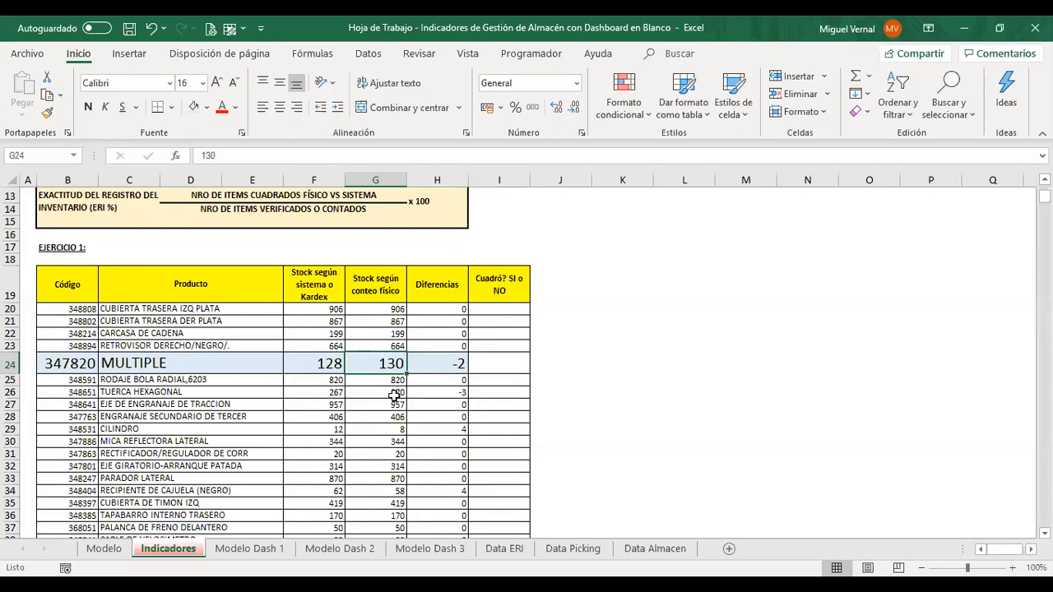
pyautogui.press('Right')
pyautogui.press('Left')
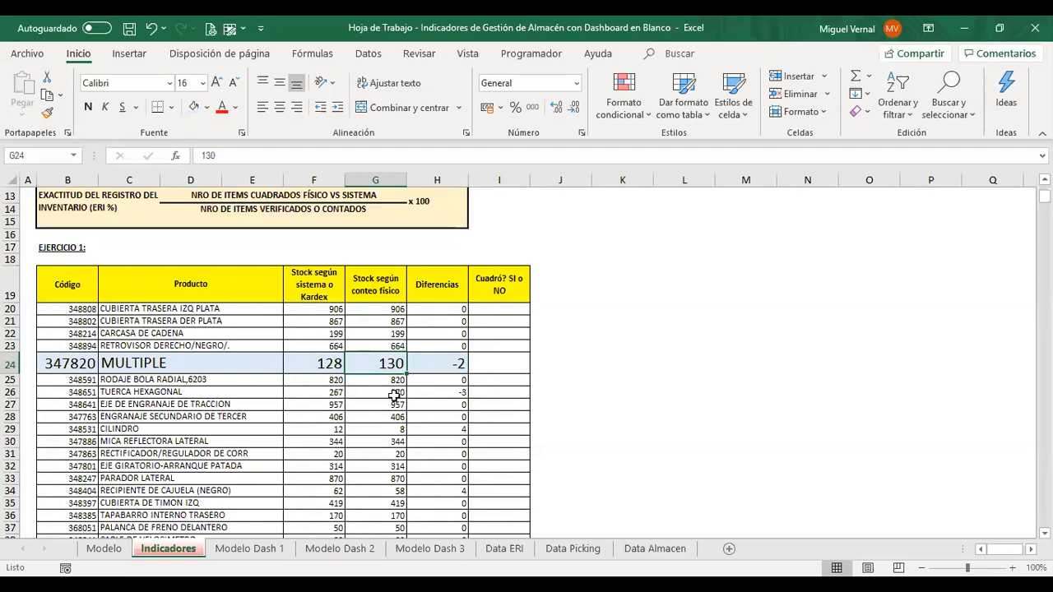
pyautogui.press('Left')
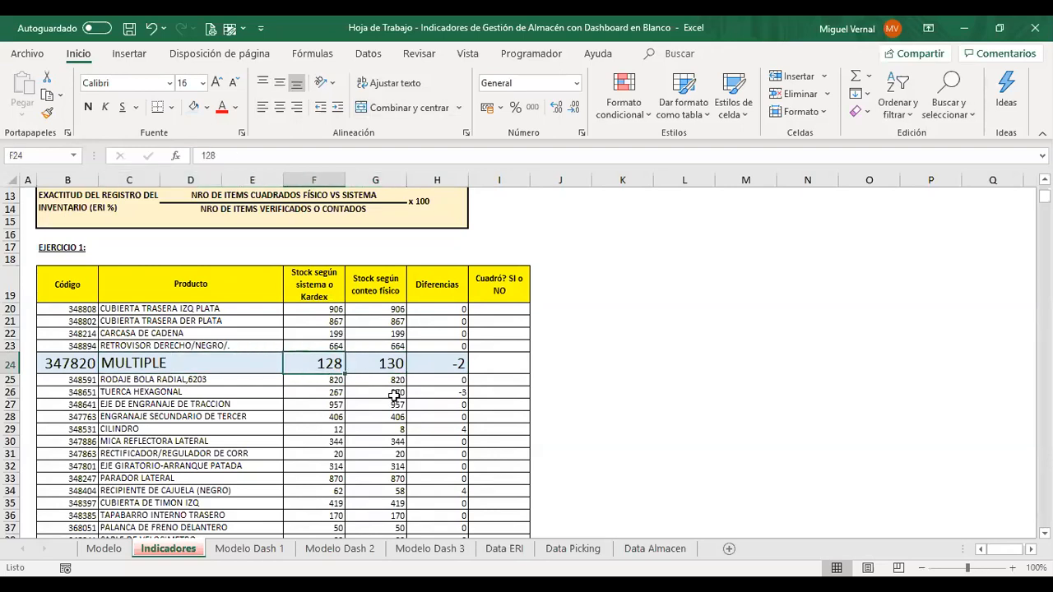
pyautogui.press('Right')
pyautogui.press('Right')
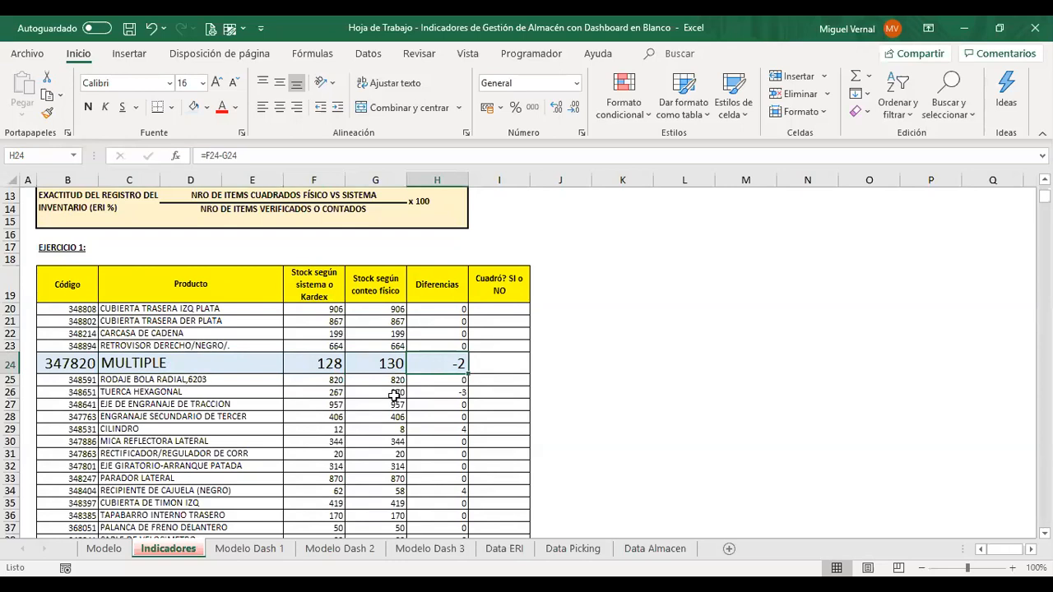
pyautogui.press('Left')
pyautogui.press('Left')
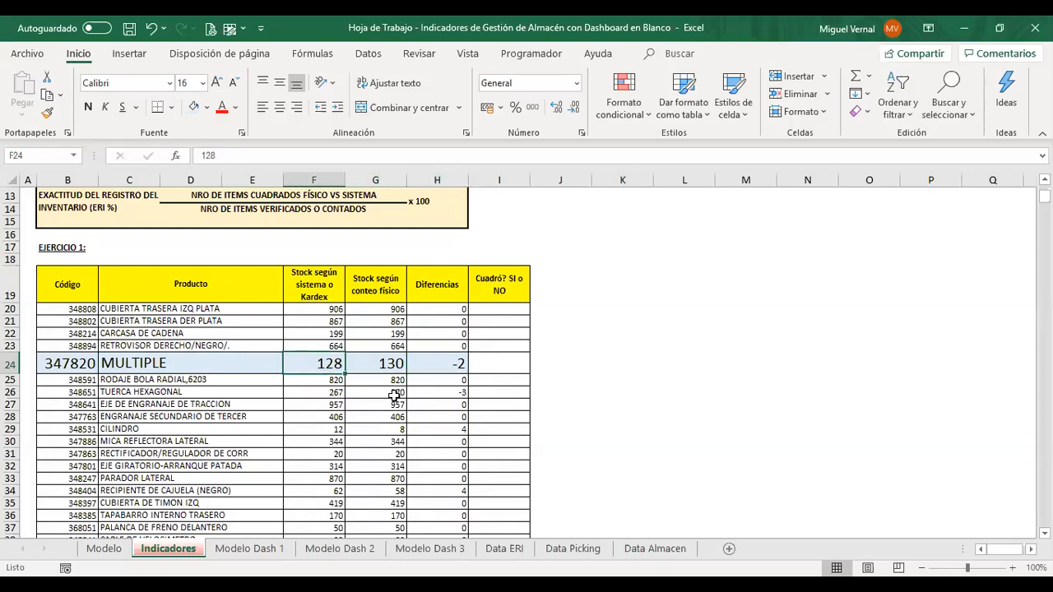
pyautogui.press('Right')
pyautogui.press('Right')
pyautogui.press('Left')
pyautogui.press('Right')
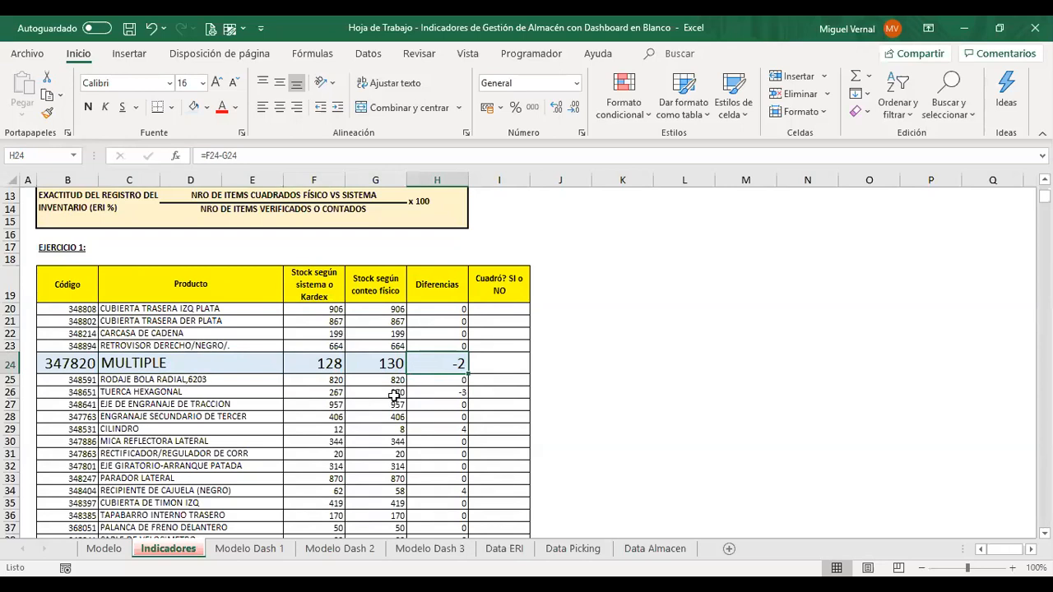
pyautogui.press('Left')
pyautogui.press('Left')
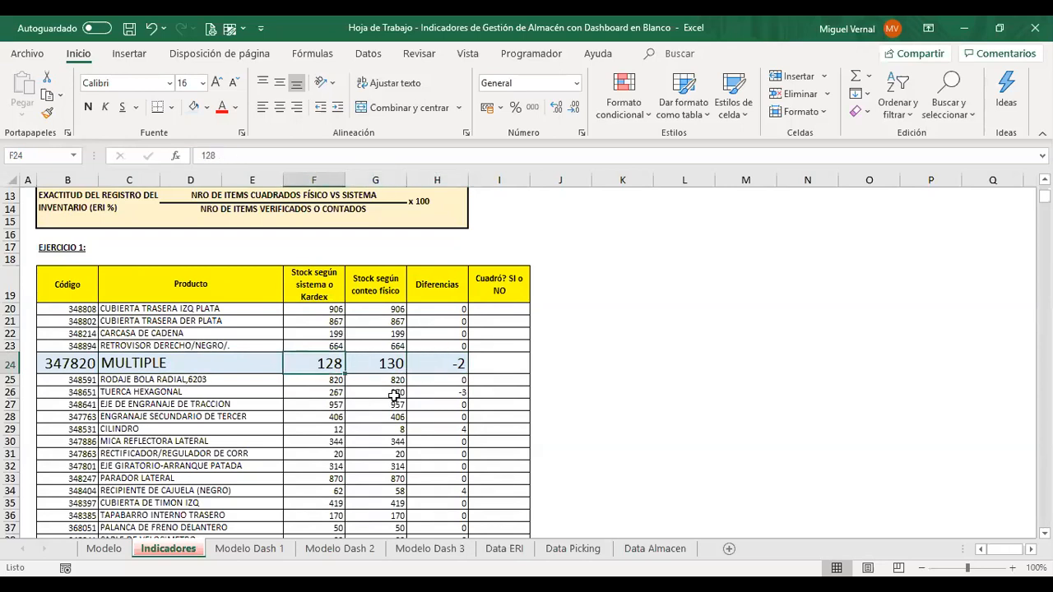
pyautogui.press('Right')
pyautogui.press('Right')
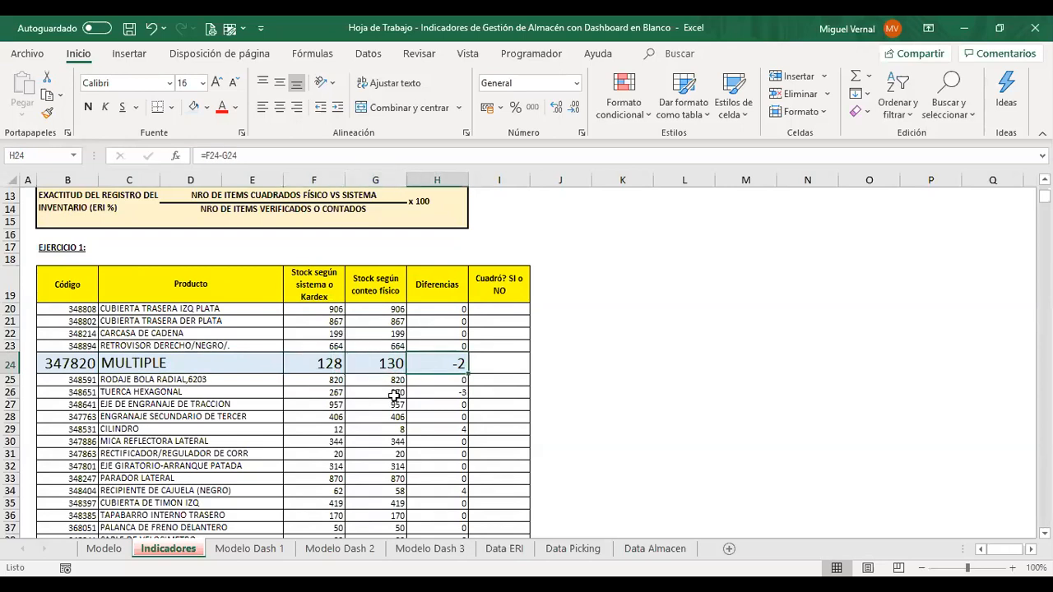
# Step: Compare the physical count in G24 with the difference formula in H24 for the MULTIPLE product
pyautogui.press('Left')
pyautogui.press('Left')
pyautogui.press('Right')
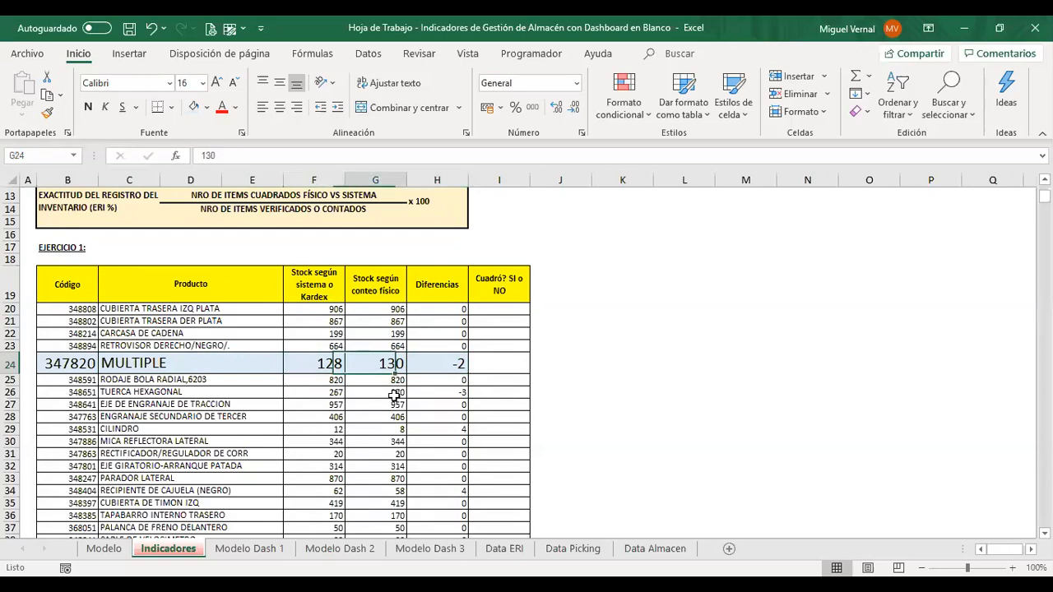
pyautogui.press('Right')
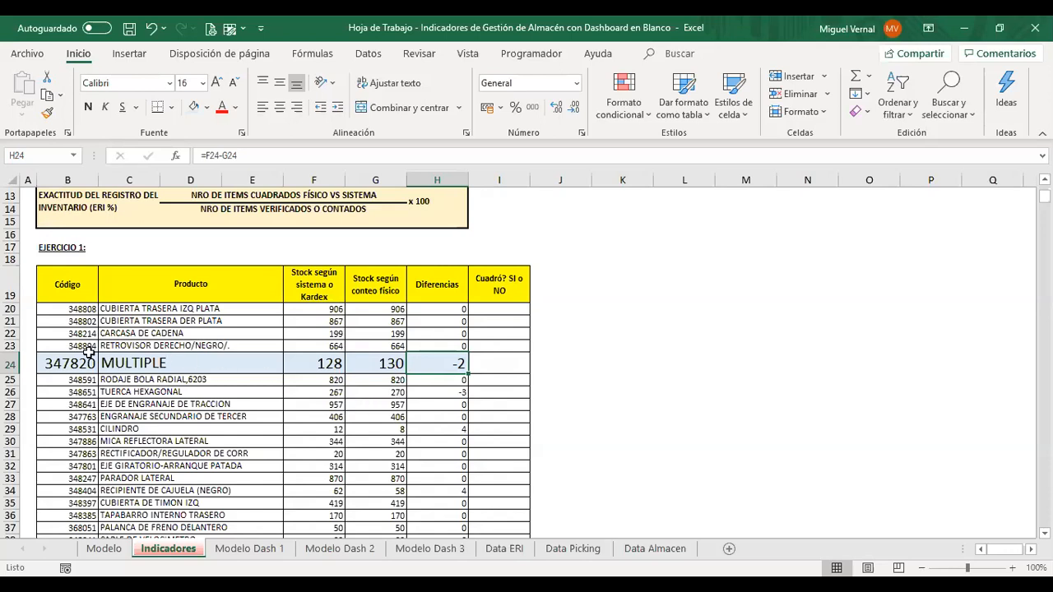
# Step: Copy the formatting of the RETROVISOR row, B23:I23, onto the MULTIPLE row, B24:I24
pyautogui.moveTo(83, 345)
pyautogui.mouseDown()
pyautogui.moveTo(442, 356)
pyautogui.moveTo(459, 346)
pyautogui.mouseUp()
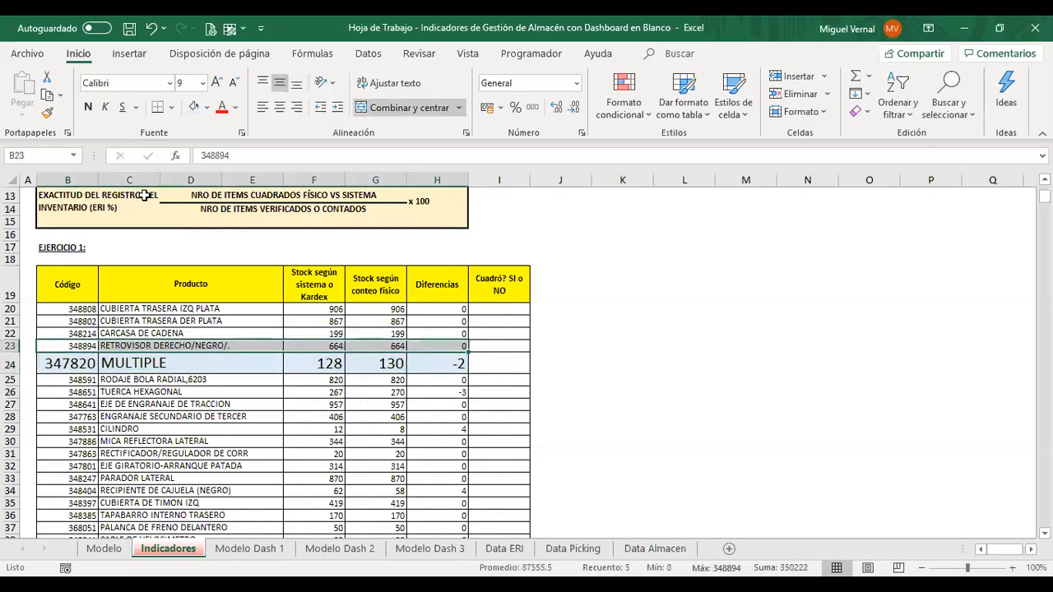
pyautogui.click(47, 112)
pyautogui.moveTo(78, 363); pyautogui.dragTo(449, 363)
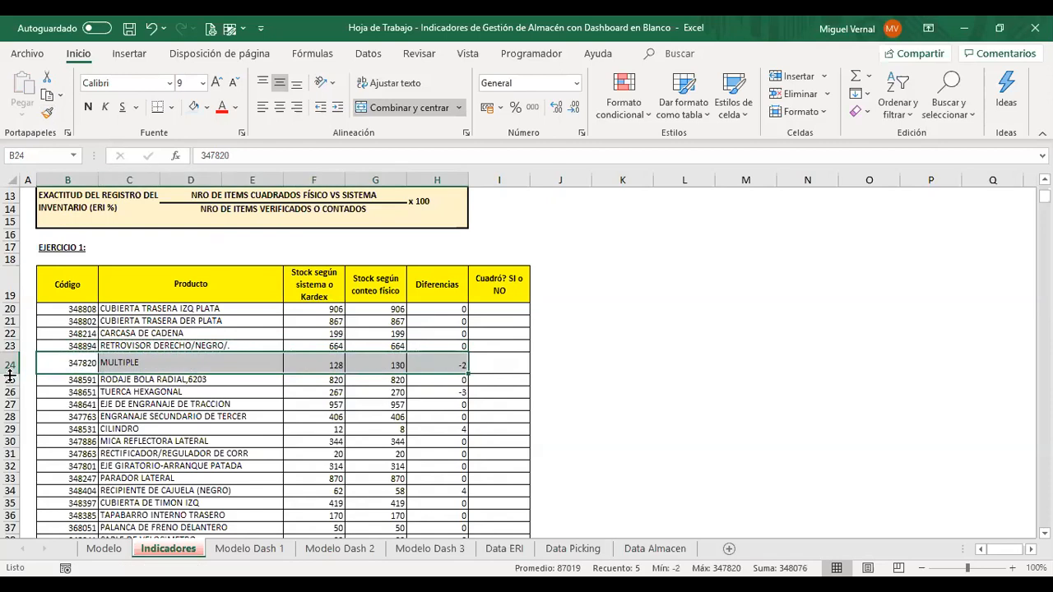
pyautogui.click(503, 343)
pyautogui.click(47, 113)
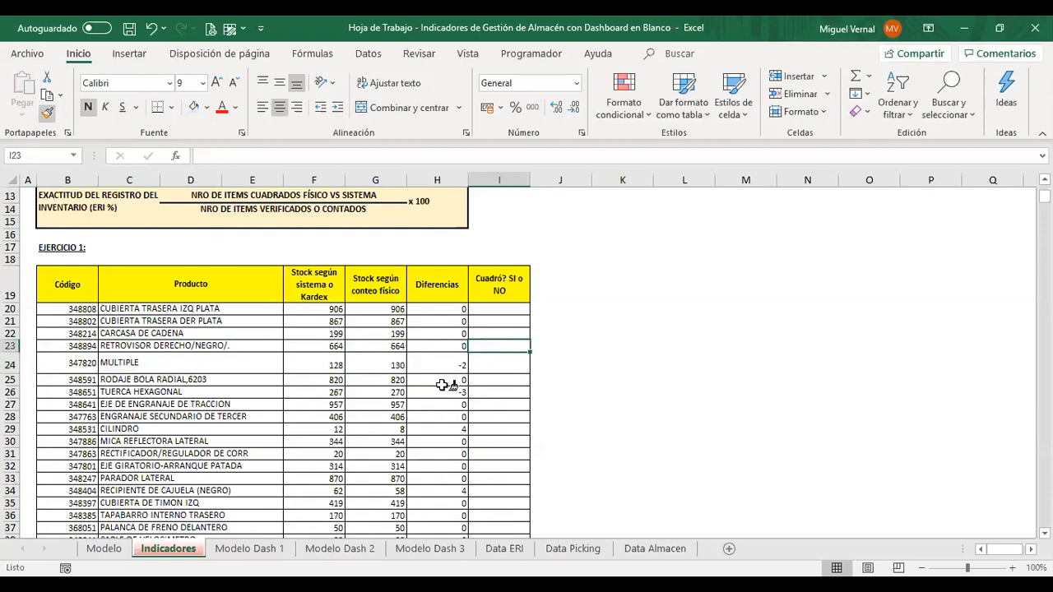
pyautogui.click(496, 362)
# Step: Insert the SI function in cell I20, selecting it from the Todo function category
pyautogui.click(494, 309)
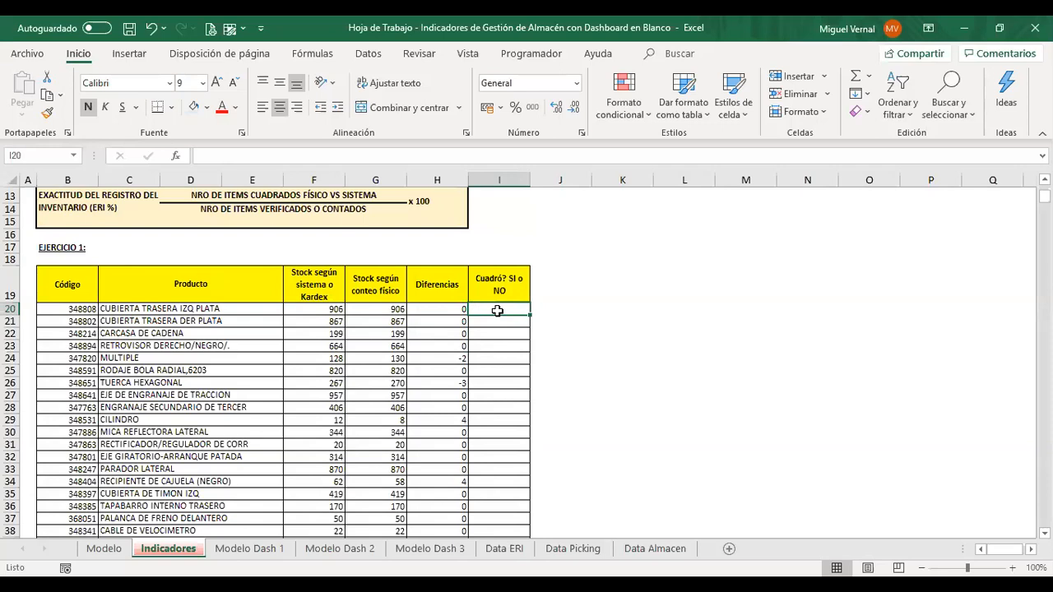
pyautogui.click(177, 156)
pyautogui.moveTo(721, 275); pyautogui.dragTo(627, 252)
pyautogui.click(778, 323)
pyautogui.press('Return')
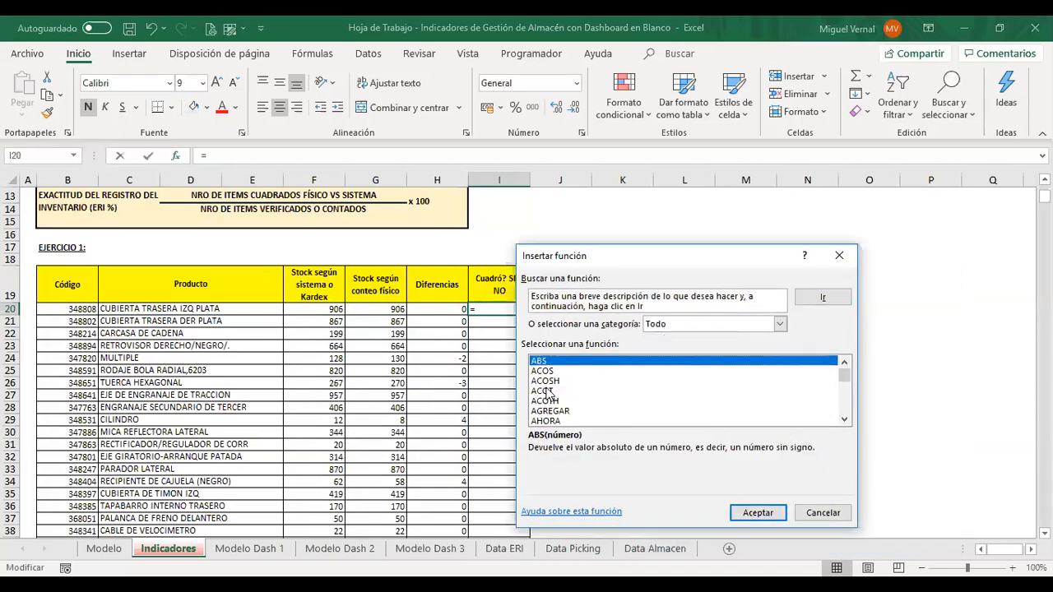
pyautogui.click(549, 393)
pyautogui.press('s')
pyautogui.press('i')
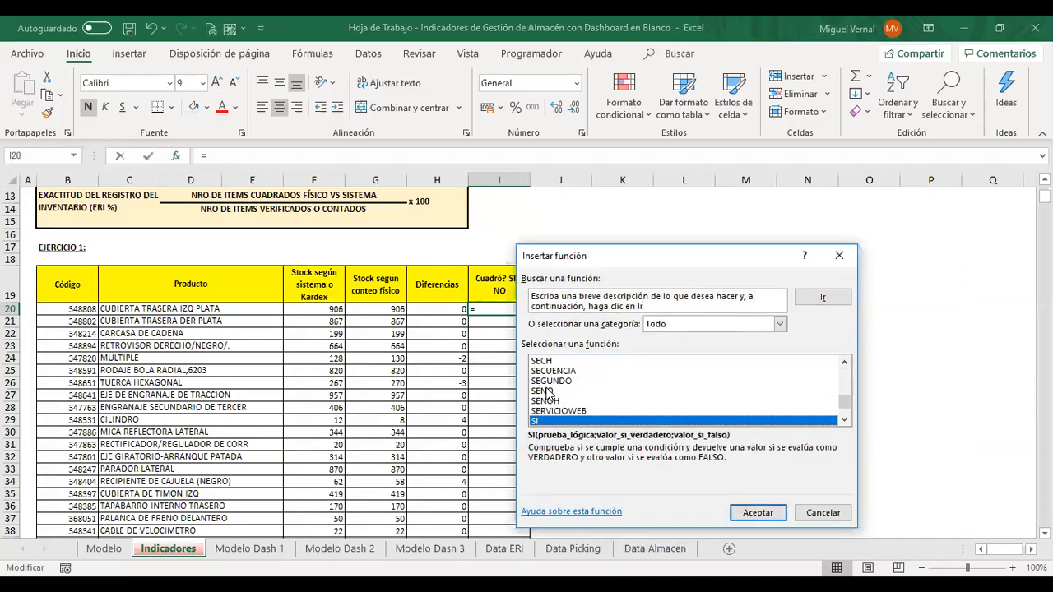
pyautogui.click(757, 513)
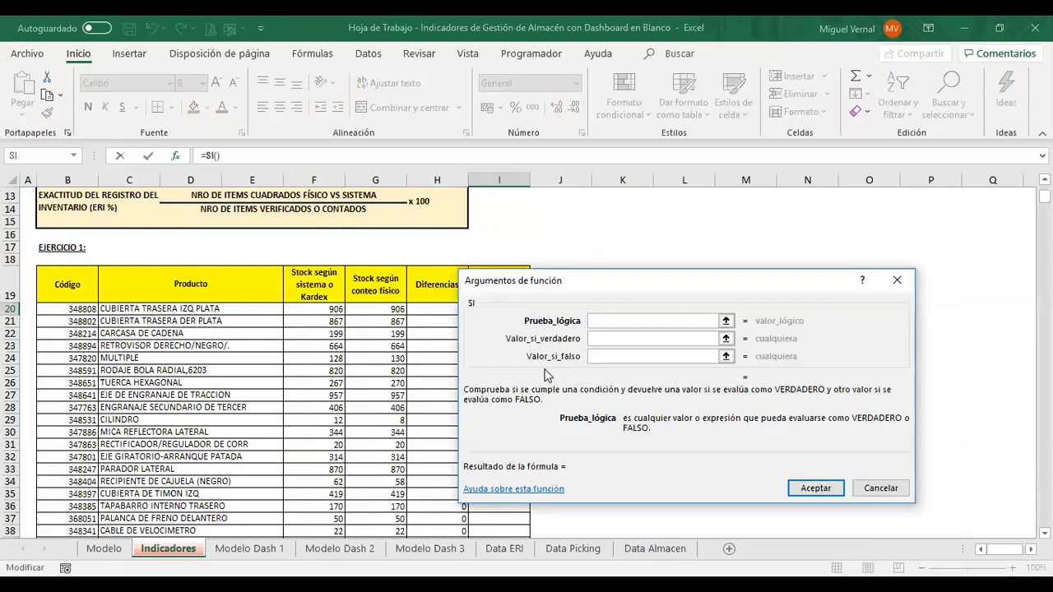
# Step: Define the SI function in I20 to test H20=0, returning "SI" when true and "NO" when false
pyautogui.moveTo(545, 375); pyautogui.dragTo(659, 338)
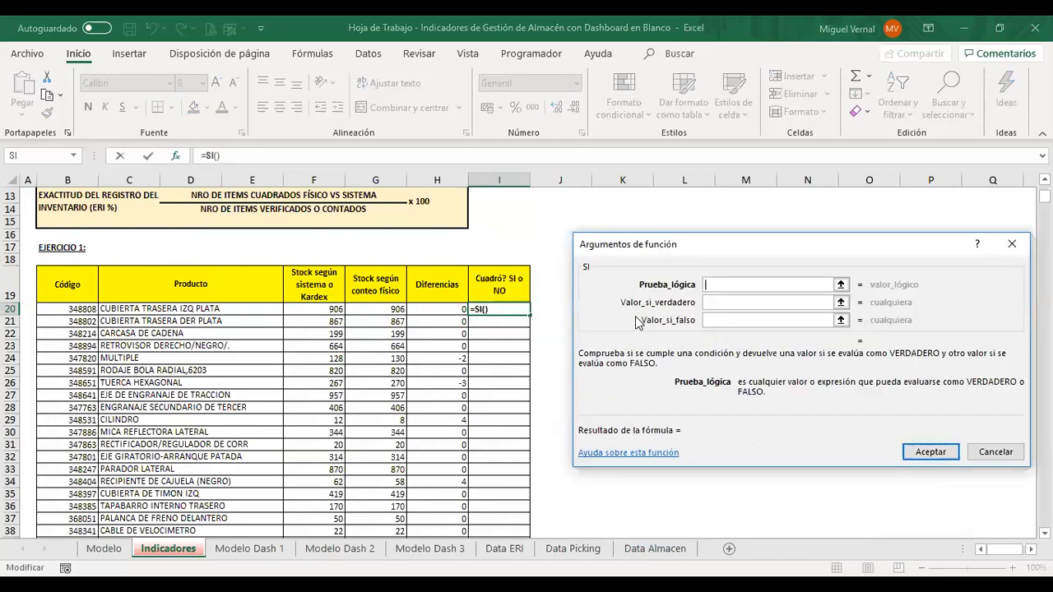
pyautogui.click(436, 308)
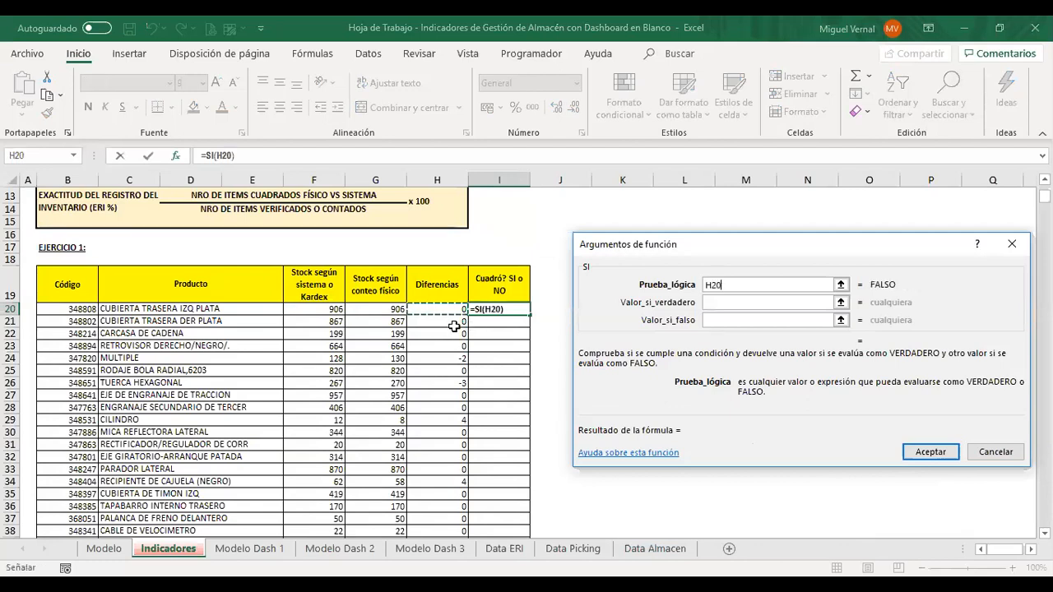
pyautogui.write('=0')
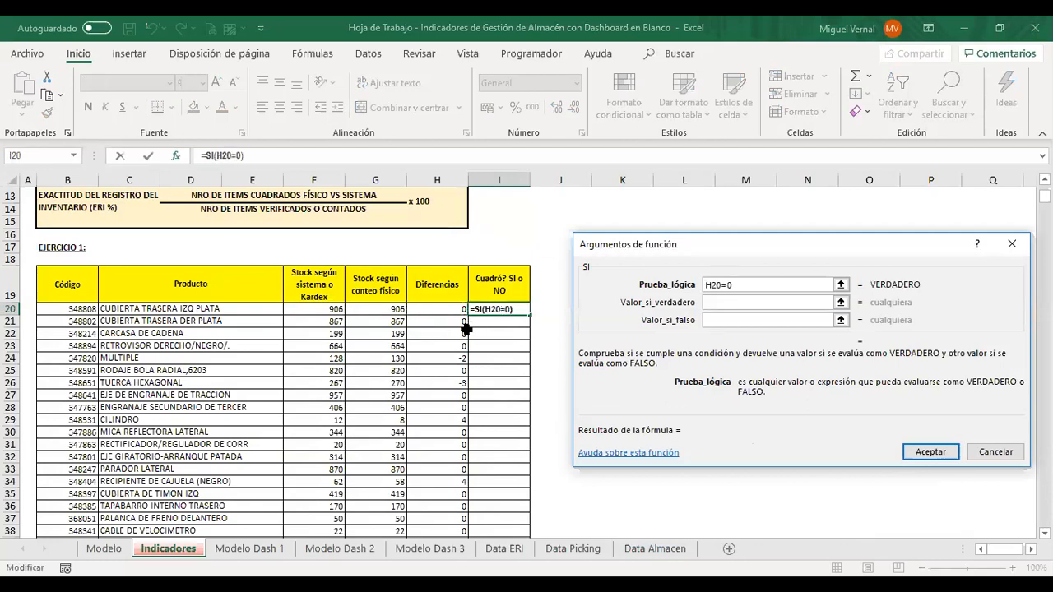
pyautogui.click(716, 302)
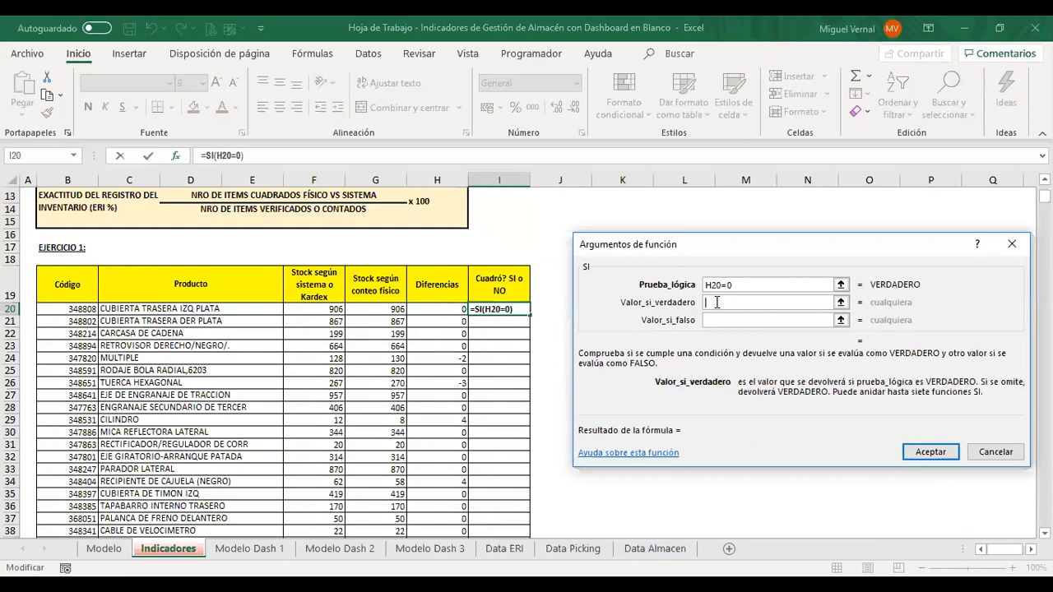
pyautogui.write('SI')
pyautogui.press('Tab')
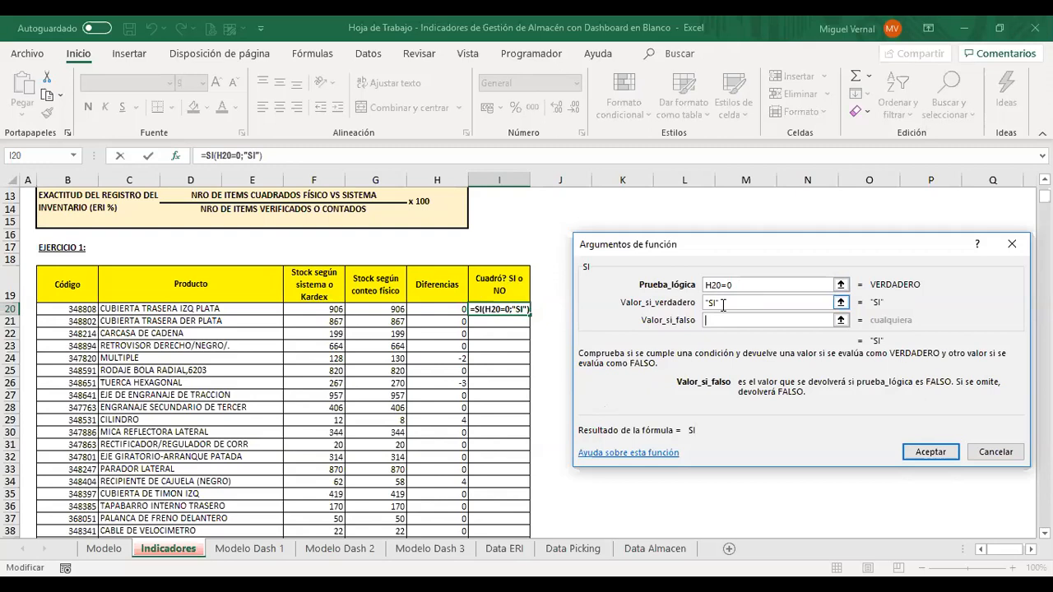
pyautogui.write('NO')
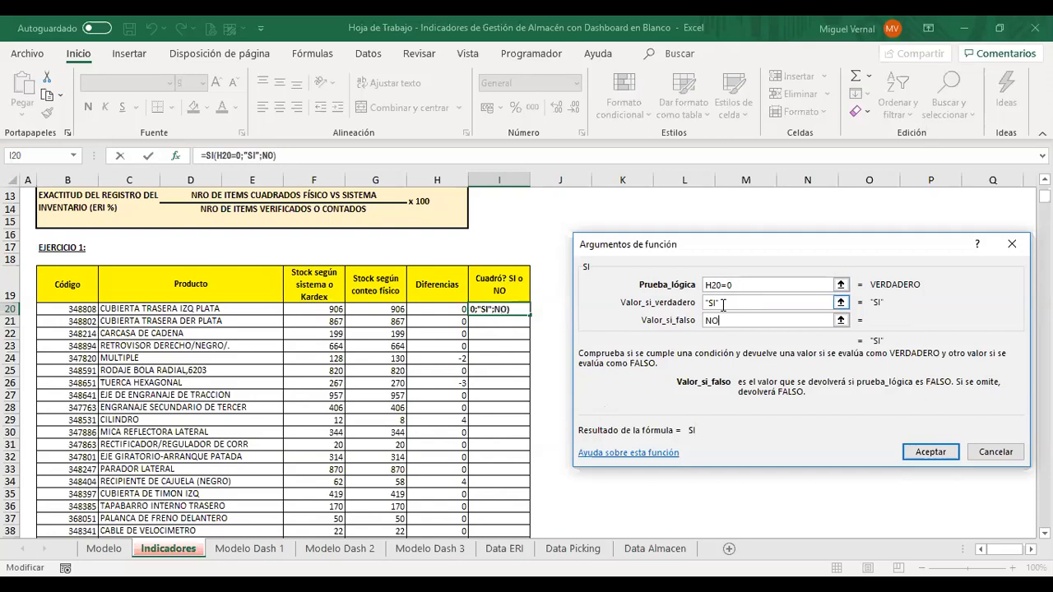
pyautogui.press('Tab')
pyautogui.press('Return')
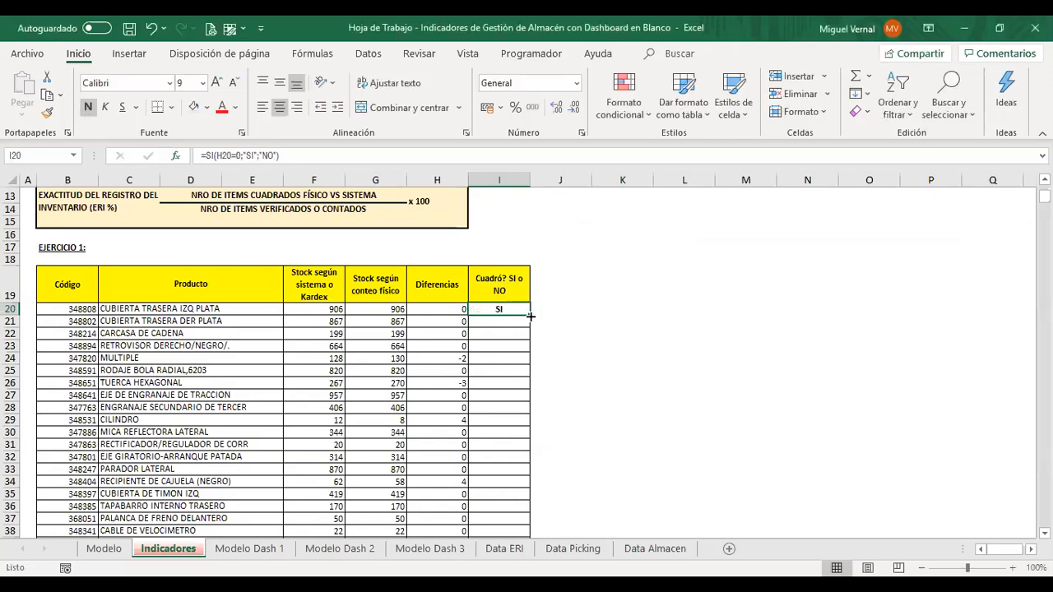
# Step: Fill the SI formula from I20 down to I45 and check the Cuadró? column
pyautogui.moveTo(531, 477); pyautogui.dragTo(526, 503)
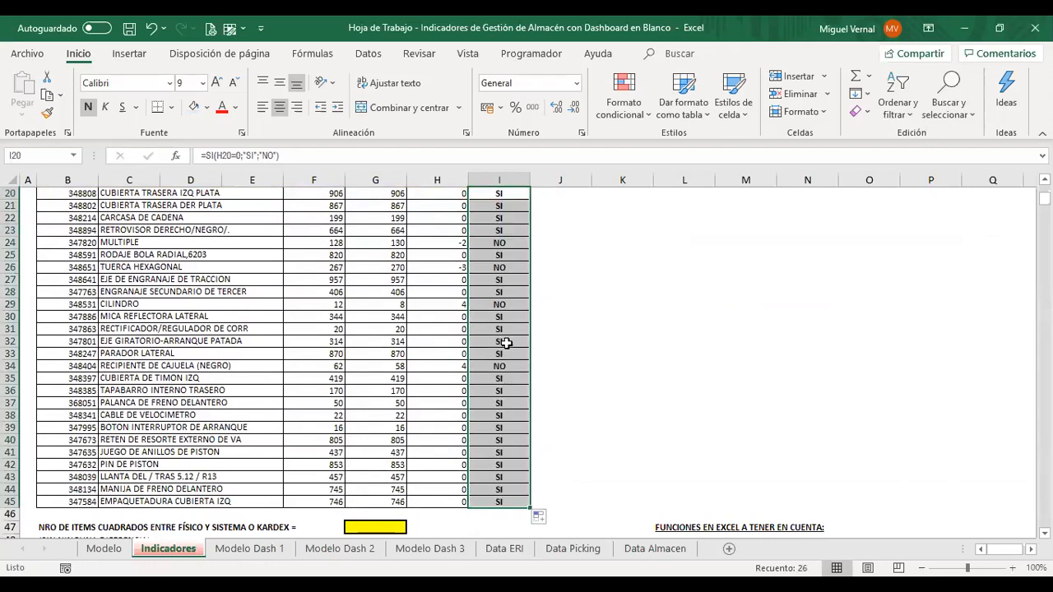
pyautogui.scroll(2, 507, 343)
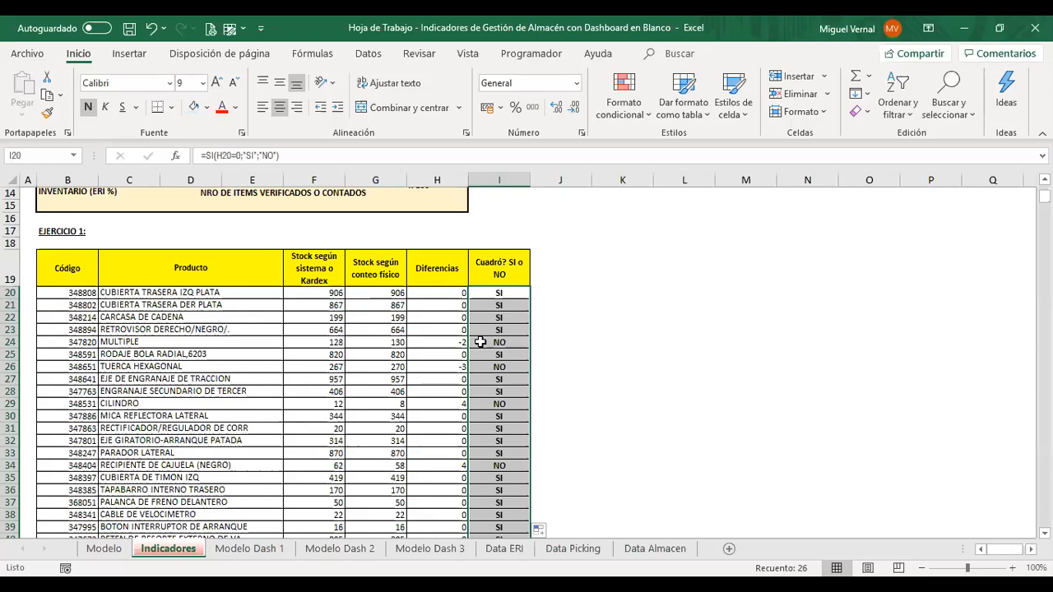
pyautogui.scroll(-2, 480, 341)
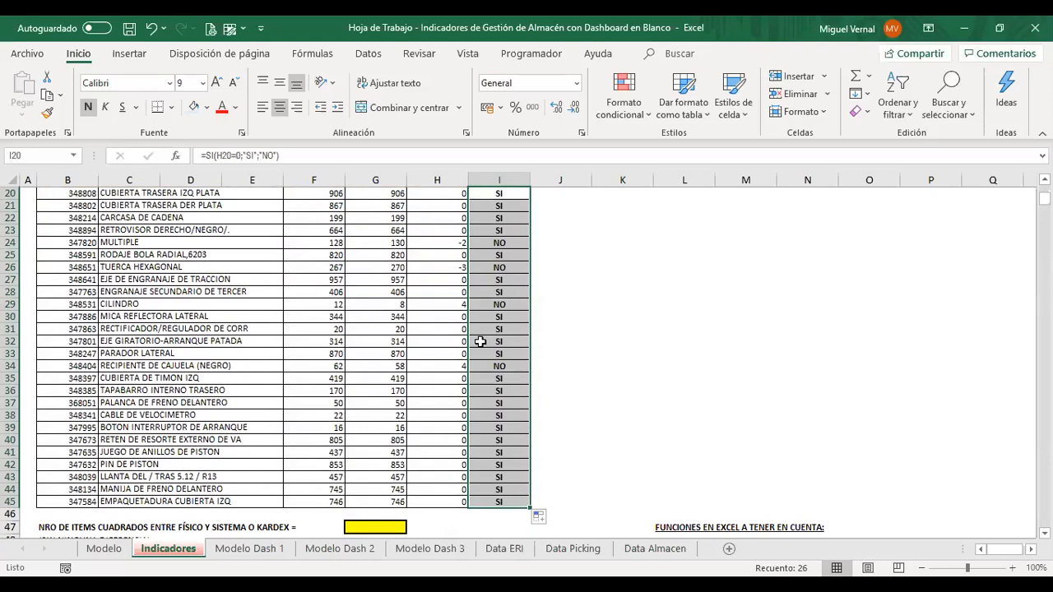
# Step: Review the SI and NO marks in the Cuadró? column against the item count cells below the table
pyautogui.click(768, 328)
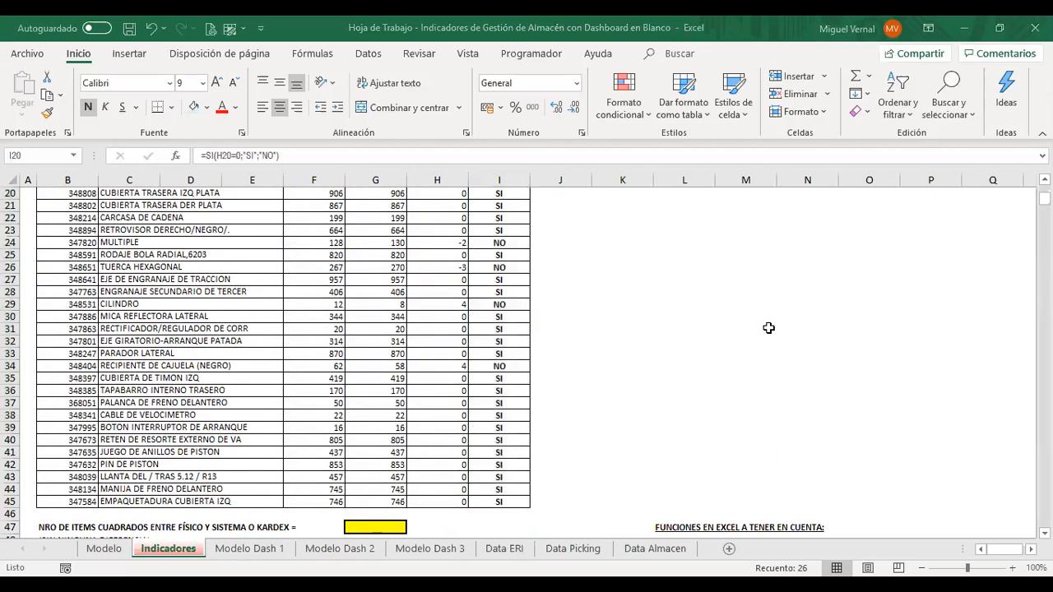
pyautogui.click(483, 315)
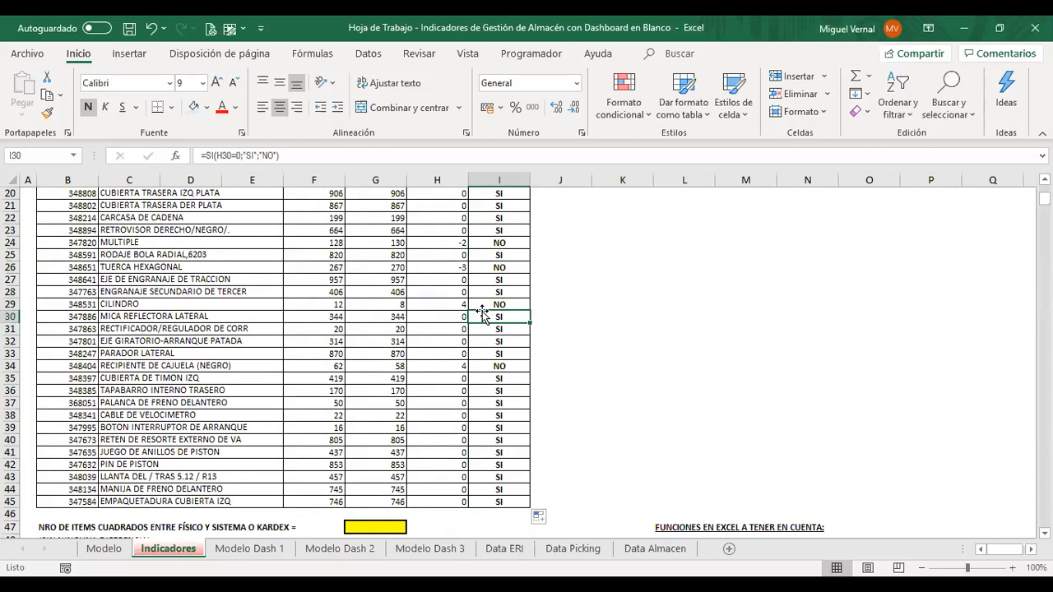
pyautogui.scroll(1, 483, 313)
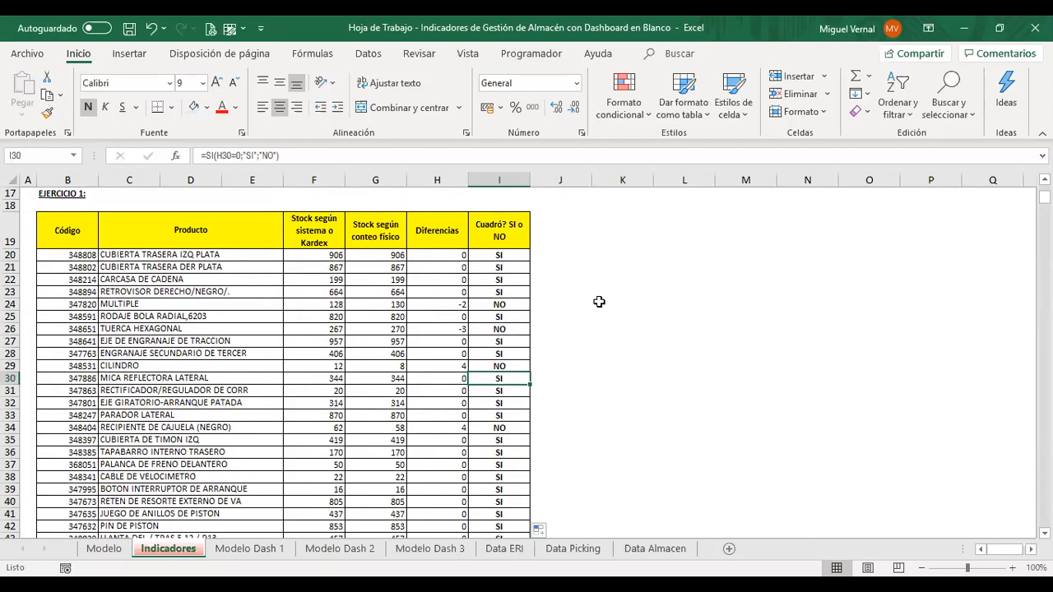
pyautogui.scroll(-2, 598, 301)
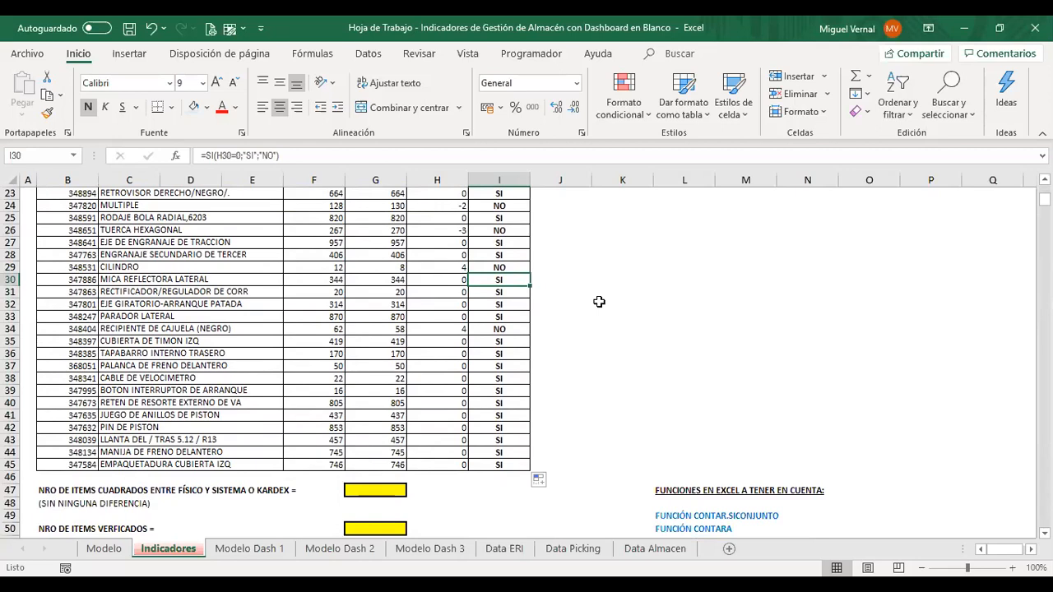
pyautogui.scroll(2, 599, 302)
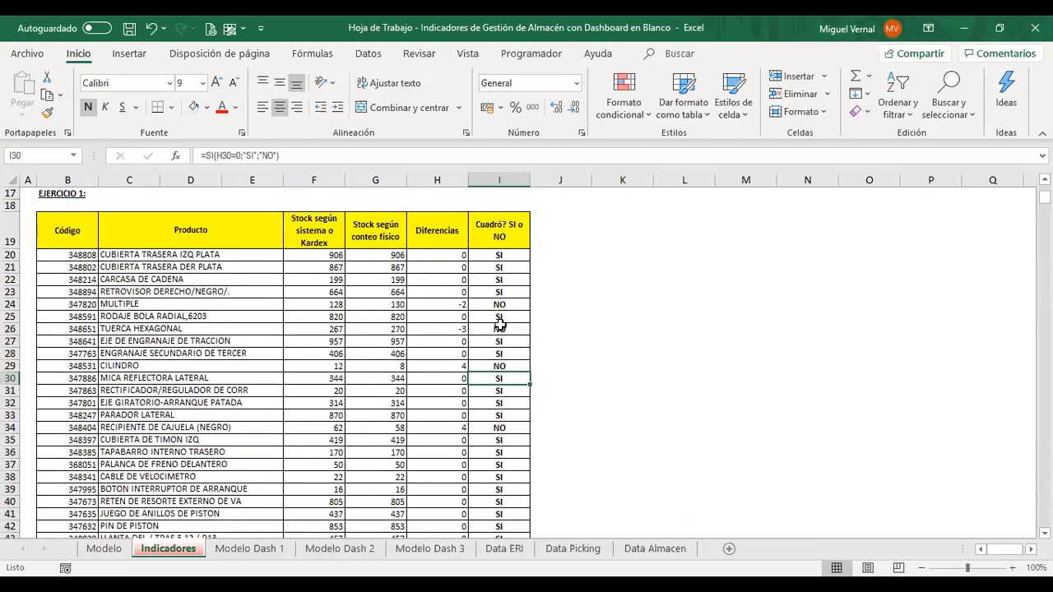
pyautogui.scroll(-4, 430, 439)
pyautogui.click(375, 418)
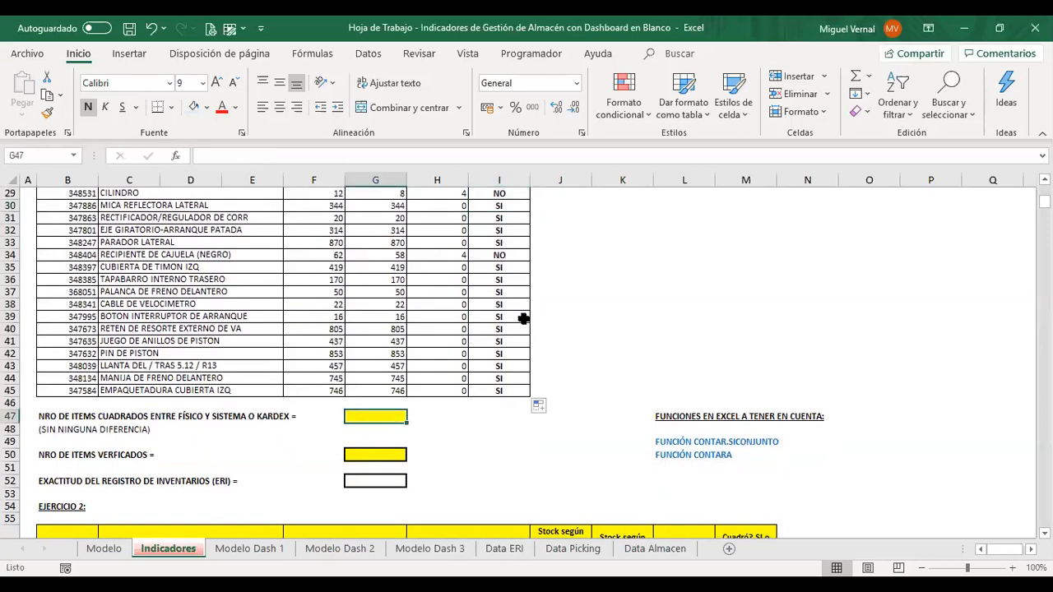
pyautogui.scroll(4, 501, 310)
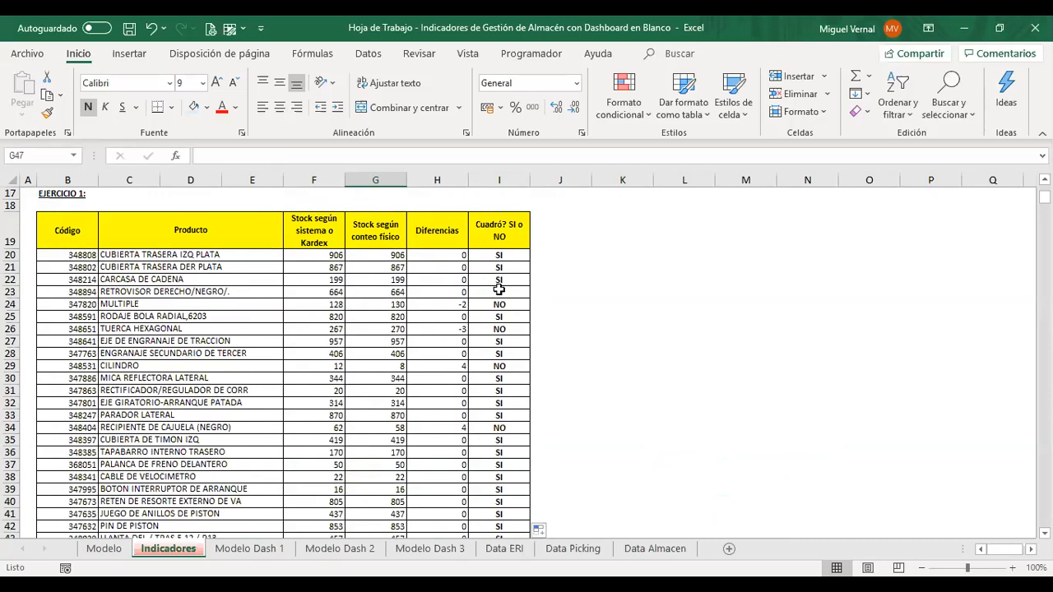
pyautogui.moveTo(498, 255); pyautogui.dragTo(499, 440)
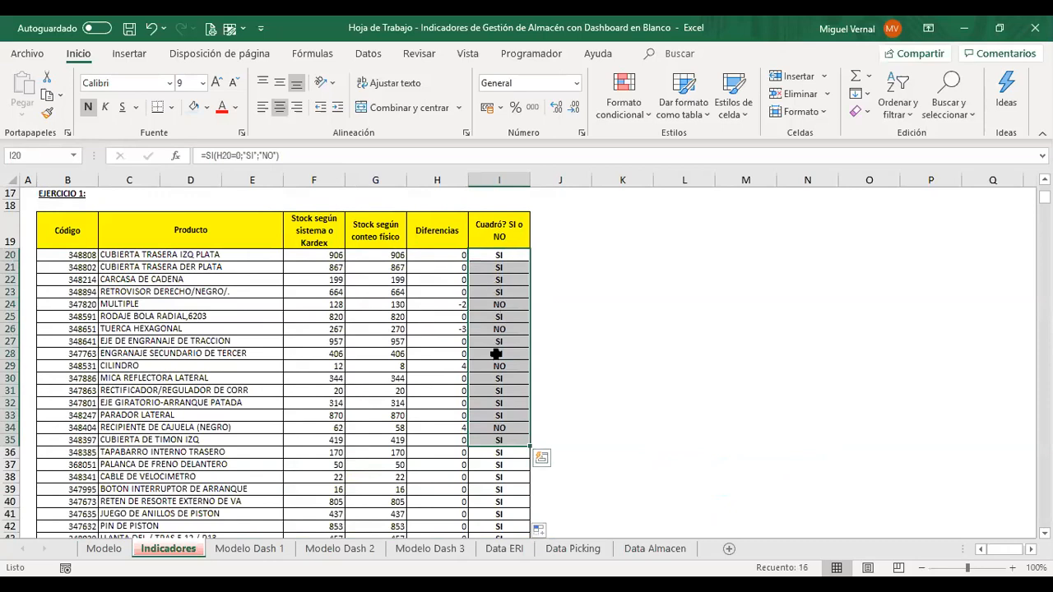
pyautogui.scroll(-3, 496, 353)
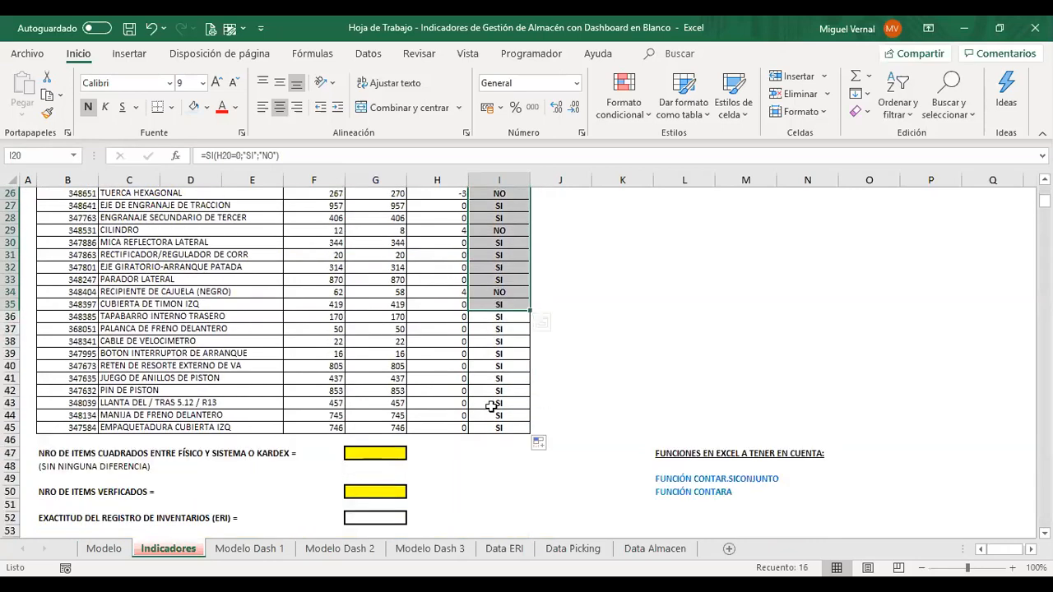
# Step: Insert the CONTAR.SI.CONJUNTO function in G47 for the number of items matching between physical count and system
pyautogui.click(376, 454)
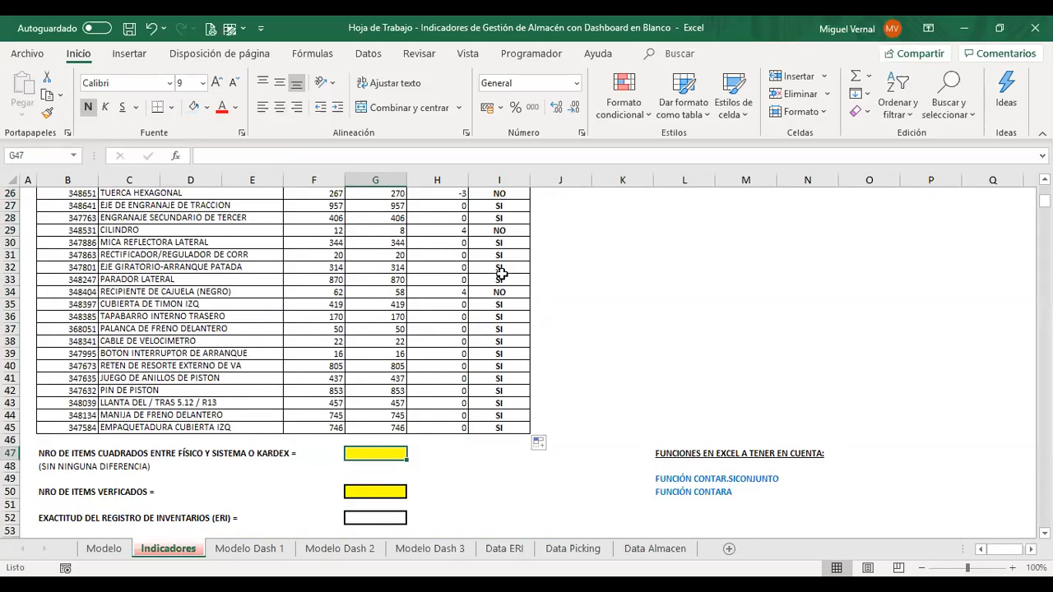
pyautogui.click(175, 153)
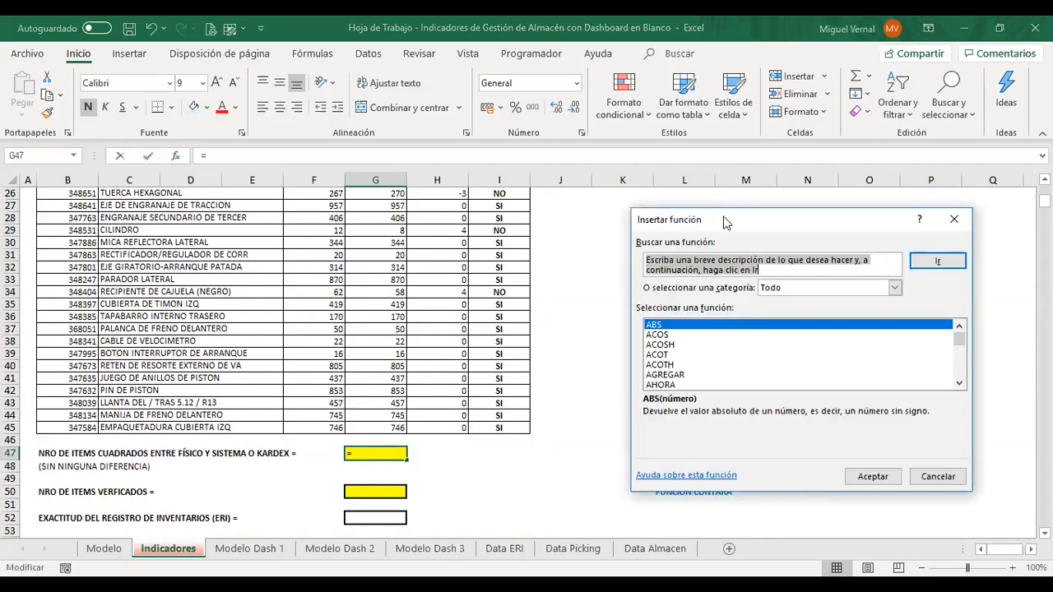
pyautogui.moveTo(723, 222); pyautogui.dragTo(554, 231)
pyautogui.click(503, 363)
pyautogui.write('cont')
pyautogui.press('Down')
pyautogui.press('Down')
pyautogui.press('Down')
pyautogui.press('Down')
pyautogui.press('Down')
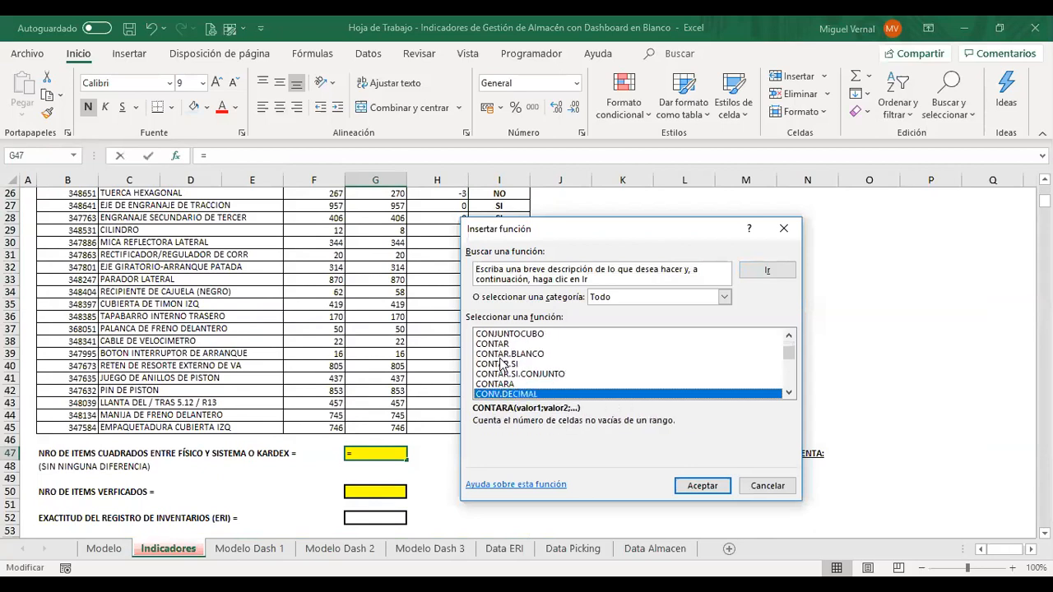
pyautogui.press('Up')
pyautogui.press('Up')
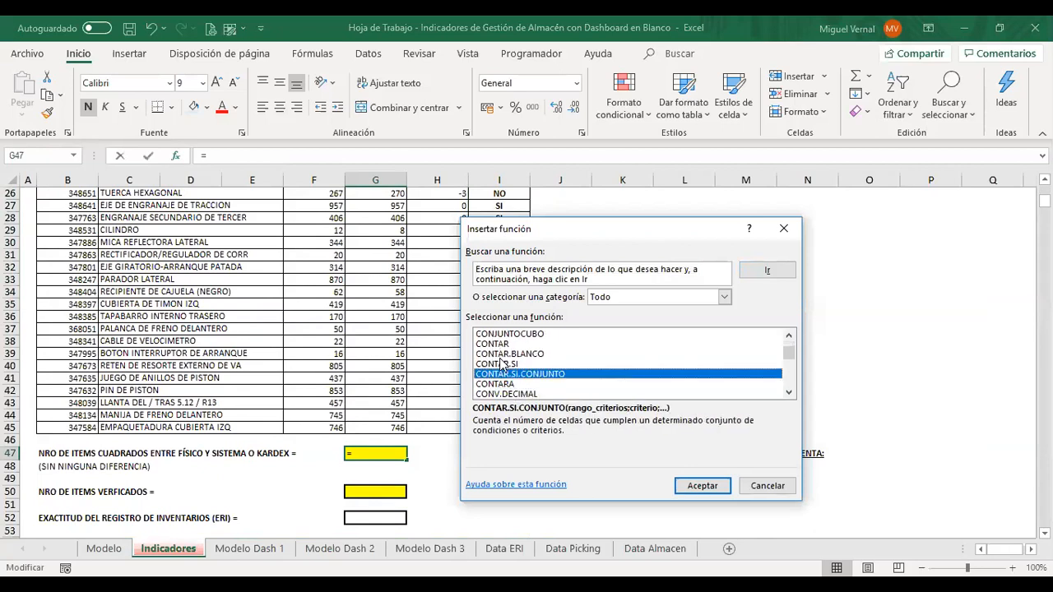
pyautogui.press('Return')
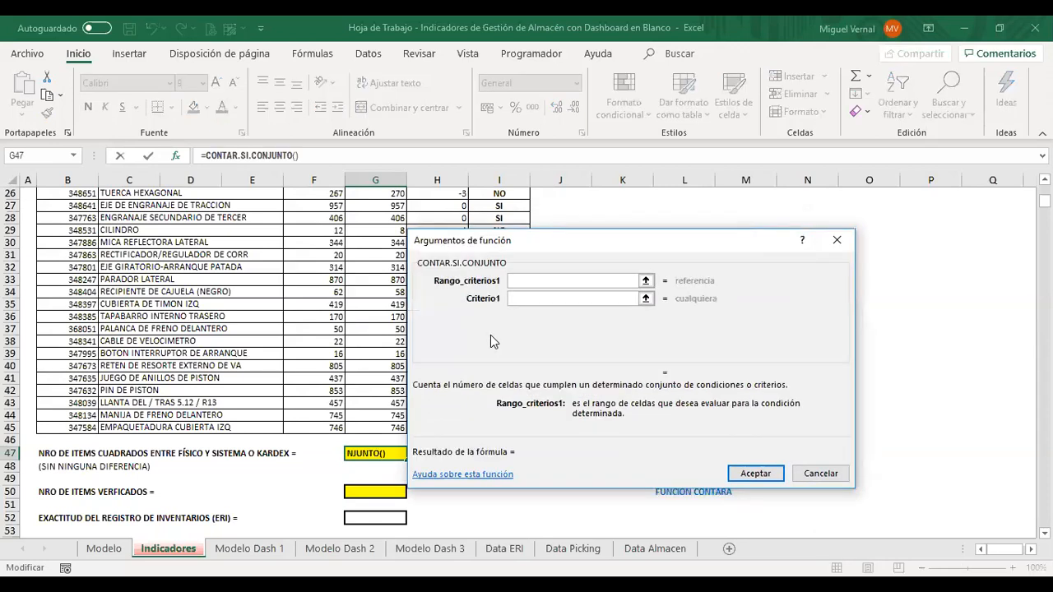
# Step: Set the CONTAR.SI.CONJUNTO arguments in G47 to the absolute range $I$20:$I$45 with the criterion "SI"
pyautogui.moveTo(489, 333); pyautogui.dragTo(637, 325)
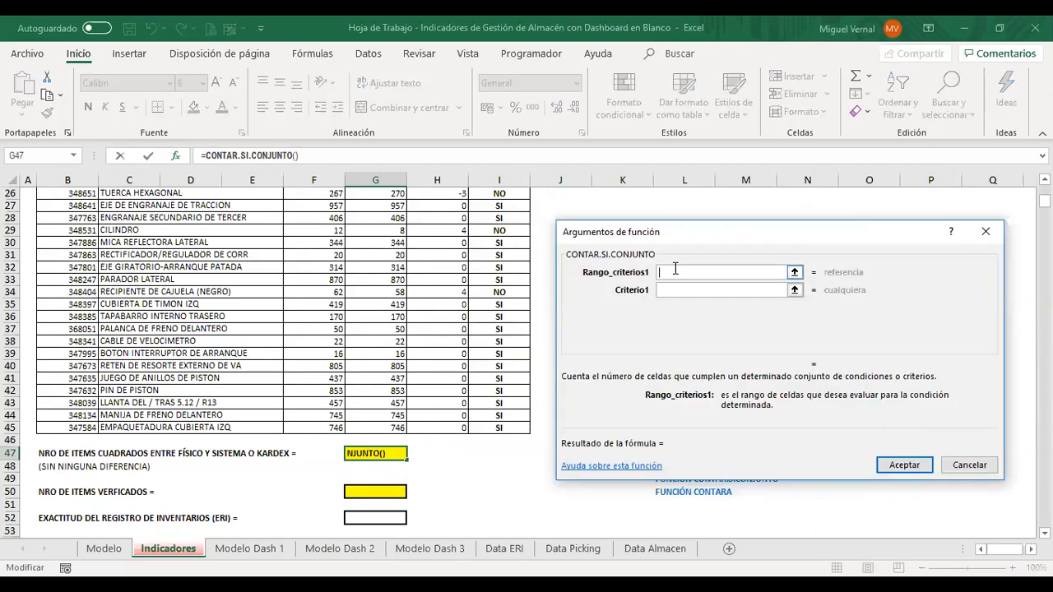
pyautogui.click(504, 318)
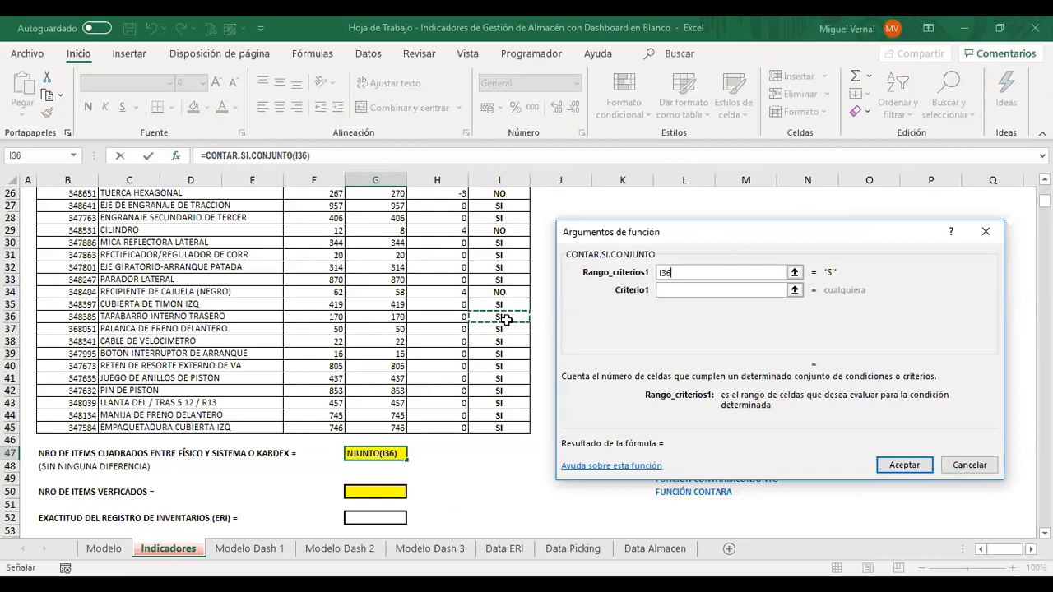
pyautogui.hotkey('ctrl', 'Up')
pyautogui.press('Down')
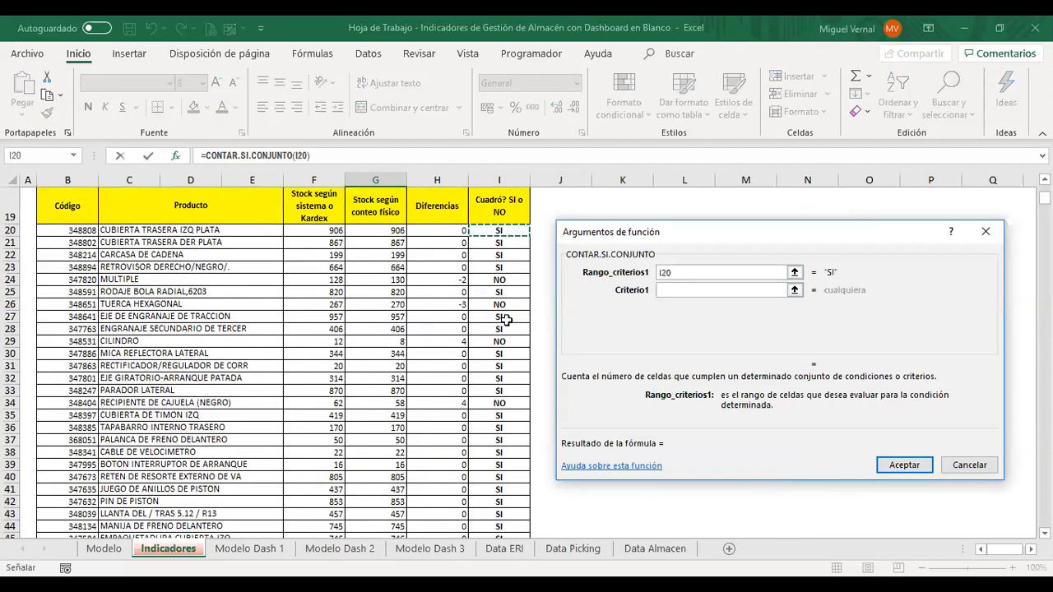
pyautogui.hotkey('ctrl', 'shift', 'Down')
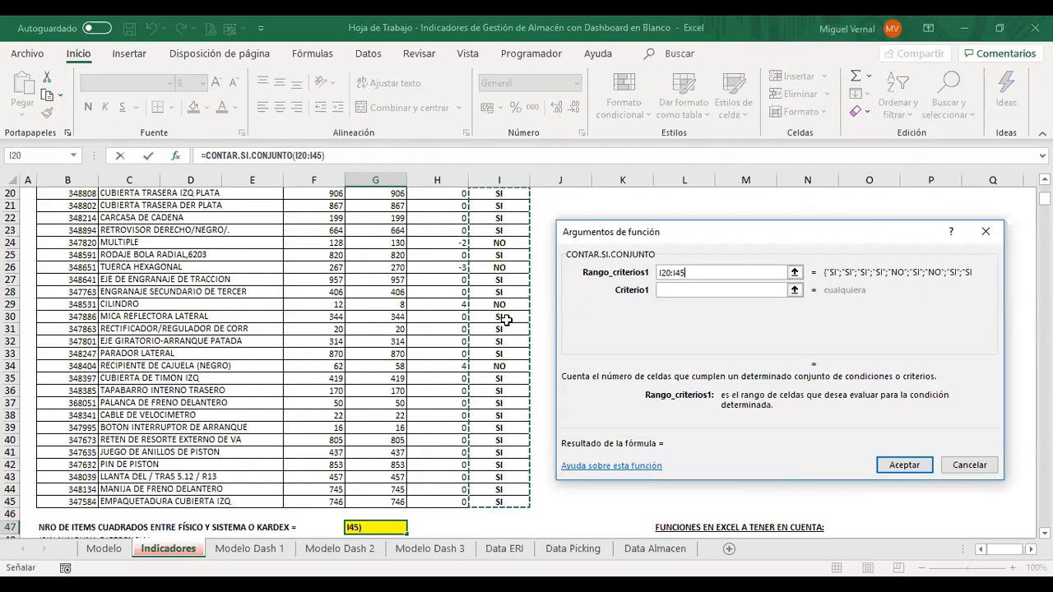
pyautogui.press('F4')
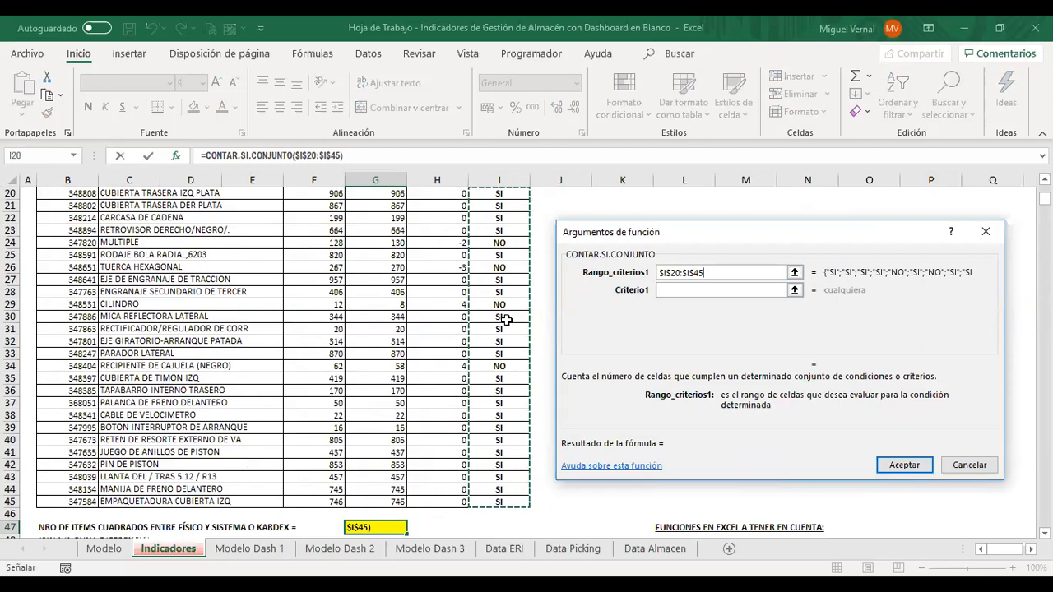
pyautogui.press('Tab')
pyautogui.write('SI')
pyautogui.press('Return')
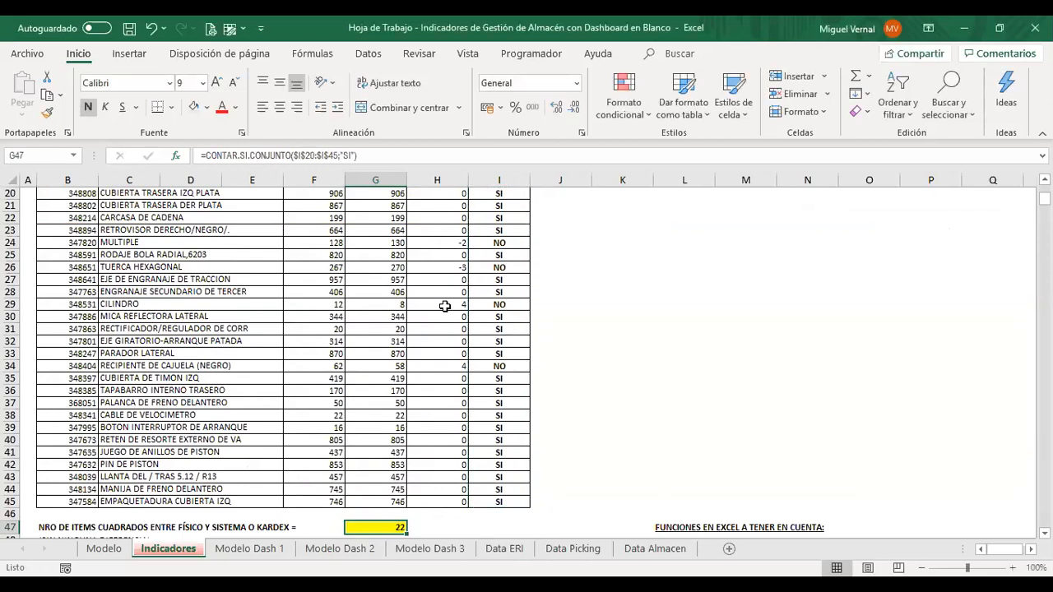
# Step: Insert the CONTARA function in G50 for the number of verified items
pyautogui.scroll(-3, 362, 444)
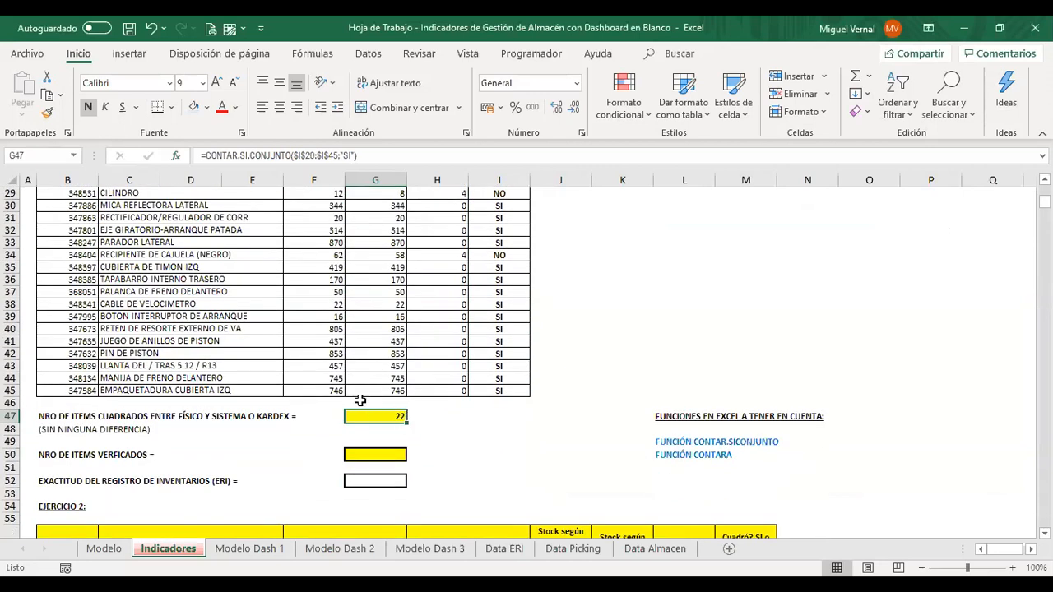
pyautogui.click(384, 452)
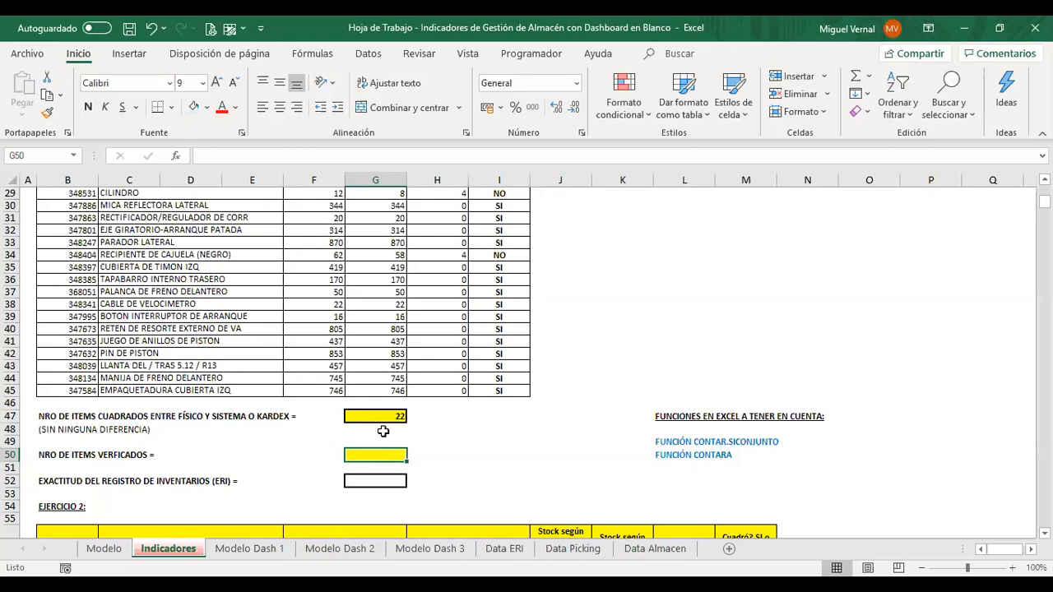
pyautogui.click(177, 158)
pyautogui.click(646, 357)
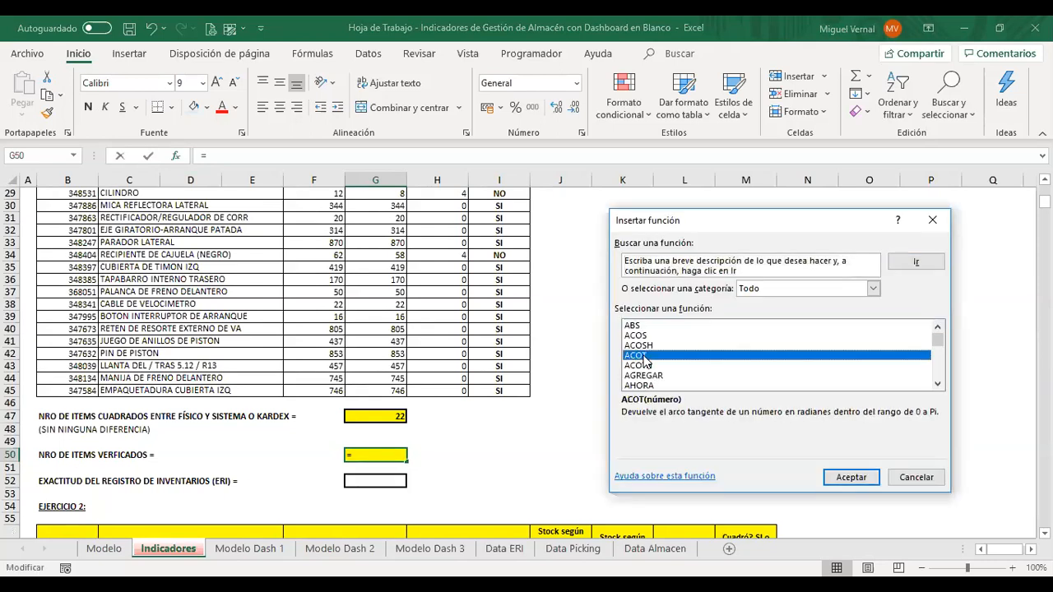
pyautogui.write('contar.si')
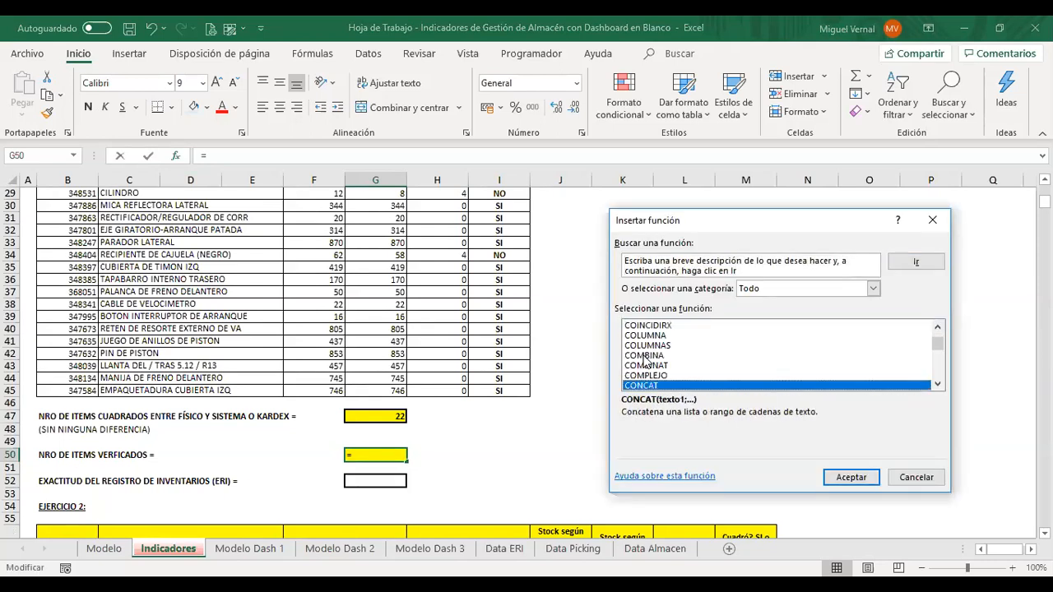
pyautogui.press('Down')
pyautogui.press('Down')
pyautogui.press('Down')
pyautogui.press('Down')
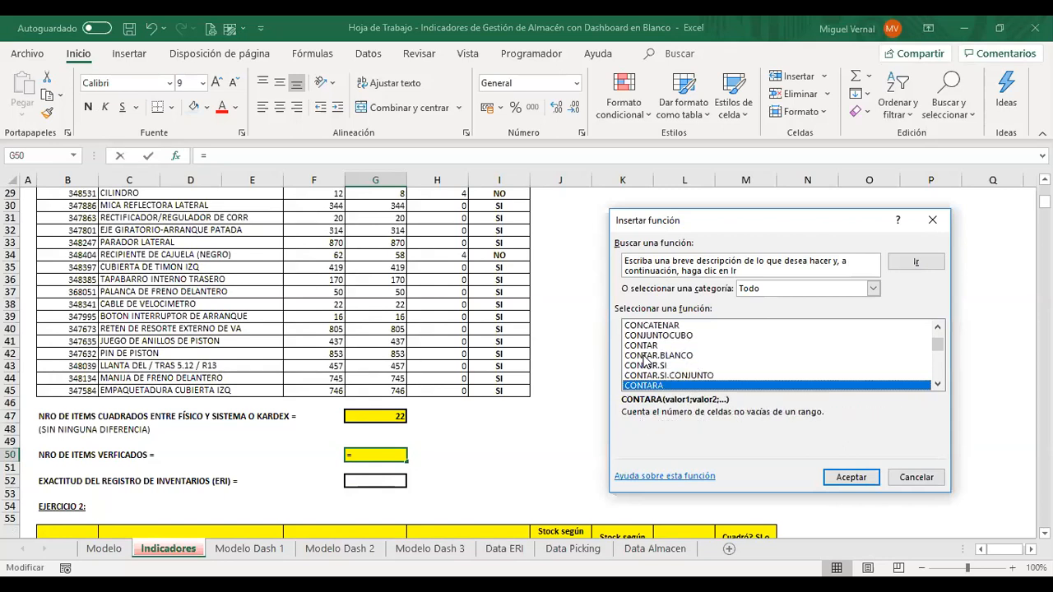
pyautogui.press('Up')
pyautogui.press('Up')
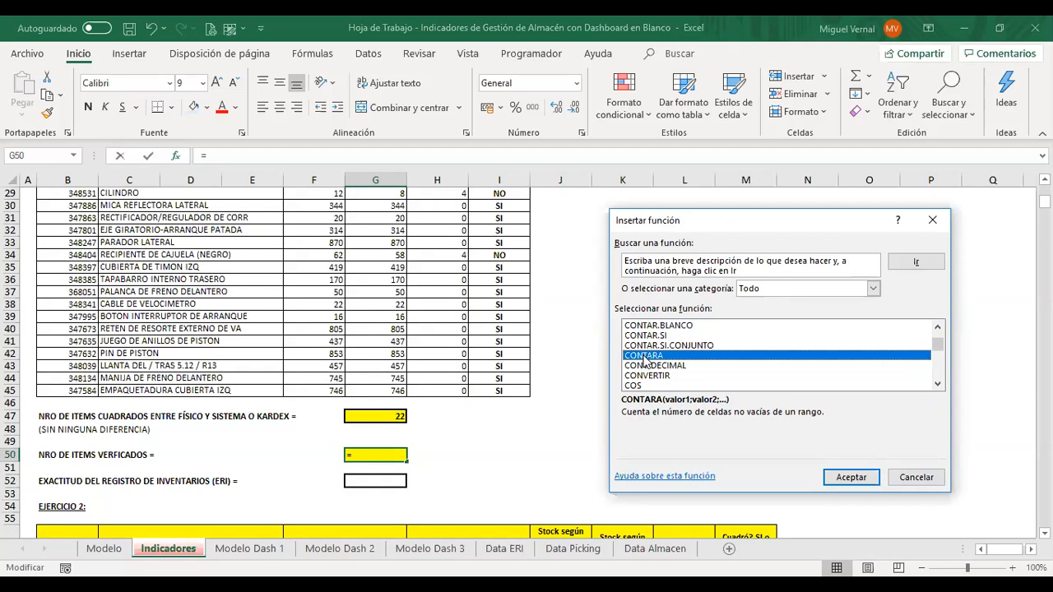
pyautogui.click(869, 485)
# Step: Set the first CONTARA value to the absolute range $I$20:$I$45 and accept the function
pyautogui.write('I20:I45')
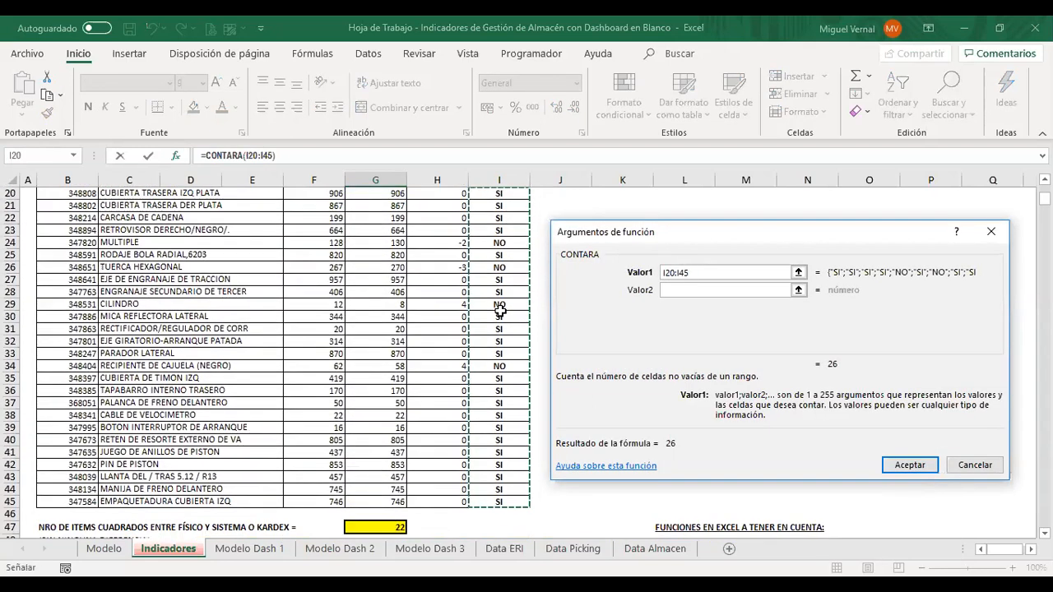
pyautogui.press('F4')
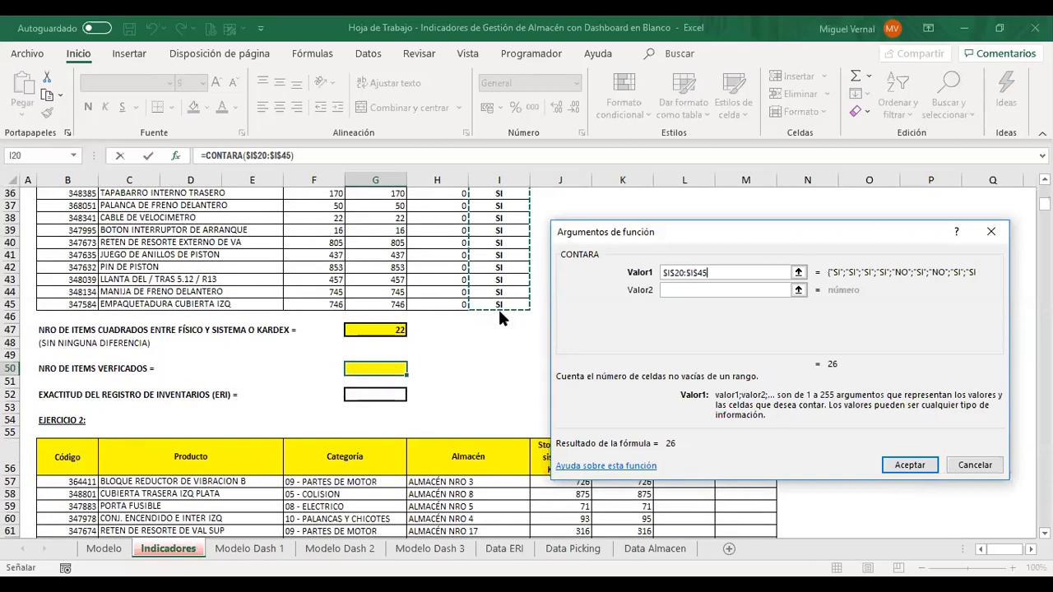
pyautogui.press('Return')
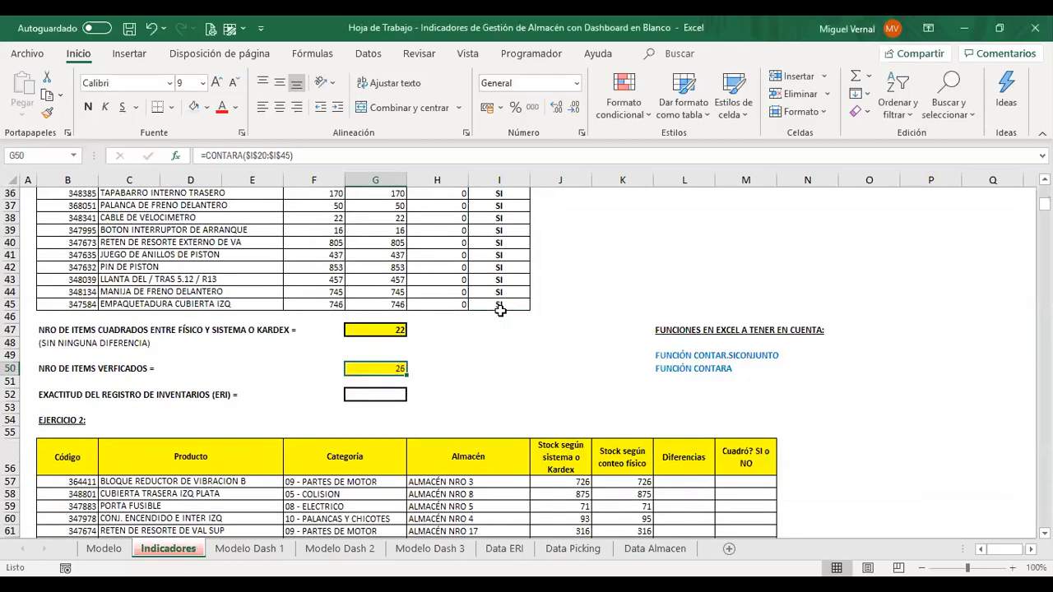
# Step: Review the SI and NO marks in the Cuadró? column that the two item counts are based on
pyautogui.press('Right')
pyautogui.press('Right')
pyautogui.press('Up')
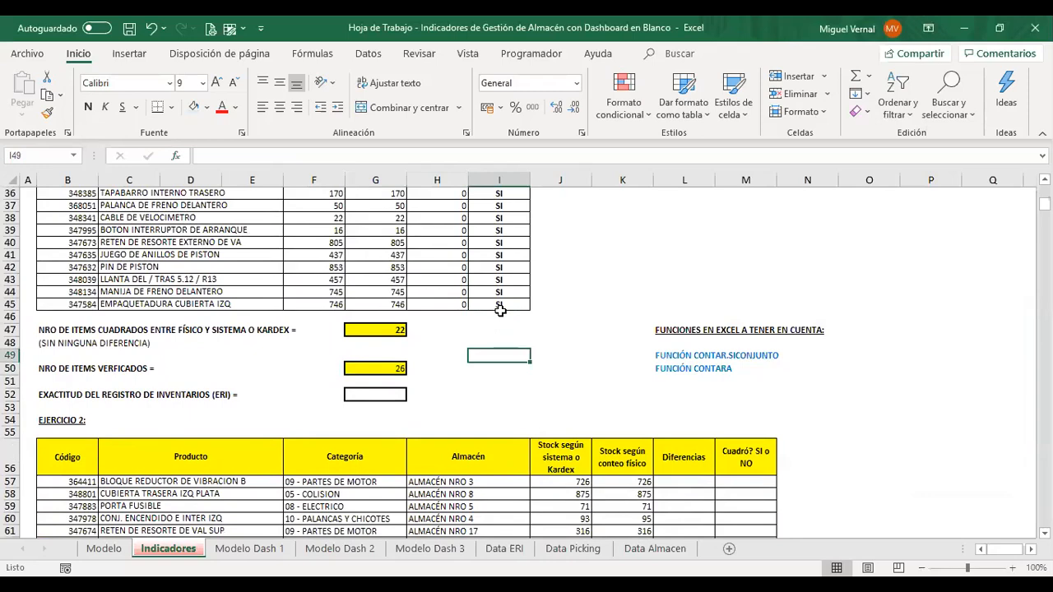
pyautogui.click(500, 309)
pyautogui.hotkey('ctrl', 'shift', 'Up')
pyautogui.hotkey('shift', 'Down')
pyautogui.press('Down')
pyautogui.press('Down')
pyautogui.press('Down')
pyautogui.press('Down')
pyautogui.press('Down')
pyautogui.press('Down')
pyautogui.press('Down')
pyautogui.press('Down')
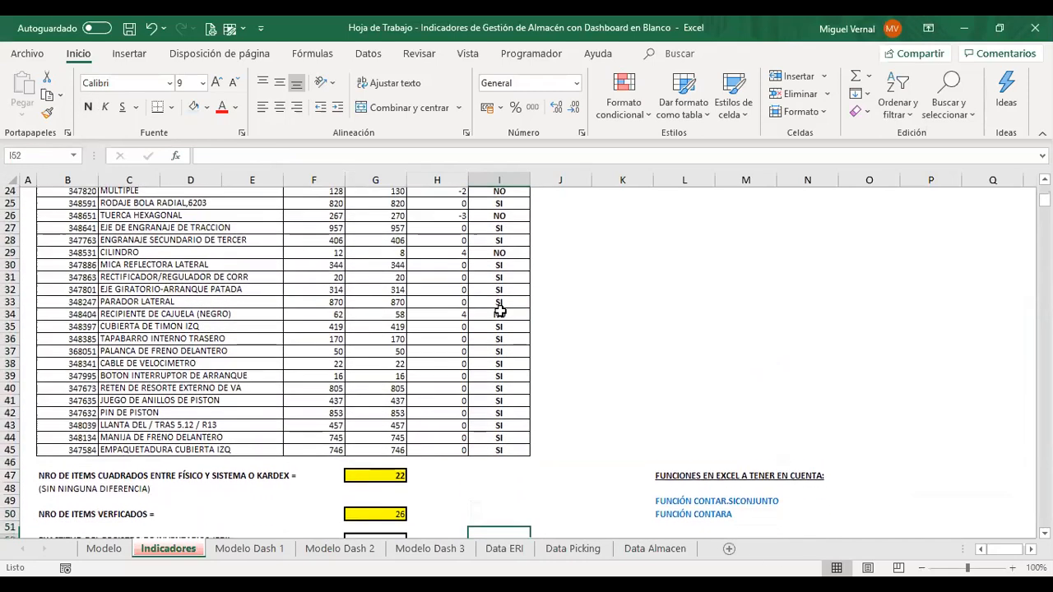
# Step: Calculate the inventory record accuracy (ERI) in G52 with the formula =G47/G50
pyautogui.press('Left')
pyautogui.press('Left')
pyautogui.press('Left')
pyautogui.press('Up')
pyautogui.press('Right')
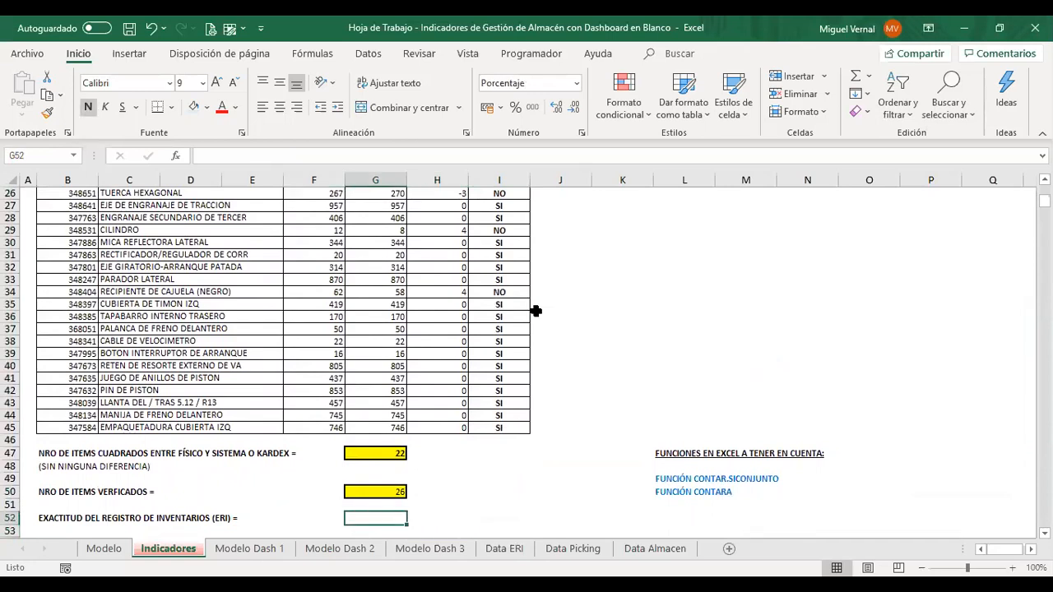
pyautogui.scroll(-2, 543, 320)
pyautogui.write('=')
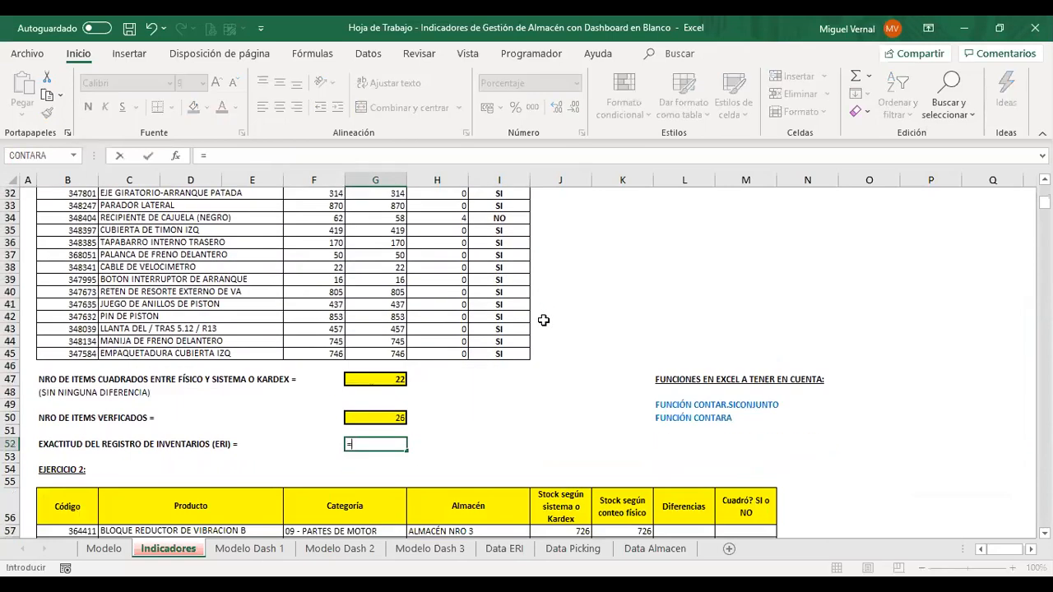
pyautogui.press('Up')
pyautogui.press('Up')
pyautogui.press('Up')
pyautogui.press('Up')
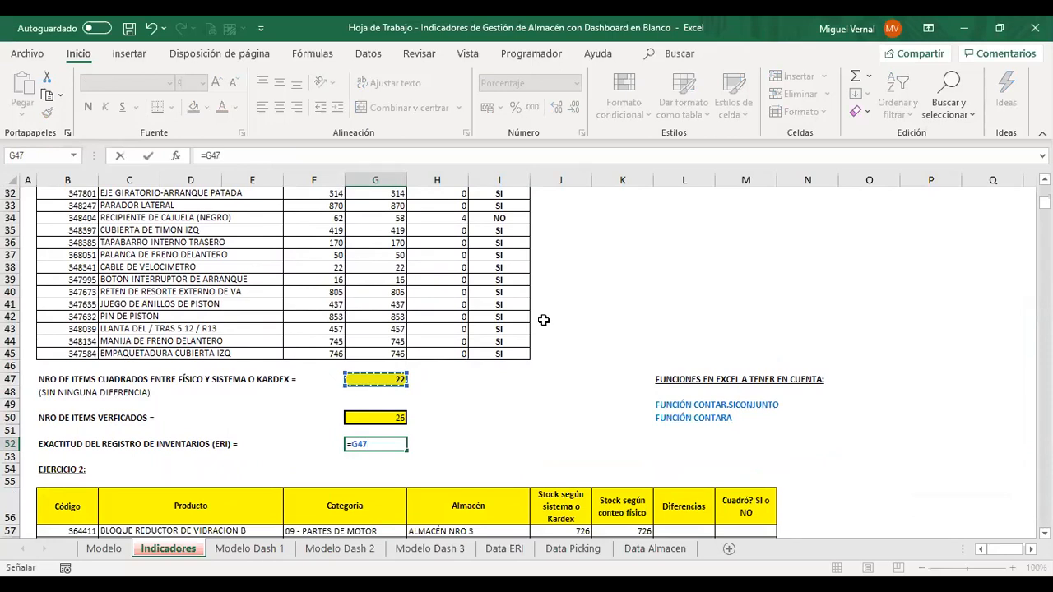
pyautogui.write('/')
pyautogui.press('Up')
pyautogui.press('Up')
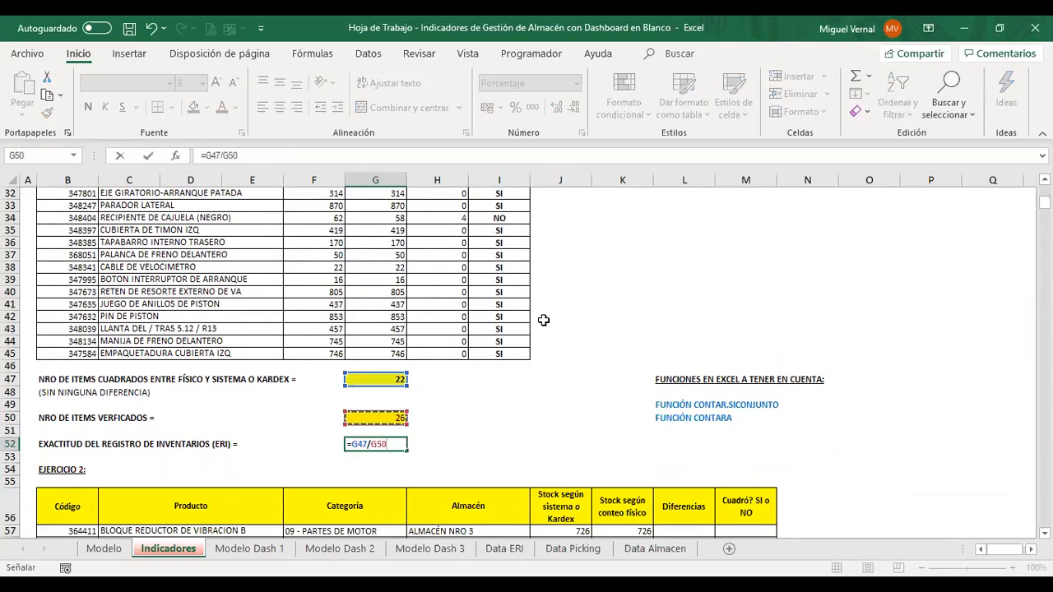
pyautogui.hotkey('ctrl', 'Return')
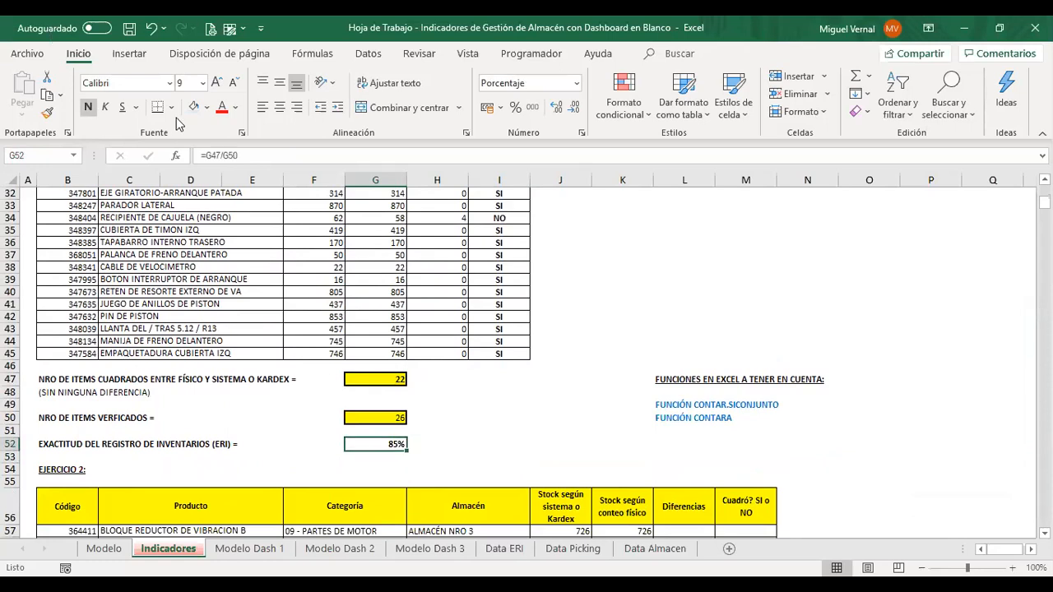
# Step: Enlarge the font of the ERI result in G52 to size 20
pyautogui.click(218, 83)
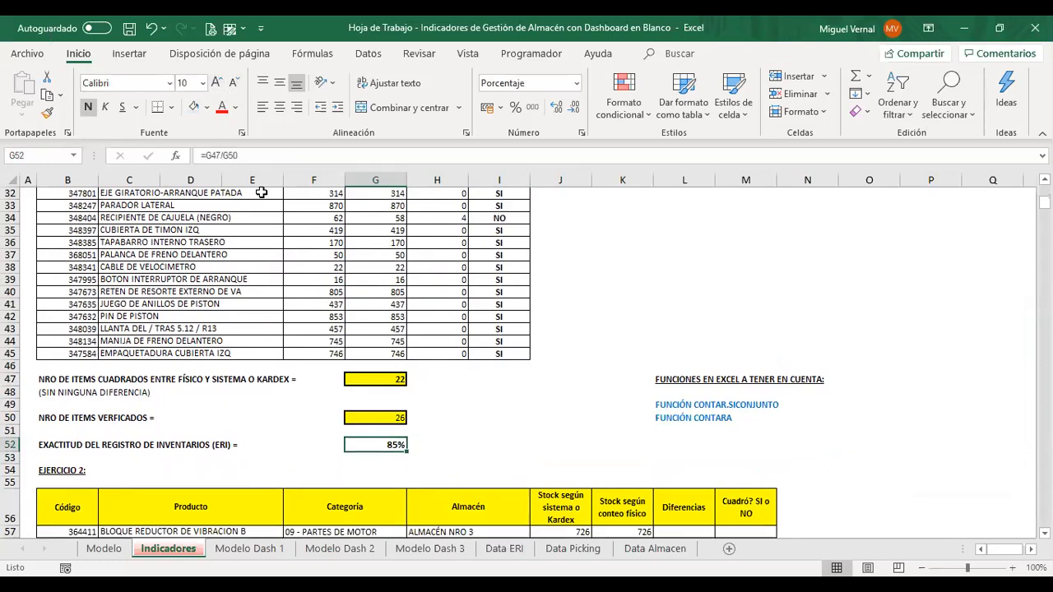
pyautogui.click(219, 84)
pyautogui.click(219, 84)
pyautogui.click(218, 84)
pyautogui.click(219, 85)
pyautogui.click(219, 84)
pyautogui.click(219, 85)
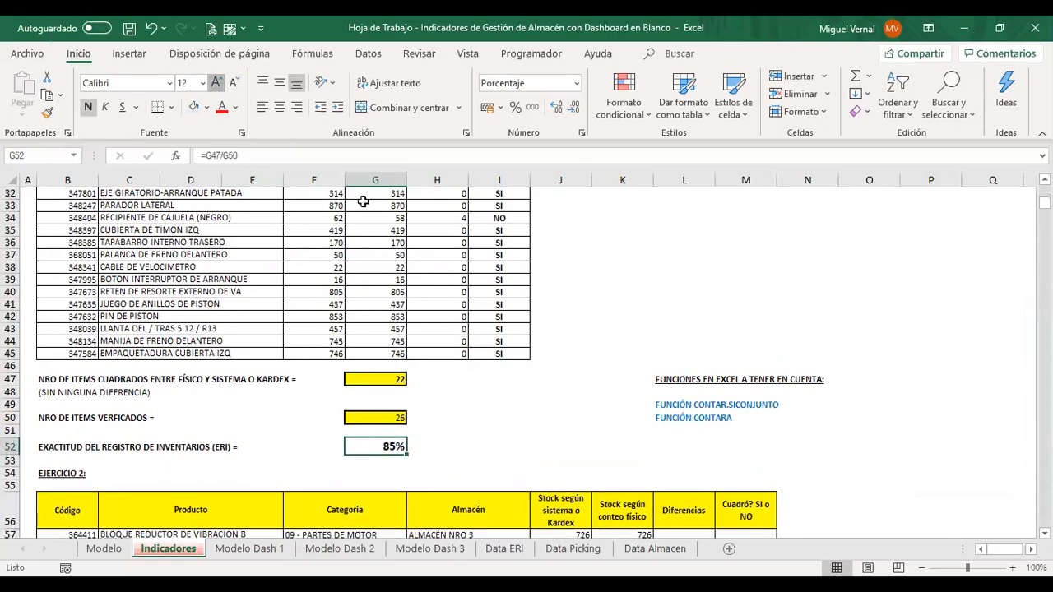
pyautogui.scroll(-2, 565, 310)
pyautogui.scroll(-2, 565, 311)
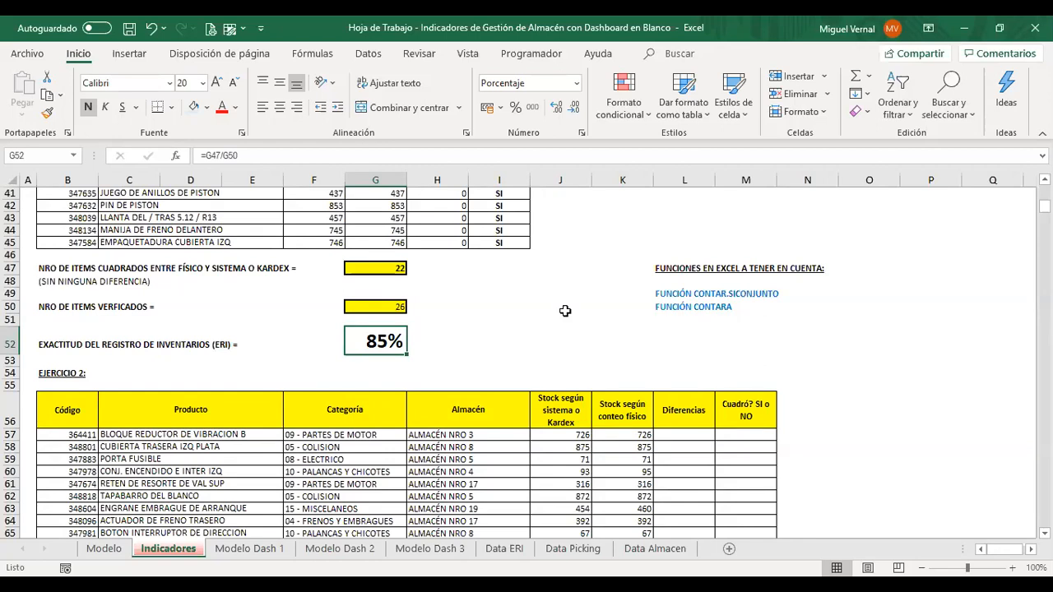
# Step: Reopen the CONTAR.SI.CONJUNTO arguments of G47 and review the criteria range and the criterion
pyautogui.hotkey('alt', 'Tab')
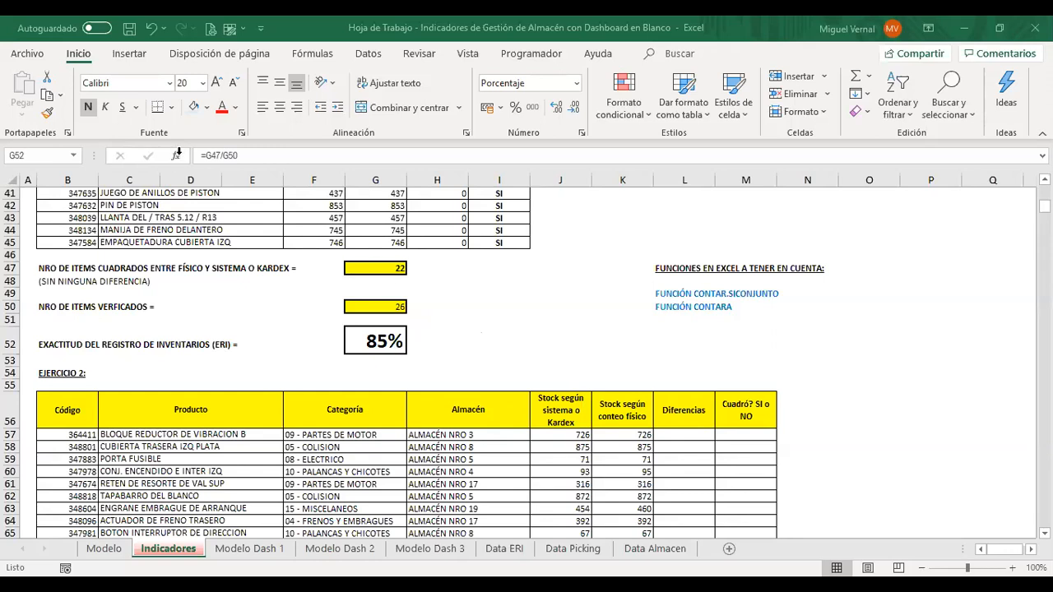
pyautogui.doubleClick(375, 268)
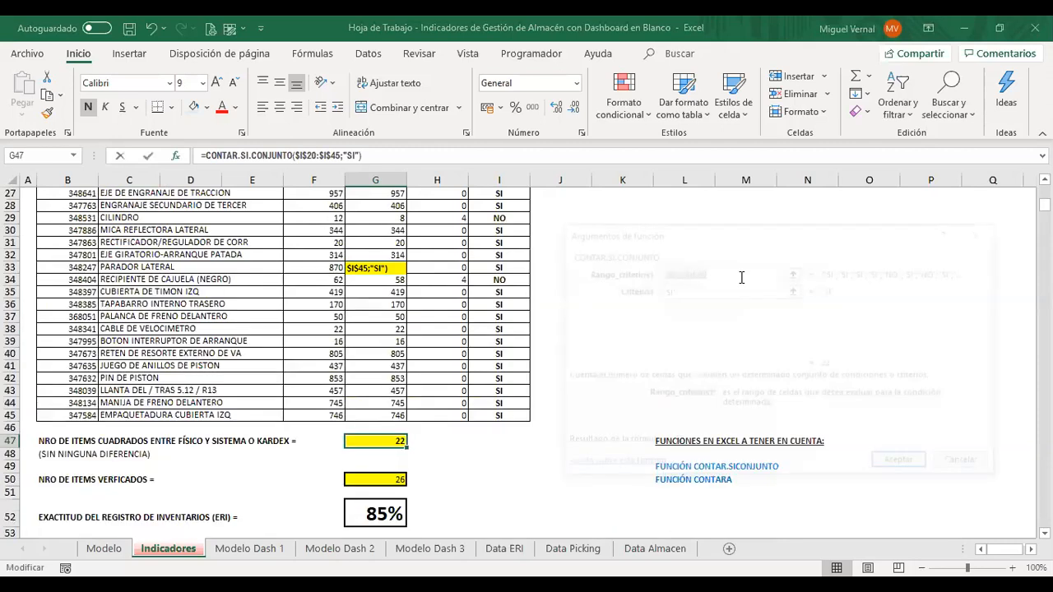
pyautogui.scroll(1, 461, 231)
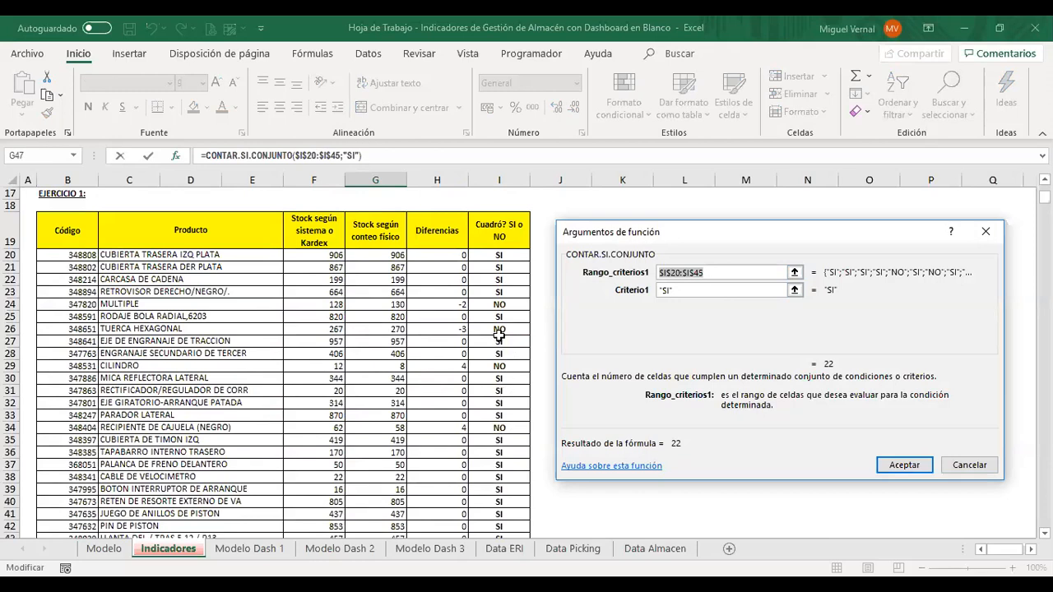
pyautogui.scroll(-1, 488, 278)
pyautogui.click(689, 288)
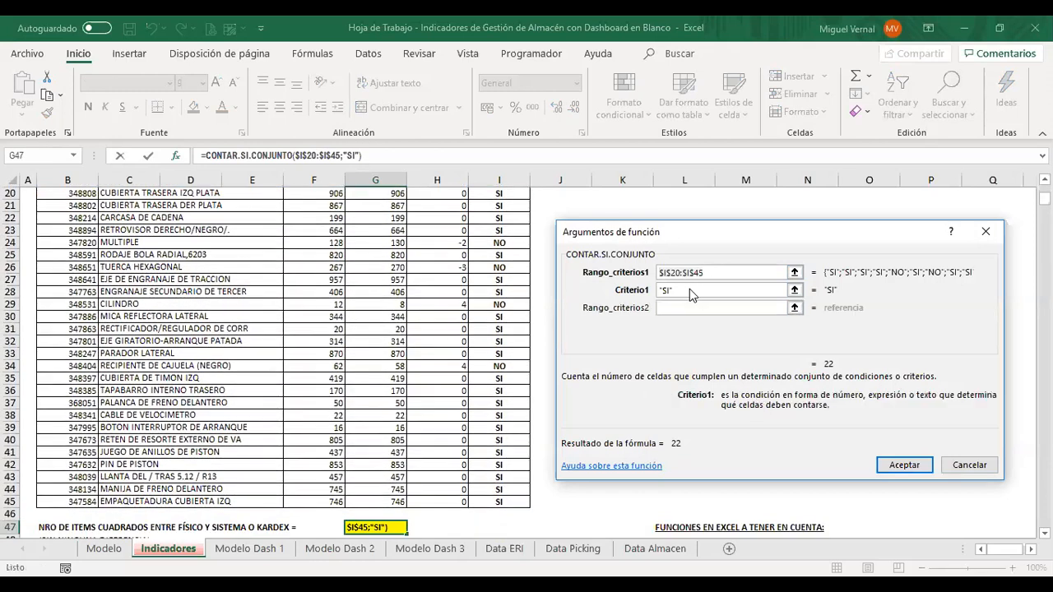
pyautogui.click(902, 465)
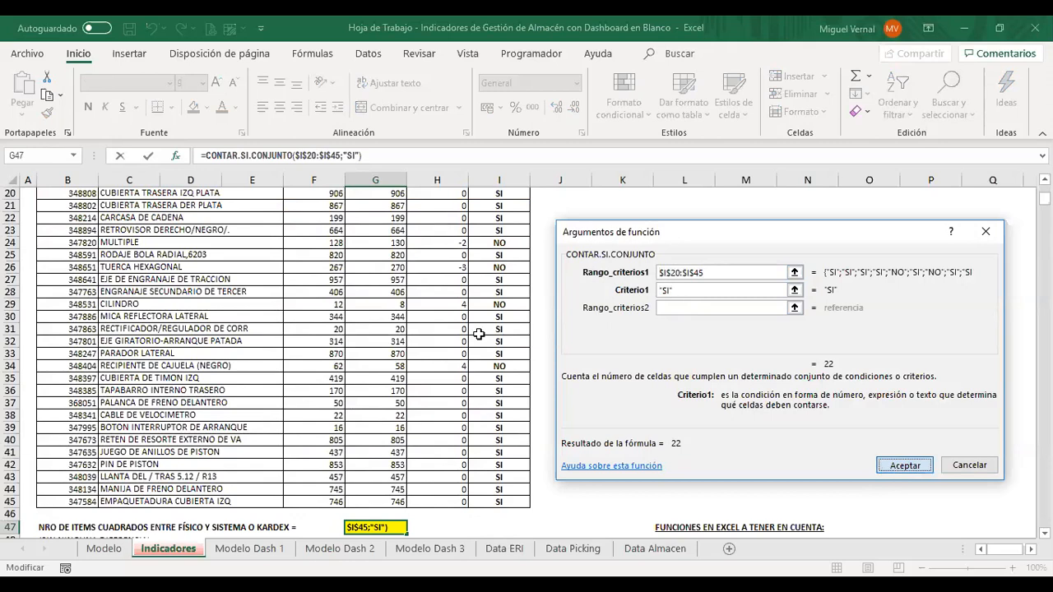
pyautogui.scroll(-1, 486, 284)
pyautogui.scroll(-2, 486, 285)
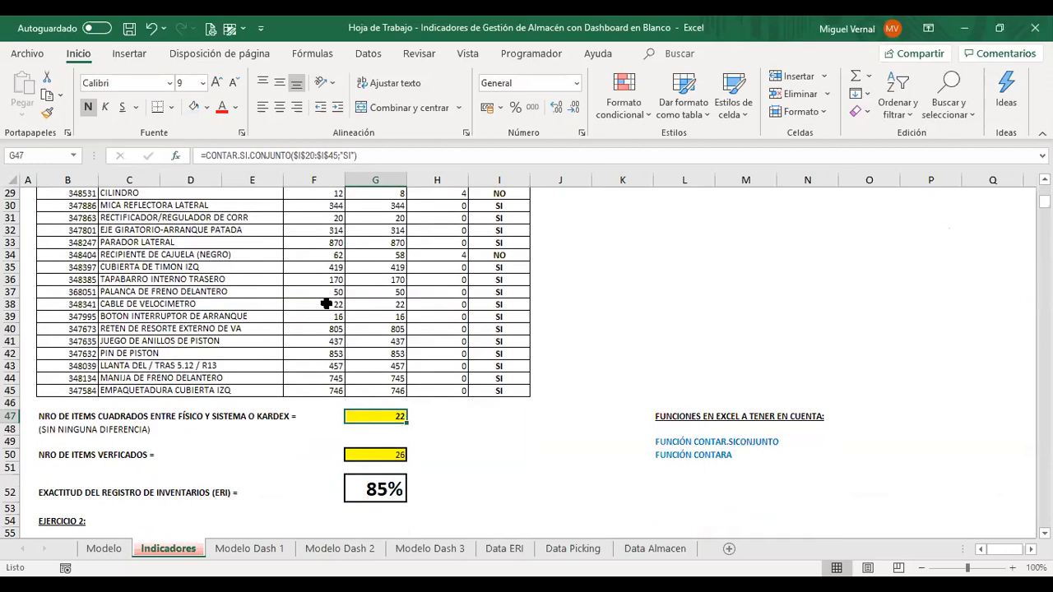
# Step: Check the ERI formula in G52 and look over the Ejercicio 2 table below it
pyautogui.click(382, 491)
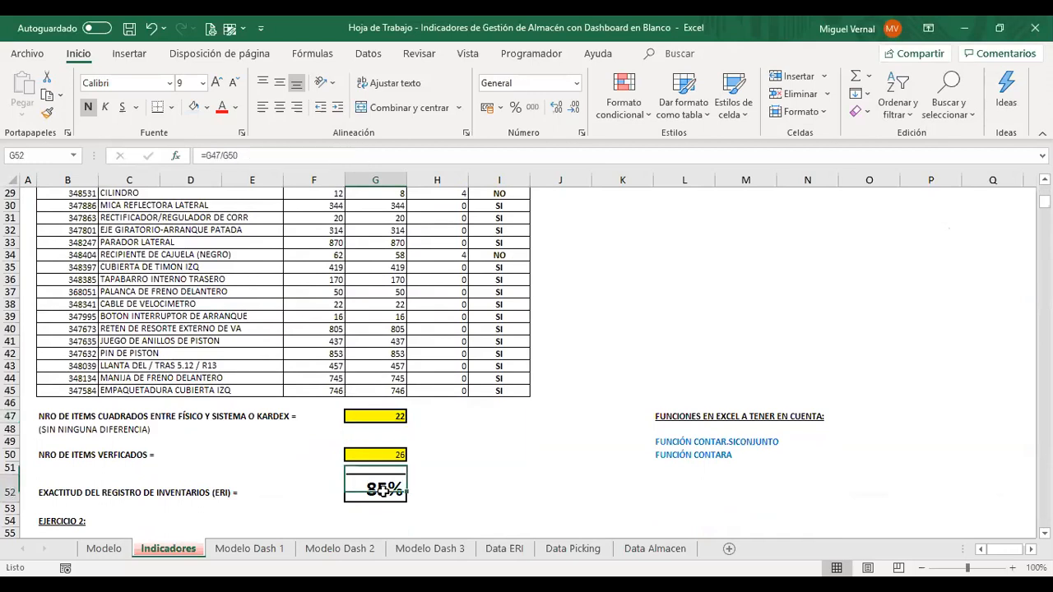
pyautogui.scroll(-1, 459, 332)
pyautogui.scroll(-2, 442, 346)
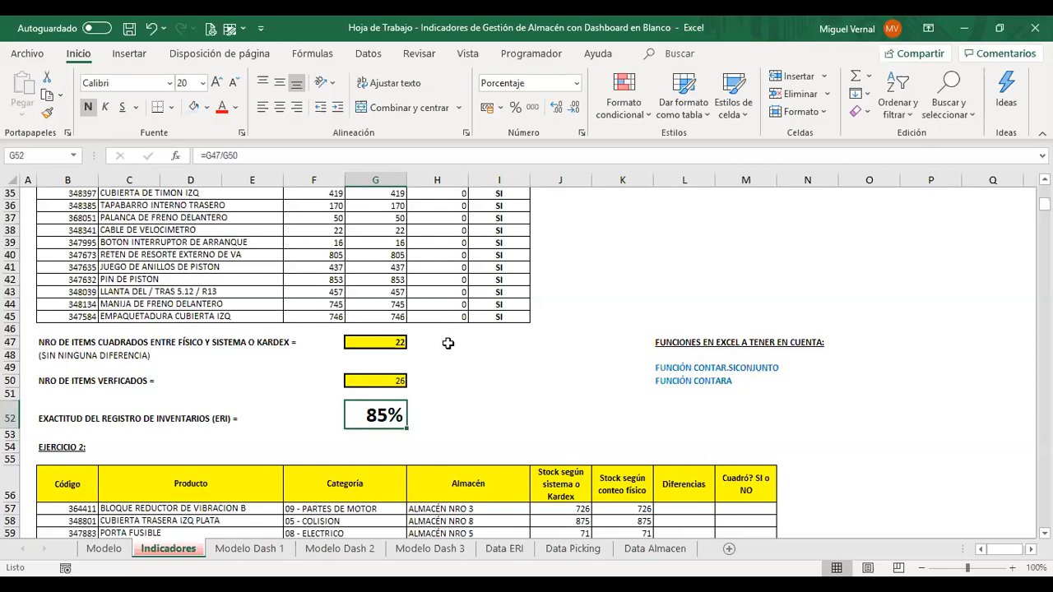
pyautogui.click(461, 342)
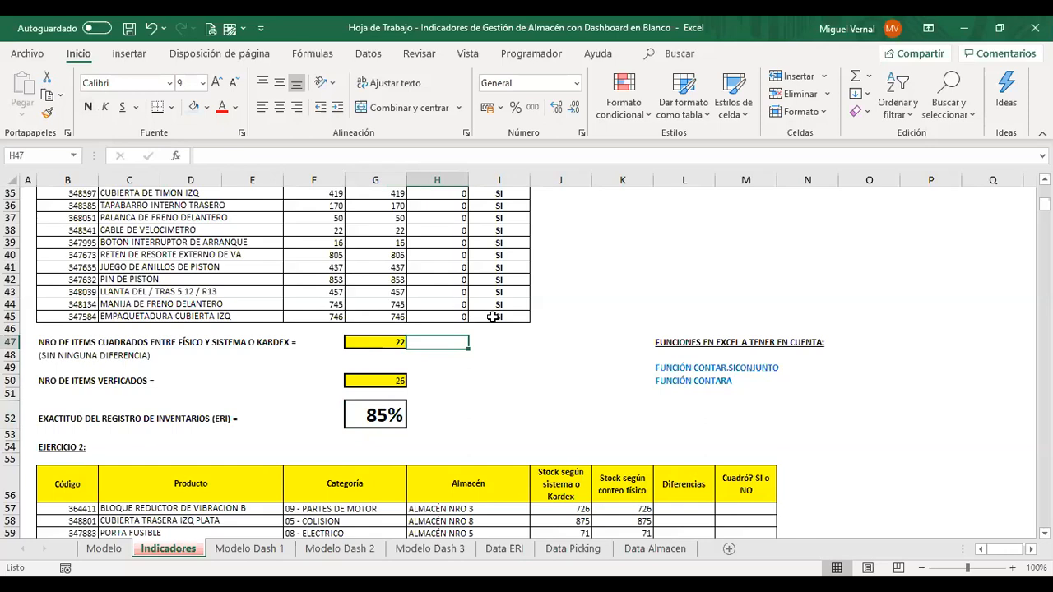
pyautogui.scroll(-6, 493, 317)
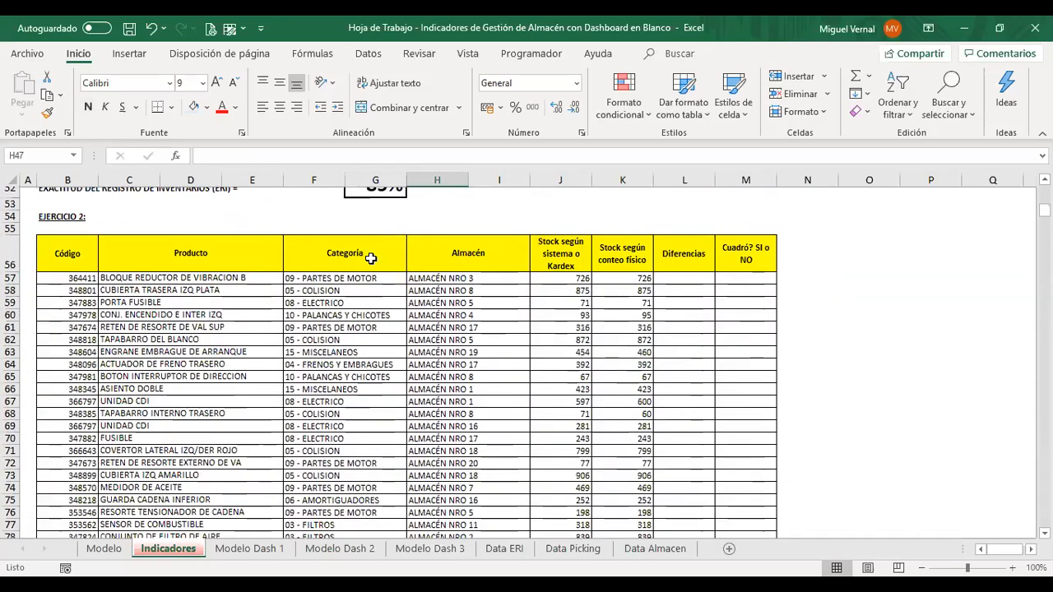
# Step: Look over the Ejercicio 2 table below the first ERI result, highlighting its Categoría and Almacén columns
pyautogui.scroll(4, 371, 259)
pyautogui.scroll(-1, 340, 293)
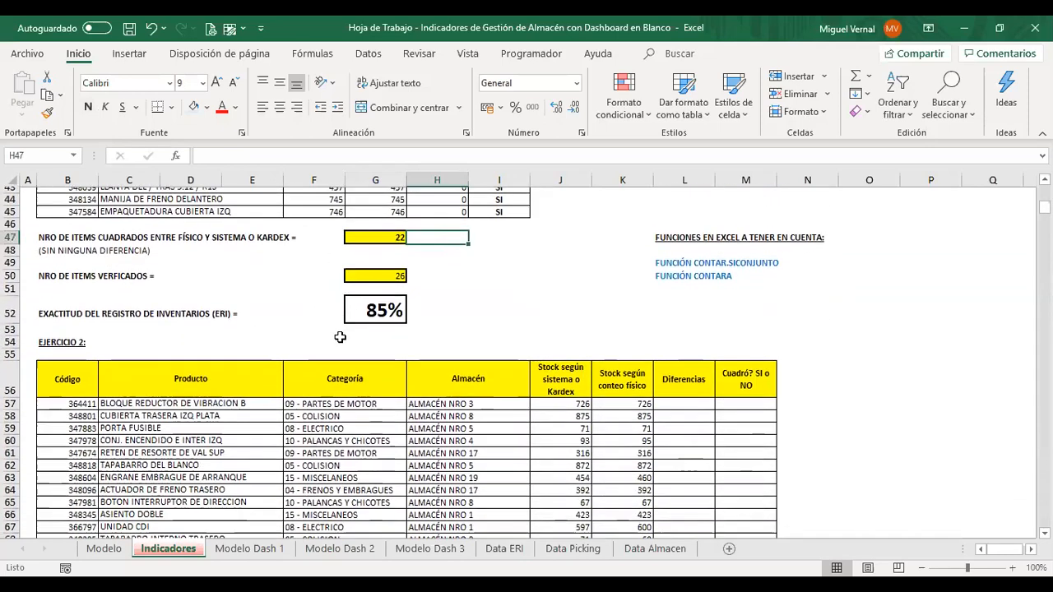
pyautogui.scroll(-1, 340, 338)
pyautogui.scroll(-1, 340, 340)
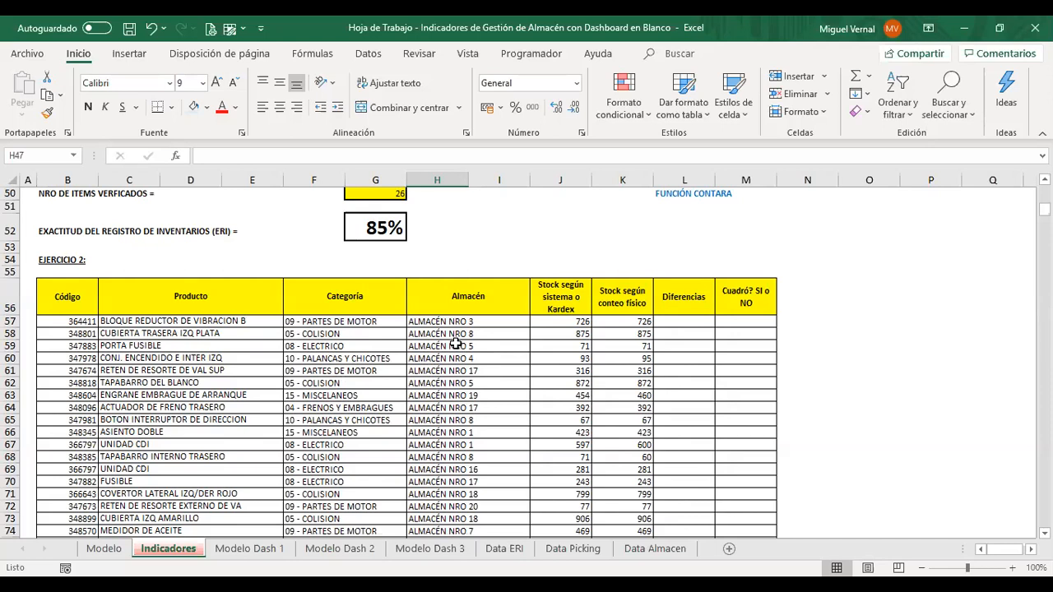
pyautogui.click(333, 306)
pyautogui.moveTo(326, 424); pyautogui.dragTo(333, 457)
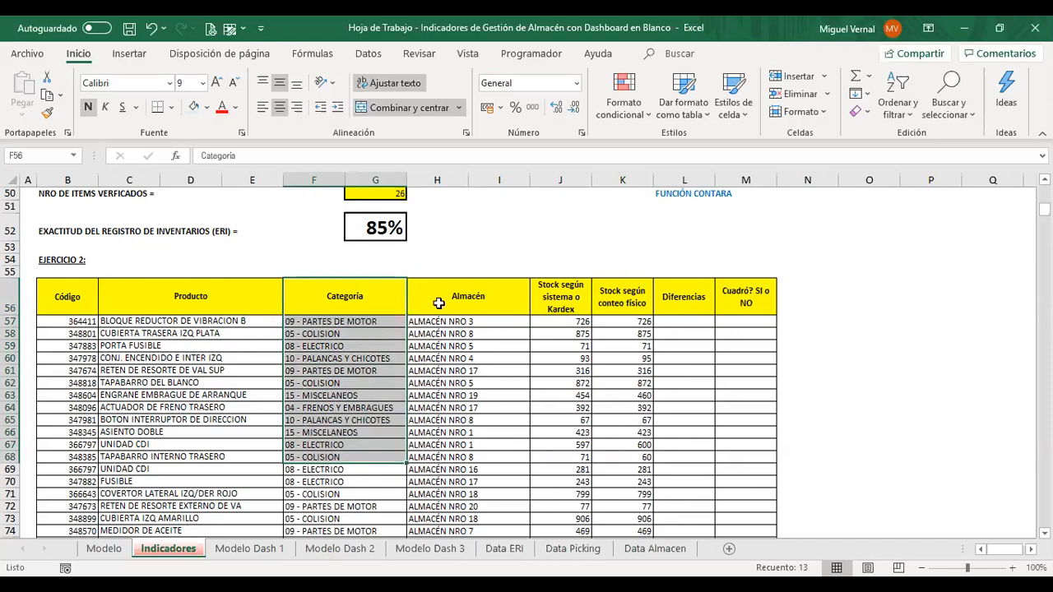
pyautogui.moveTo(461, 298); pyautogui.dragTo(435, 444)
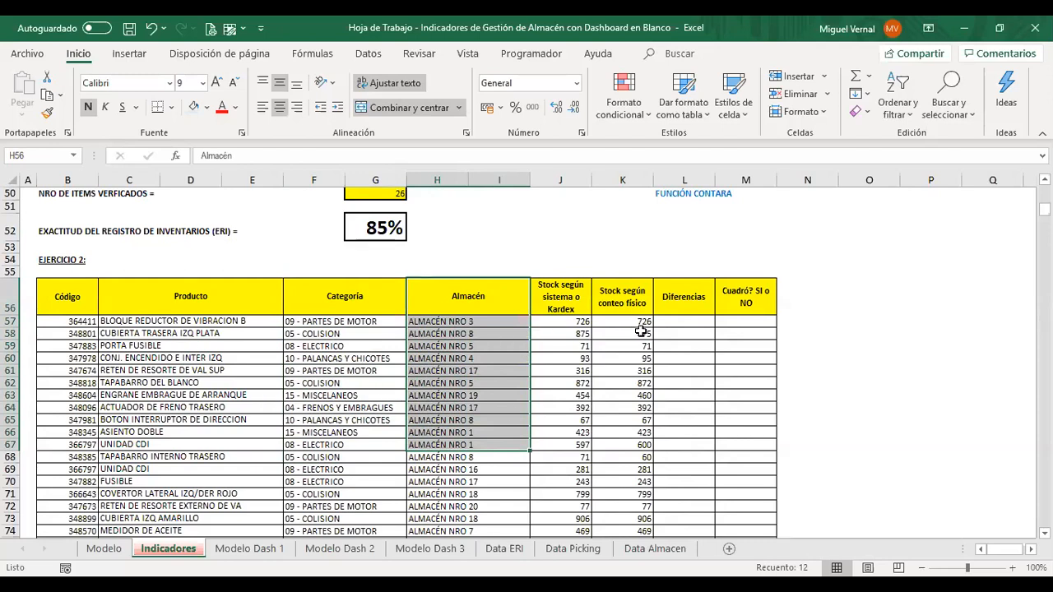
# Step: Calculate the first stock difference of Ejercicio 2 in L57 with the formula =J57-K57
pyautogui.click(682, 317)
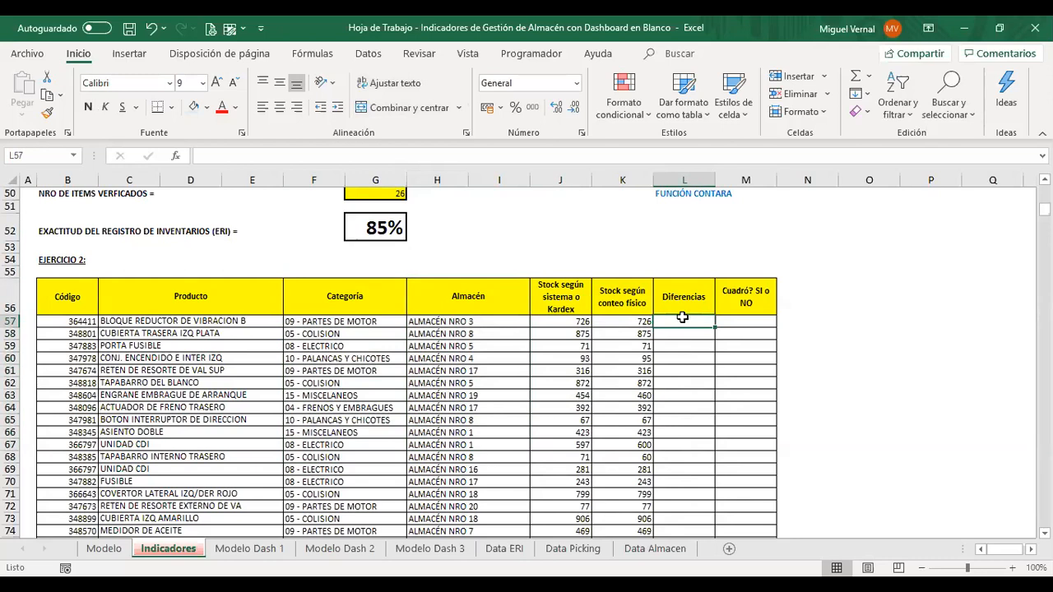
pyautogui.write('=')
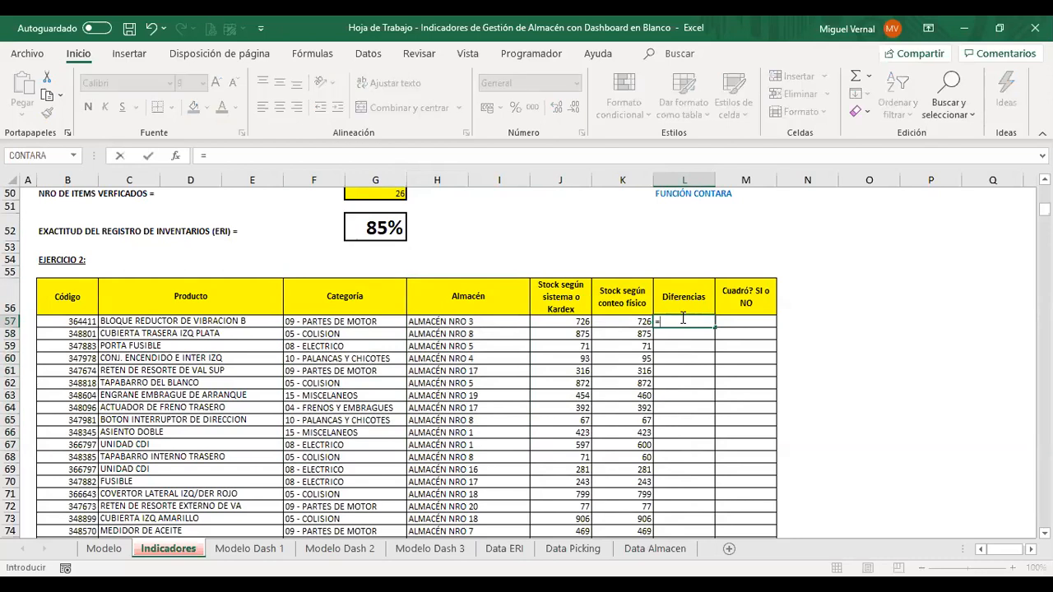
pyautogui.press('Left')
pyautogui.press('Left')
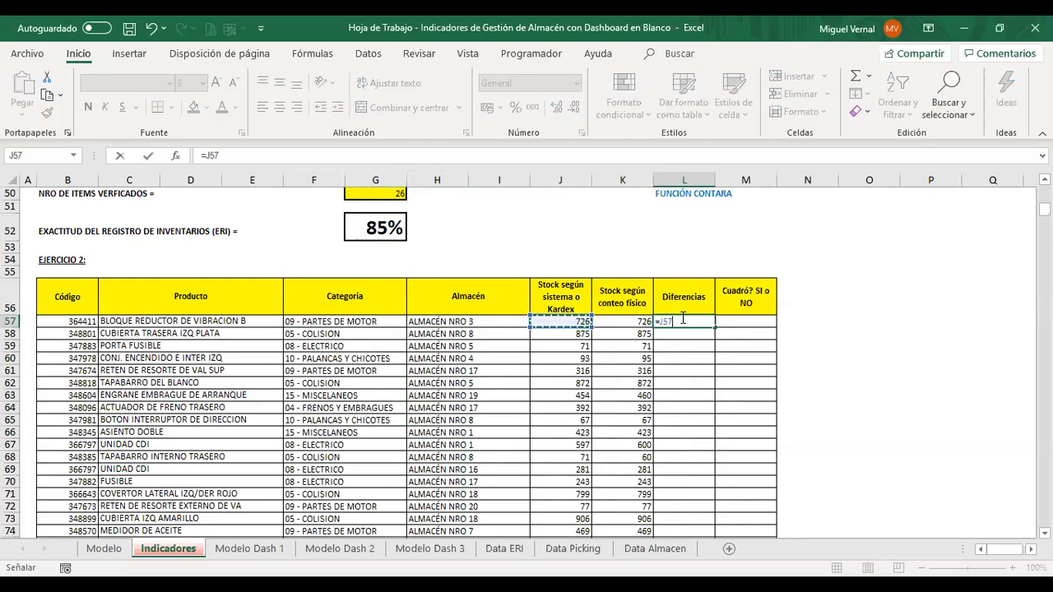
pyautogui.write('-')
pyautogui.press('Left')
pyautogui.hotkey('ctrl', 'Return')
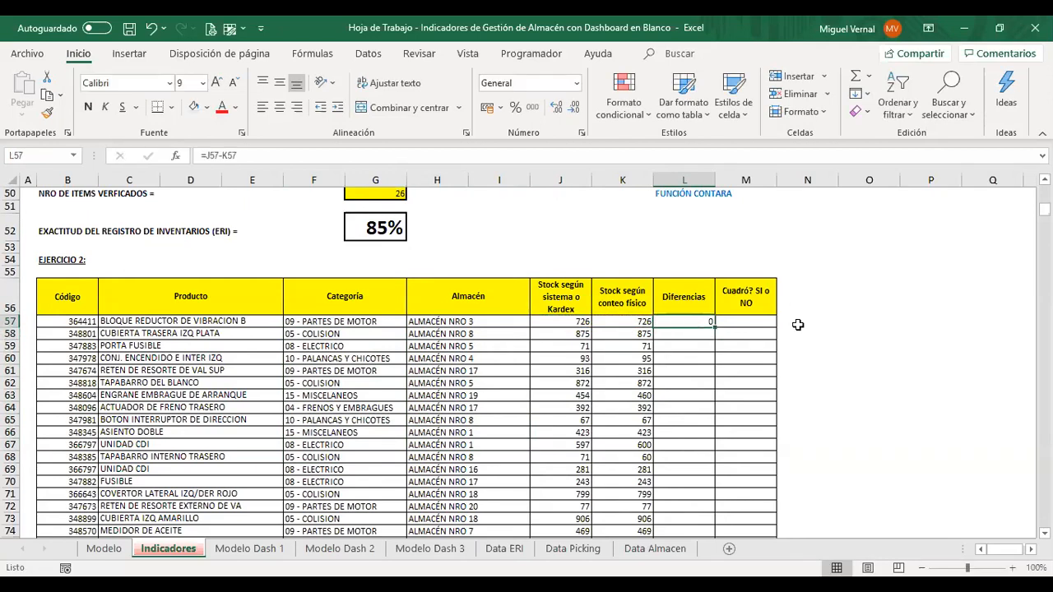
# Step: Fill the difference formula from L57 down to the table's last row and check the Diferencias column
pyautogui.doubleClick(714, 327)
pyautogui.scroll(-7, 708, 337)
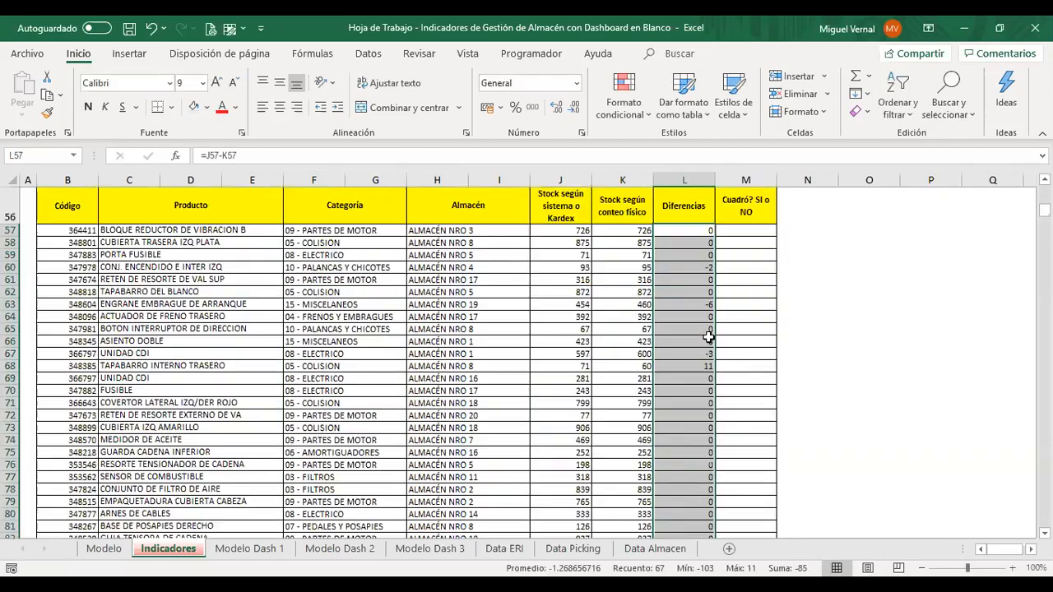
pyautogui.scroll(-14, 709, 337)
pyautogui.scroll(17, 708, 342)
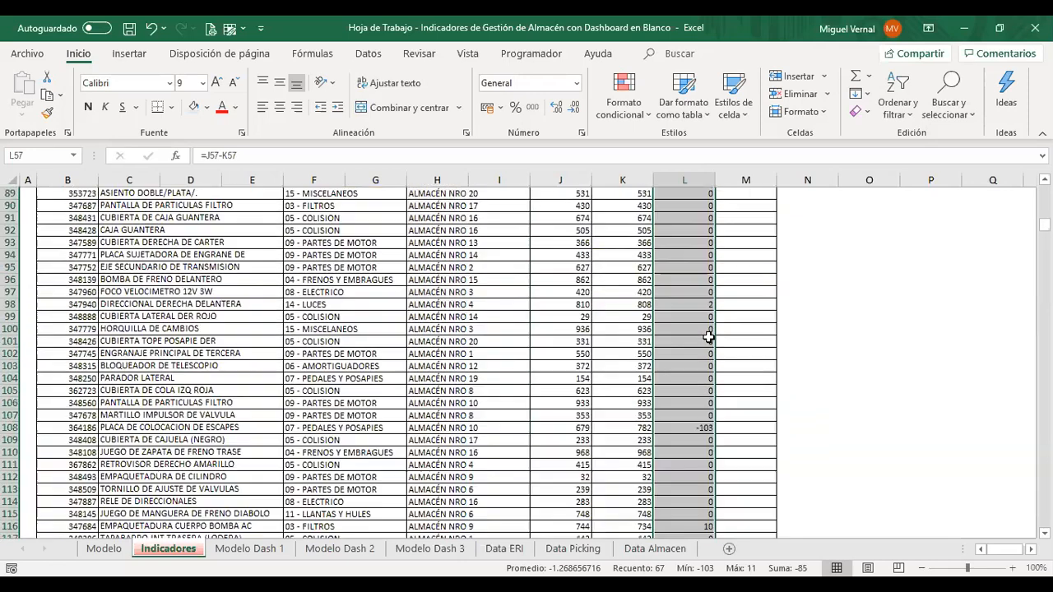
pyautogui.scroll(9, 708, 346)
pyautogui.scroll(-6, 743, 272)
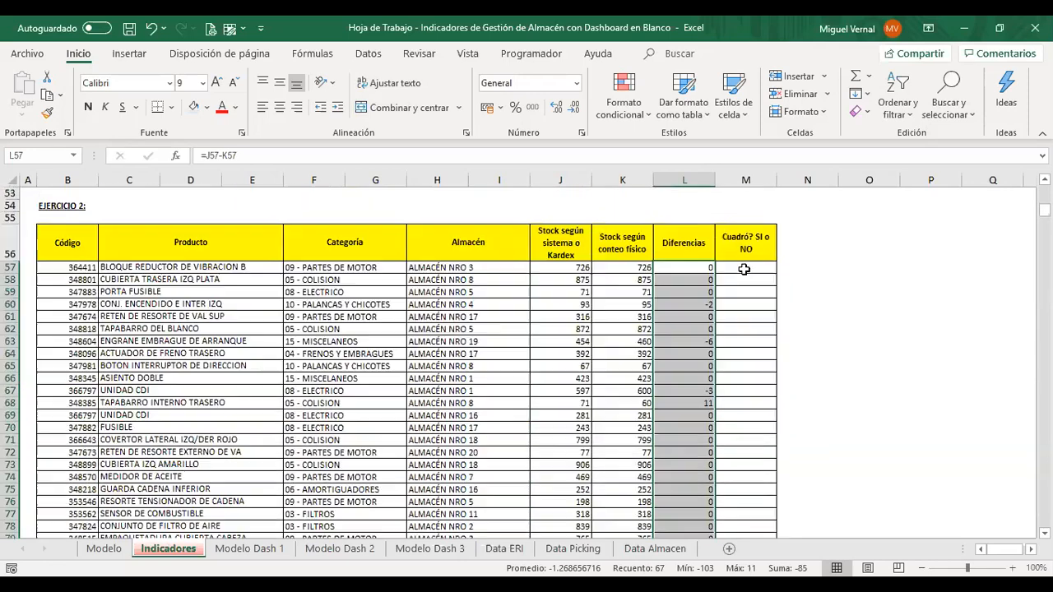
# Step: Insert the SI function in M57 with the test L57=0, returning "SI" when true and "NO" when false
pyautogui.click(743, 269)
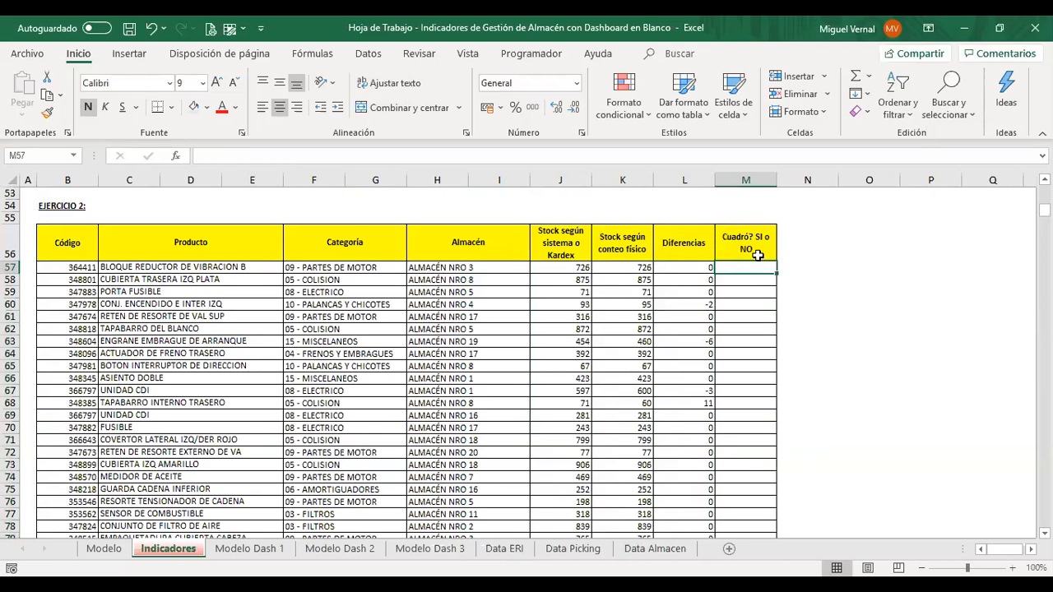
pyautogui.click(176, 156)
pyautogui.click(648, 348)
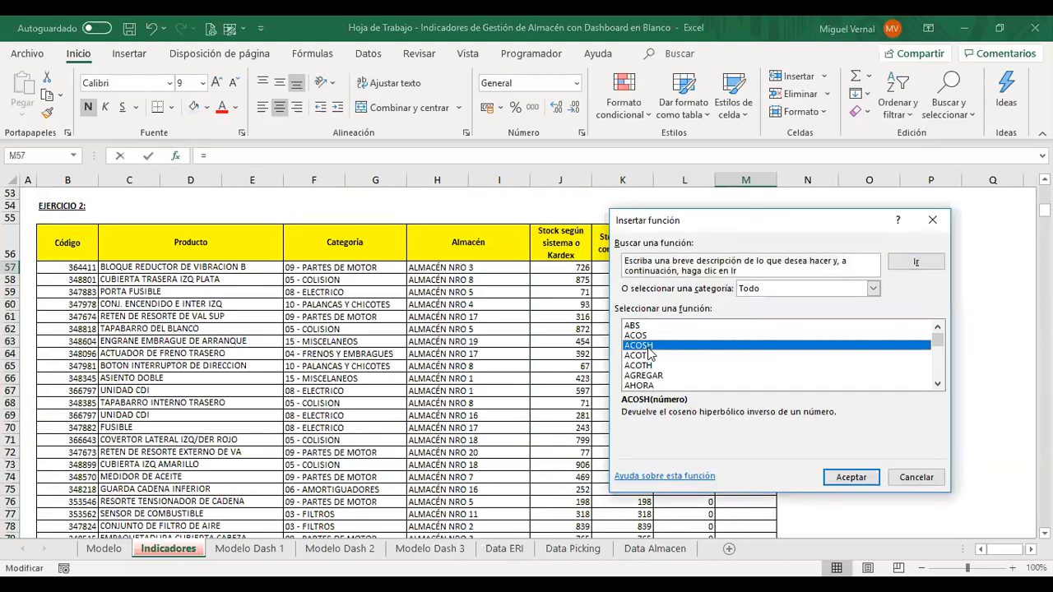
pyautogui.write('si')
pyautogui.press('Return')
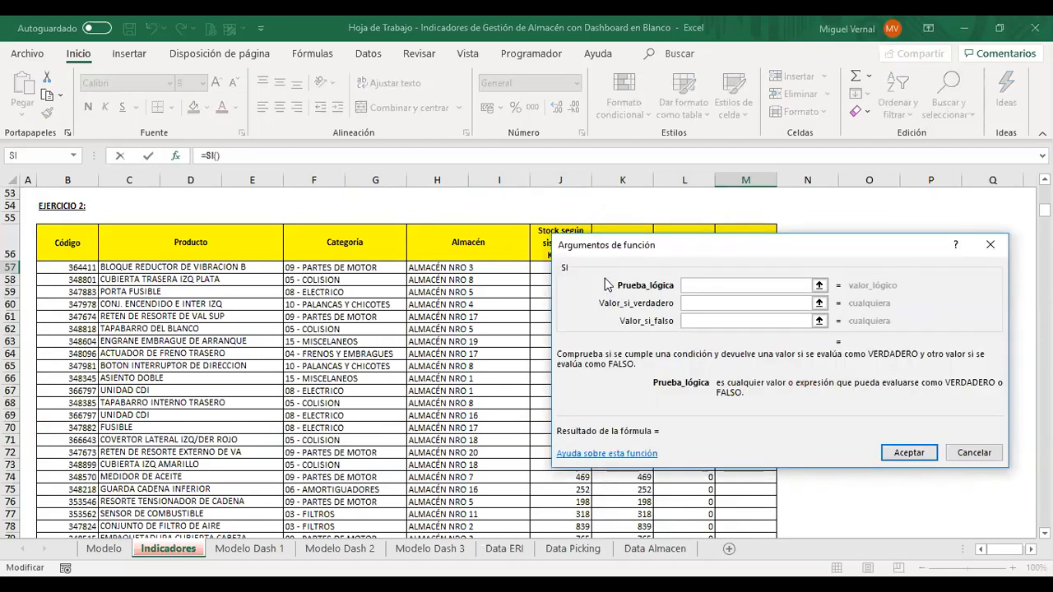
pyautogui.write('L57=0')
pyautogui.press('Tab')
pyautogui.write('SI')
pyautogui.press('Tab')
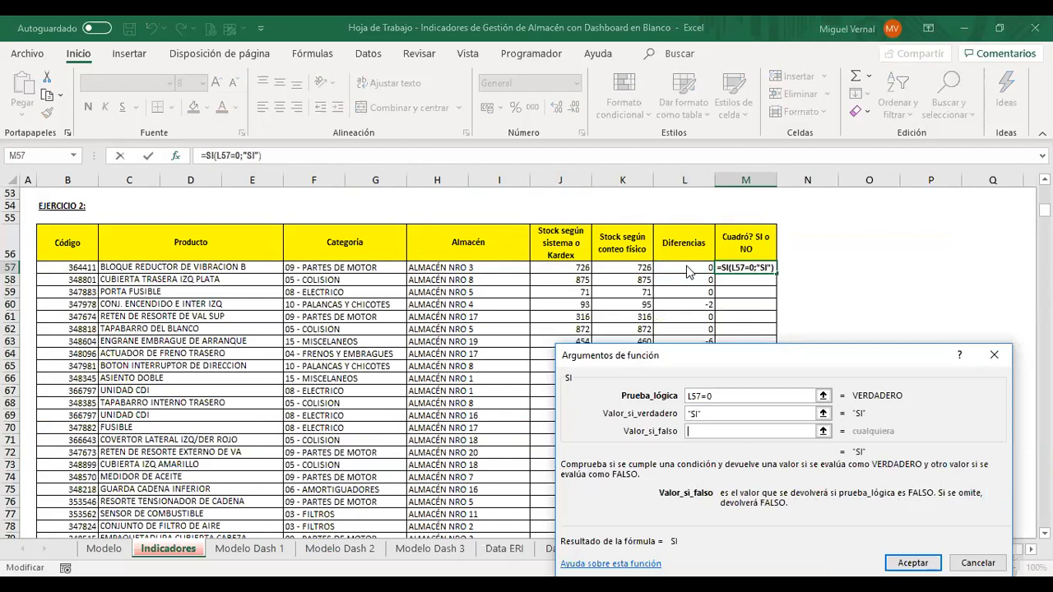
pyautogui.write('NO')
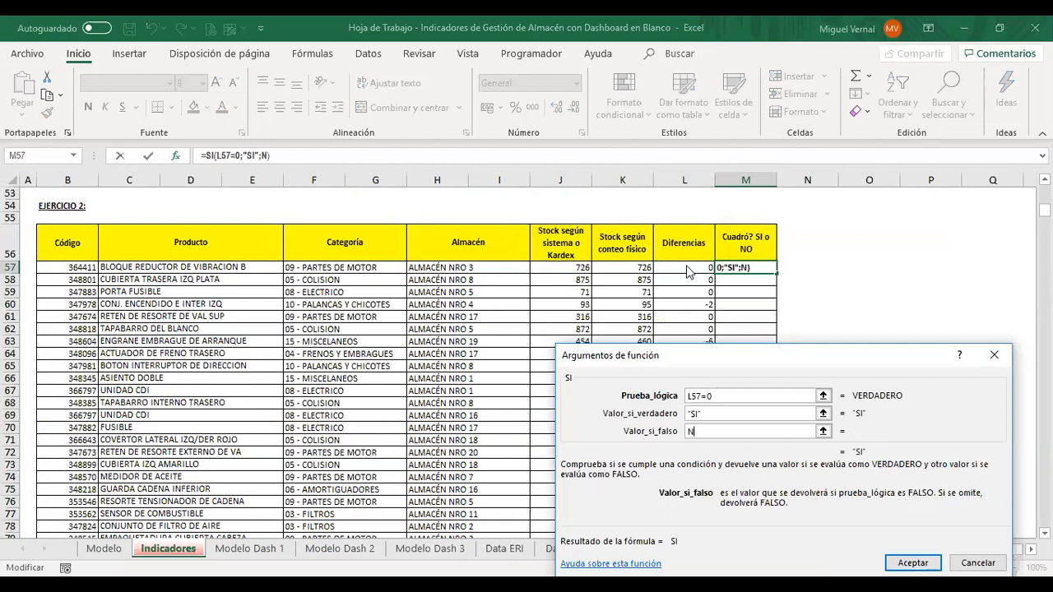
pyautogui.press('Return')
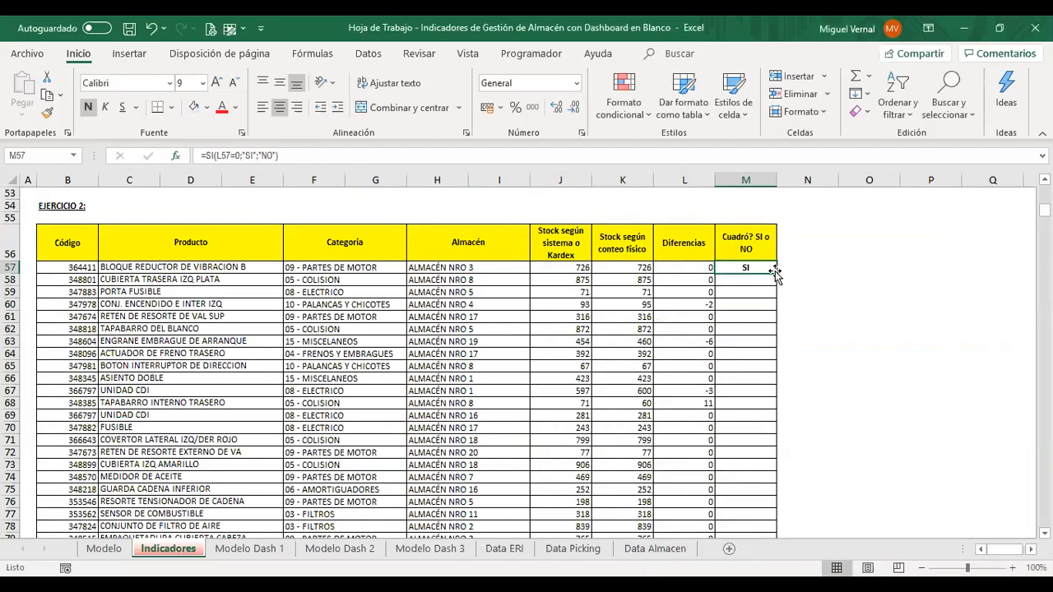
# Step: Fill the SI/NO formula from M57 down to the last row of the Ejercicio 2 table and check the column
pyautogui.doubleClick(774, 270)
pyautogui.click(741, 293)
pyautogui.scroll(-20, 741, 297)
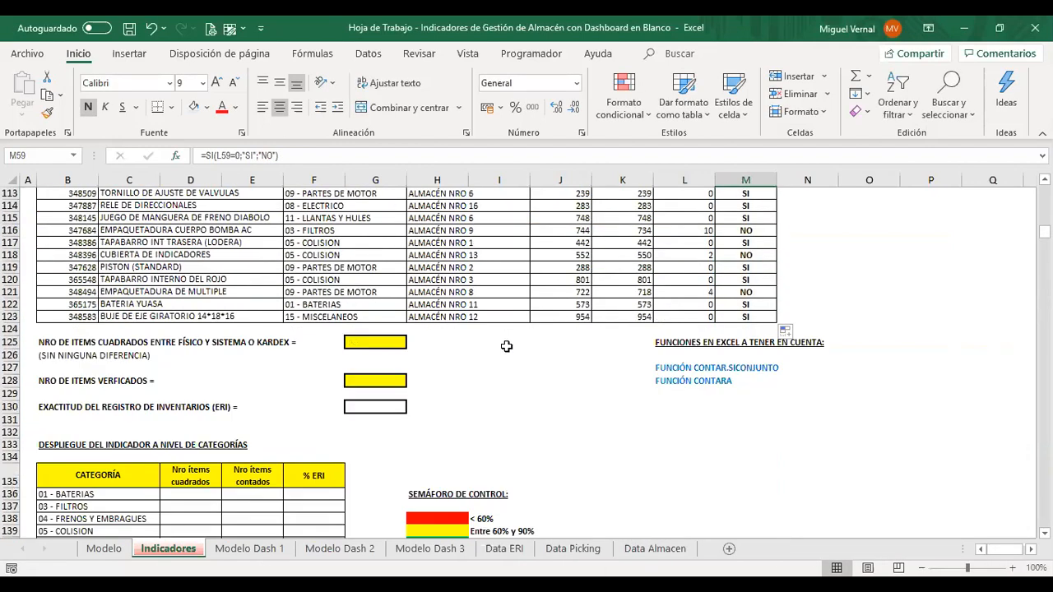
# Step: Count the matching items in G125 with CONTAR.SI.CONJUNTO over the absolute range $M$57:$M$123 and the criterion "SI"
pyautogui.click(384, 341)
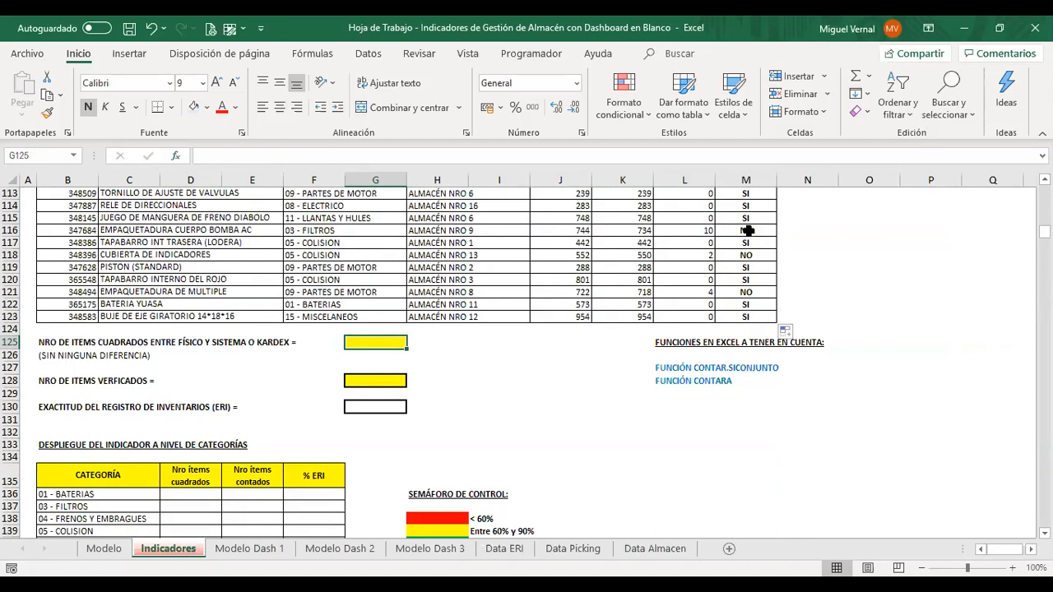
pyautogui.click(175, 156)
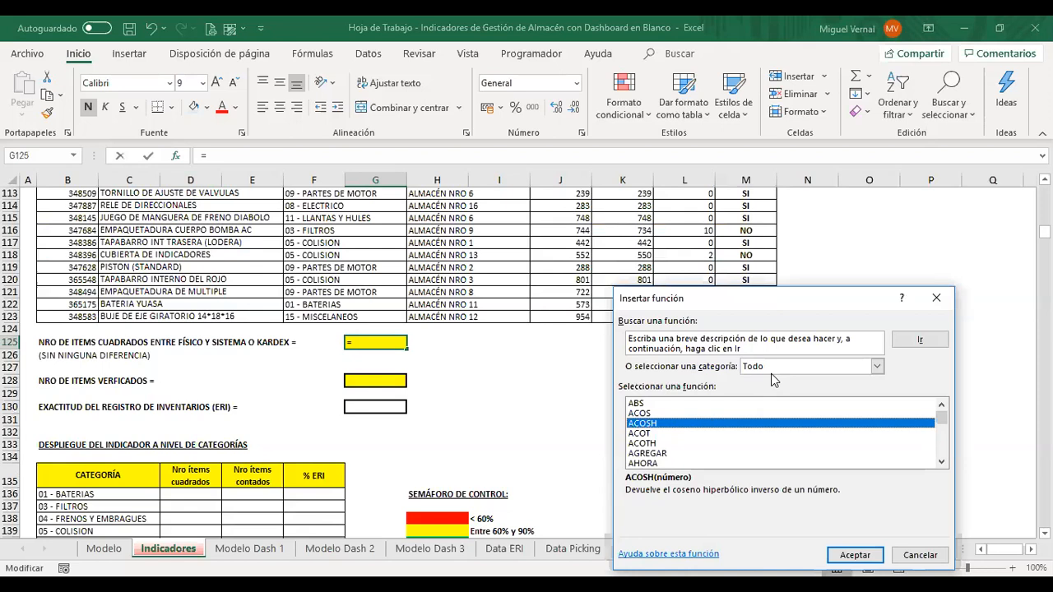
pyautogui.click(877, 366)
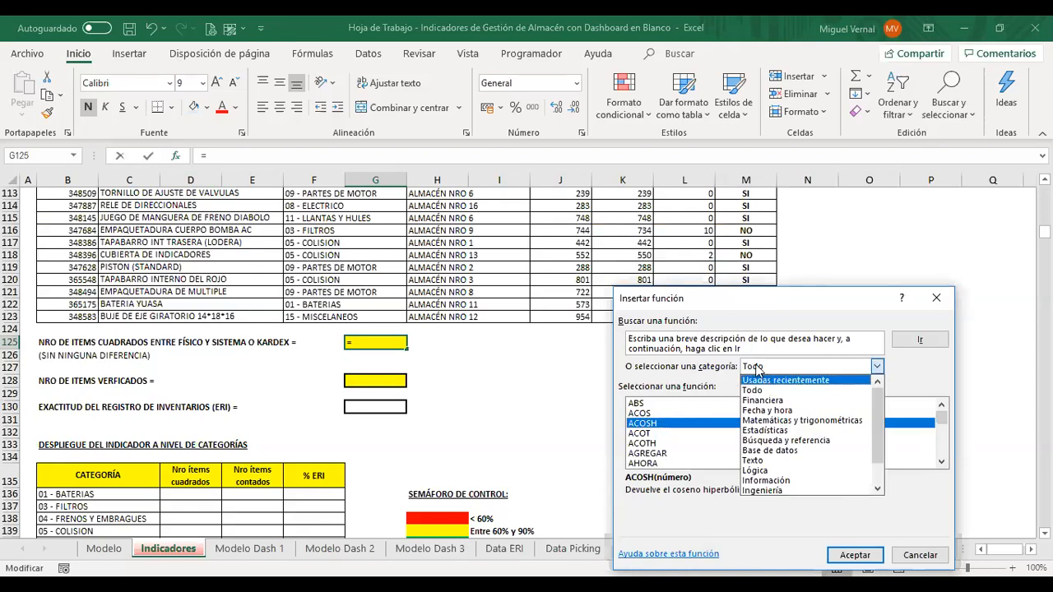
pyautogui.click(788, 380)
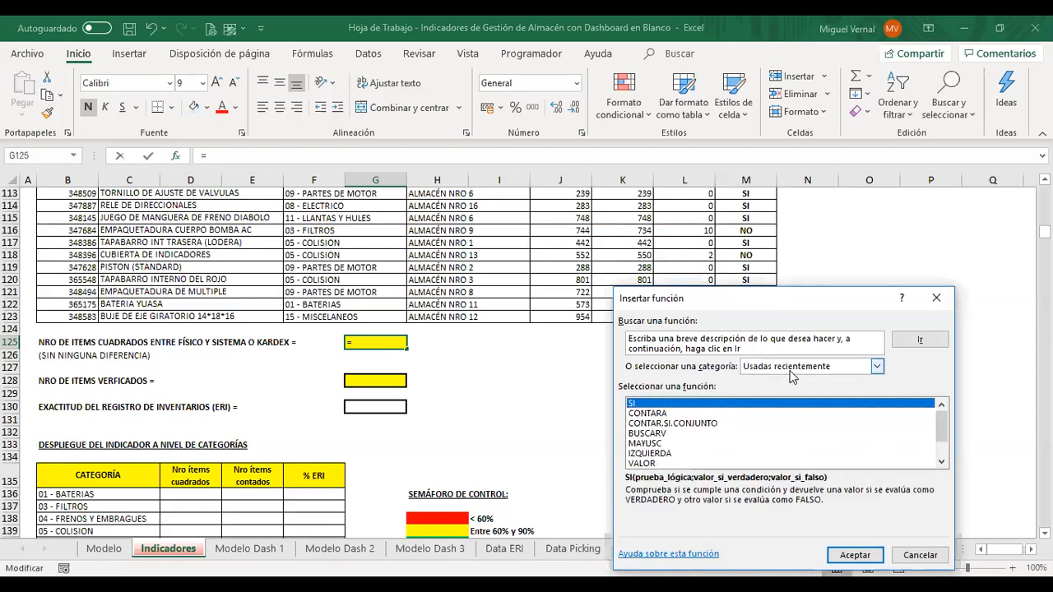
pyautogui.doubleClick(666, 426)
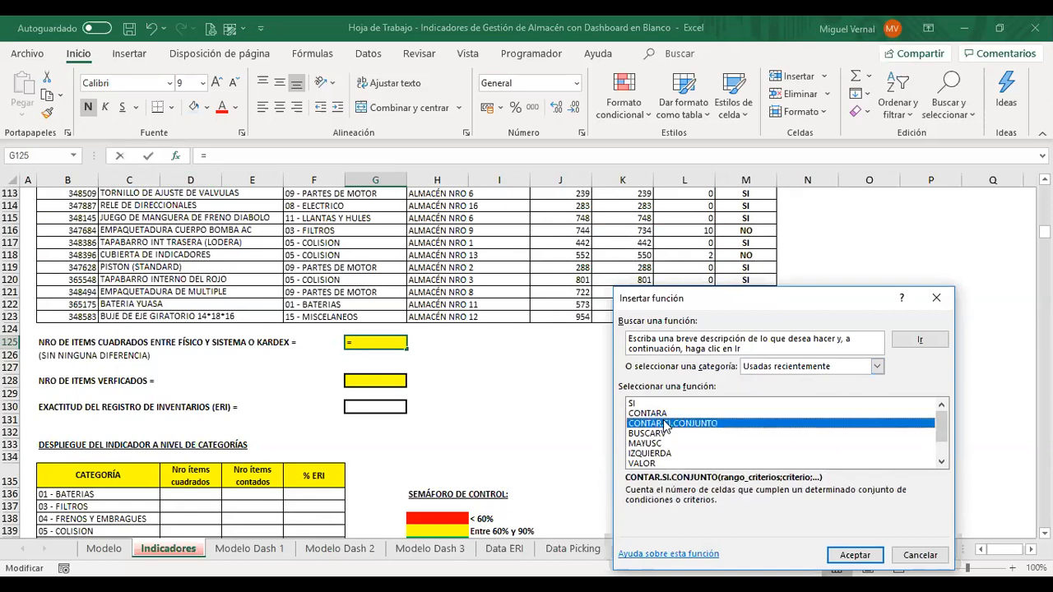
pyautogui.write('M56')
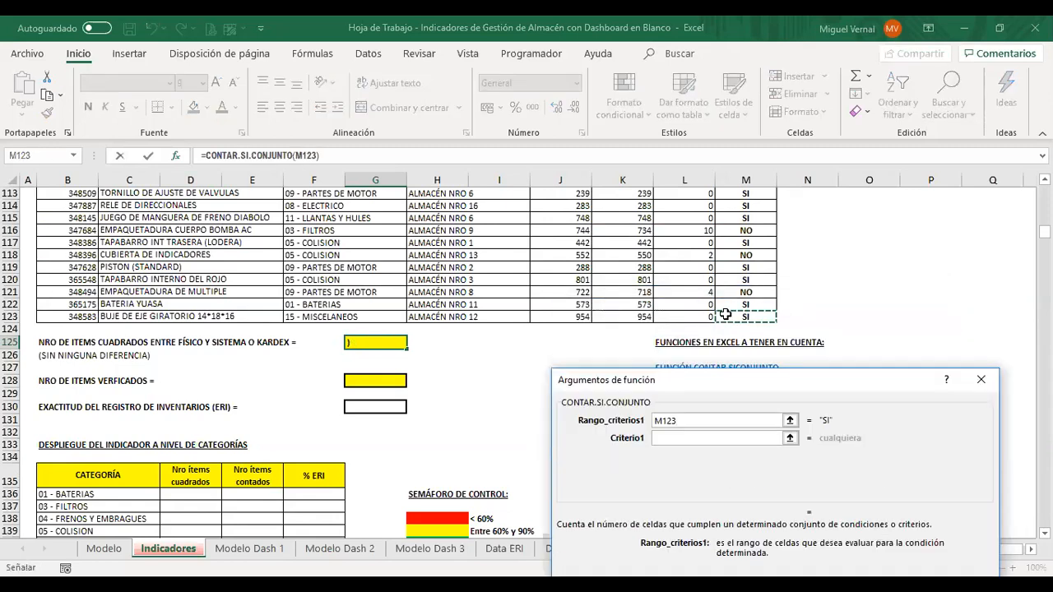
pyautogui.press('Down')
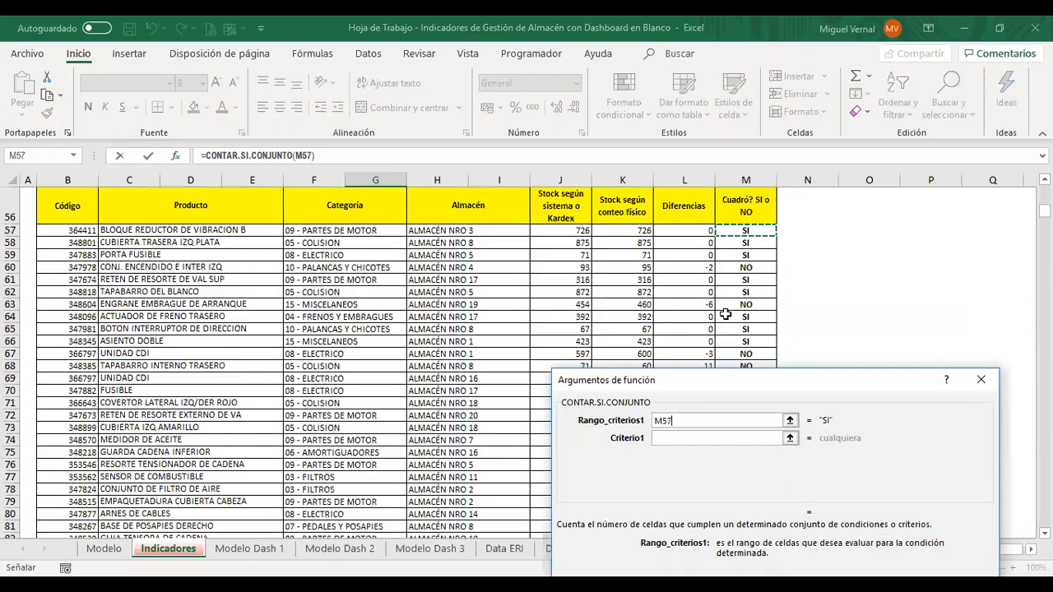
pyautogui.hotkey('ctrl', 'shift', 'Down')
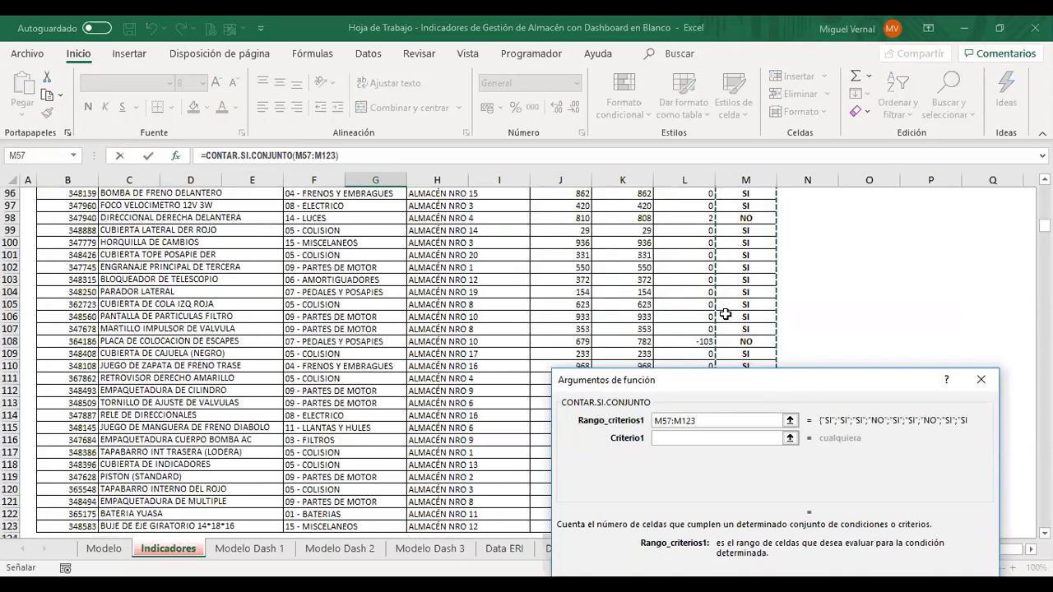
pyautogui.press('F4')
pyautogui.press('Tab')
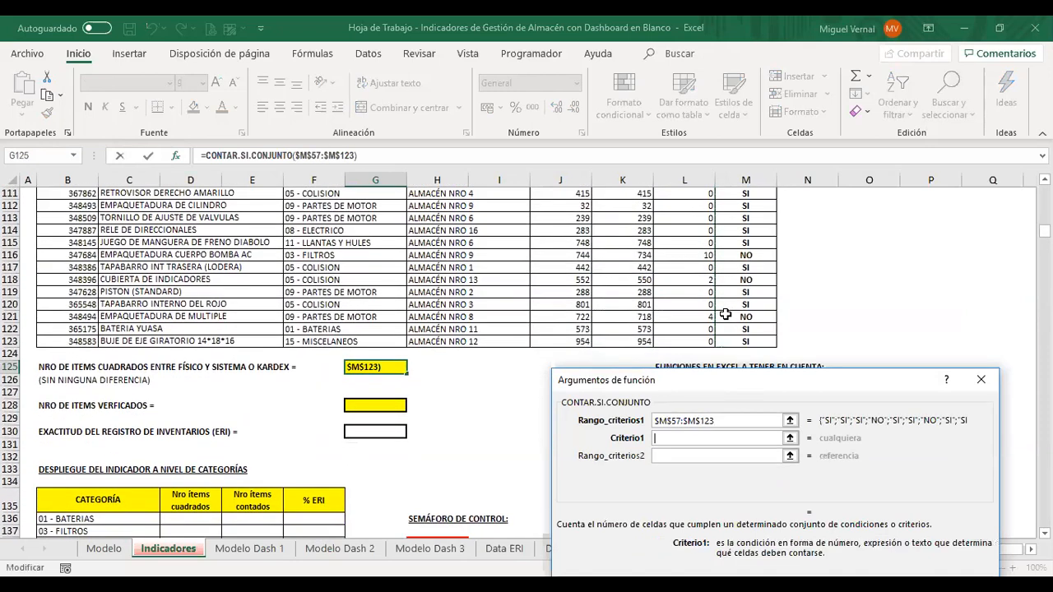
pyautogui.write('"SI"')
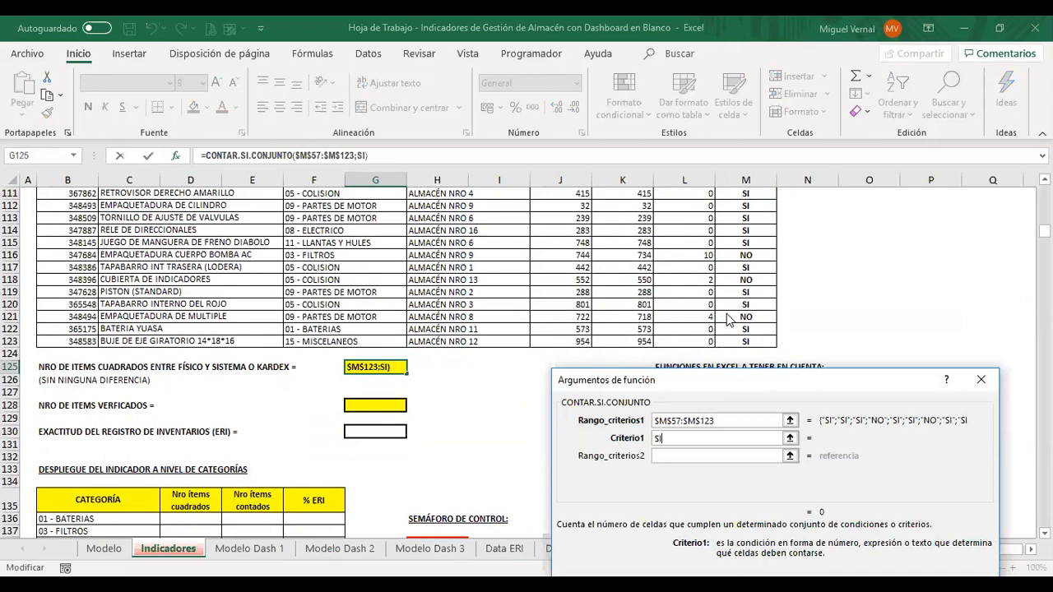
pyautogui.press('Return')
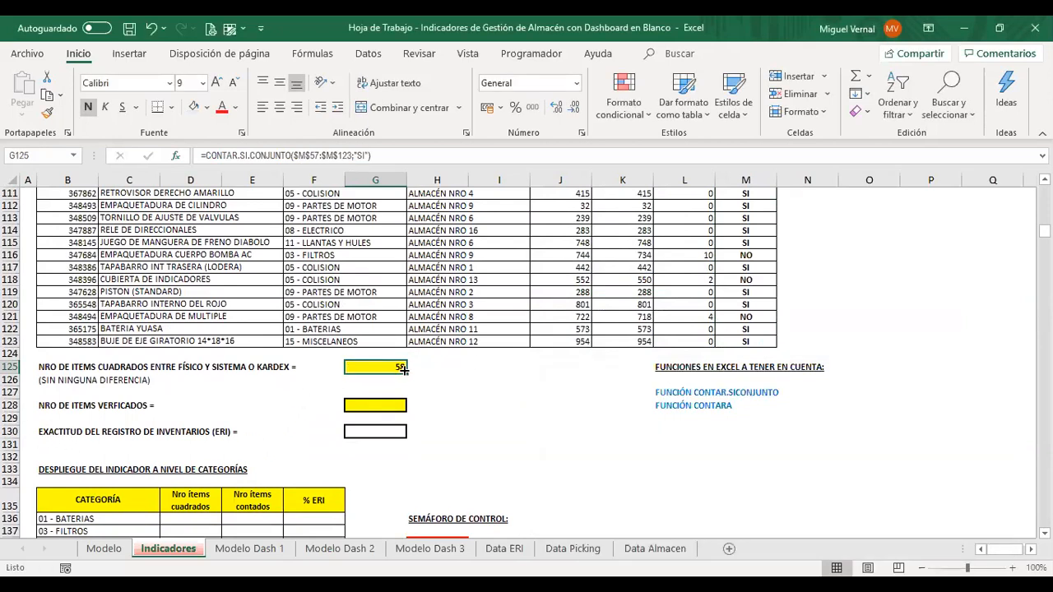
# Step: Count the verified items in G128 with CONTARA over the absolute range $M$57:$M$123
pyautogui.click(378, 402)
pyautogui.click(175, 155)
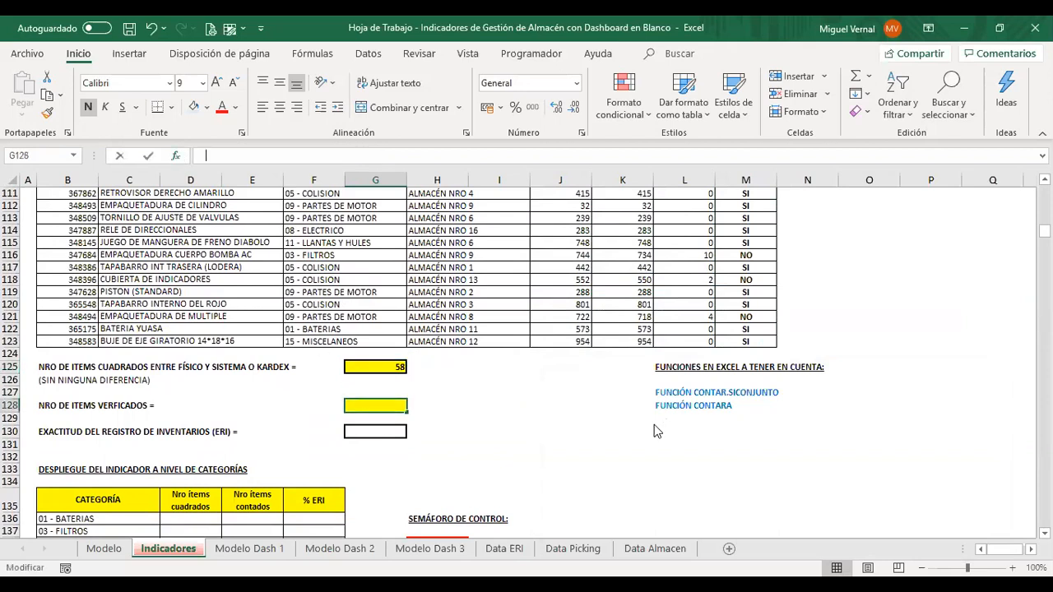
pyautogui.press('Return')
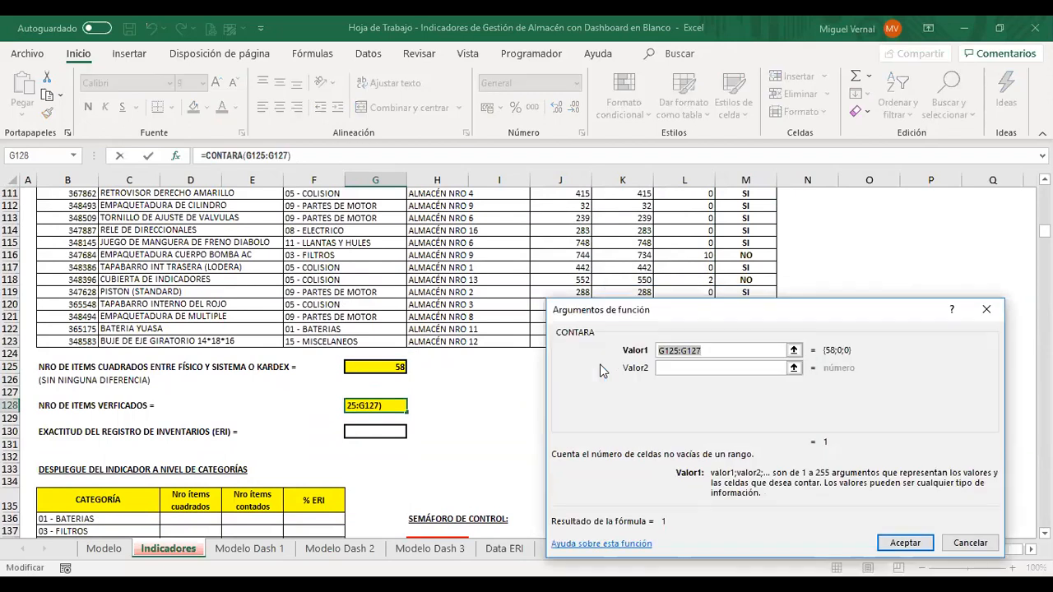
pyautogui.write('M56')
pyautogui.scroll(12, 699, 370)
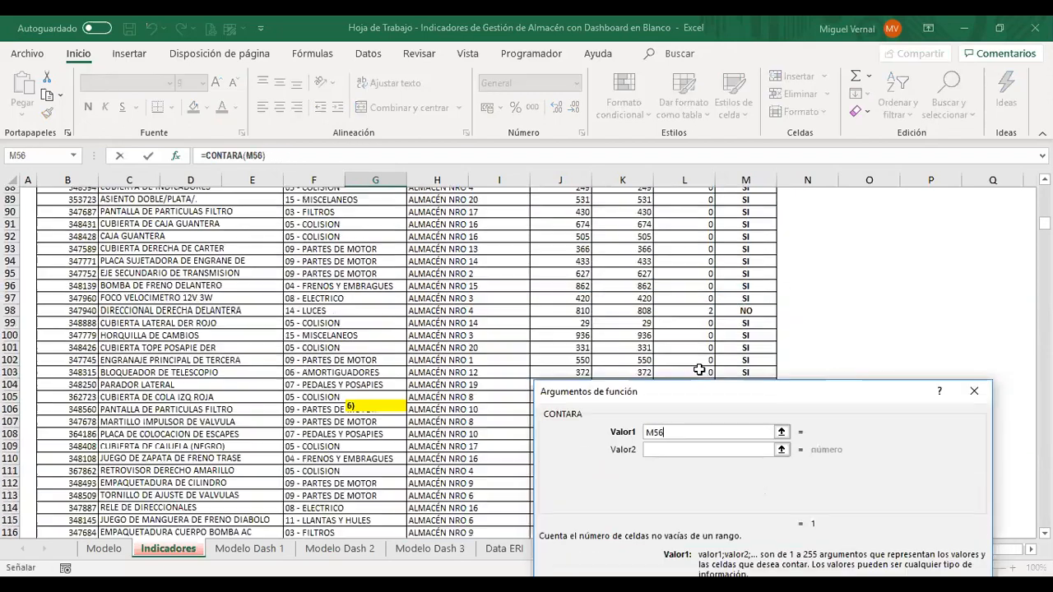
pyautogui.press('BackSpace')
pyautogui.write('7')
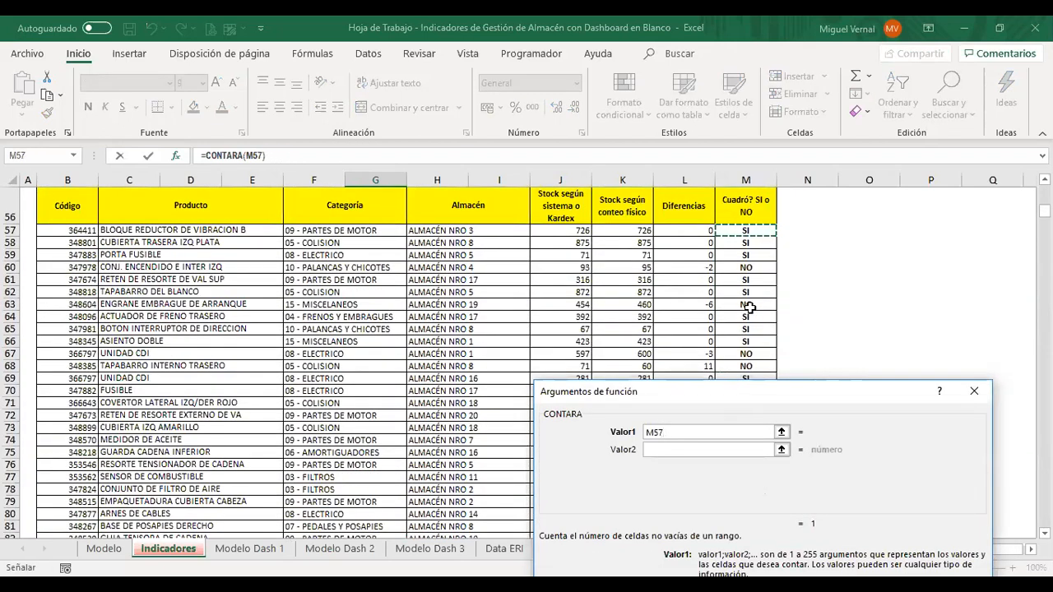
pyautogui.hotkey('ctrl', 'shift', 'Down')
pyautogui.press('F4')
pyautogui.scroll(-19, 749, 306)
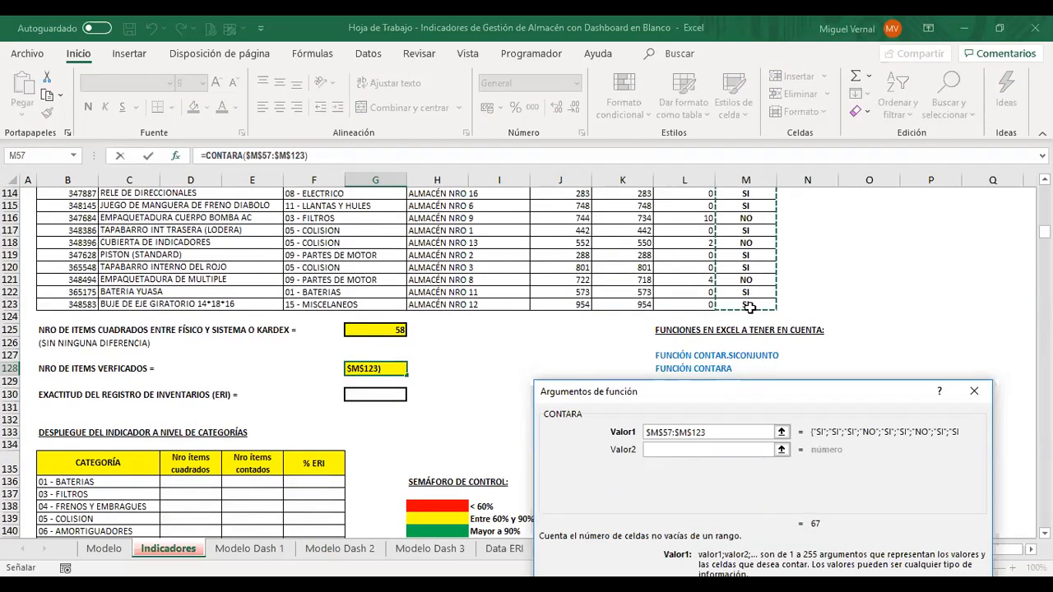
pyautogui.press('Return')
pyautogui.press('Up')
pyautogui.press('Up')
pyautogui.press('Up')
pyautogui.press('Down')
pyautogui.press('Down')
pyautogui.press('Down')
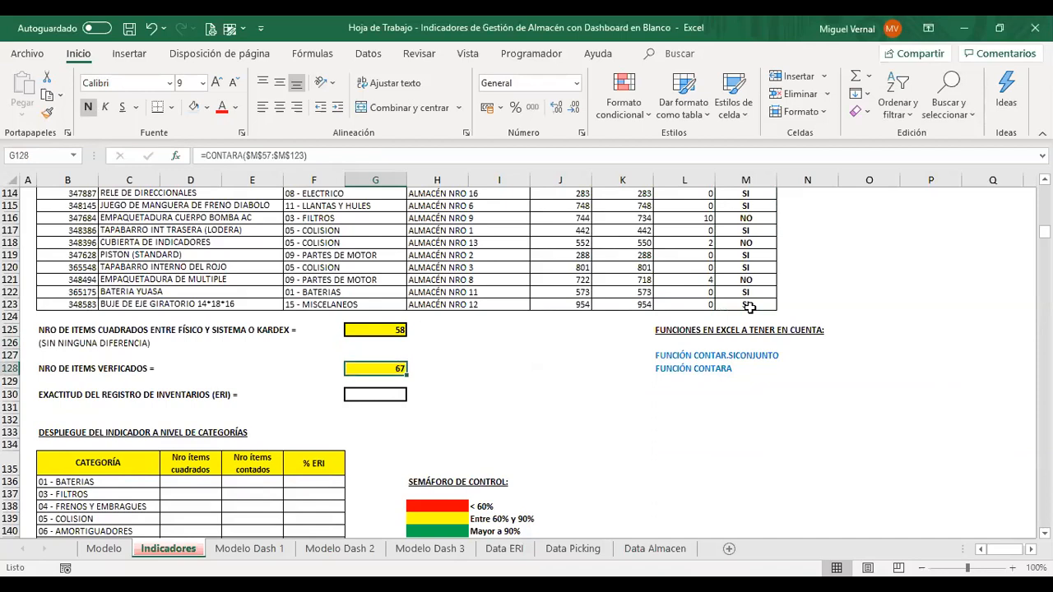
# Step: Calculate the inventory record accuracy (ERI) in G130 by dividing G125 by G128
pyautogui.press('Down')
pyautogui.press('Down')
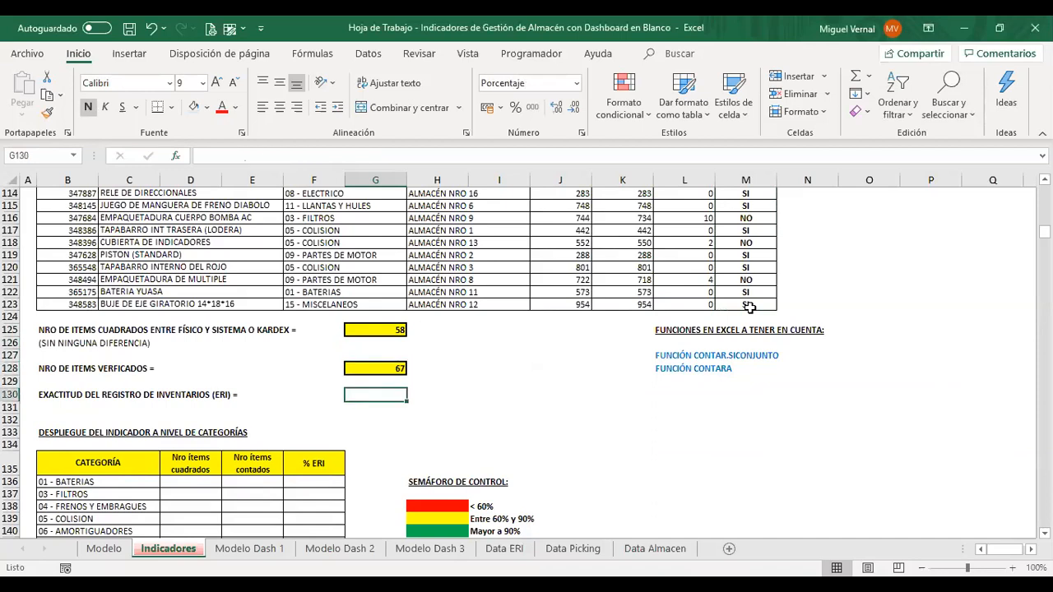
pyautogui.write('=')
pyautogui.press('Up')
pyautogui.press('Up')
pyautogui.press('Up')
pyautogui.press('Up')
pyautogui.press('Up')
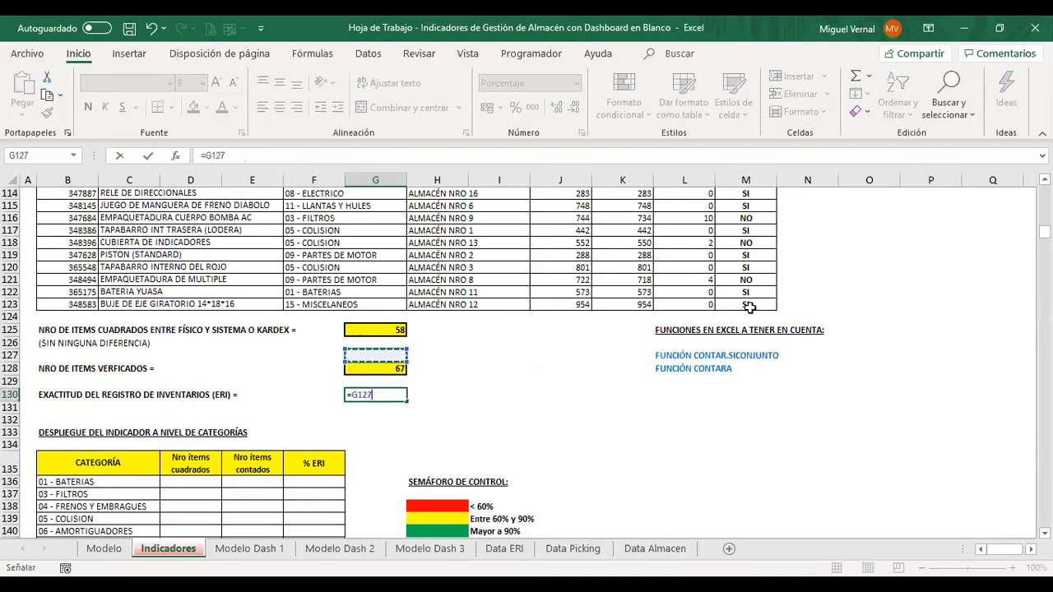
pyautogui.write('/')
pyautogui.press('Up')
pyautogui.press('Up')
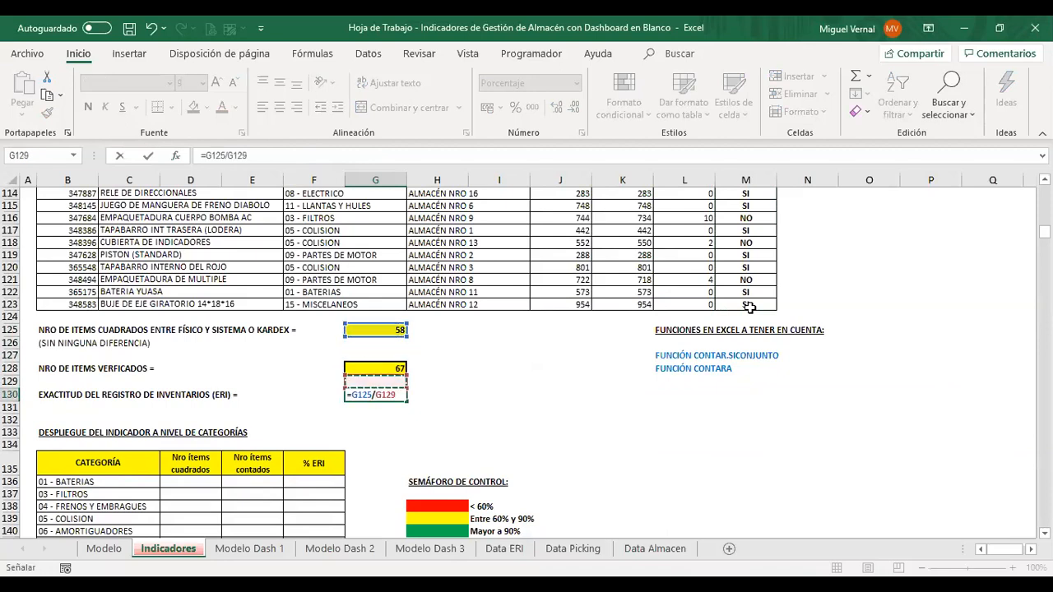
pyautogui.press('Return')
pyautogui.press('Up')
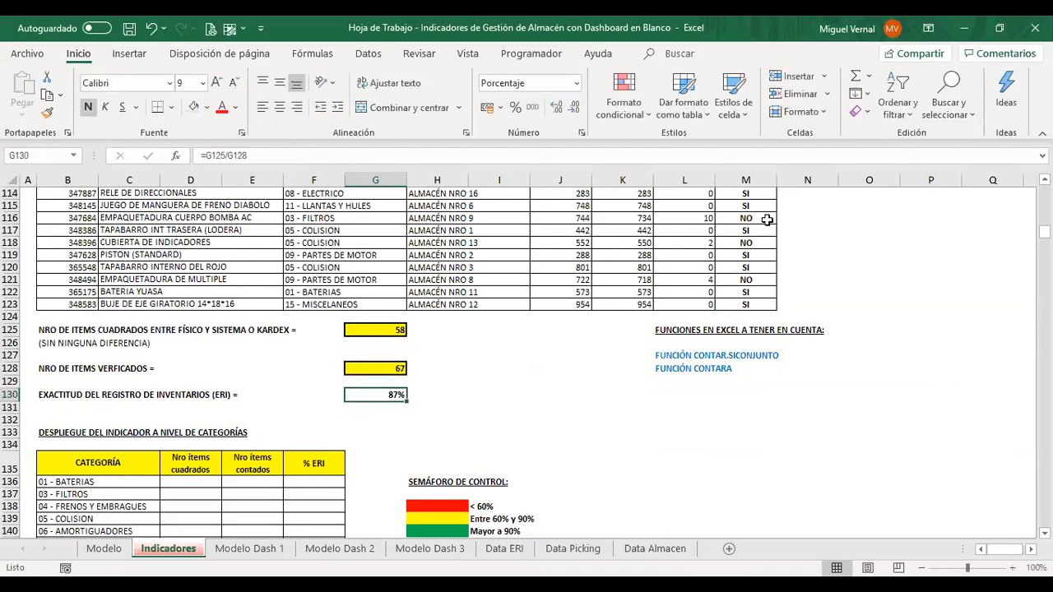
# Step: Enlarge the font of the ERI result in G130 to size 16
pyautogui.click(218, 83)
pyautogui.click(218, 83)
pyautogui.click(217, 83)
pyautogui.click(217, 83)
pyautogui.click(217, 83)
# Step: Start a CONTAR.SI.CONJUNTO formula in D136 with the absolute range $M$57:$M$123 and the criterion "SI"
pyautogui.scroll(-1, 589, 306)
pyautogui.scroll(-2, 589, 306)
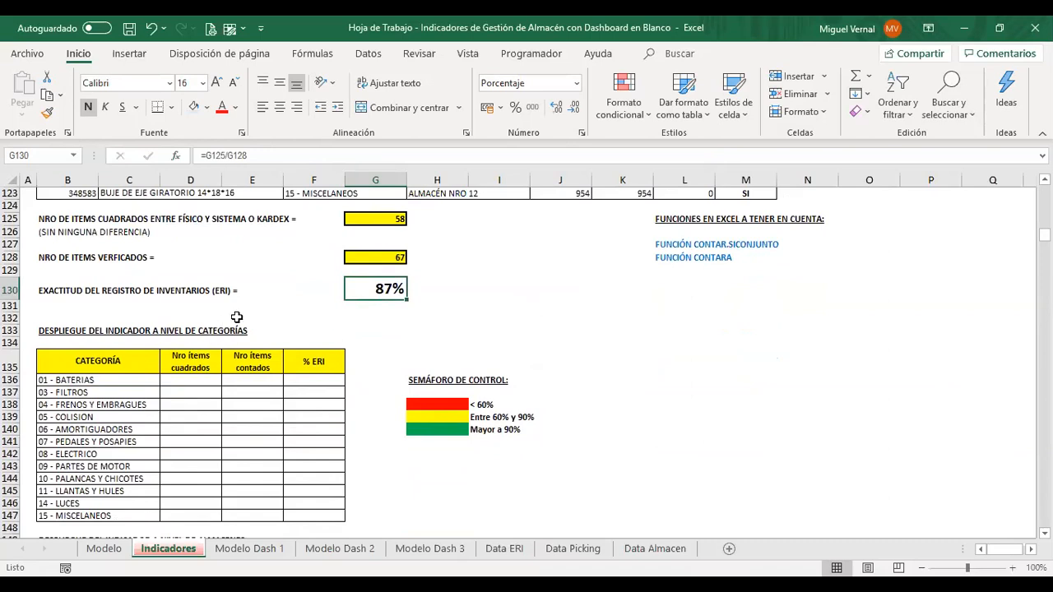
pyautogui.scroll(-1, 148, 345)
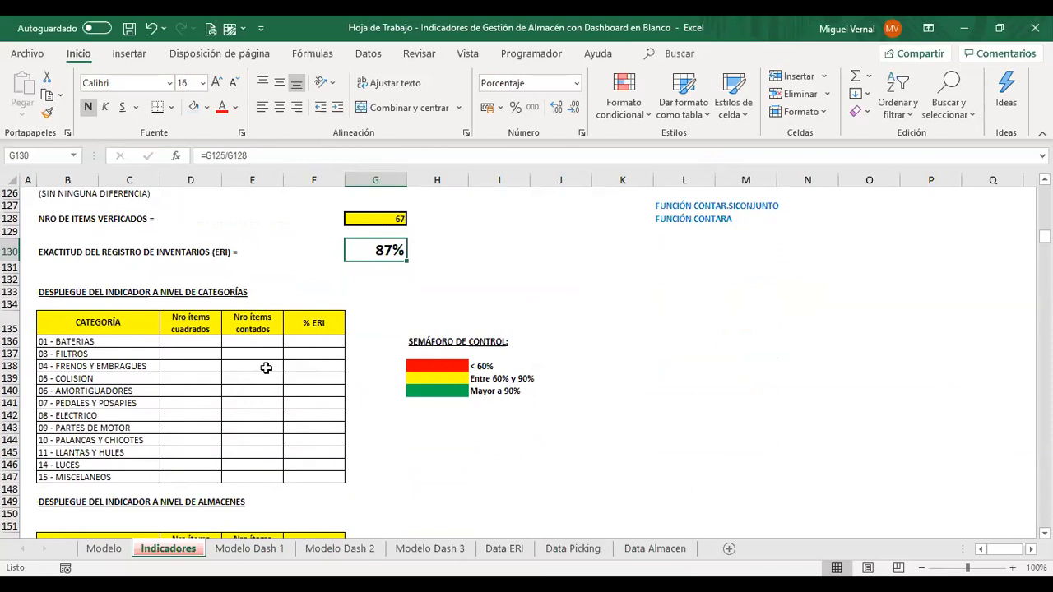
pyautogui.click(199, 341)
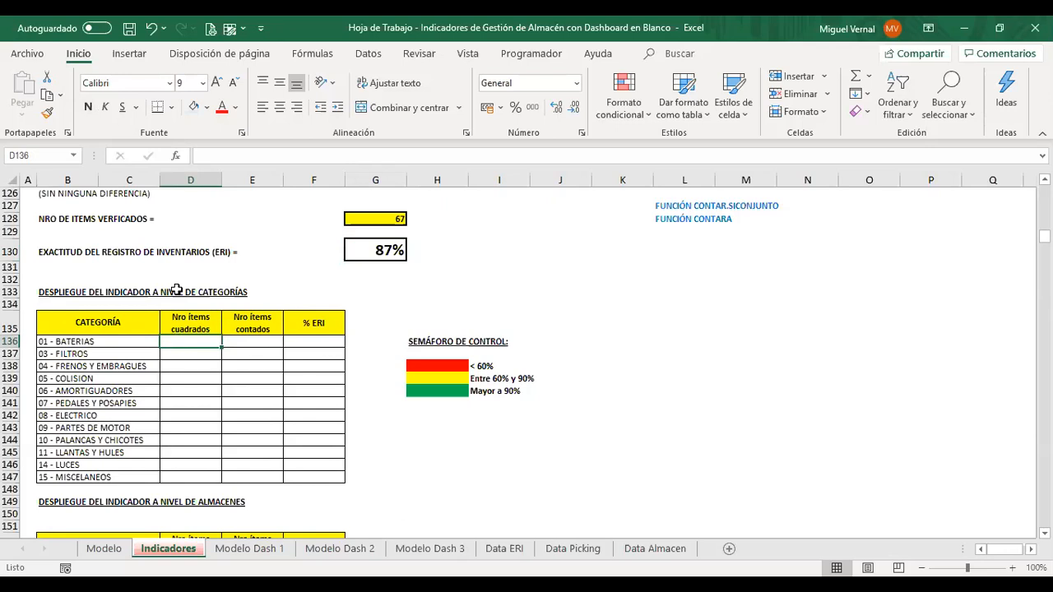
pyautogui.click(175, 157)
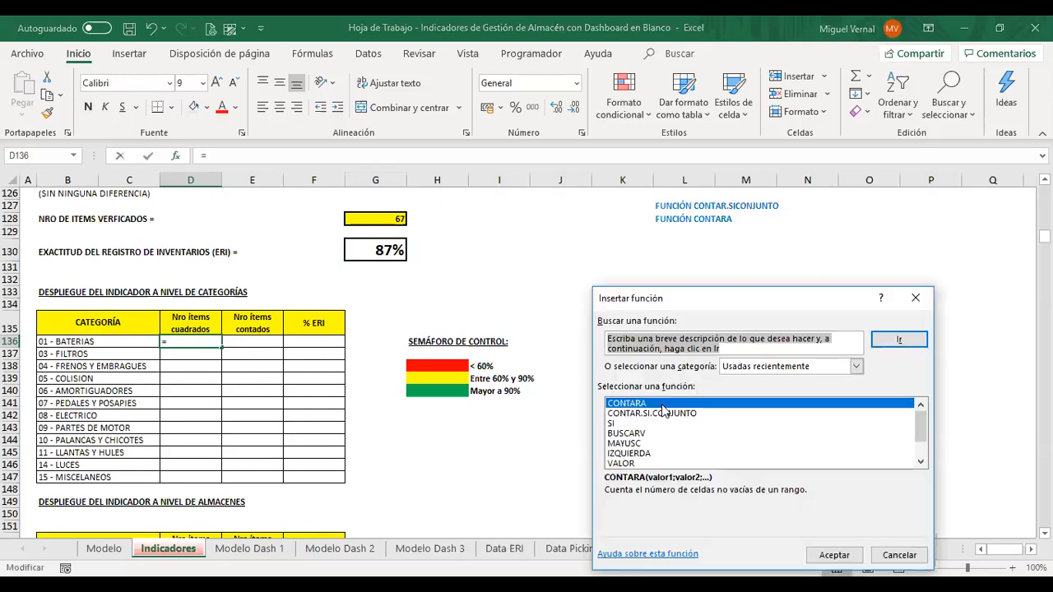
pyautogui.doubleClick(662, 414)
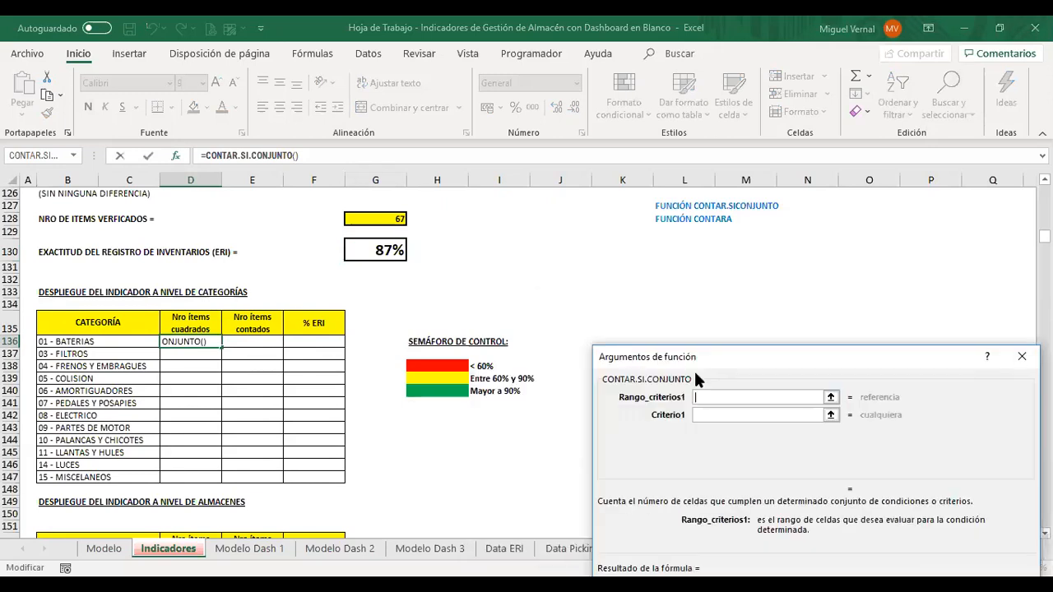
pyautogui.scroll(3, 693, 369)
pyautogui.click(740, 217)
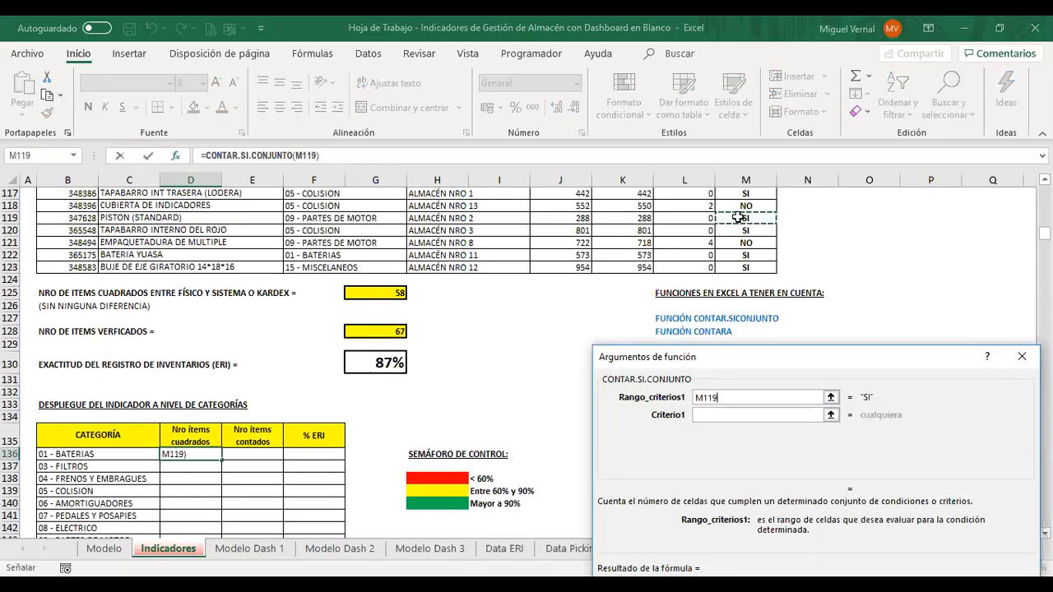
pyautogui.hotkey('ctrl', 'Up')
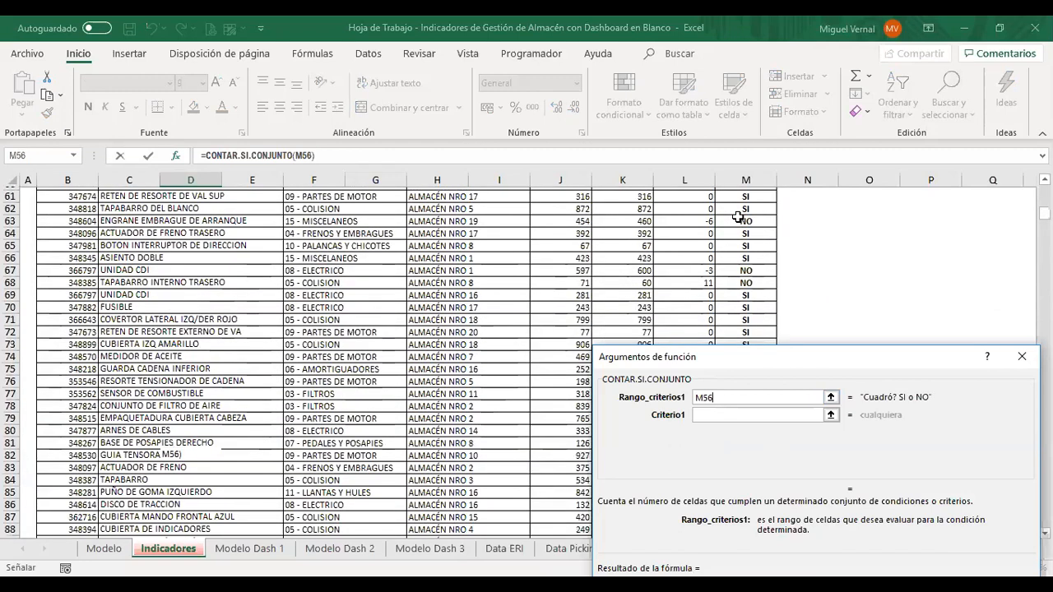
pyautogui.press('Down')
pyautogui.hotkey('ctrl', 'shift', 'Down')
pyautogui.press('F4')
pyautogui.scroll(-9, 739, 218)
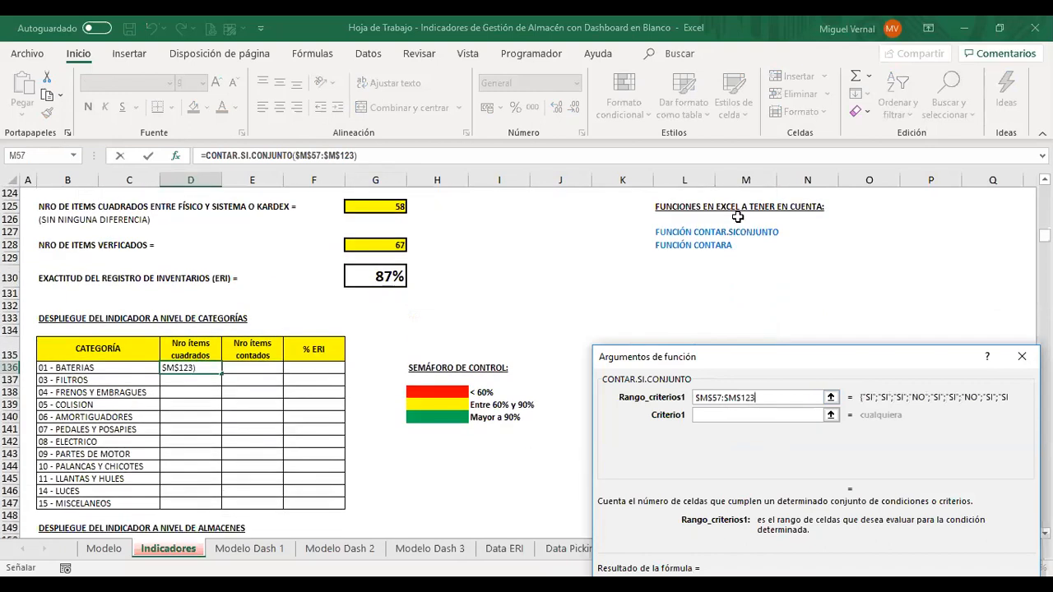
pyautogui.press('Tab')
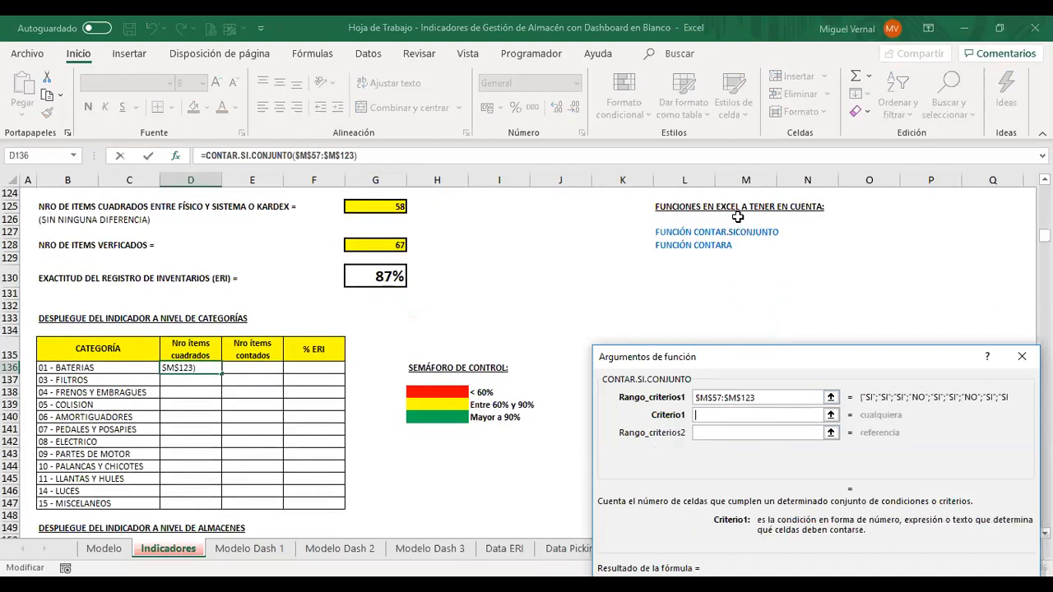
pyautogui.write('SI')
pyautogui.press('Tab')
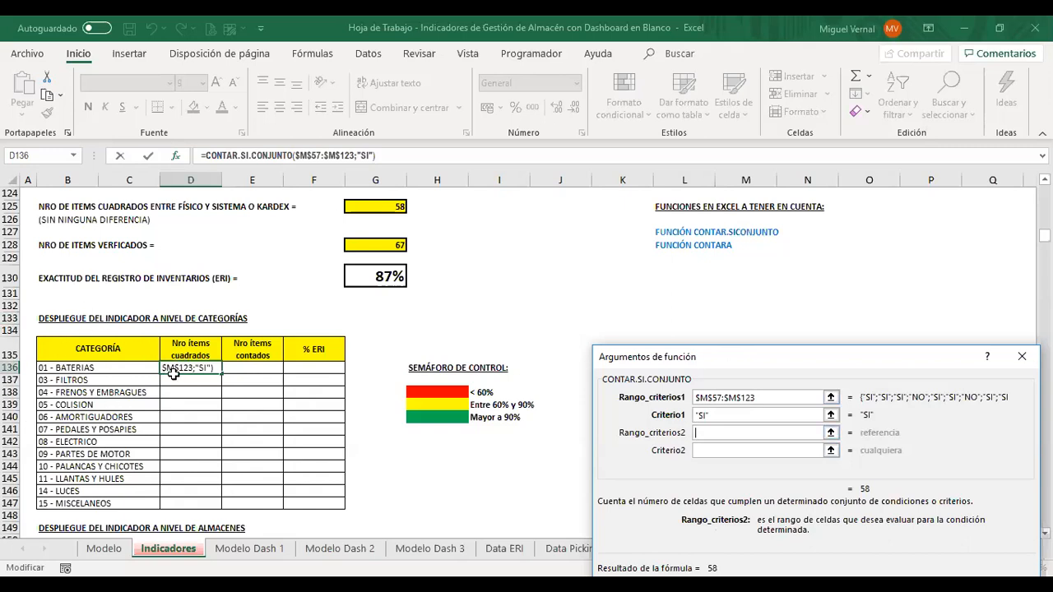
# Step: Add the second criteria range $F$57:$F$123 with criterion B136, and fill the matching-items formula down to D147
pyautogui.scroll(4, 346, 288)
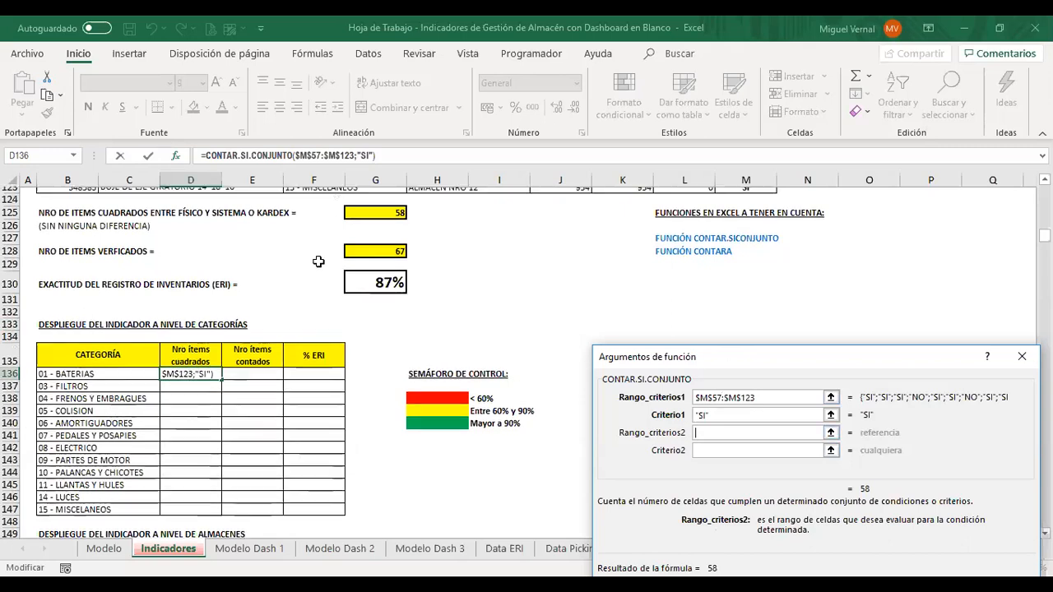
pyautogui.click(318, 265)
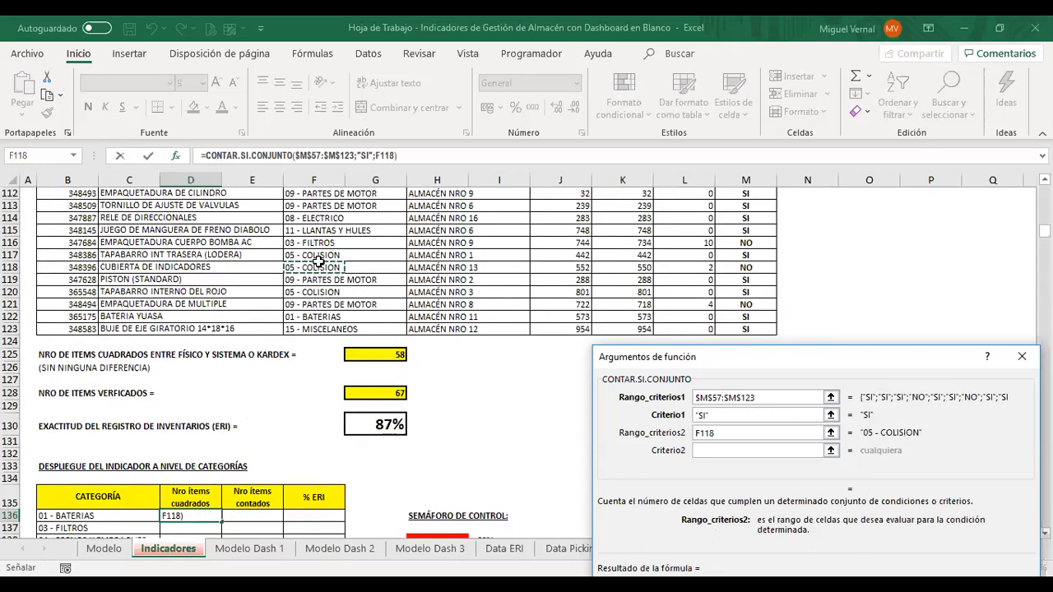
pyautogui.hotkey('ctrl', 'Up')
pyautogui.press('Down')
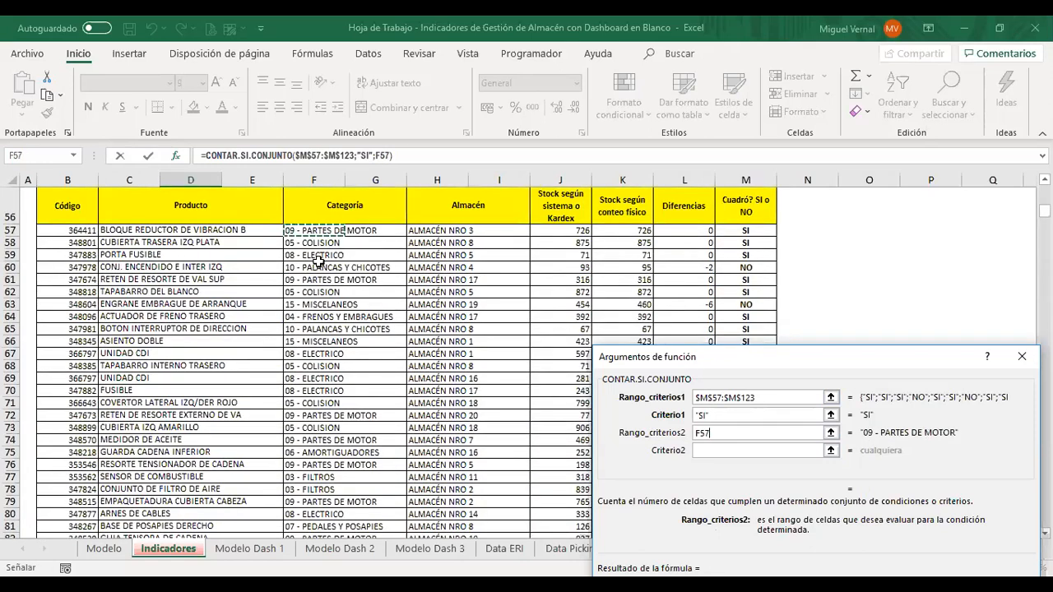
pyautogui.hotkey('ctrl', 'shift', 'Down')
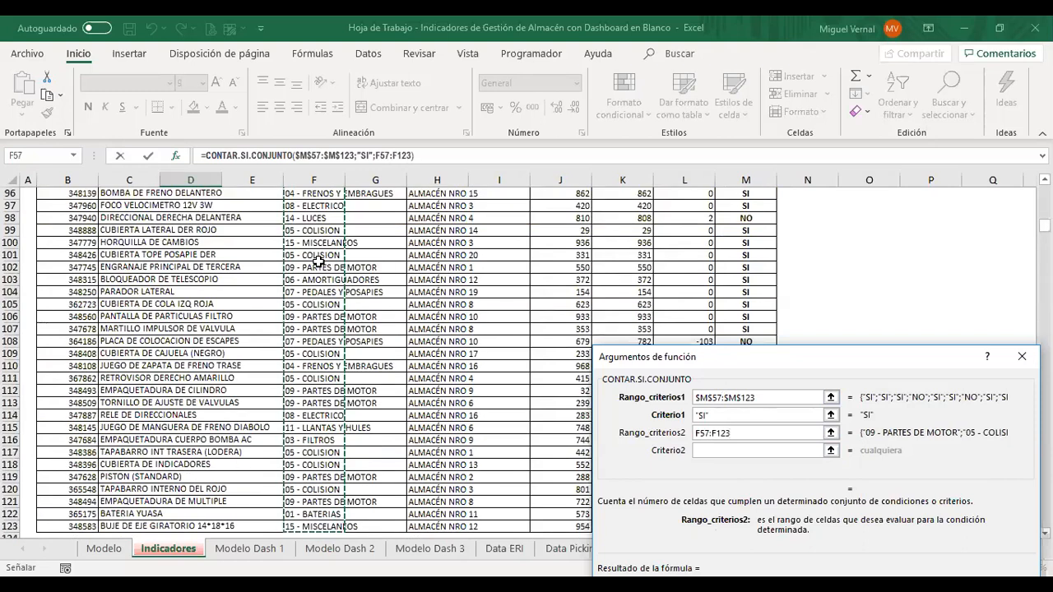
pyautogui.press('F4')
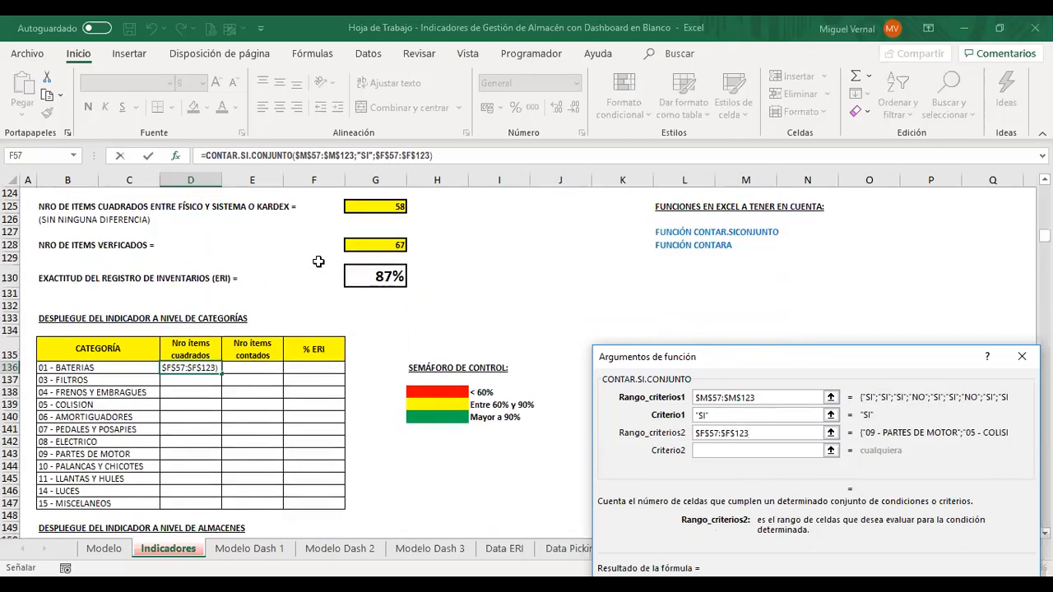
pyautogui.press('Tab')
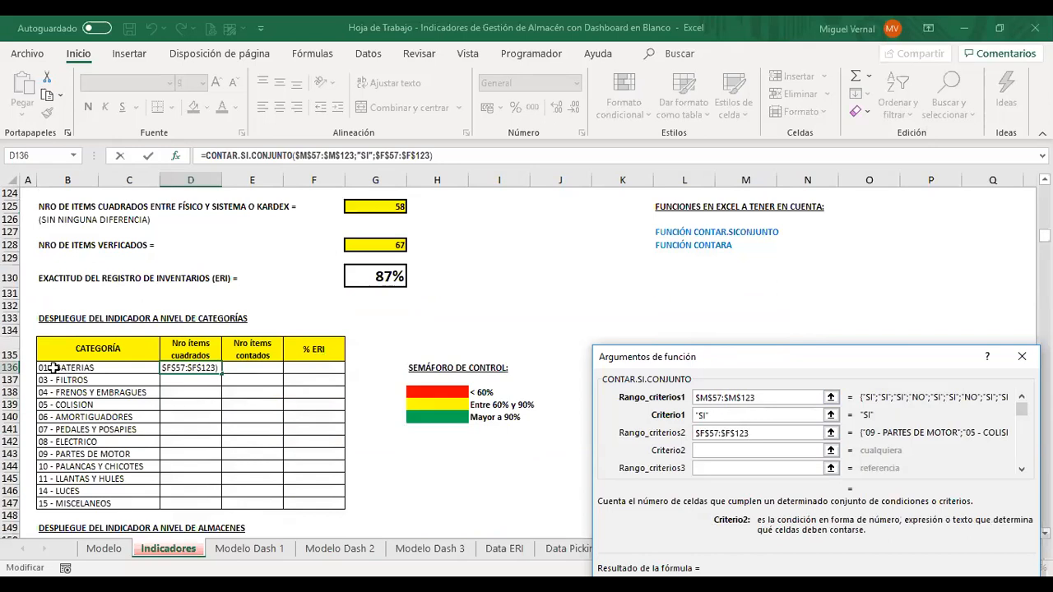
pyautogui.click(91, 368)
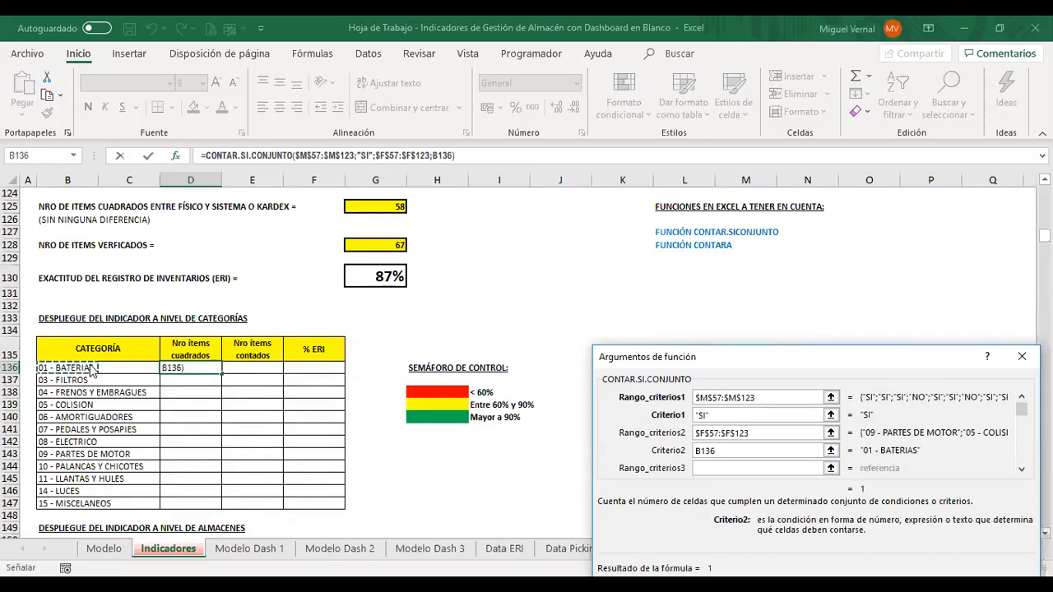
pyautogui.press('Return')
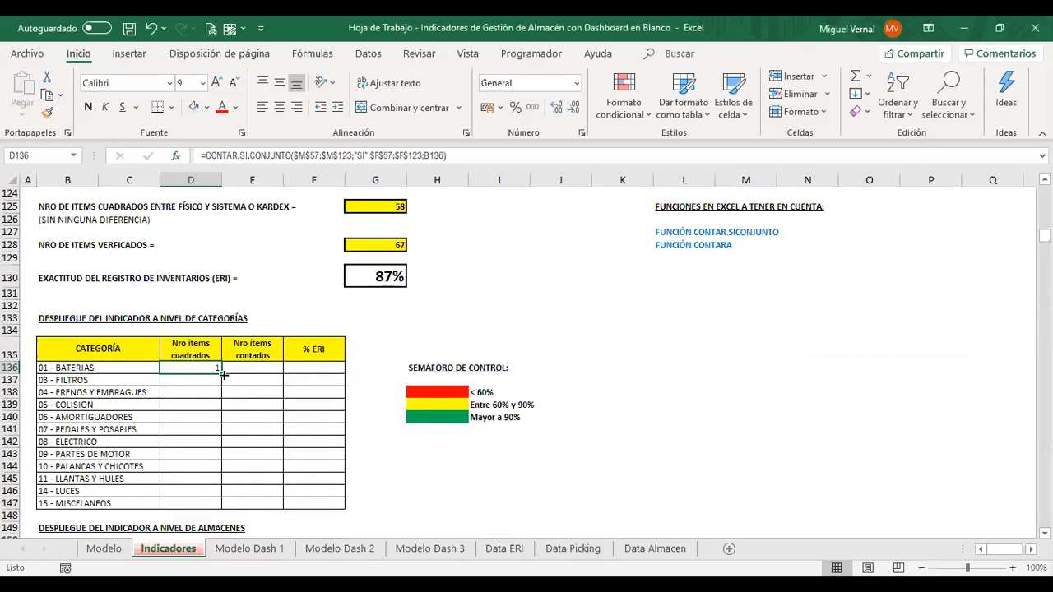
pyautogui.moveTo(223, 374); pyautogui.dragTo(207, 507)
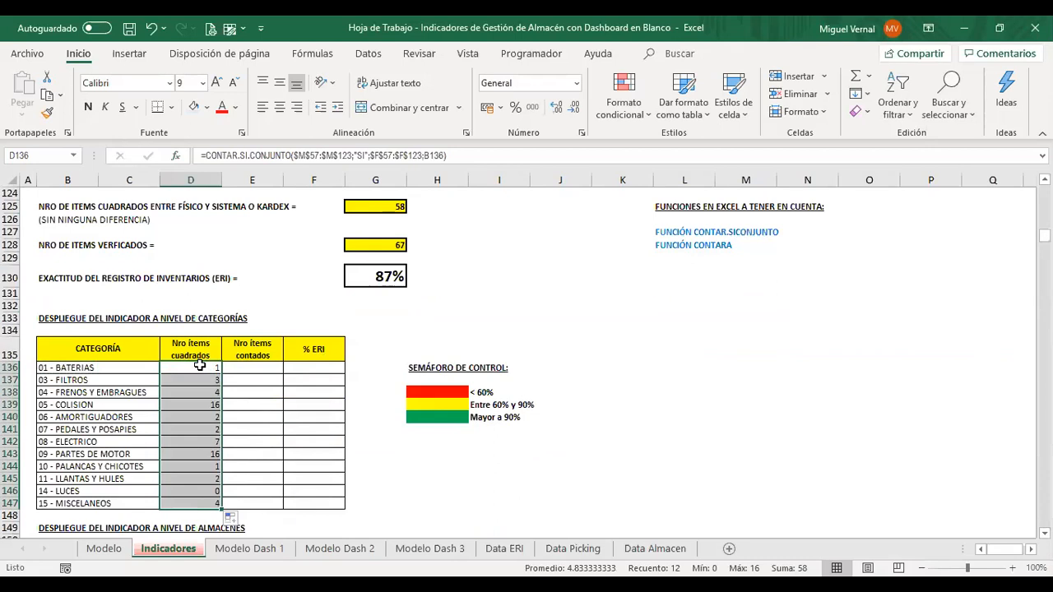
# Step: Start a CONTAR.SI.CONJUNTO formula in E136 with the absolute category range $F$57:$F$123
pyautogui.click(251, 368)
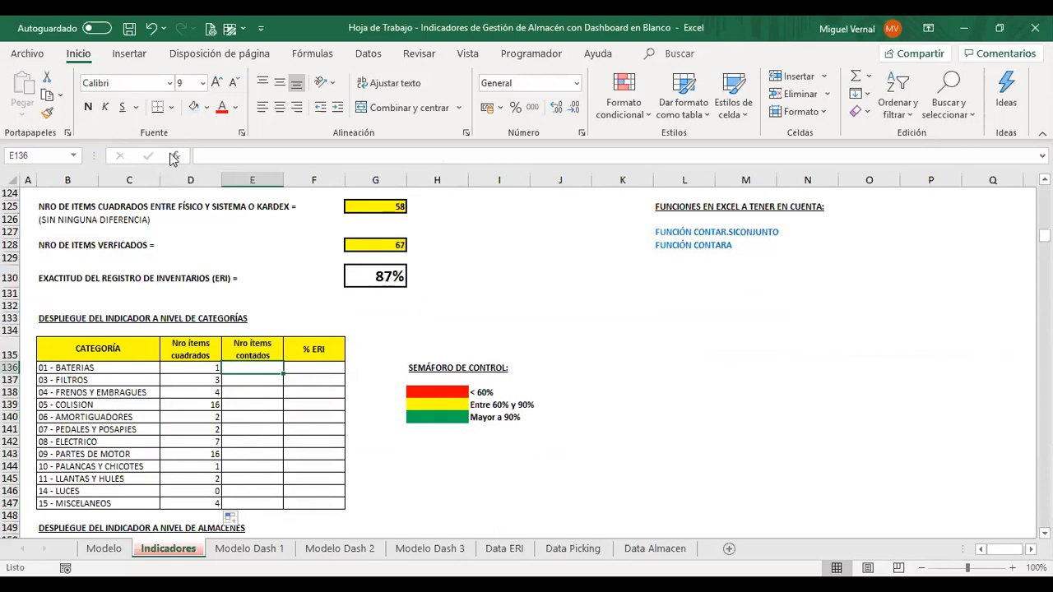
pyautogui.hotkey('shift', 'F3')
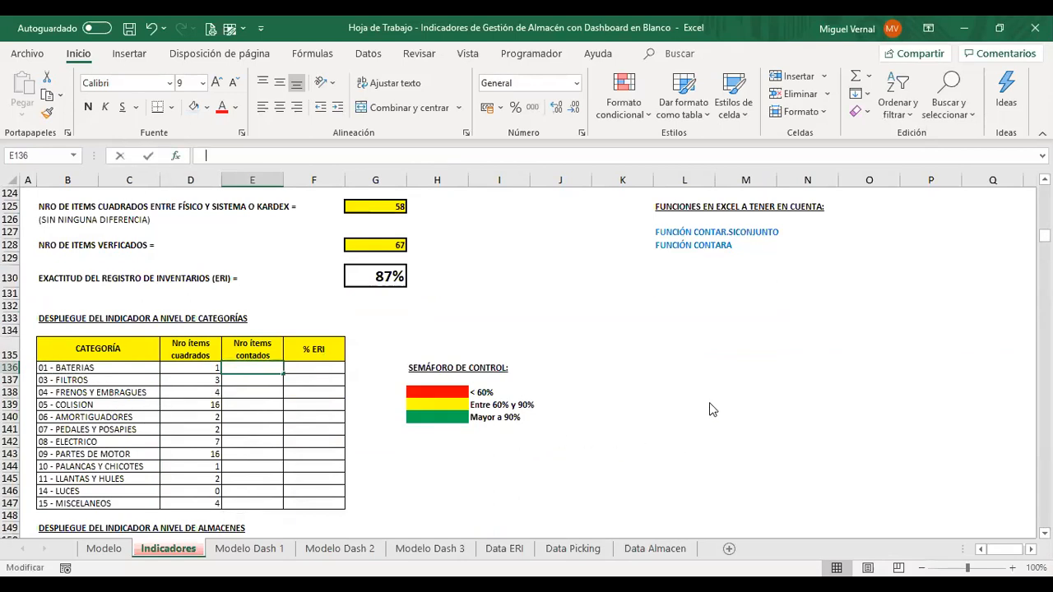
pyautogui.click(713, 404)
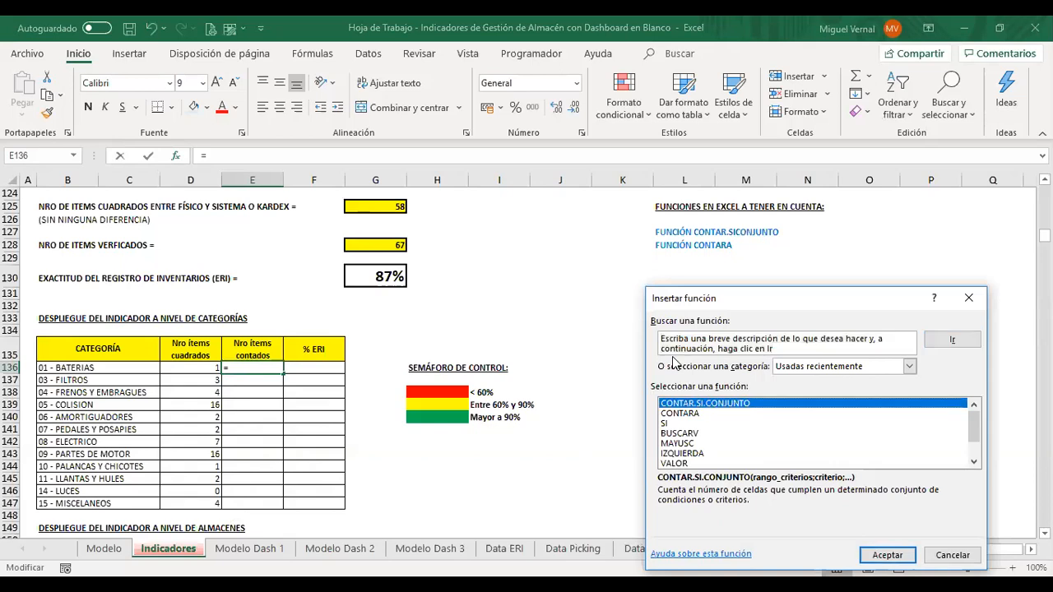
pyautogui.press('Return')
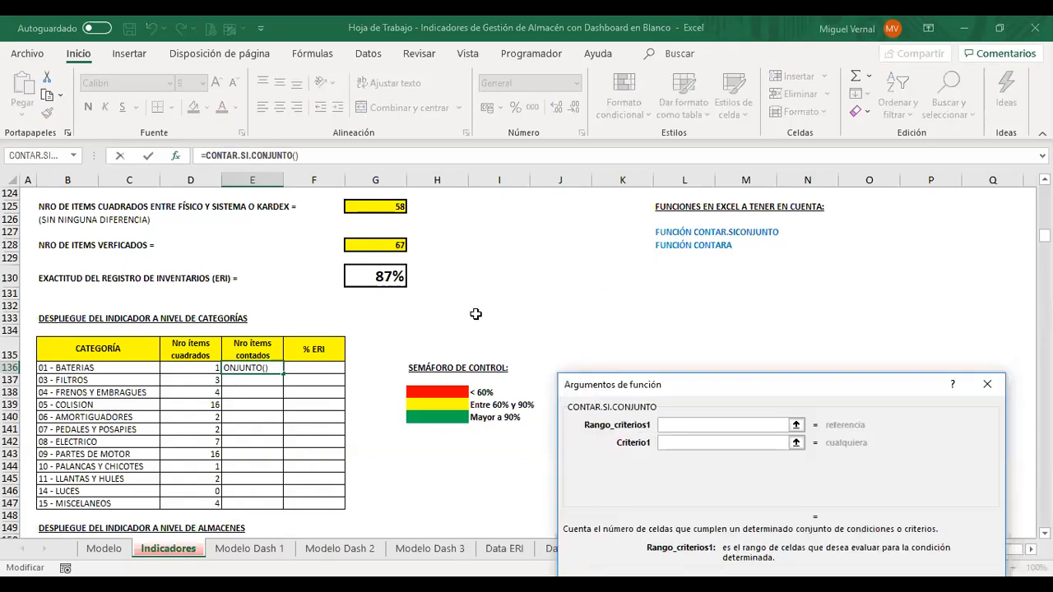
pyautogui.scroll(5, 314, 258)
pyautogui.click(314, 256)
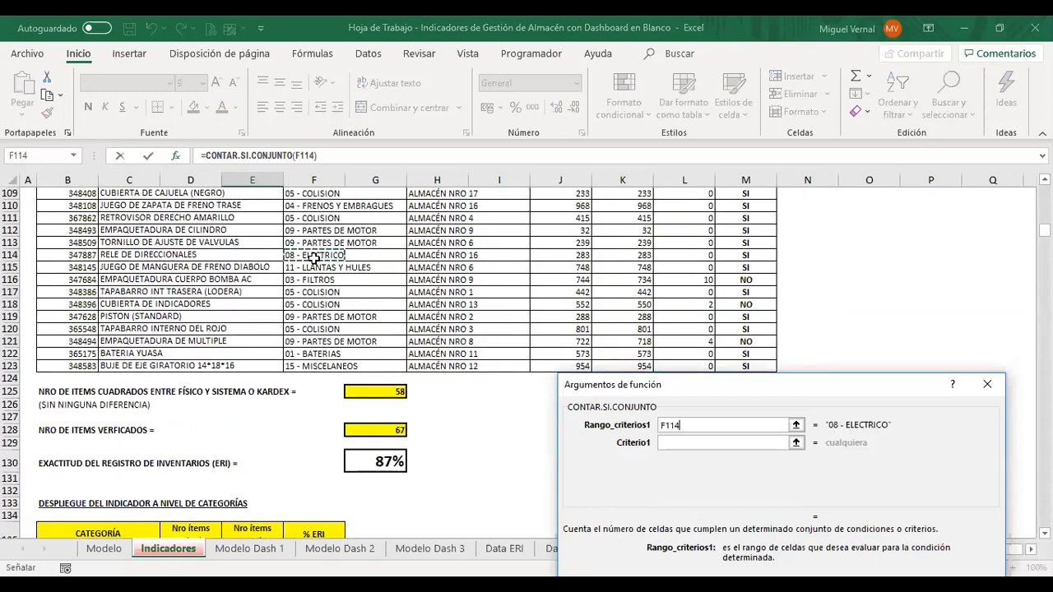
pyautogui.hotkey('ctrl', 'Up')
pyautogui.press('Down')
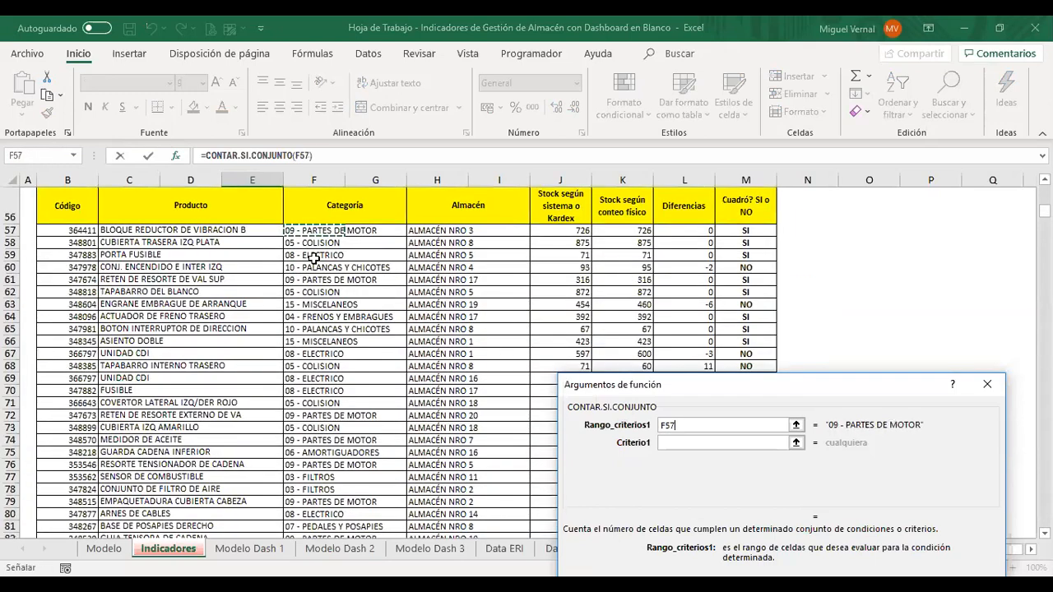
pyautogui.hotkey('ctrl', 'shift', 'Down')
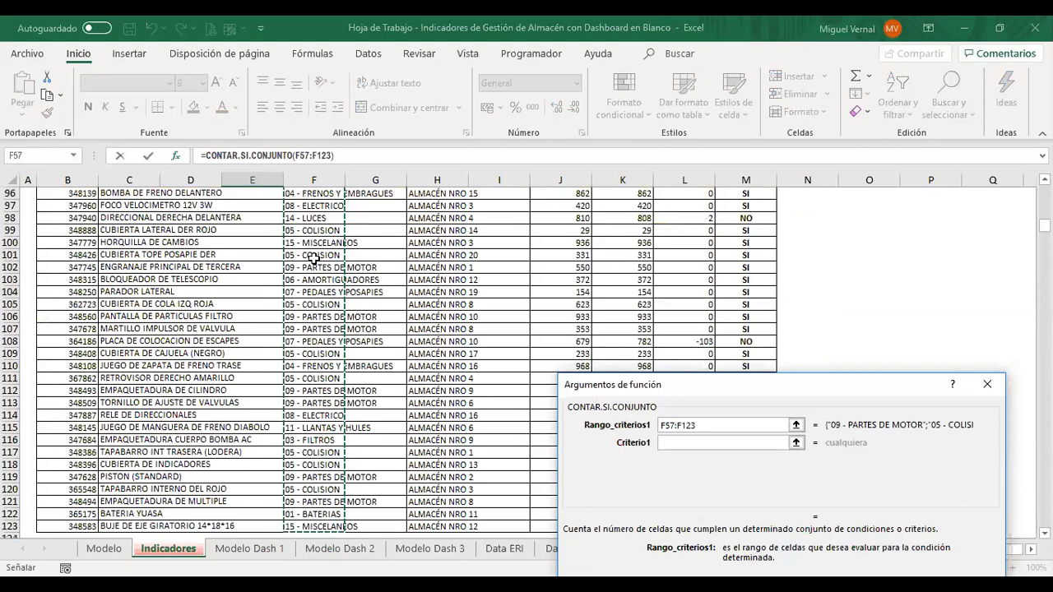
pyautogui.press('F4')
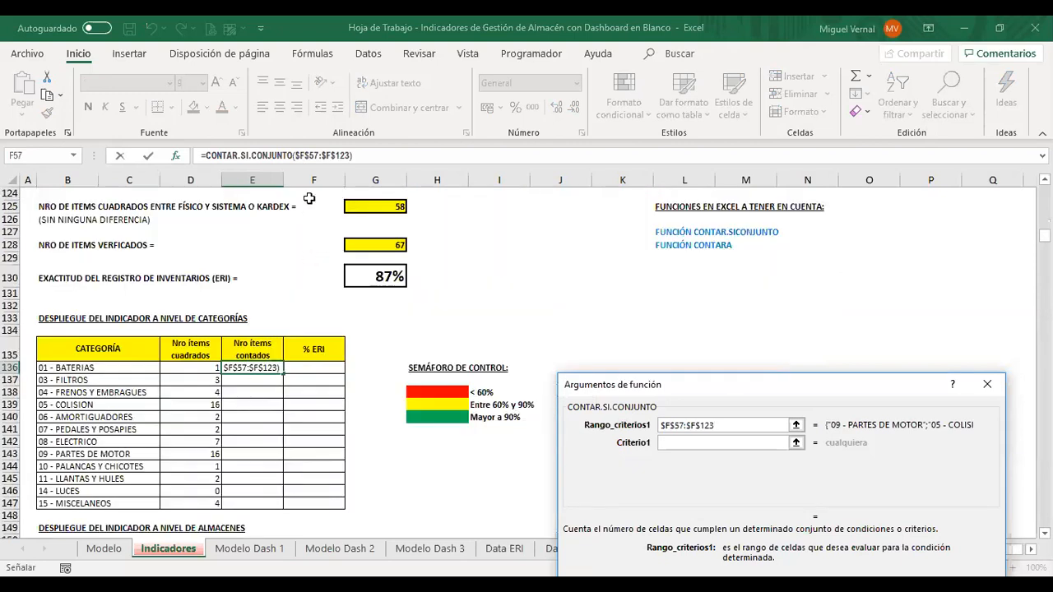
# Step: Set the criterion of the E136 count to B136 and fill the formula down to E147
pyautogui.scroll(4, 321, 244)
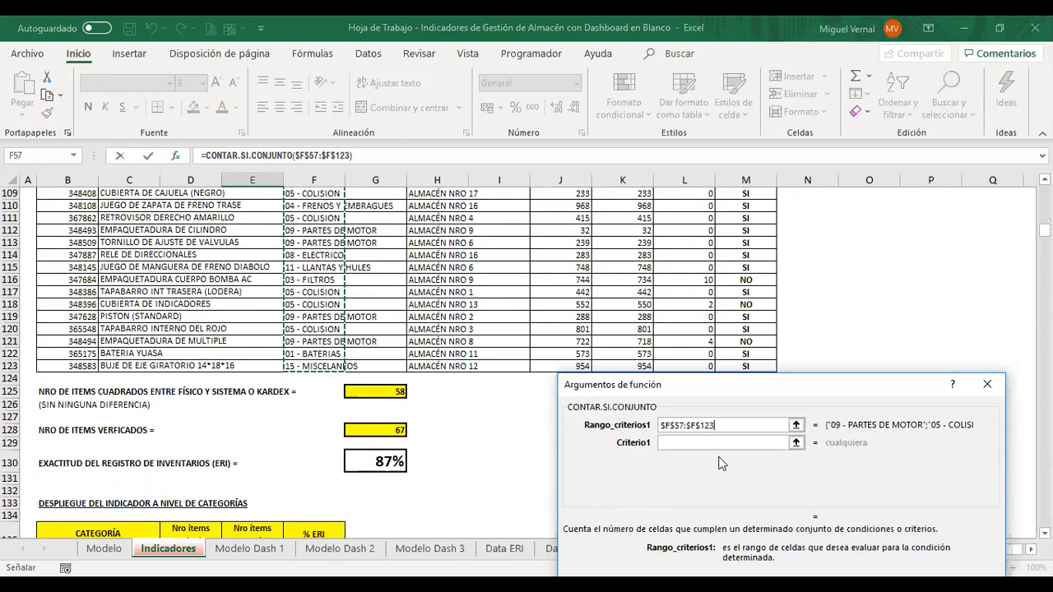
pyautogui.click(673, 444)
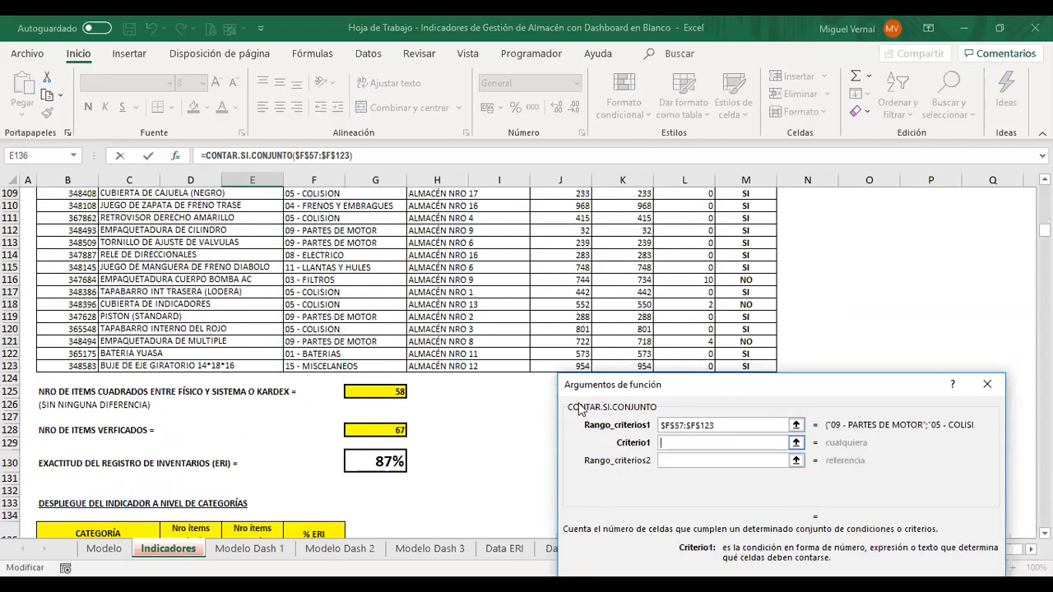
pyautogui.scroll(-6, 119, 341)
pyautogui.click(47, 327)
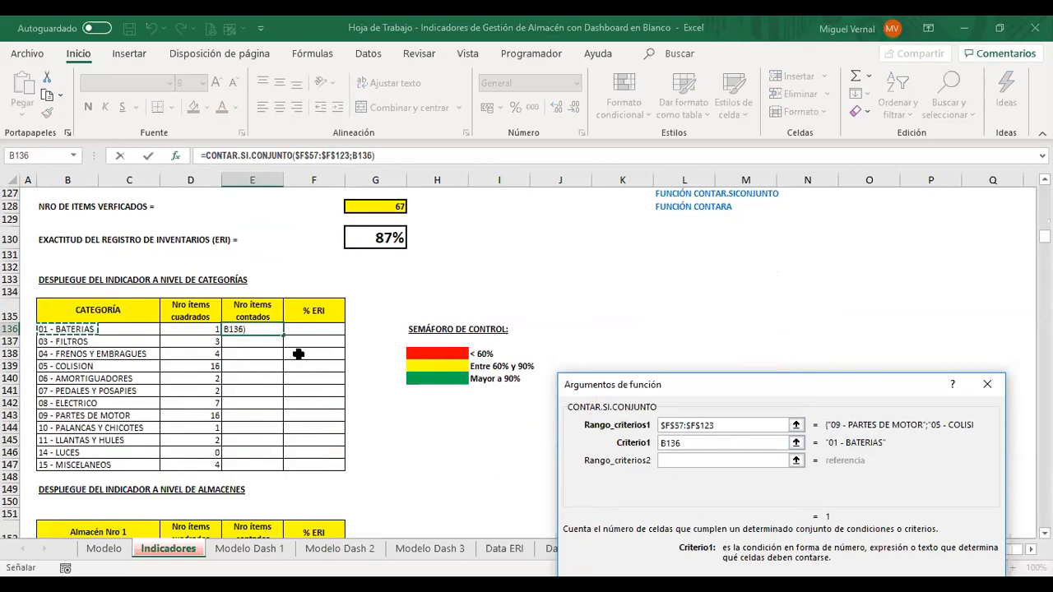
pyautogui.press('Return')
pyautogui.moveTo(282, 345); pyautogui.dragTo(257, 460)
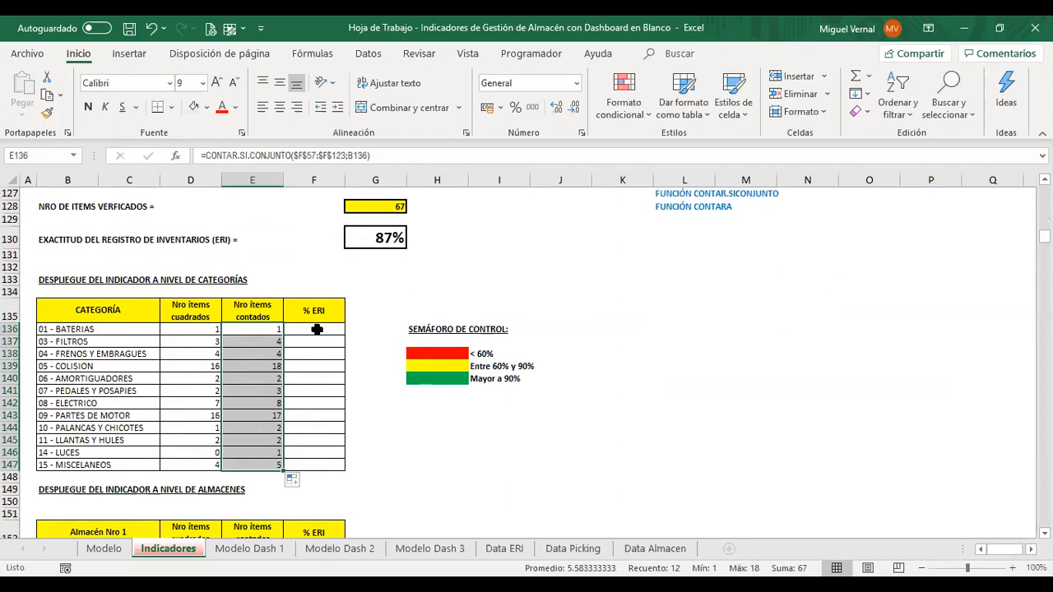
# Step: Calculate the % ERI in F136 as D136/E136 and fill the formula down to F147
pyautogui.press('Right')
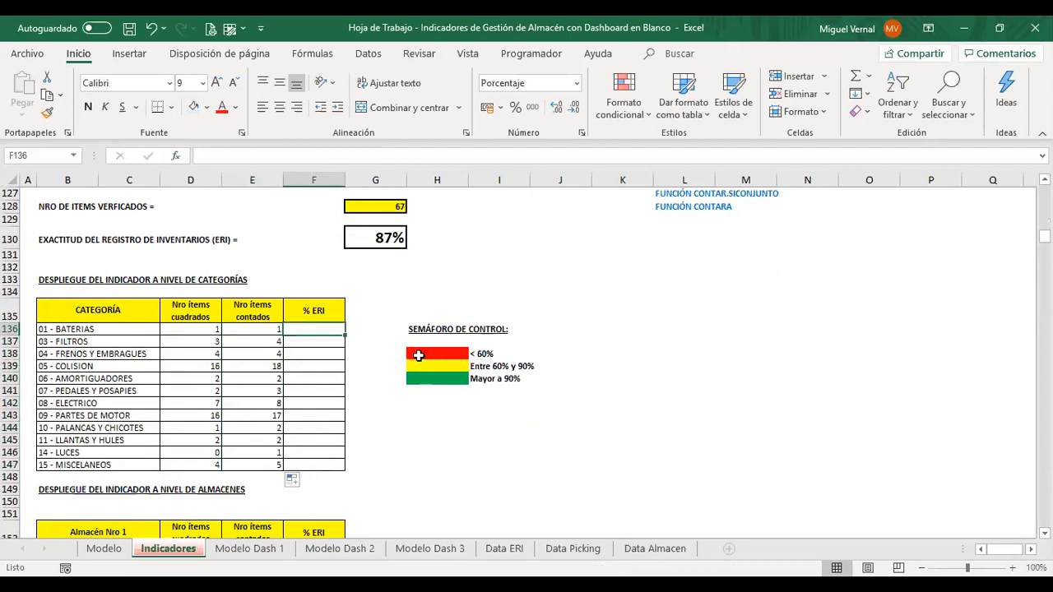
pyautogui.write('=')
pyautogui.press('Left')
pyautogui.press('Left')
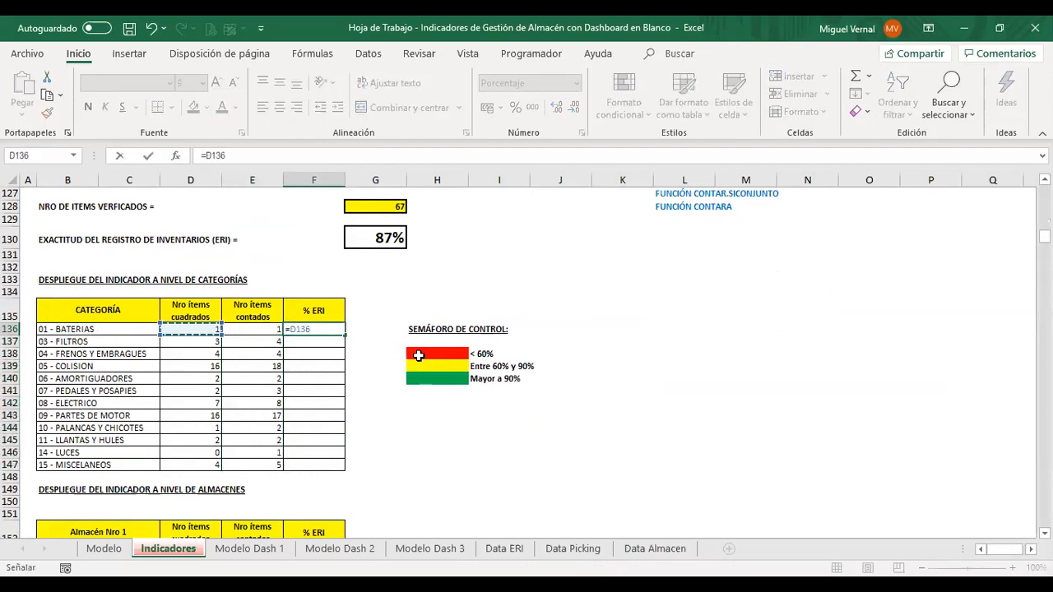
pyautogui.write('/')
pyautogui.press('Right')
pyautogui.hotkey('ctrl', 'Return')
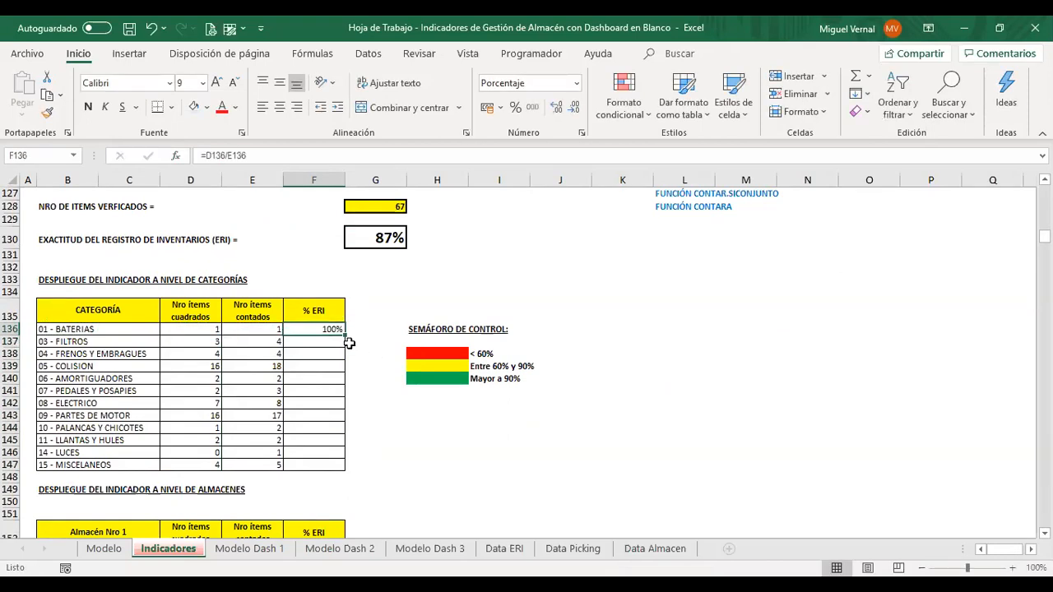
pyautogui.moveTo(346, 334); pyautogui.dragTo(337, 467)
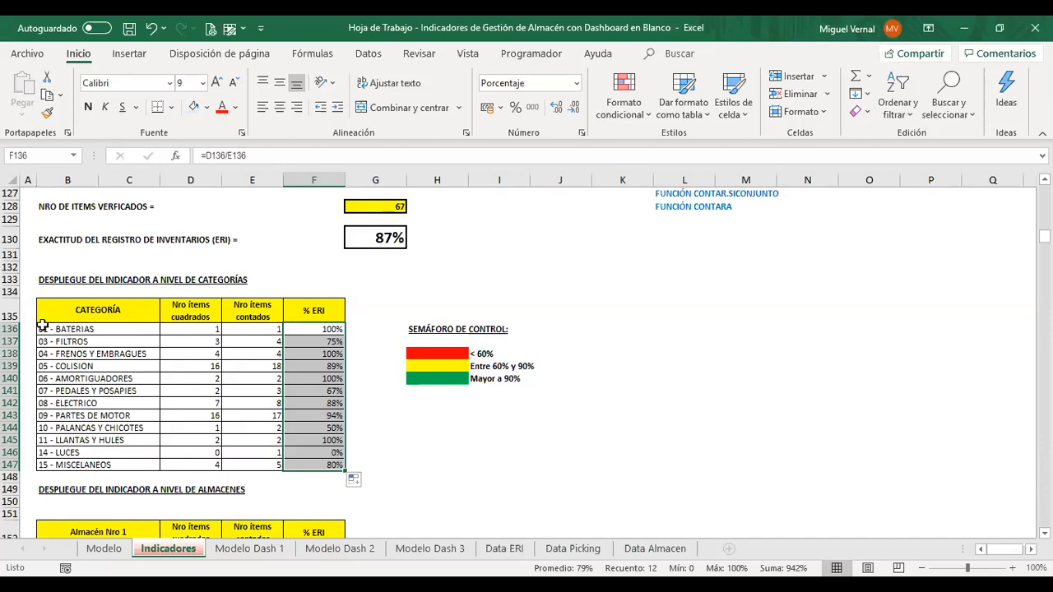
# Step: Set up a custom sort of B136:F147 by Columna F cell values, ordered De mayor a menor
pyautogui.moveTo(66, 329); pyautogui.dragTo(333, 465)
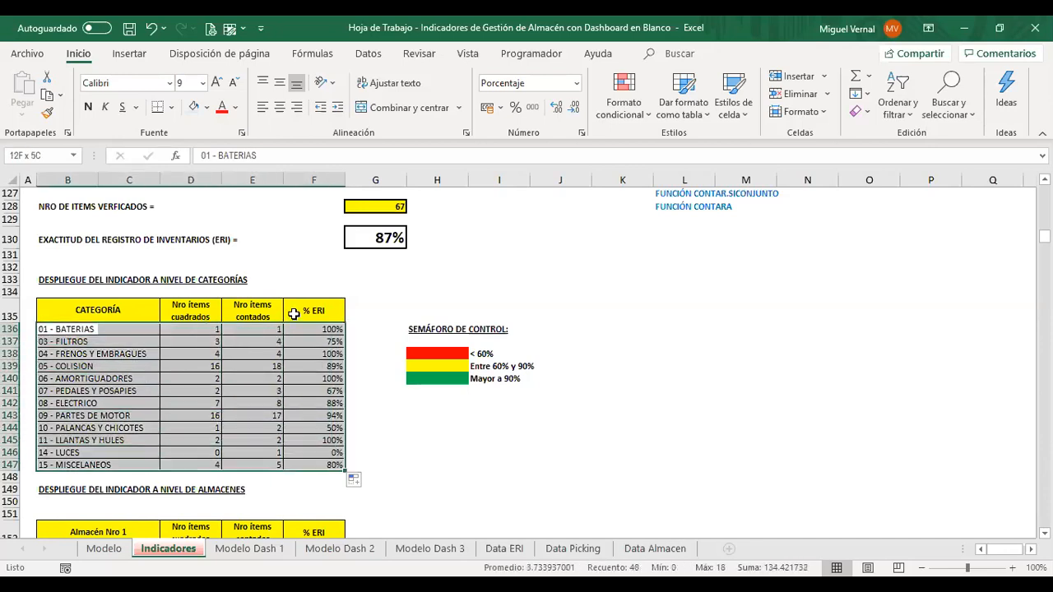
pyautogui.click(369, 54)
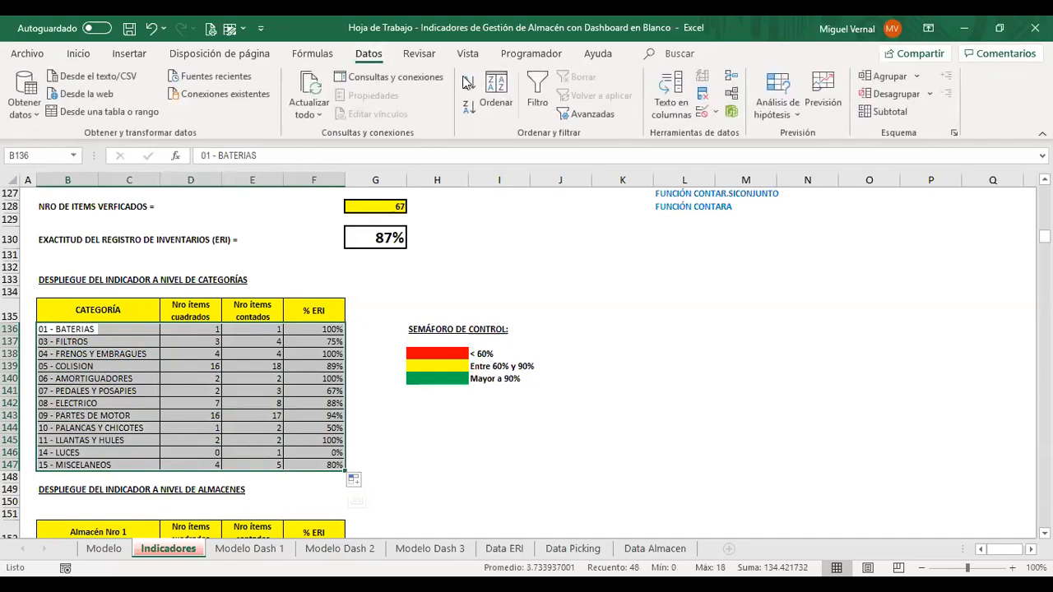
pyautogui.click(495, 86)
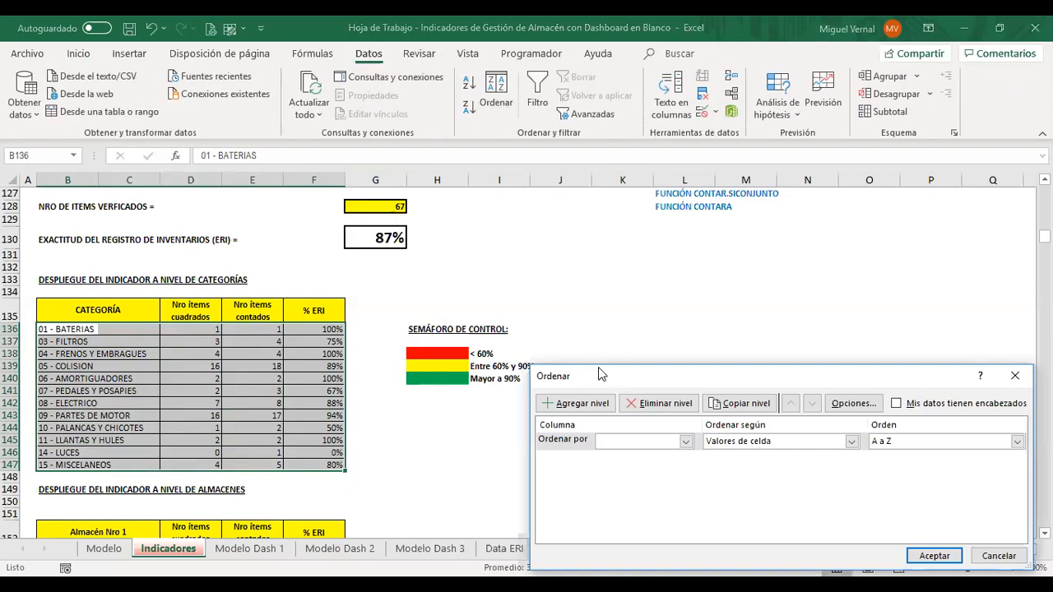
pyautogui.moveTo(598, 366); pyautogui.dragTo(460, 241)
pyautogui.click(547, 315)
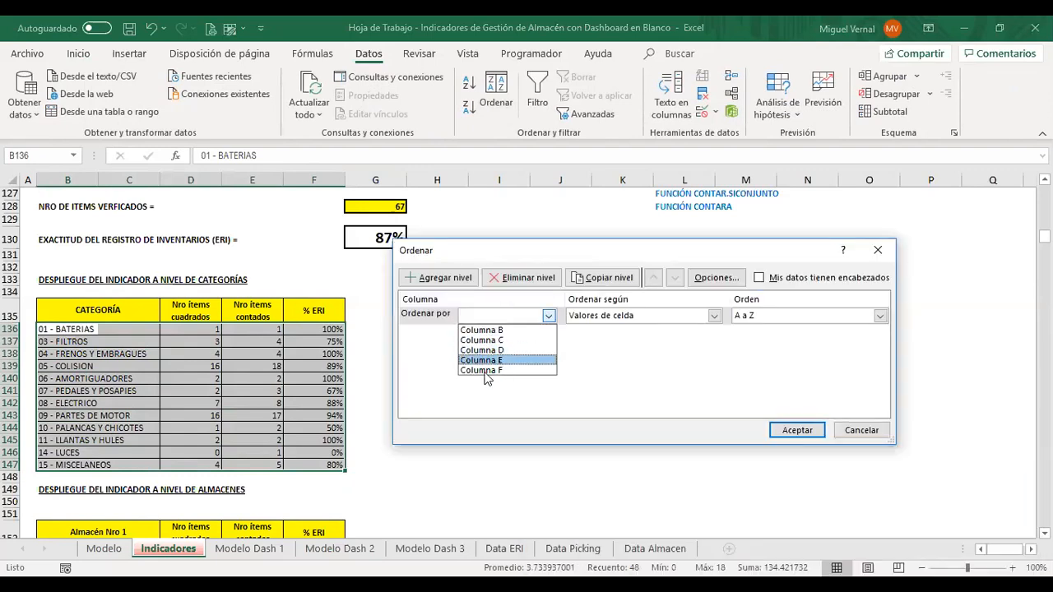
pyautogui.click(493, 370)
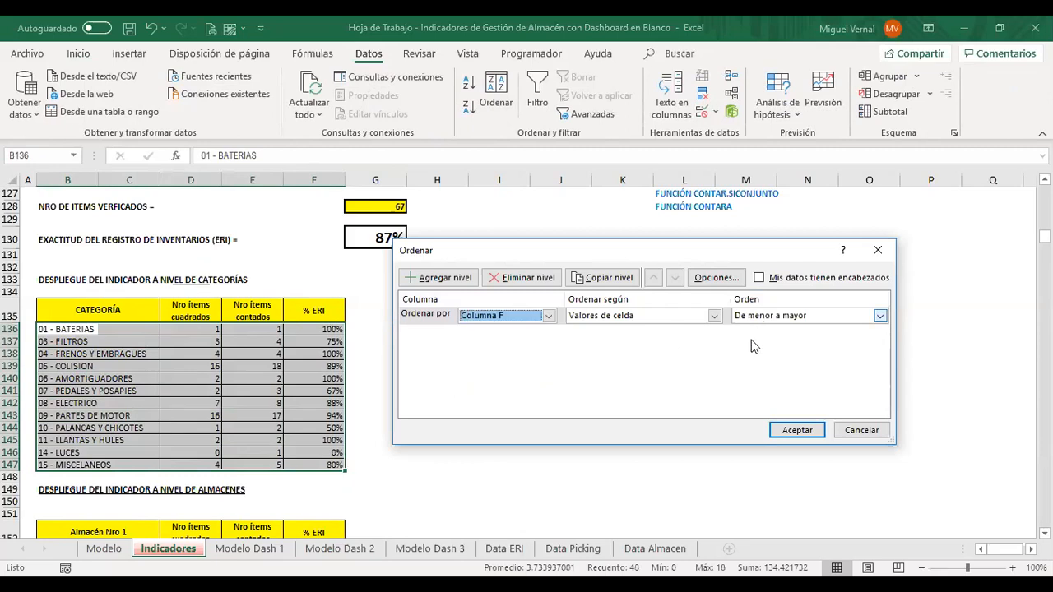
pyautogui.click(756, 316)
pyautogui.click(765, 339)
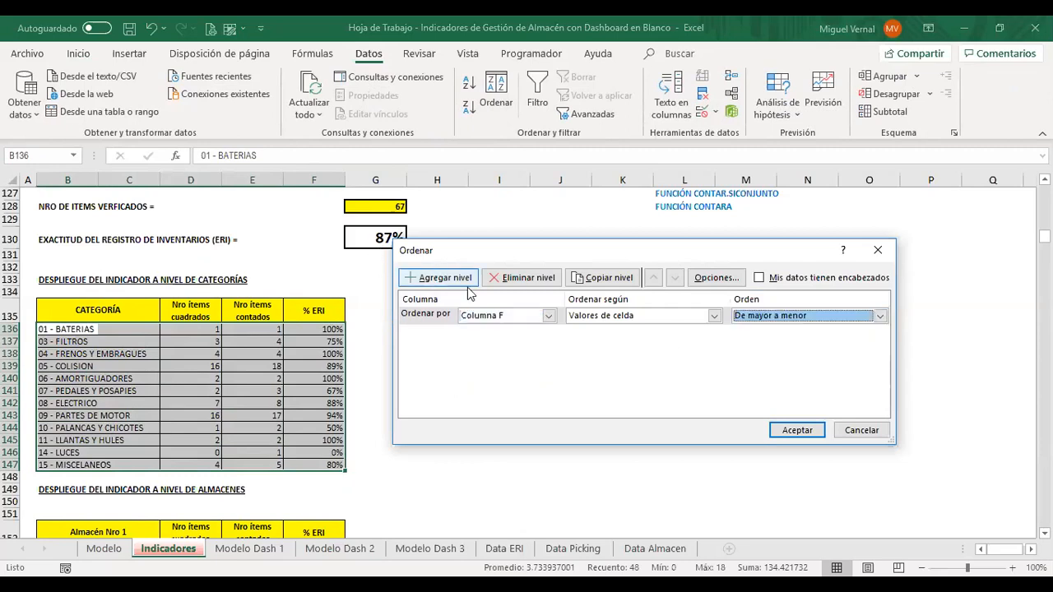
# Step: Add a second sort level by Columna E, De mayor a menor, and apply the sort to the category table
pyautogui.click(438, 278)
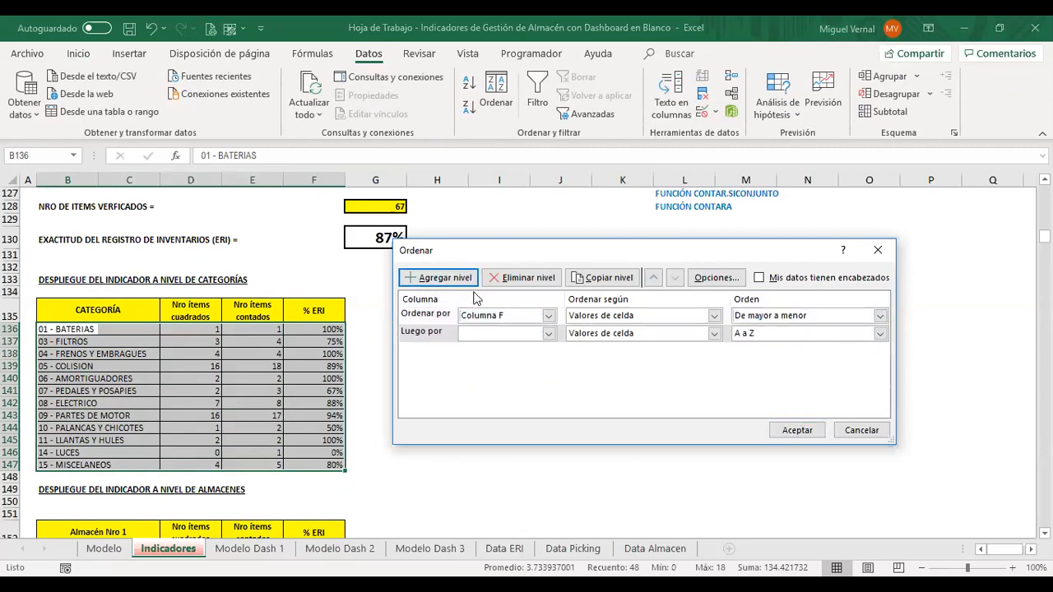
pyautogui.click(547, 334)
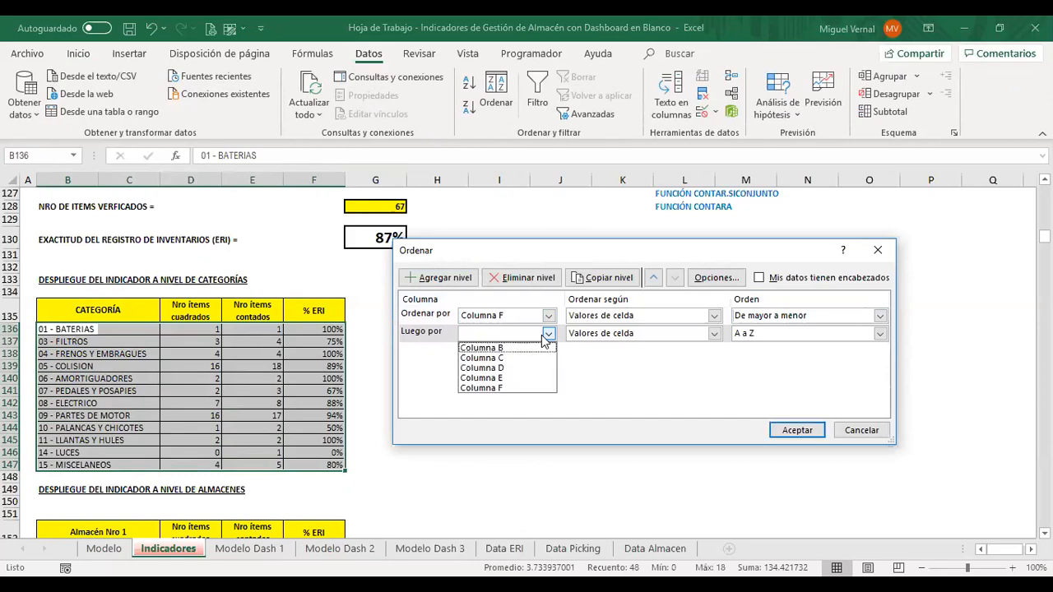
pyautogui.click(510, 377)
pyautogui.click(744, 334)
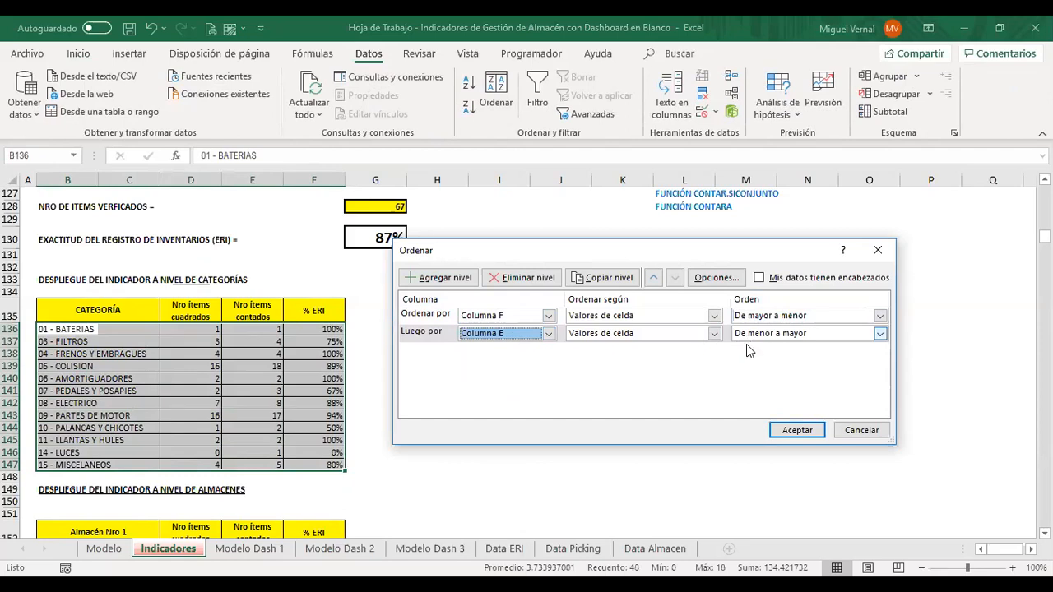
pyautogui.click(751, 359)
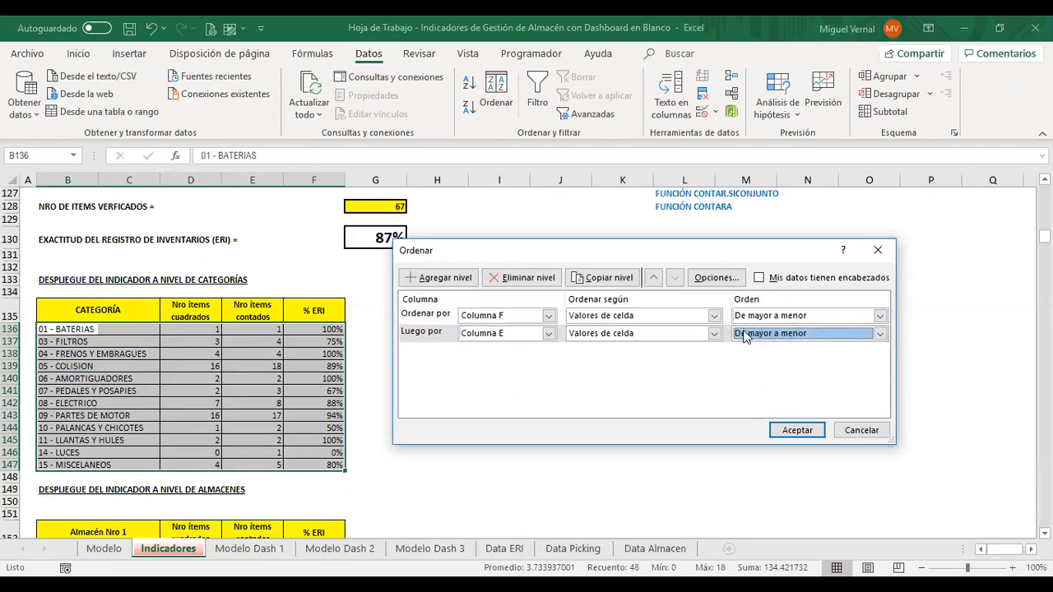
pyautogui.click(797, 432)
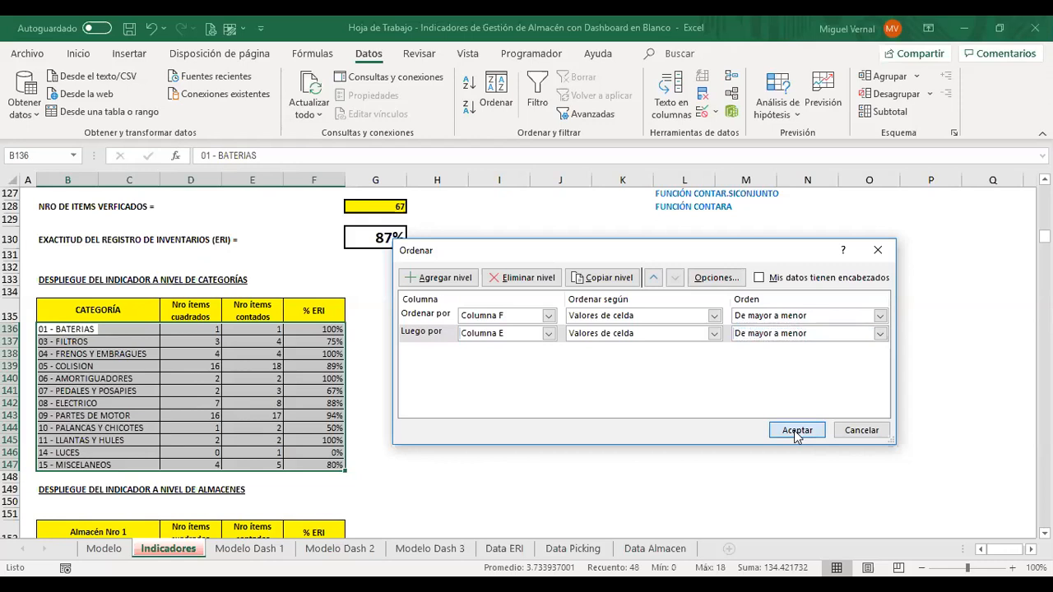
# Step: Fill the 04 - FRENOS Y EMBRAGUES row, B136:F136, with green
pyautogui.click(149, 354)
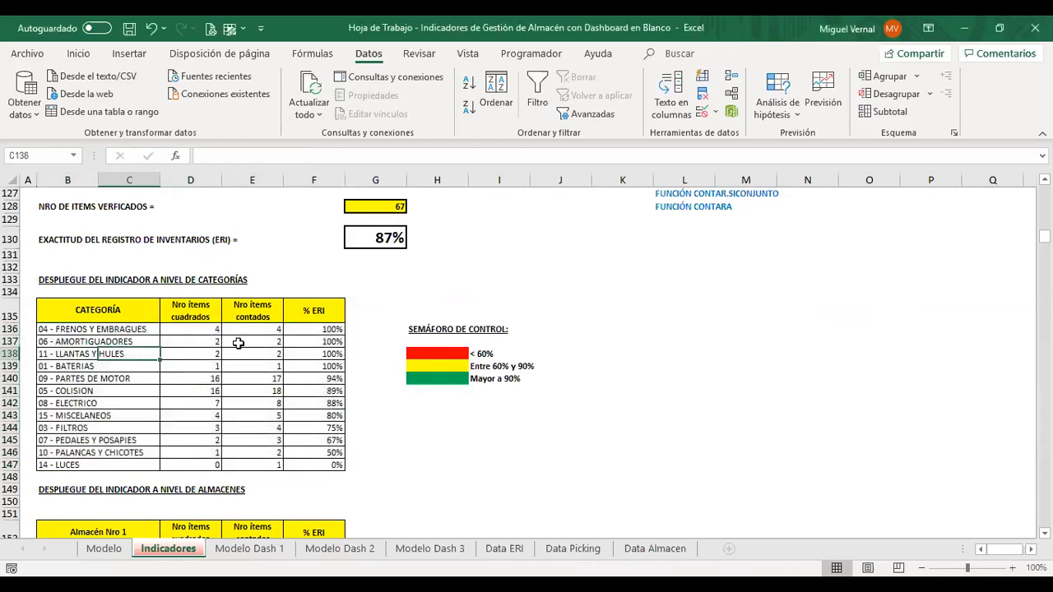
pyautogui.click(53, 329)
pyautogui.moveTo(206, 344); pyautogui.dragTo(326, 368)
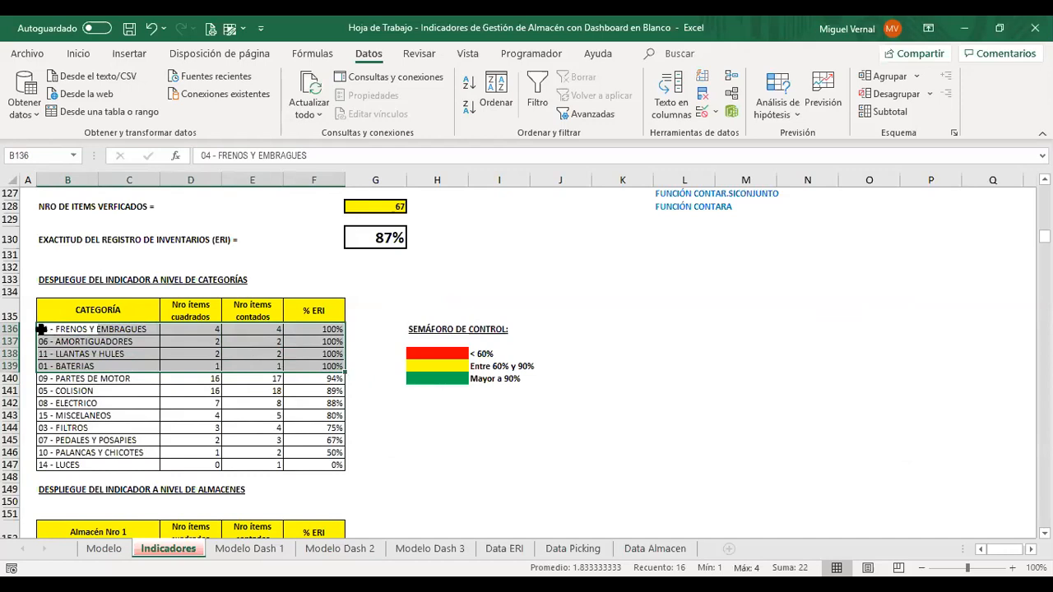
pyautogui.moveTo(54, 329); pyautogui.dragTo(327, 331)
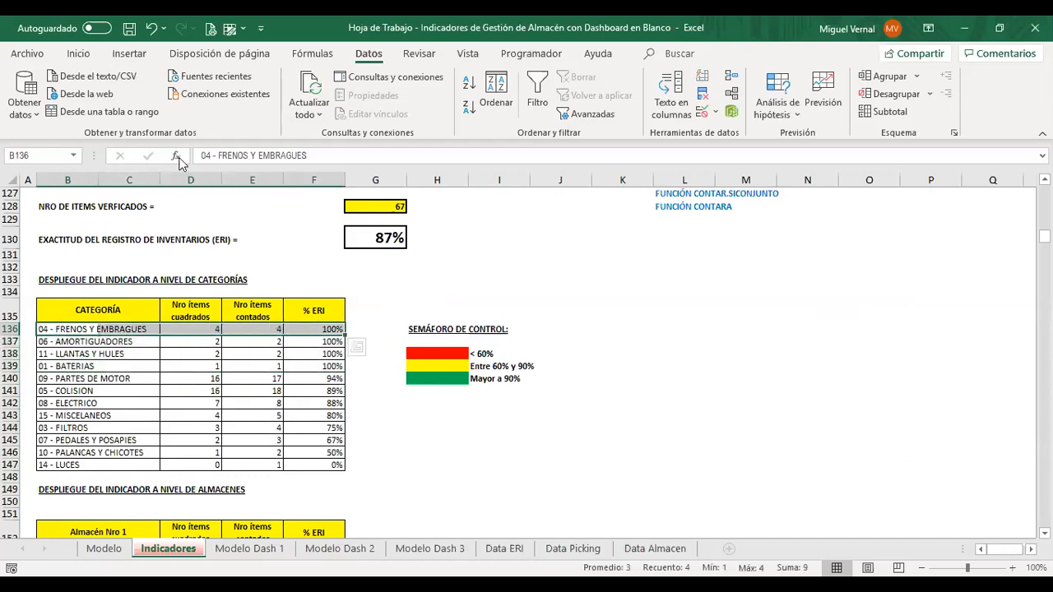
pyautogui.click(80, 54)
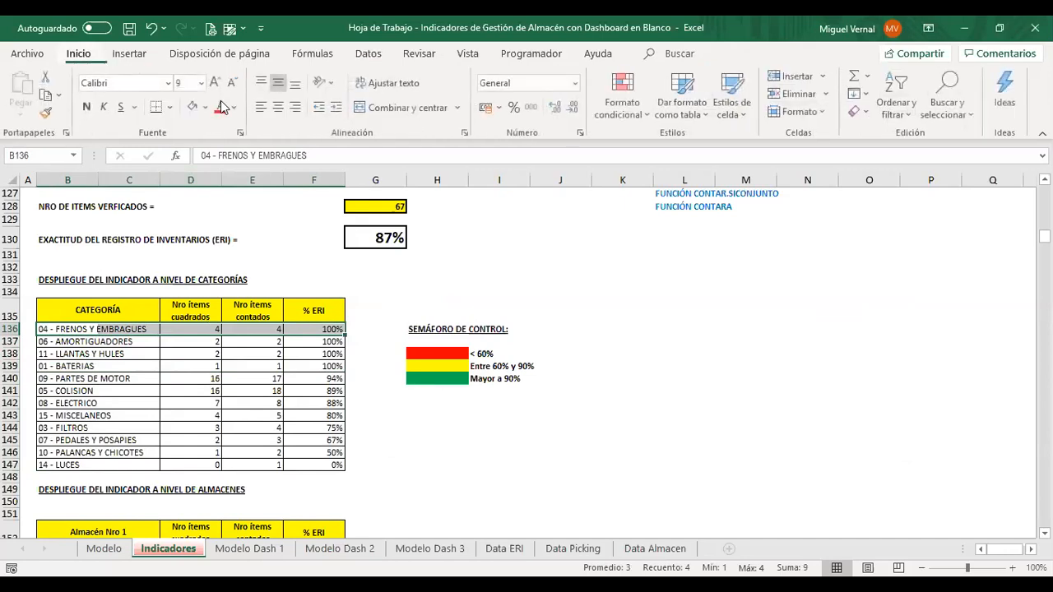
pyautogui.click(206, 107)
pyautogui.click(258, 252)
# Step: Fill the 10 - PALANCAS Y CHICOTES and 14 - LUCES rows, B146:F147, with red
pyautogui.moveTo(62, 464); pyautogui.dragTo(320, 452)
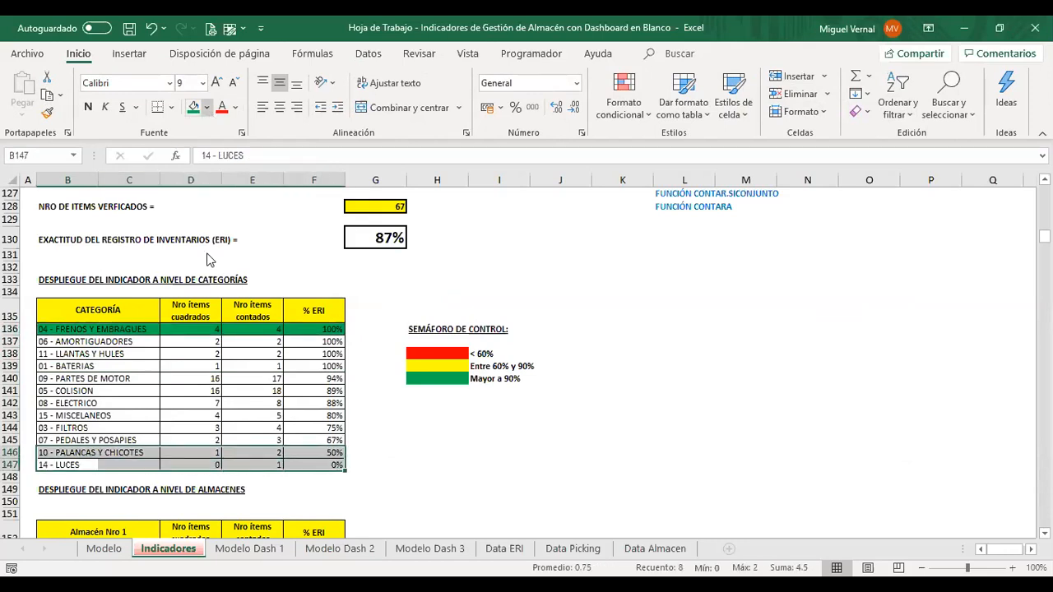
pyautogui.click(206, 107)
pyautogui.click(206, 252)
pyautogui.click(252, 379)
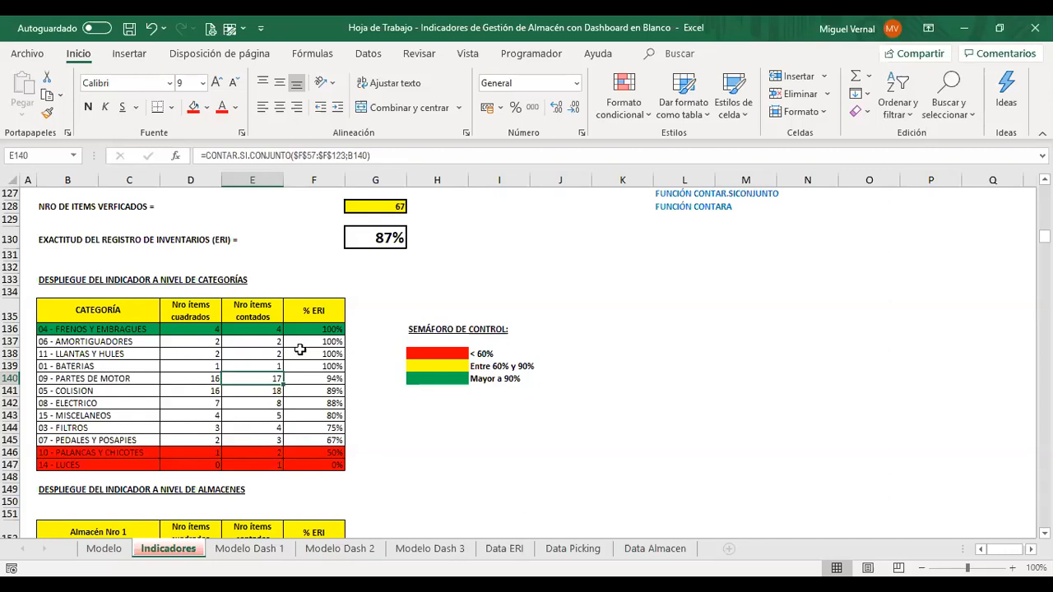
# Step: Fill the remaining 100% category rows, B137:F139, with green
pyautogui.click(57, 339)
pyautogui.moveTo(261, 353); pyautogui.dragTo(316, 366)
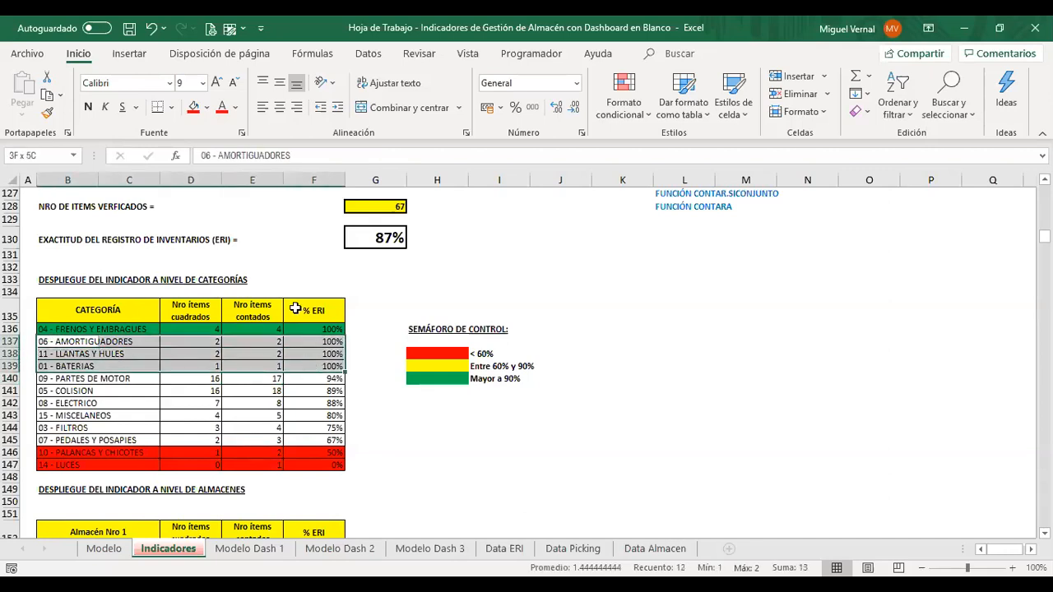
pyautogui.click(207, 115)
pyautogui.click(259, 249)
# Step: Apply a thick outside border around the 04 - FRENOS Y EMBRAGUES row, B136:F136
pyautogui.moveTo(69, 329); pyautogui.dragTo(322, 371)
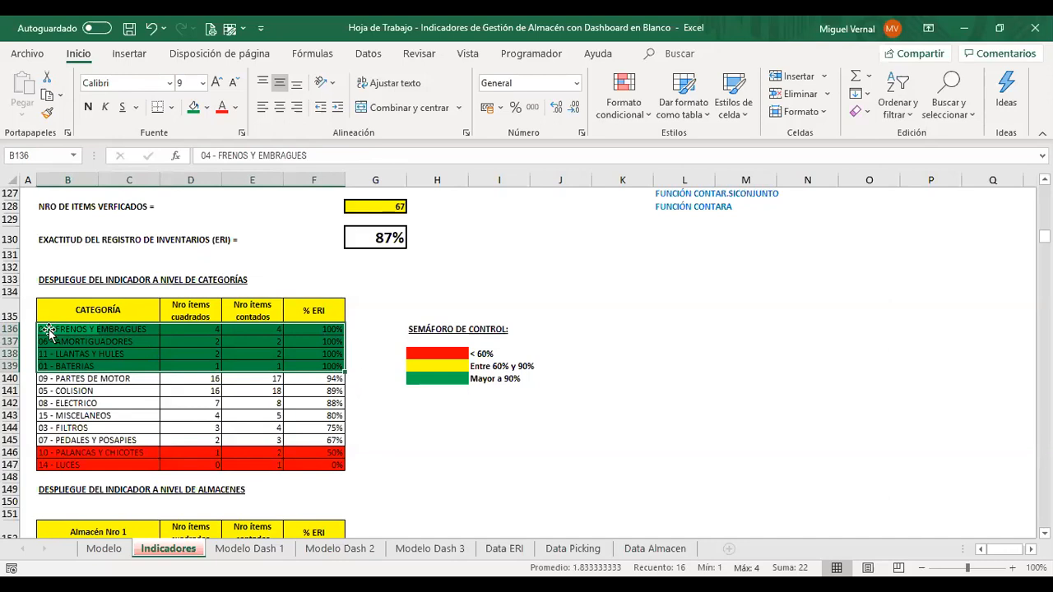
pyautogui.click(128, 329)
pyautogui.moveTo(132, 329); pyautogui.dragTo(325, 330)
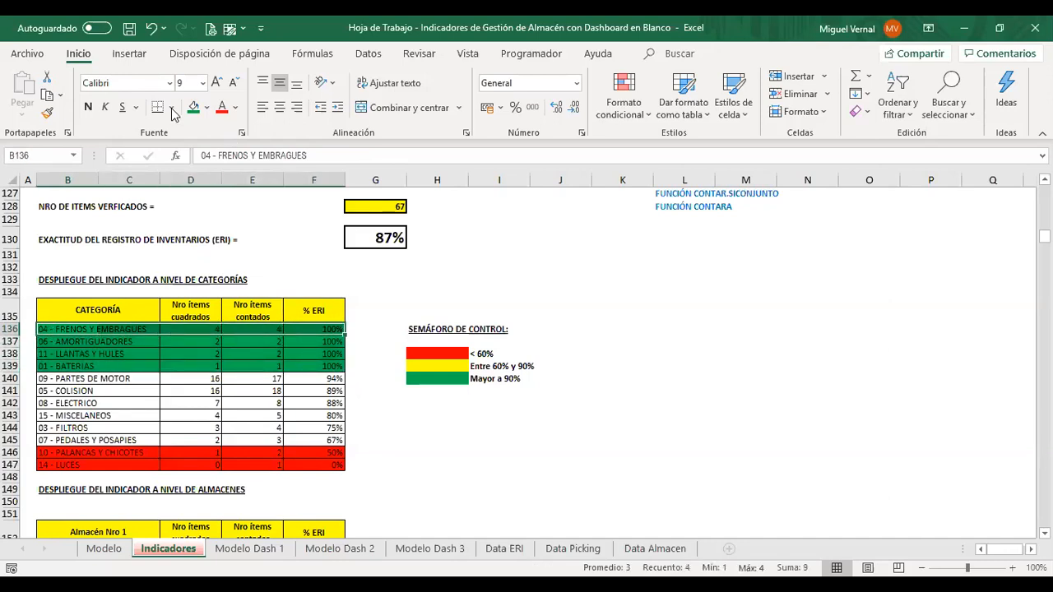
pyautogui.click(303, 325)
pyautogui.click(129, 341)
pyautogui.moveTo(86, 330); pyautogui.dragTo(194, 329)
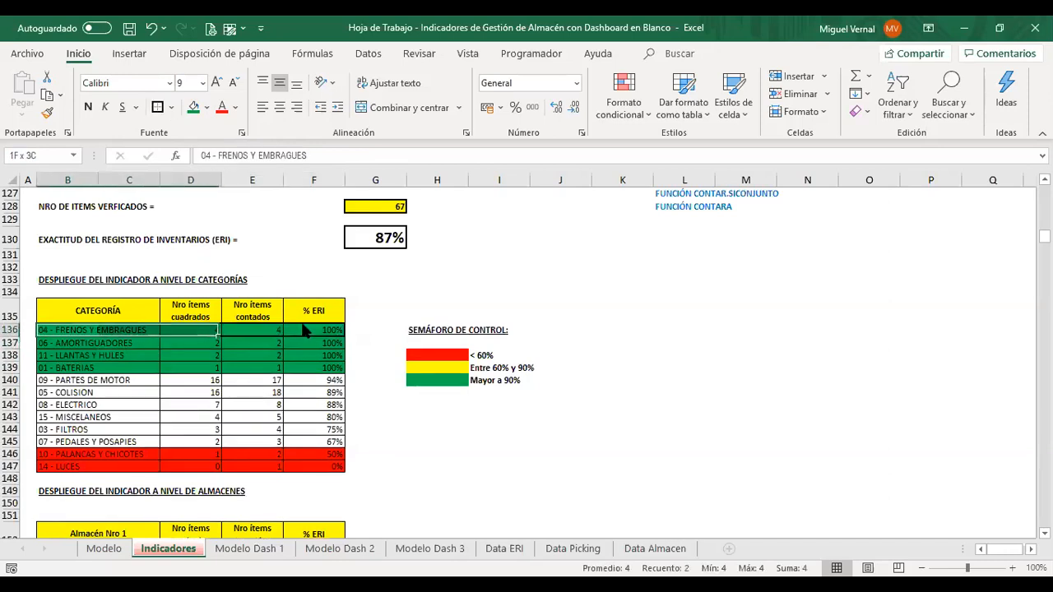
pyautogui.moveTo(303, 329); pyautogui.dragTo(303, 330)
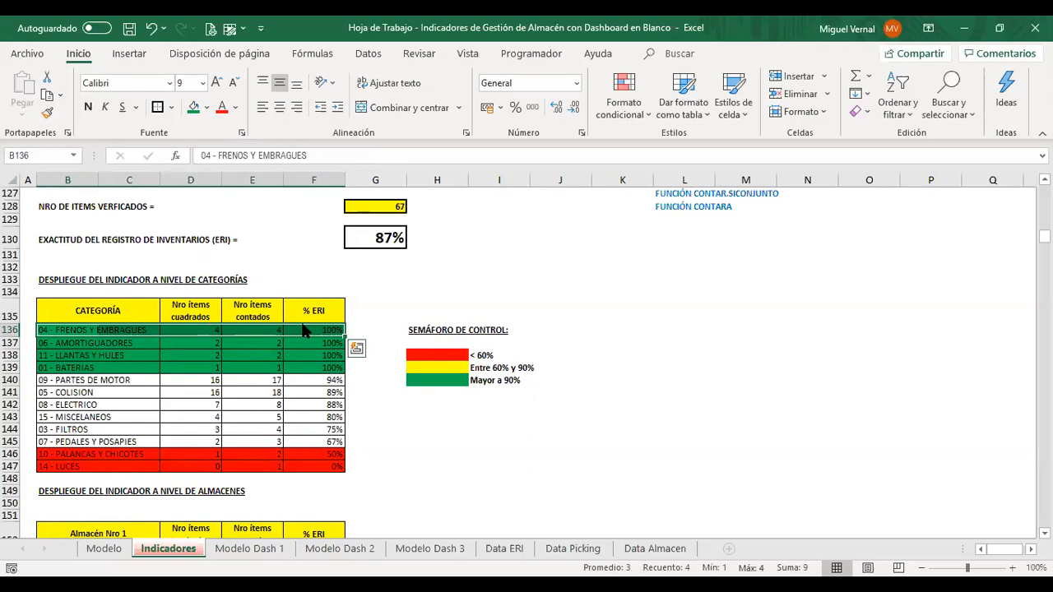
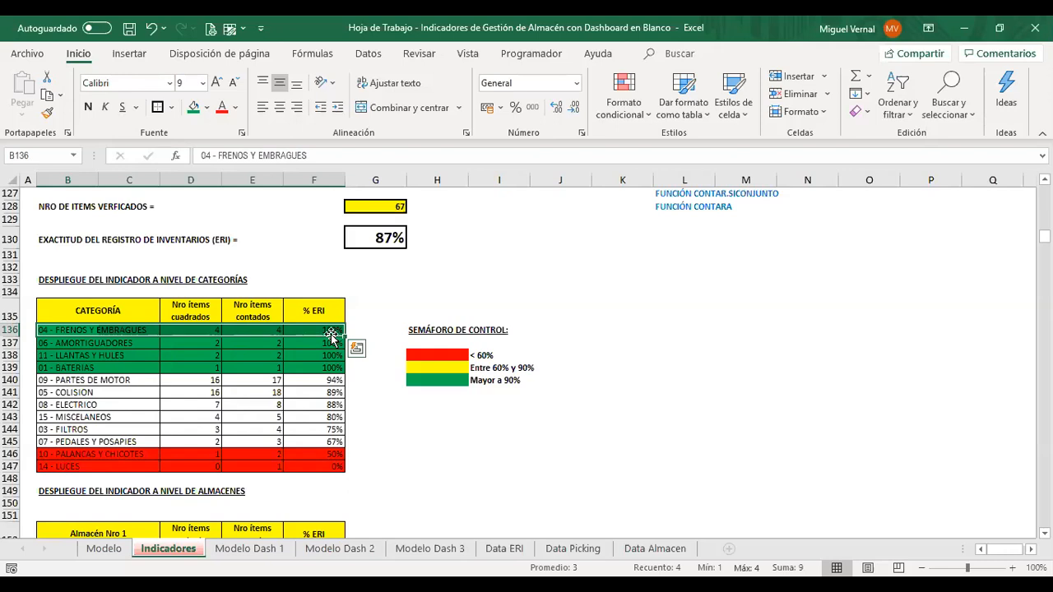
# Step: Apply the same thick outside border around the two red category rows, B146:F147
pyautogui.moveTo(69, 333); pyautogui.dragTo(341, 329)
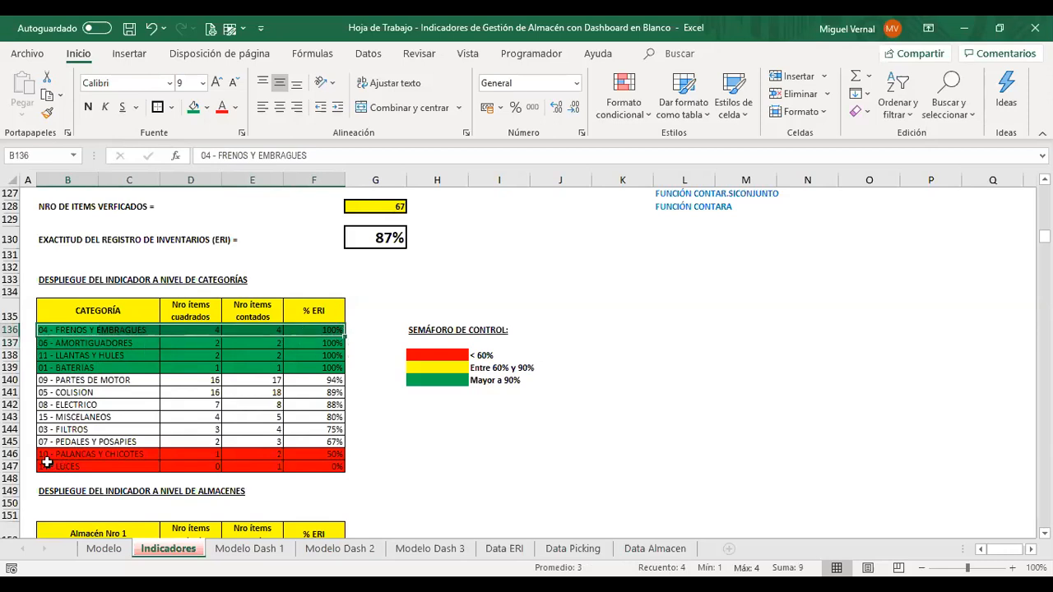
pyautogui.moveTo(83, 454); pyautogui.dragTo(325, 467)
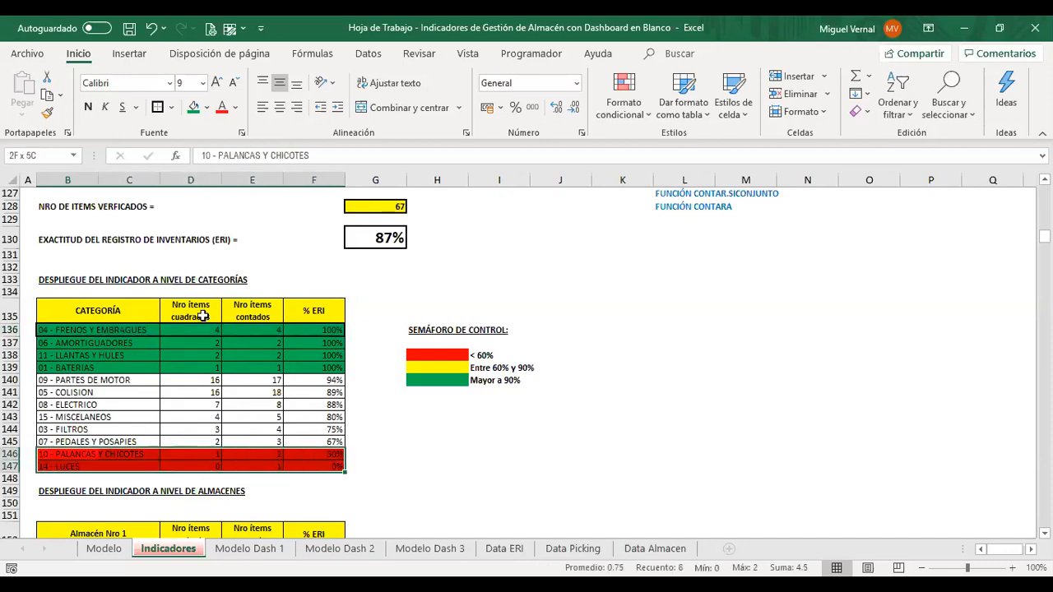
pyautogui.click(158, 109)
pyautogui.moveTo(116, 332); pyautogui.dragTo(224, 461)
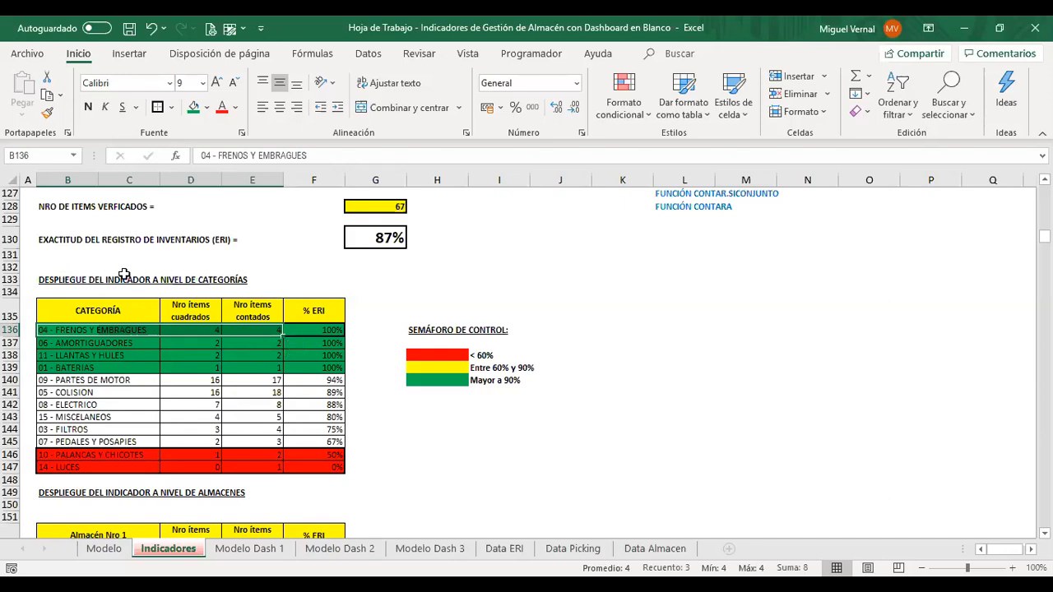
# Step: Start a CONTAR.SI.CONJUNTO formula in D153 of the warehouse table with the absolute range $M$57:$M$123 as first criteria range
pyautogui.scroll(-7, 193, 266)
pyautogui.click(194, 263)
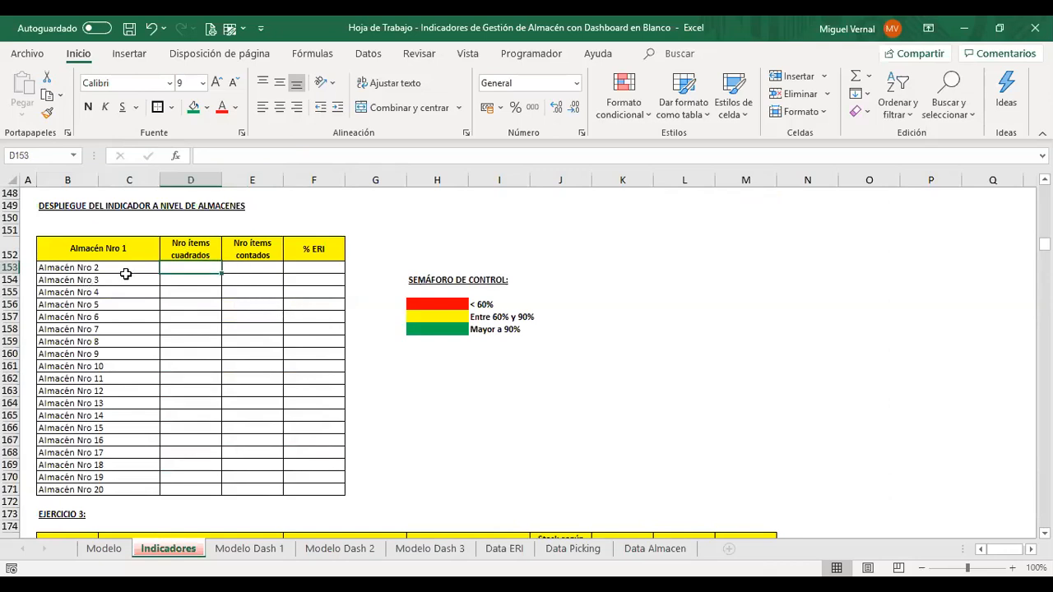
pyautogui.click(175, 157)
pyautogui.doubleClick(543, 309)
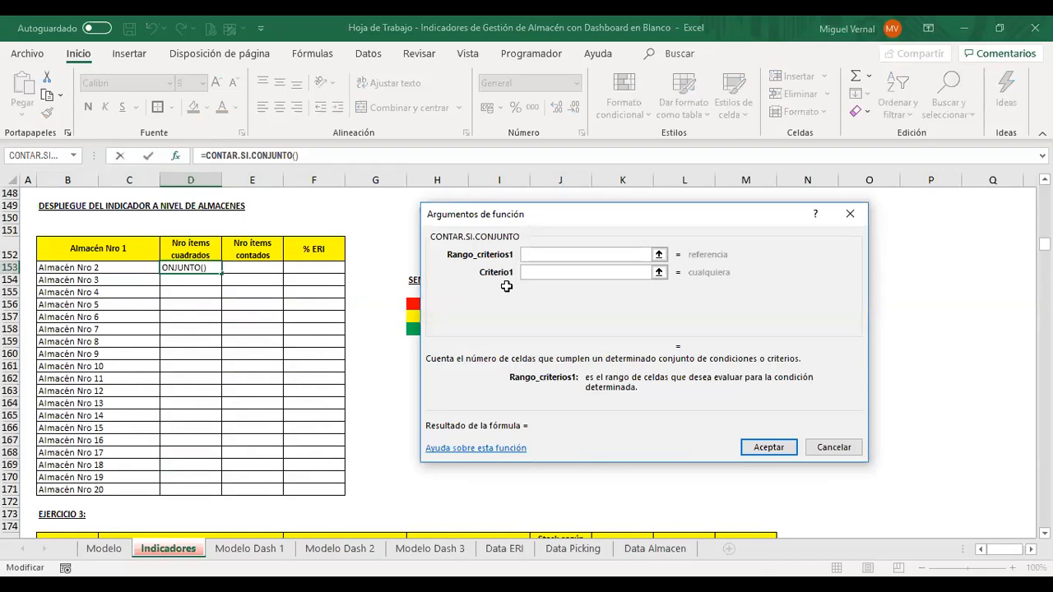
pyautogui.scroll(5, 506, 286)
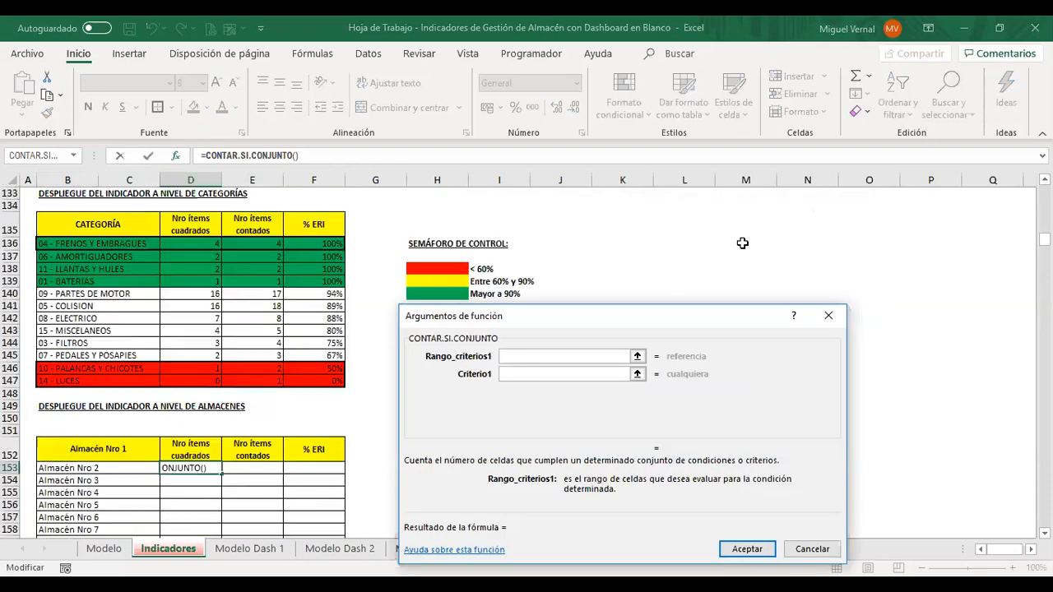
pyautogui.scroll(6, 742, 242)
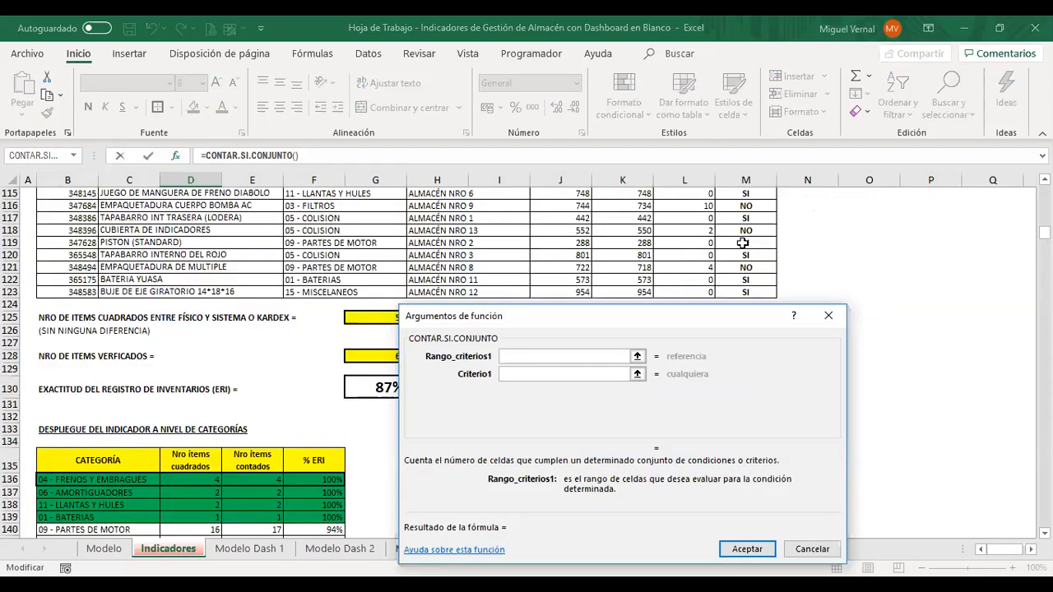
pyautogui.scroll(20, 742, 243)
pyautogui.click(742, 242)
pyautogui.scroll(1, 742, 243)
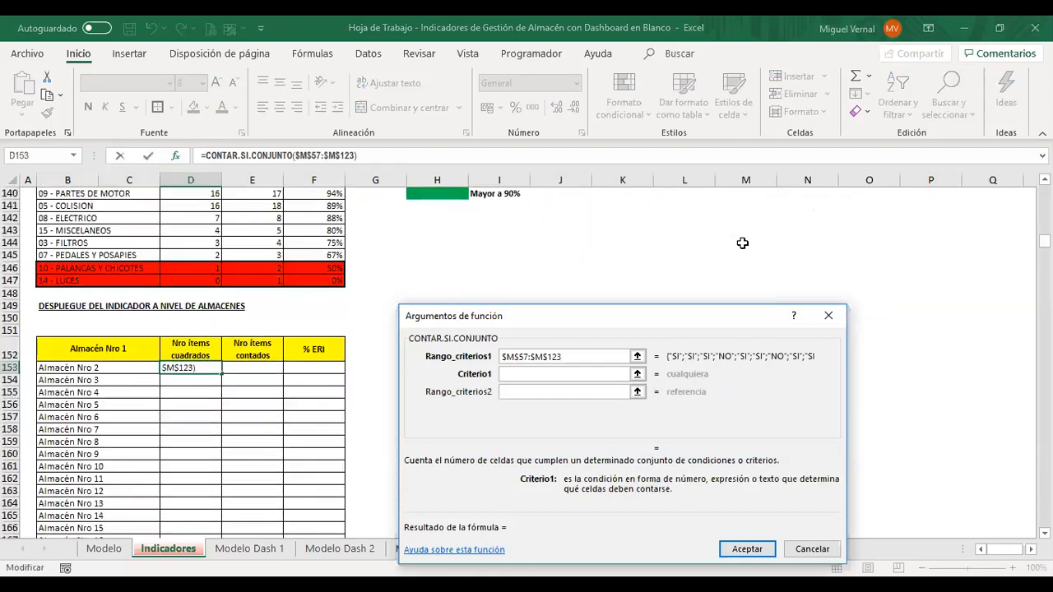
# Step: Complete the D153 formula with criterion "SI", second criteria range $H$57:$H$123 and criterion B153
pyautogui.write('"SI"')
pyautogui.press('Tab')
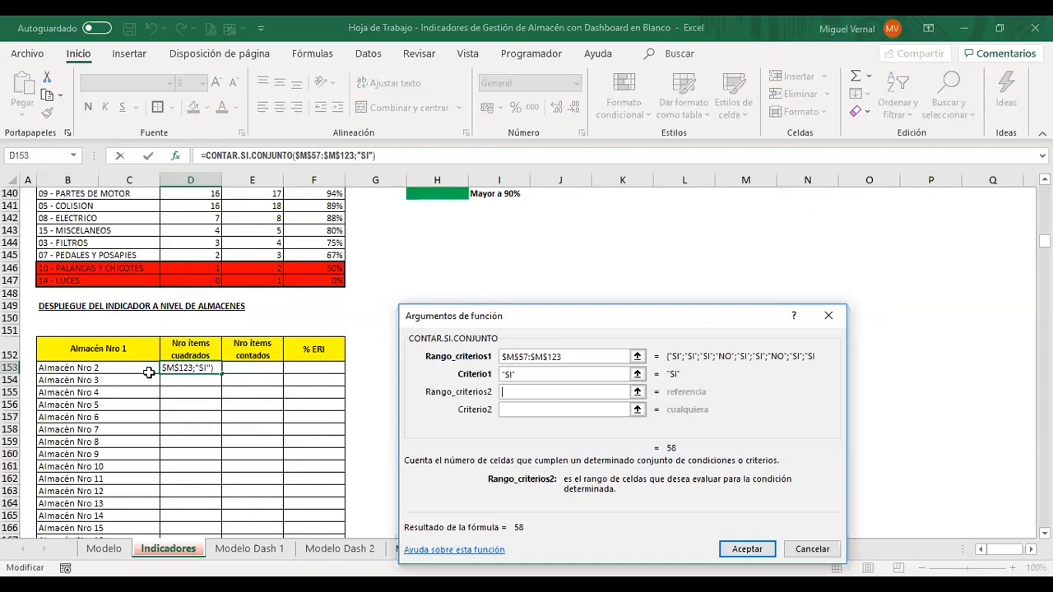
pyautogui.scroll(3, 148, 372)
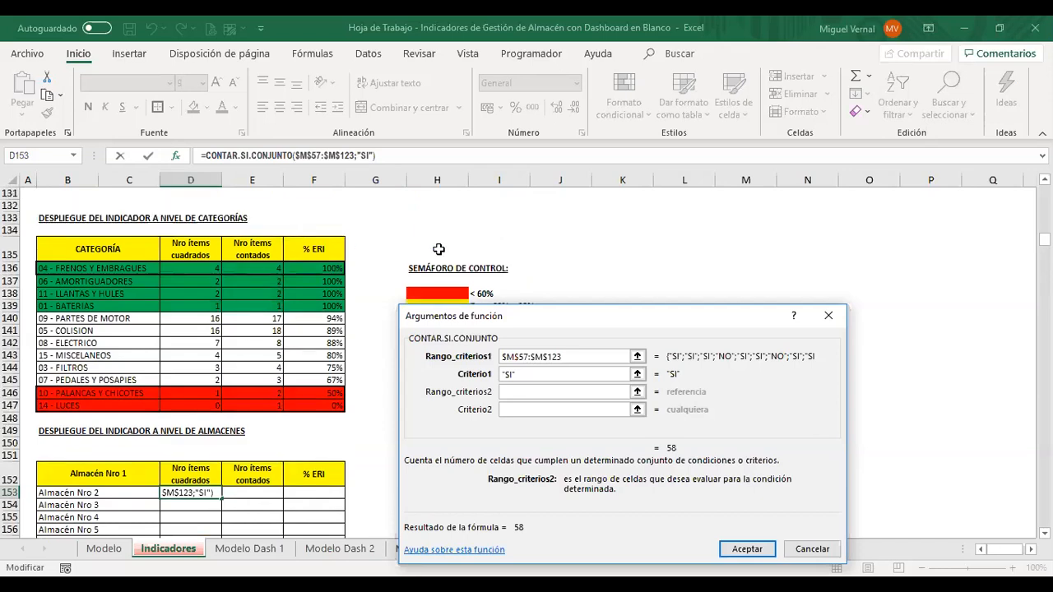
pyautogui.scroll(6, 442, 241)
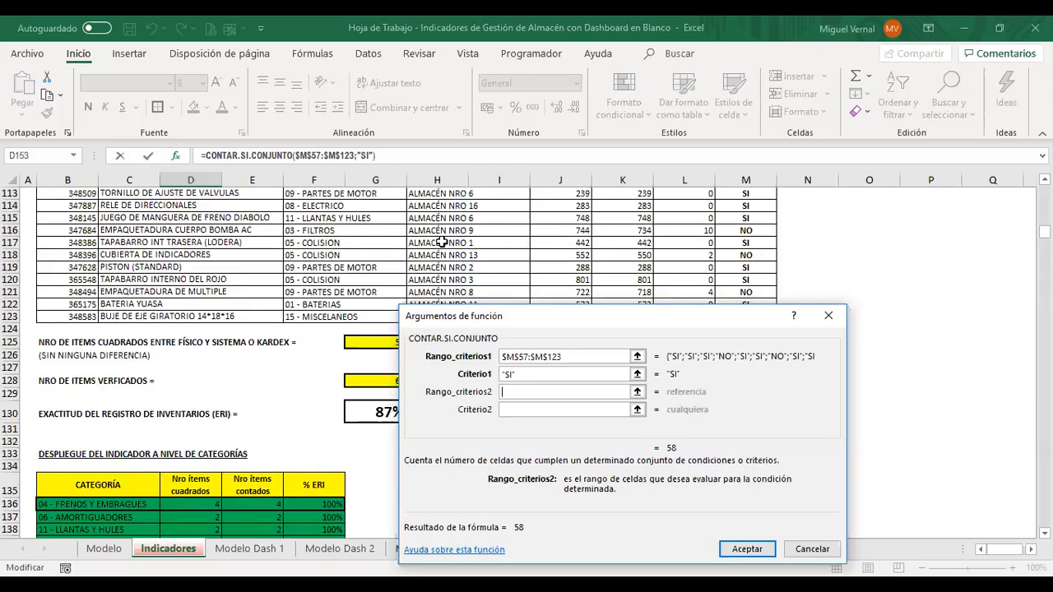
pyautogui.click(442, 243)
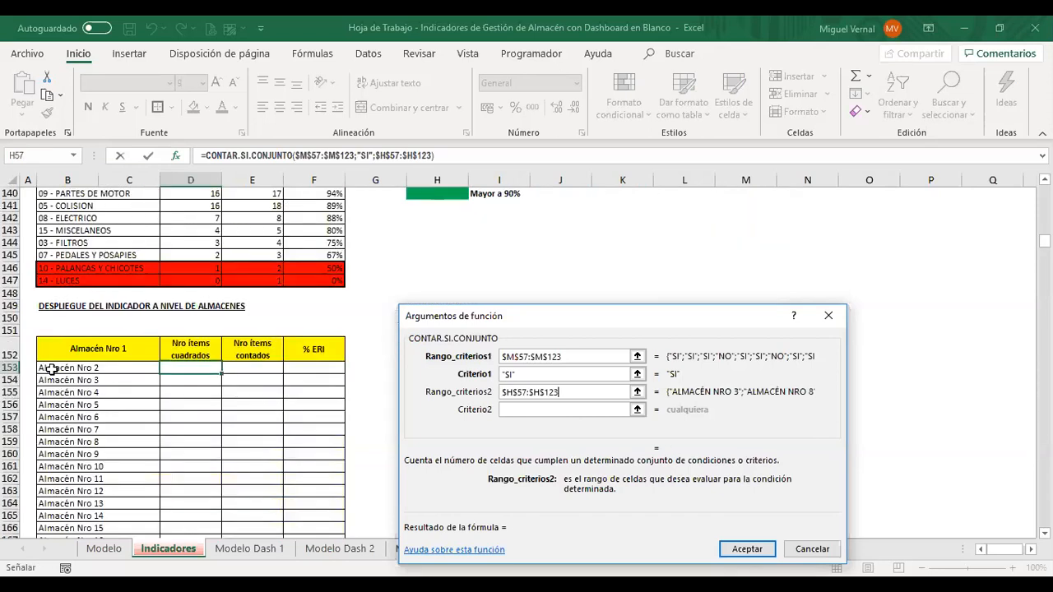
pyautogui.press('Tab')
pyautogui.click(156, 373)
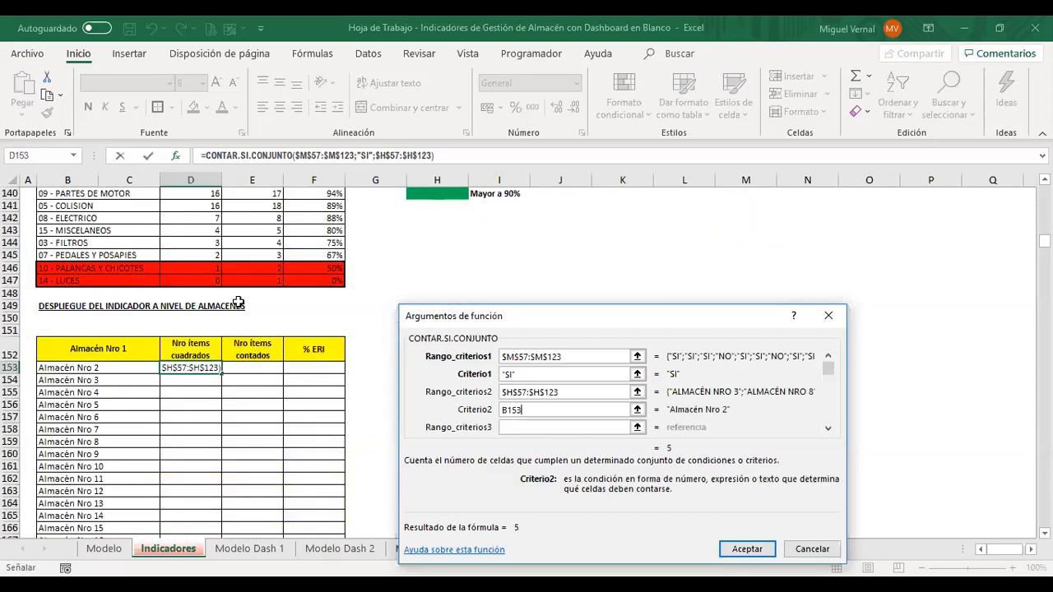
pyautogui.press('Return')
# Step: Copy the matched-items formula from D153 down to D171, the end of the warehouse table
pyautogui.moveTo(222, 261); pyautogui.dragTo(197, 480)
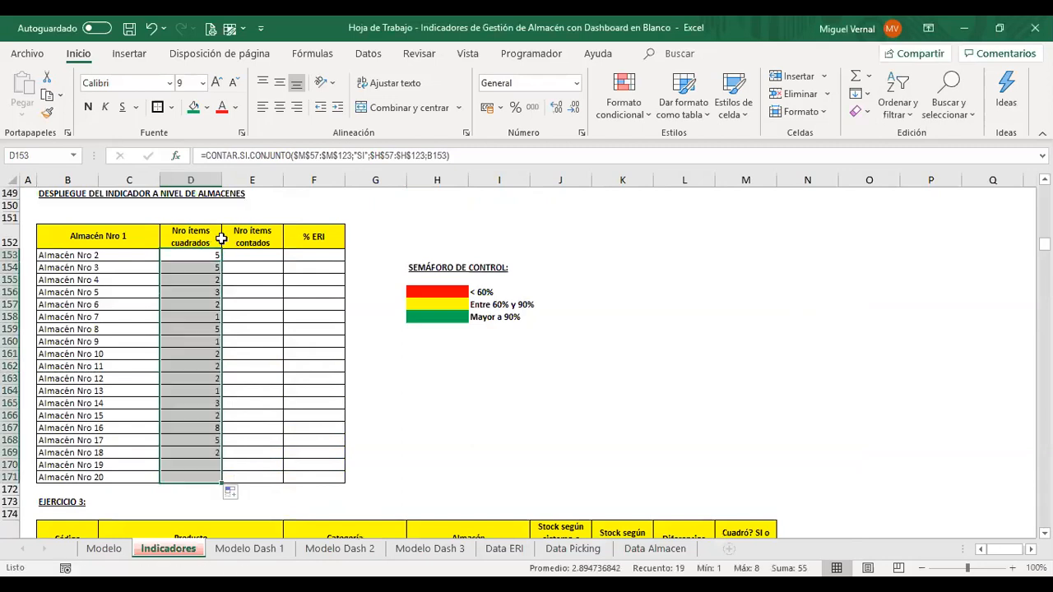
pyautogui.scroll(4, 222, 292)
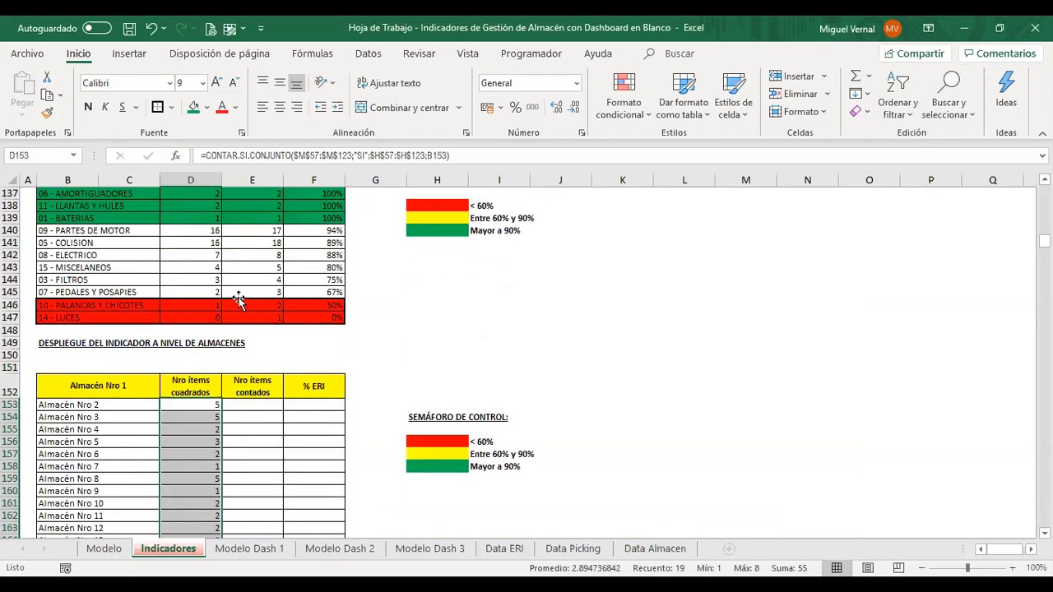
pyautogui.scroll(-3, 240, 300)
# Step: Start a CONTAR.SI.CONJUNTO formula in E153 with the absolute range $H$57:$H$123 as the first criteria range
pyautogui.press('Right')
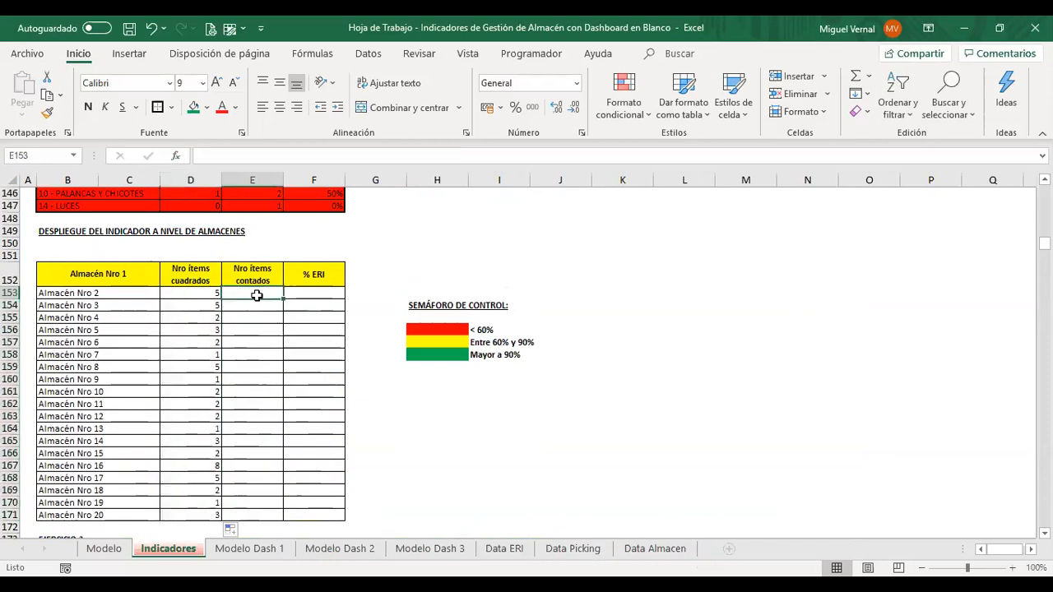
pyautogui.press('Left')
pyautogui.press('Right')
pyautogui.doubleClick(543, 402)
pyautogui.scroll(4, 400, 240)
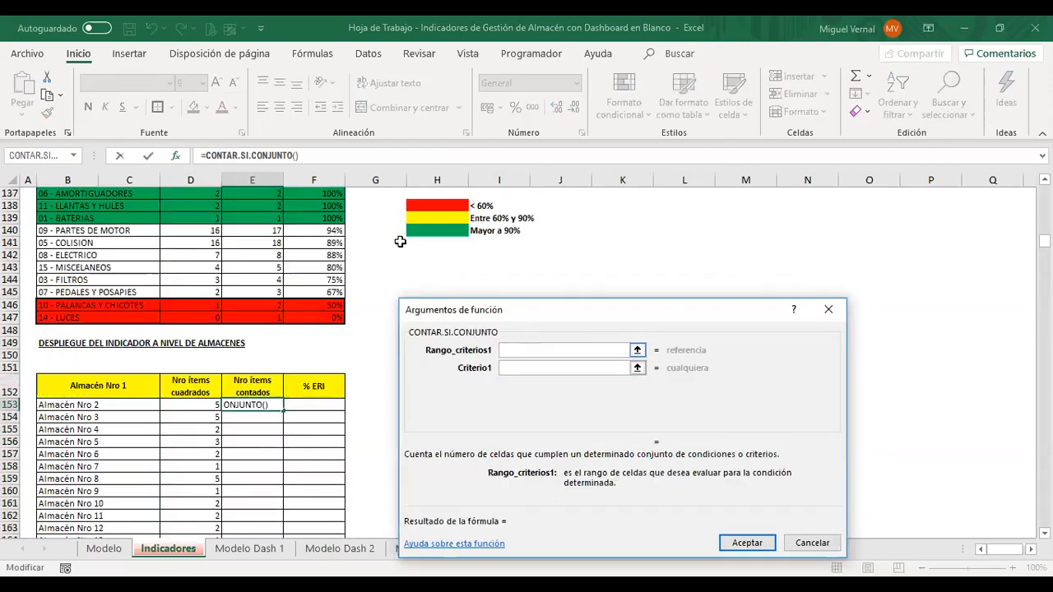
pyautogui.scroll(6, 442, 226)
pyautogui.click(442, 229)
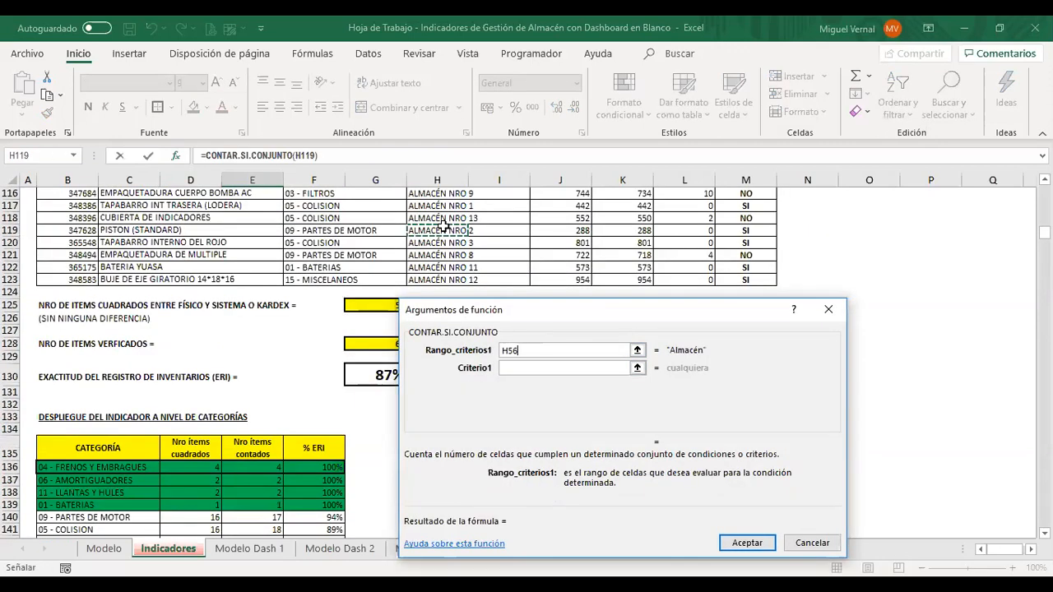
pyautogui.scroll(9, 442, 226)
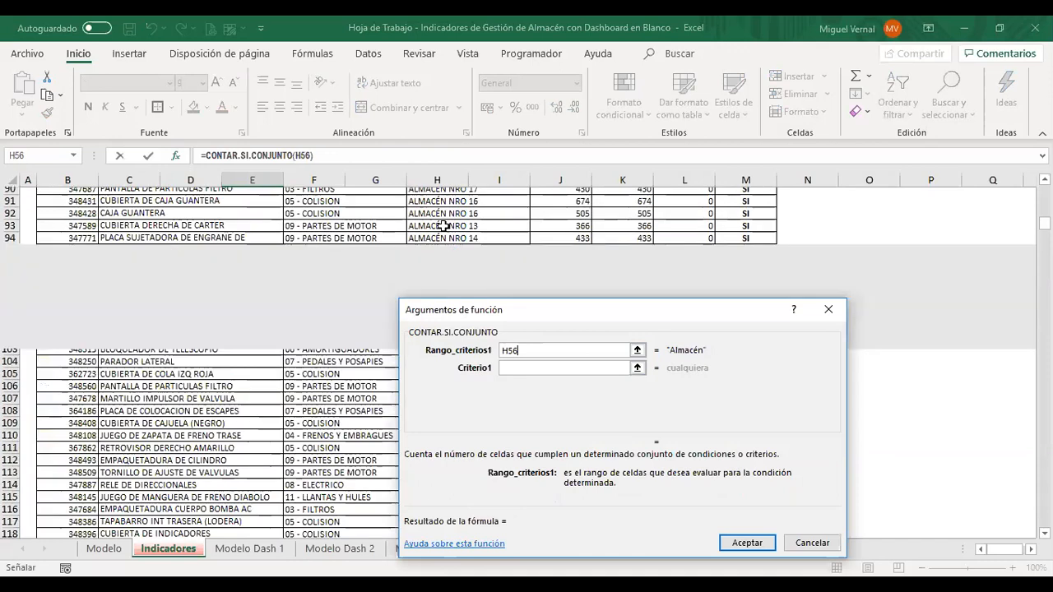
pyautogui.scroll(4, 442, 226)
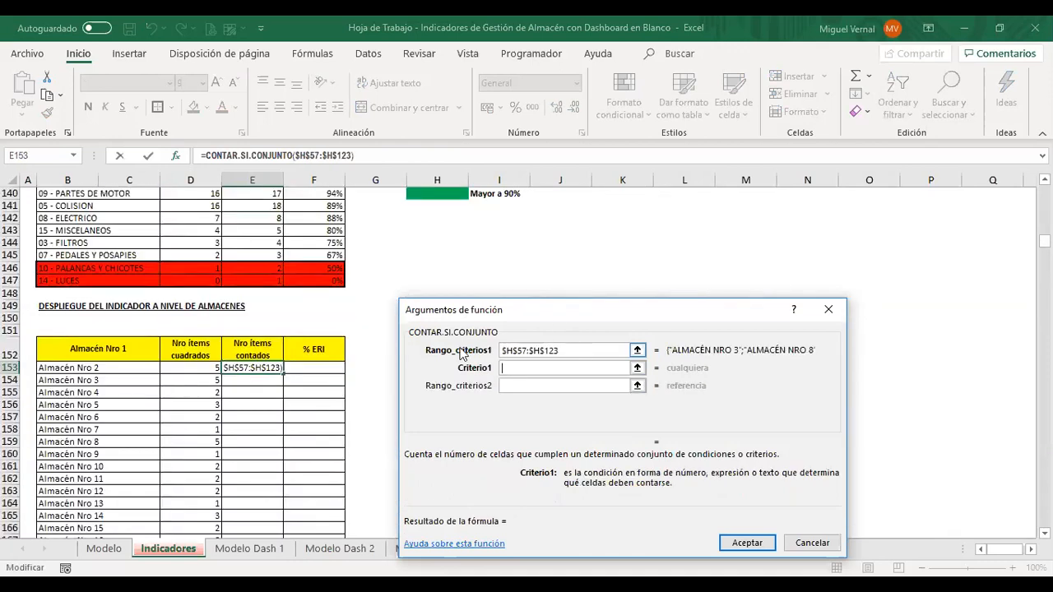
pyautogui.moveTo(561, 351); pyautogui.dragTo(430, 351)
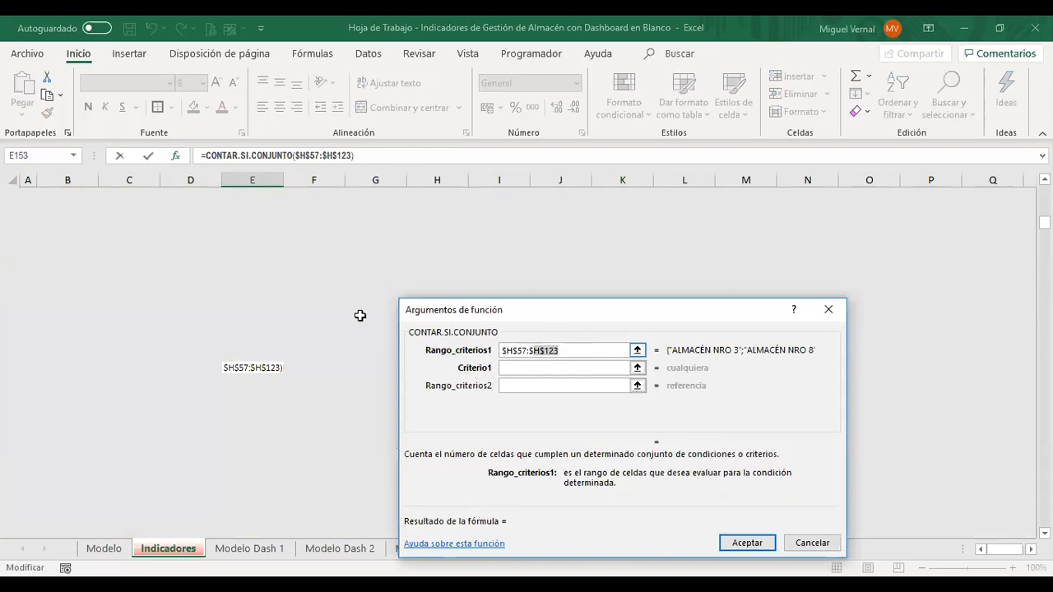
# Step: Complete the E153 formula with B153 as its criterion and copy it down to E171
pyautogui.press('Tab')
pyautogui.scroll(-6, 360, 316)
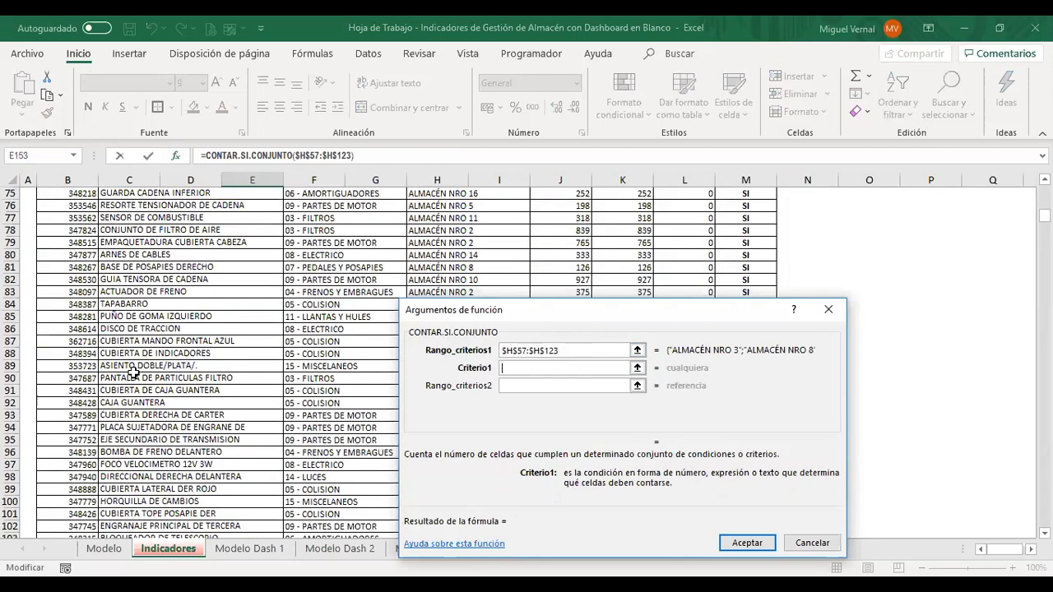
pyautogui.scroll(-20, 54, 355)
pyautogui.click(55, 355)
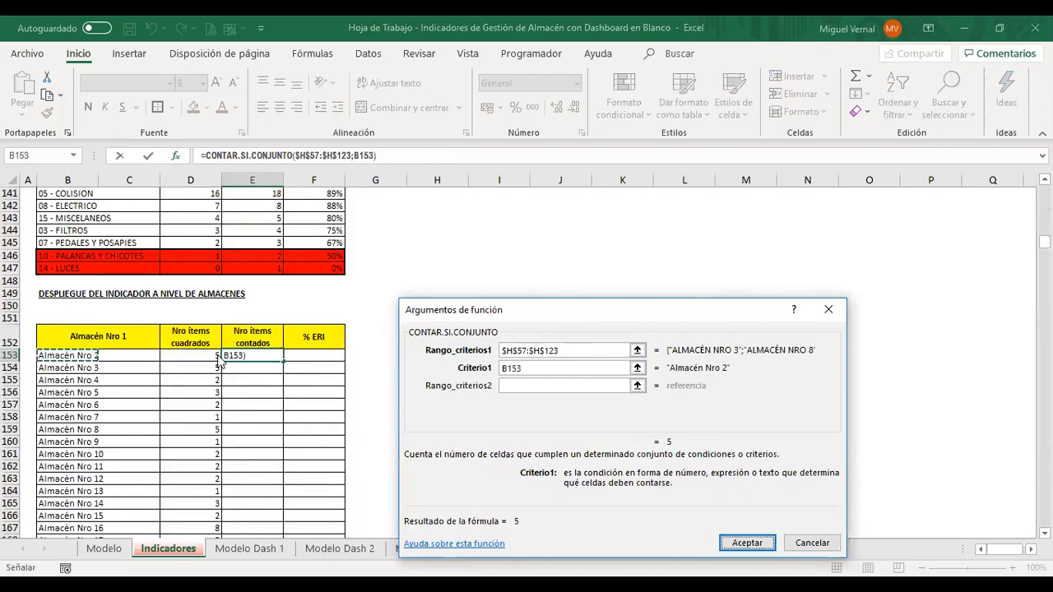
pyautogui.click(747, 543)
pyautogui.moveTo(275, 457); pyautogui.dragTo(259, 514)
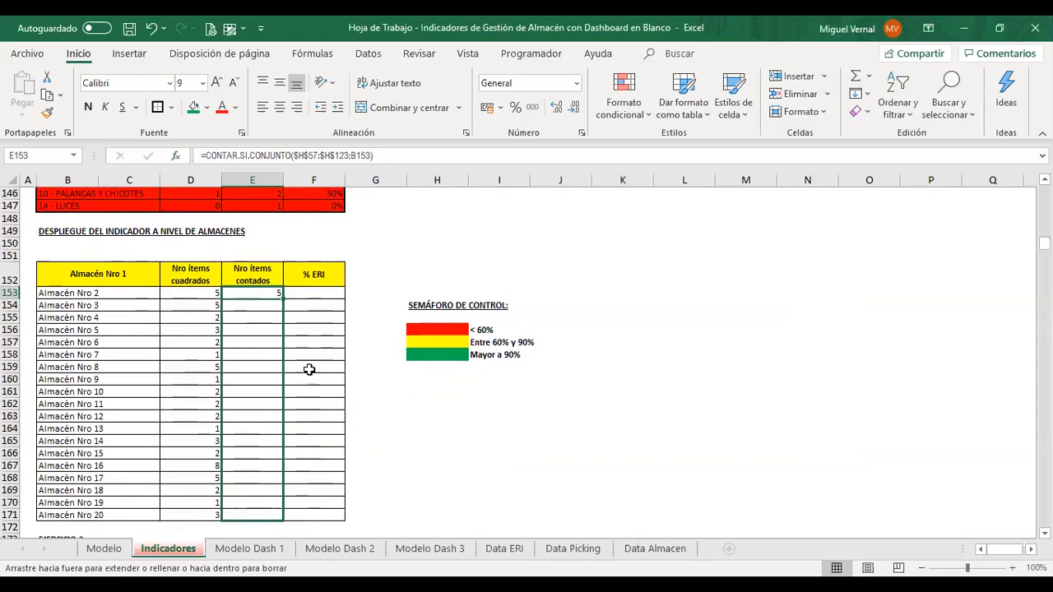
# Step: Calculate the % ERI in F153 as =D153/E153 and copy it down to F171
pyautogui.click(311, 296)
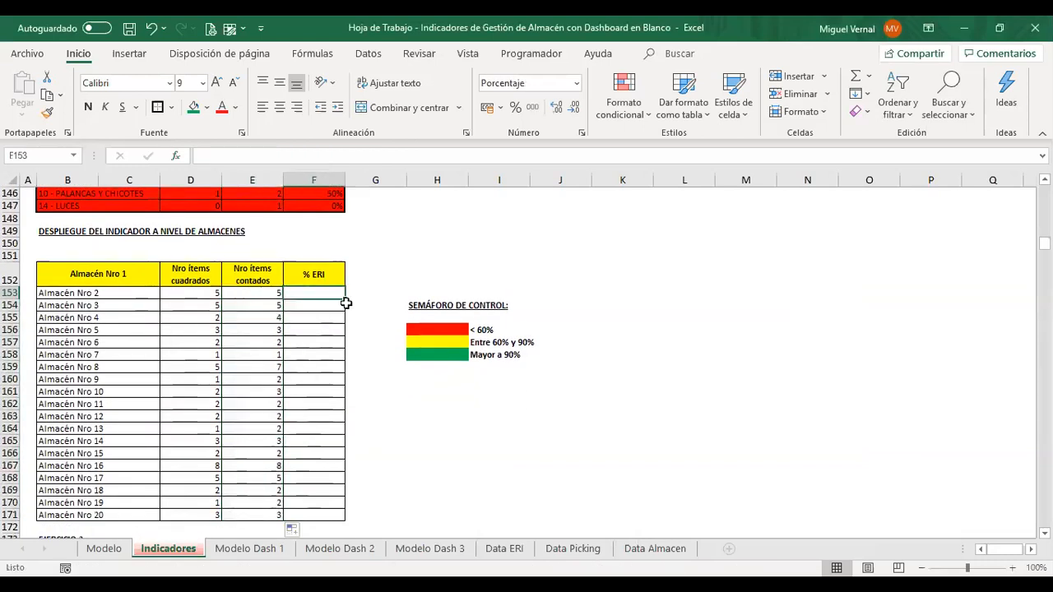
pyautogui.write('=')
pyautogui.press('Left')
pyautogui.press('Left')
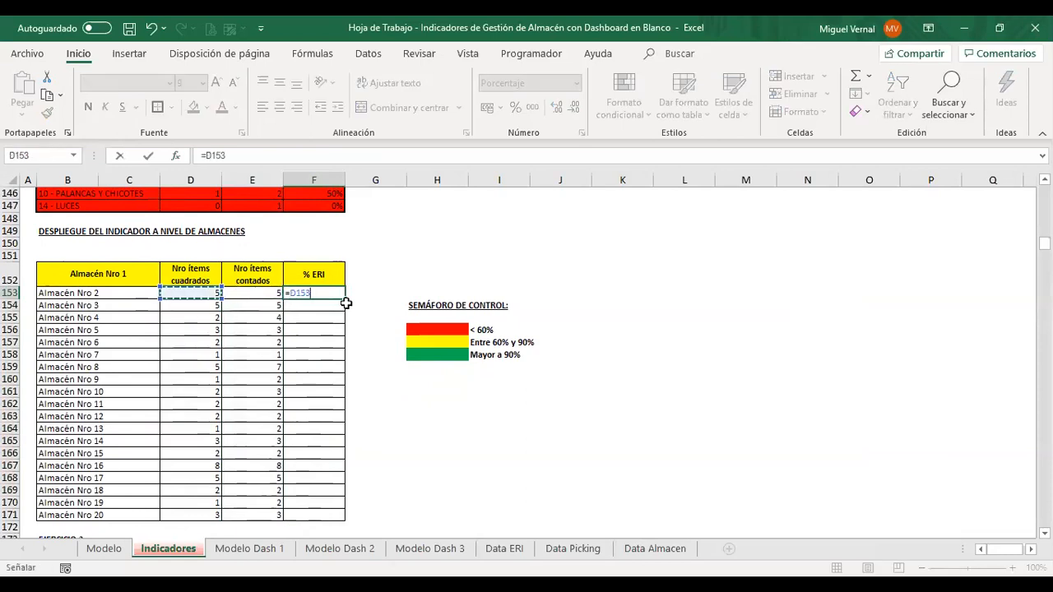
pyautogui.write('/')
pyautogui.press('Left')
pyautogui.press('Return')
pyautogui.press('Up')
pyautogui.moveTo(350, 300); pyautogui.dragTo(329, 517)
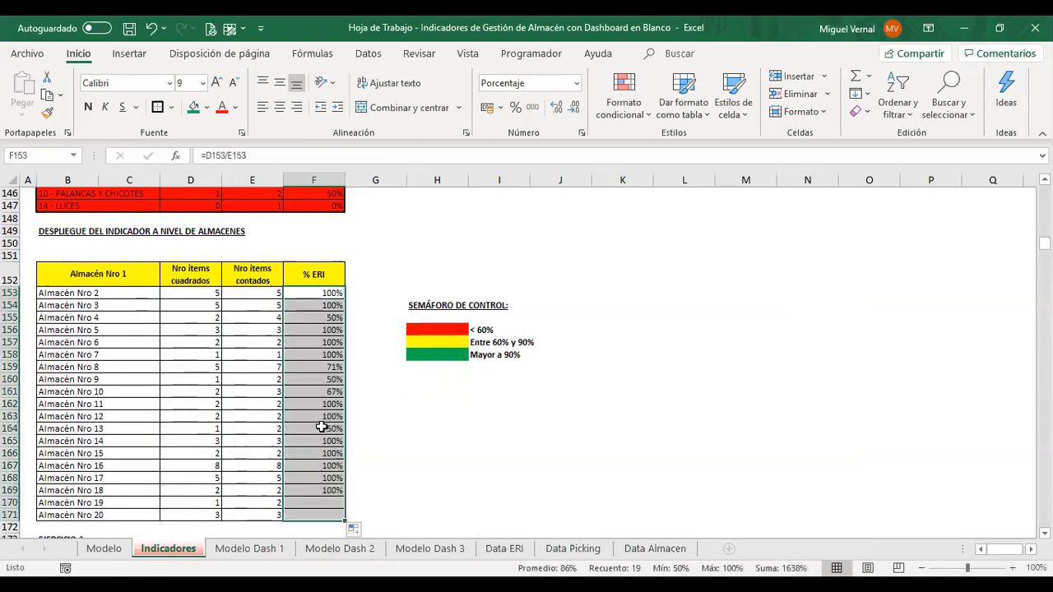
# Step: Set up a sort of the warehouse rows B153:F171 by Columna F, De mayor a menor
pyautogui.click(64, 292)
pyautogui.moveTo(64, 292); pyautogui.dragTo(305, 526)
pyautogui.moveTo(64, 293); pyautogui.dragTo(296, 517)
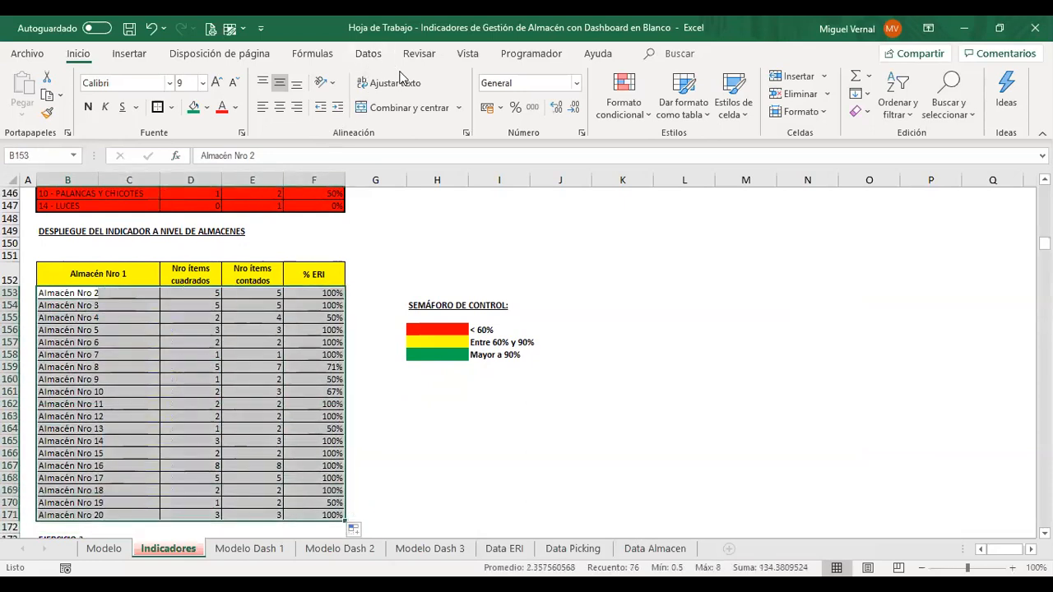
pyautogui.click(368, 54)
pyautogui.click(497, 90)
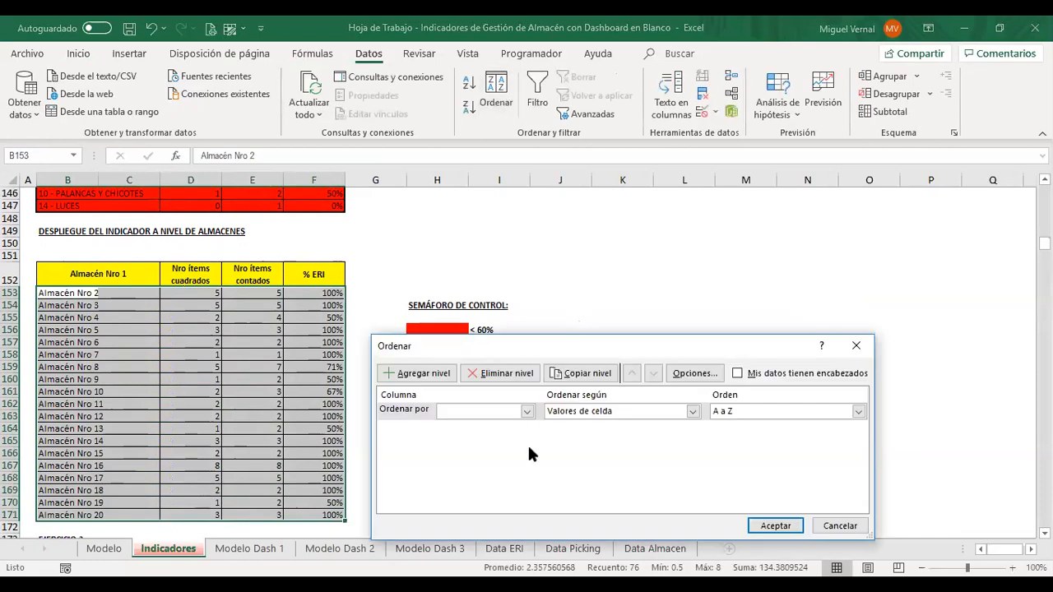
pyautogui.click(527, 412)
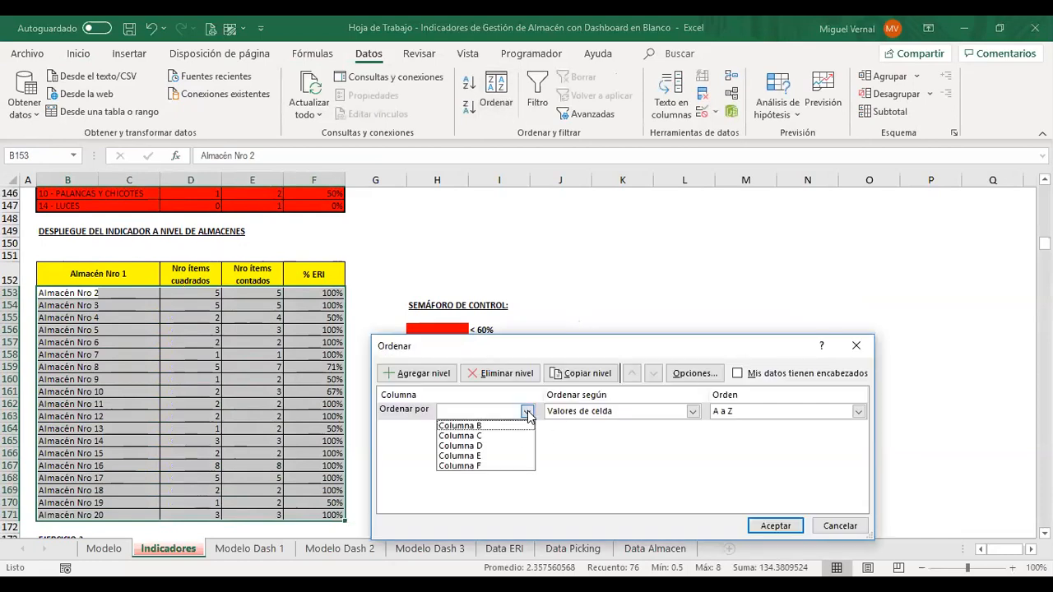
pyautogui.click(476, 467)
pyautogui.click(858, 411)
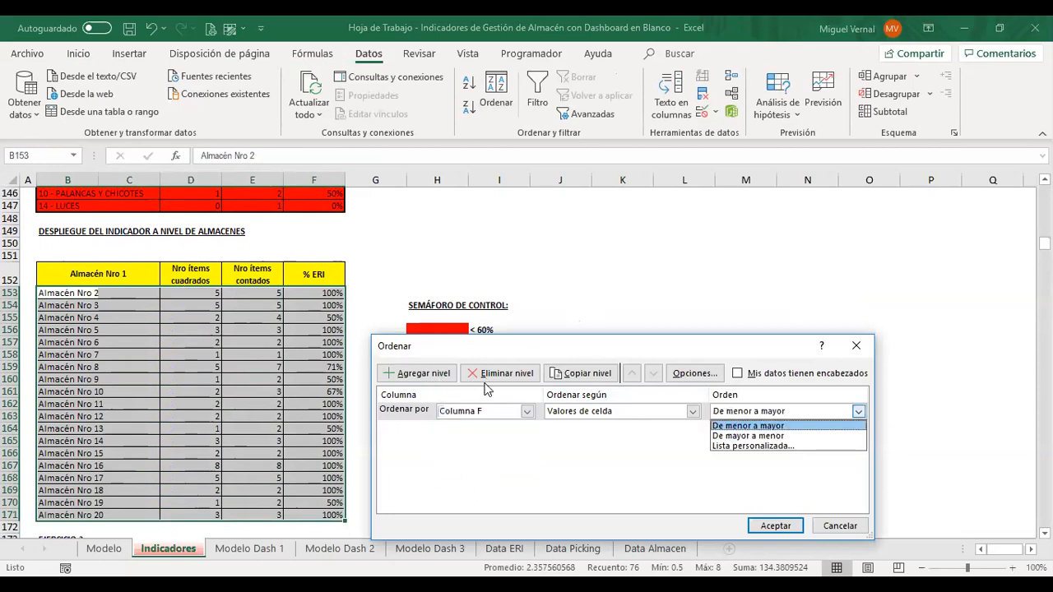
pyautogui.click(748, 436)
# Step: Add a second sort level by Columna E, De mayor a menor, and apply the sort
pyautogui.click(418, 374)
pyautogui.click(493, 428)
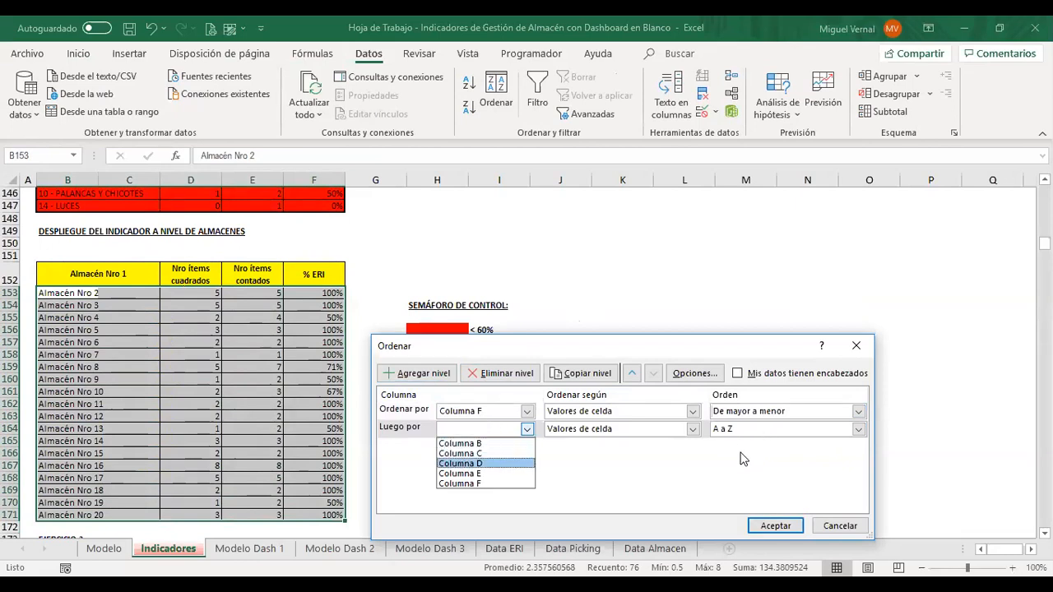
pyautogui.click(467, 474)
pyautogui.click(764, 430)
pyautogui.press('Return')
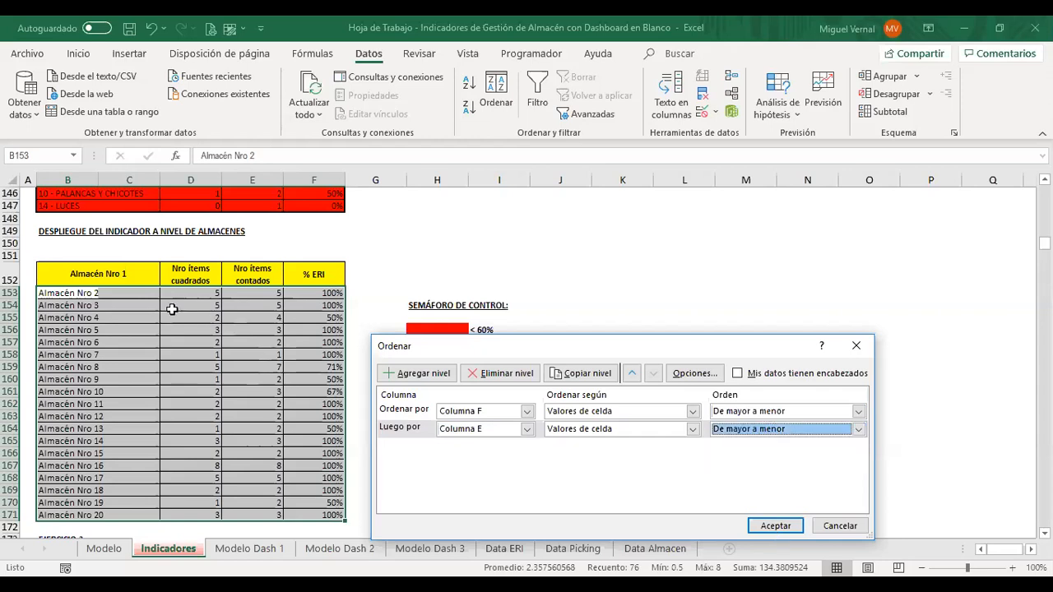
pyautogui.press('Return')
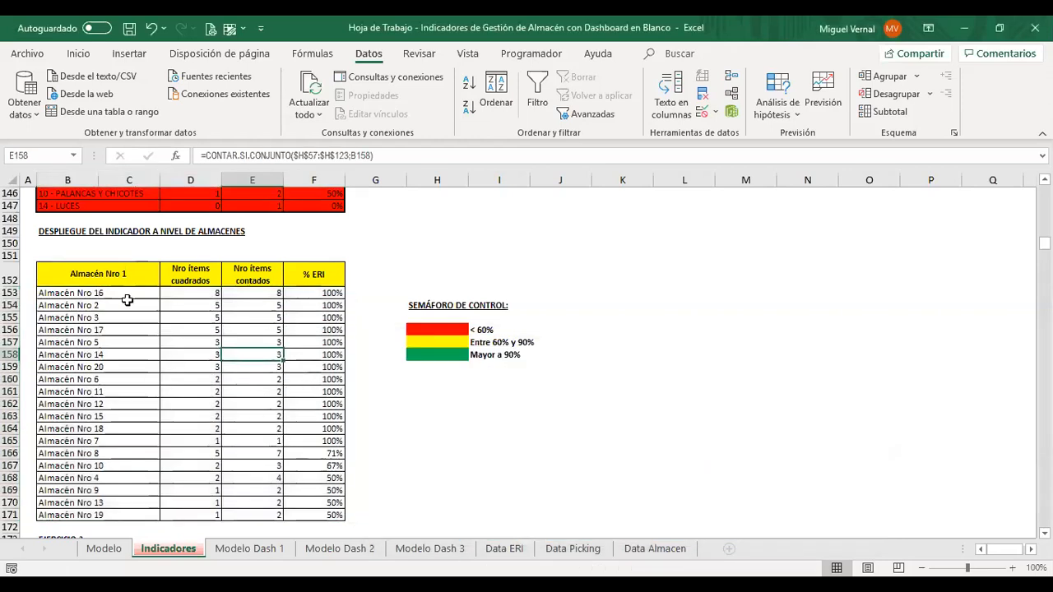
# Step: Fill the first warehouse row, Almacén Nro 16 in B153:F153, with green
pyautogui.moveTo(68, 294); pyautogui.dragTo(334, 294)
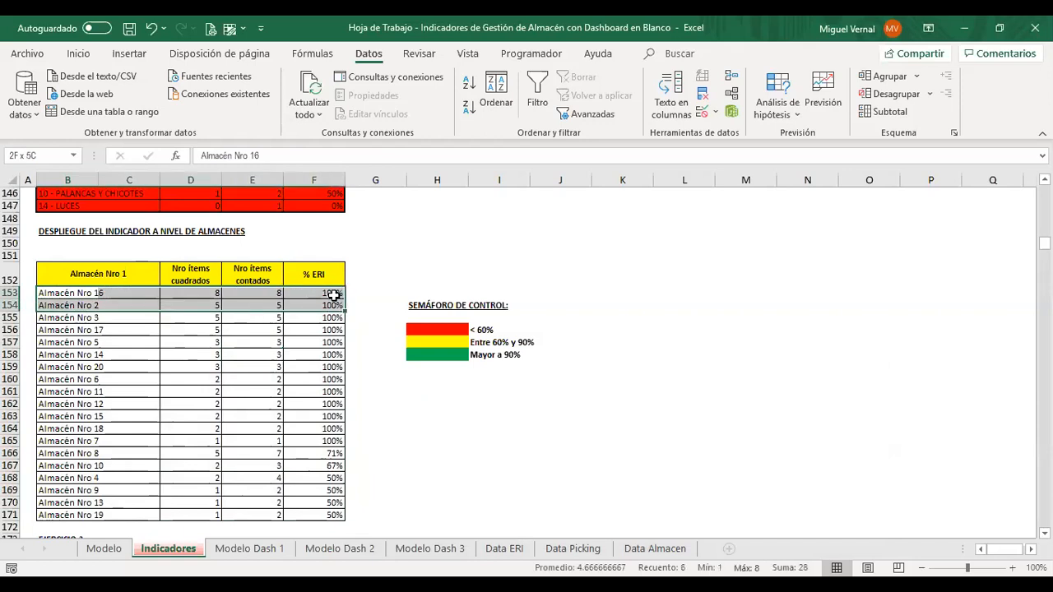
pyautogui.click(78, 53)
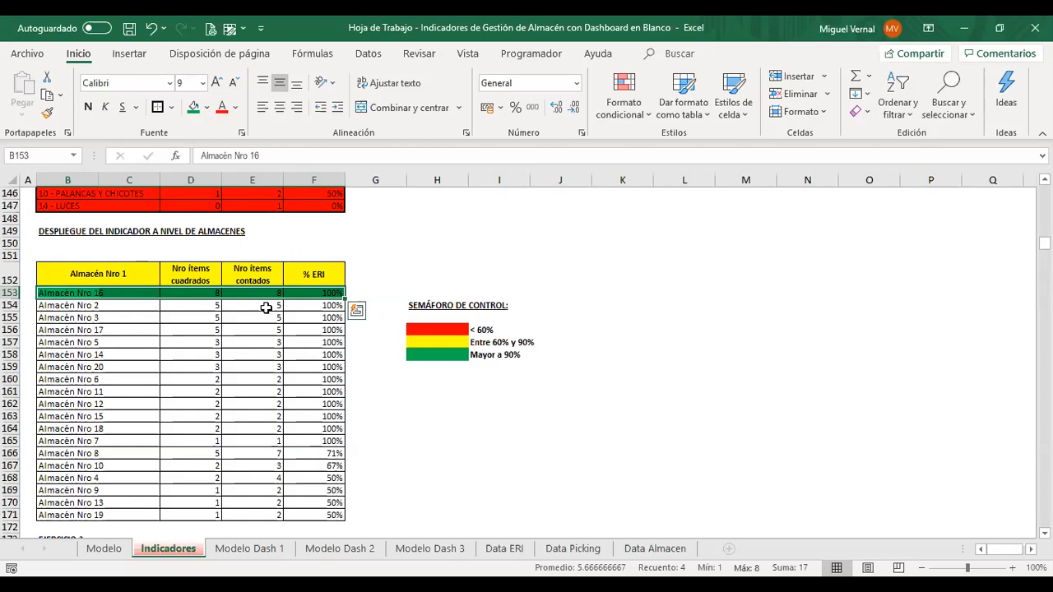
pyautogui.click(64, 294)
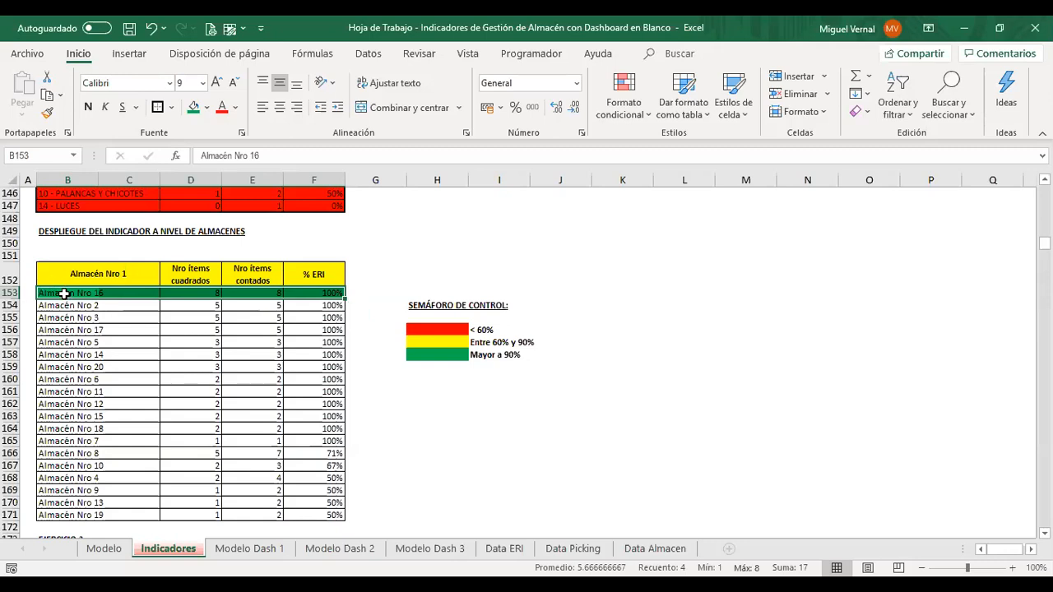
pyautogui.moveTo(330, 302); pyautogui.dragTo(333, 298)
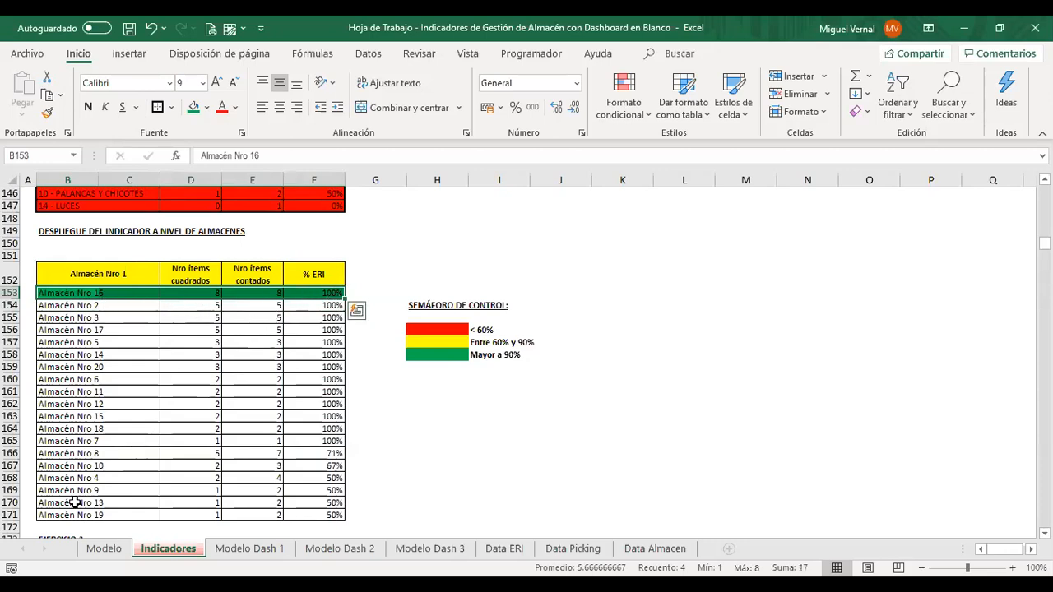
# Step: Select the lowest-scoring warehouse rows, B166:F171, to examine their ERI values
pyautogui.moveTo(76, 502); pyautogui.dragTo(317, 522)
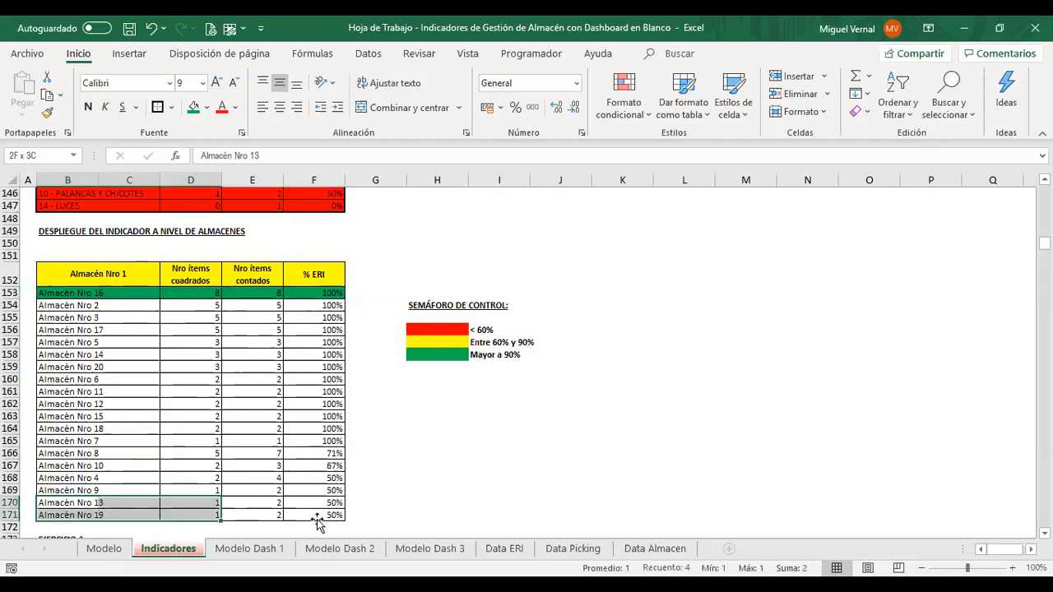
pyautogui.moveTo(80, 453); pyautogui.dragTo(316, 515)
pyautogui.moveTo(320, 468); pyautogui.dragTo(320, 468)
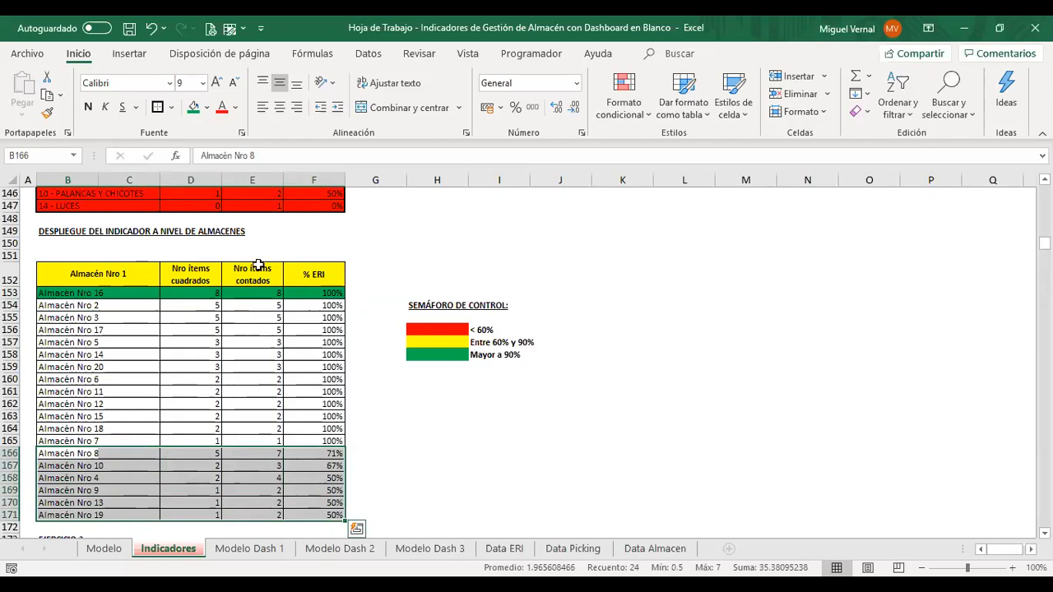
# Step: Examine the arguments of the CONTAR.SI.CONJUNTO formula in D153 against the Ejercicio 2 stock table
pyautogui.click(189, 293)
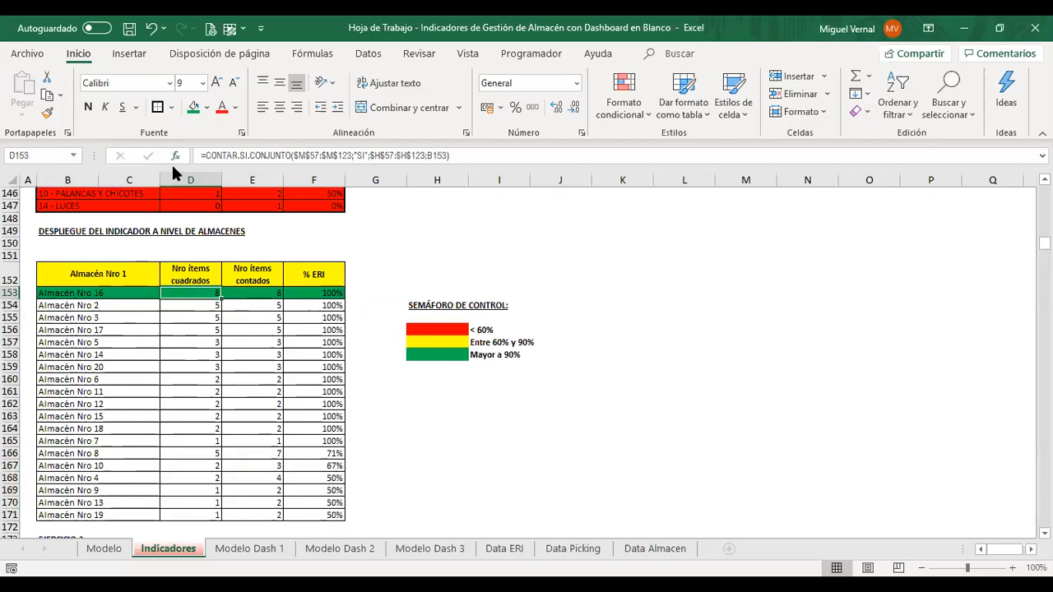
pyautogui.click(176, 156)
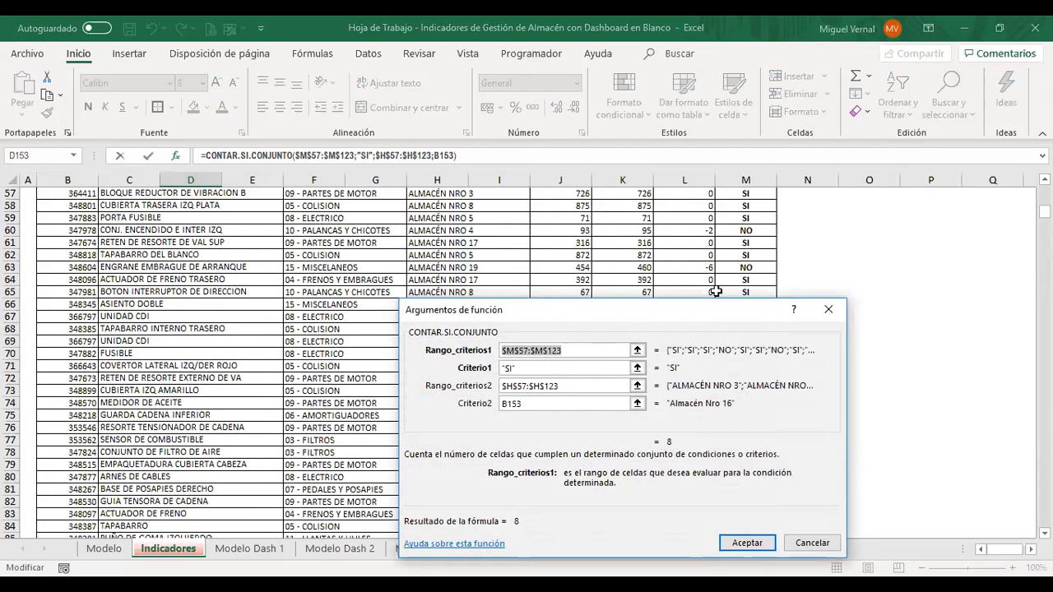
pyautogui.press('Tab')
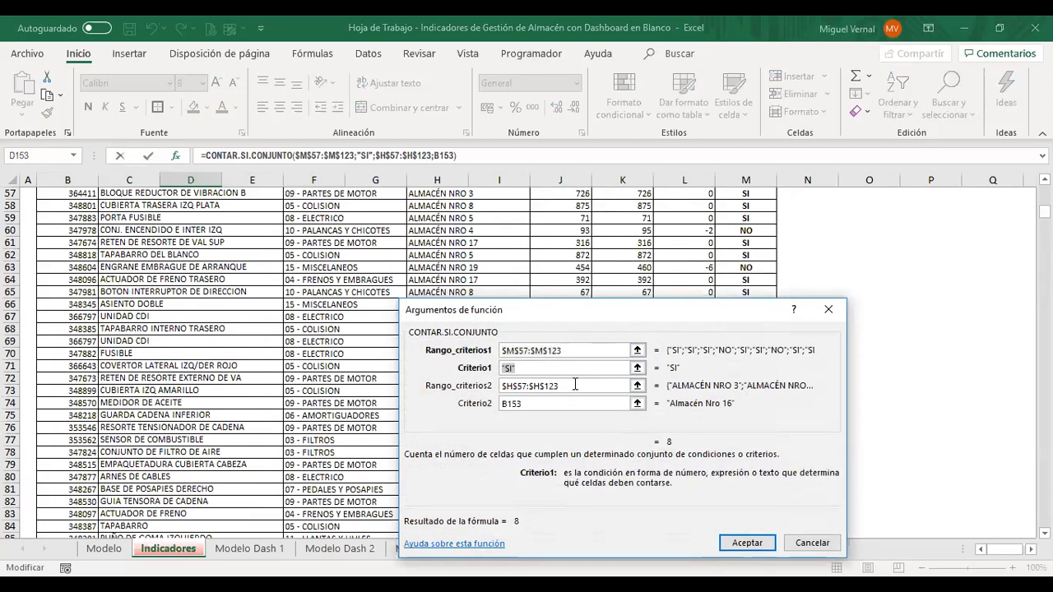
pyautogui.press('Tab')
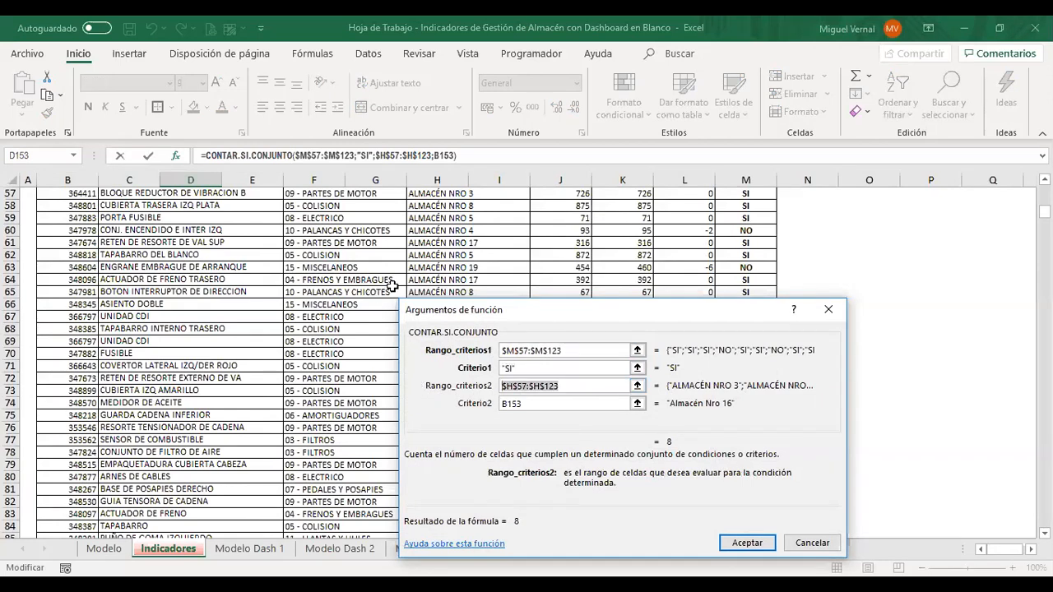
pyautogui.scroll(1, 413, 272)
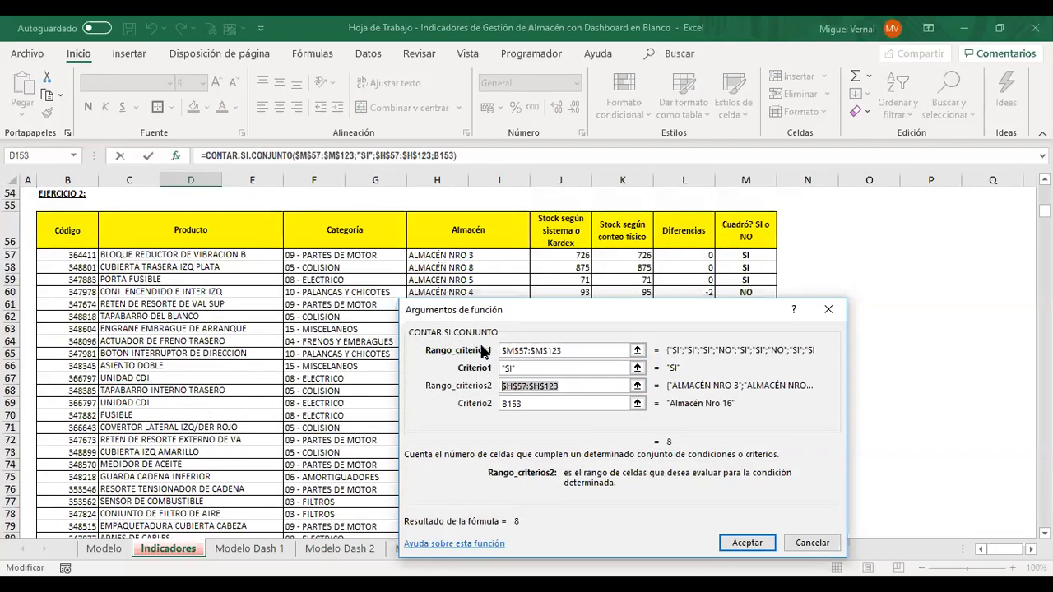
pyautogui.click(746, 543)
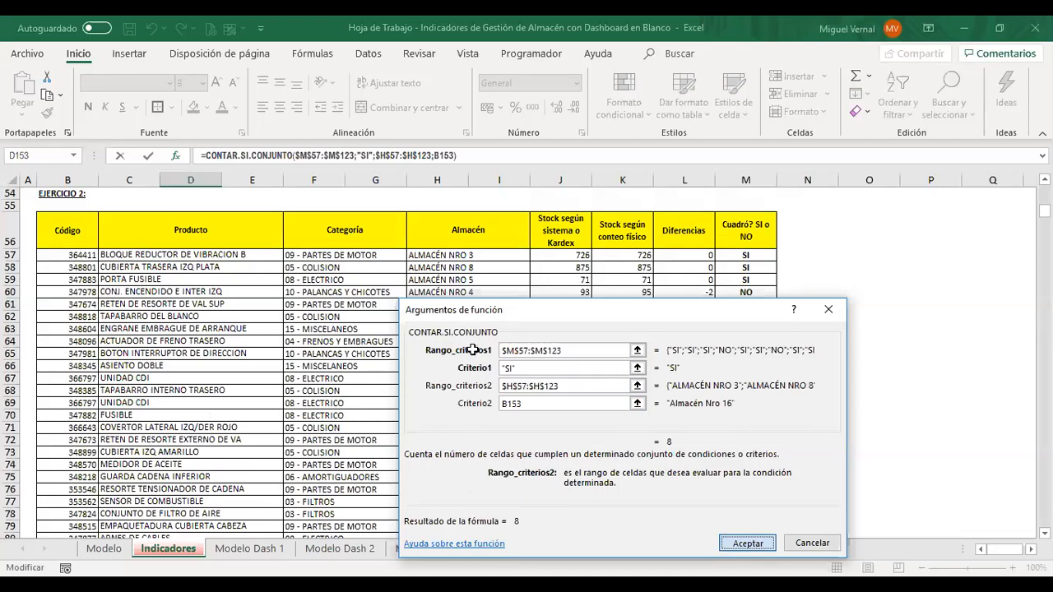
pyautogui.scroll(-4, 370, 312)
pyautogui.scroll(-2, 214, 249)
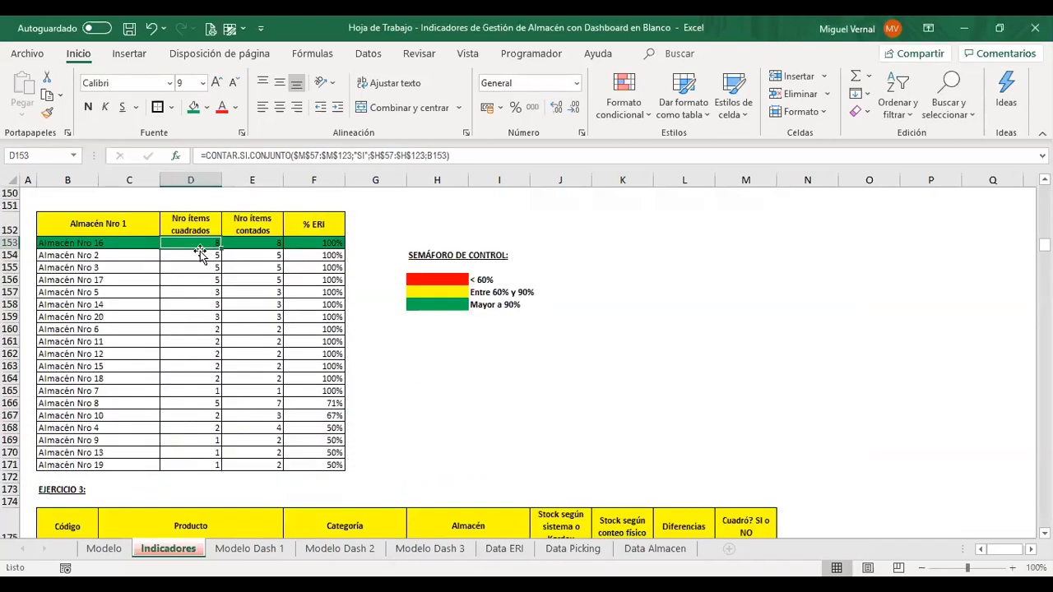
pyautogui.click(251, 304)
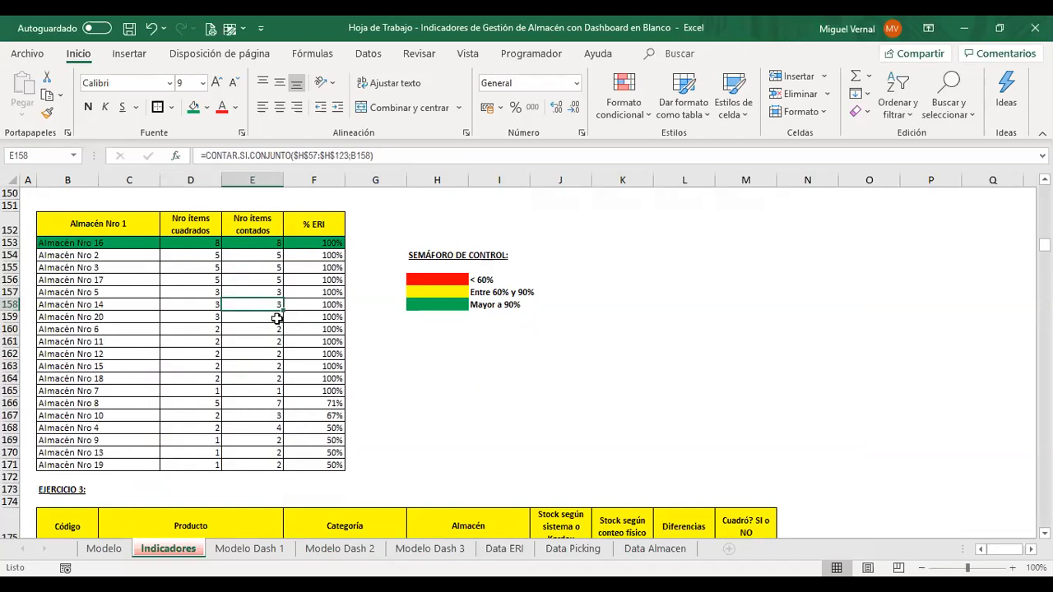
pyautogui.click(403, 366)
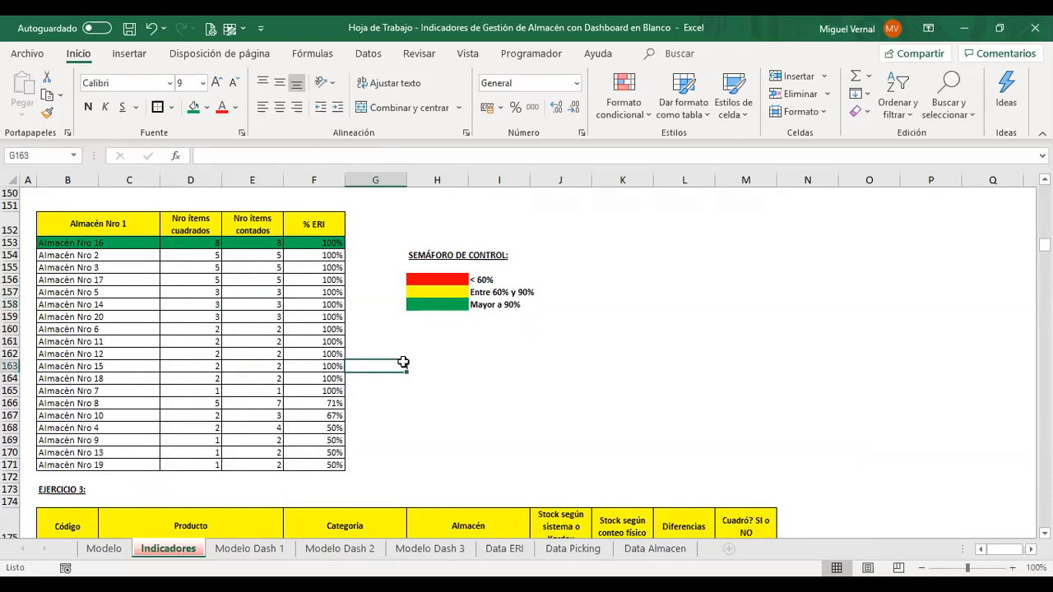
pyautogui.hotkey('ctrl', 'Home')
pyautogui.scroll(5, 214, 308)
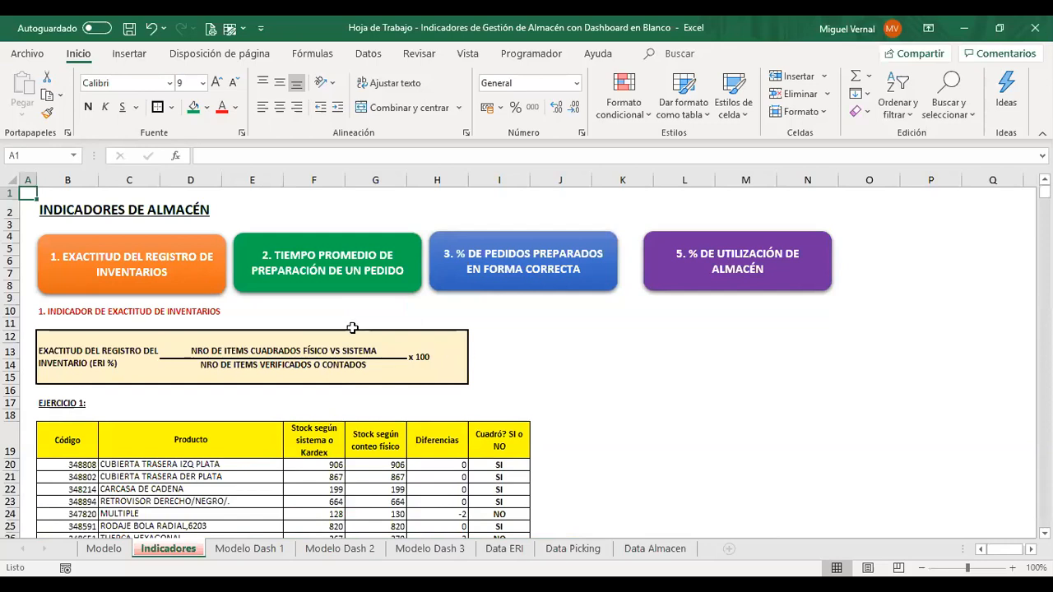
pyautogui.scroll(-8, 352, 329)
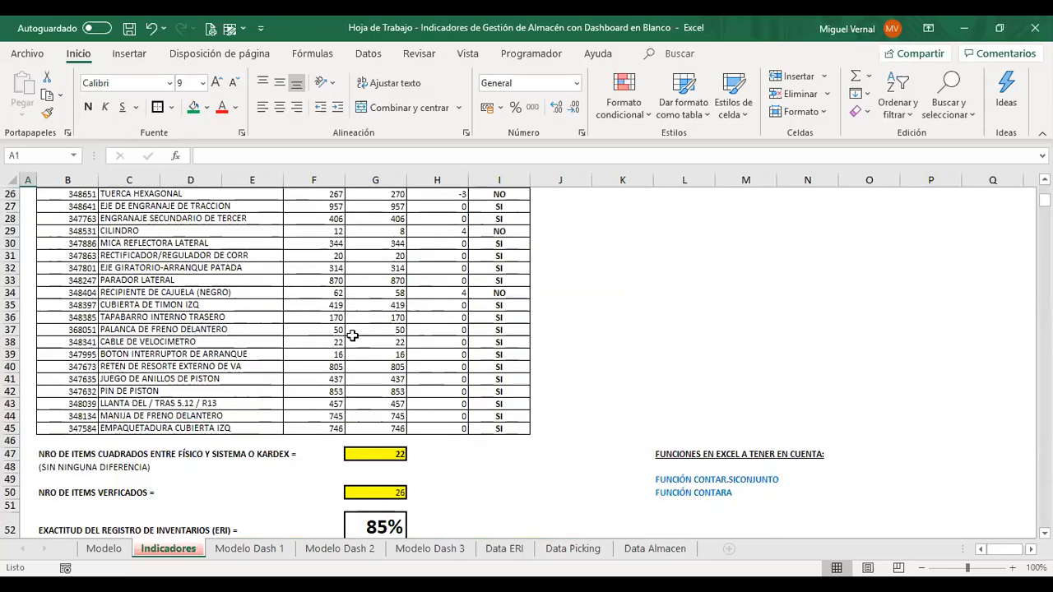
pyautogui.scroll(-20, 352, 335)
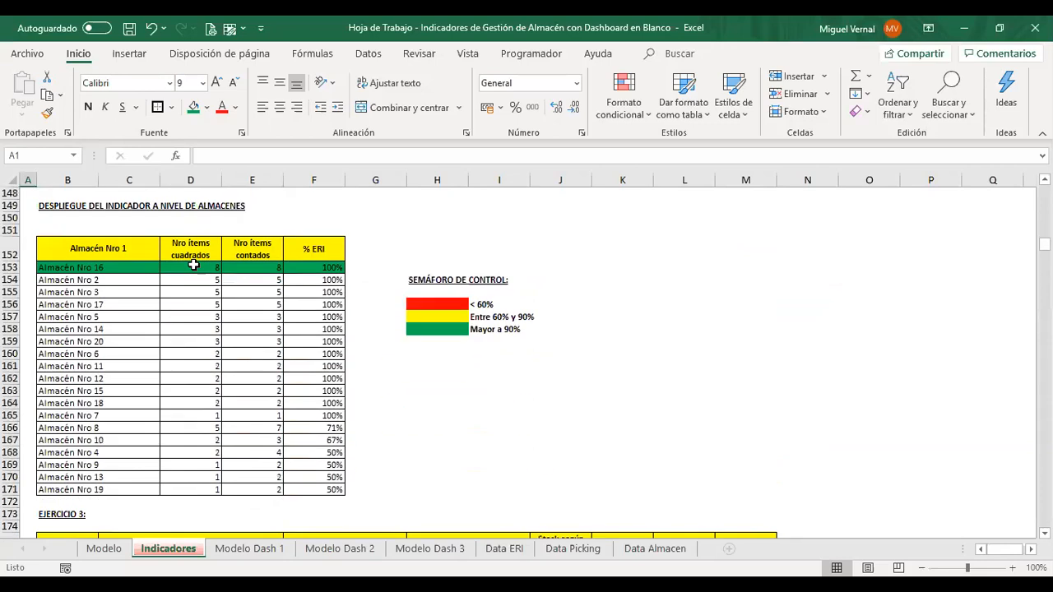
# Step: Recheck the ranges and criteria in D153's formula against the Ejercicio 2 data, and cancel the edit
pyautogui.click(194, 267)
pyautogui.press('F2')
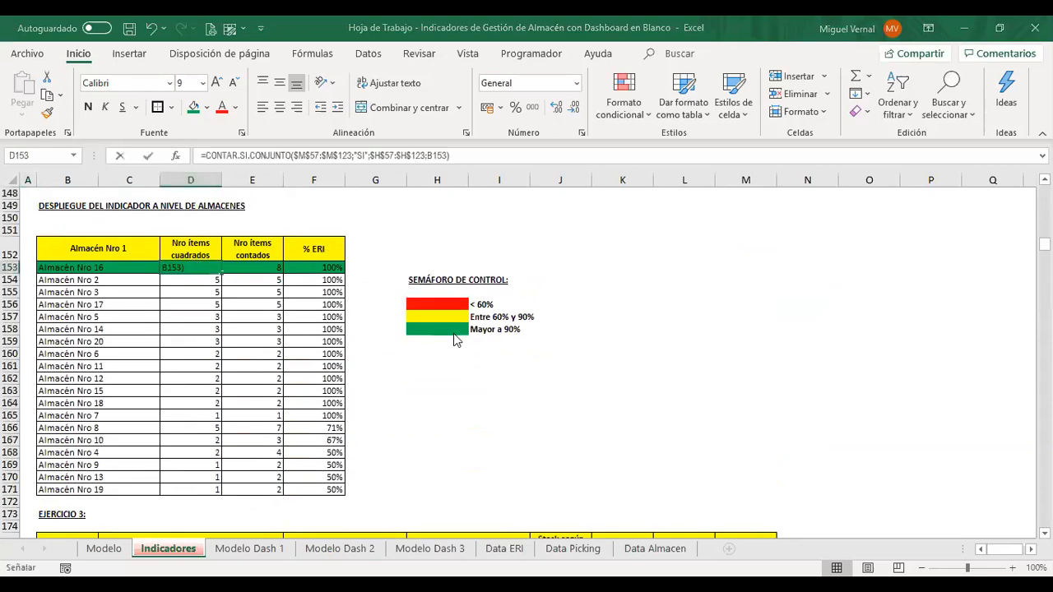
pyautogui.scroll(14, 486, 375)
pyautogui.scroll(15, 561, 368)
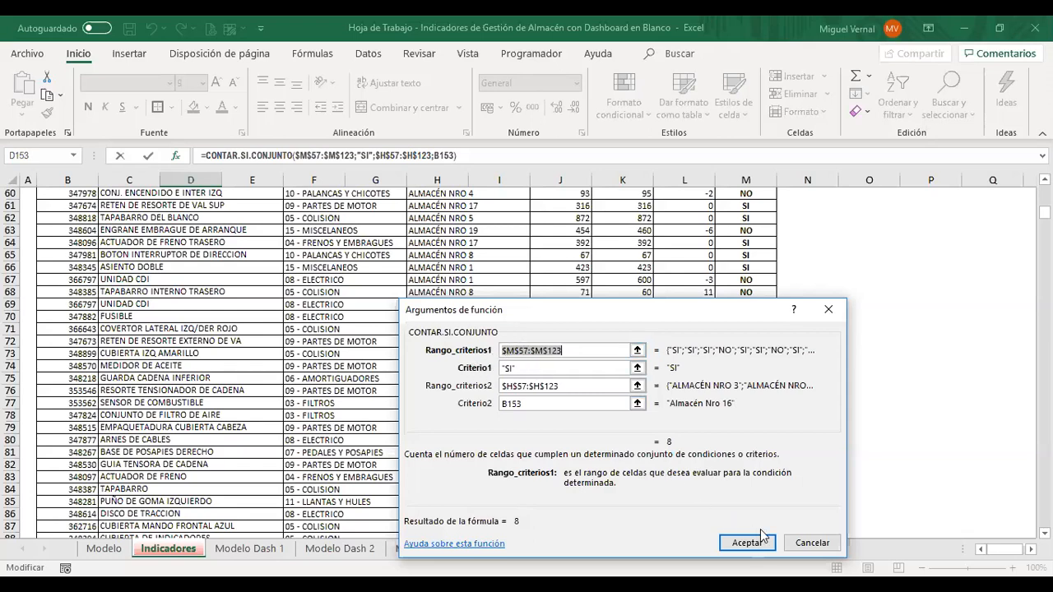
pyautogui.click(816, 549)
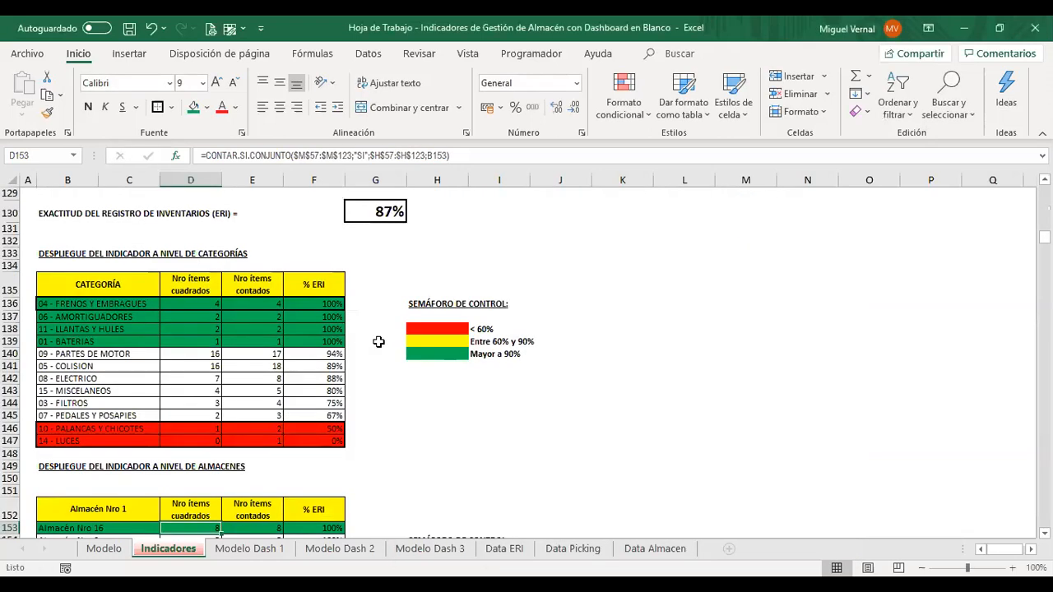
# Step: Go to the section 2. TIEMPO PROMEDIO DE PREPARACIÓN DE UN PEDIDO and its Ejercicio 4 table
pyautogui.click(378, 342)
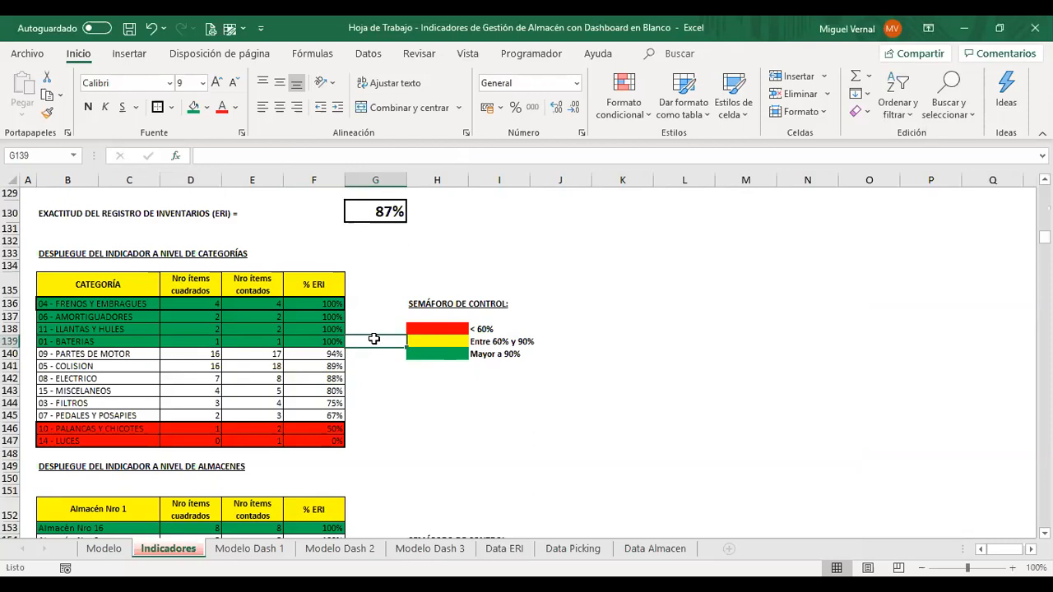
pyautogui.hotkey('ctrl', 'Home')
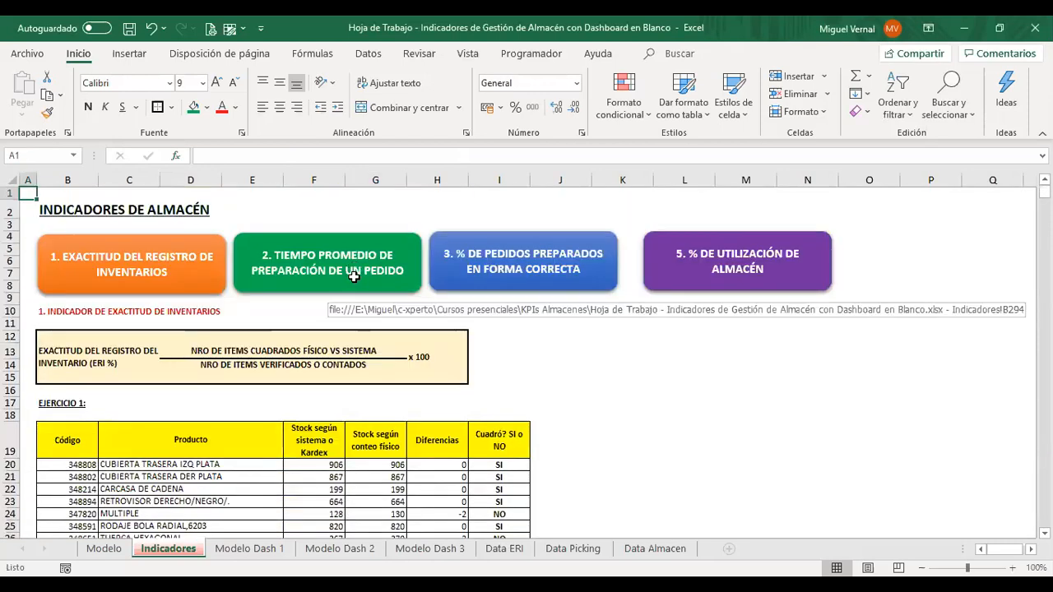
pyautogui.click(354, 277)
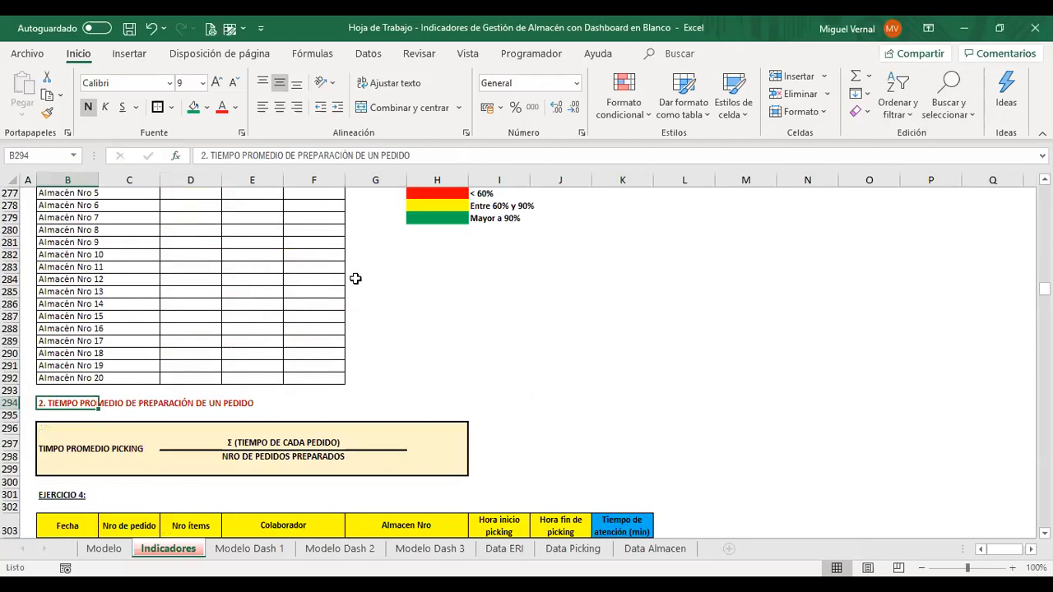
pyautogui.scroll(-3, 355, 278)
pyautogui.scroll(-2, 355, 279)
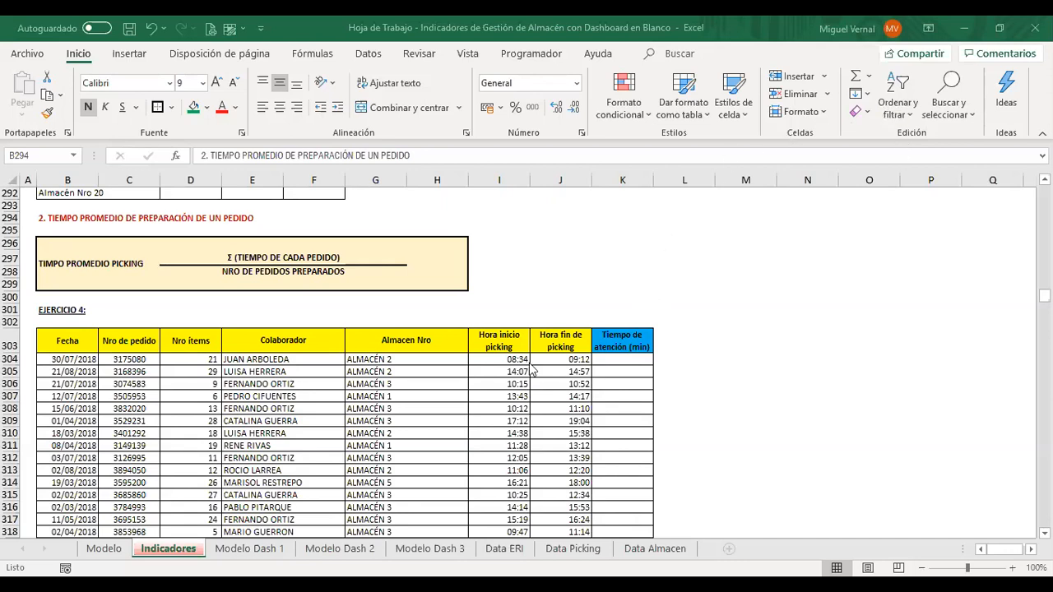
# Step: Insert the HORA function from the Todo category into K304, the first Tiempo de atención (min) cell
pyautogui.click(620, 358)
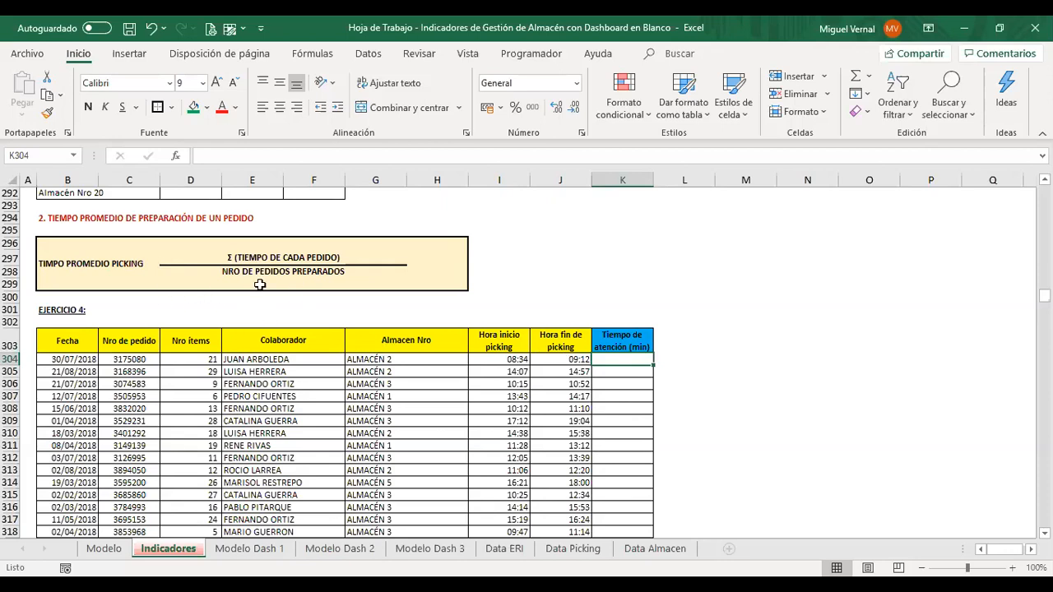
pyautogui.scroll(-1, 513, 276)
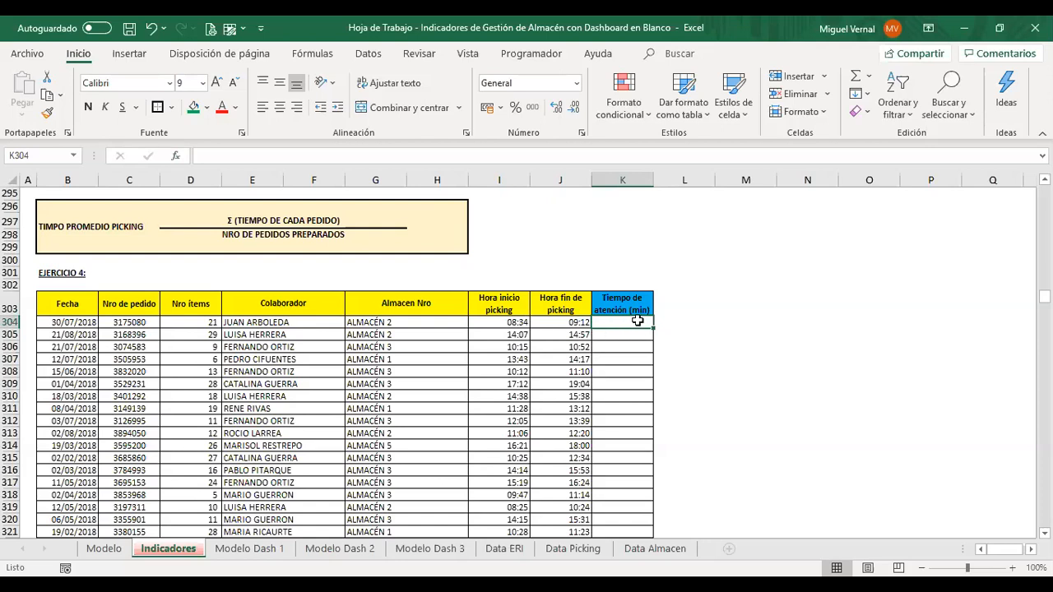
pyautogui.click(175, 156)
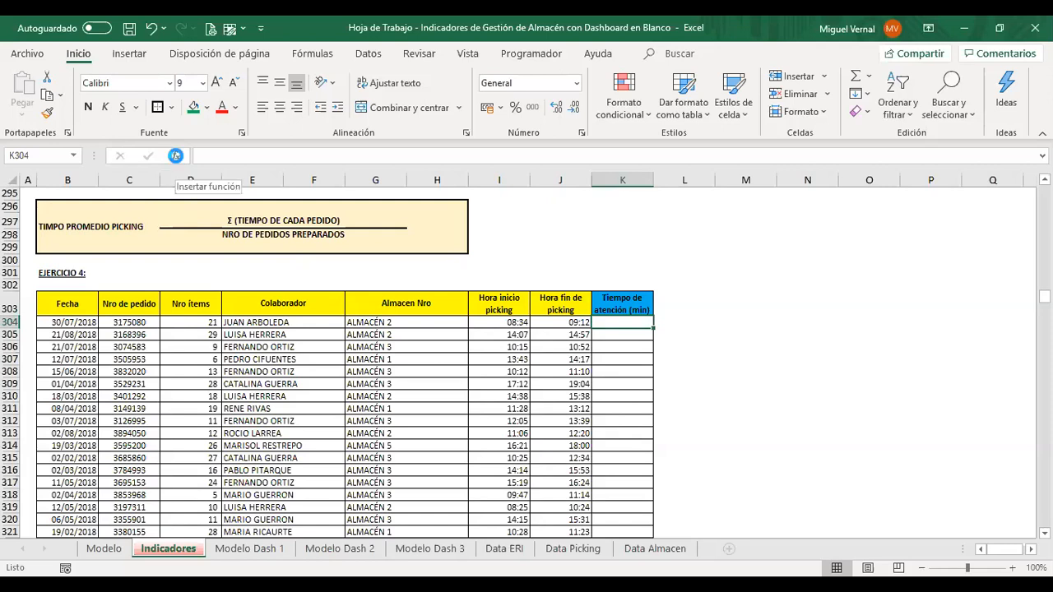
pyautogui.click(623, 367)
pyautogui.click(592, 391)
pyautogui.click(491, 425)
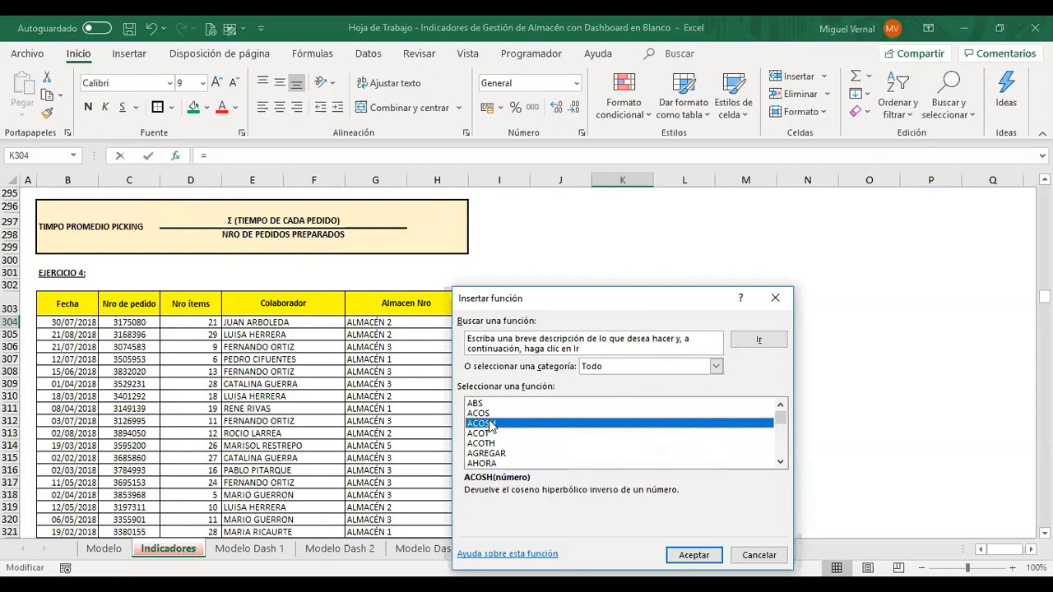
pyautogui.write('hora')
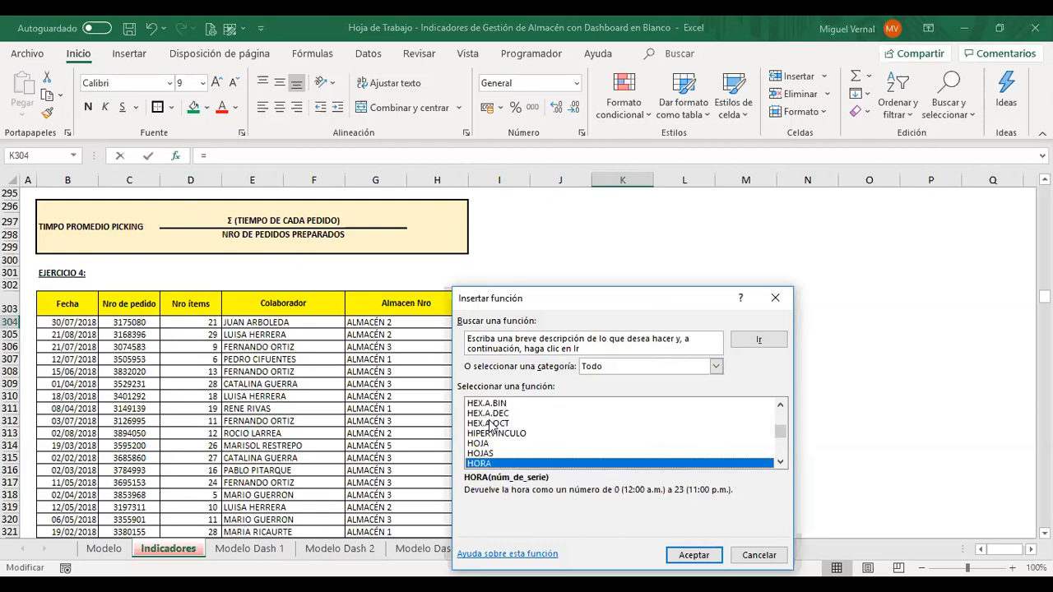
pyautogui.press('Return')
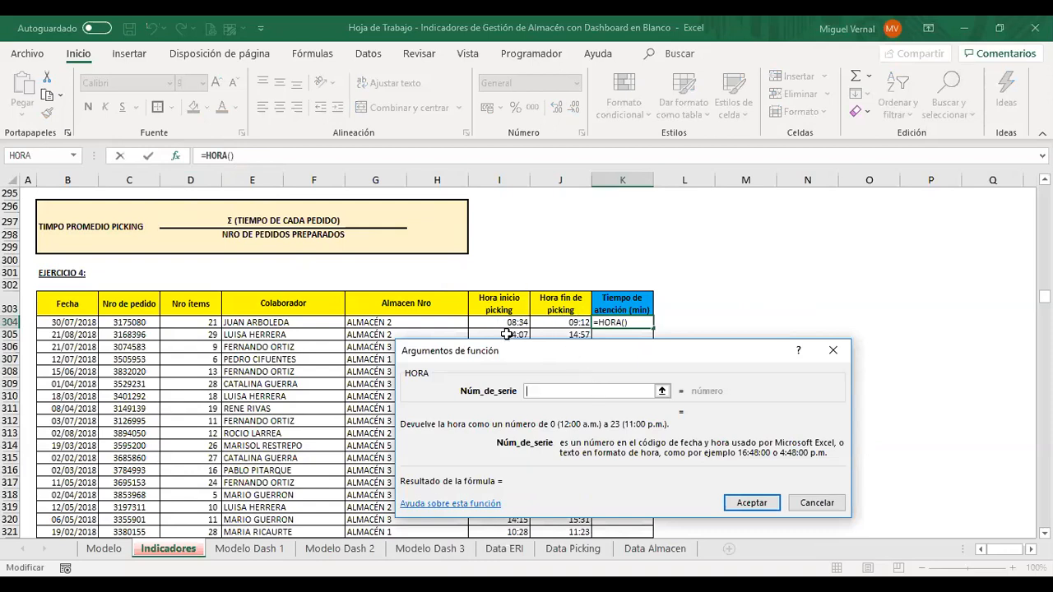
# Step: Set the HORA argument to J304-I304, picking end time minus start time, and multiply the function by 60
pyautogui.click(562, 322)
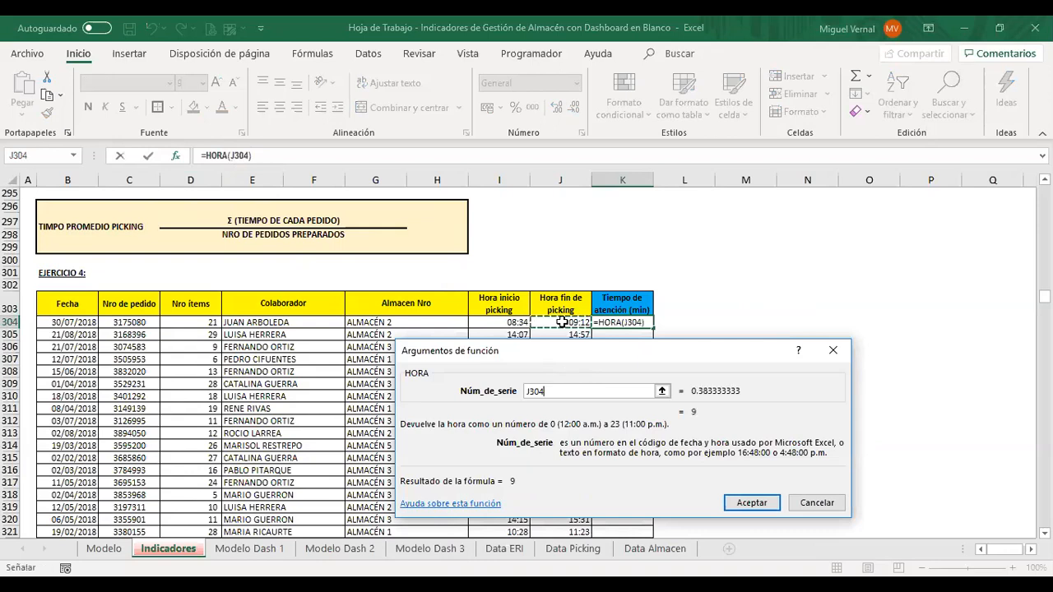
pyautogui.write('-')
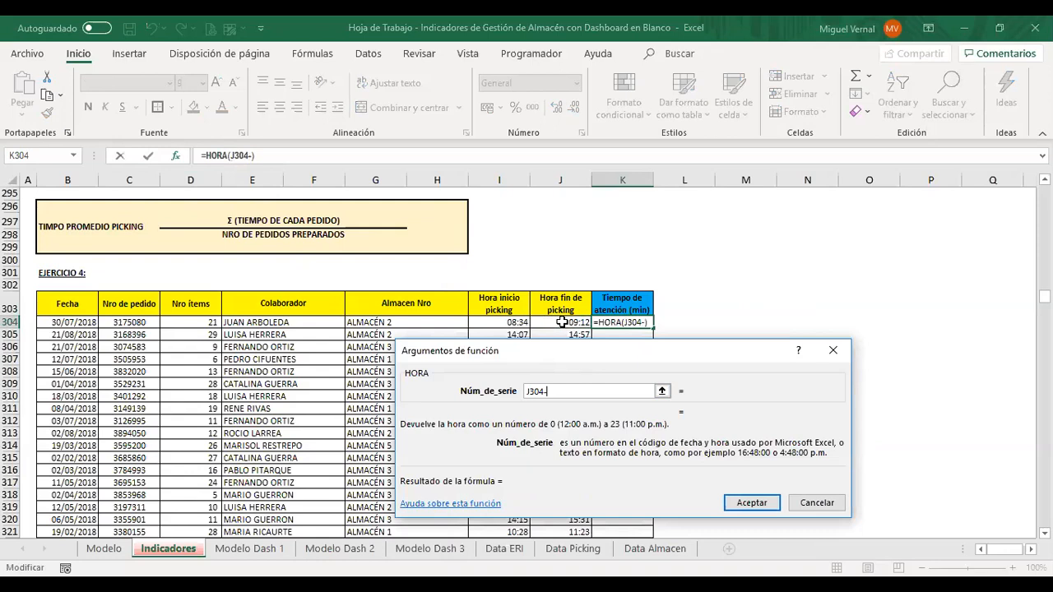
pyautogui.click(514, 321)
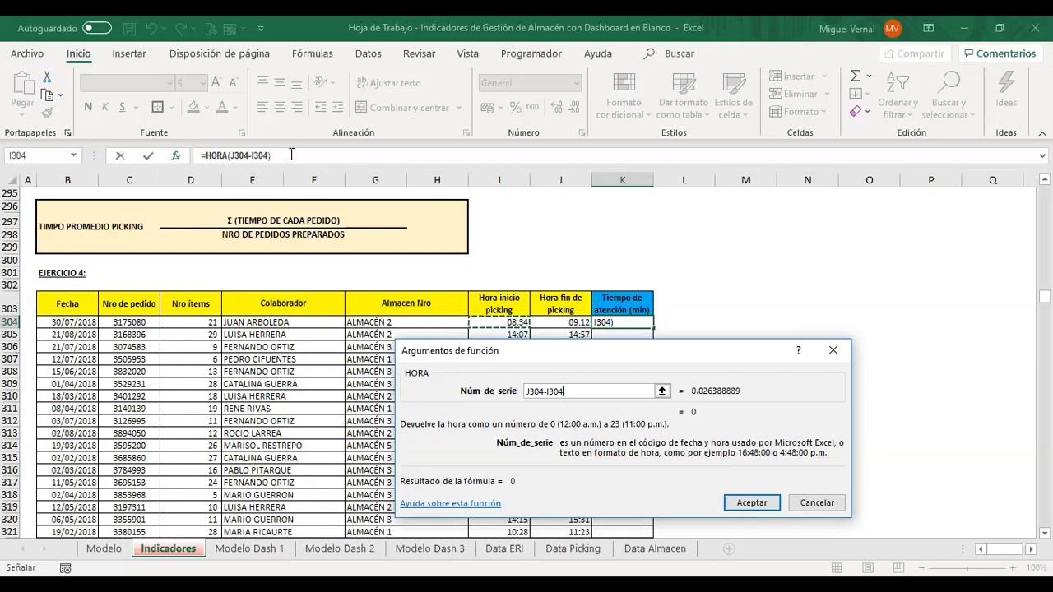
pyautogui.click(259, 155)
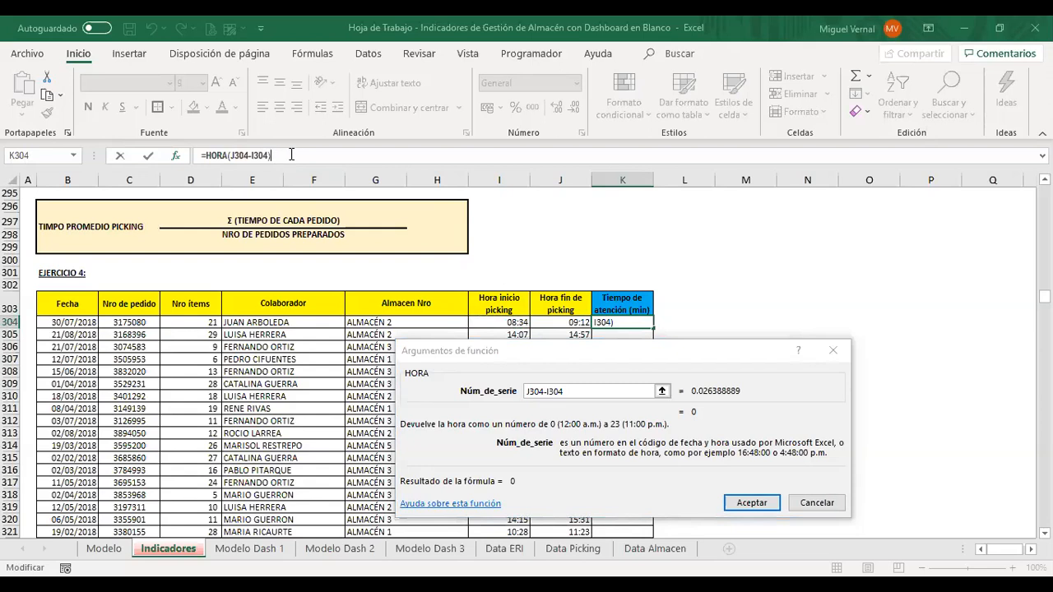
pyautogui.write('*60')
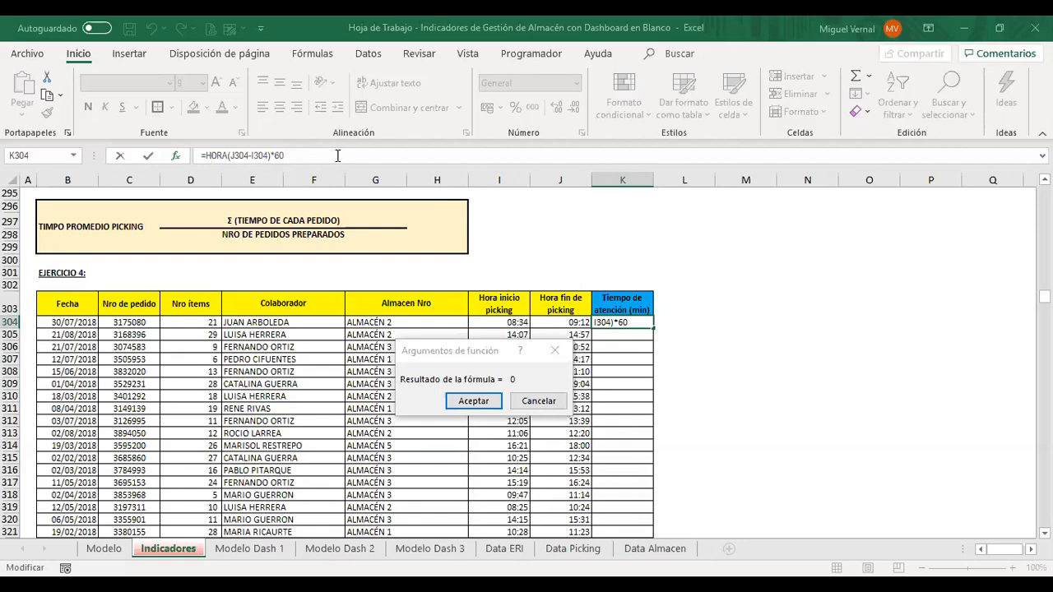
# Step: Extend K304's formula with a plus sign and insert the MINUTO function from the Todo category
pyautogui.write('+')
pyautogui.click(74, 155)
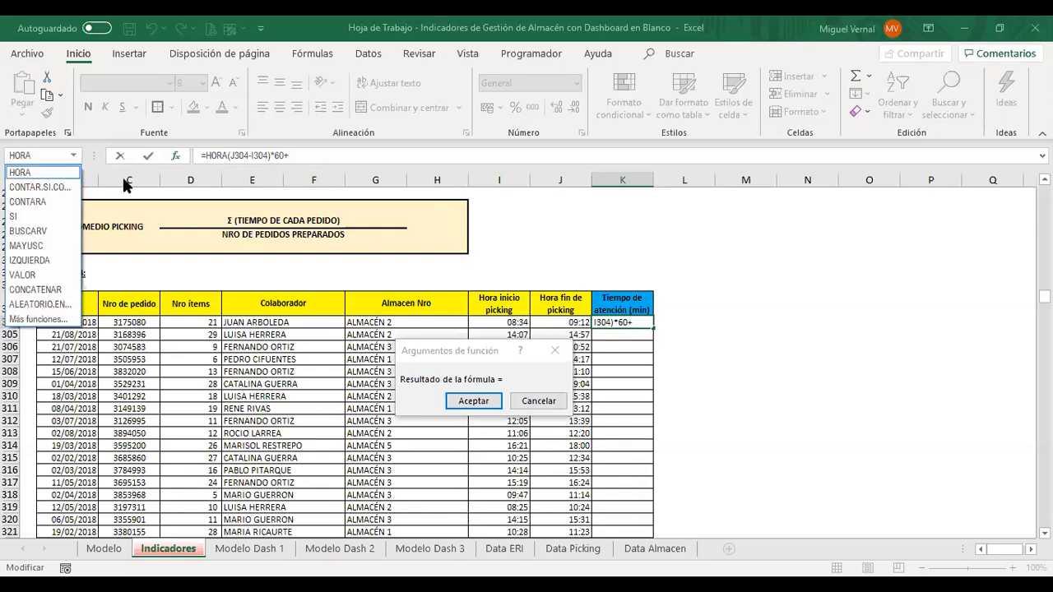
pyautogui.click(316, 157)
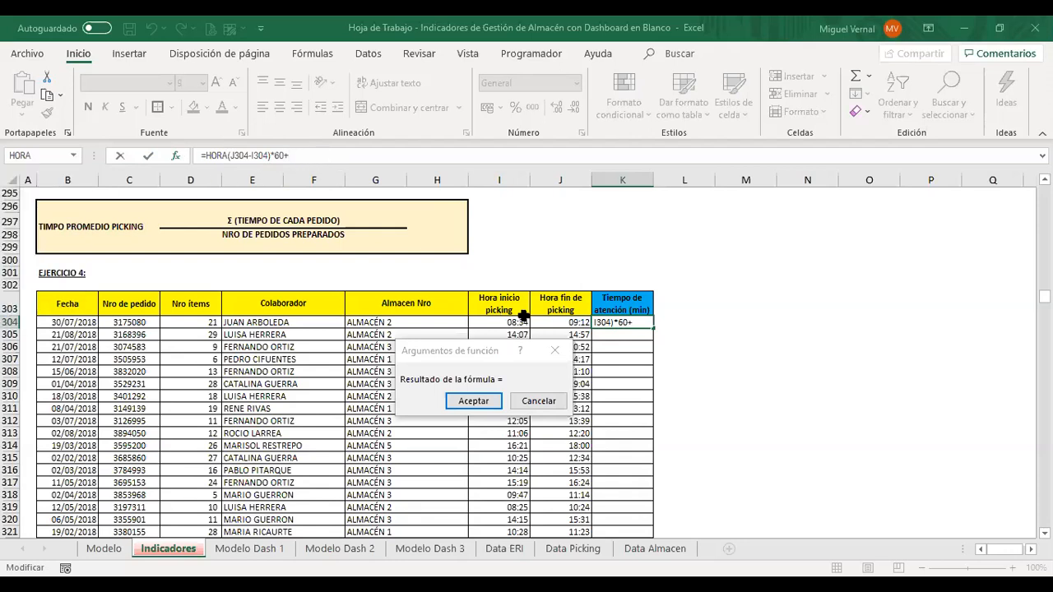
pyautogui.click(311, 157)
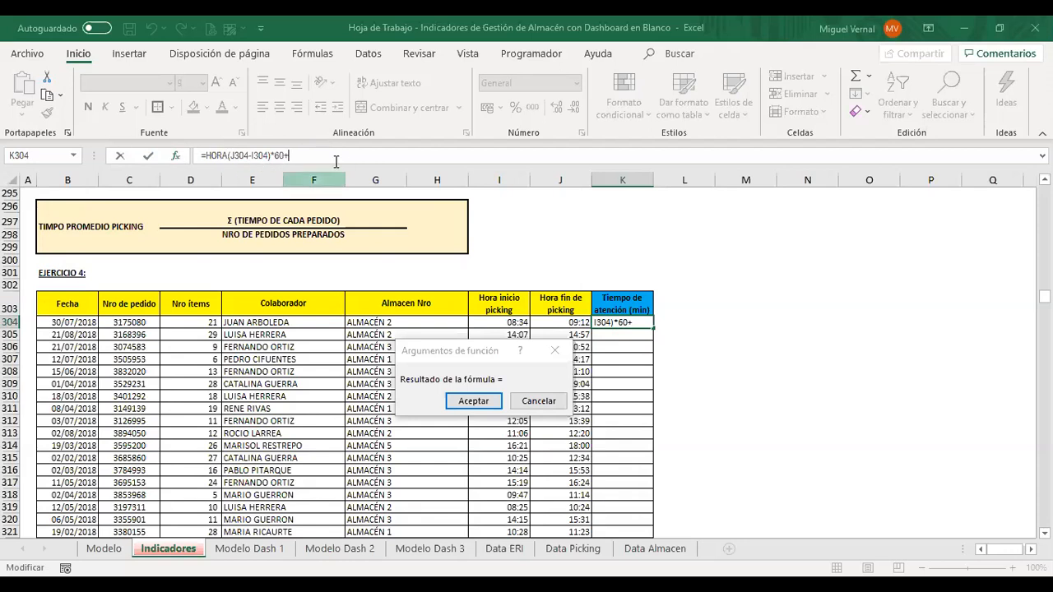
pyautogui.click(44, 156)
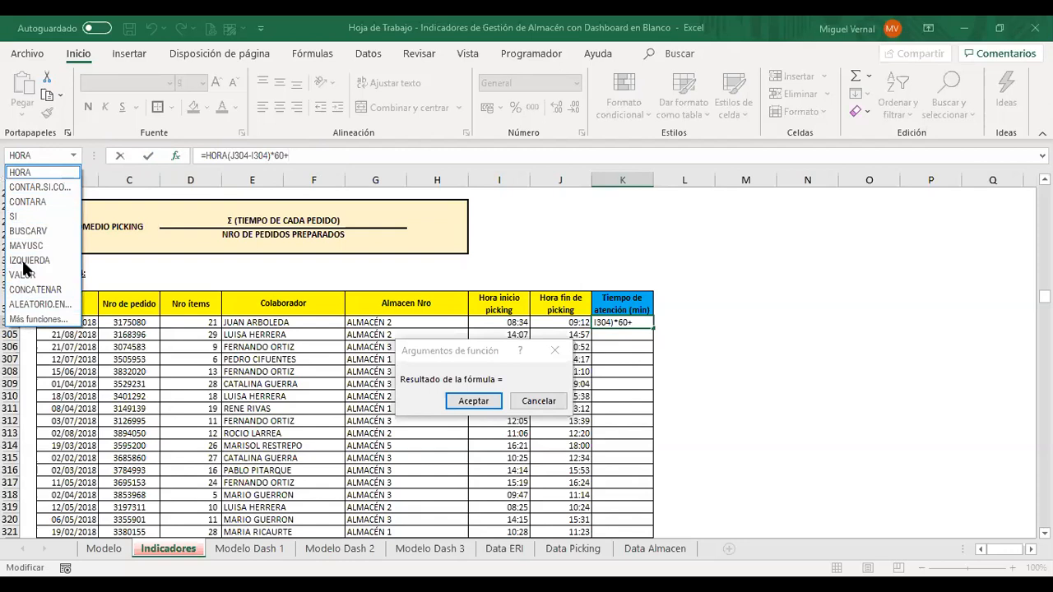
pyautogui.click(35, 320)
pyautogui.click(500, 433)
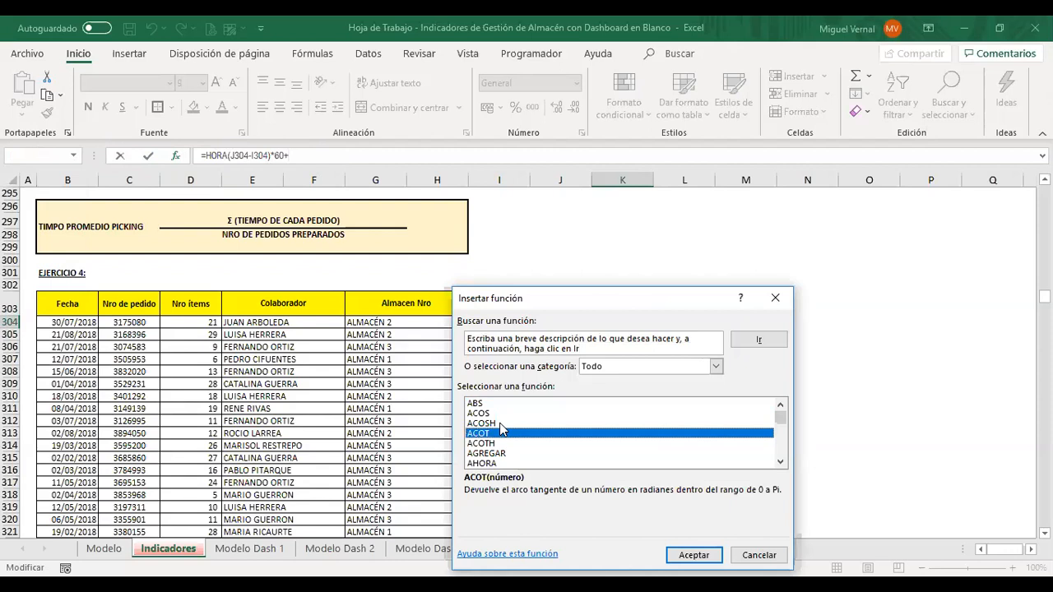
pyautogui.write('minu')
pyautogui.press('Down')
pyautogui.press('Down')
pyautogui.press('Down')
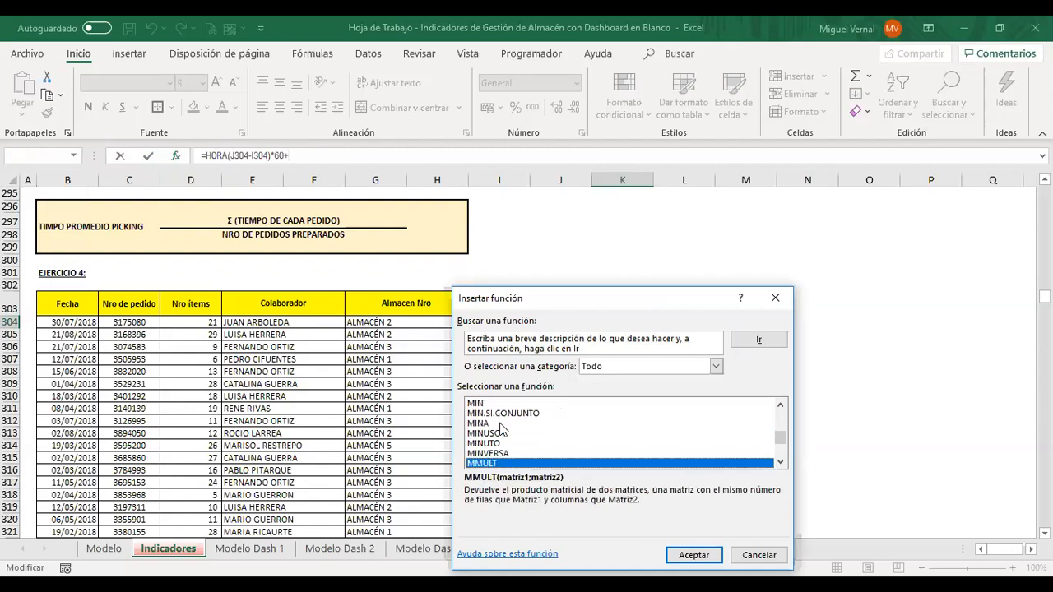
pyautogui.press('Up')
pyautogui.press('Up')
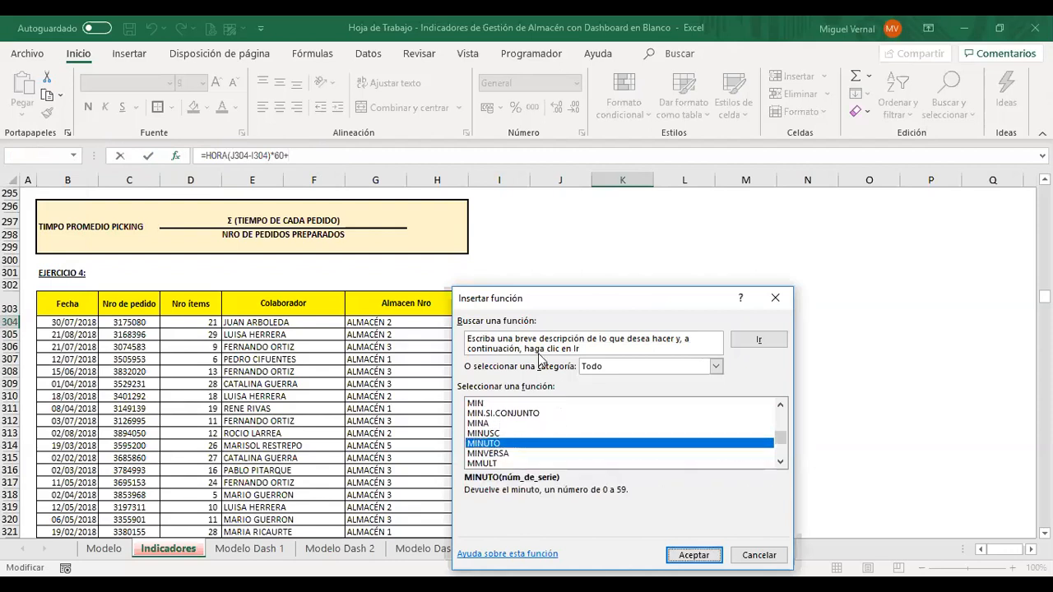
pyautogui.press('Return')
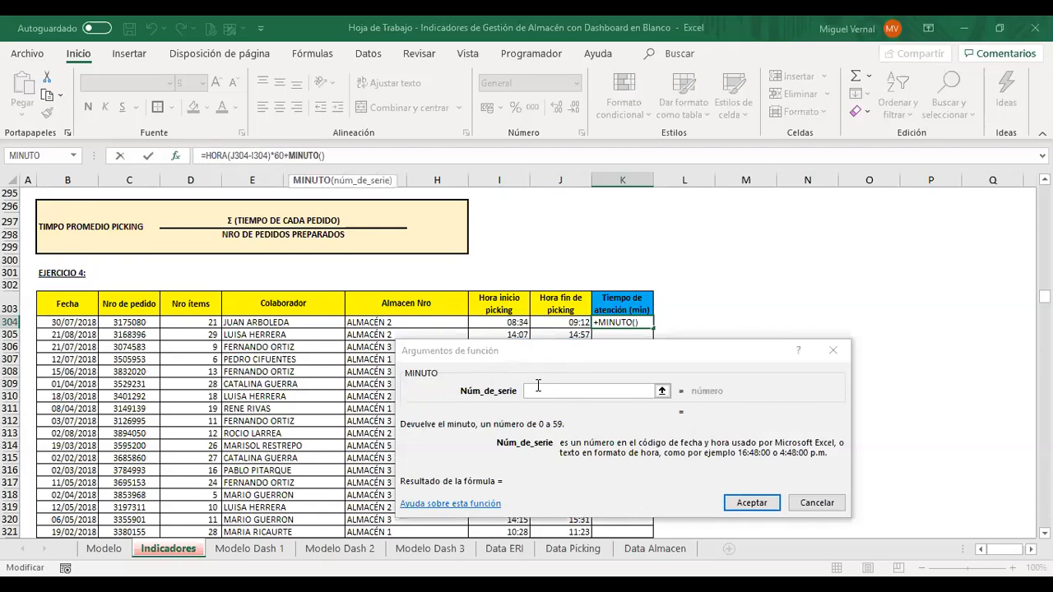
# Step: Set the MINUTO argument to J304-I304, end time minus start time, and accept the formula
pyautogui.click(565, 321)
pyautogui.click(565, 321)
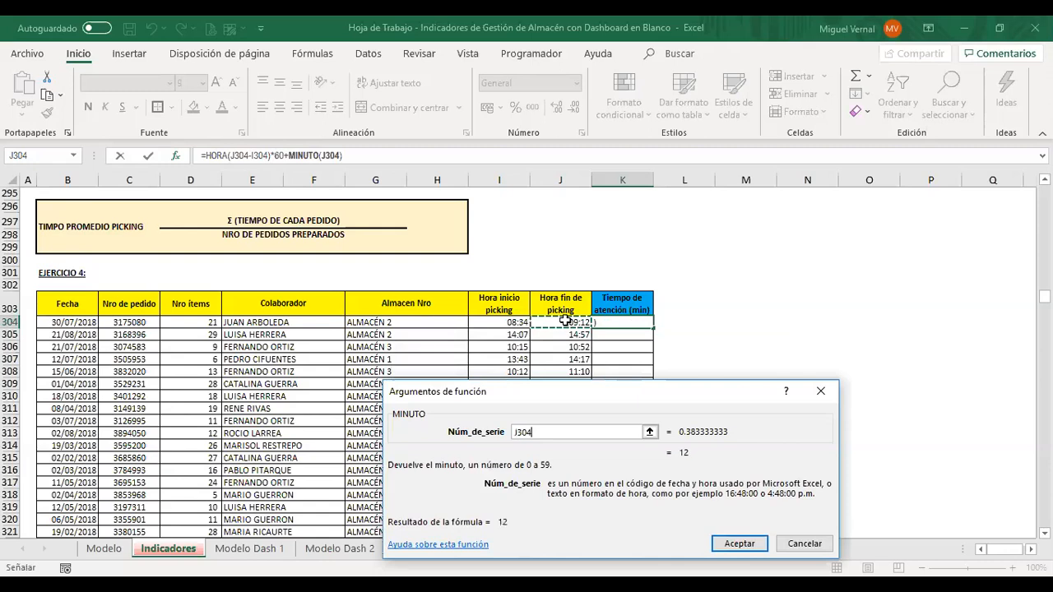
pyautogui.write('-')
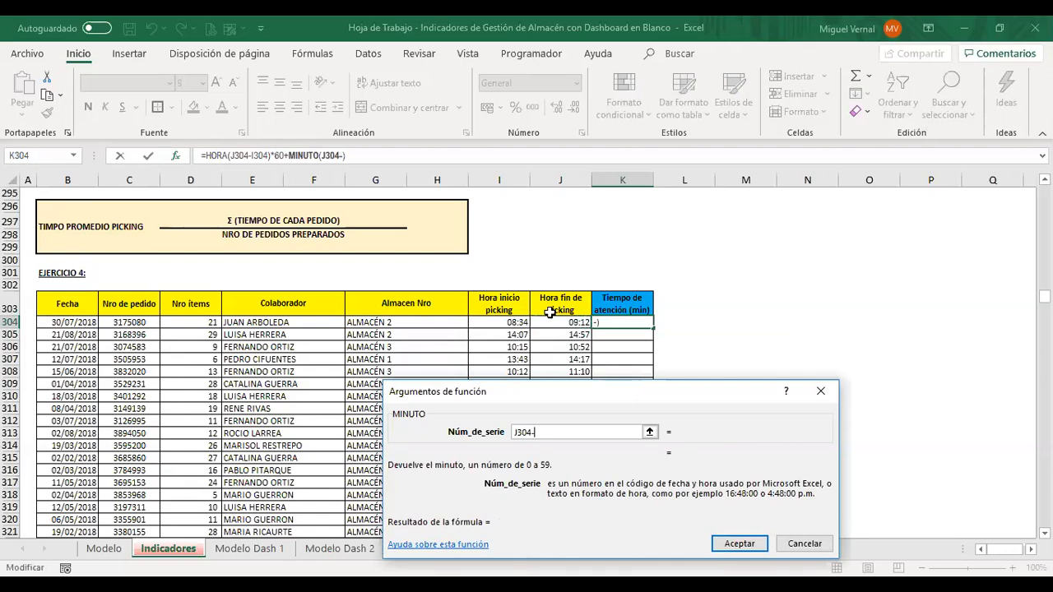
pyautogui.click(502, 322)
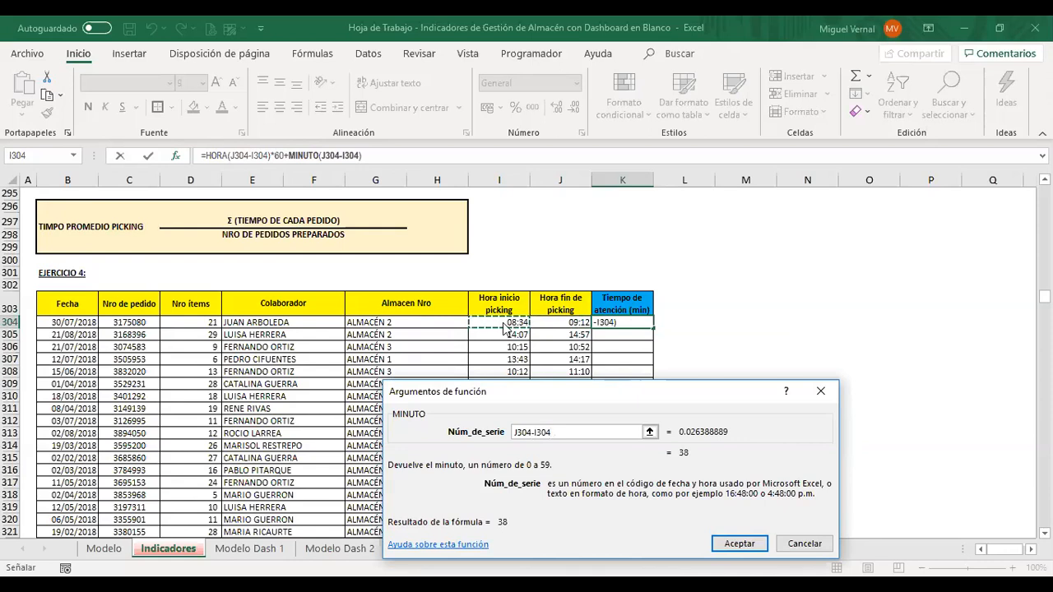
pyautogui.press('Return')
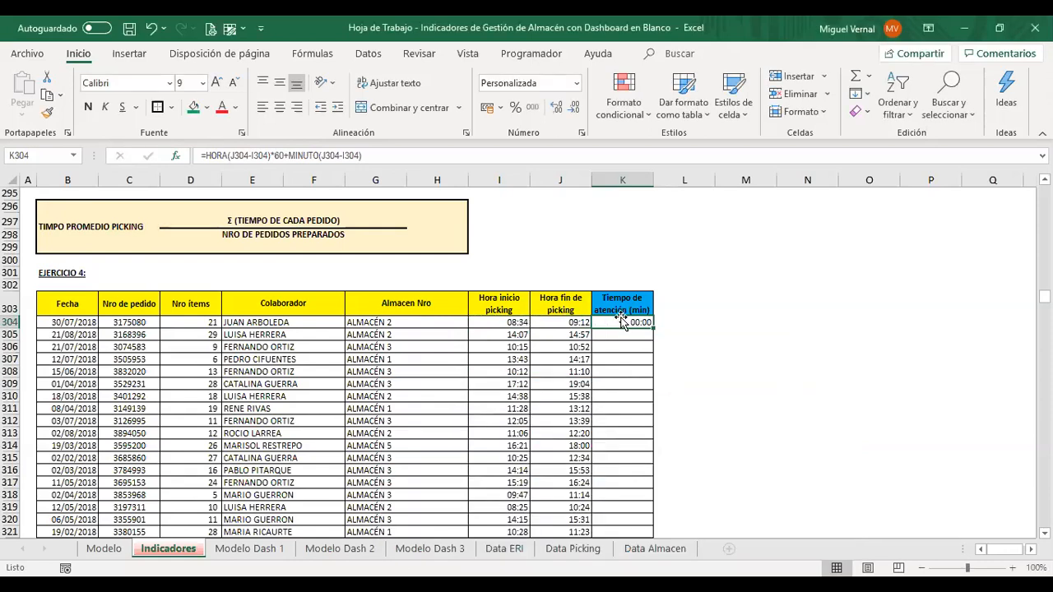
# Step: Apply the comma-style Contabilidad number format to K304 and fill its formula down the Tiempo de atención (min) column to K350
pyautogui.click(533, 108)
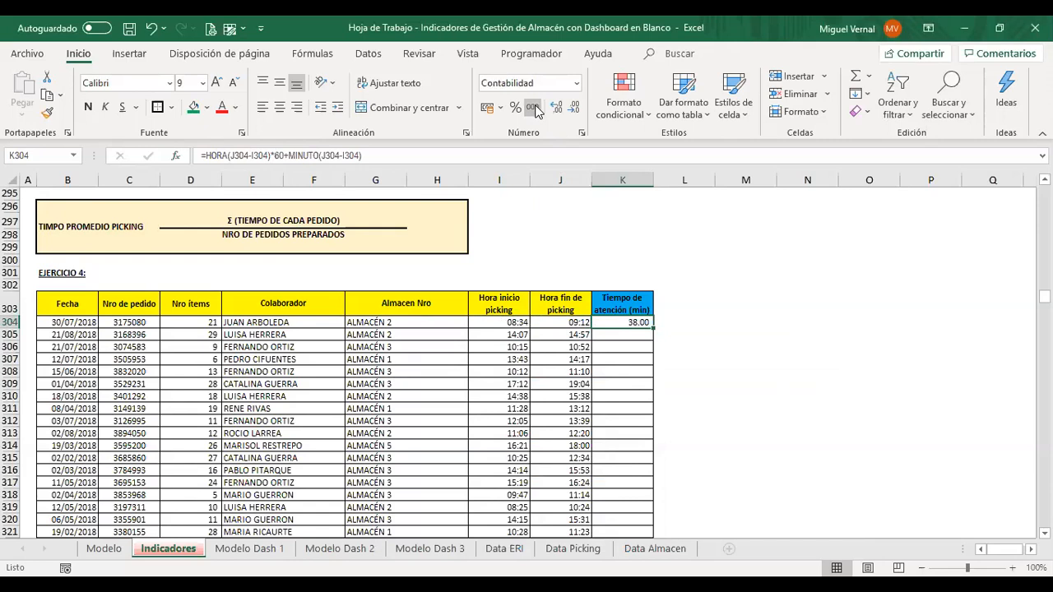
pyautogui.moveTo(653, 327); pyautogui.dragTo(634, 302)
pyautogui.scroll(9, 620, 272)
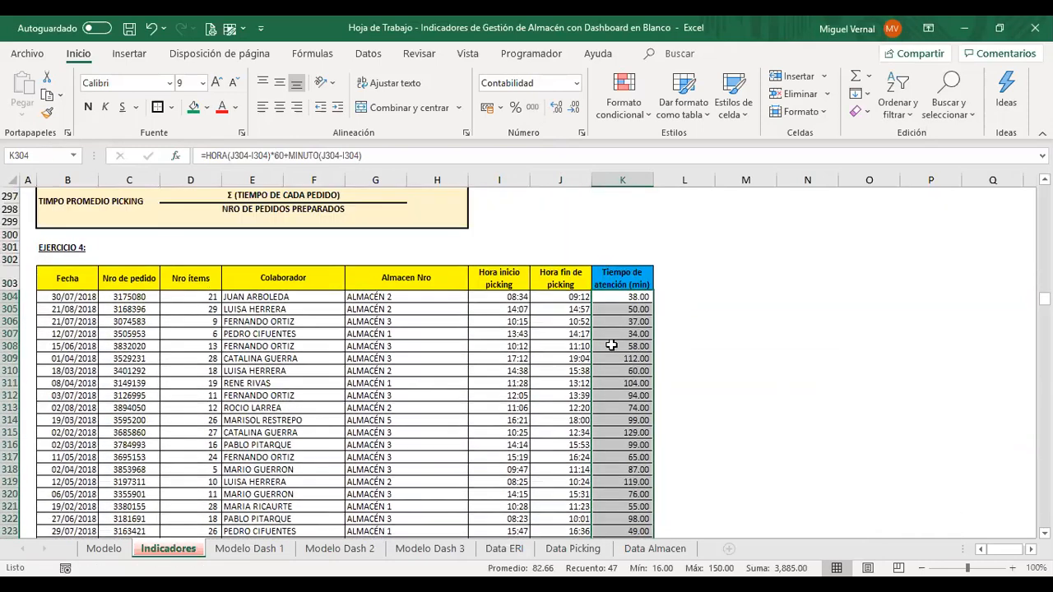
pyautogui.scroll(1, 612, 341)
# Step: Check the first order's Tiempo de atención in K304 against its start time in I304 and end time in J304
pyautogui.click(617, 334)
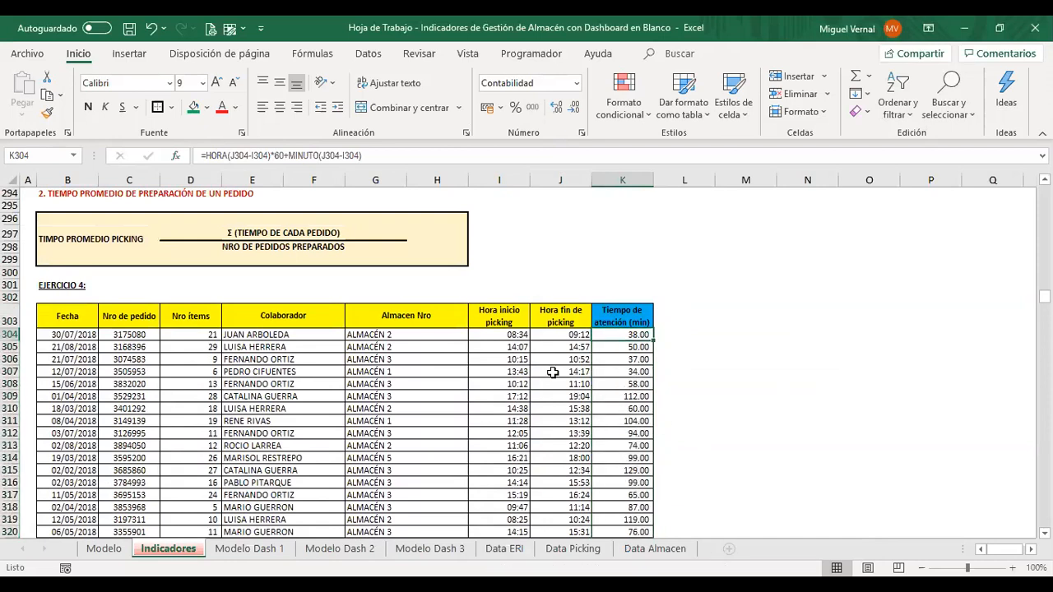
pyautogui.click(509, 333)
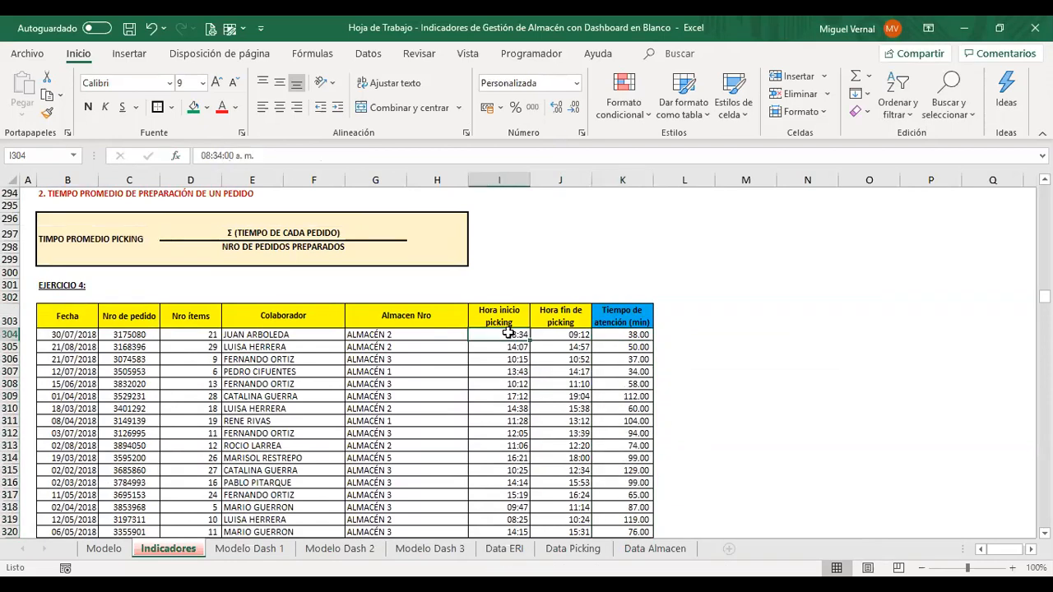
pyautogui.click(565, 335)
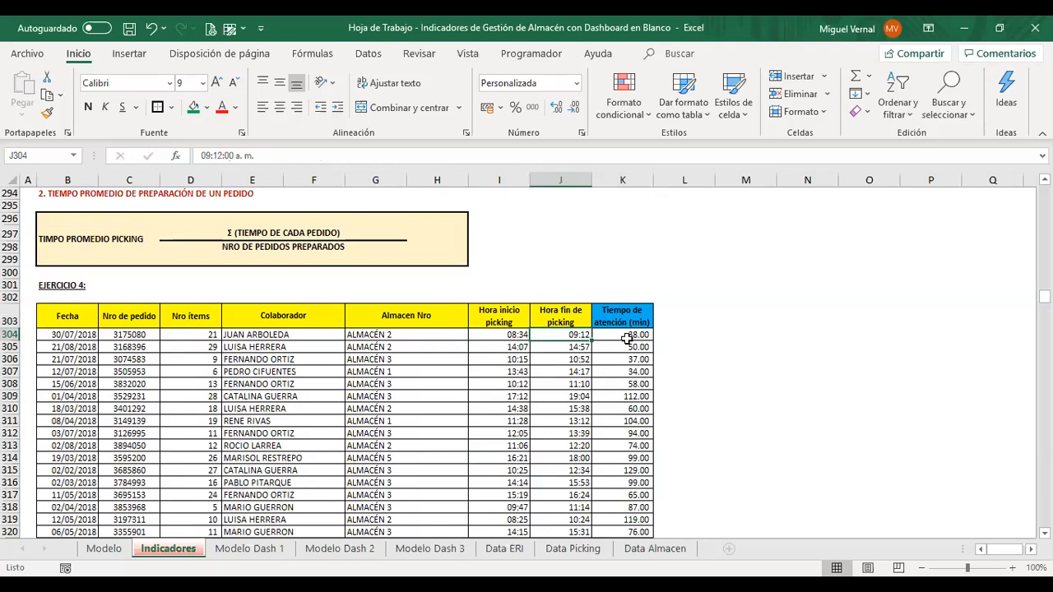
pyautogui.click(625, 334)
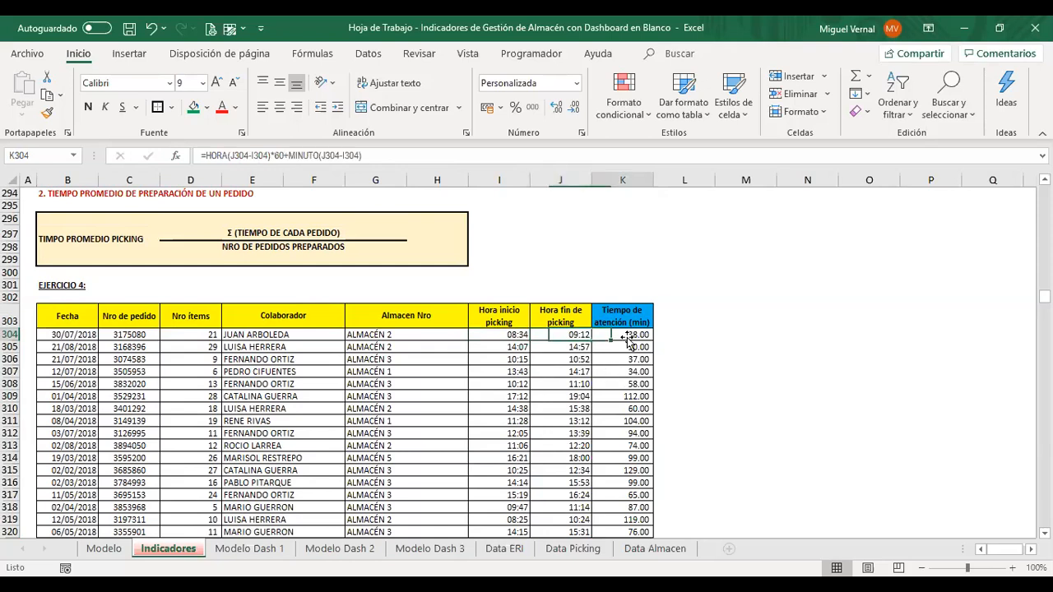
pyautogui.click(510, 337)
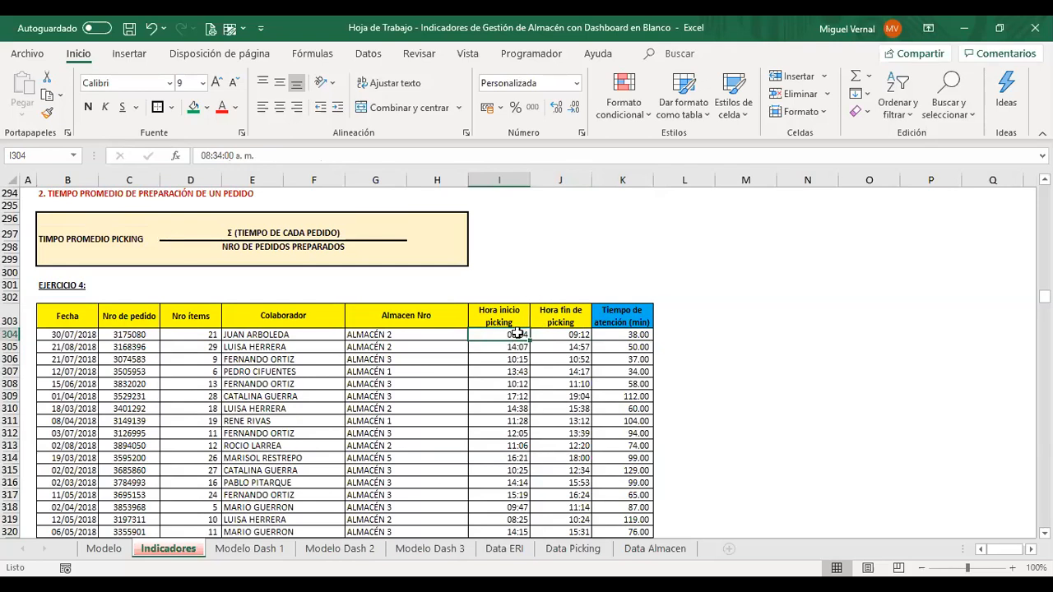
pyautogui.click(619, 335)
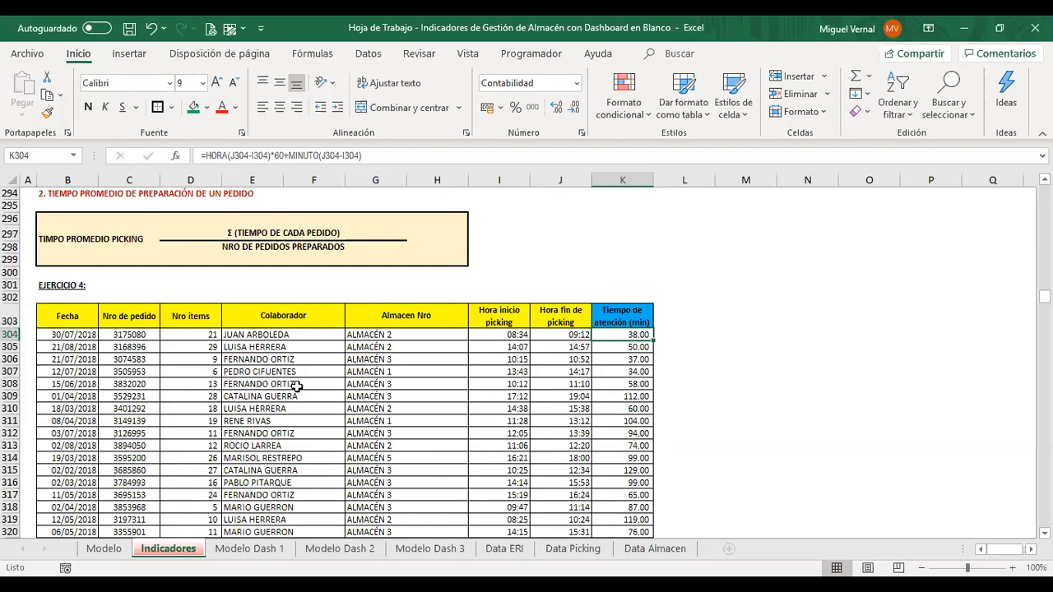
# Step: Insert the PROMEDIO function into F353, the INDICADOR TIEMPO PROMEDIO DE ATENCIÓN cell
pyautogui.scroll(-12, 628, 346)
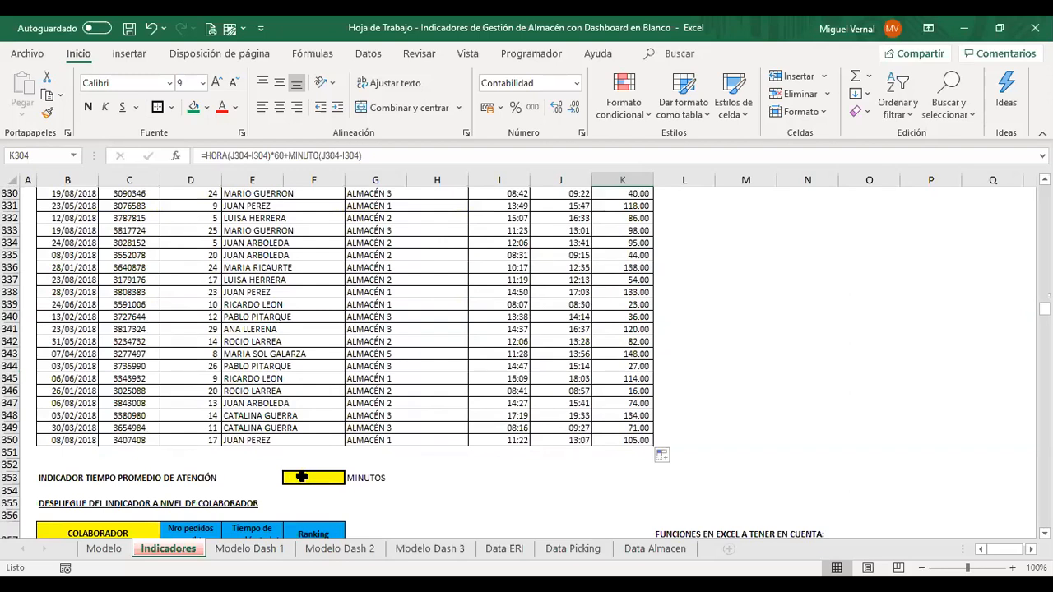
pyautogui.click(298, 476)
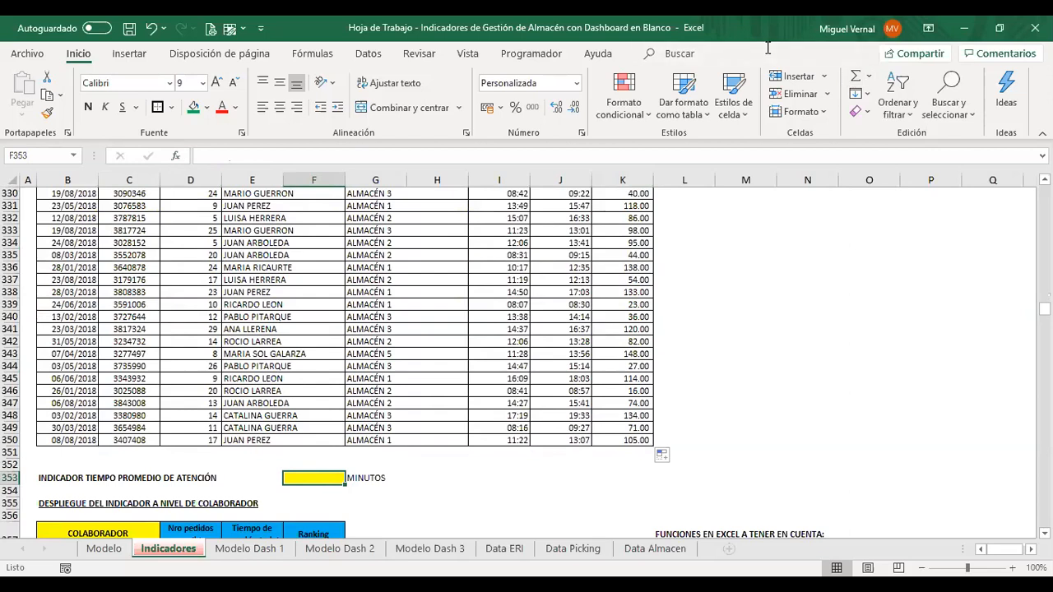
pyautogui.click(871, 80)
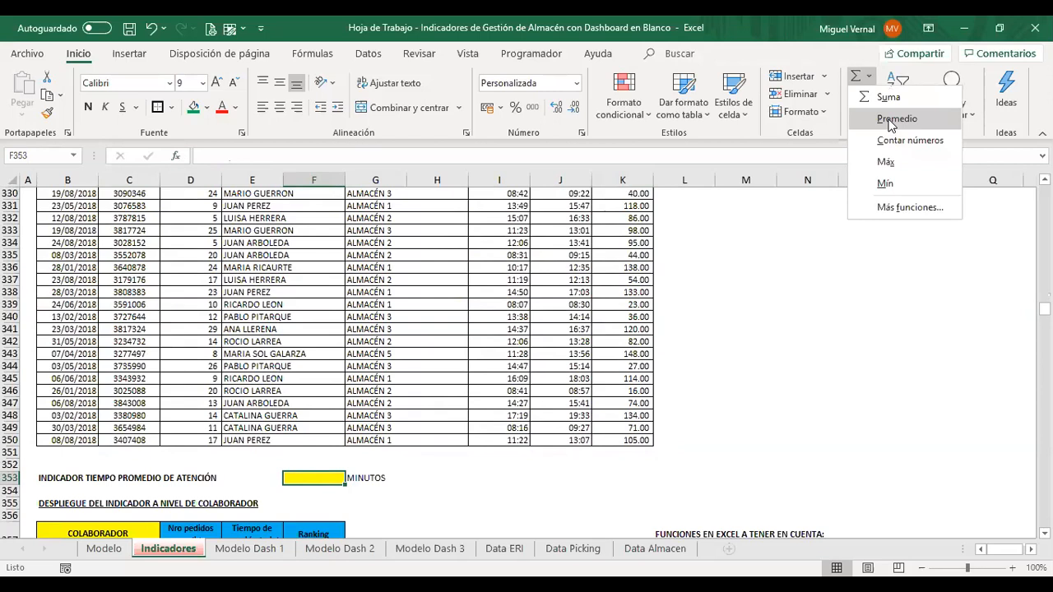
pyautogui.click(891, 120)
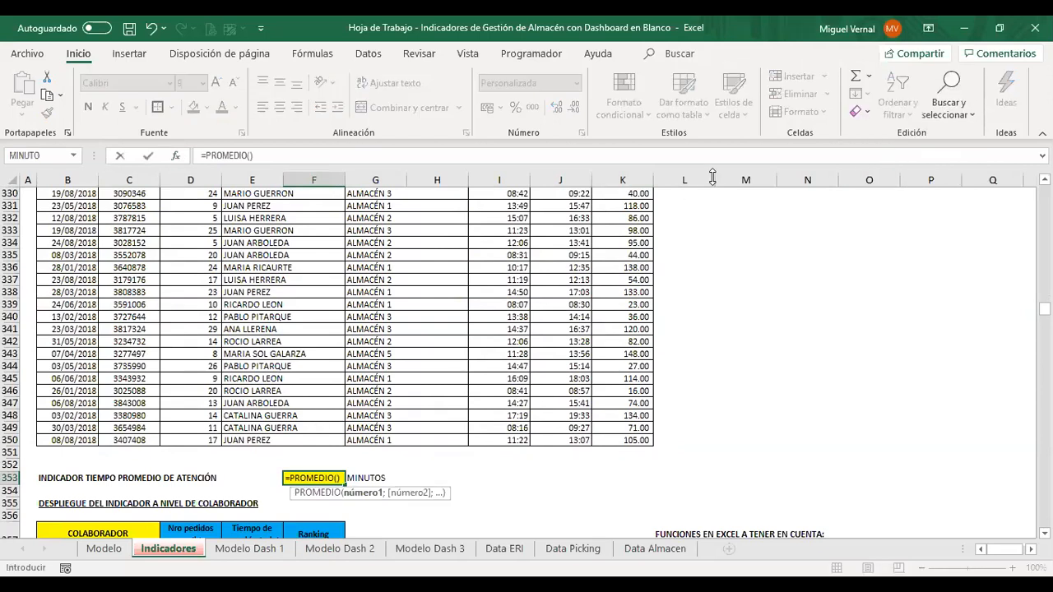
# Step: Set the PROMEDIO range to K304:K350, covering all Tiempo de atención values, and accept the formula
pyautogui.click(611, 298)
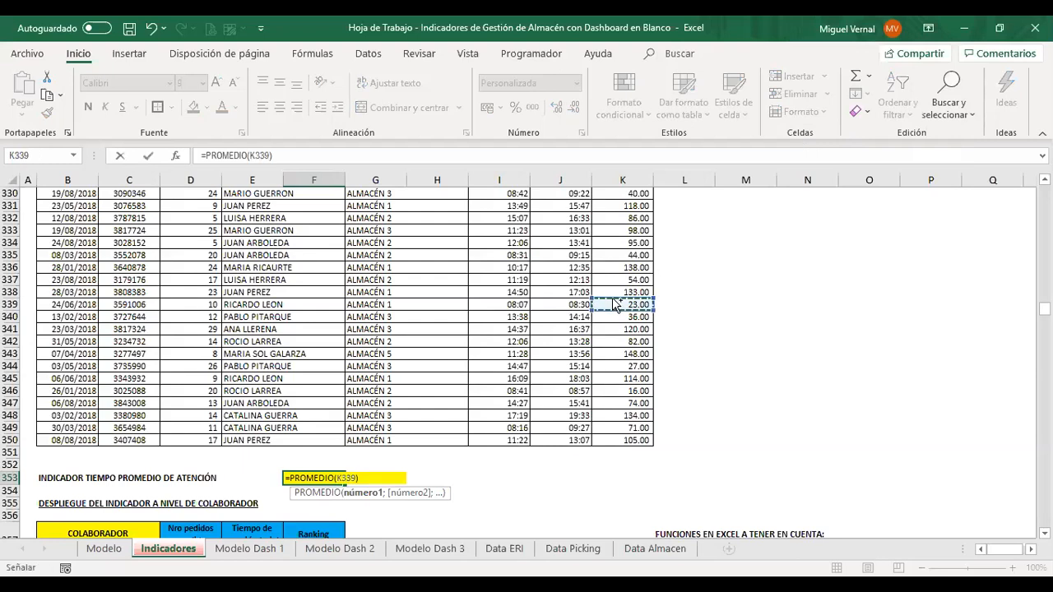
pyautogui.press('Up')
pyautogui.press('Up')
pyautogui.press('Up')
pyautogui.press('Up')
pyautogui.press('Up')
pyautogui.press('Up')
pyautogui.press('Up')
pyautogui.press('Up')
pyautogui.press('Up')
pyautogui.press('Up')
pyautogui.press('Up')
pyautogui.press('Up')
pyautogui.press('Up')
pyautogui.press('Up')
pyautogui.press('Up')
pyautogui.press('Up')
pyautogui.press('Up')
pyautogui.press('Up')
pyautogui.press('Up')
pyautogui.press('Up')
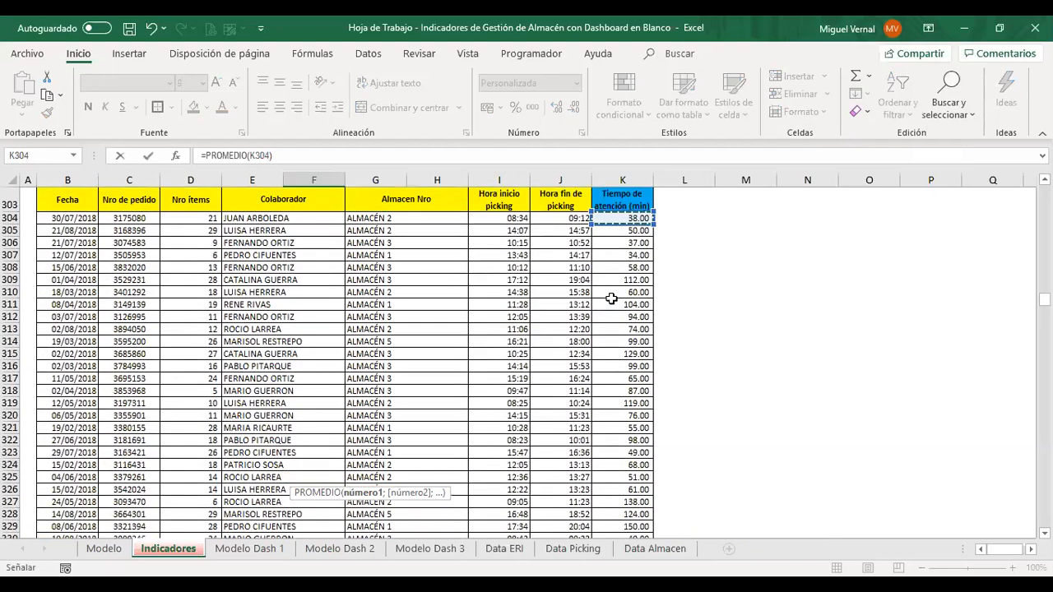
pyautogui.hotkey('ctrl', 'shift', 'Down')
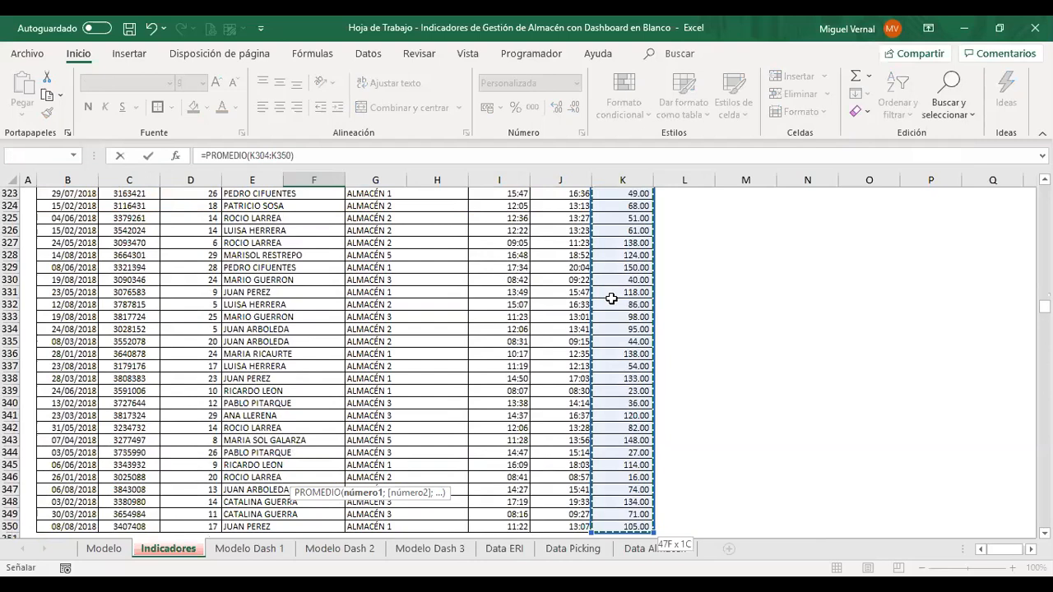
pyautogui.press('Return')
pyautogui.scroll(-2, 611, 299)
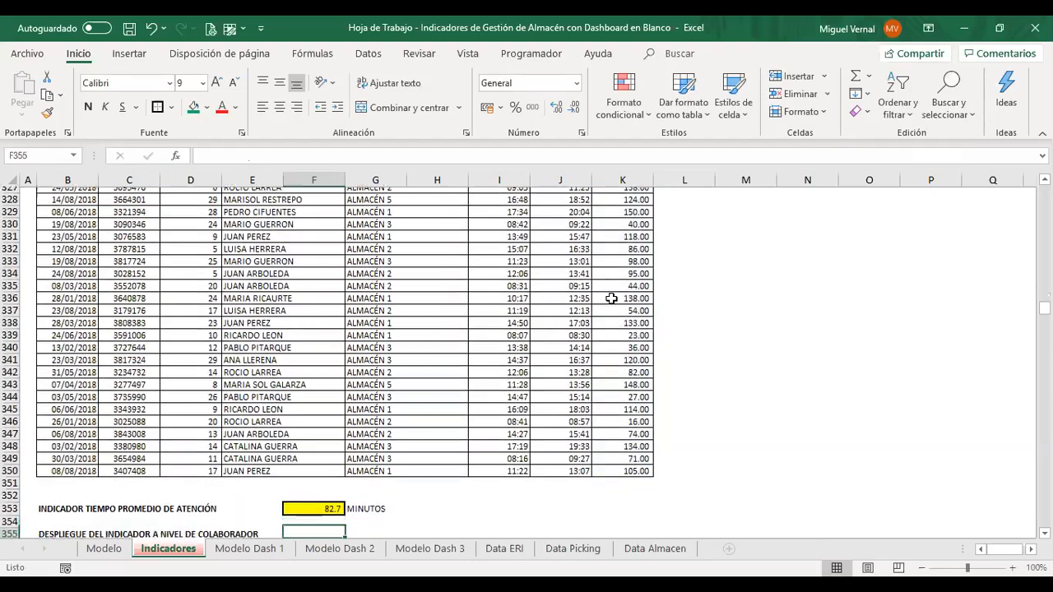
pyautogui.press('Up')
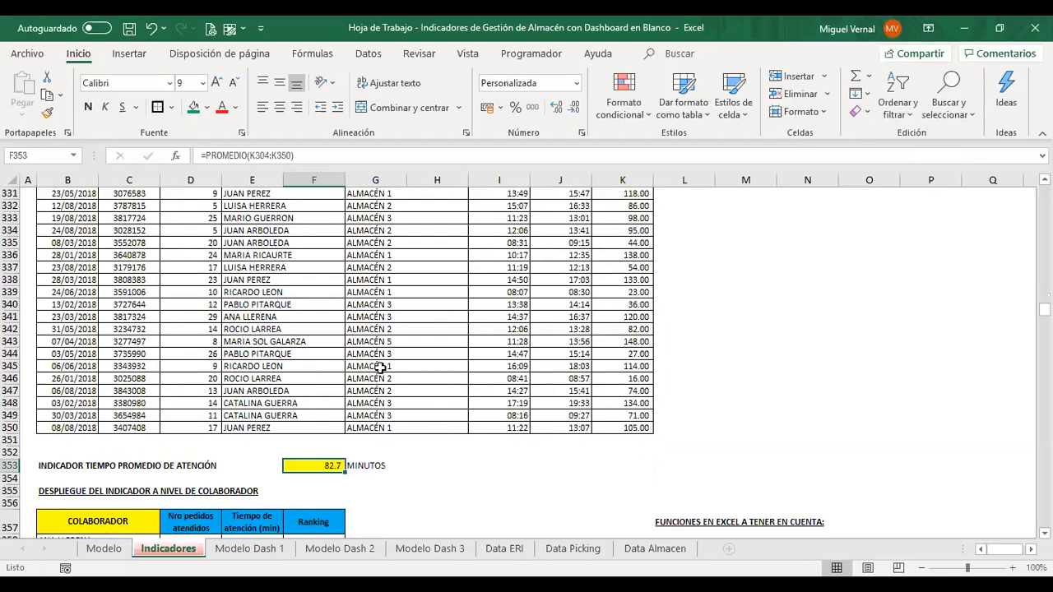
pyautogui.scroll(-3, 380, 367)
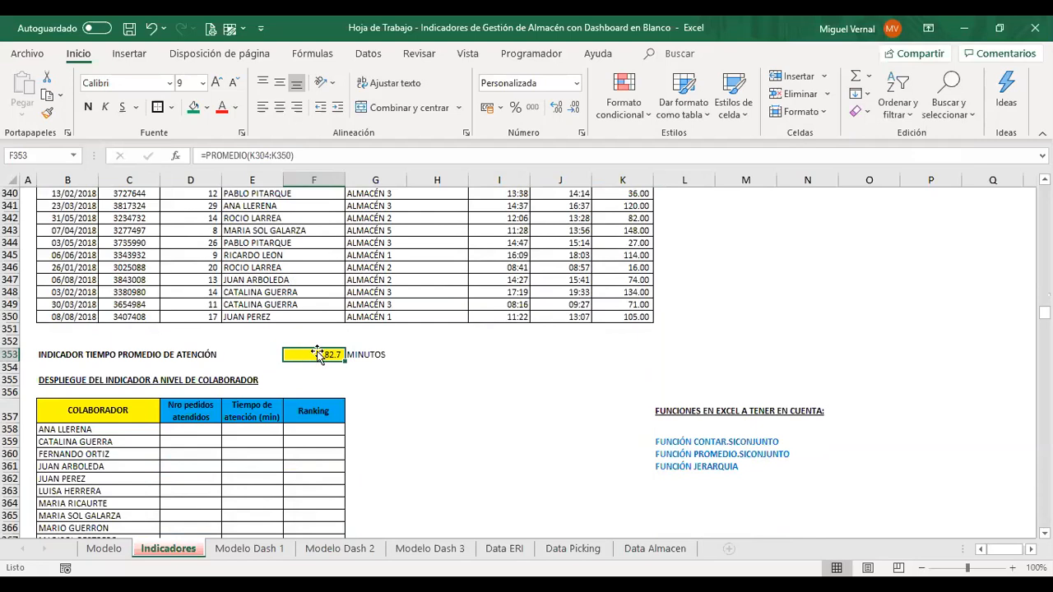
# Step: Insert the CONTAR.SI.CONJUNTO function in D358, the first "Nro pedidos atendidos" cell of the collaborator table
pyautogui.scroll(-5, 317, 354)
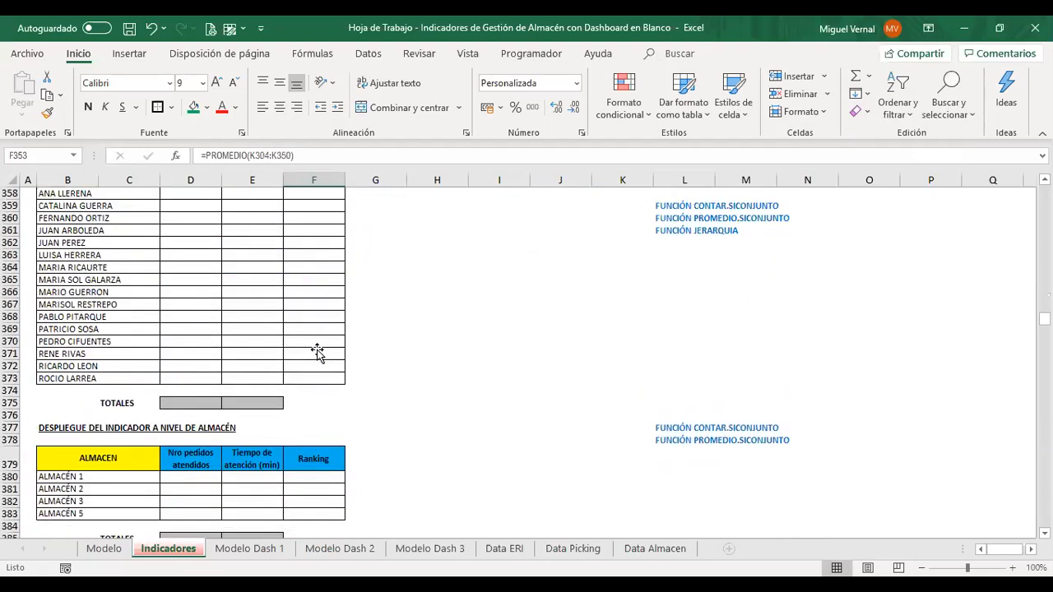
pyautogui.scroll(1, 317, 352)
pyautogui.scroll(1, 317, 349)
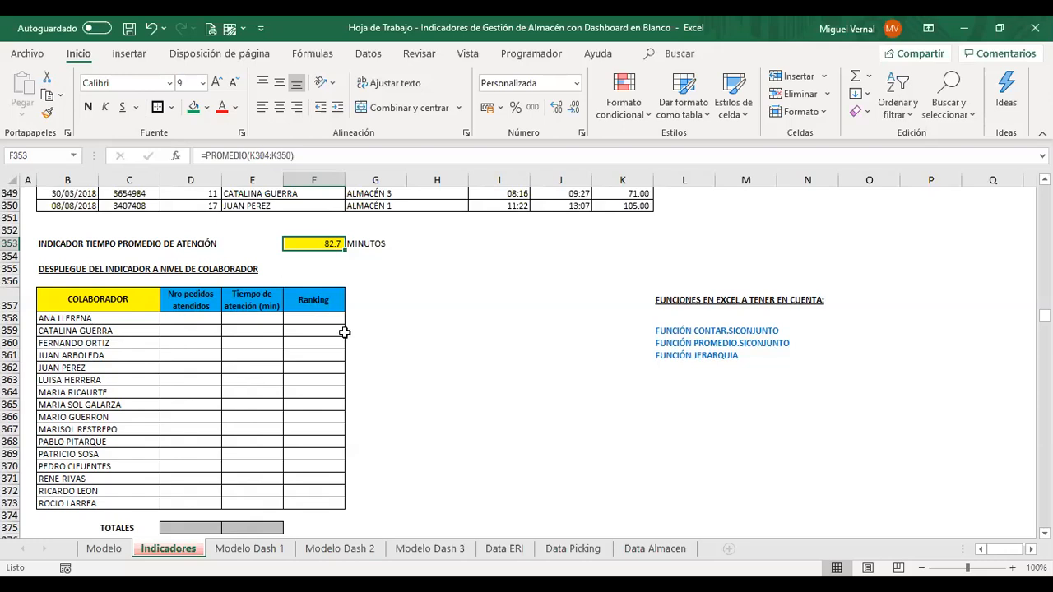
pyautogui.click(186, 318)
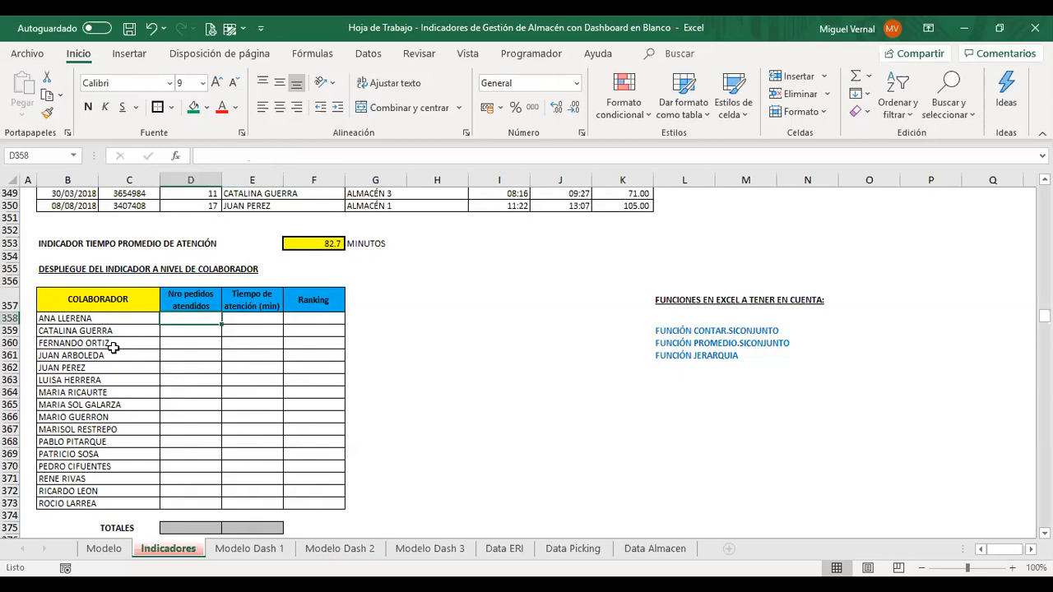
pyautogui.scroll(-7, 140, 353)
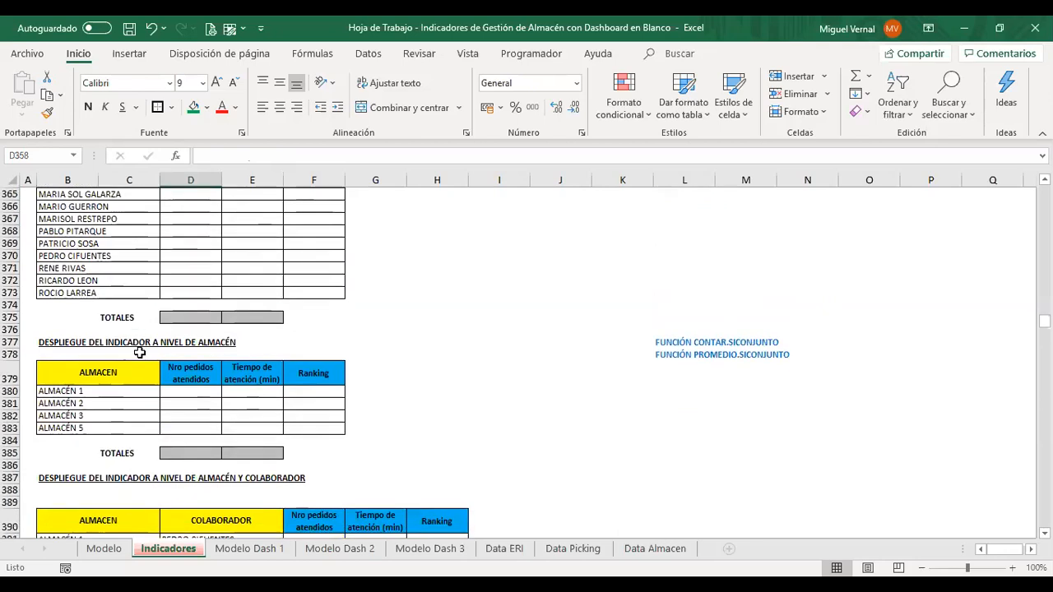
pyautogui.scroll(6, 140, 353)
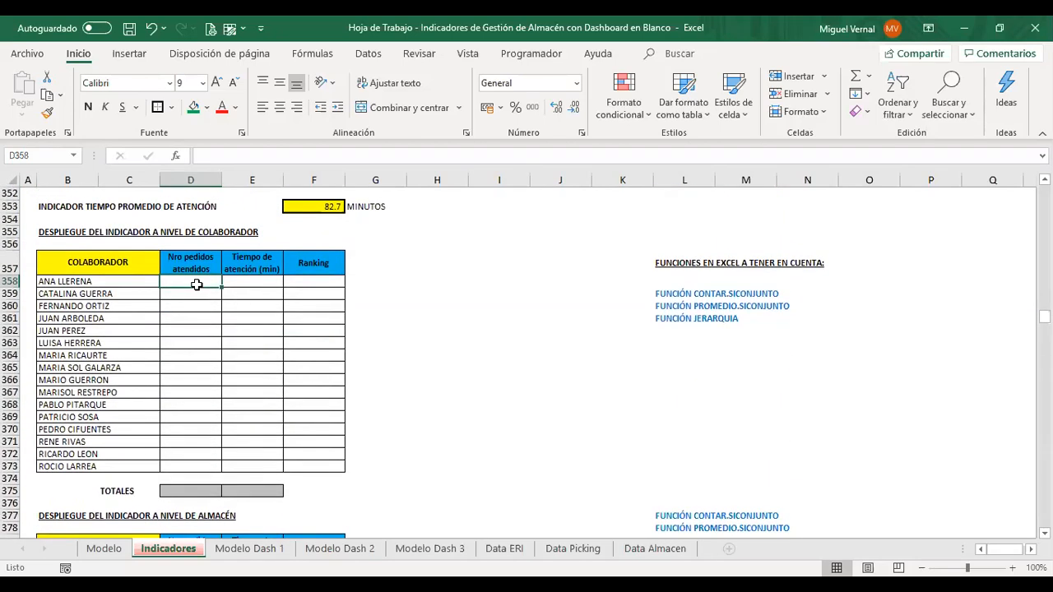
pyautogui.scroll(1, 197, 283)
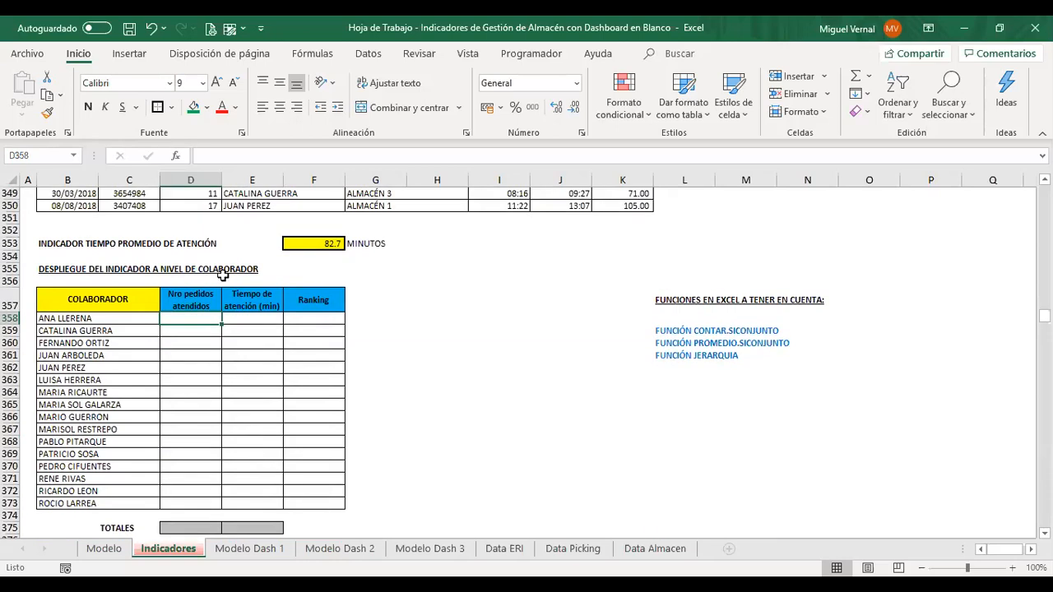
pyautogui.click(179, 155)
pyautogui.click(638, 366)
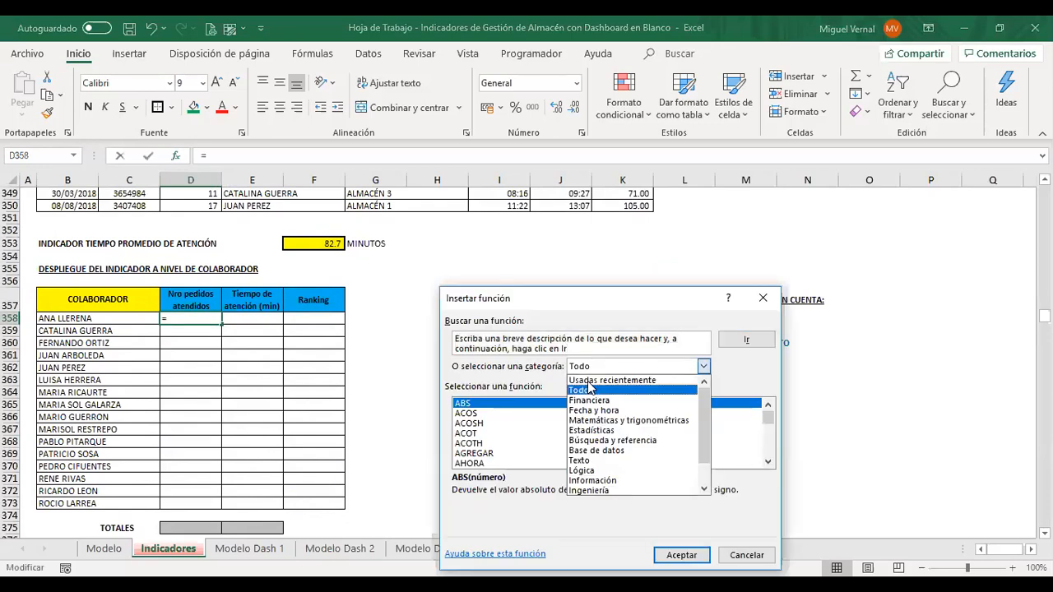
pyautogui.click(641, 386)
pyautogui.doubleClick(499, 423)
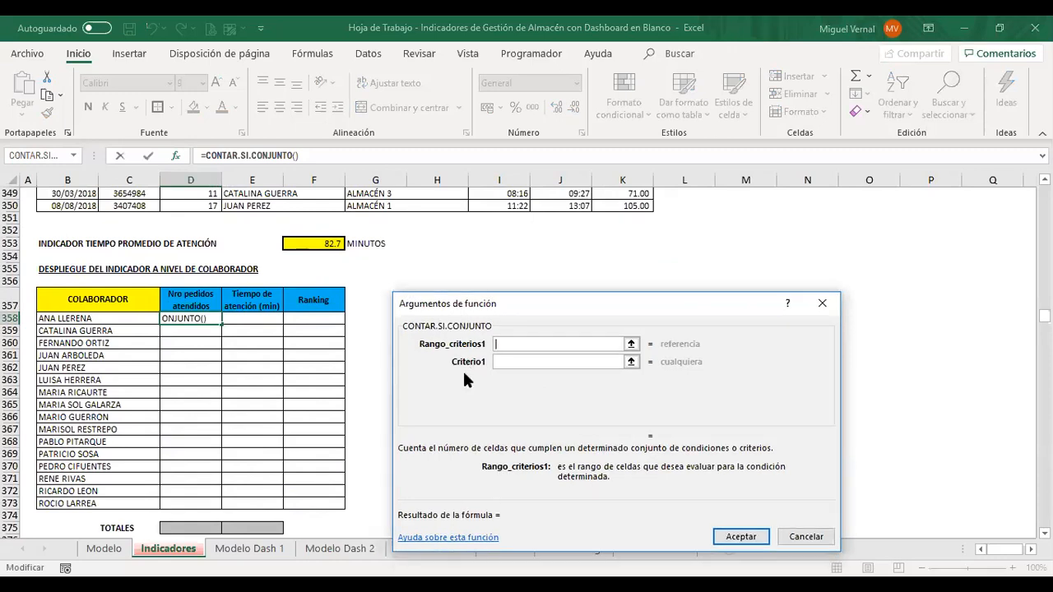
# Step: Set the count's first criteria range to the Colaborador data E304:E350 as an absolute reference
pyautogui.scroll(11, 464, 372)
pyautogui.scroll(5, 464, 372)
pyautogui.scroll(-2, 464, 371)
pyautogui.scroll(2, 464, 372)
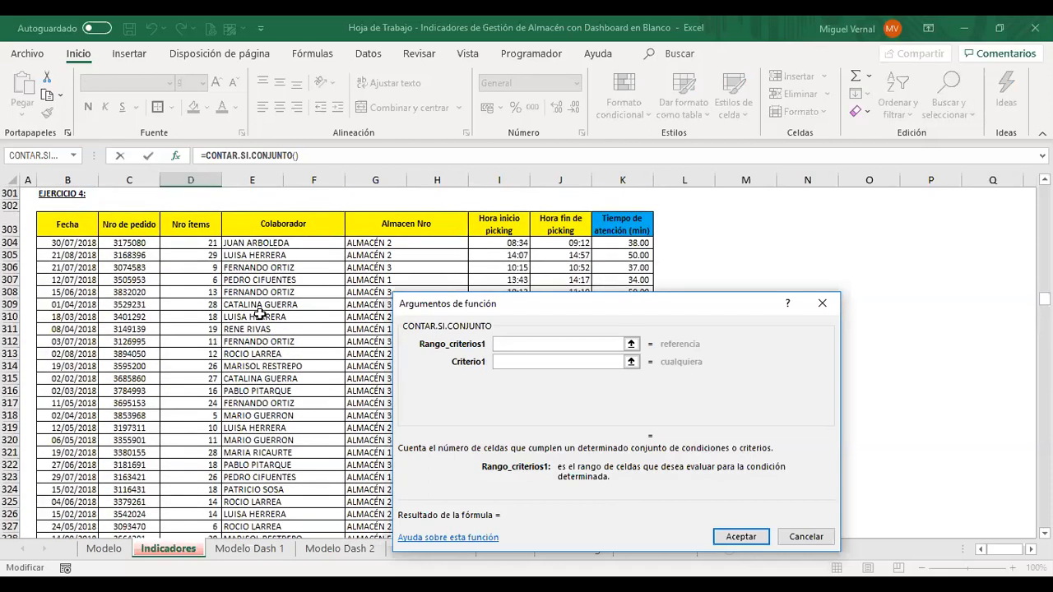
pyautogui.click(247, 305)
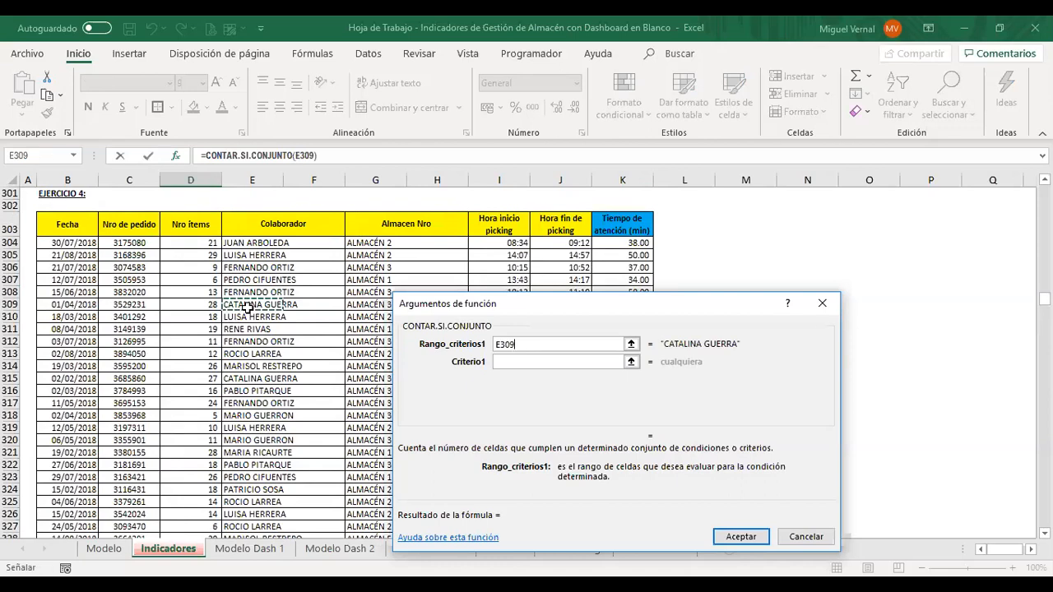
pyautogui.hotkey('ctrl', 'Up')
pyautogui.press('Down')
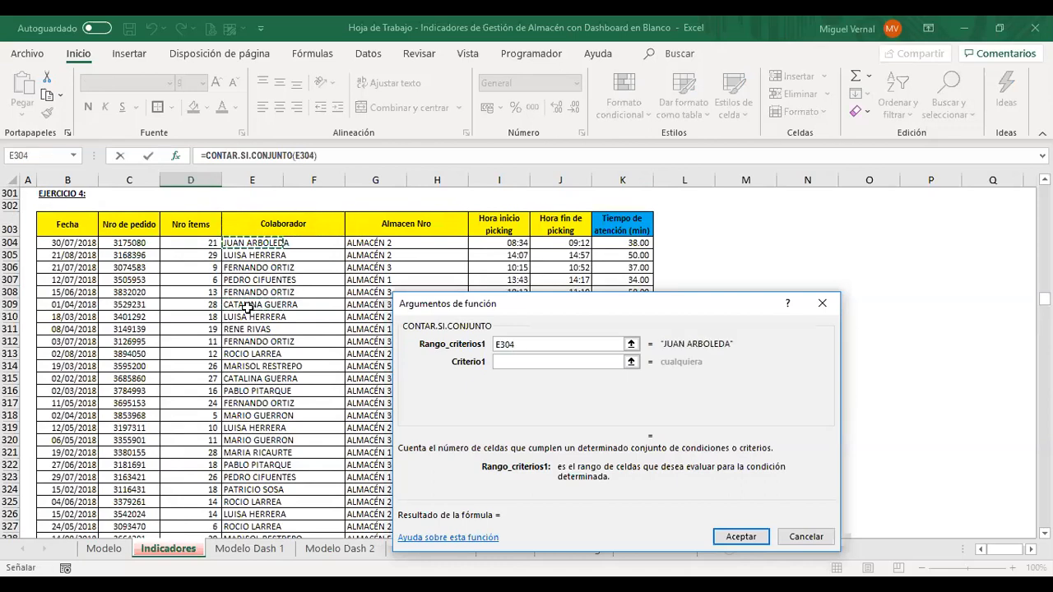
pyautogui.hotkey('ctrl', 'shift', 'Down')
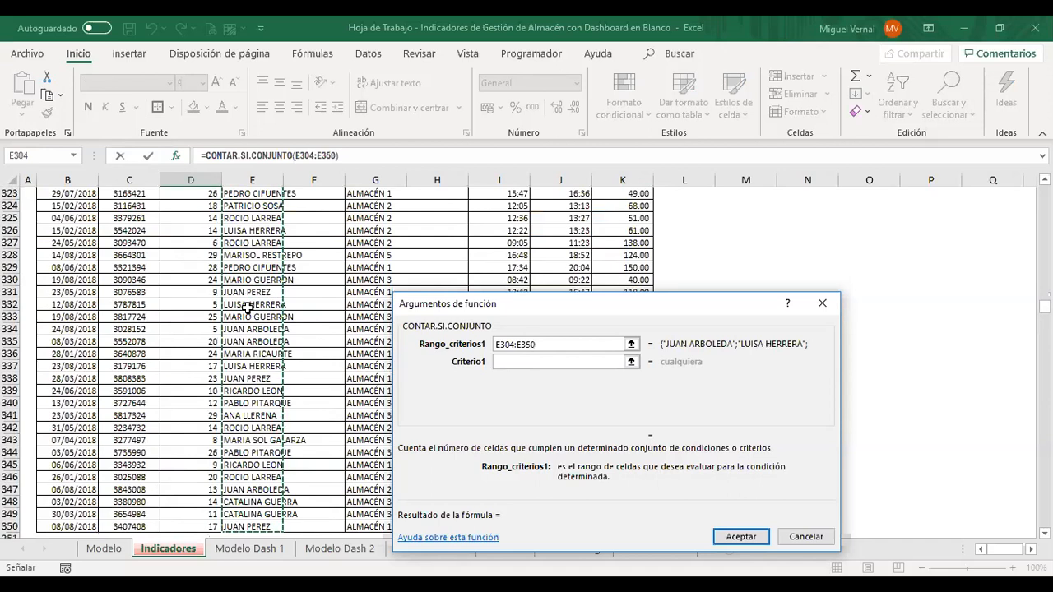
pyautogui.press('F4')
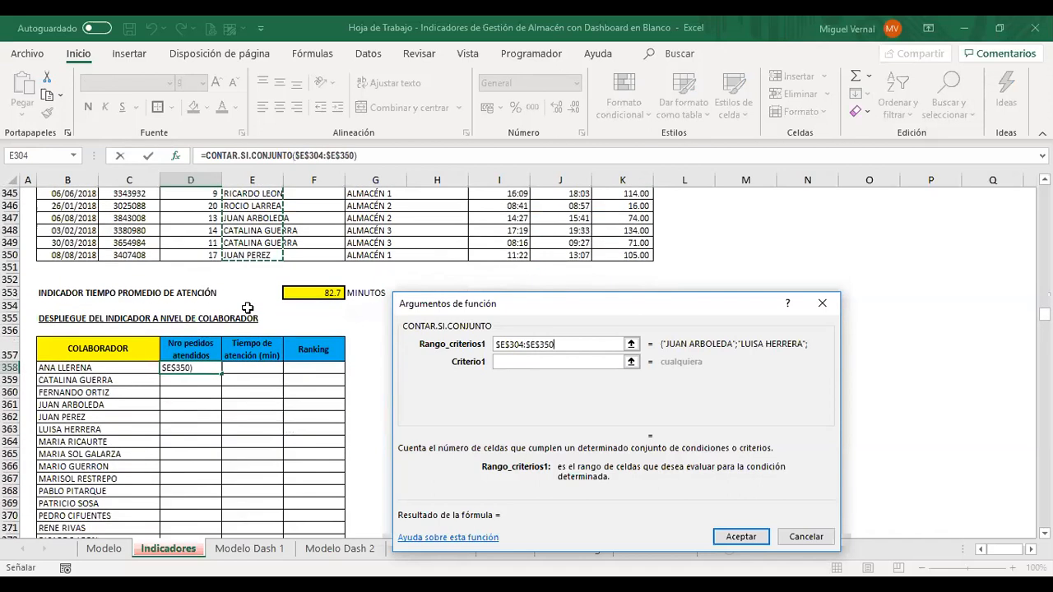
# Step: Use B358 as the count criterion, accept the formula and fill it down the orders column to D373
pyautogui.press('Tab')
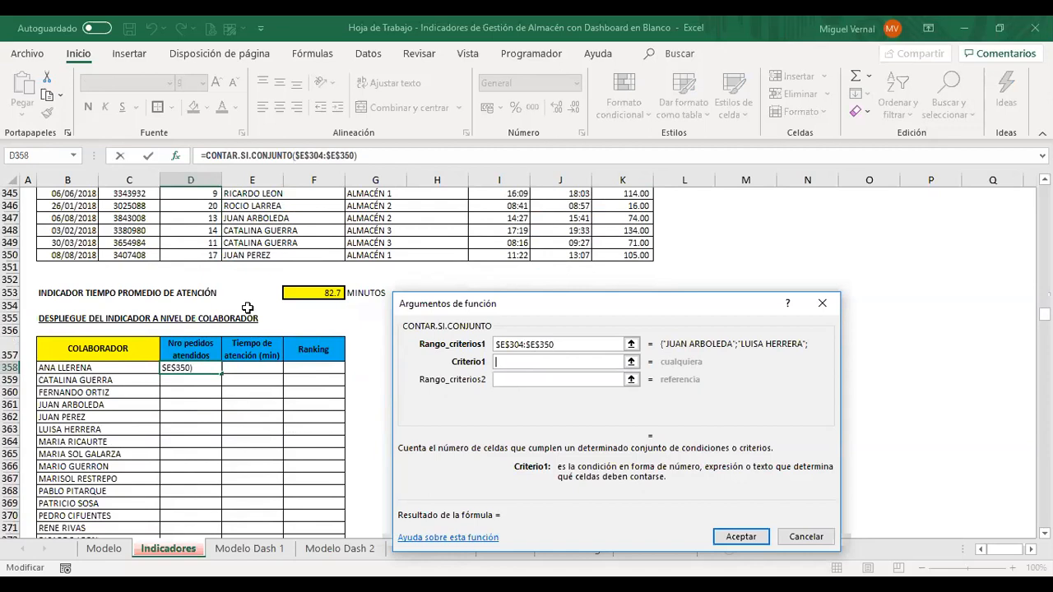
pyautogui.scroll(-1, 50, 352)
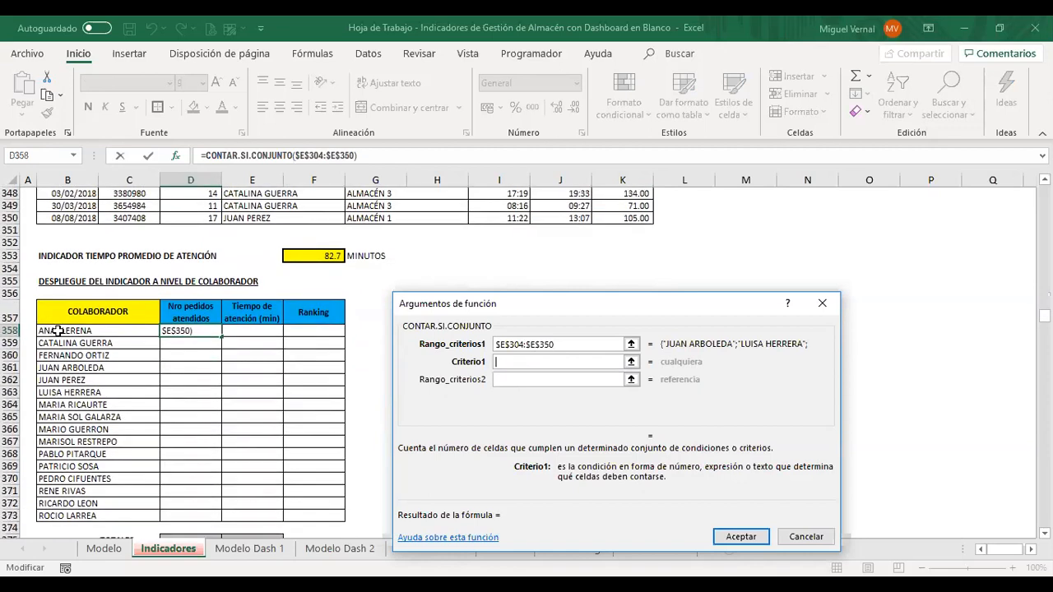
pyautogui.click(59, 330)
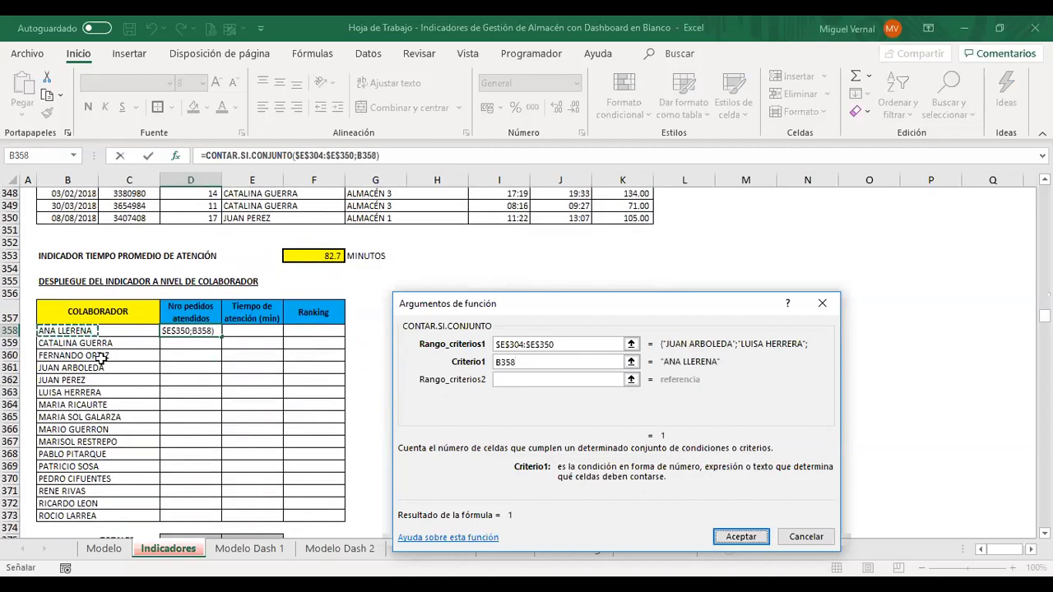
pyautogui.press('Return')
pyautogui.scroll(-2, 176, 294)
pyautogui.moveTo(222, 261); pyautogui.dragTo(202, 445)
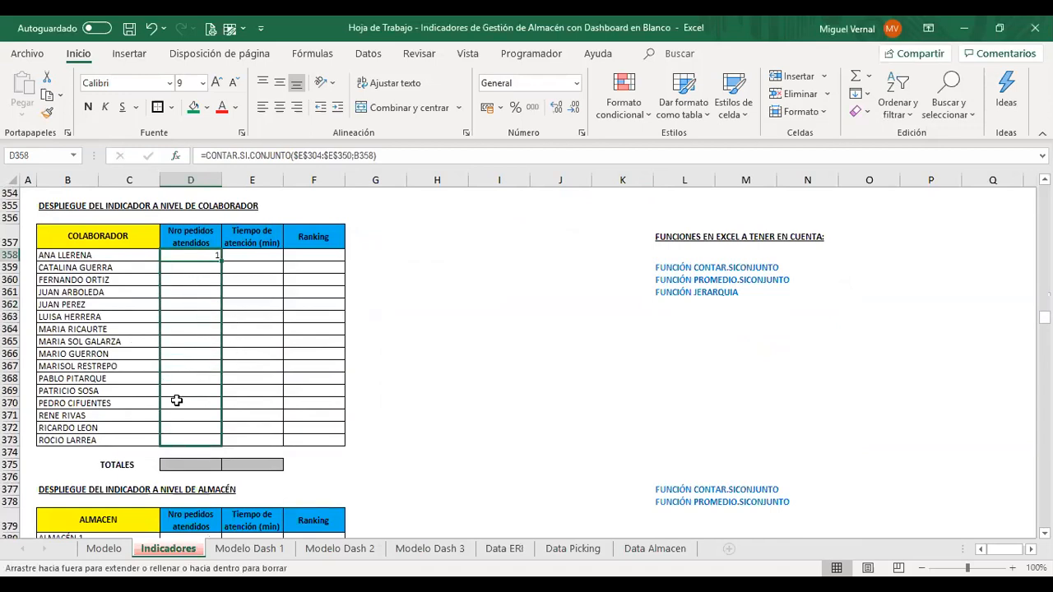
# Step: Insert the PROMEDIO.SI.CONJUNTO function in E358, the first "Tiempo de atención (min)" cell of the collaborator table
pyautogui.click(260, 255)
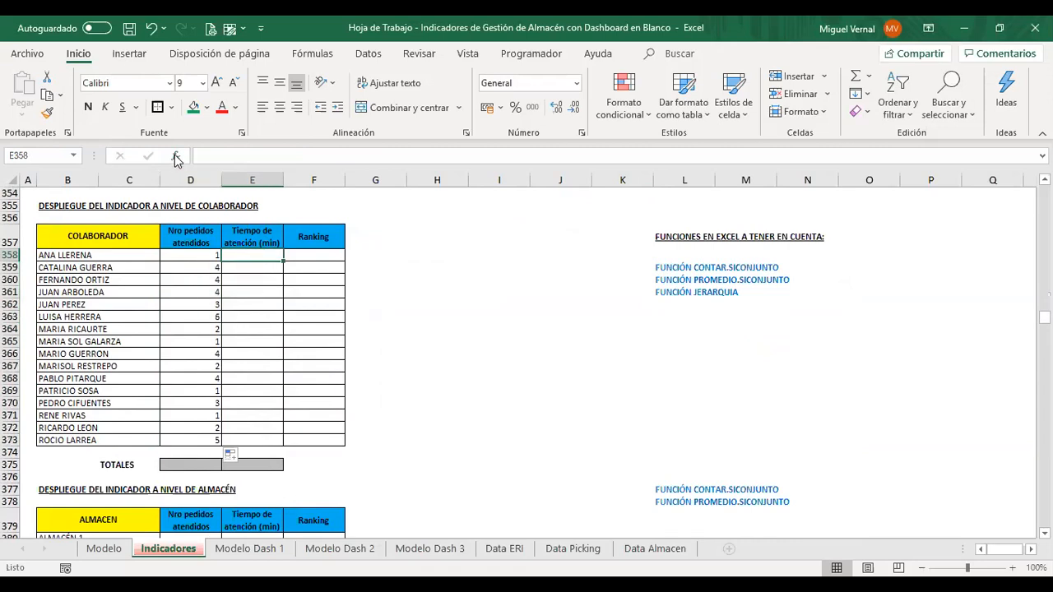
pyautogui.scroll(4, 364, 247)
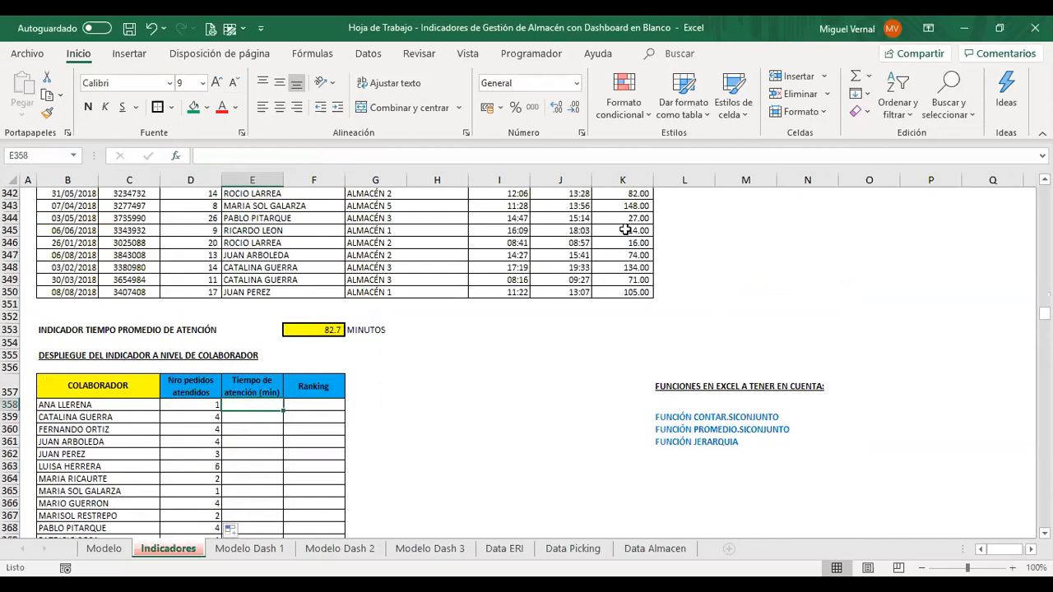
pyautogui.scroll(-2, 556, 239)
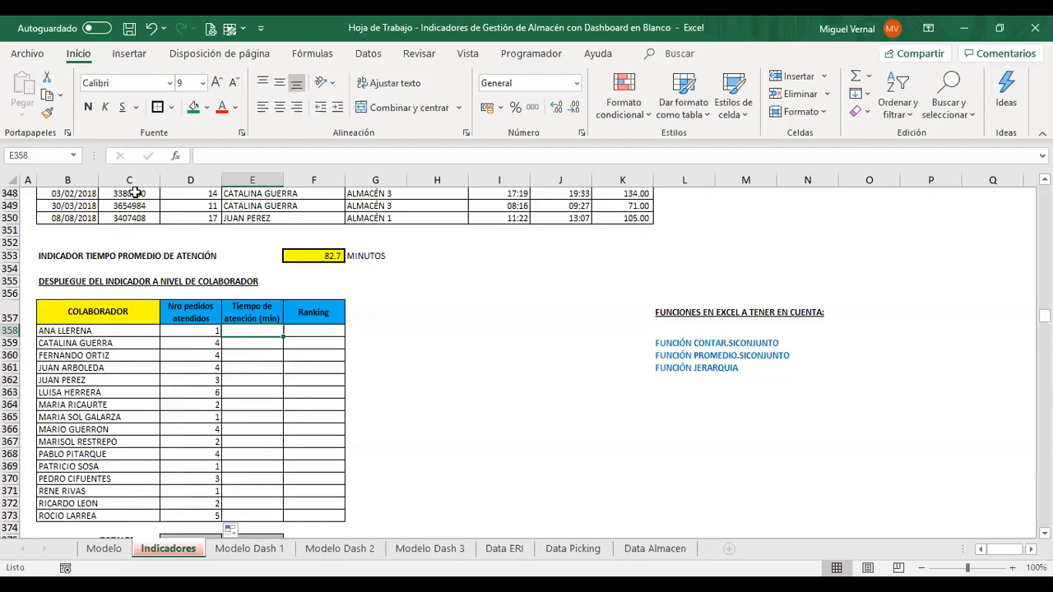
pyautogui.click(176, 156)
pyautogui.click(615, 363)
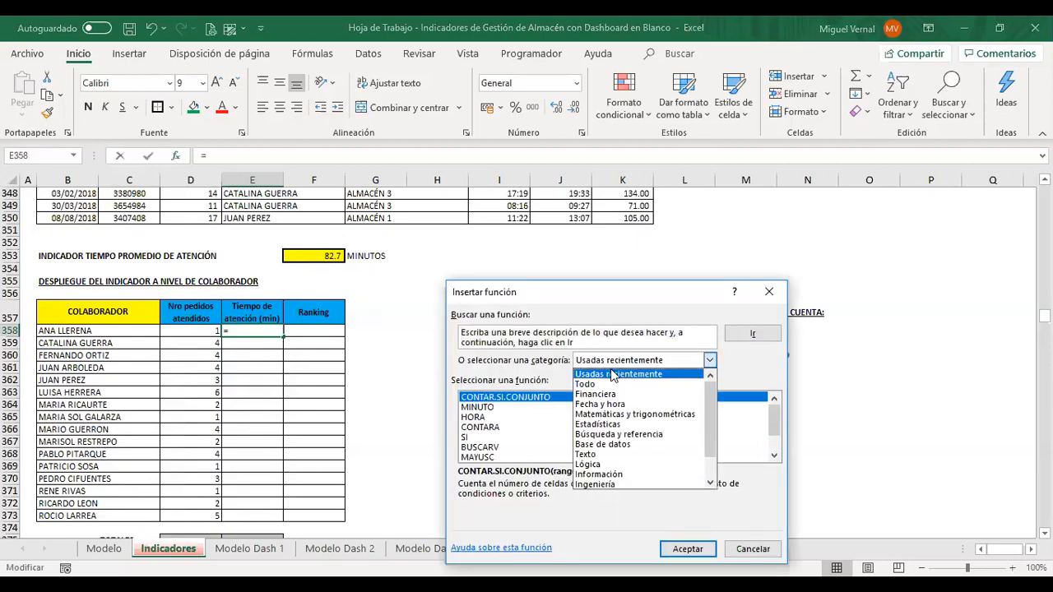
pyautogui.click(601, 381)
pyautogui.click(477, 429)
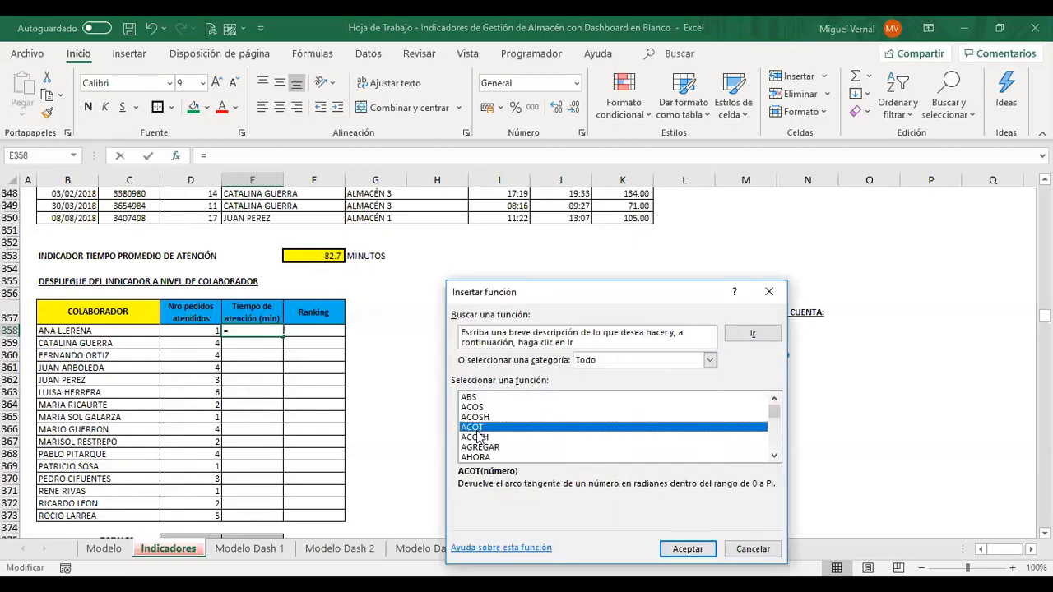
pyautogui.write('prom')
pyautogui.press('Down')
pyautogui.press('Down')
pyautogui.press('Down')
pyautogui.press('Down')
pyautogui.click(480, 437)
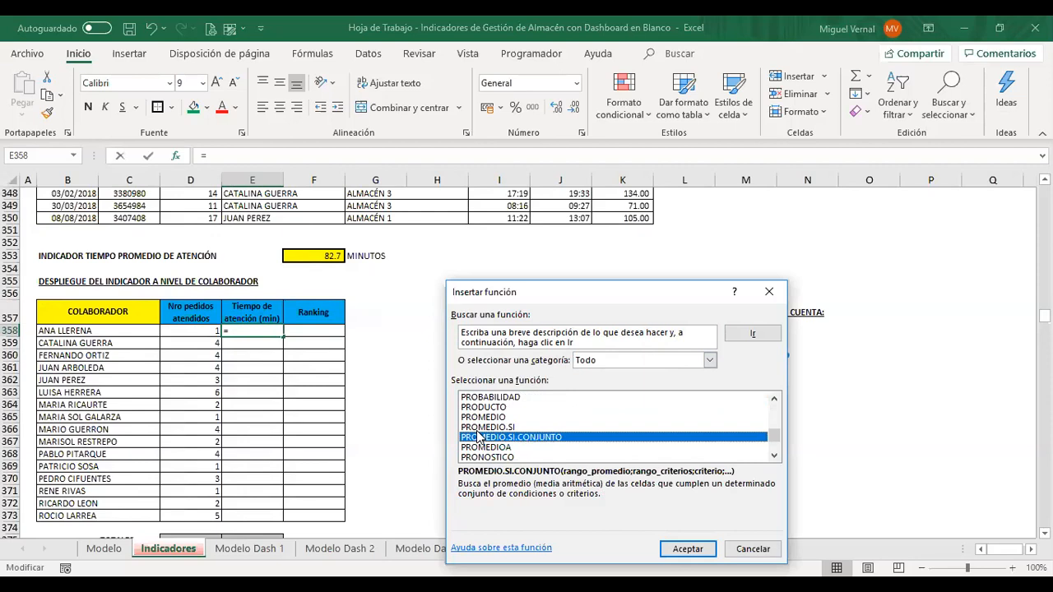
pyautogui.doubleClick(477, 435)
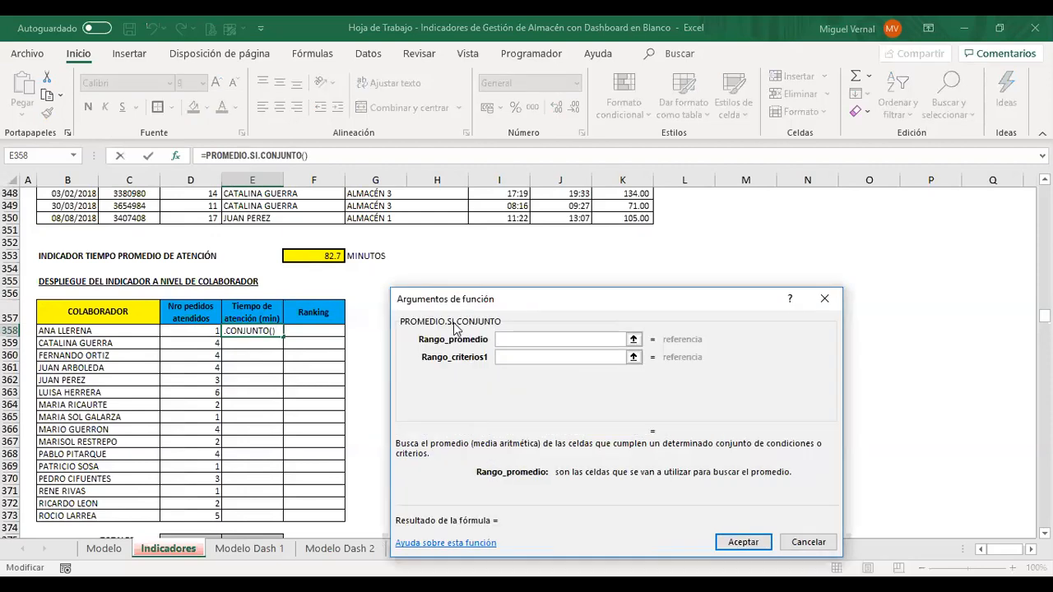
# Step: Set the range to average to the attention times K304:K350 as an absolute reference
pyautogui.scroll(1, 491, 355)
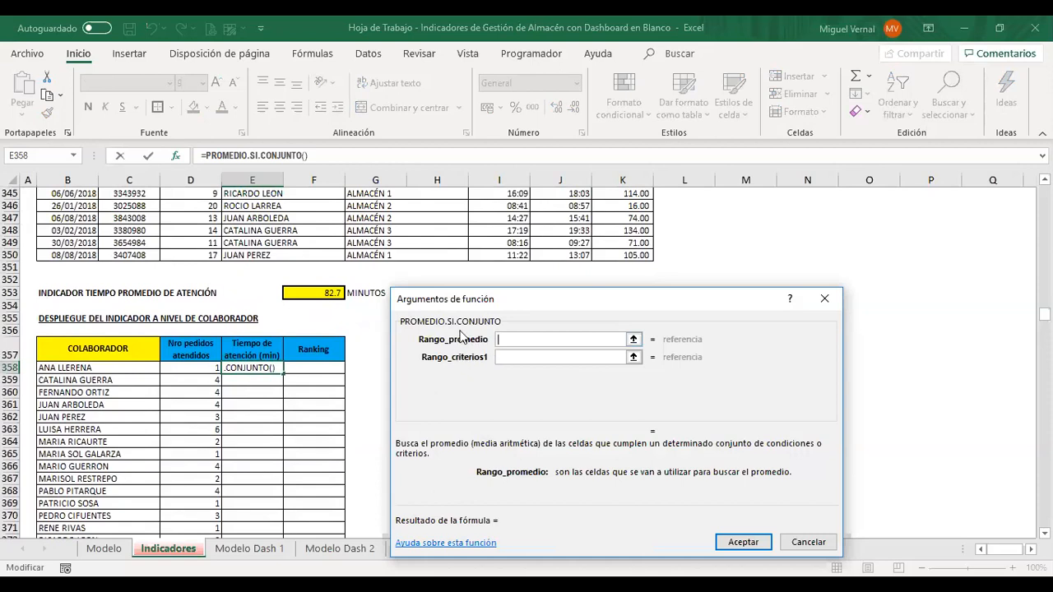
pyautogui.click(617, 228)
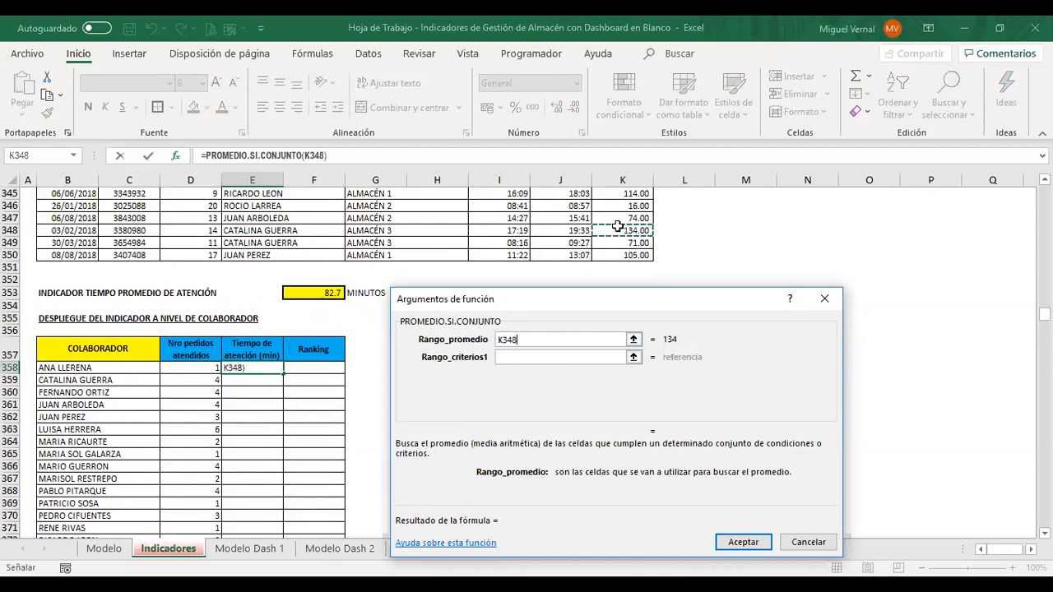
pyautogui.hotkey('ctrl', 'Up')
pyautogui.press('Down')
pyautogui.hotkey('ctrl', 'shift', 'Down')
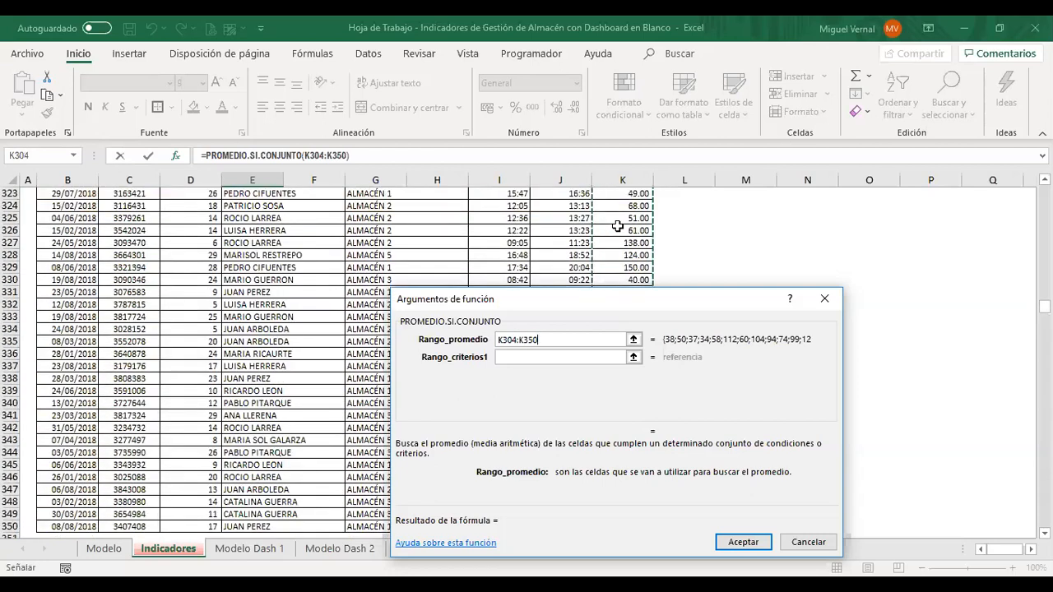
pyautogui.press('F4')
# Step: Set the average's first criteria range to the Colaborador data as the absolute reference $E$304:$E$350
pyautogui.press('Tab')
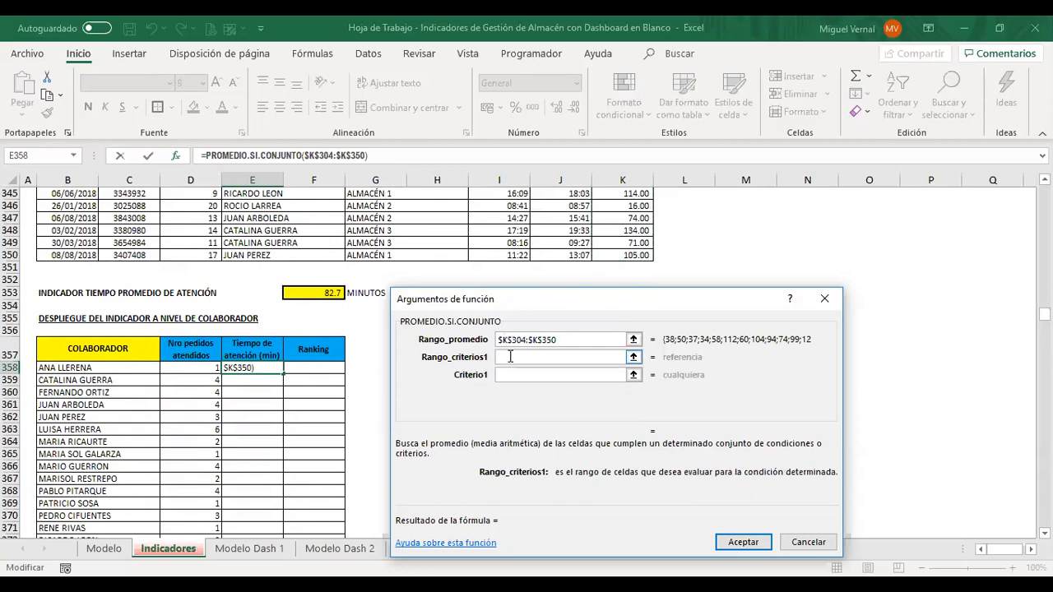
pyautogui.click(248, 213)
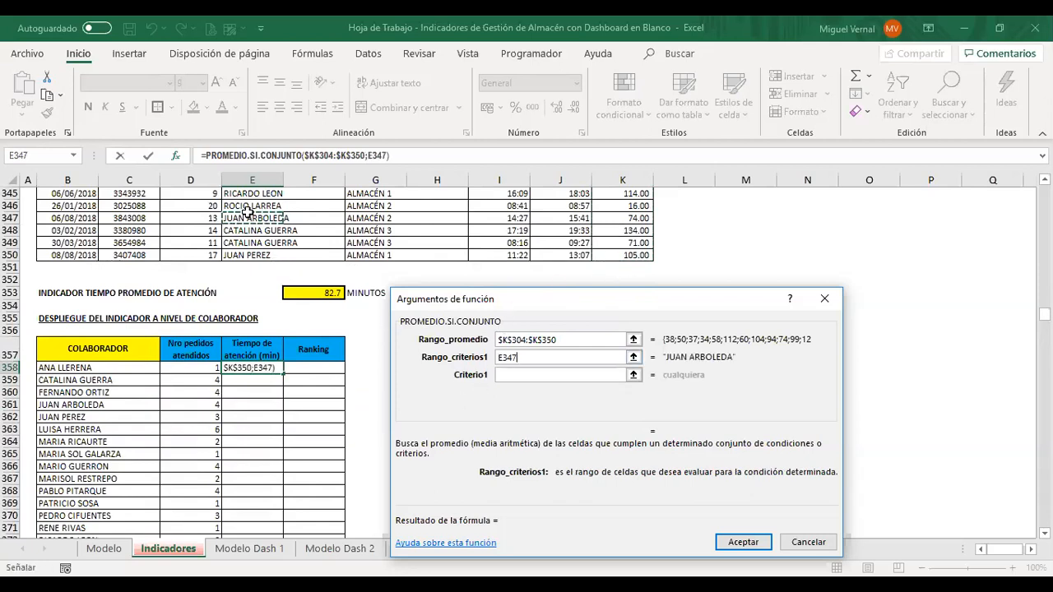
pyautogui.scroll(14, 248, 212)
pyautogui.click(248, 212)
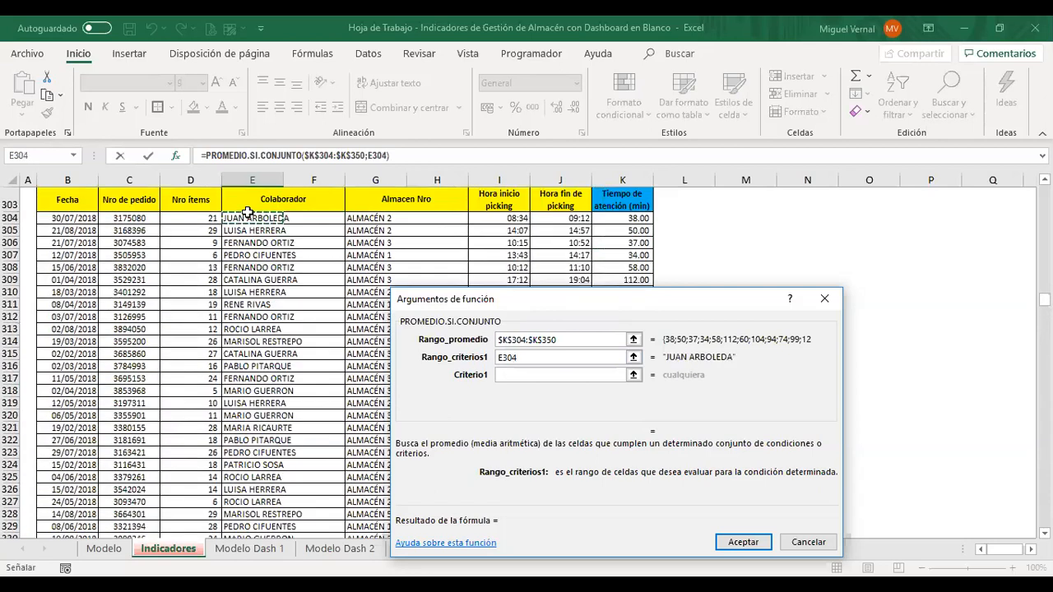
pyautogui.hotkey('ctrl', 'shift', 'Down')
pyautogui.scroll(-7, 247, 212)
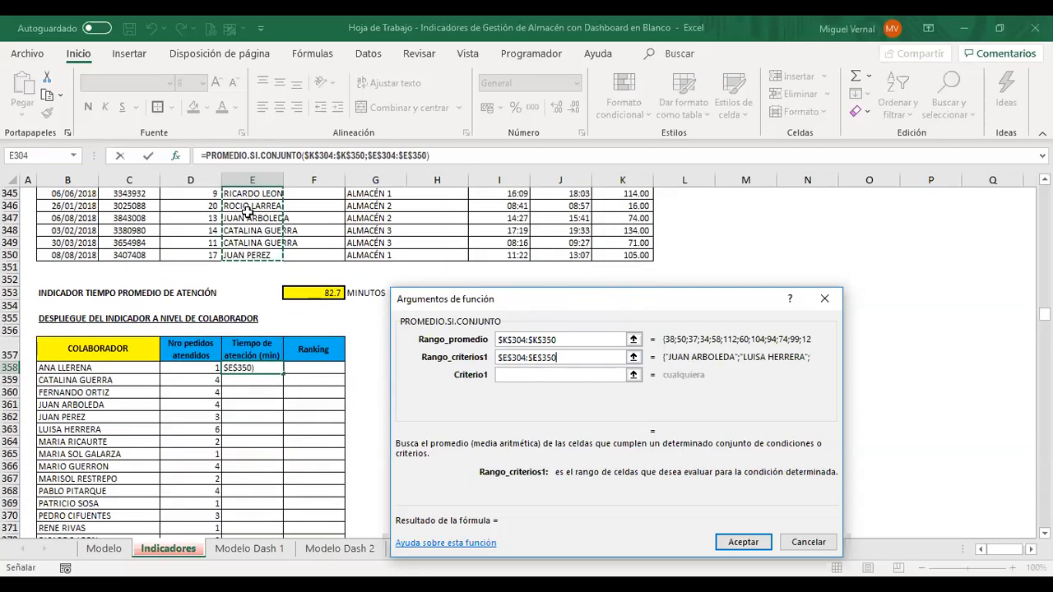
# Step: Use B358 as the average's criterion, accept the formula and fill it down the attention time column to E373
pyautogui.press('Tab')
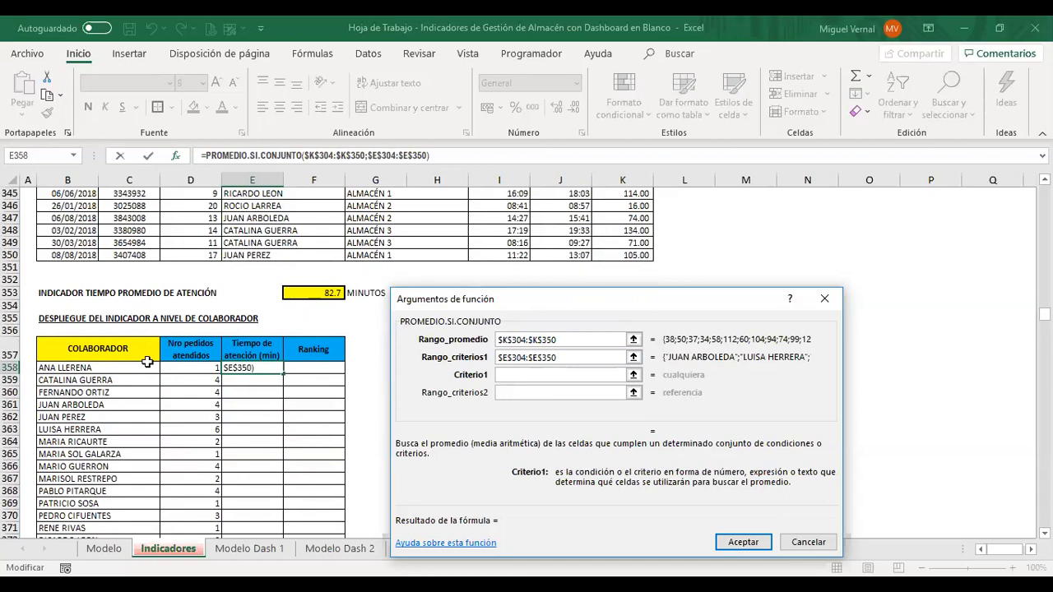
pyautogui.click(54, 368)
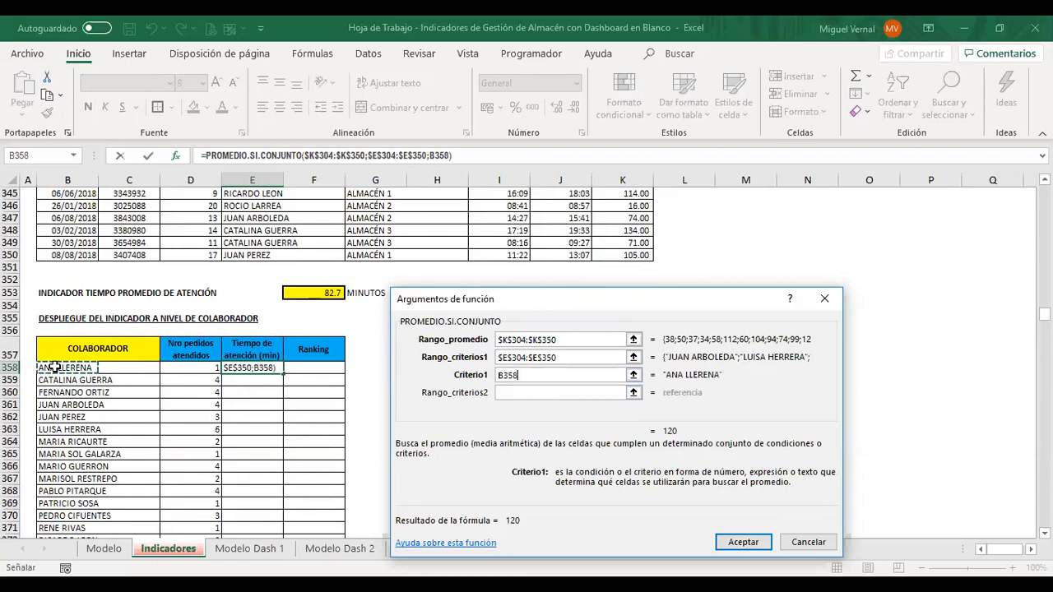
pyautogui.press('Return')
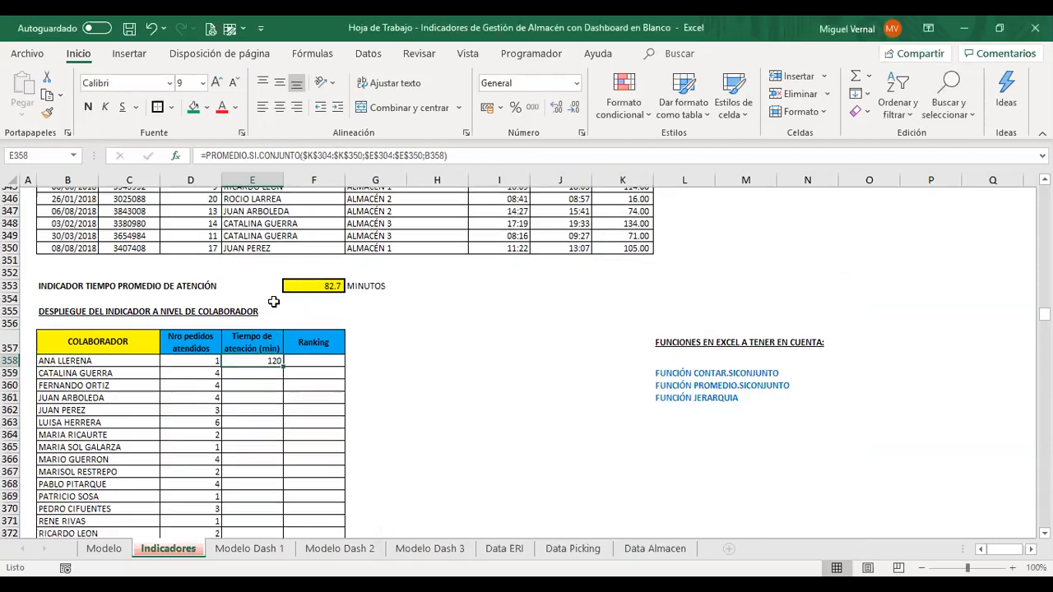
pyautogui.scroll(-2, 272, 345)
pyautogui.moveTo(283, 299); pyautogui.dragTo(273, 485)
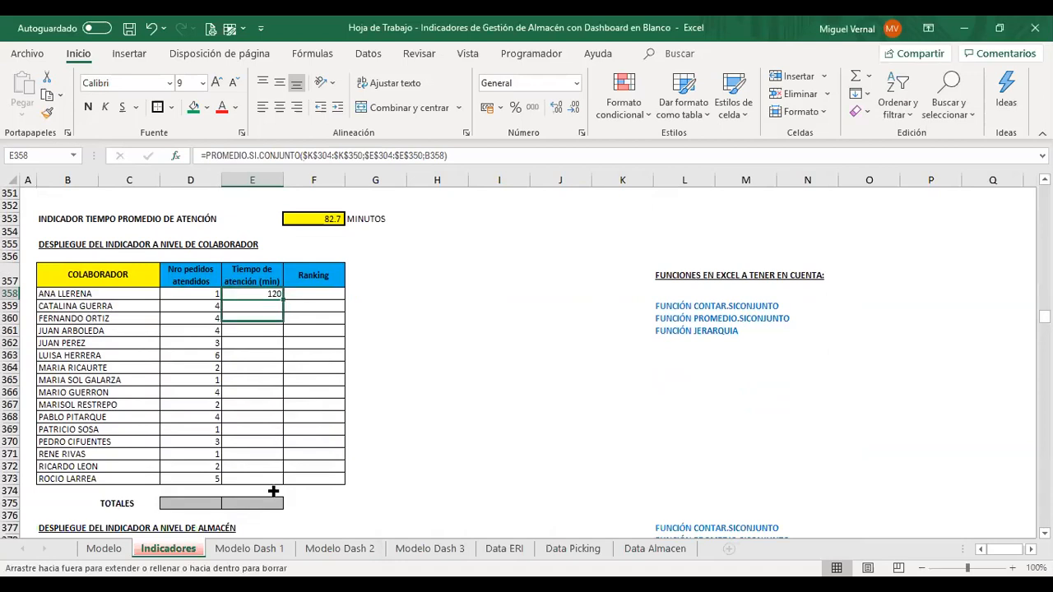
# Step: Apply the comma number style with two decimals to the attention times in E358:E373
pyautogui.click(532, 108)
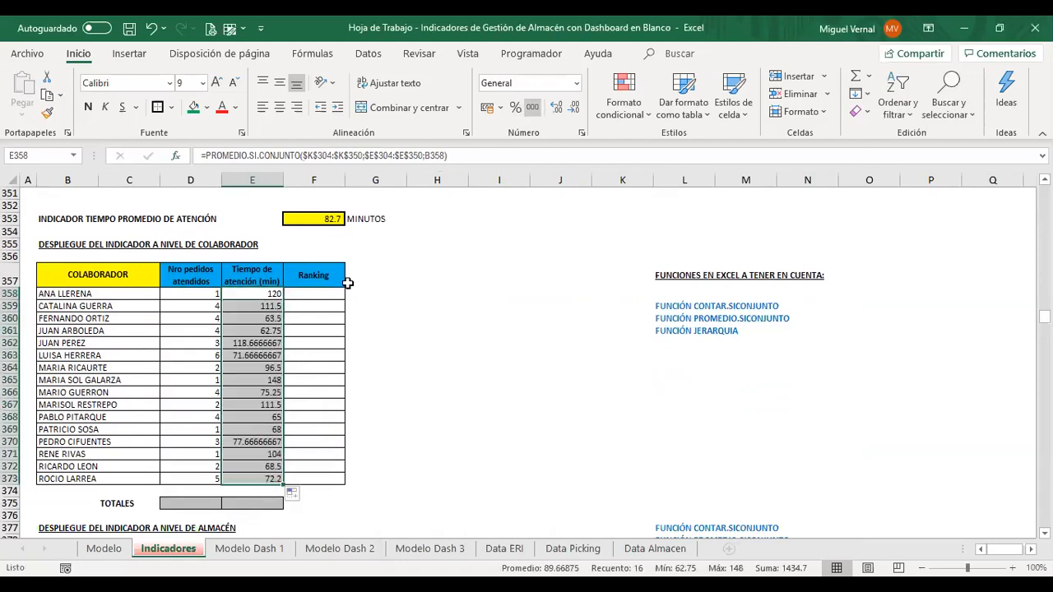
pyautogui.click(253, 293)
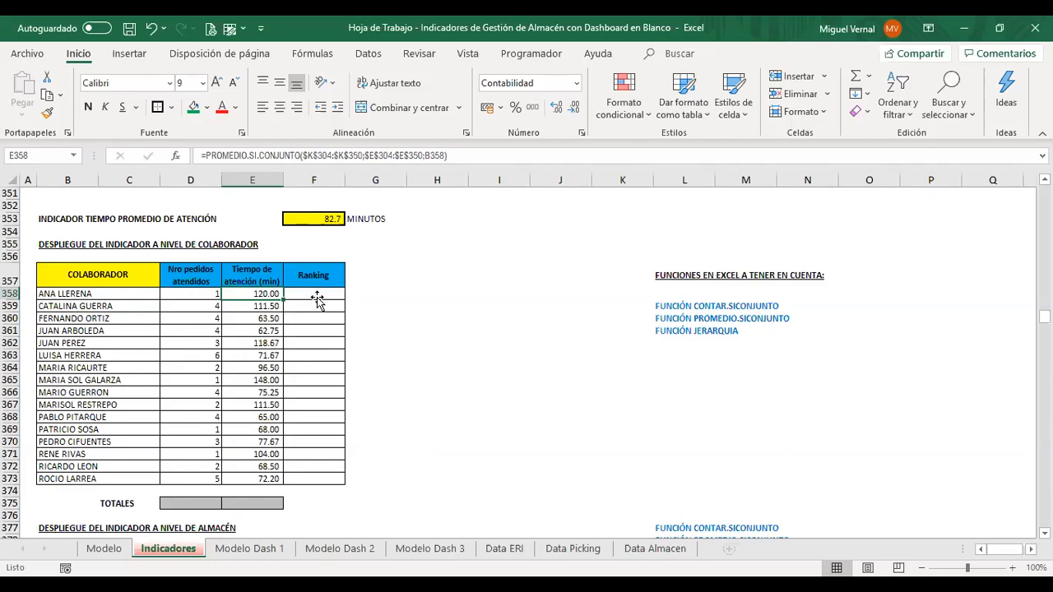
# Step: Insert the JERARQUIA function in F358, the first Ranking cell of the collaborator table
pyautogui.click(316, 296)
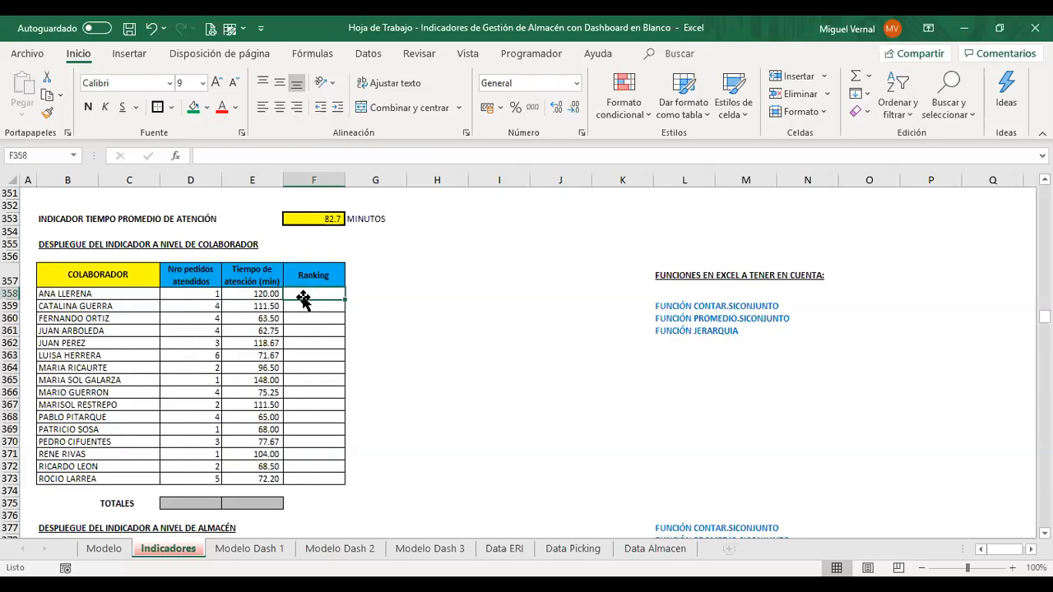
pyautogui.click(176, 156)
pyautogui.click(477, 436)
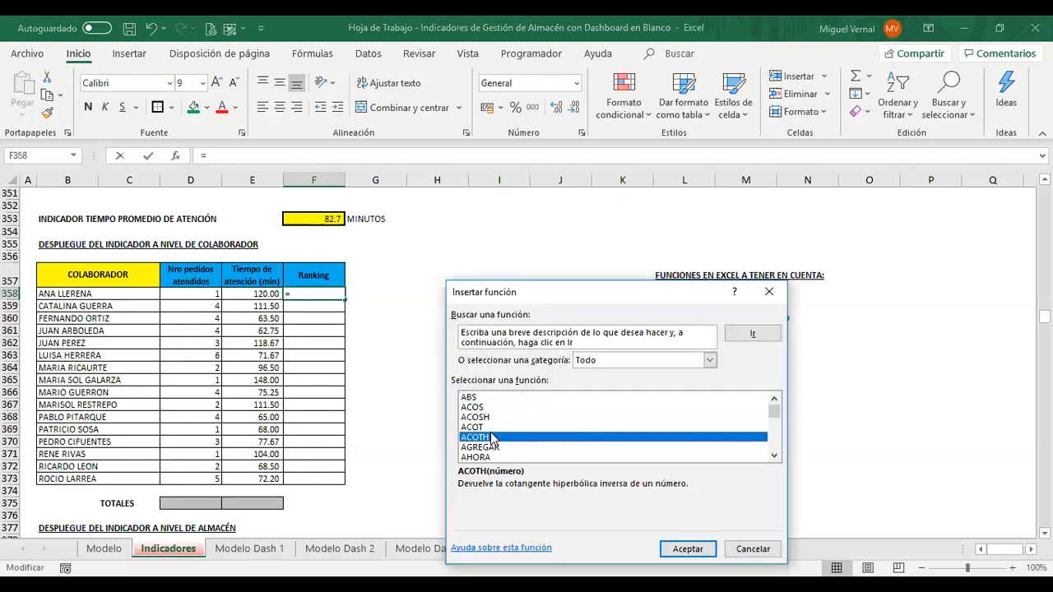
pyautogui.press('j')
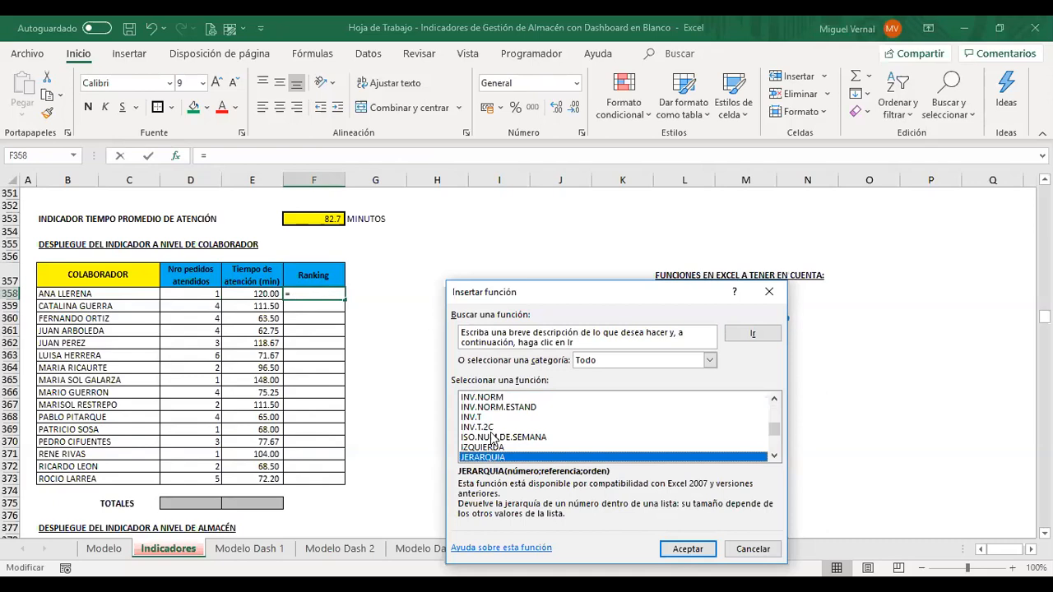
pyautogui.press('Return')
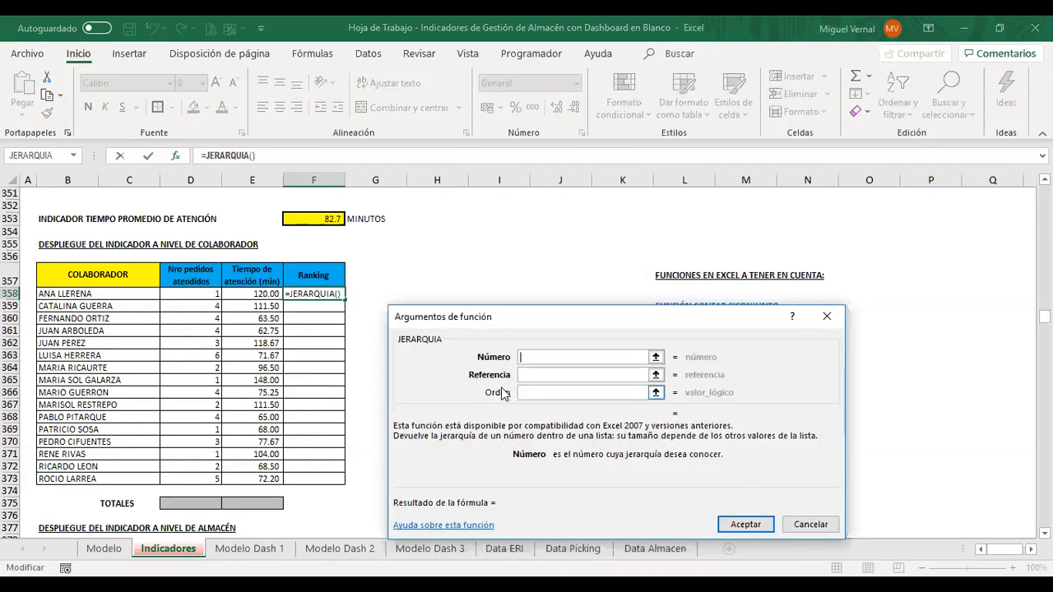
pyautogui.moveTo(503, 394); pyautogui.dragTo(516, 351)
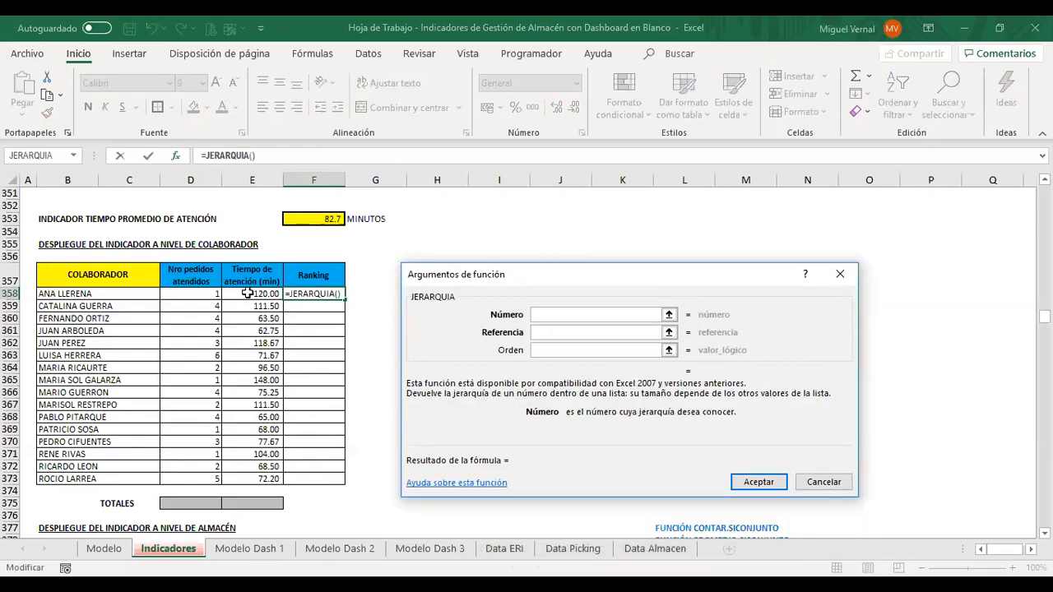
# Step: Set E358 as the number to rank and the attention times $E$358:$E$373 as the absolute reference range
pyautogui.click(248, 293)
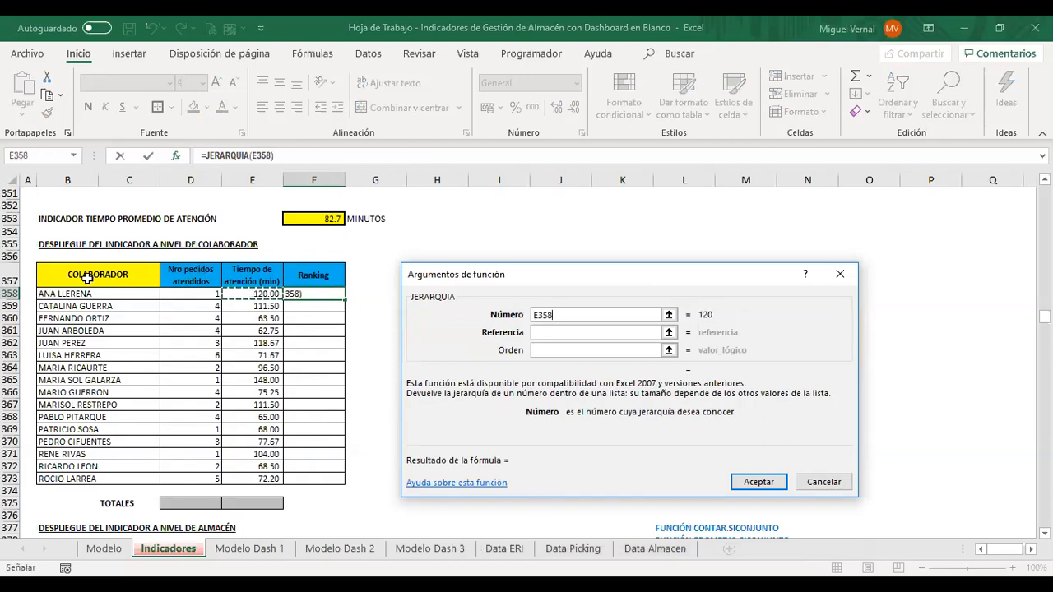
pyautogui.click(570, 334)
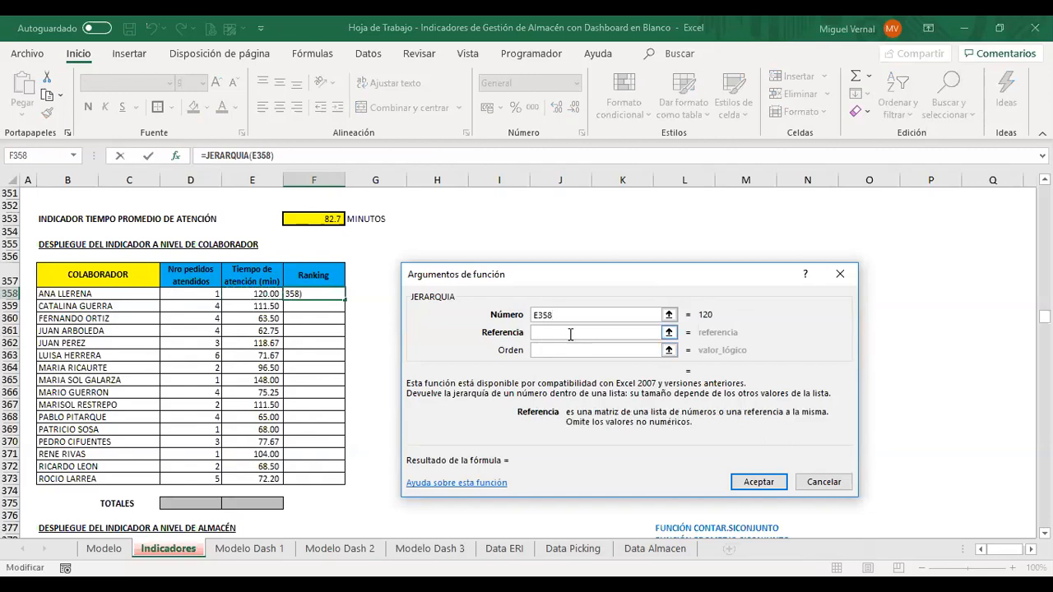
pyautogui.click(258, 294)
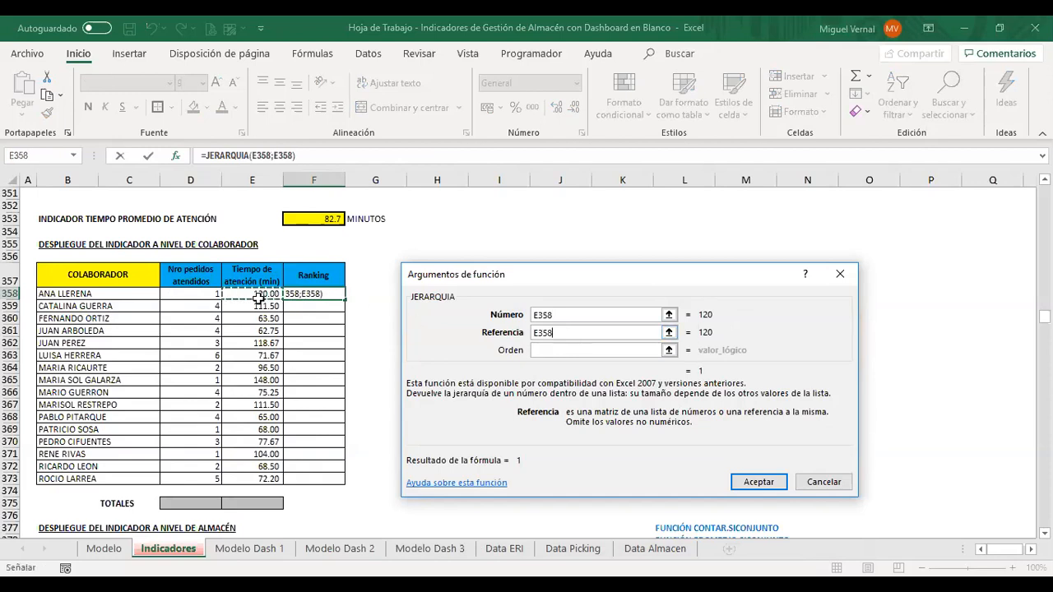
pyautogui.hotkey('ctrl', 'shift', 'Down')
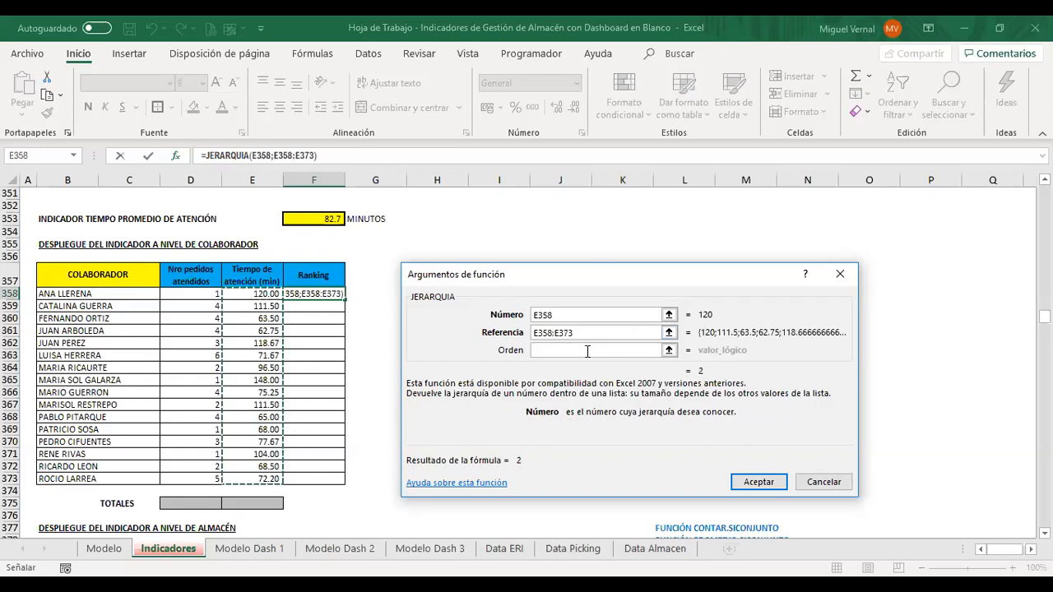
pyautogui.press('F4')
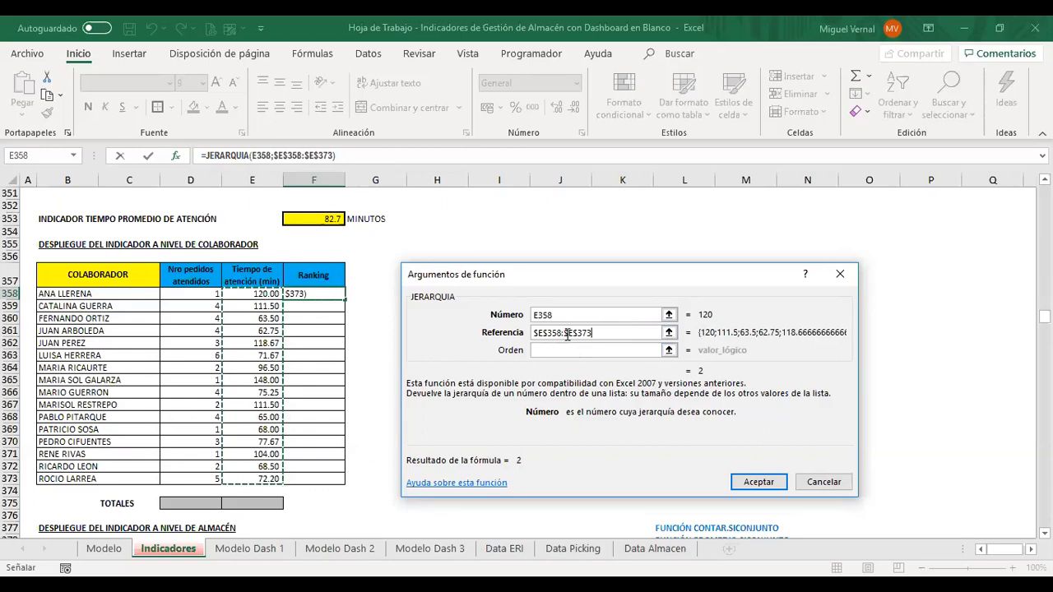
# Step: Set the ranking order to 1, accept the formula and fill it down the Ranking column to F373
pyautogui.click(540, 351)
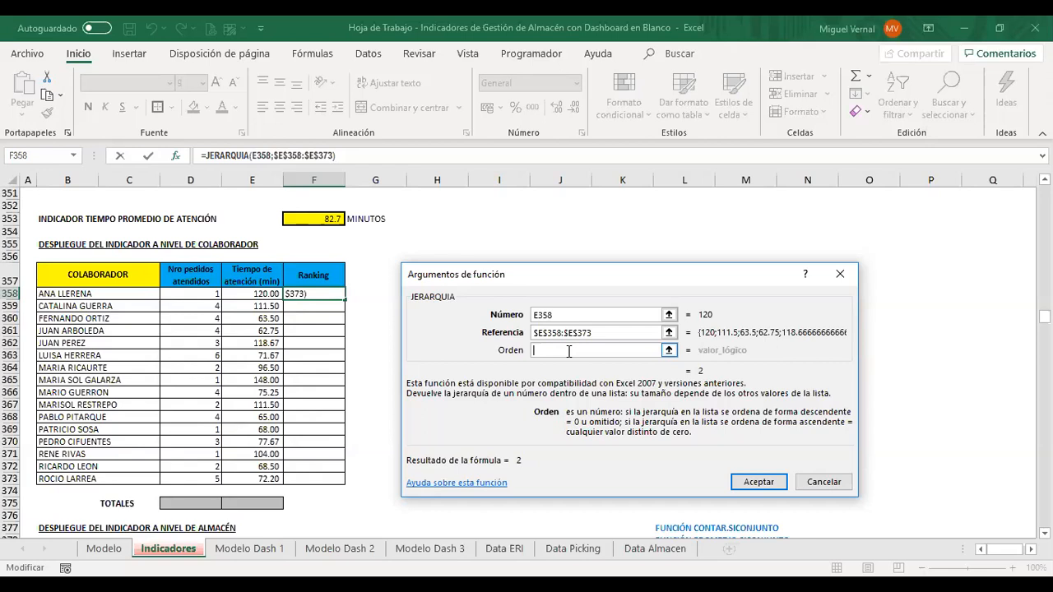
pyautogui.write('1')
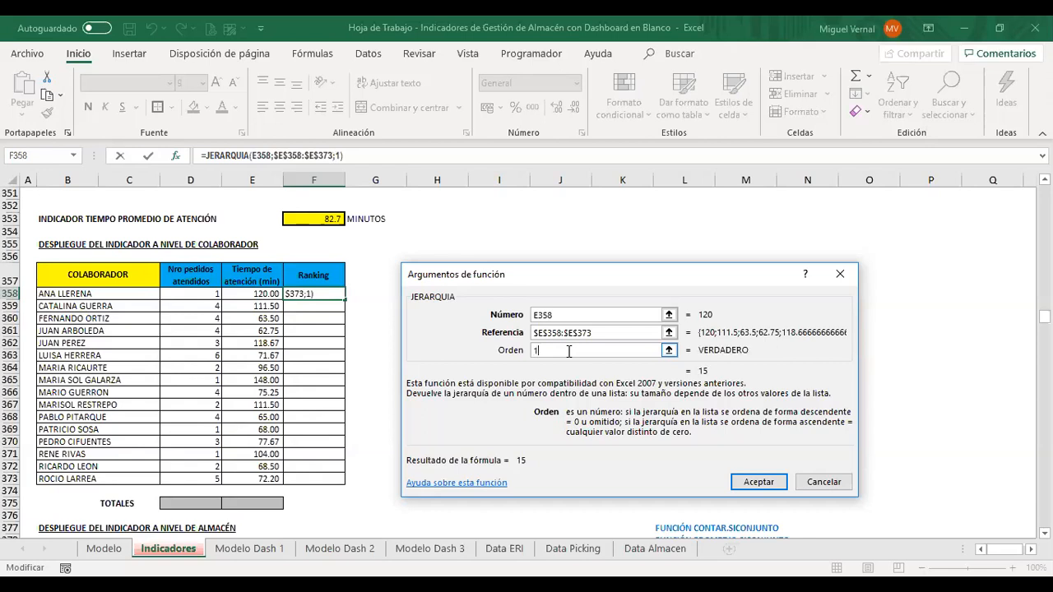
pyautogui.click(757, 482)
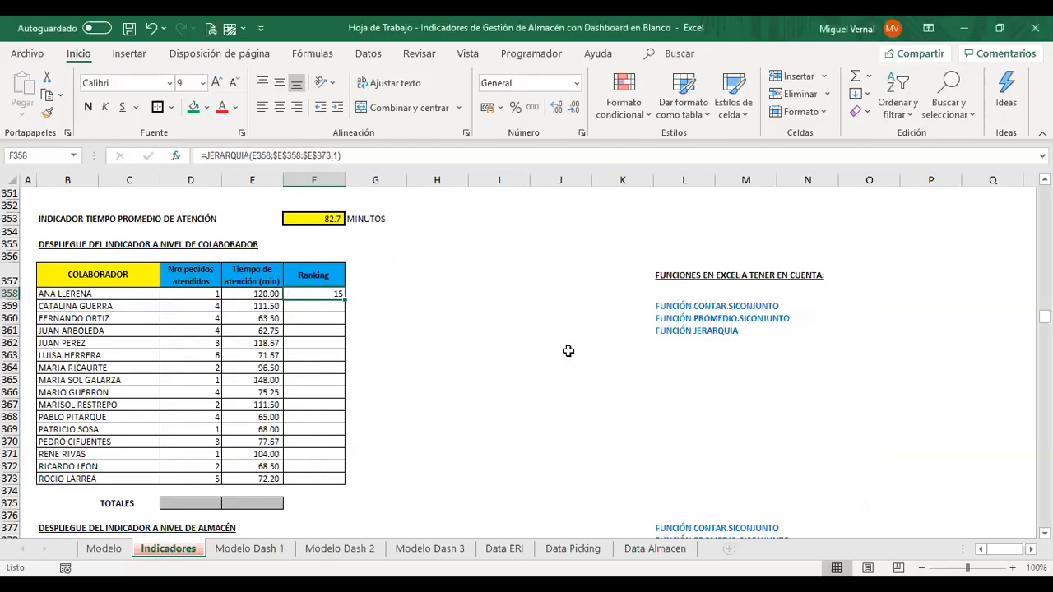
pyautogui.moveTo(345, 299); pyautogui.dragTo(343, 478)
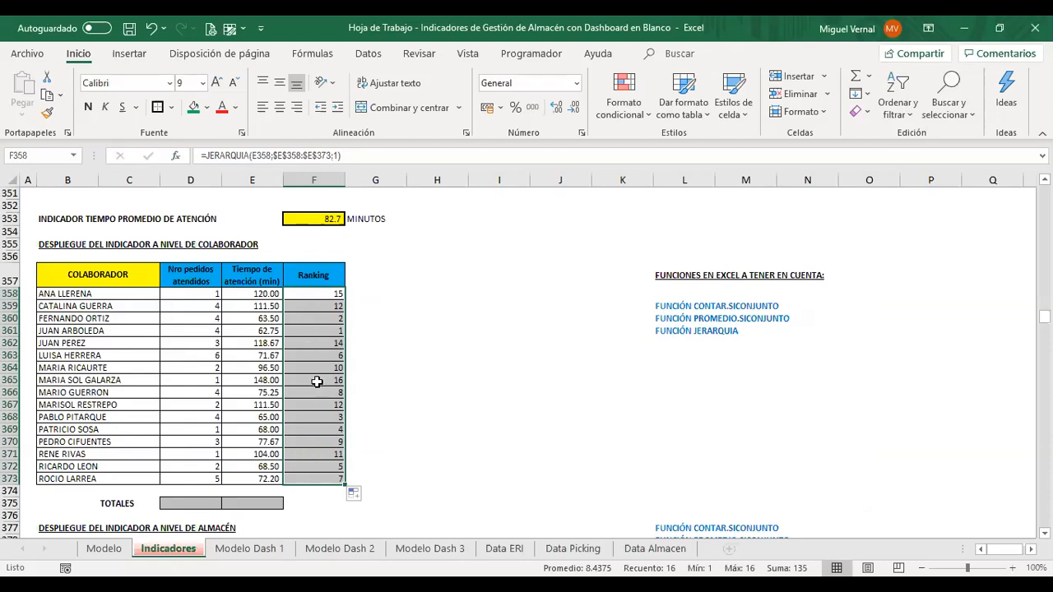
pyautogui.click(412, 343)
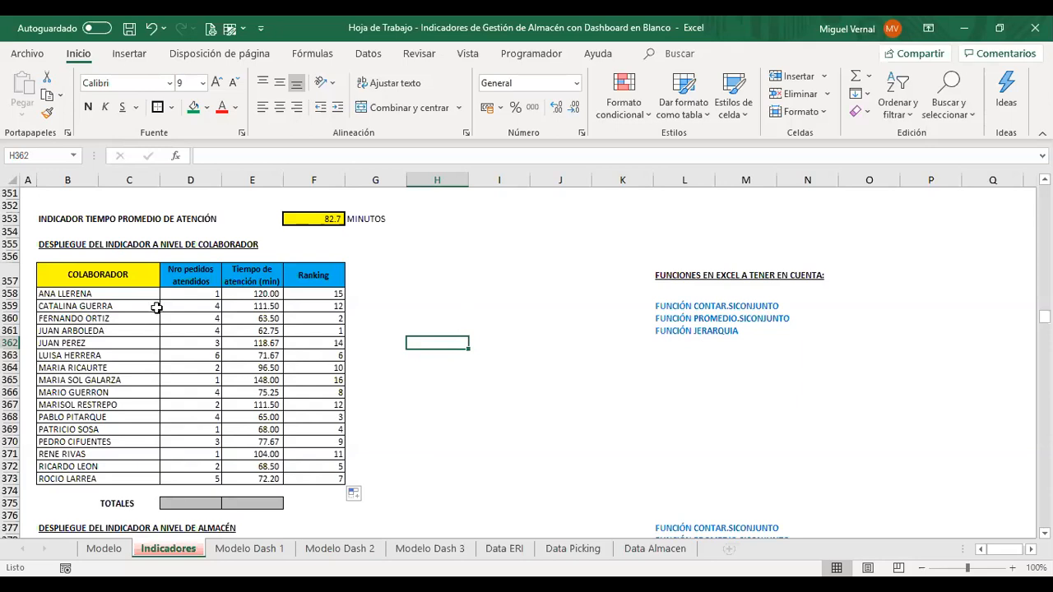
# Step: Fill the table row of the first-ranked collaborator, row 361, with green
pyautogui.moveTo(155, 326); pyautogui.dragTo(339, 329)
pyautogui.click(192, 110)
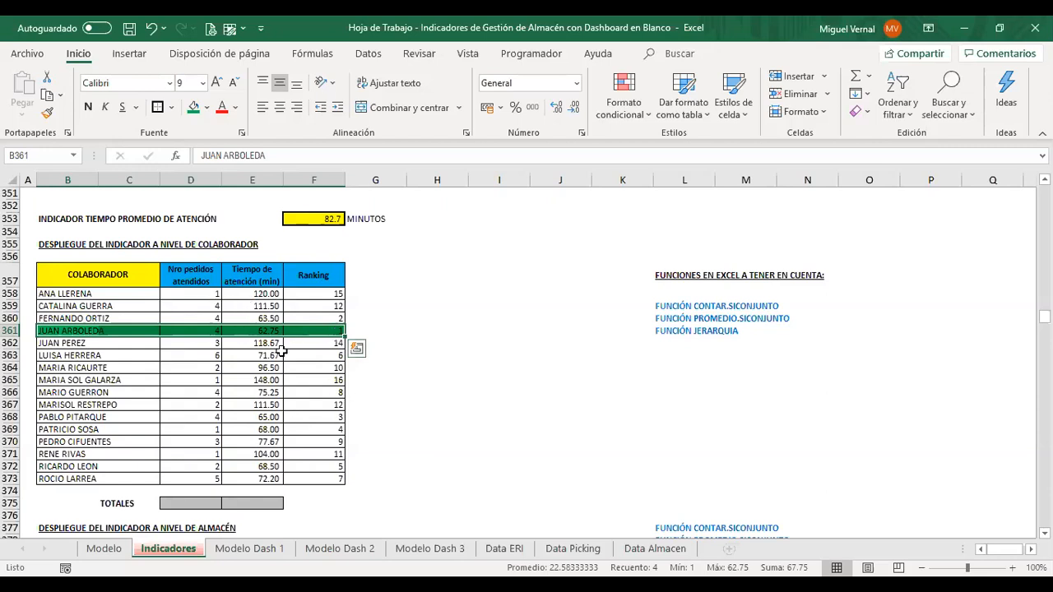
pyautogui.click(300, 354)
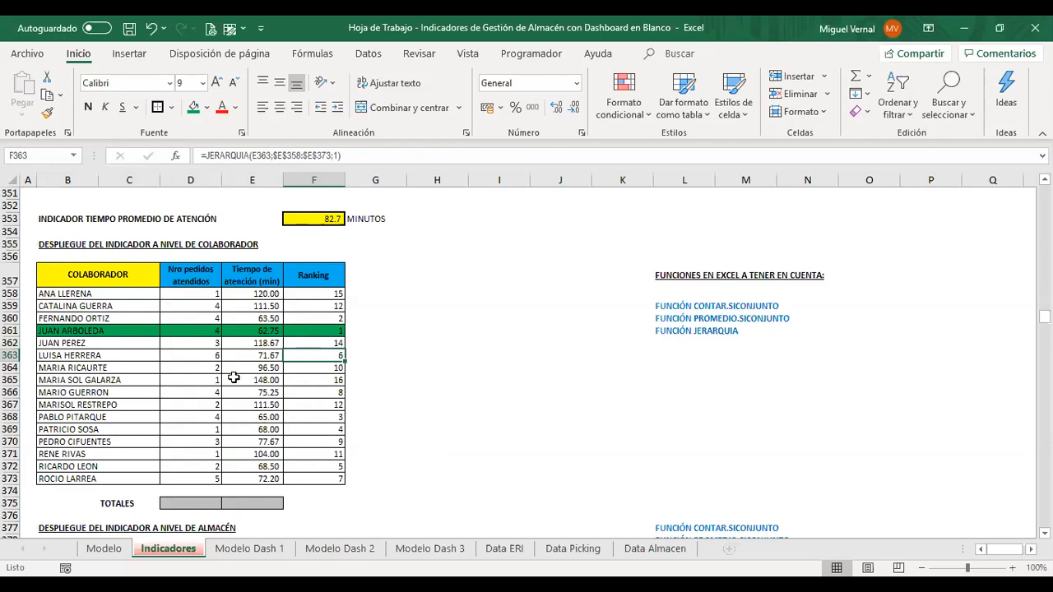
# Step: Fill the table row of the last-ranked collaborator, row 365, with red
pyautogui.moveTo(55, 381); pyautogui.dragTo(325, 374)
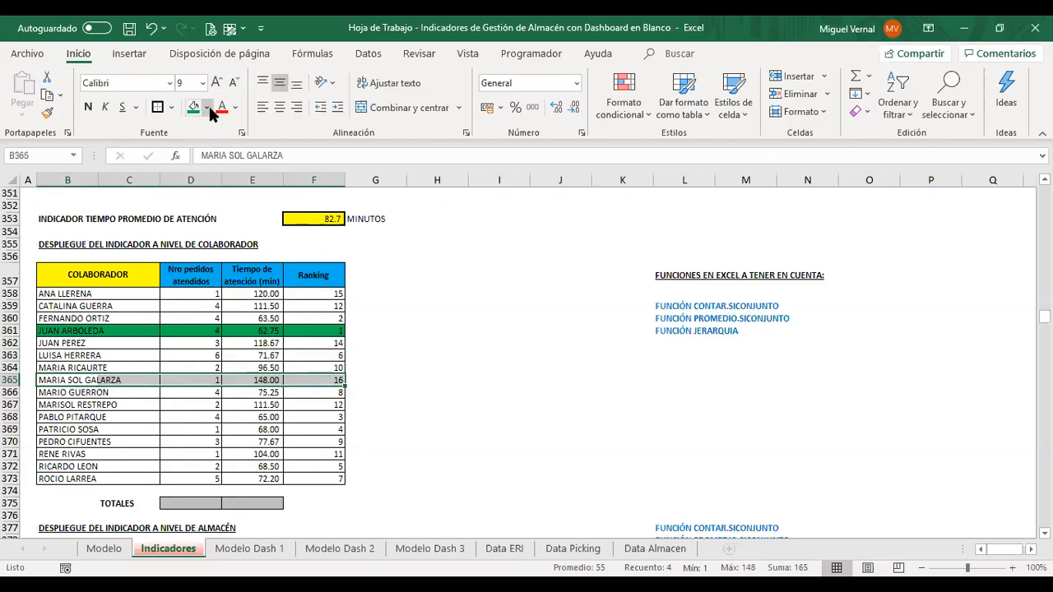
pyautogui.click(212, 113)
pyautogui.click(209, 247)
pyautogui.click(329, 344)
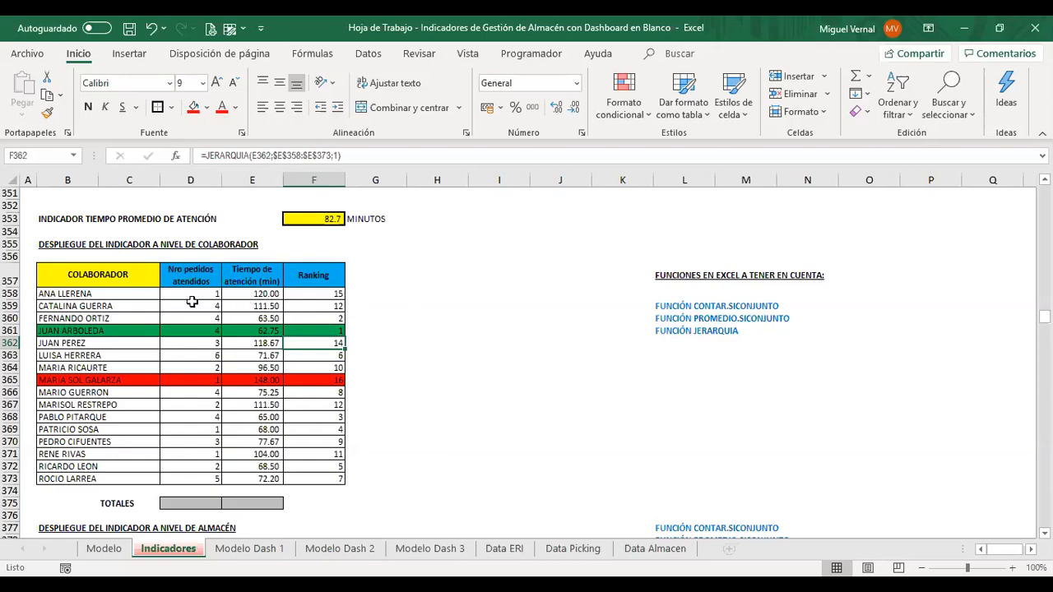
# Step: Return to the start of the sheet and go to the section "3. % de pedidos preparados en forma correcta"
pyautogui.scroll(-4, 340, 314)
pyautogui.scroll(-5, 117, 348)
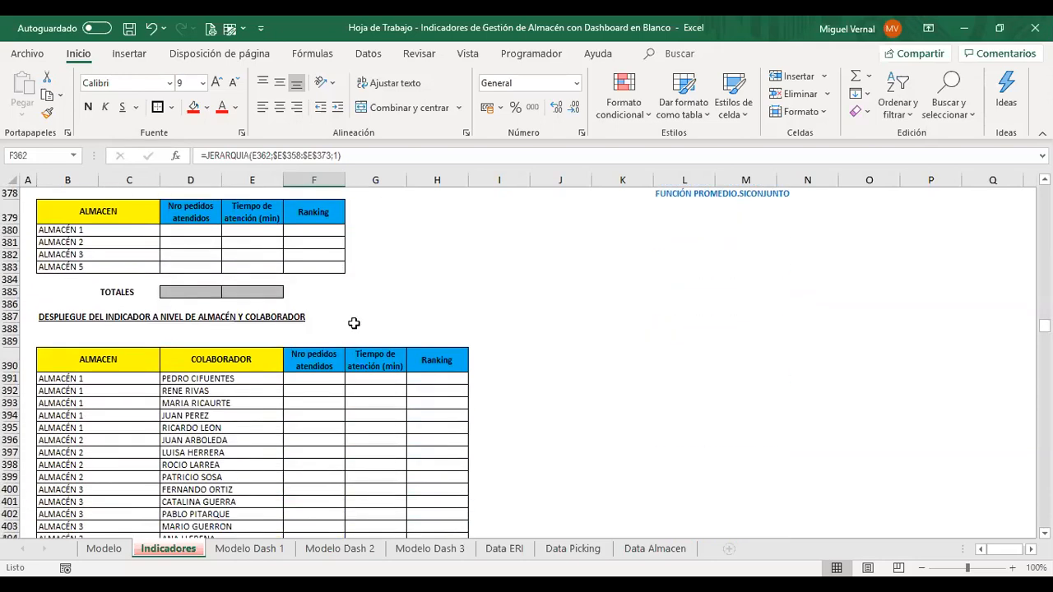
pyautogui.scroll(7, 354, 323)
pyautogui.click(435, 295)
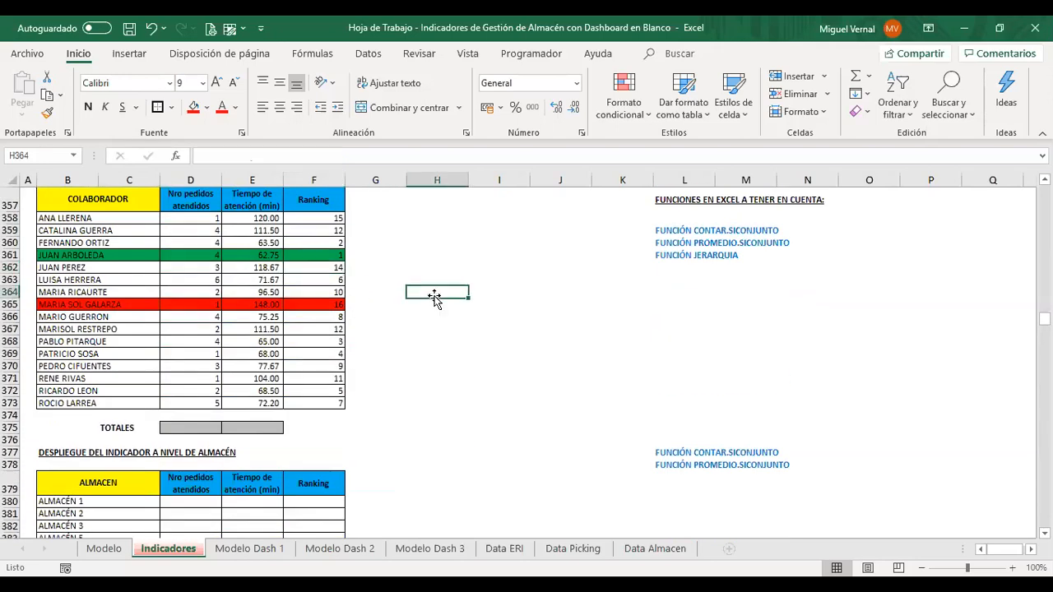
pyautogui.hotkey('ctrl', 'Home')
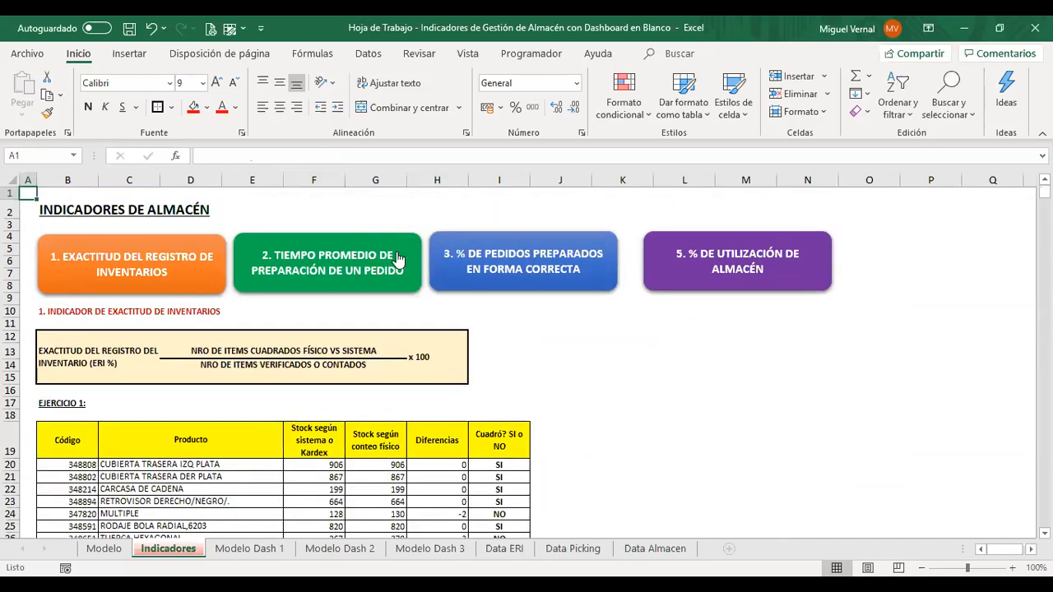
pyautogui.click(525, 246)
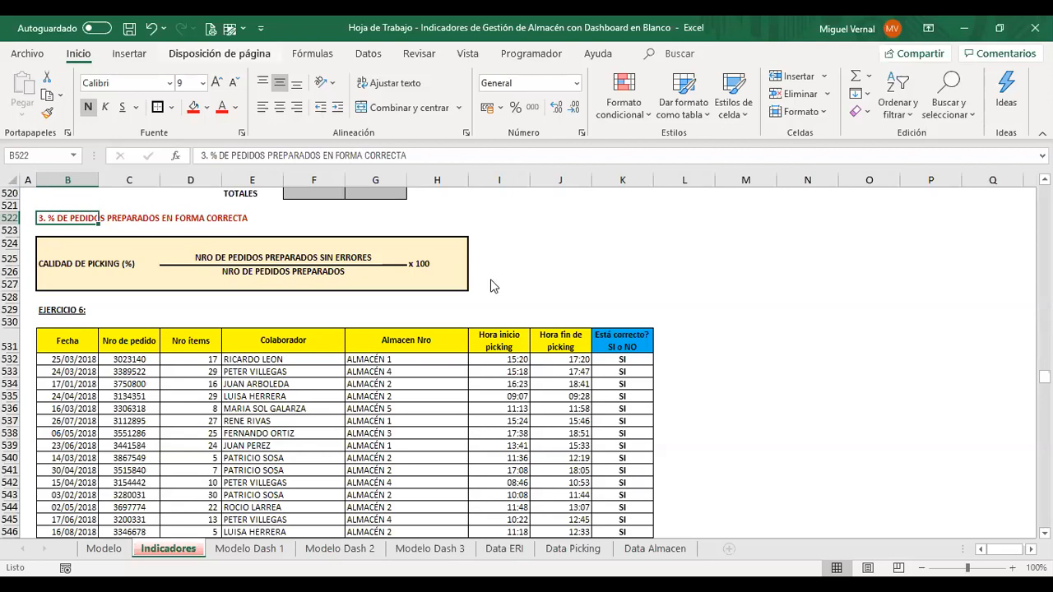
# Step: Examine the Ejercicio 6 picking table, including its warehouse data and the SI or NO values under "Está correcto?"
pyautogui.click(491, 280)
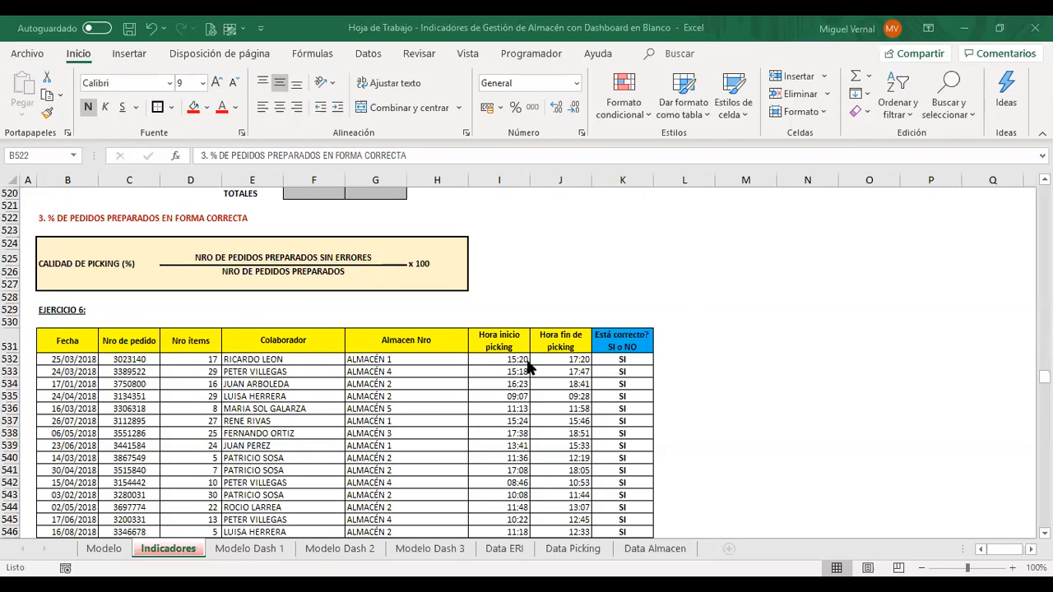
pyautogui.click(449, 362)
pyautogui.click(406, 363)
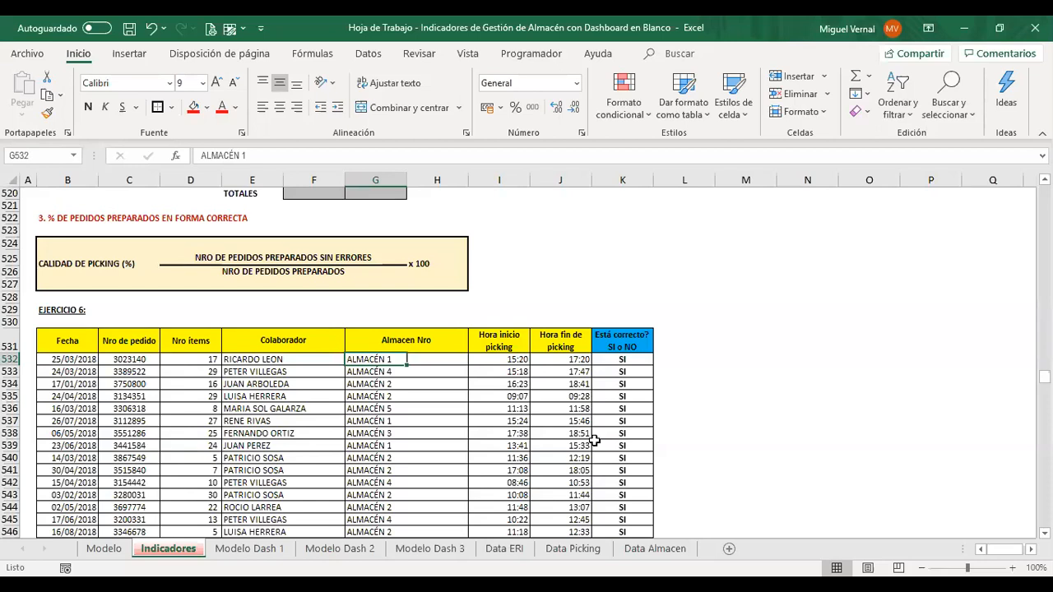
pyautogui.click(500, 113)
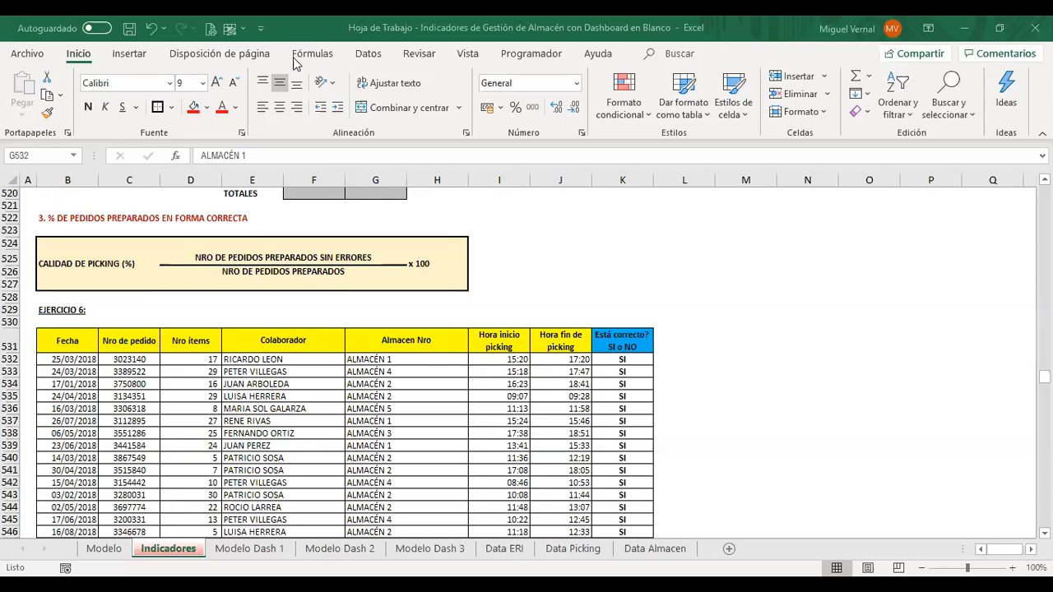
pyautogui.click(591, 367)
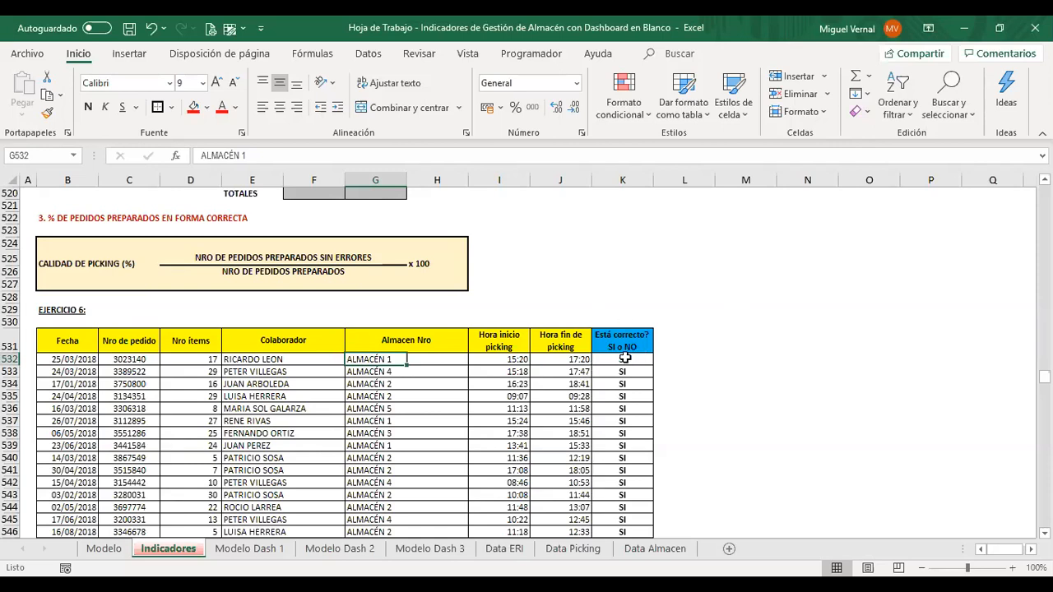
pyautogui.click(622, 360)
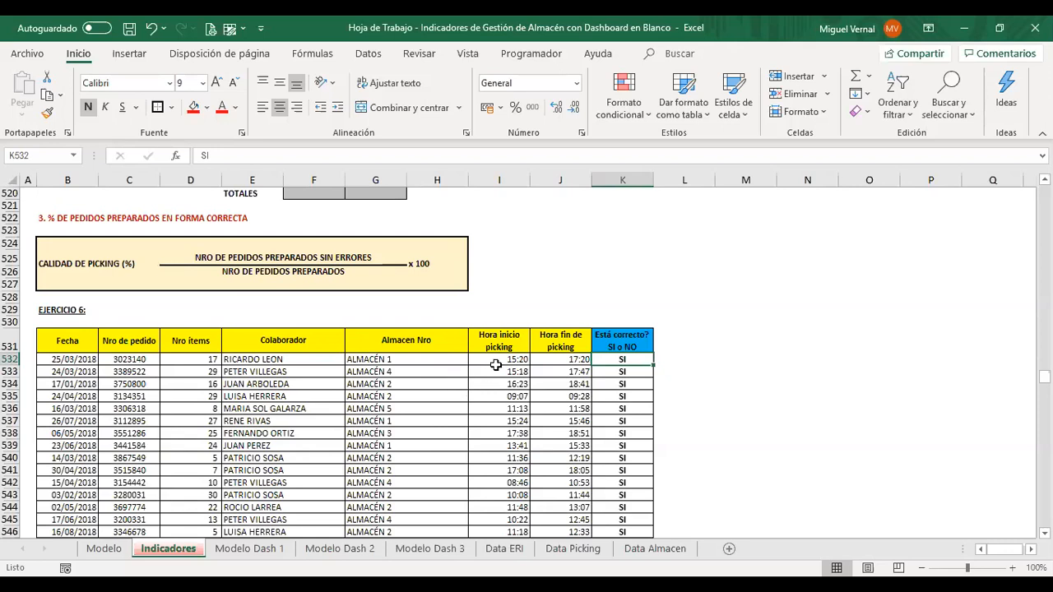
pyautogui.scroll(-2, 486, 346)
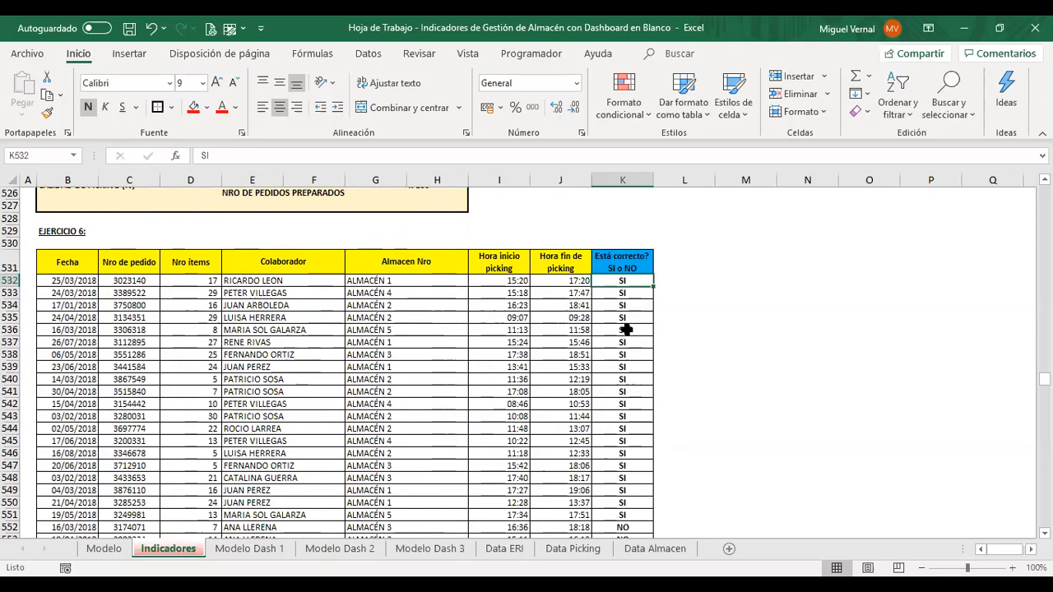
pyautogui.scroll(-2, 627, 330)
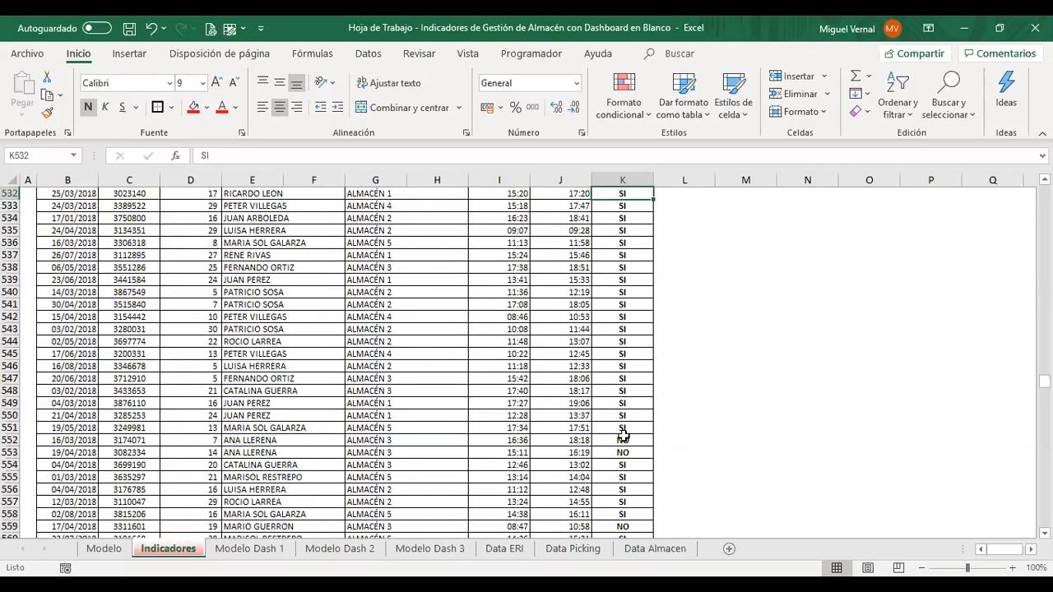
pyautogui.scroll(4, 610, 279)
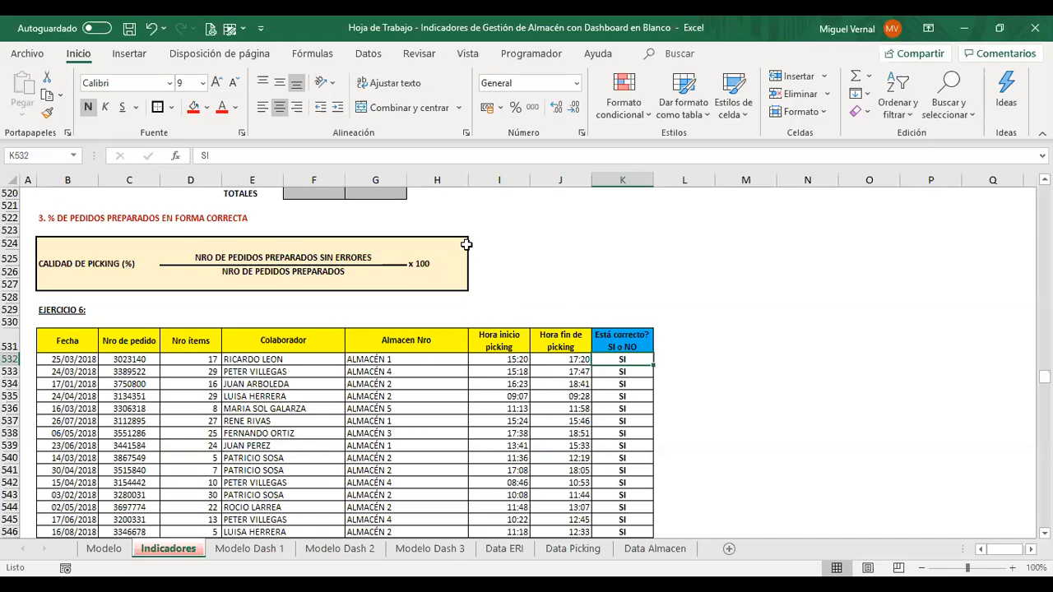
# Step: Insert the CONTAR.SI.CONJUNTO function in F580, the cell for "Número de pedidos preparados sin errores"
pyautogui.scroll(-11, 543, 262)
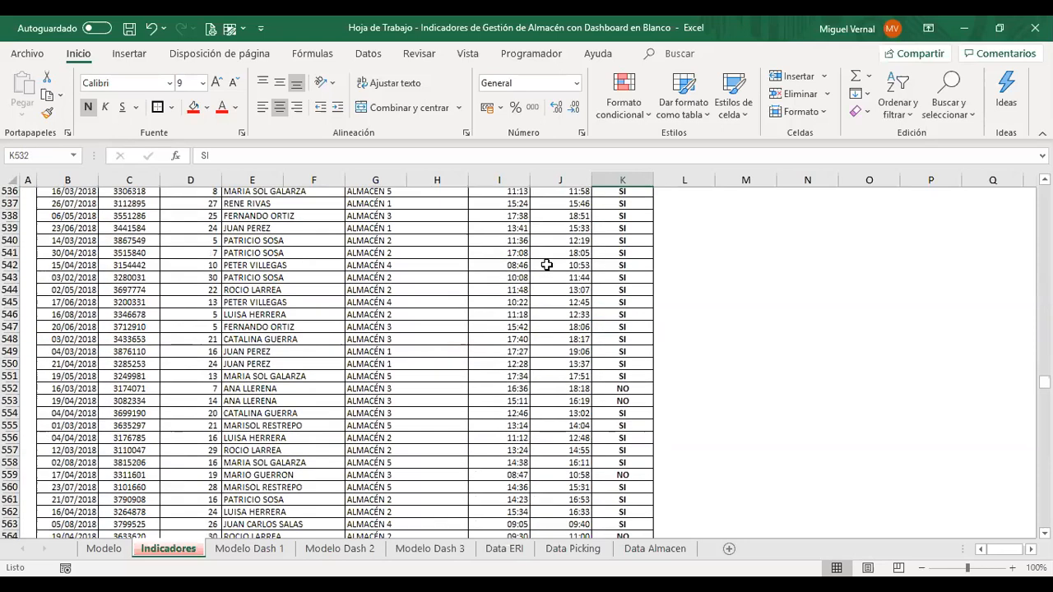
pyautogui.scroll(-4, 294, 386)
pyautogui.click(342, 380)
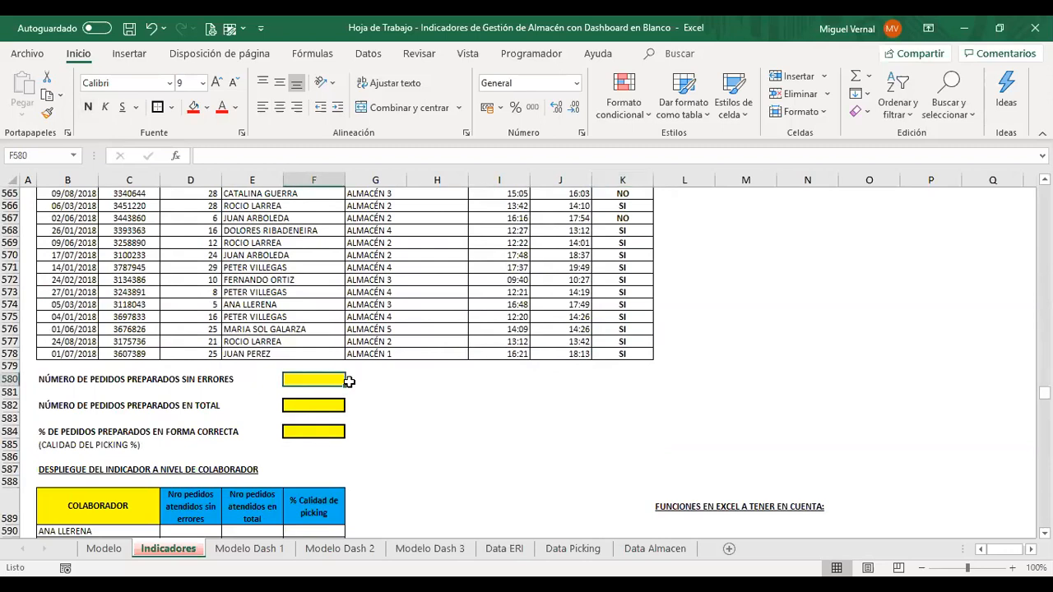
pyautogui.click(176, 157)
pyautogui.click(628, 318)
pyautogui.click(622, 329)
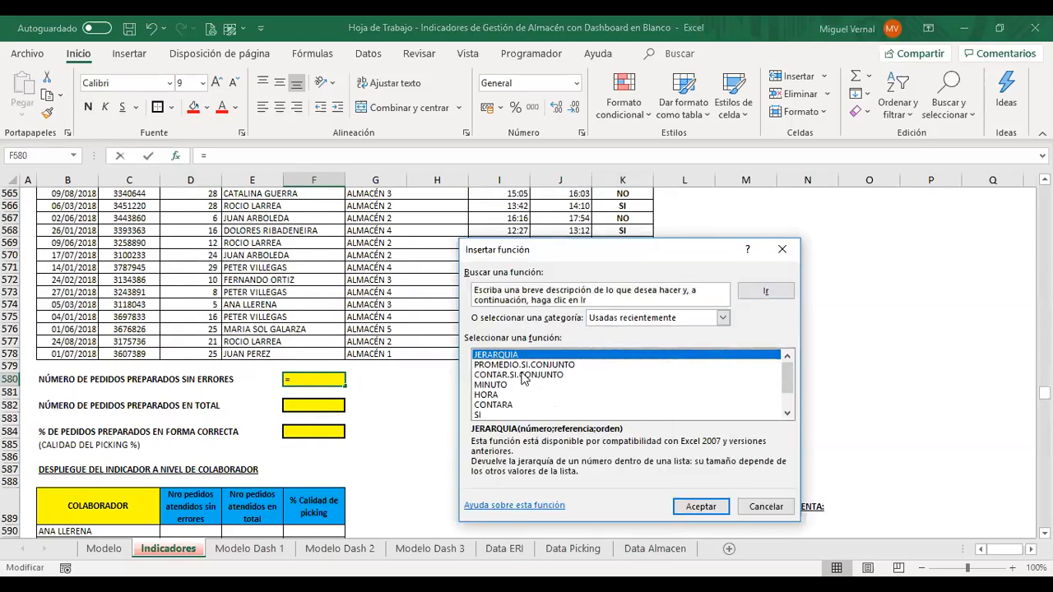
pyautogui.doubleClick(526, 375)
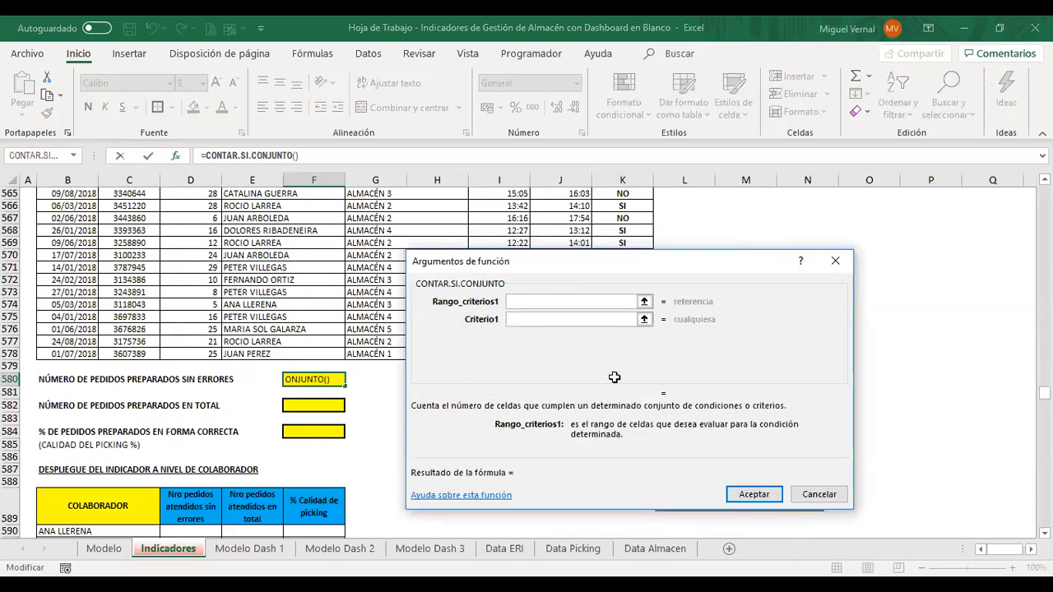
# Step: Complete the F580 function with the absolute criteria range $K$532:$K$578 and the criterion "SI"
pyautogui.click(621, 288)
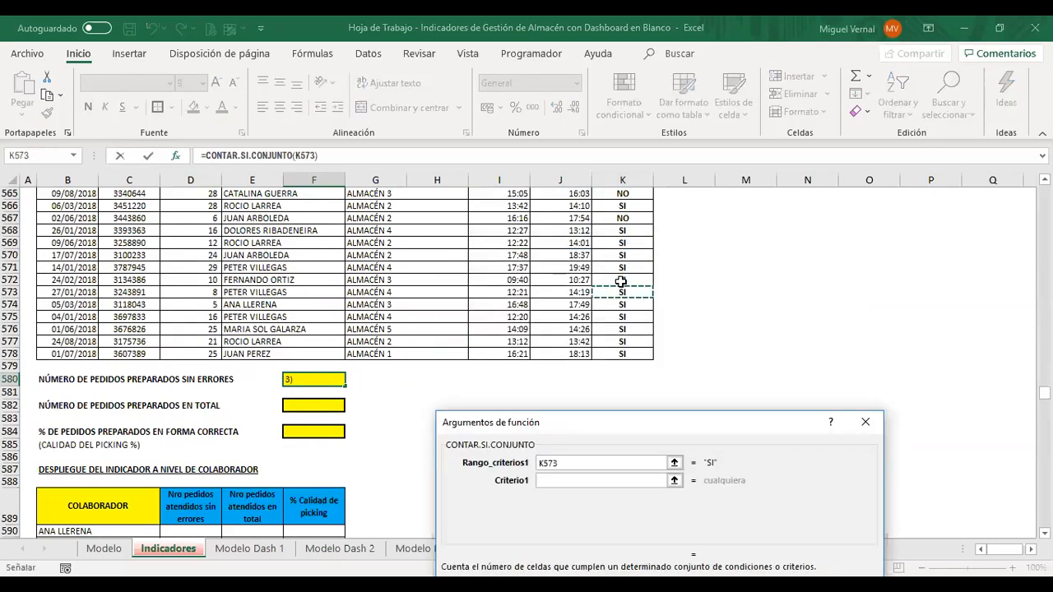
pyautogui.hotkey('ctrl', 'Up')
pyautogui.press('Down')
pyautogui.hotkey('ctrl', 'shift', 'Down')
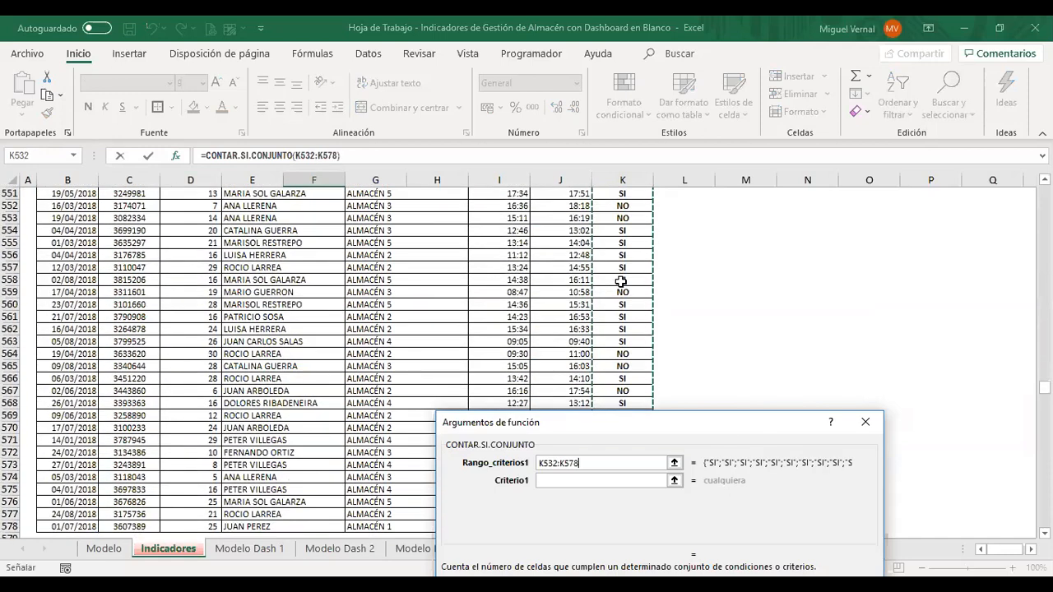
pyautogui.press('F4')
pyautogui.press('Tab')
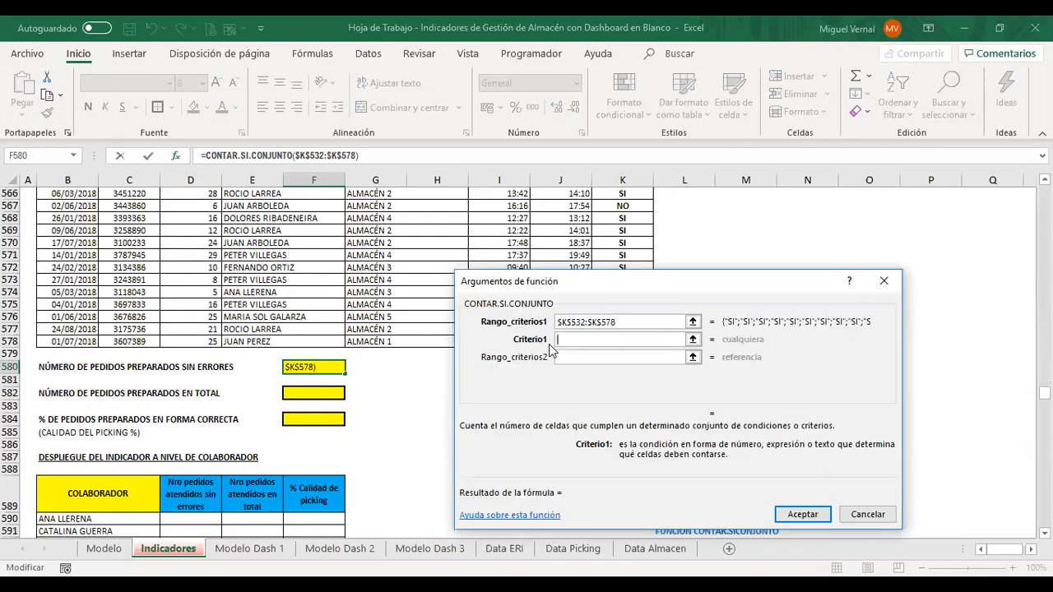
pyautogui.write('SI')
pyautogui.press('Tab')
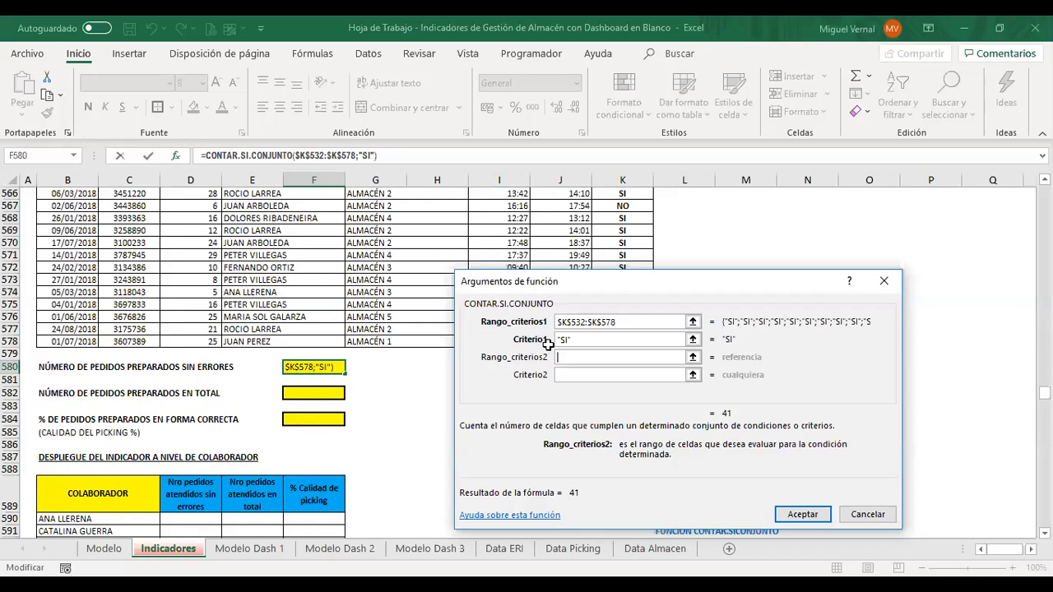
pyautogui.press('Return')
# Step: Insert the CONTARA function in F582, the cell for "Número de pedidos preparados en total"
pyautogui.scroll(11, 576, 350)
pyautogui.scroll(5, 592, 355)
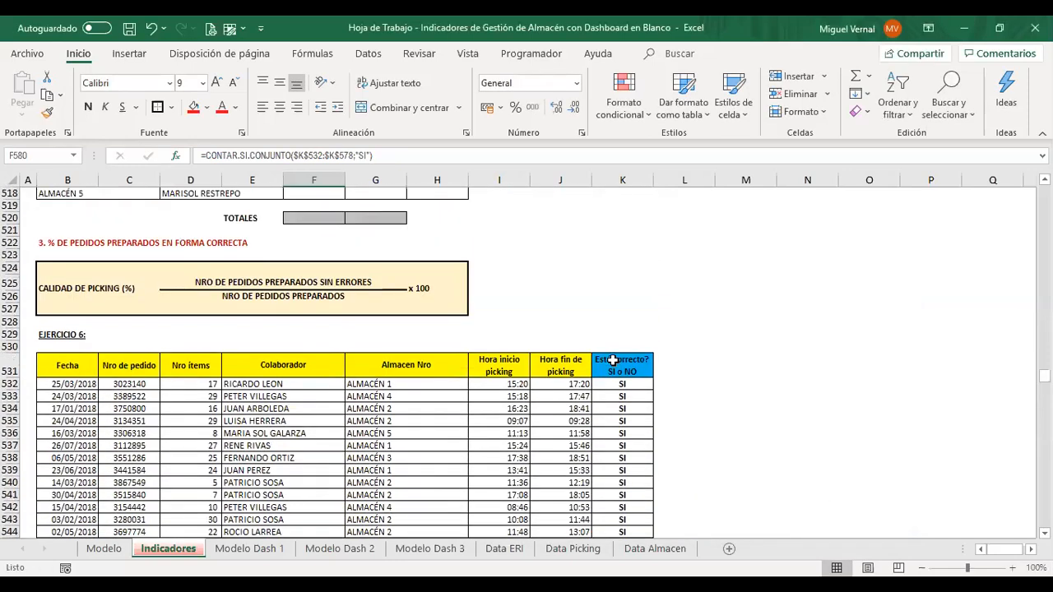
pyautogui.scroll(-20, 613, 360)
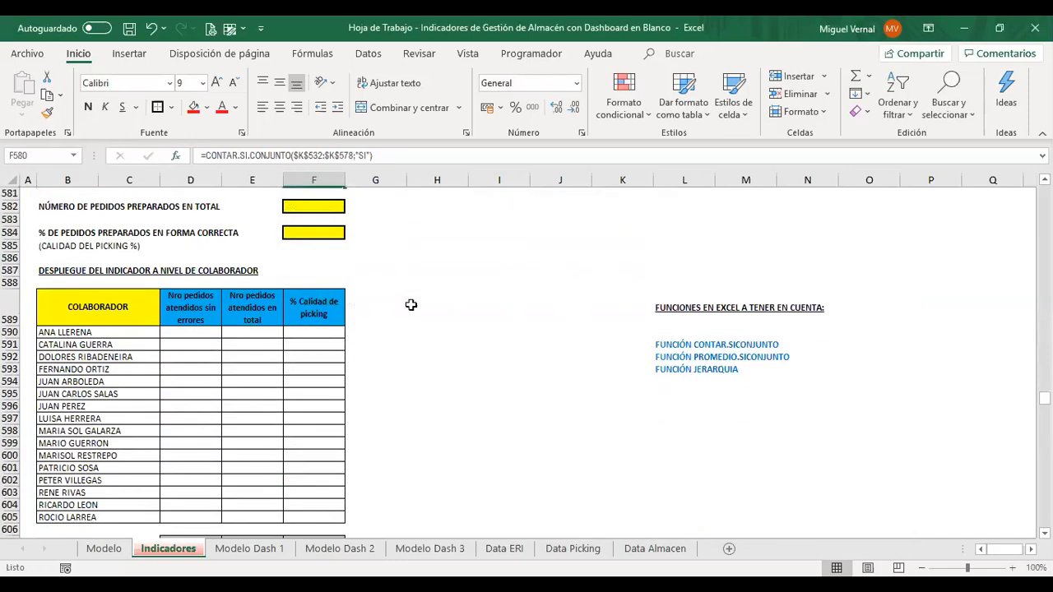
pyautogui.scroll(4, 320, 355)
pyautogui.click(320, 354)
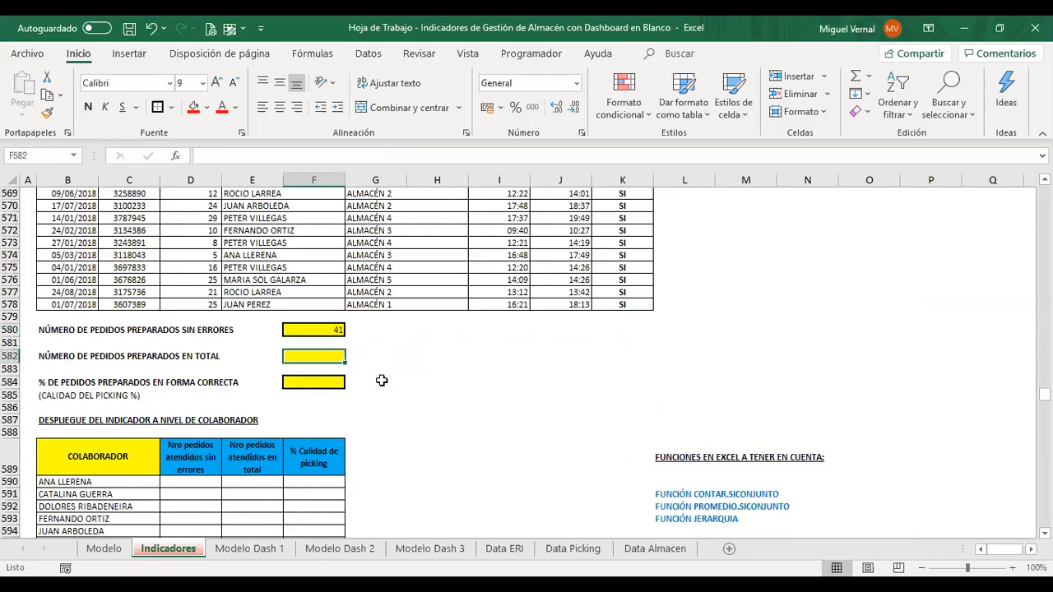
pyautogui.click(181, 160)
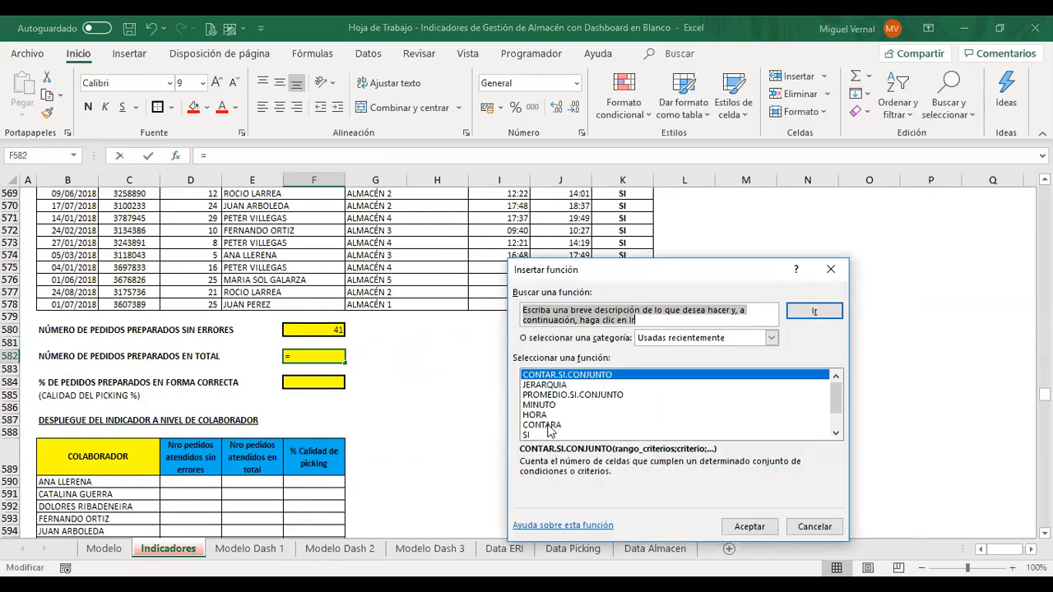
pyautogui.press('Return')
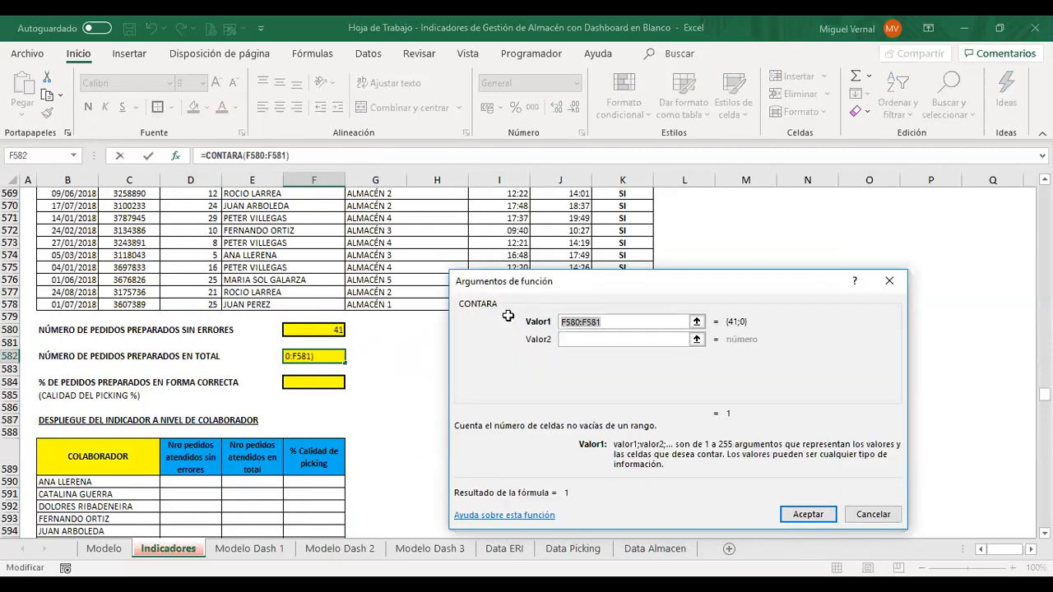
# Step: Set the first value of the CONTARA function in F582 to the absolute range $K$532:$K$578 and accept it
pyautogui.moveTo(508, 282); pyautogui.dragTo(459, 370)
pyautogui.click(622, 243)
pyautogui.hotkey('ctrl', 'Up')
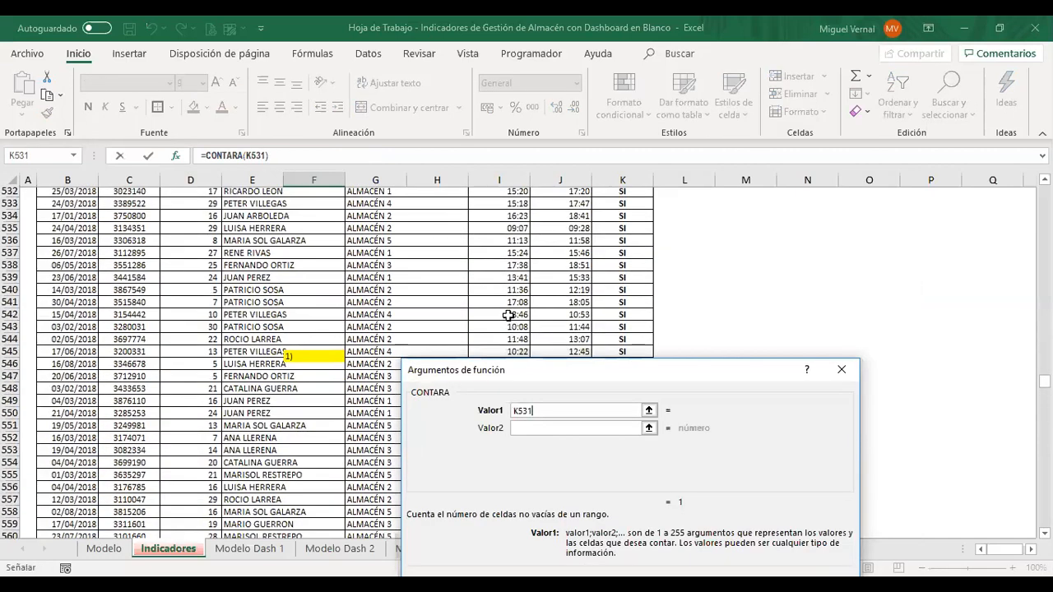
pyautogui.click(634, 242)
pyautogui.hotkey('ctrl', 'shift', 'Down')
pyautogui.press('F4')
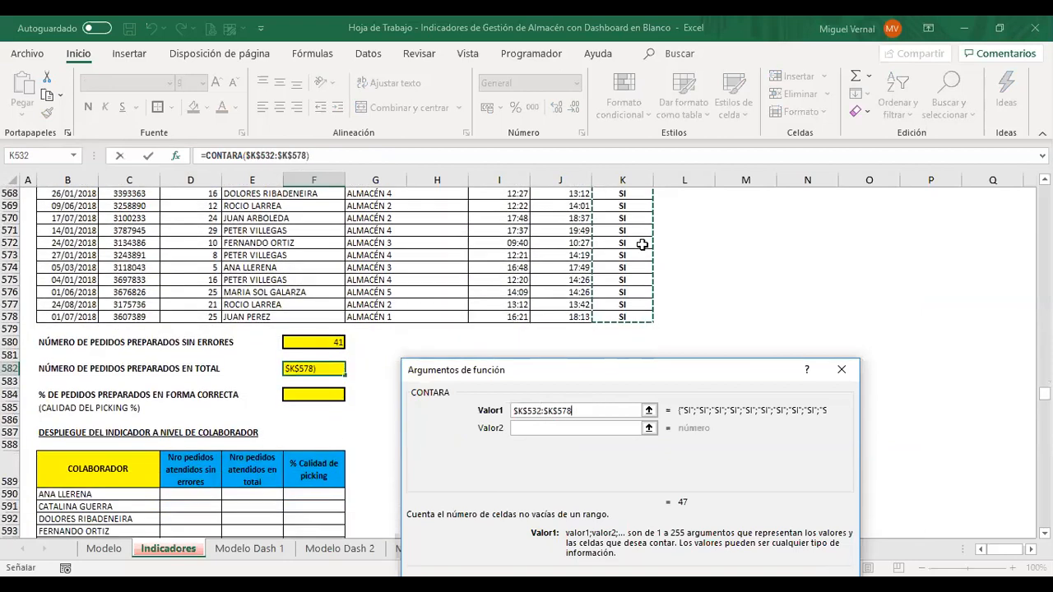
pyautogui.press('Return')
# Step: Calculate the "% de pedidos preparados en forma correcta" in F584 with the formula =F580/F582
pyautogui.press('Down')
pyautogui.press('Down')
pyautogui.write('=')
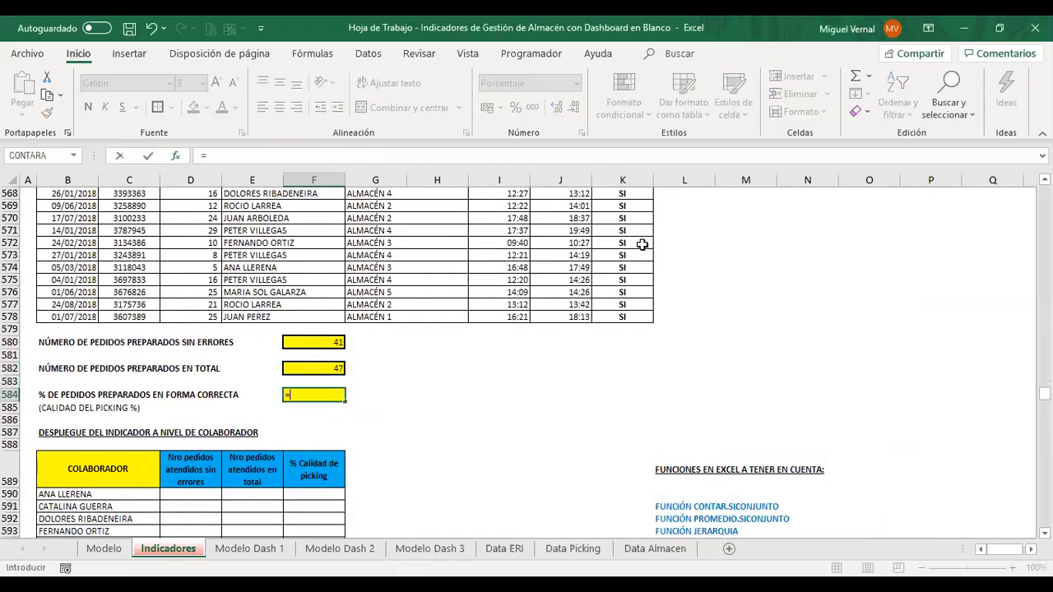
pyautogui.press('Up')
pyautogui.press('Up')
pyautogui.press('Up')
pyautogui.press('Up')
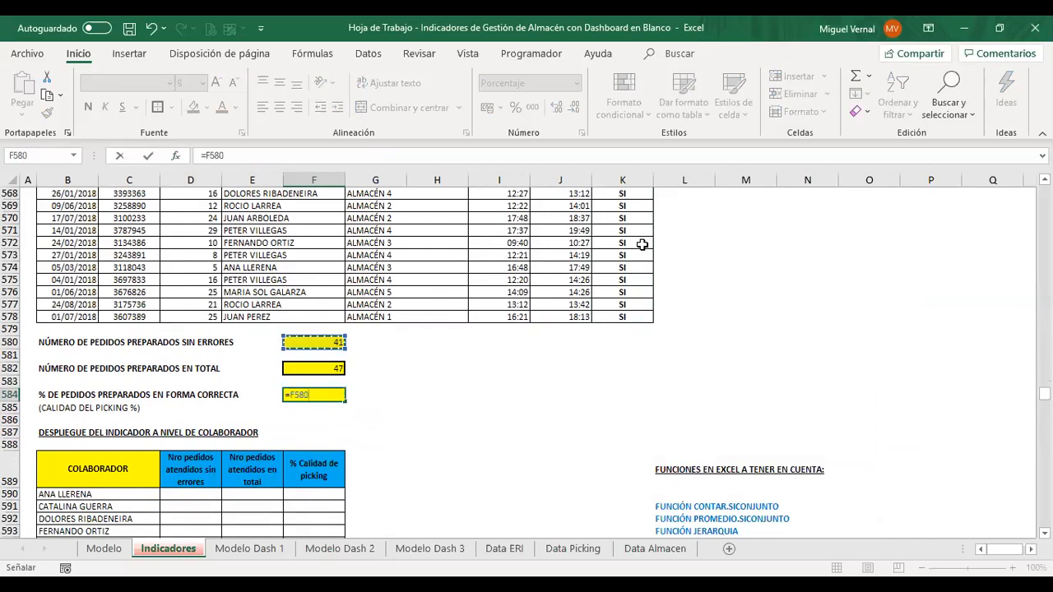
pyautogui.write('/')
pyautogui.press('Up')
pyautogui.press('Up')
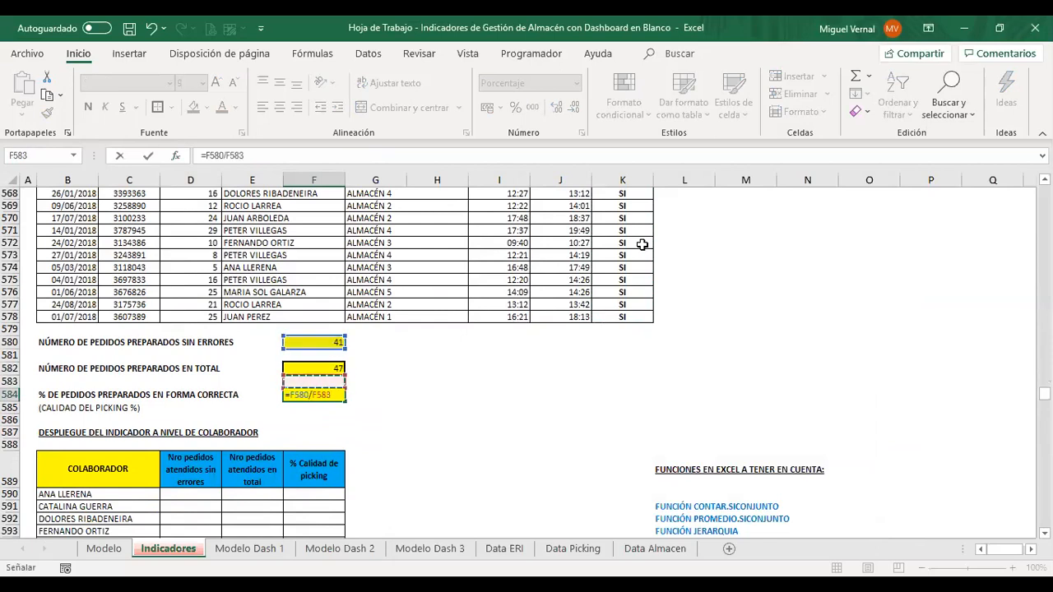
pyautogui.hotkey('ctrl', 'Return')
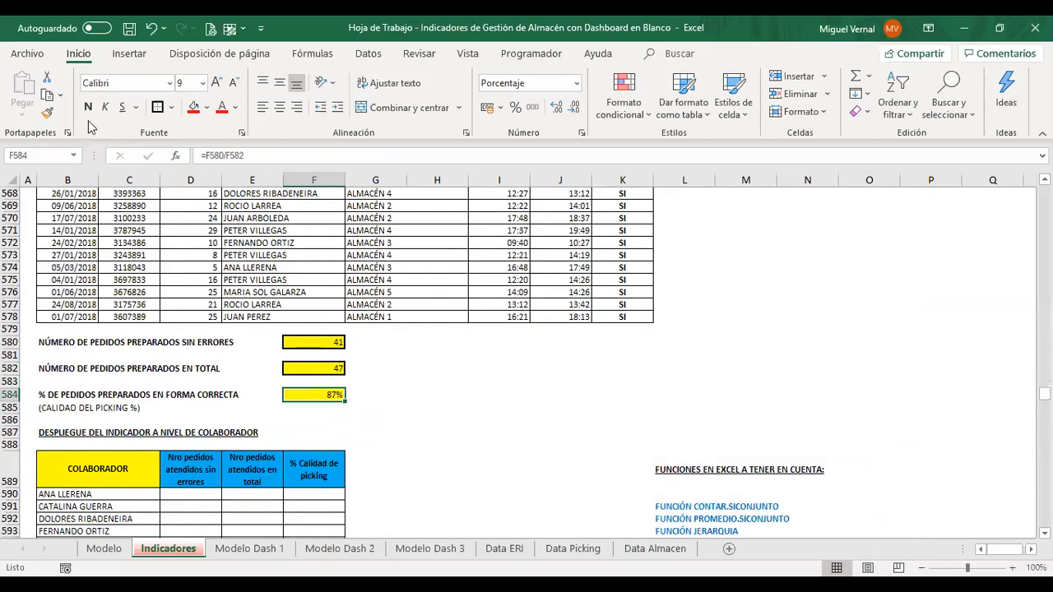
# Step: Format the picking quality percentage in F584 as bold with font size 16
pyautogui.click(88, 107)
pyautogui.click(217, 82)
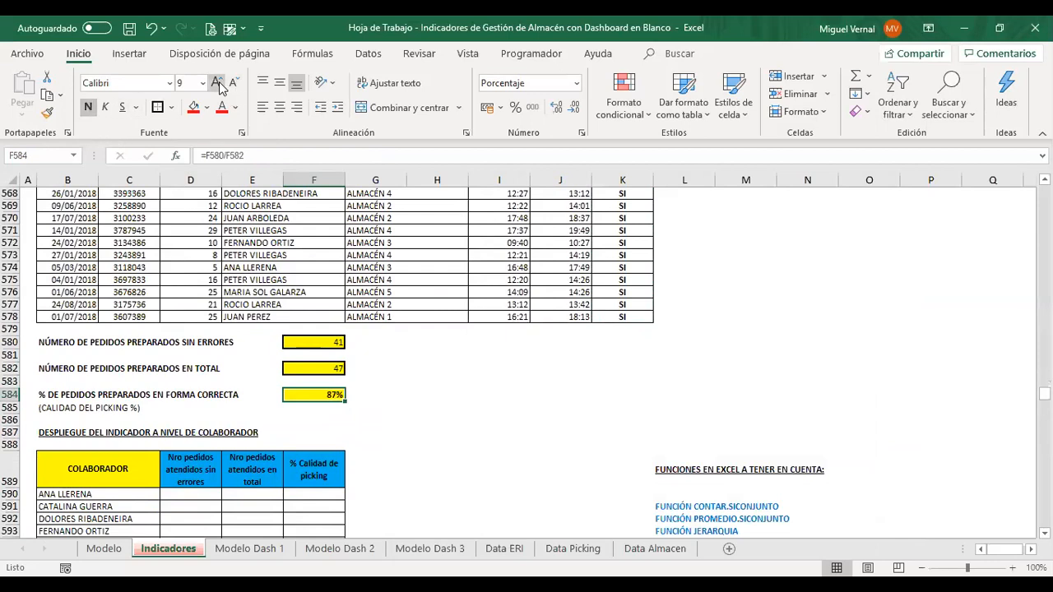
pyautogui.click(218, 82)
pyautogui.click(217, 82)
pyautogui.click(217, 82)
pyautogui.click(217, 82)
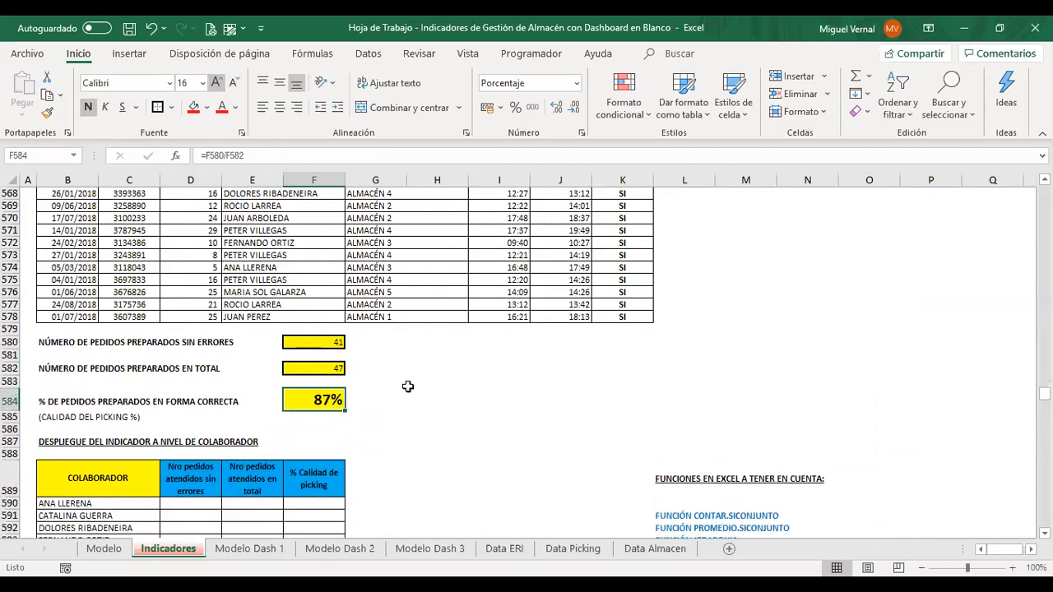
pyautogui.click(420, 395)
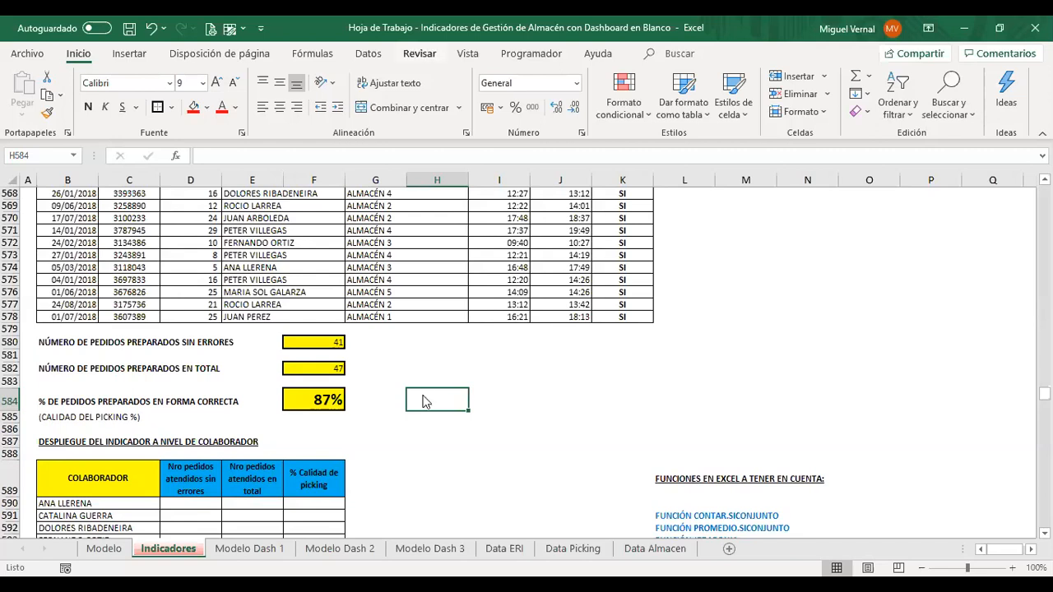
pyautogui.scroll(1, 424, 402)
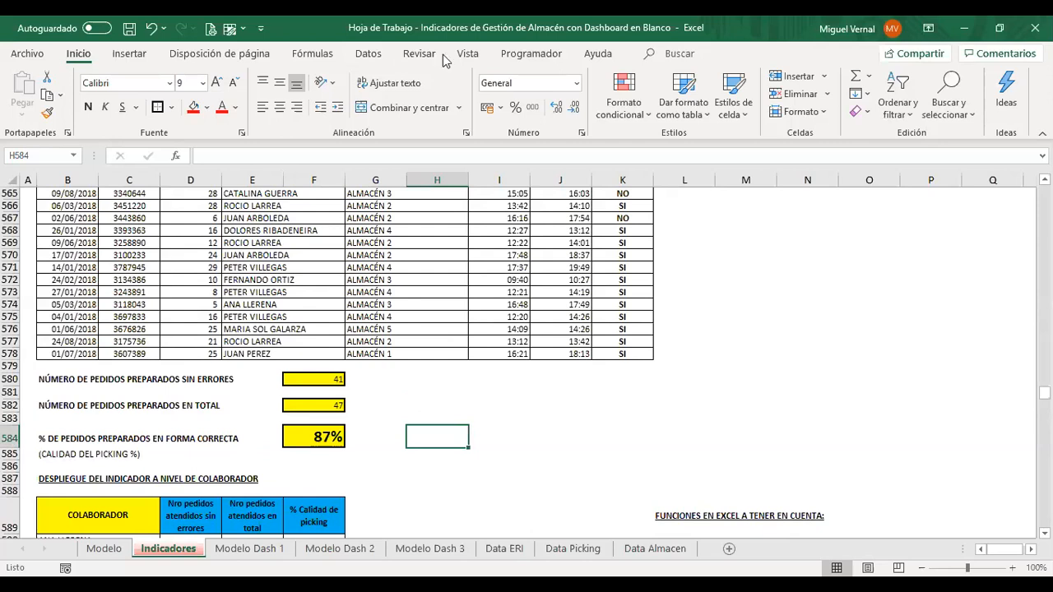
pyautogui.scroll(1, 443, 60)
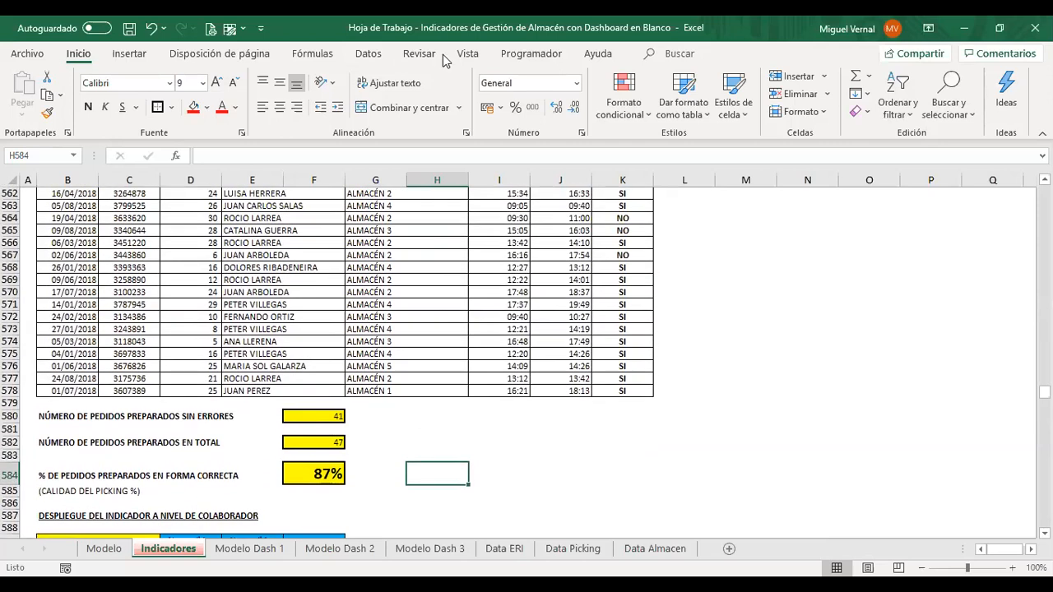
pyautogui.hotkey('alt', 'Tab')
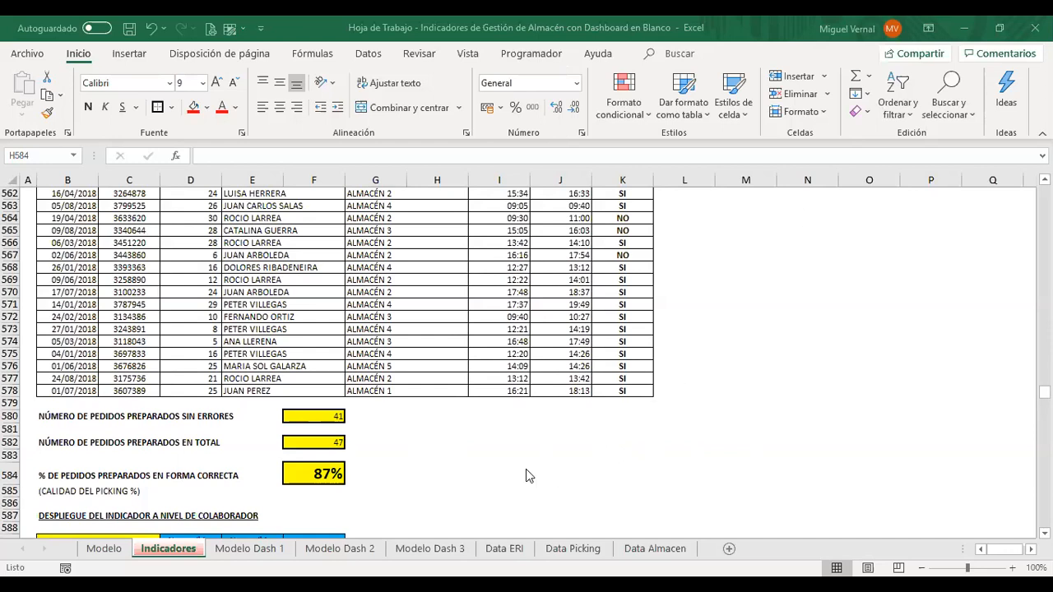
# Step: Enter the label TOTAL in I582 and the value 100 beside it in J582
pyautogui.click(436, 467)
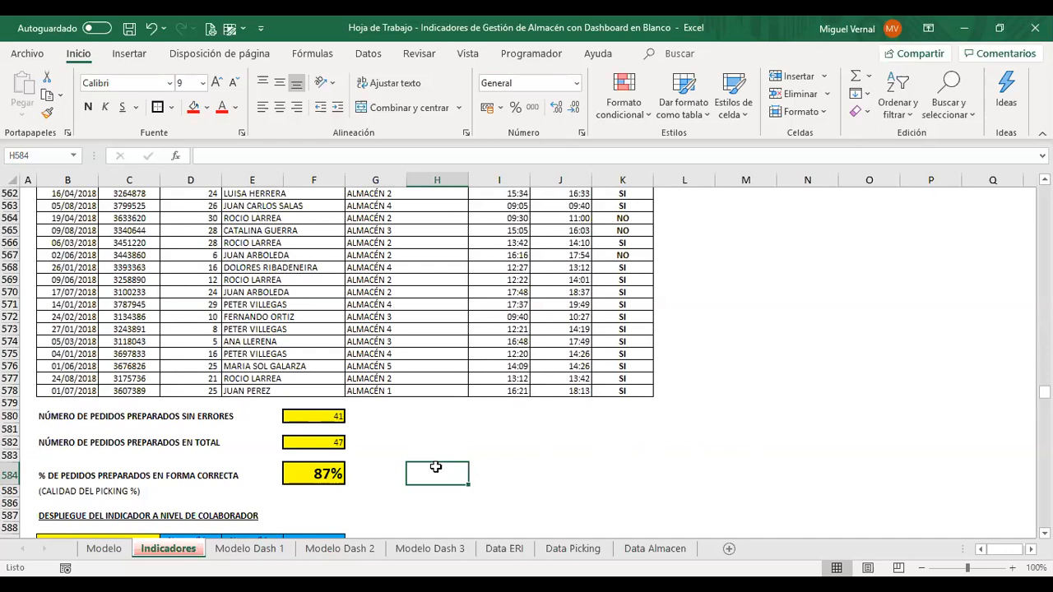
pyautogui.press('Up')
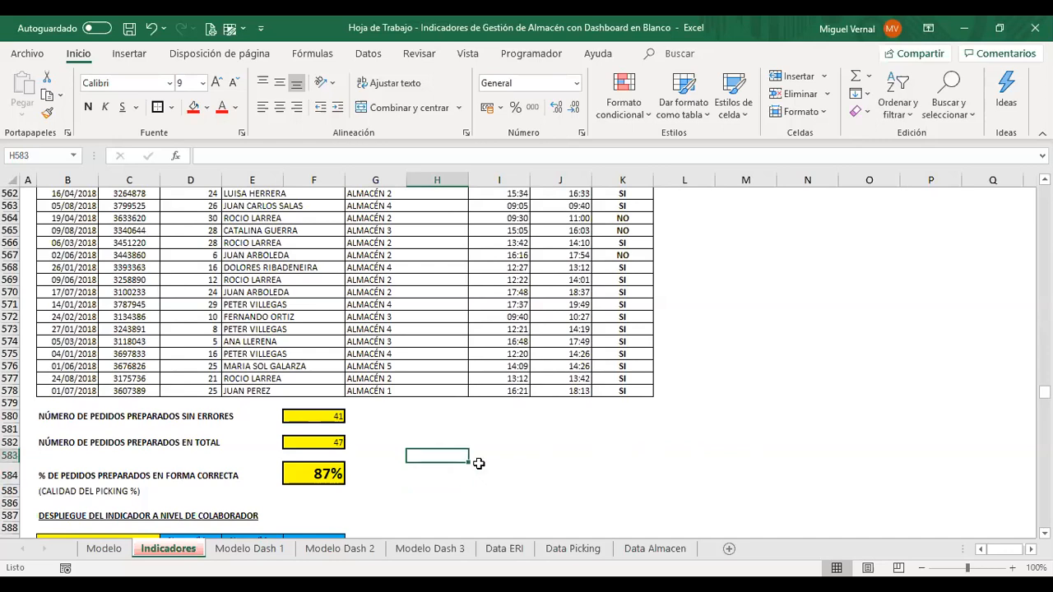
pyautogui.press('Right')
pyautogui.press('Up')
pyautogui.write('TOTA')
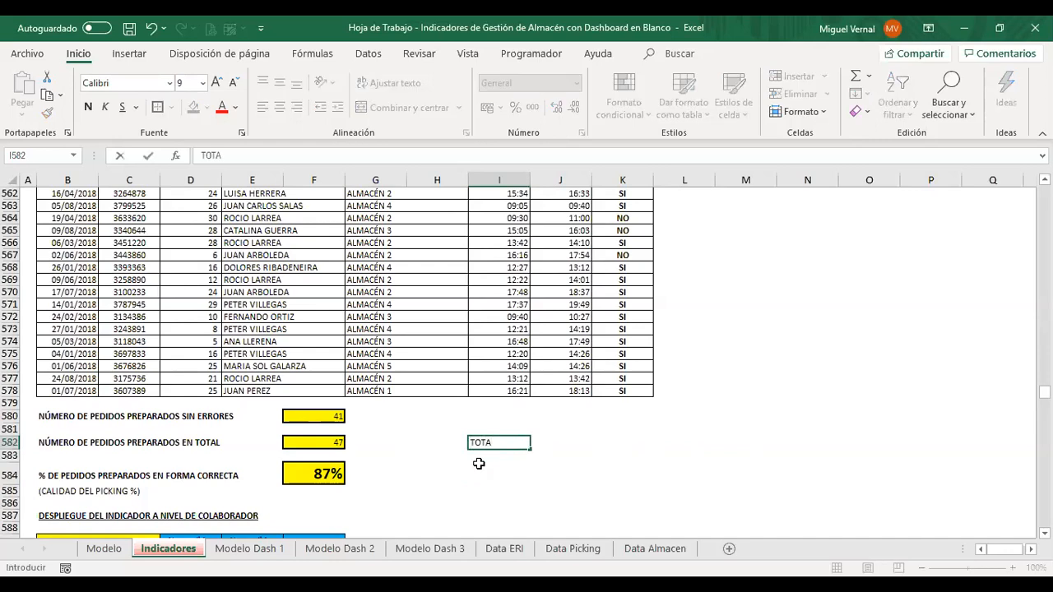
pyautogui.write('L')
pyautogui.press('Right')
pyautogui.write('100')
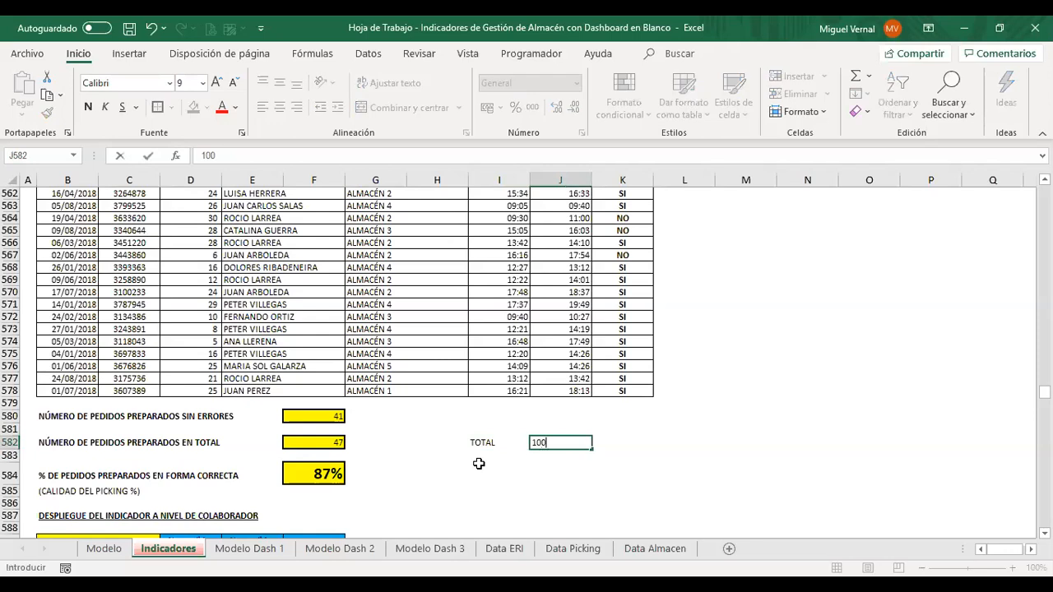
pyautogui.press('Return')
pyautogui.press('Left')
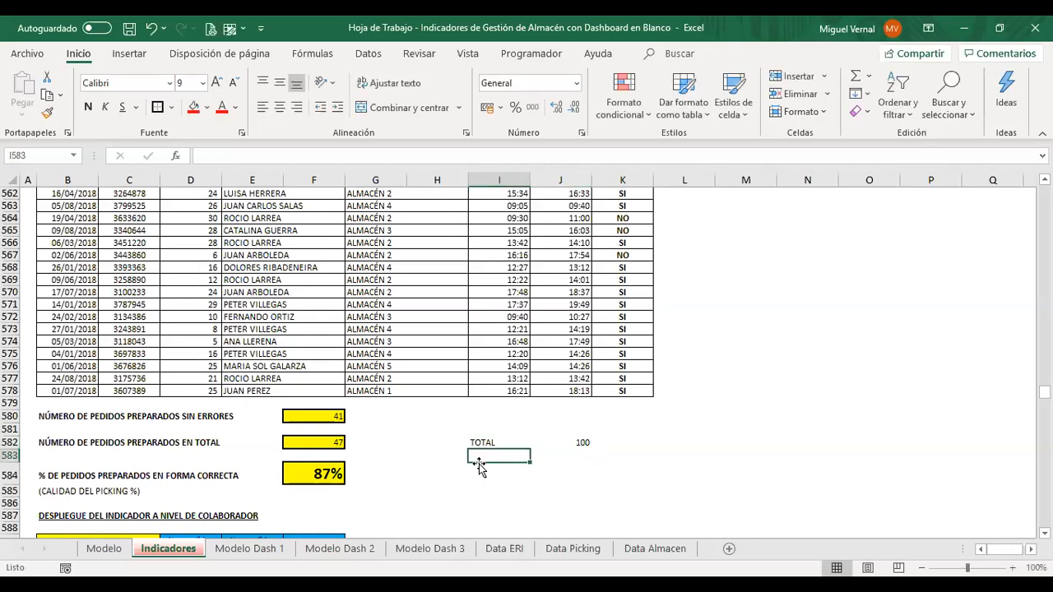
# Step: Enter the label CORRECTOS in I583 and the value 87 beside it in J583
pyautogui.write('CORRECTOS')
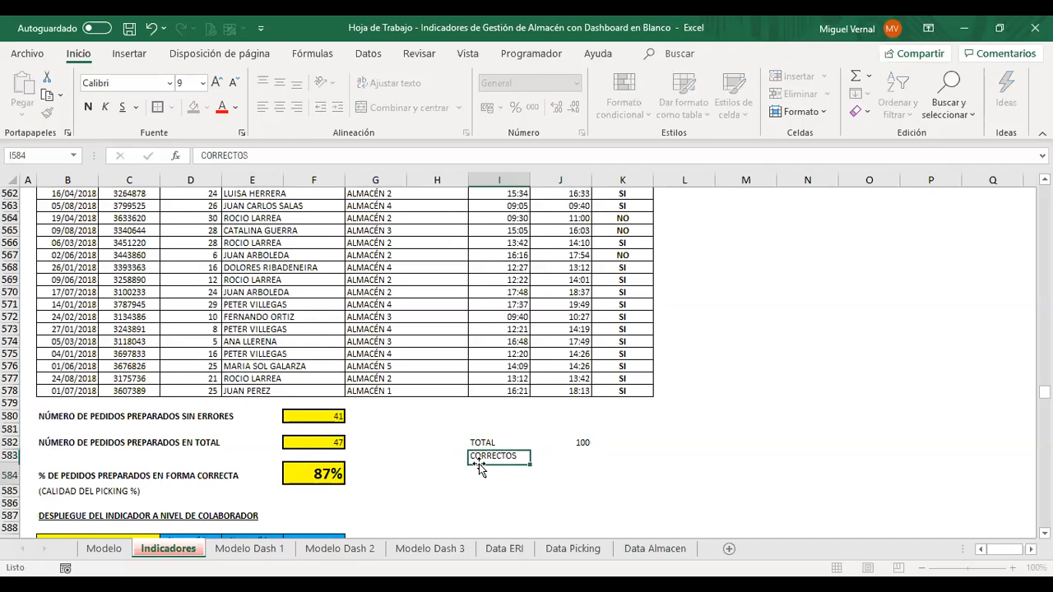
pyautogui.press('Right')
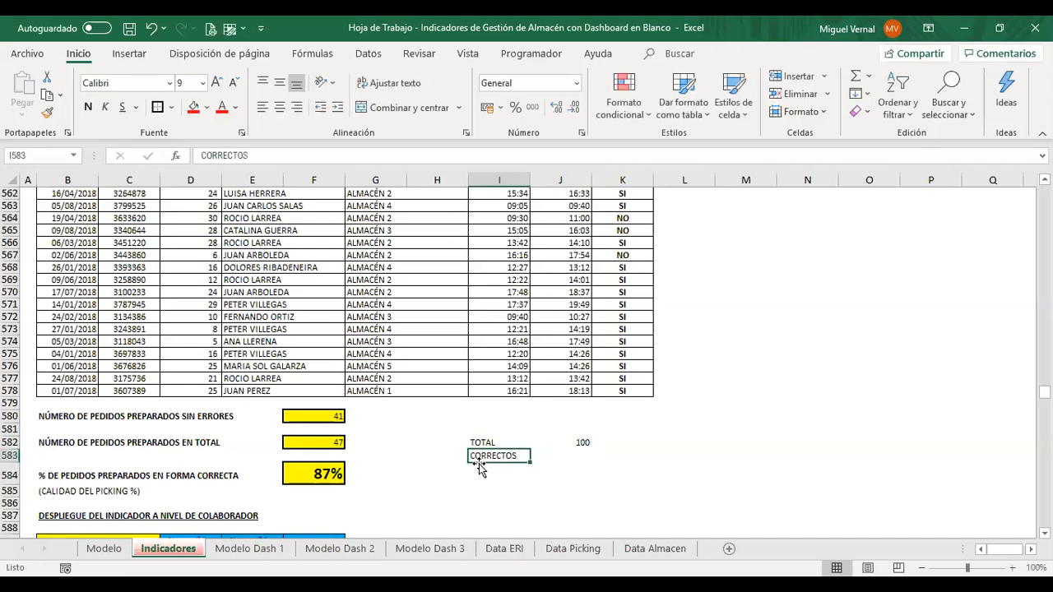
pyautogui.write('+')
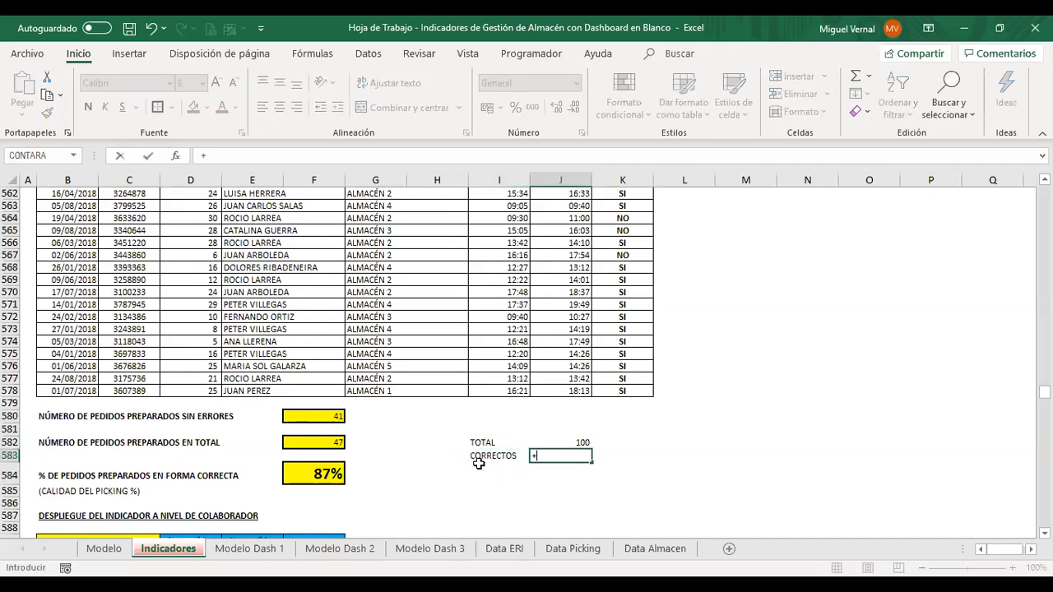
pyautogui.press('Escape')
pyautogui.write('87')
pyautogui.press('Return')
# Step: Enter the label INCORRECTOS in I584, below CORRECTOS
pyautogui.press('Up')
pyautogui.press('Left')
pyautogui.press('Down')
pyautogui.write('INCORRECTOS')
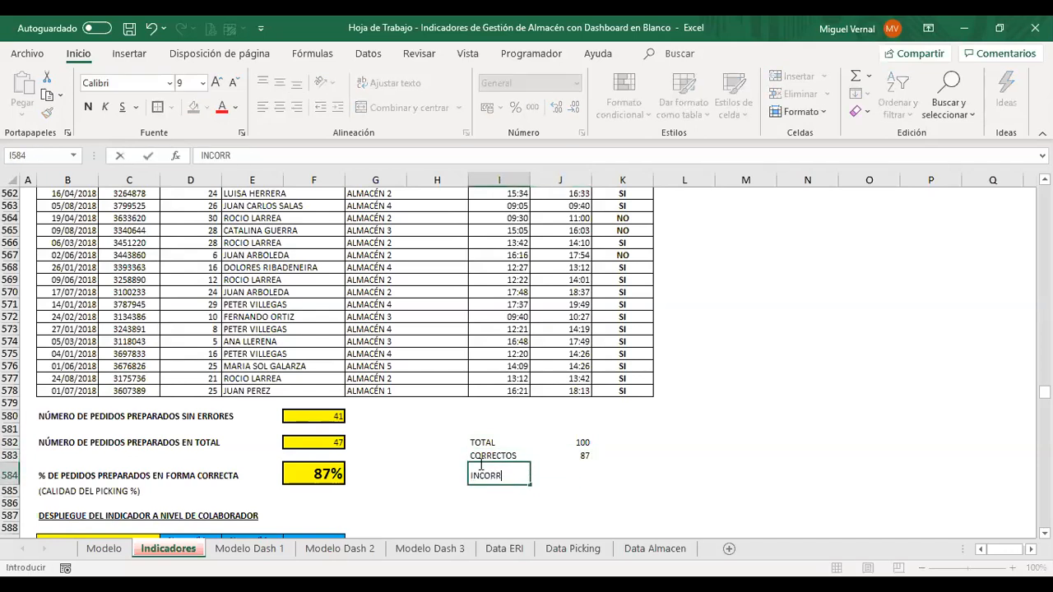
pyautogui.press('Return')
pyautogui.press('Up')
pyautogui.press('Right')
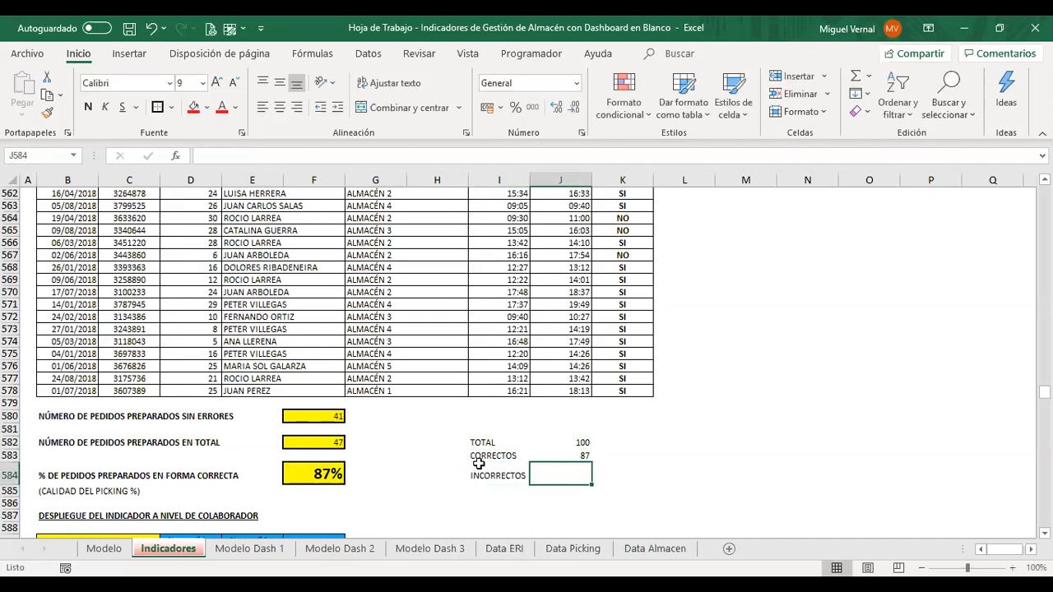
# Step: Calculate the incorrect orders in J584 with the formula =J582-J583
pyautogui.write('=')
pyautogui.press('Up')
pyautogui.press('Up')
pyautogui.write('-')
pyautogui.press('Up')
pyautogui.press('Return')
pyautogui.press('Up')
# Step: Make the INCORRECTOS label and its value in I584:J584 bold
pyautogui.scroll(-1, 587, 444)
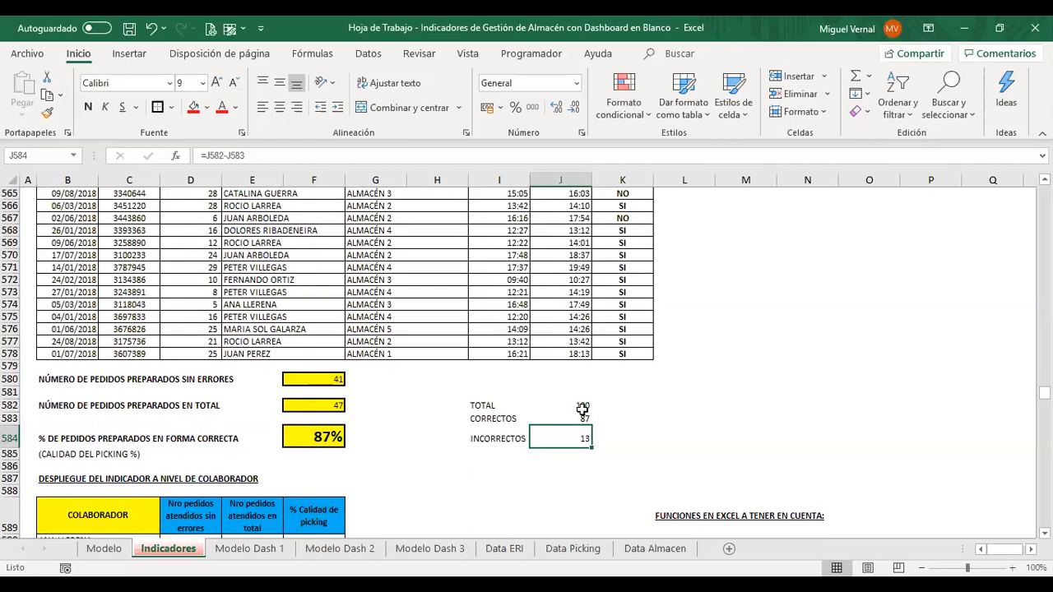
pyautogui.moveTo(496, 439); pyautogui.dragTo(562, 432)
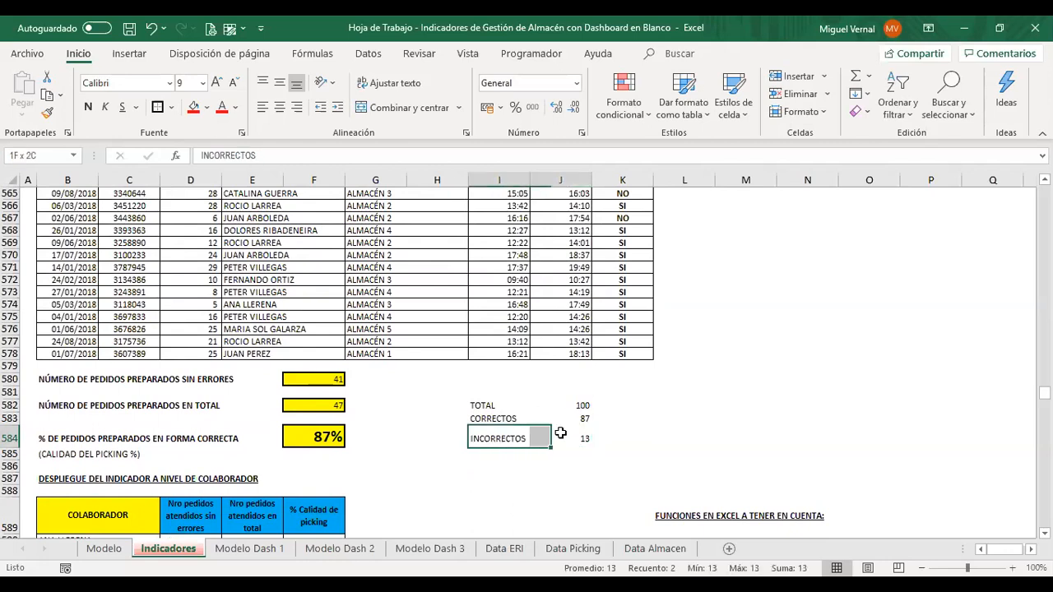
pyautogui.click(88, 106)
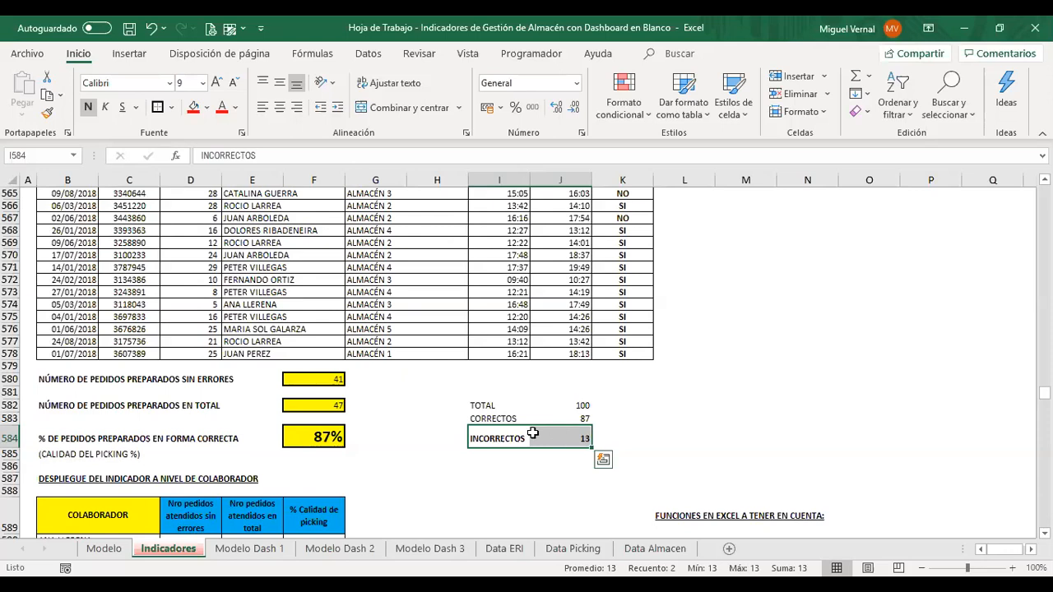
# Step: Enter the label TIEMPO PROM X PEDIDO in I585 and format it bold and right-aligned
pyautogui.press('Down')
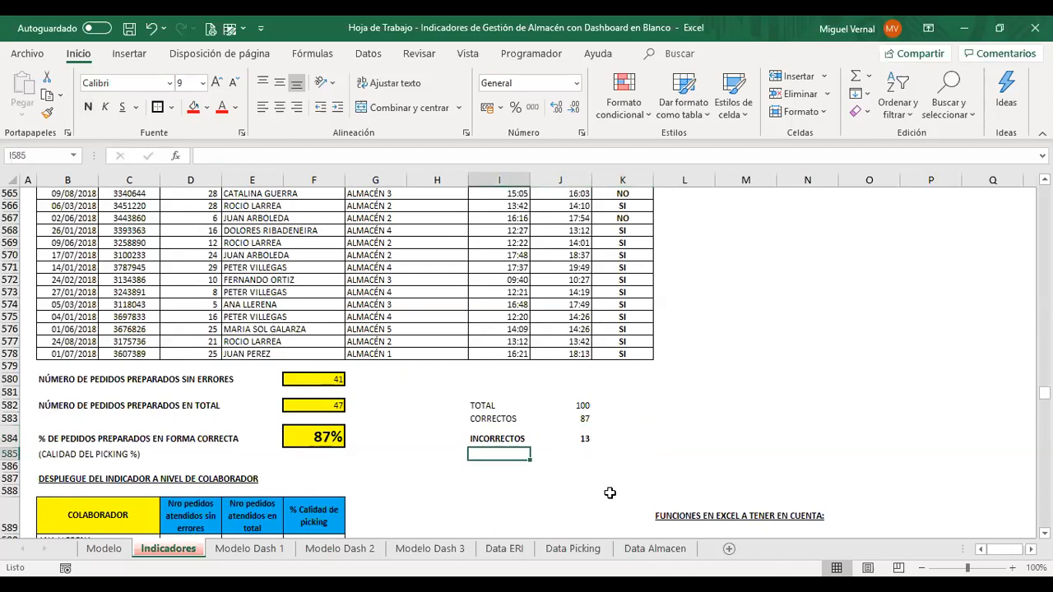
pyautogui.write('TIEM')
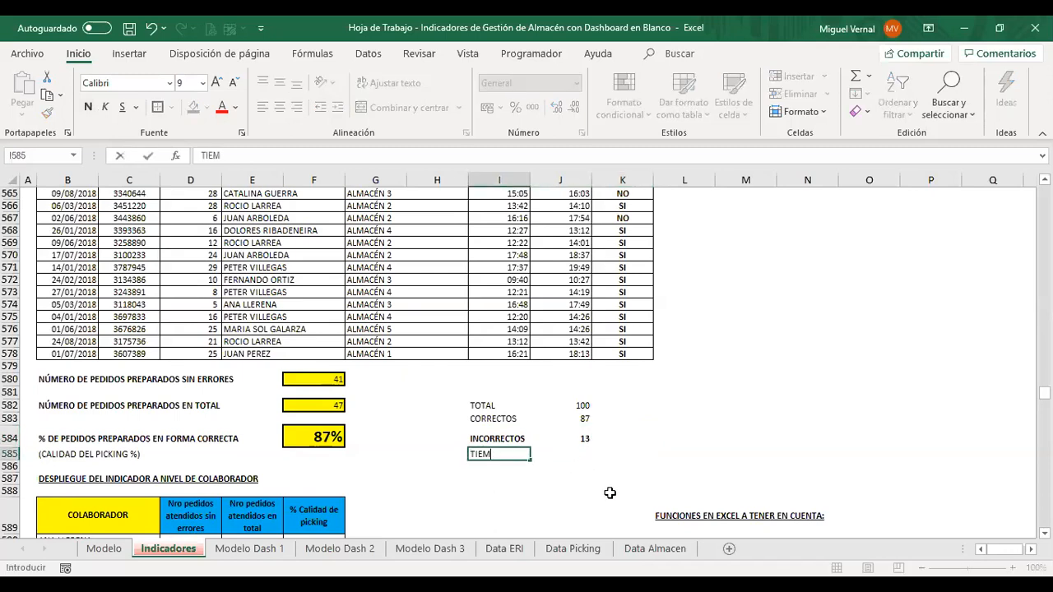
pyautogui.write('PO PROM X PEDIDO')
pyautogui.press('Return')
pyautogui.press('Up')
pyautogui.click(88, 107)
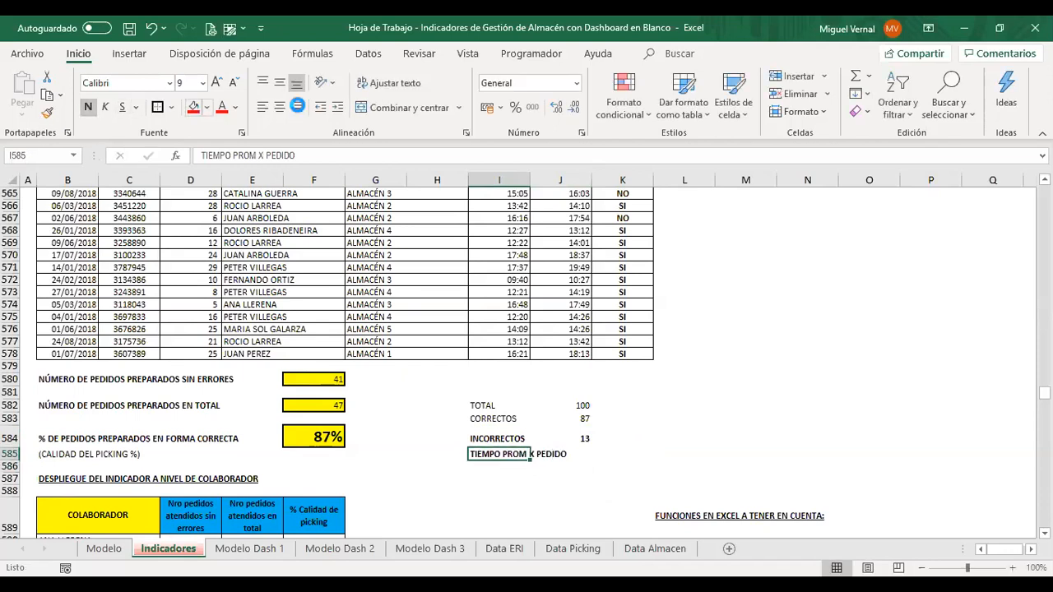
pyautogui.click(296, 107)
# Step: Enter 80 in J585 as the average time per order, with the unit MIN in K585
pyautogui.press('Right')
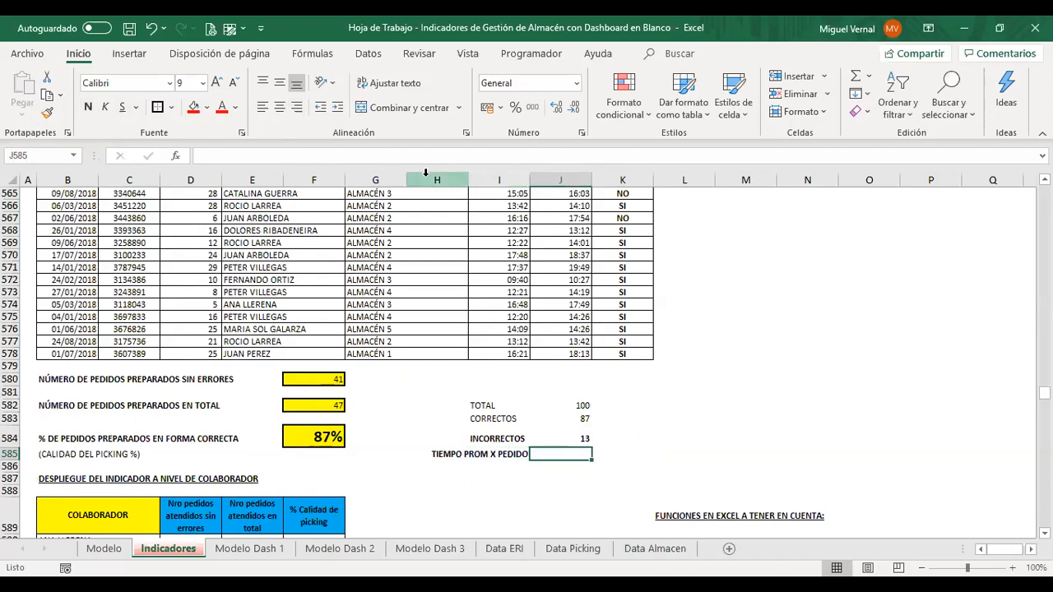
pyautogui.write('80')
pyautogui.press('Right')
pyautogui.write('MIN')
pyautogui.press('Left')
pyautogui.press('Down')
# Step: Calculate the total time for incorrect orders in L584 with =+J584*J585 and enter the unit MIN in M584
pyautogui.press('Up')
pyautogui.press('Up')
pyautogui.press('Right')
pyautogui.press('Right')
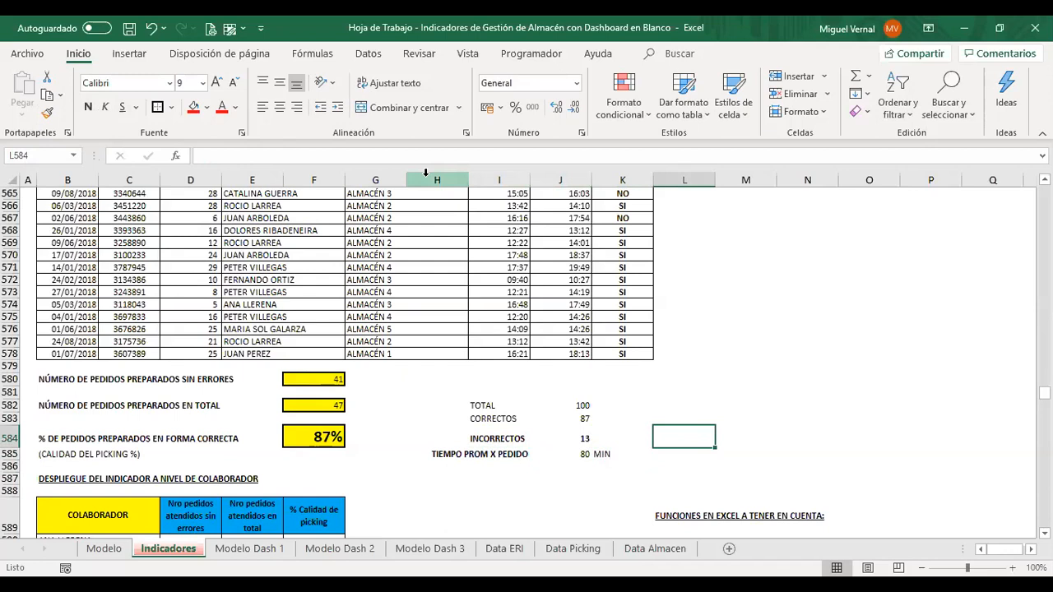
pyautogui.write('+')
pyautogui.press('Left')
pyautogui.press('Left')
pyautogui.write('*')
pyautogui.press('Left')
pyautogui.press('Left')
pyautogui.press('Down')
pyautogui.press('Return')
pyautogui.press('Up')
pyautogui.press('Right')
pyautogui.write('MIN')
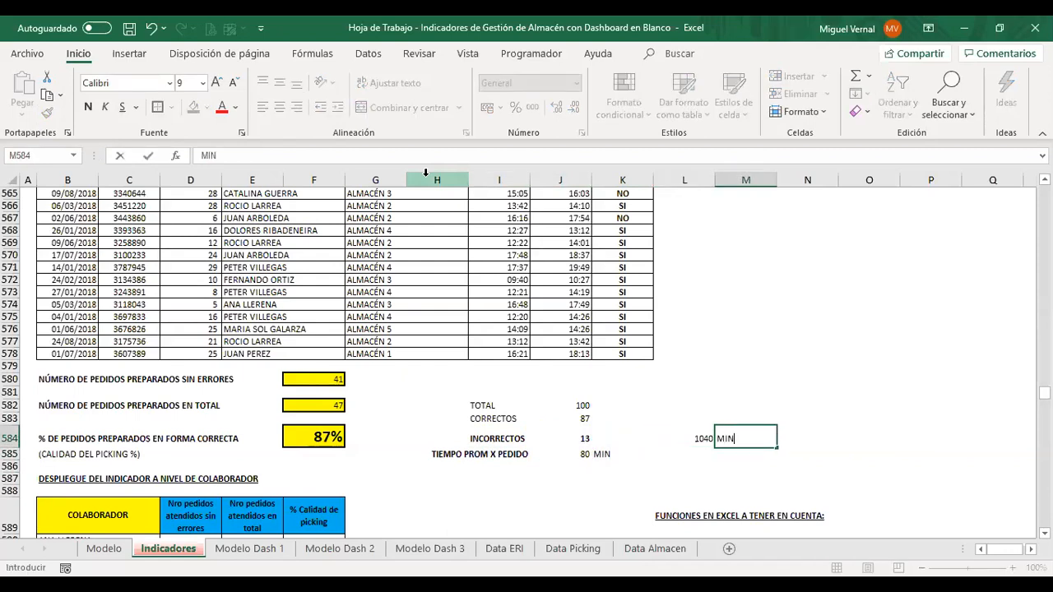
pyautogui.press('Return')
# Step: Convert the minutes to hours in L585 with =+L584/60 and show the value without decimals
pyautogui.press('Left')
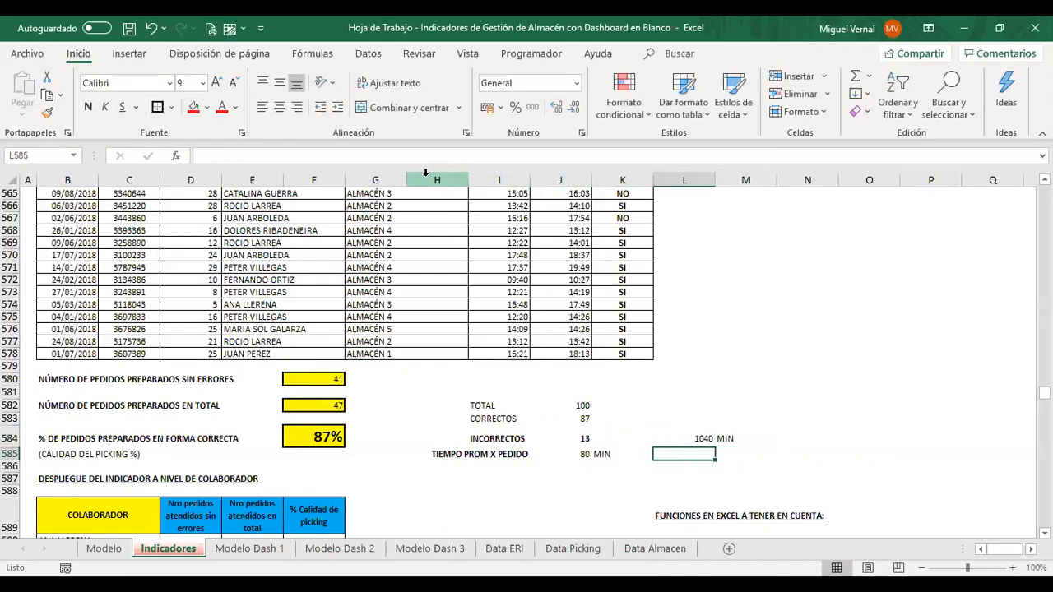
pyautogui.write('+')
pyautogui.press('Up')
pyautogui.write('/60')
pyautogui.press('Return')
pyautogui.press('Up')
pyautogui.click(575, 107)
pyautogui.click(575, 108)
pyautogui.click(575, 108)
pyautogui.click(575, 108)
pyautogui.click(575, 108)
pyautogui.click(575, 107)
pyautogui.click(575, 107)
pyautogui.click(575, 108)
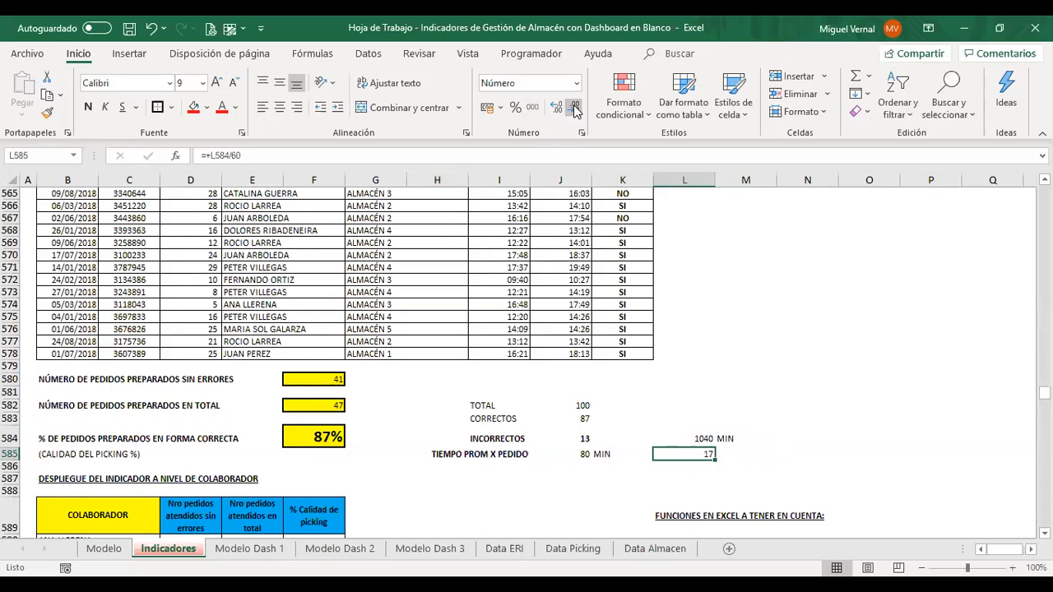
# Step: Enter the unit HH in M585 next to the hours
pyautogui.press('Right')
pyautogui.write('HH.')
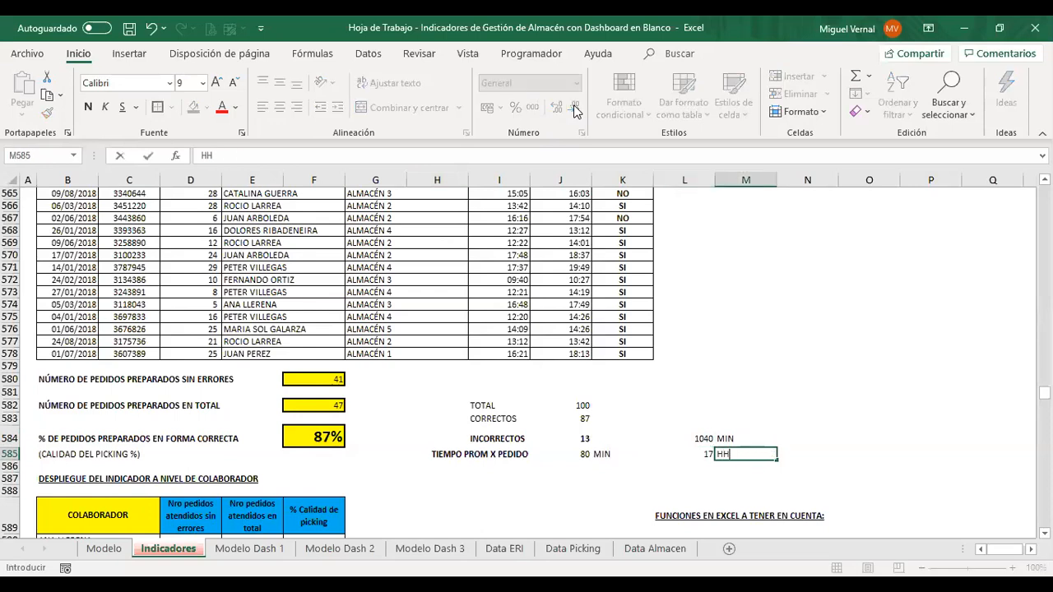
pyautogui.press('Return')
pyautogui.press('Up')
pyautogui.press('F2')
pyautogui.press('BackSpace')
pyautogui.press('Return')
pyautogui.press('Up')
pyautogui.press('Left')
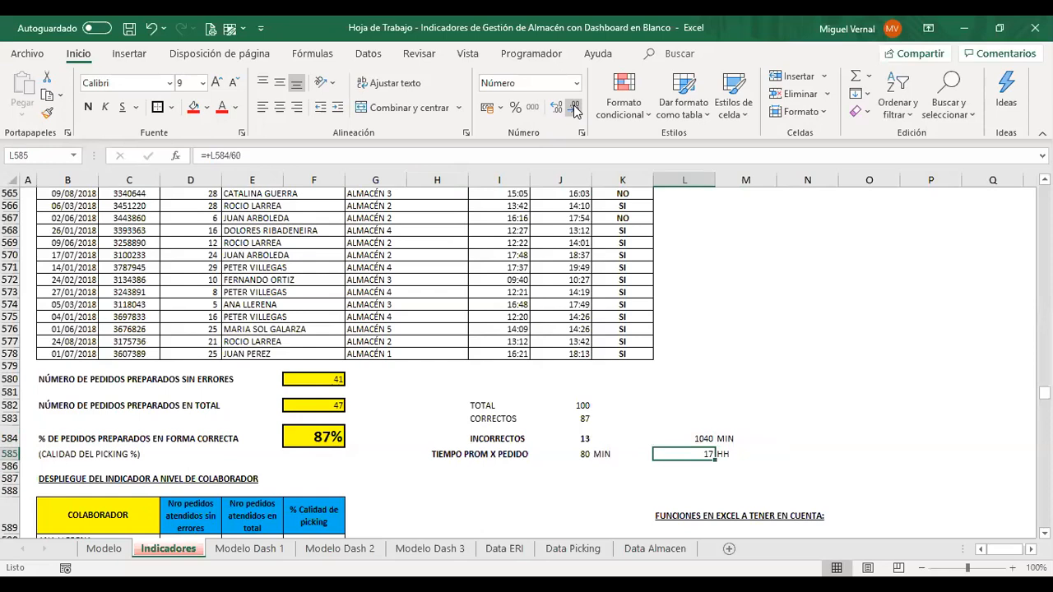
# Step: Enter the unit H in M586, below HH
pyautogui.press('Return')
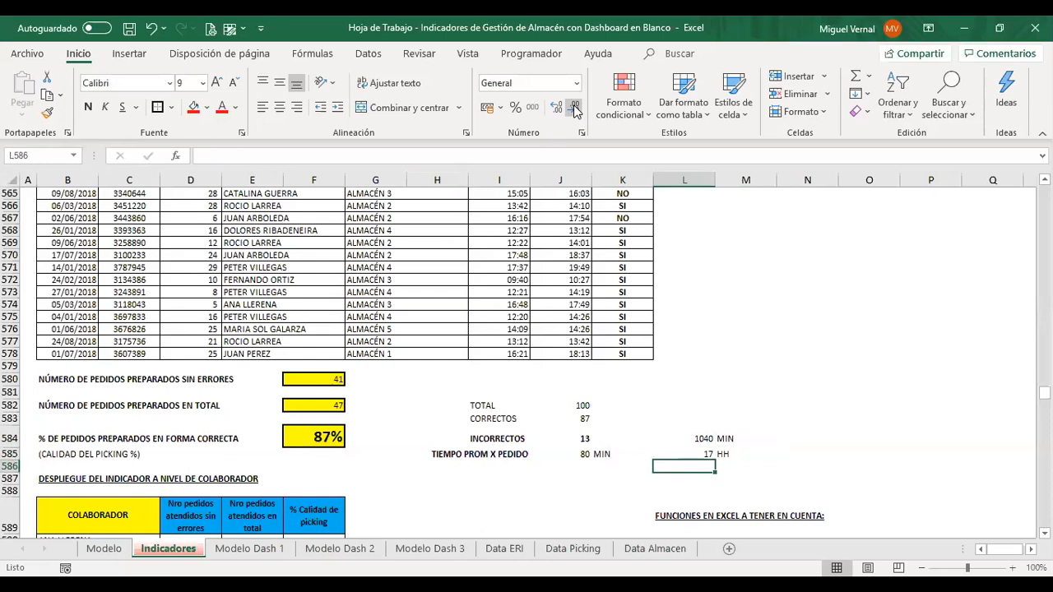
pyautogui.press('Right')
pyautogui.write('HH')
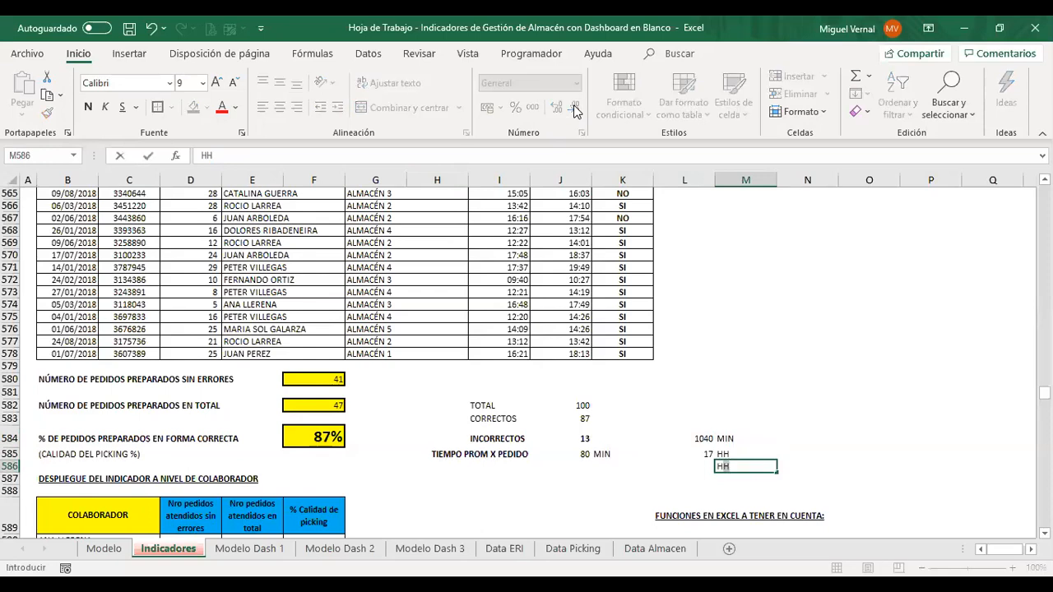
pyautogui.press('Left')
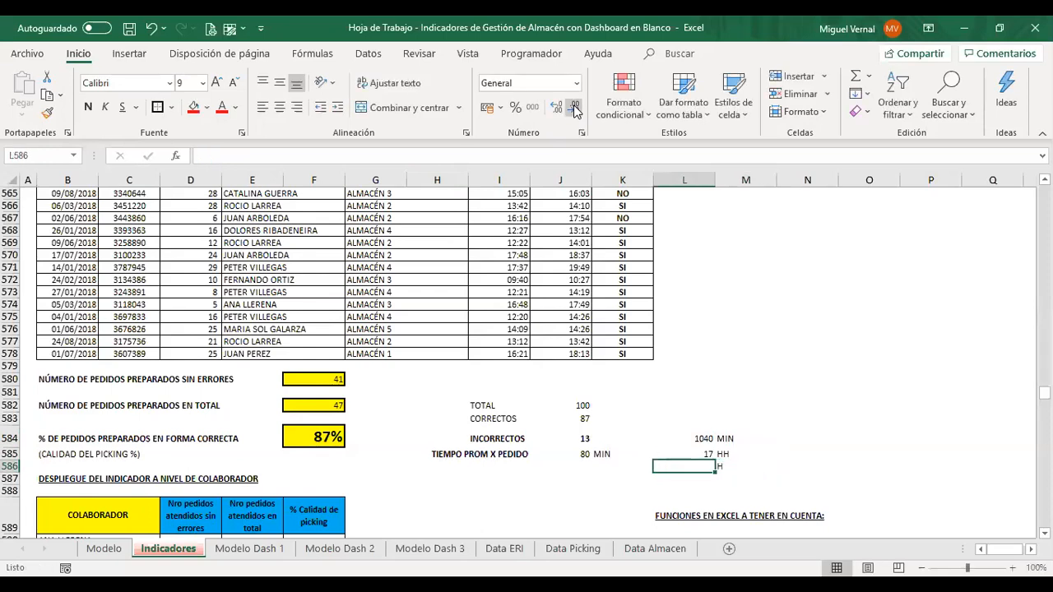
# Step: Divide the hours by an 8-hour shift in L586 with =+L585/8 and show the value without decimals
pyautogui.write('+')
pyautogui.press('Up')
pyautogui.write('/8')
pyautogui.hotkey('ctrl', 'Return')
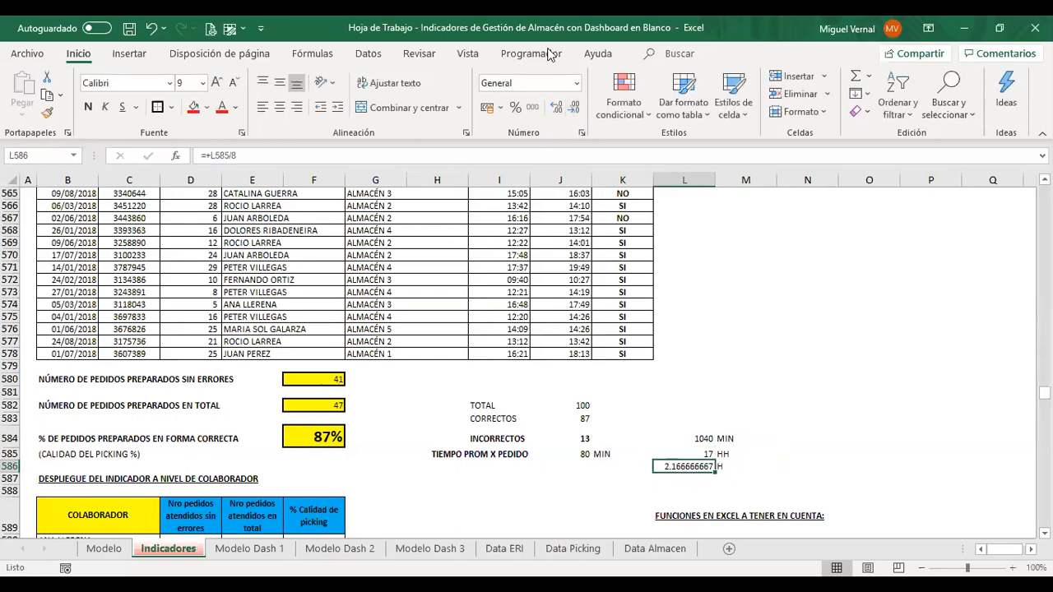
pyautogui.click(574, 110)
pyautogui.click(573, 110)
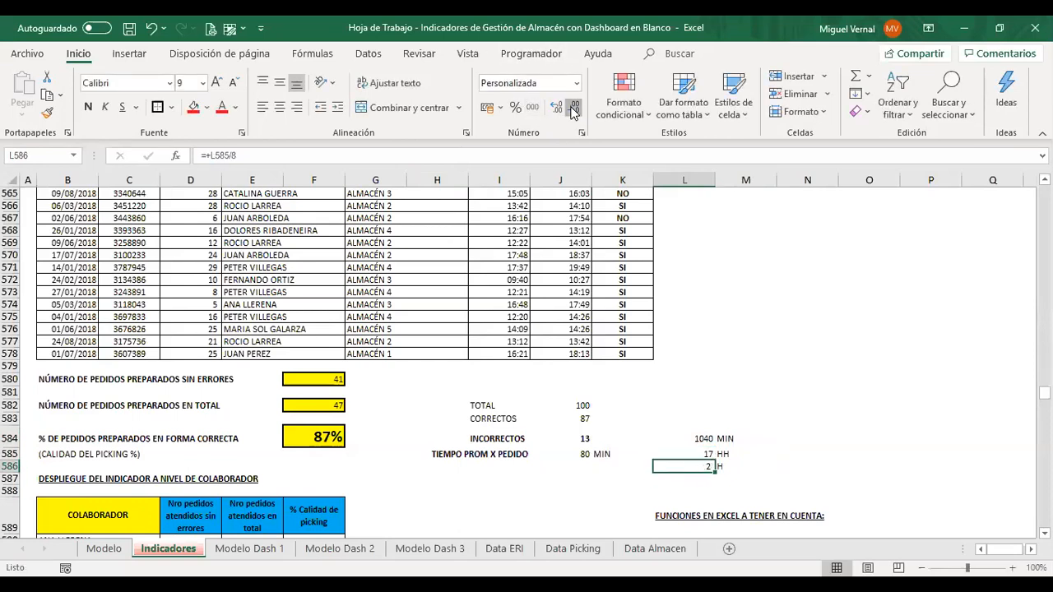
# Step: Review the example's incorrect orders, average time per order and the derived minutes, man-hours and headcount in L584:L586
pyautogui.press('Up')
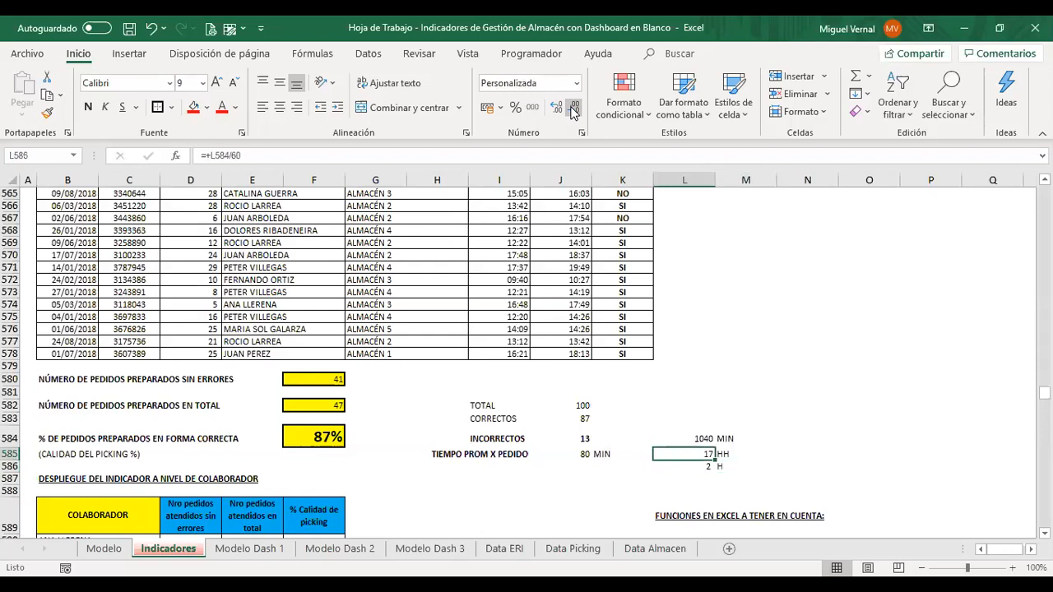
pyautogui.press('Down')
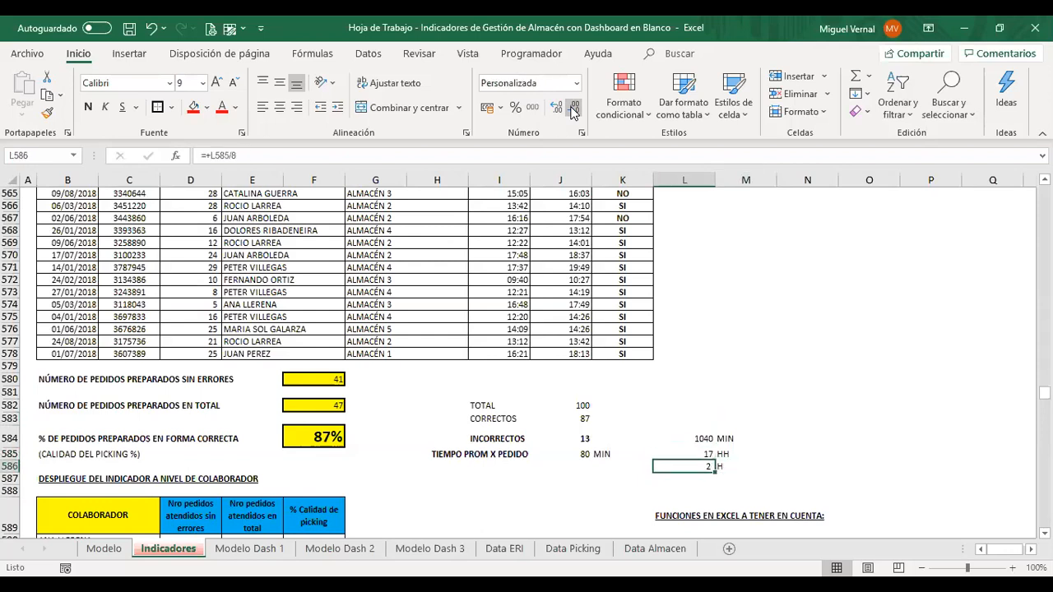
pyautogui.press('Up')
pyautogui.press('Up')
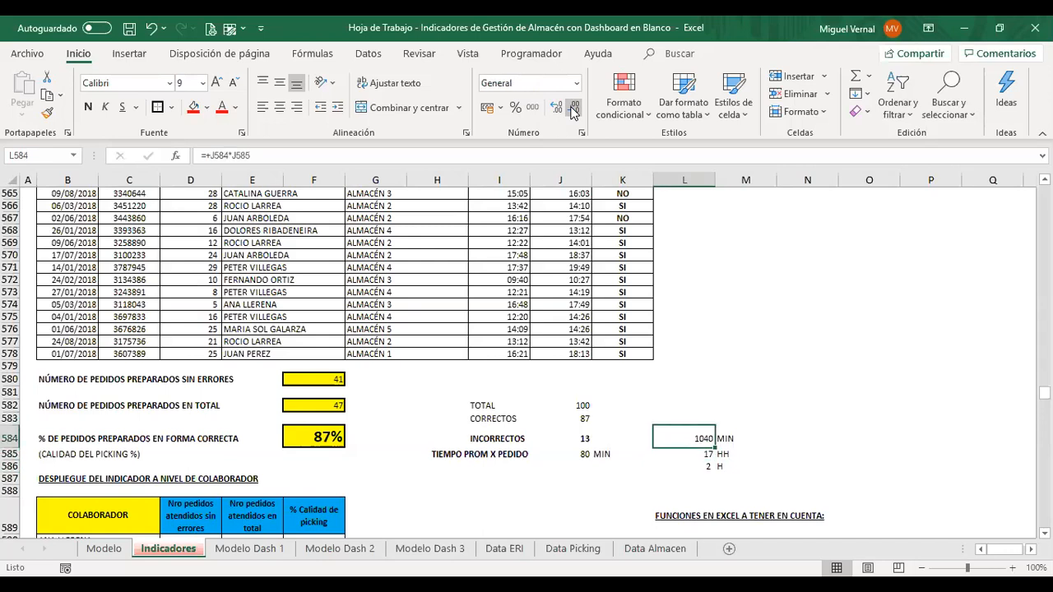
pyautogui.press('Left')
pyautogui.press('Left')
pyautogui.press('Right')
pyautogui.press('Right')
pyautogui.press('Down')
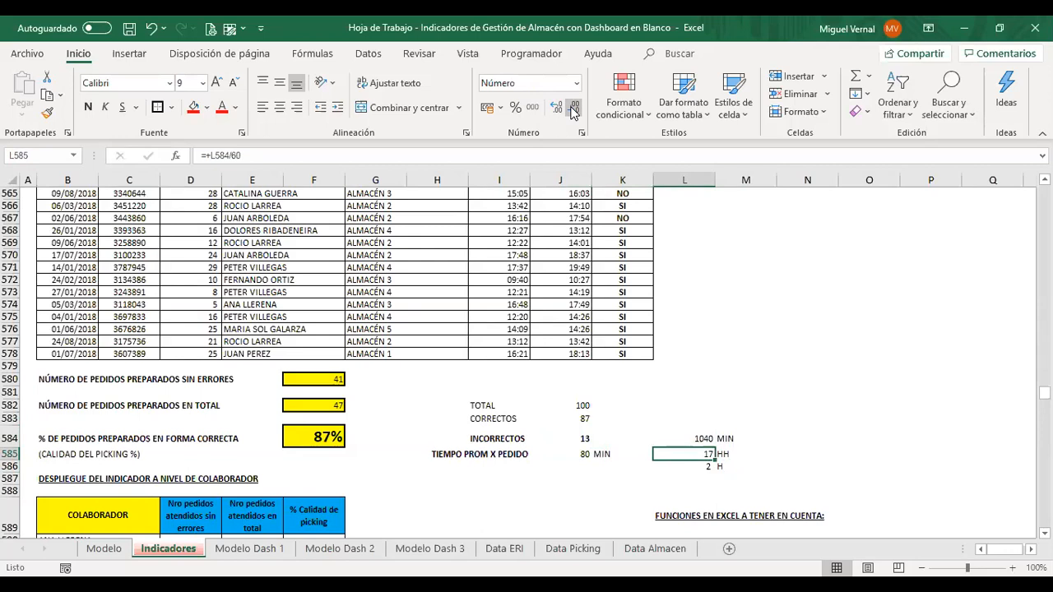
pyautogui.press('Left')
pyautogui.press('Left')
pyautogui.press('Up')
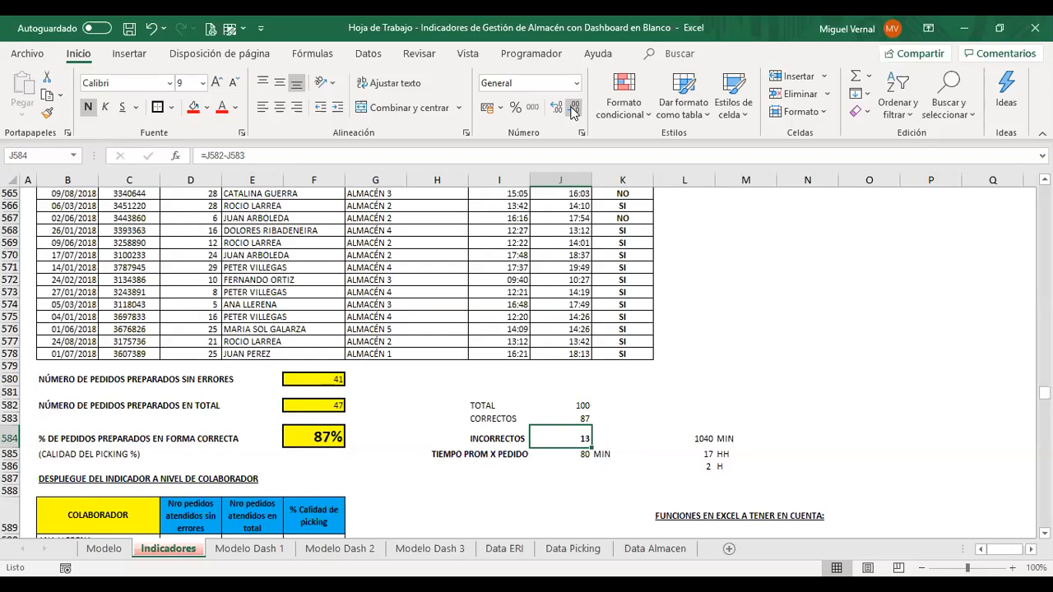
pyautogui.press('Down')
pyautogui.press('Down')
pyautogui.press('Right')
pyautogui.press('Right')
pyautogui.press('Right')
pyautogui.press('Left')
pyautogui.press('Left')
pyautogui.press('Left')
pyautogui.press('Left')
pyautogui.press('Left')
pyautogui.press('Left')
pyautogui.press('Left')
pyautogui.press('Up')
pyautogui.press('Up')
pyautogui.press('Right')
pyautogui.press('Right')
pyautogui.press('Right')
pyautogui.press('Right')
pyautogui.press('Right')
pyautogui.press('Right')
pyautogui.press('Right')
pyautogui.press('Down')
pyautogui.press('Left')
pyautogui.press('Down')
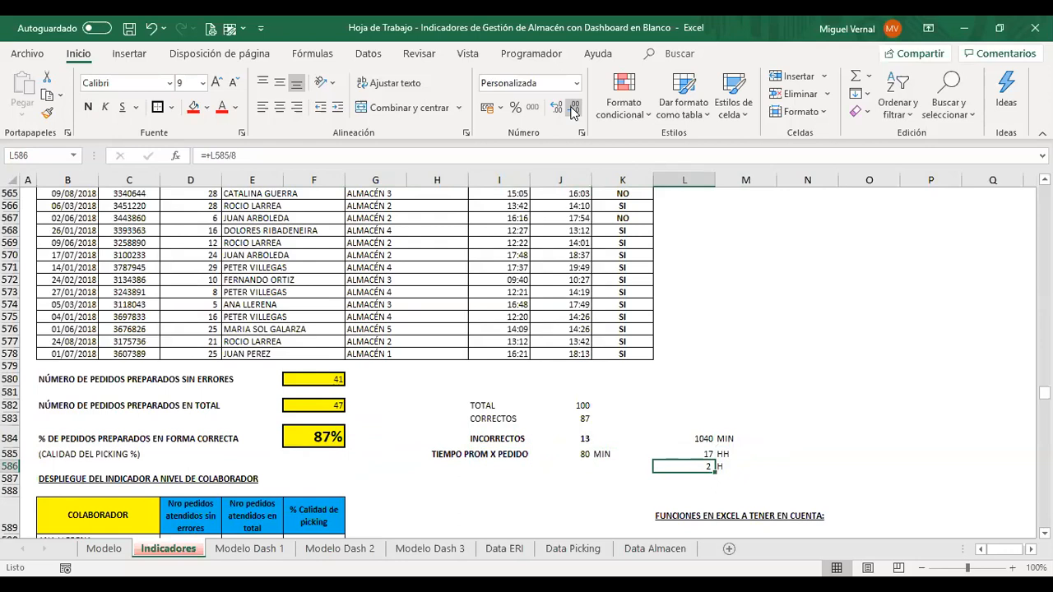
pyautogui.press('Up')
pyautogui.press('Up')
pyautogui.press('Down')
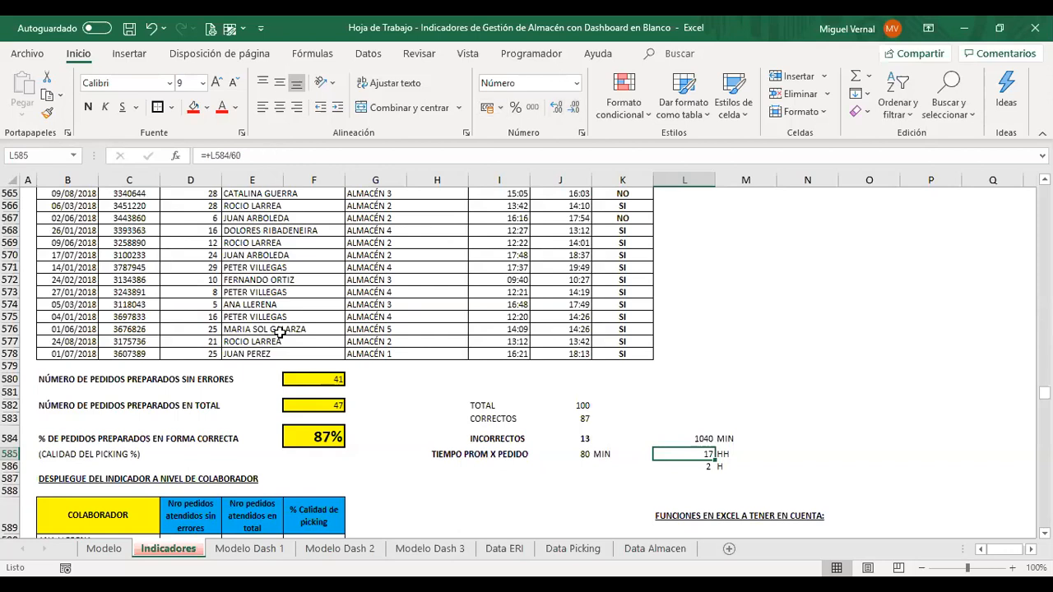
# Step: Insert the CONTAR.SI.CONJUNTO function in D590, the first collaborator's "Nro pedidos atendidos sin errores" cell
pyautogui.scroll(-5, 278, 337)
pyautogui.scroll(-1, 223, 371)
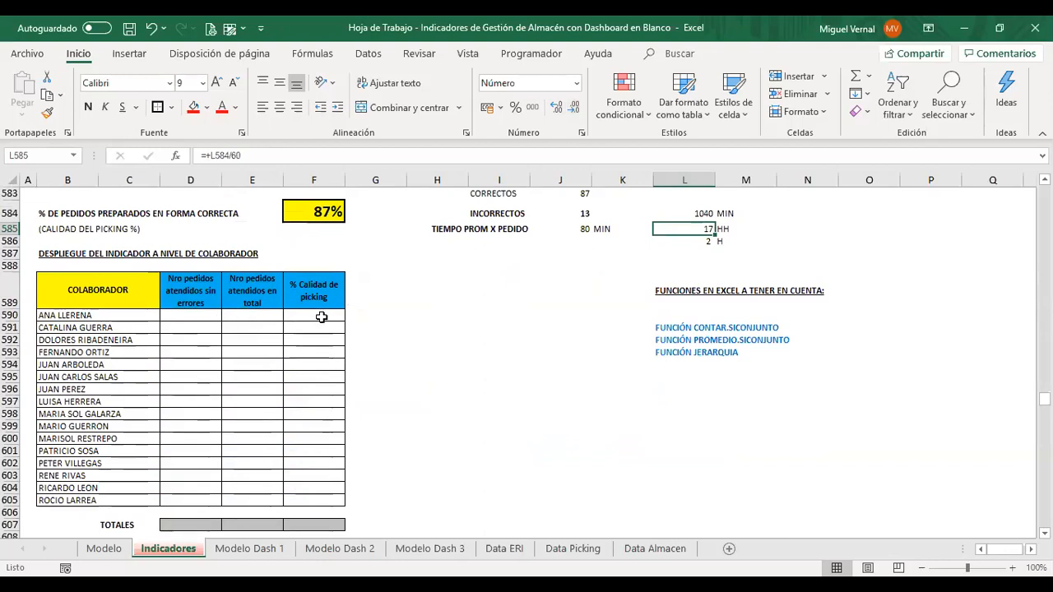
pyautogui.click(209, 314)
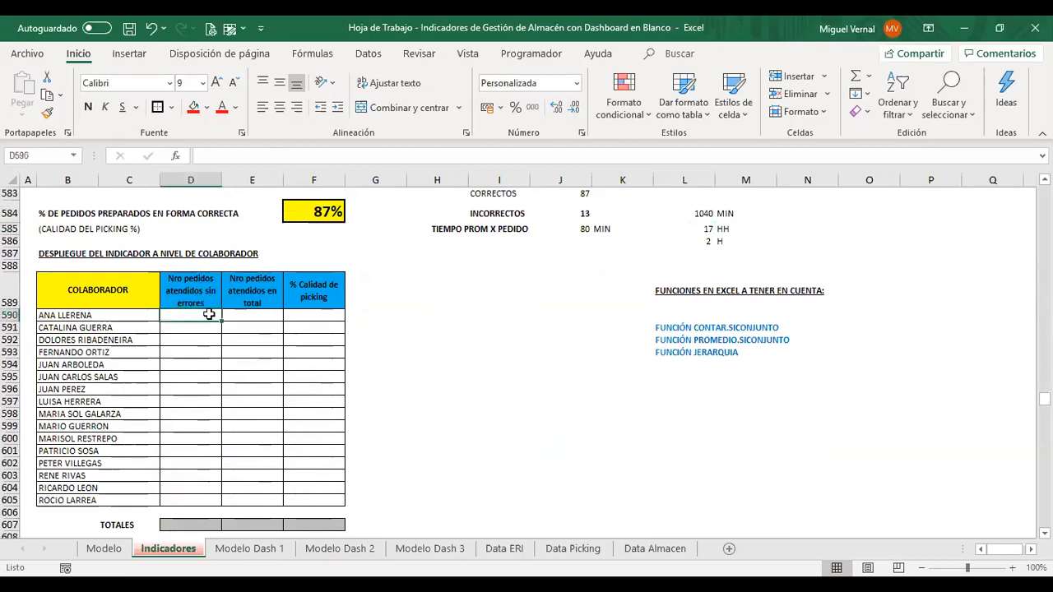
pyautogui.click(175, 155)
pyautogui.doubleClick(542, 413)
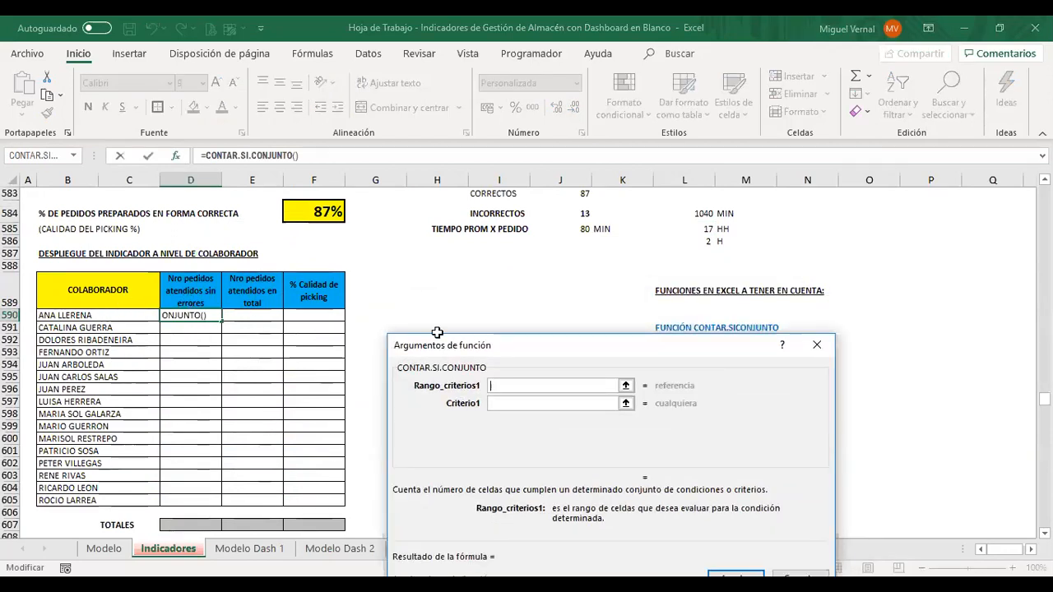
# Step: Set the first criteria range of CONTAR.SI.CONJUNTO to the absolute range $K$532:$K$578 and its criterion to "SI"
pyautogui.scroll(6, 437, 331)
pyautogui.click(625, 244)
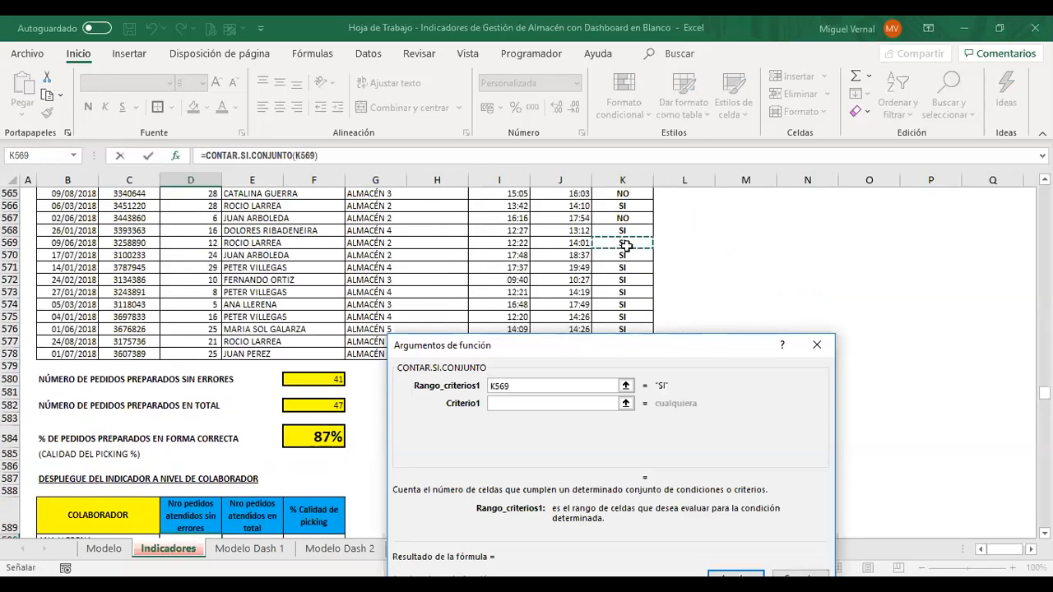
pyautogui.hotkey('ctrl', 'Up')
pyautogui.press('Down')
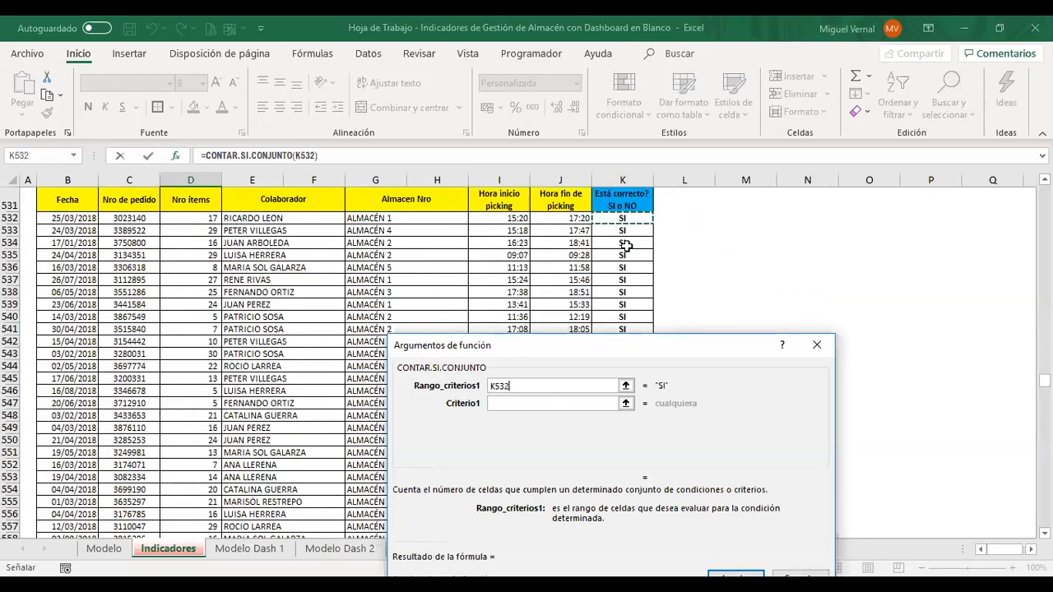
pyautogui.hotkey('ctrl', 'shift', 'Down')
pyautogui.press('F4')
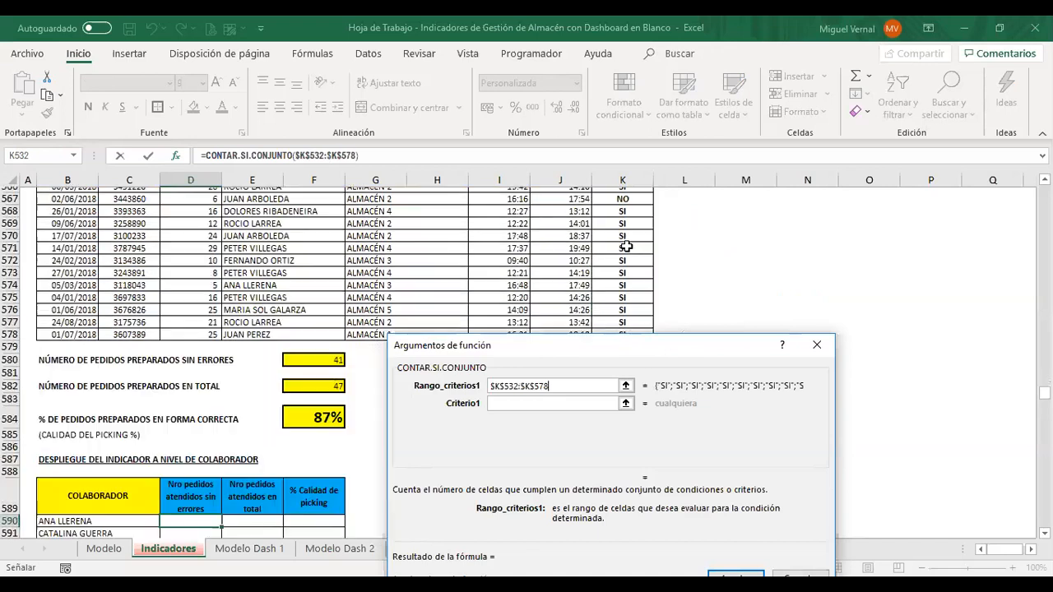
pyautogui.press('Tab')
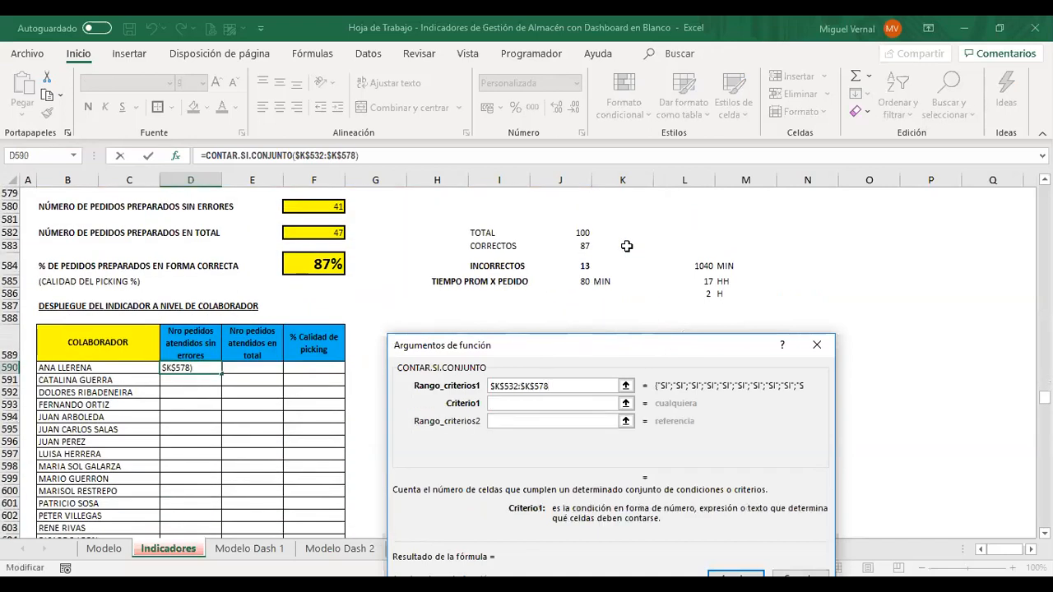
pyautogui.write('SI')
pyautogui.press('Tab')
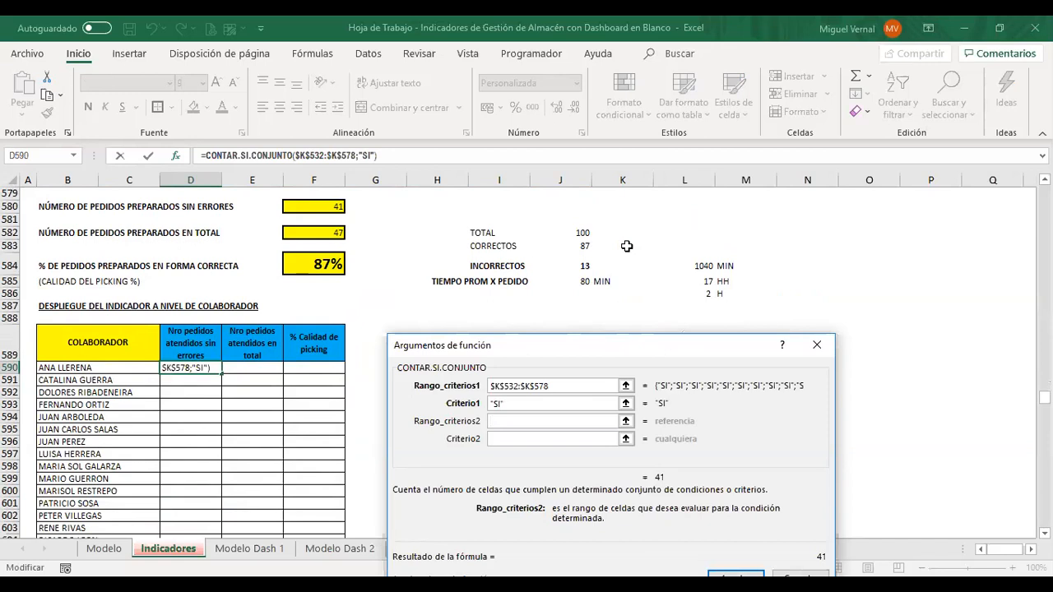
# Step: Set the second criteria range of CONTAR.SI.CONJUNTO in D590 to the absolute collaborator range $E$532:$E$578
pyautogui.scroll(6, 284, 291)
pyautogui.click(251, 291)
pyautogui.hotkey('ctrl', 'Up')
pyautogui.press('Down')
pyautogui.hotkey('ctrl', 'shift', 'Down')
pyautogui.press('F4')
pyautogui.scroll(-16, 252, 291)
pyautogui.press('Tab')
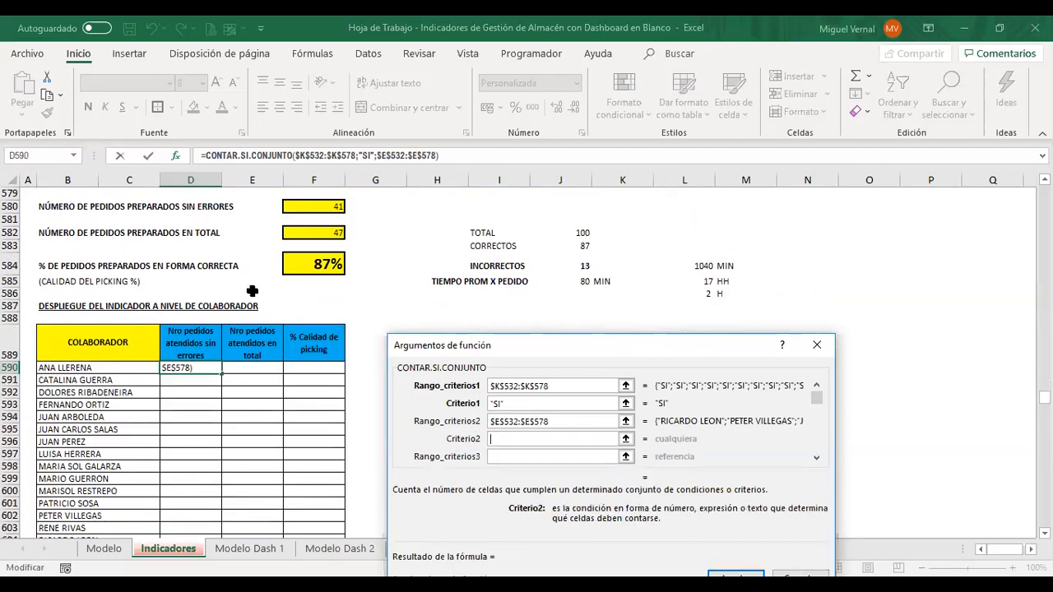
# Step: Use B590 as the second criterion in D590 and copy the completed formula down through D605
pyautogui.click(60, 367)
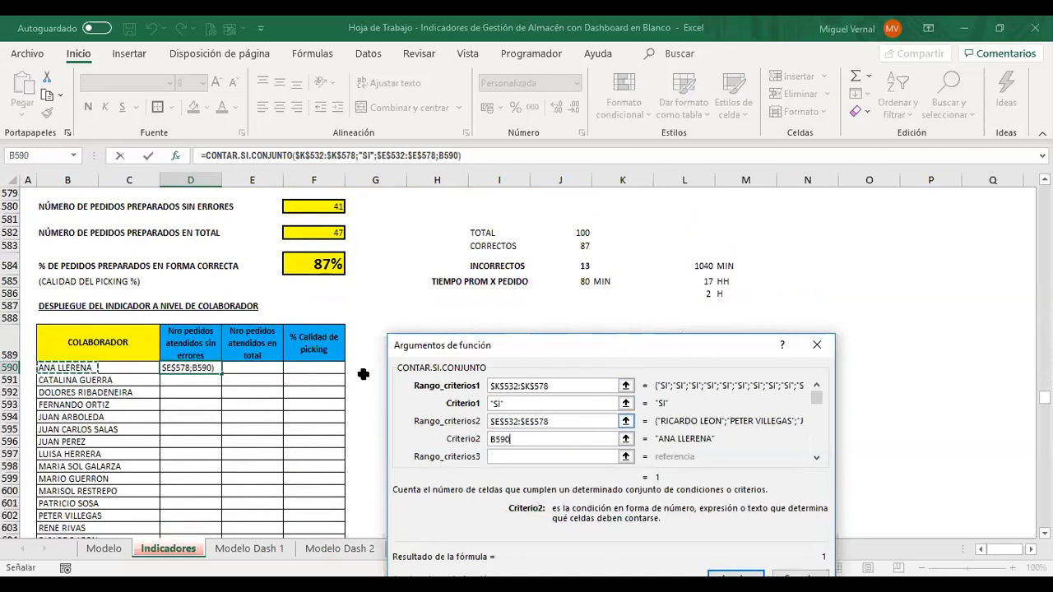
pyautogui.press('Return')
pyautogui.scroll(-3, 217, 244)
pyautogui.moveTo(221, 248); pyautogui.dragTo(205, 429)
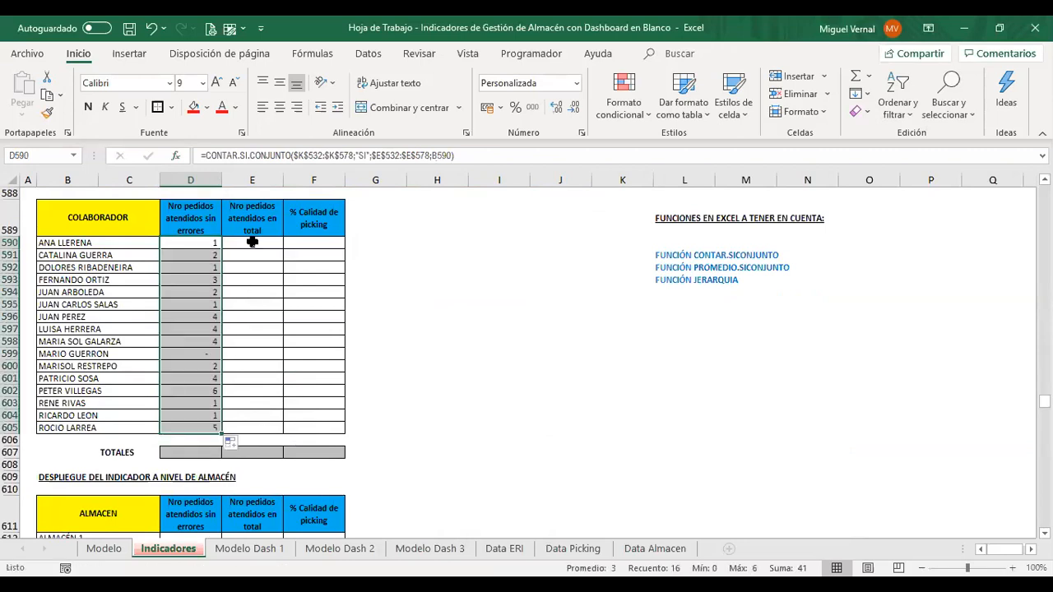
# Step: Insert CONTAR.SI.CONJUNTO in E590, the "Nro pedidos atendidos en total" column, with the absolute range $E$532:$E$578 as its first criteria range
pyautogui.click(252, 242)
pyautogui.click(178, 160)
pyautogui.doubleClick(516, 404)
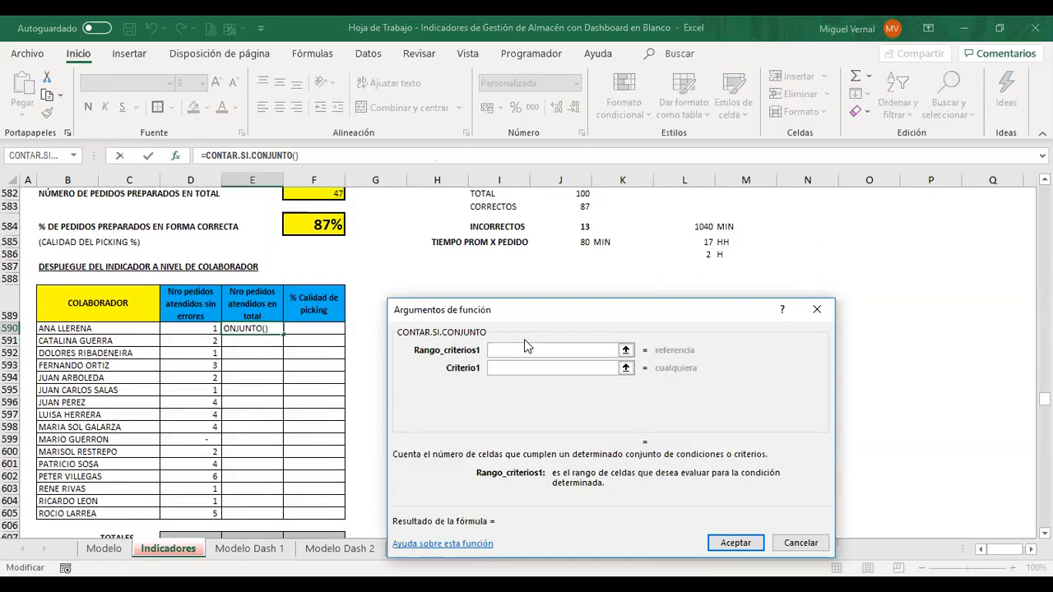
pyautogui.scroll(4, 246, 370)
pyautogui.click(236, 242)
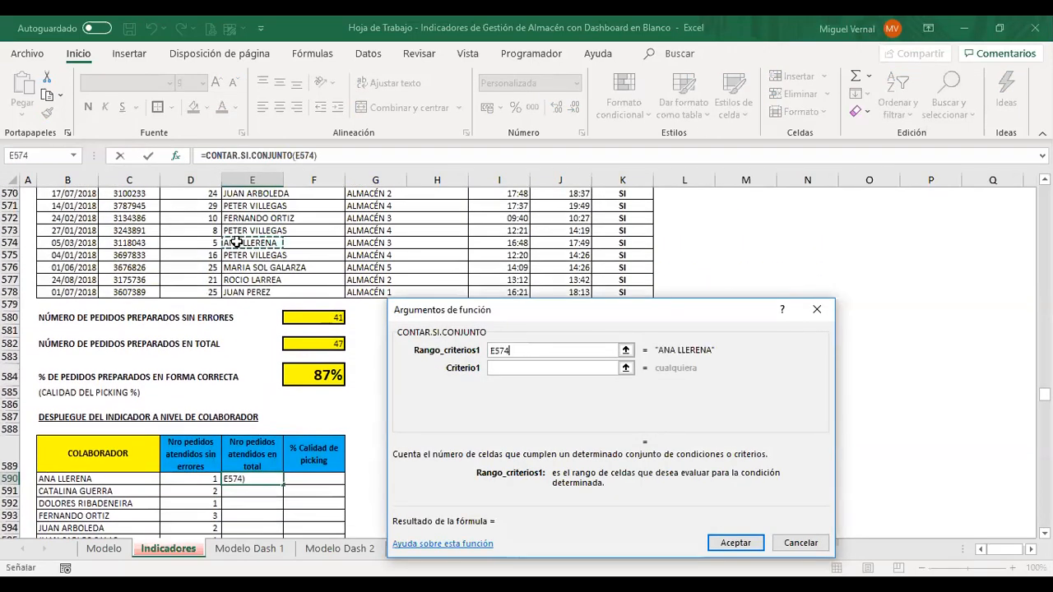
pyautogui.hotkey('ctrl', 'Up')
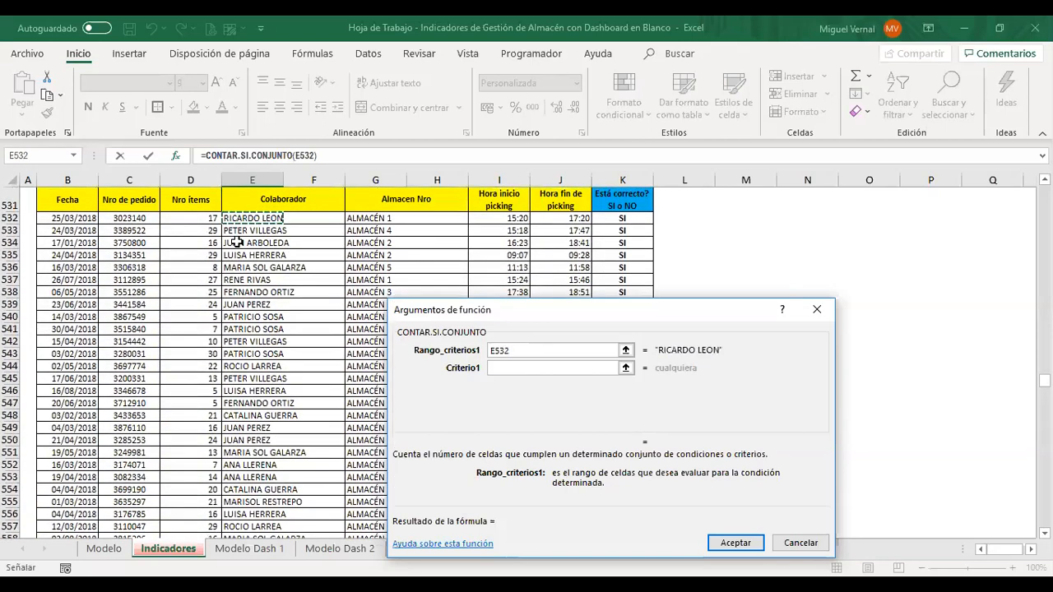
pyautogui.hotkey('ctrl', 'shift', 'Down')
pyautogui.press('F4')
pyautogui.press('Tab')
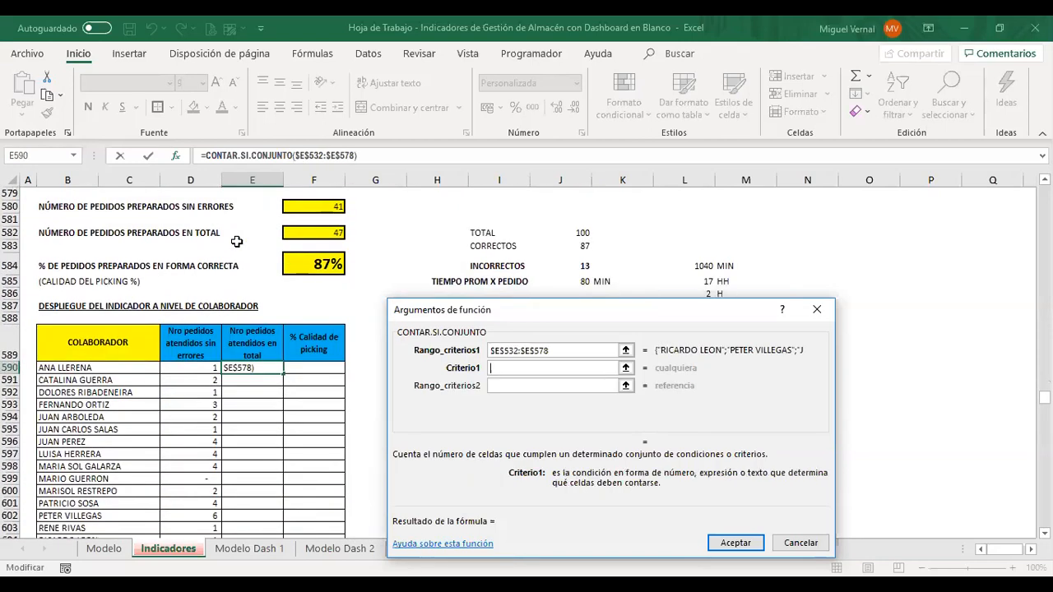
# Step: Use B590 as the criterion of the total-orders count in E590 and copy the formula down through E605
pyautogui.click(53, 365)
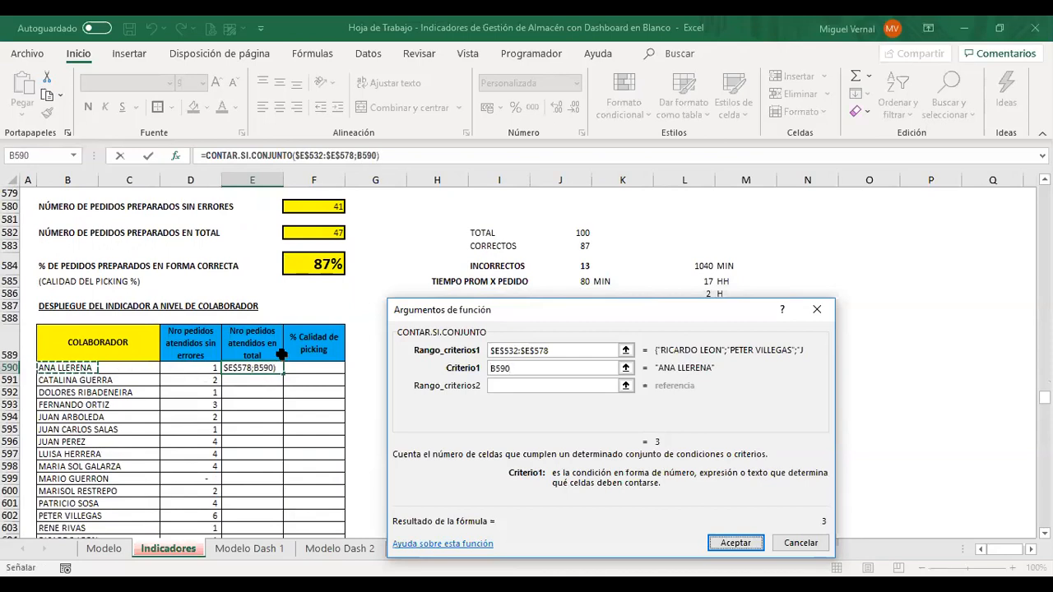
pyautogui.press('Return')
pyautogui.moveTo(283, 334); pyautogui.dragTo(265, 516)
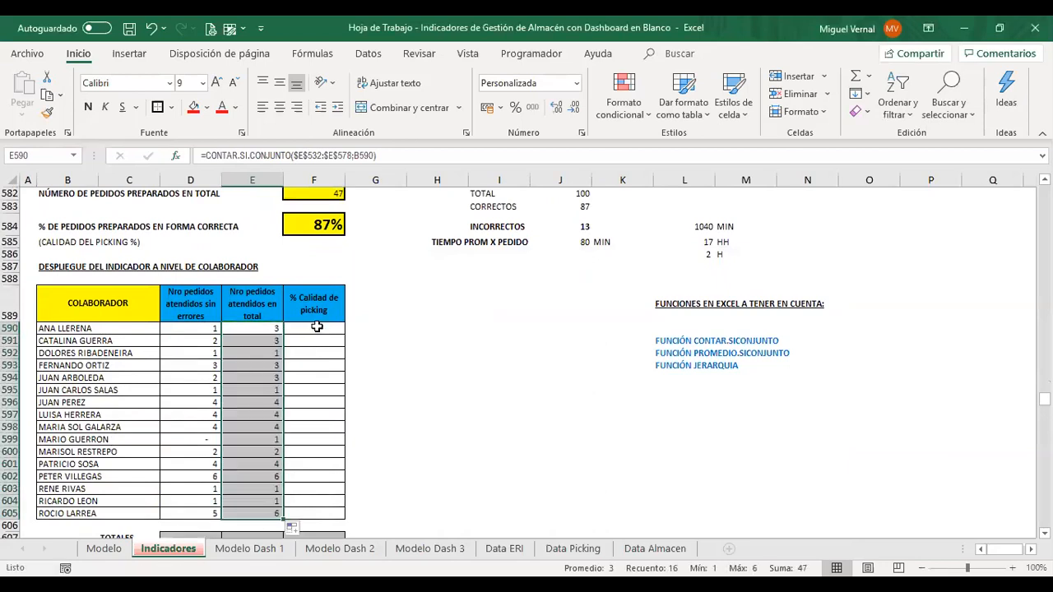
# Step: Calculate the "% Calidad de picking" in F590 with =D590/E590 and copy it down through F605
pyautogui.click(317, 327)
pyautogui.write('=')
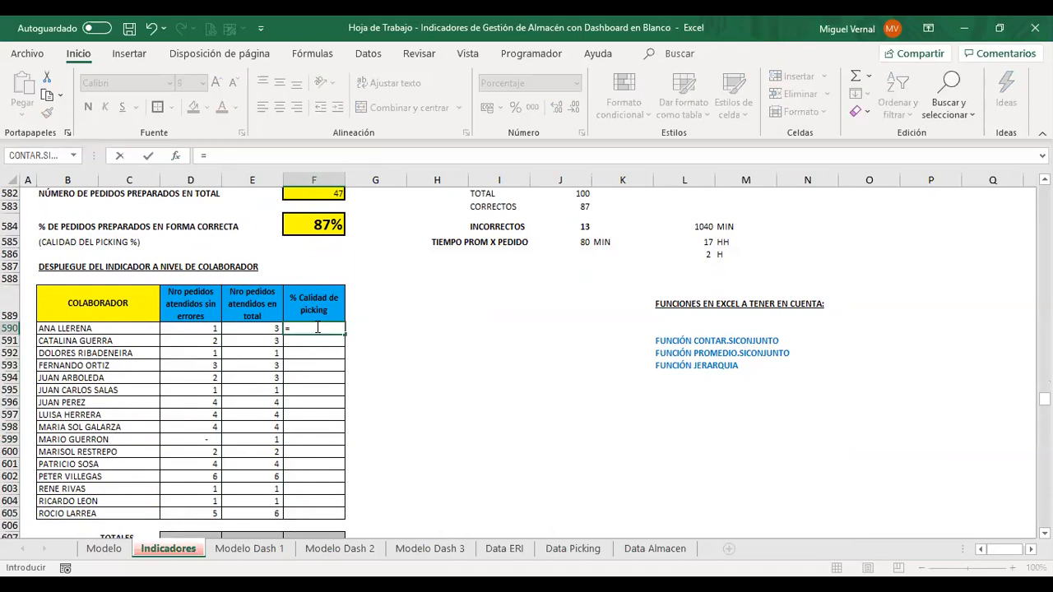
pyautogui.press('Left')
pyautogui.press('Left')
pyautogui.write('/')
pyautogui.press('Left')
pyautogui.hotkey('ctrl', 'Return')
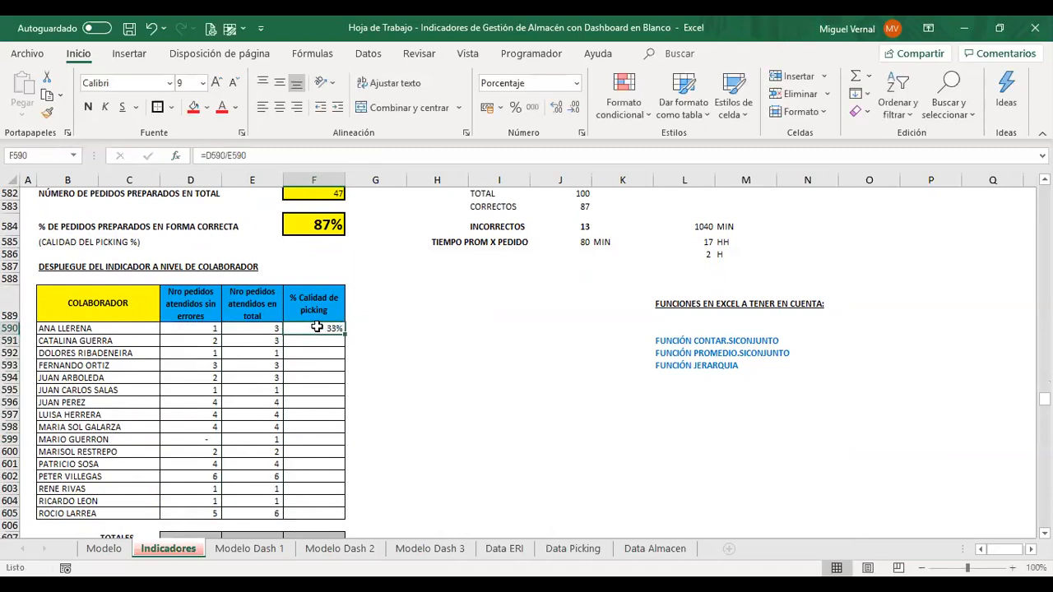
pyautogui.moveTo(345, 336); pyautogui.dragTo(318, 517)
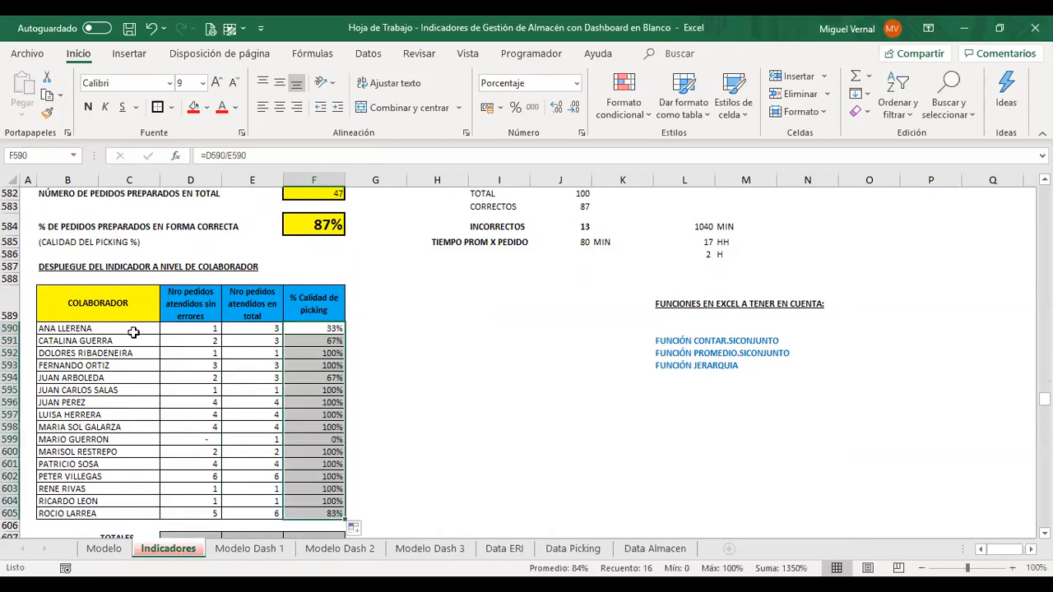
# Step: Set up a sort of the collaborator rows B590:F605 by the cell values of Columna F, De mayor a menor
pyautogui.moveTo(53, 328); pyautogui.dragTo(305, 514)
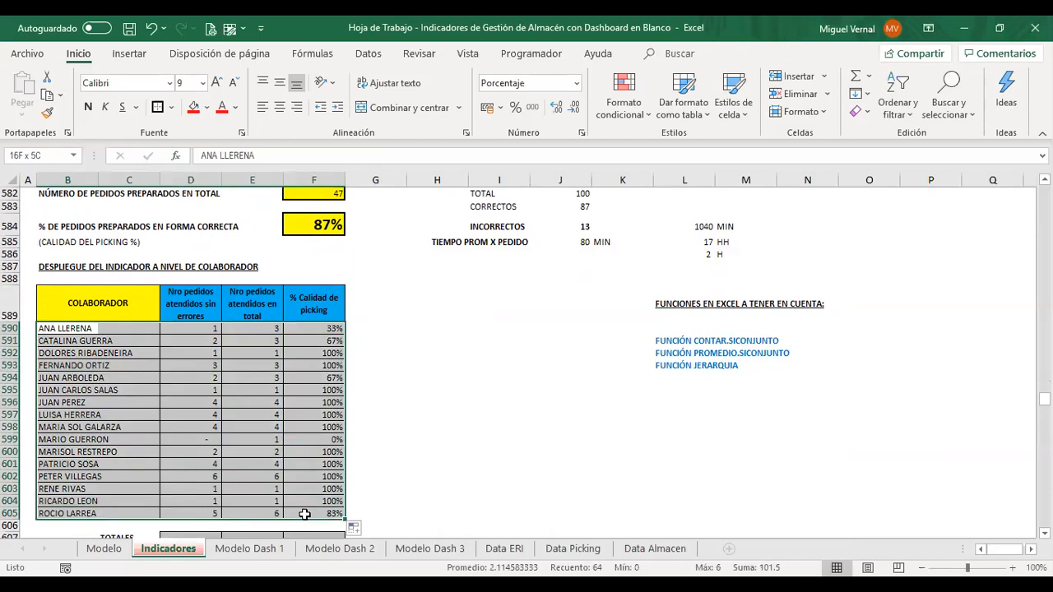
pyautogui.click(369, 54)
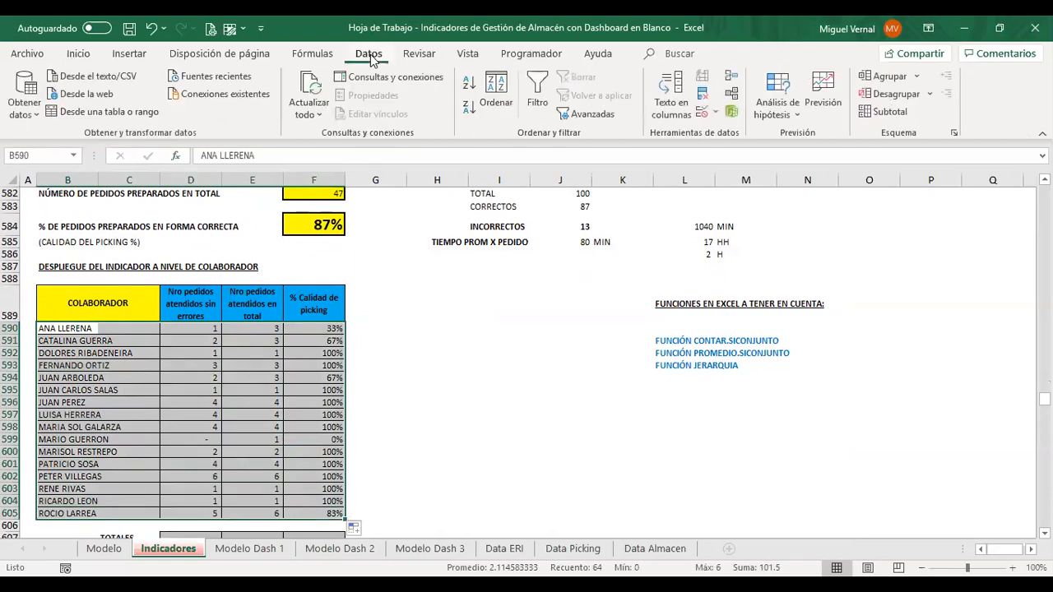
pyautogui.click(496, 88)
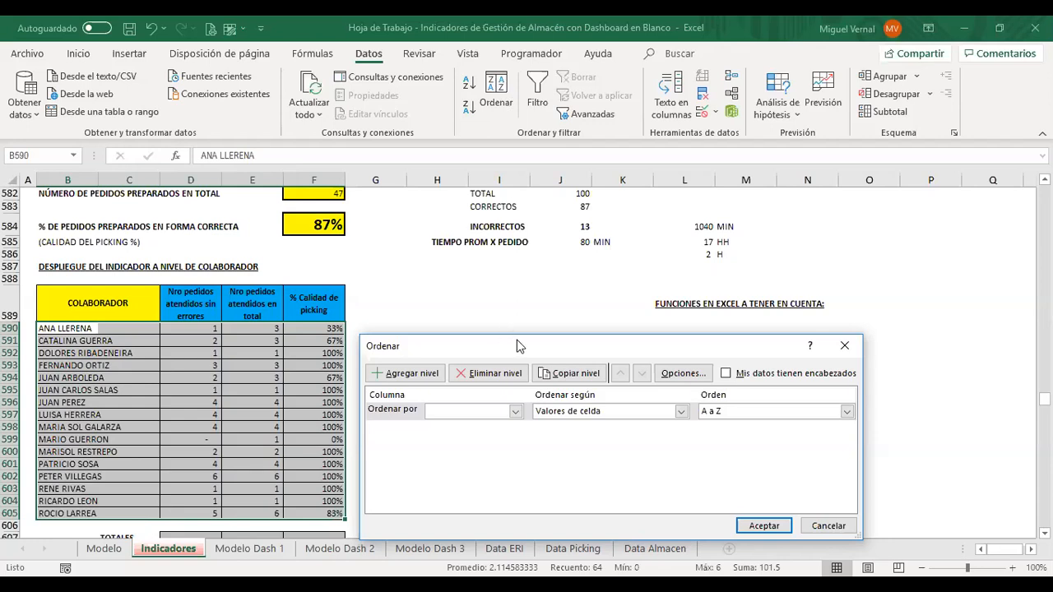
pyautogui.moveTo(487, 346); pyautogui.dragTo(481, 262)
pyautogui.click(481, 327)
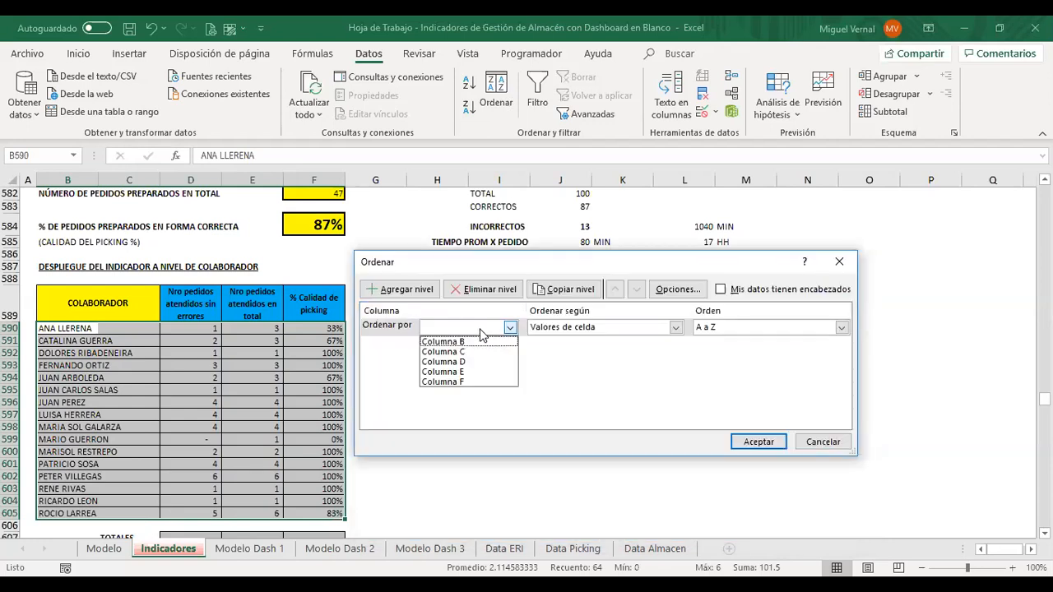
pyautogui.click(472, 382)
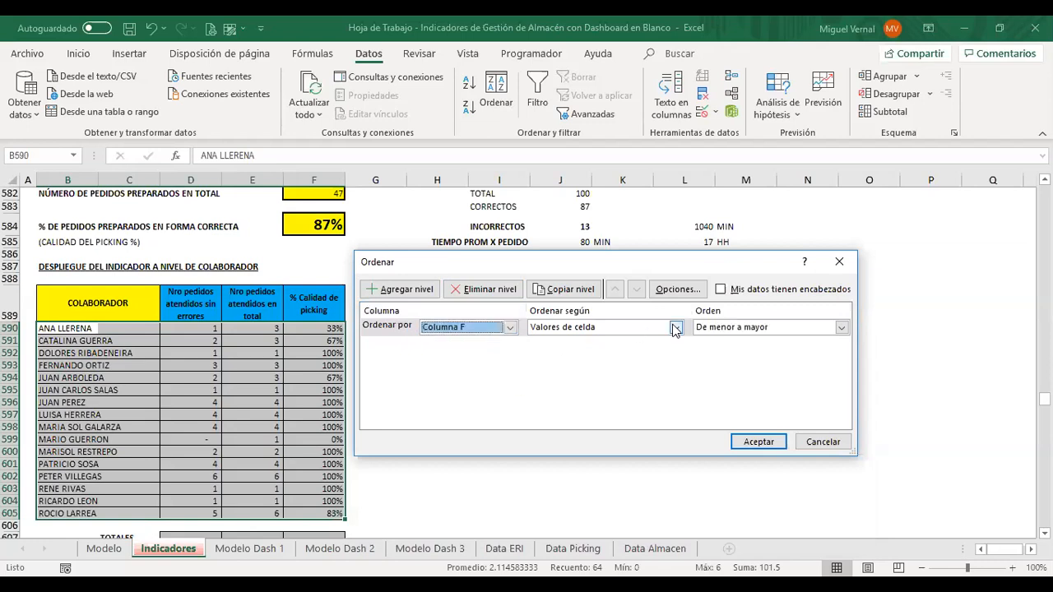
pyautogui.click(725, 329)
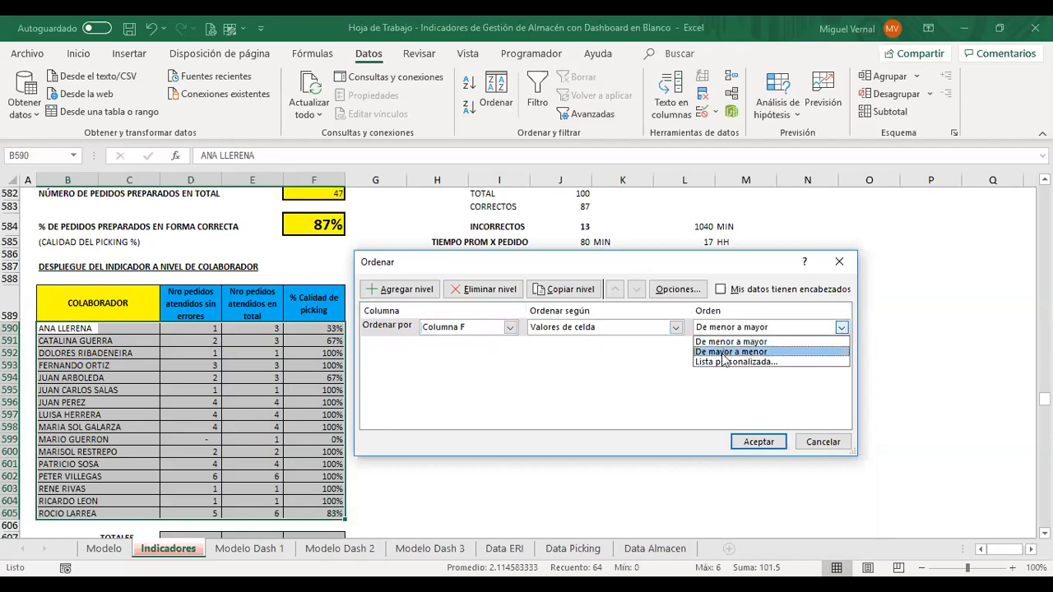
pyautogui.click(724, 352)
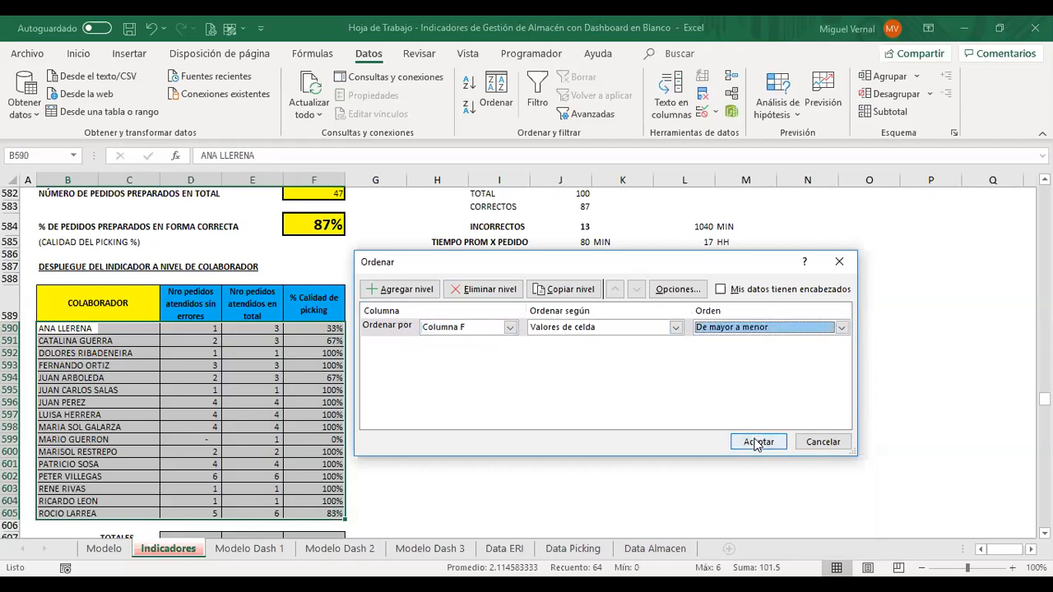
# Step: Add a second sort level on Columna E, De mayor a menor, and apply the sort to the collaborator table
pyautogui.click(384, 292)
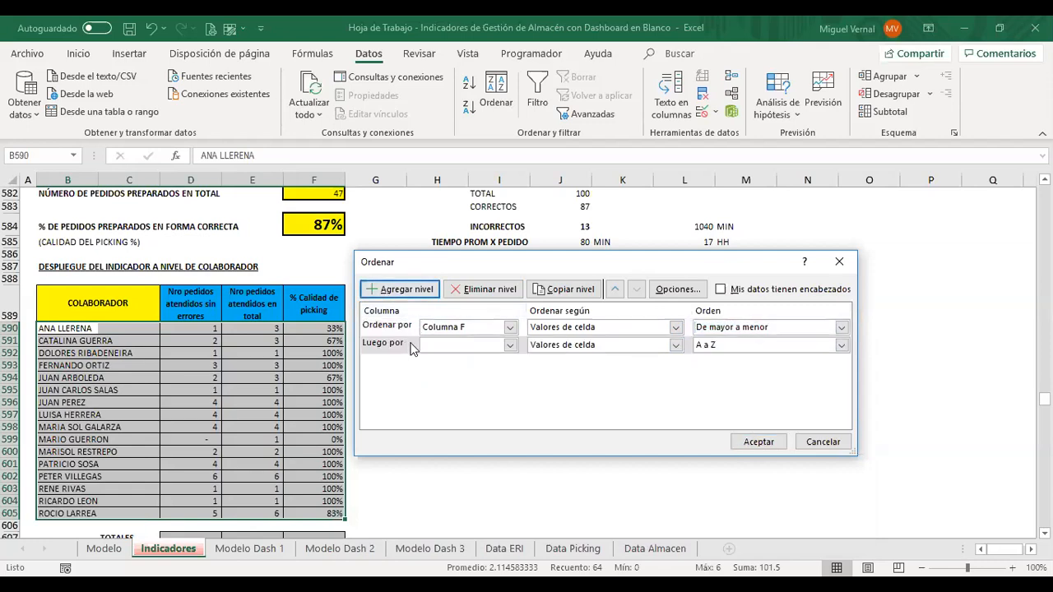
pyautogui.click(483, 346)
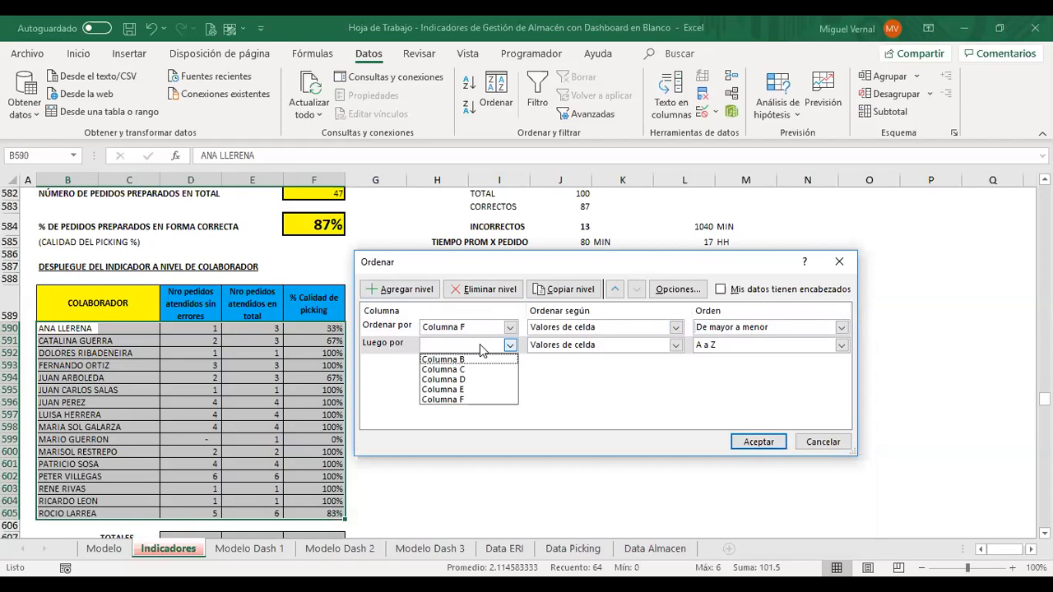
pyautogui.click(467, 391)
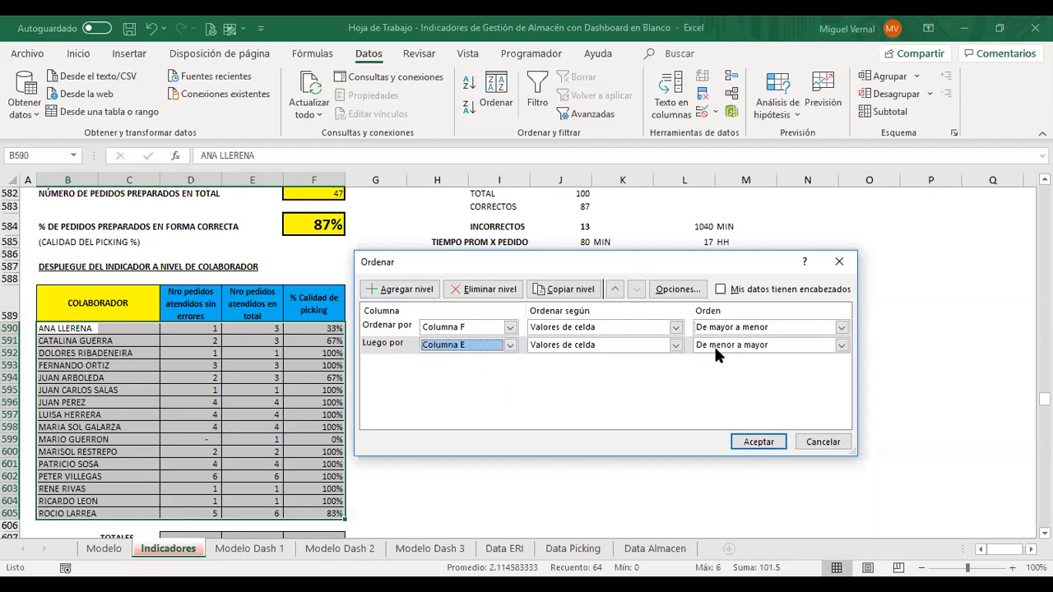
pyautogui.click(840, 345)
pyautogui.click(732, 367)
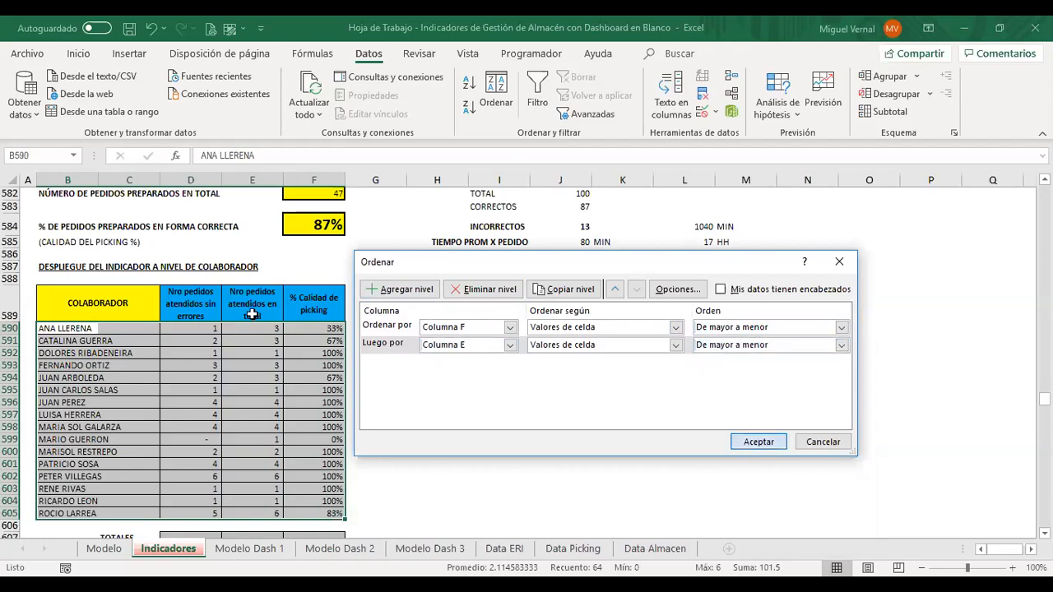
pyautogui.press('Return')
pyautogui.click(207, 341)
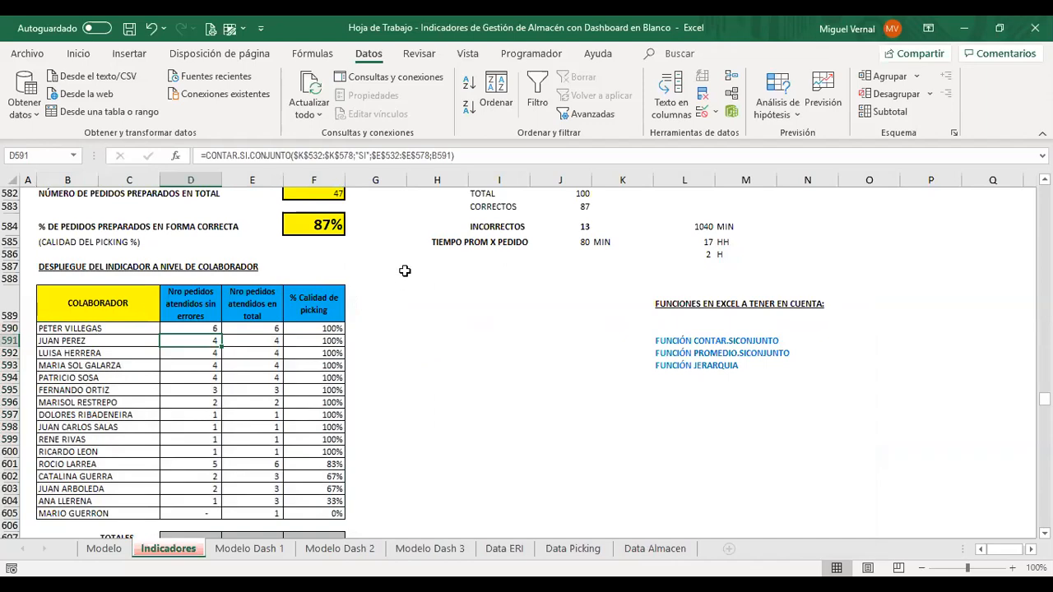
# Step: Check the highlighted best and worst collaborators in the earlier attention-time ranking table in rows 357:373
pyautogui.scroll(20, 405, 271)
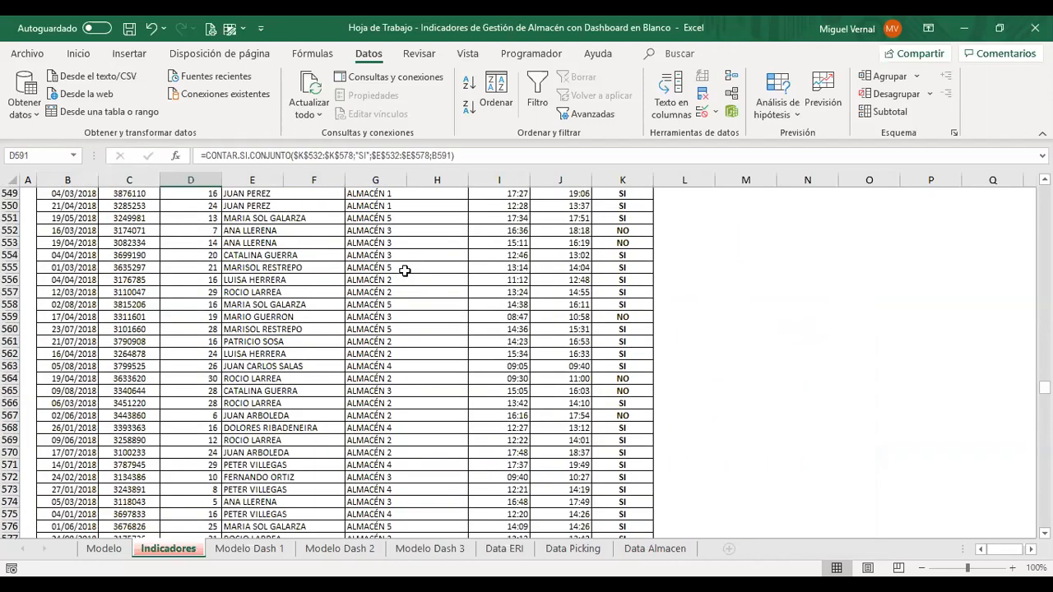
pyautogui.scroll(20, 405, 271)
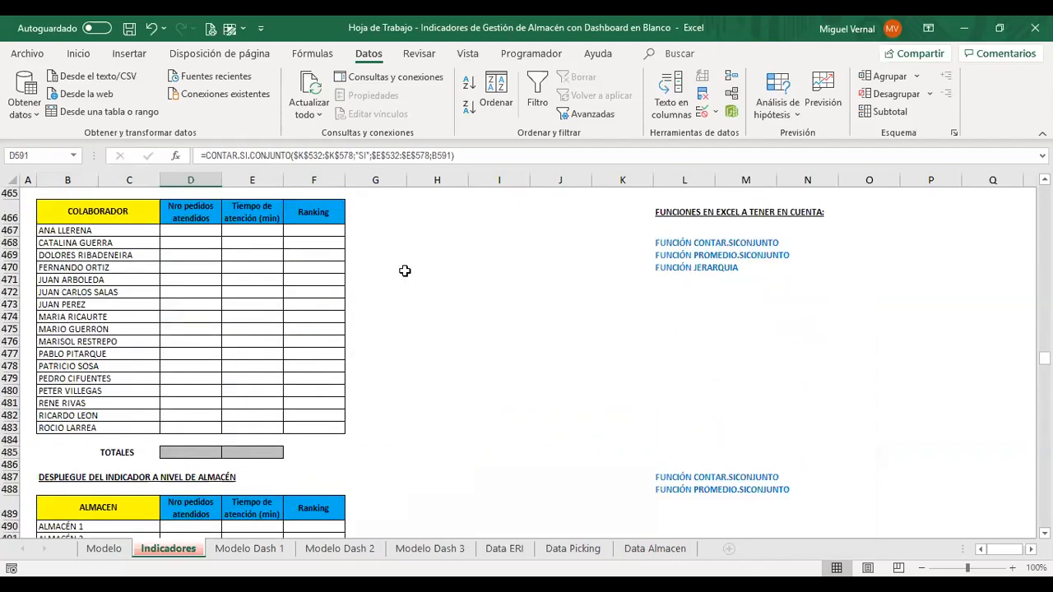
pyautogui.scroll(19, 405, 271)
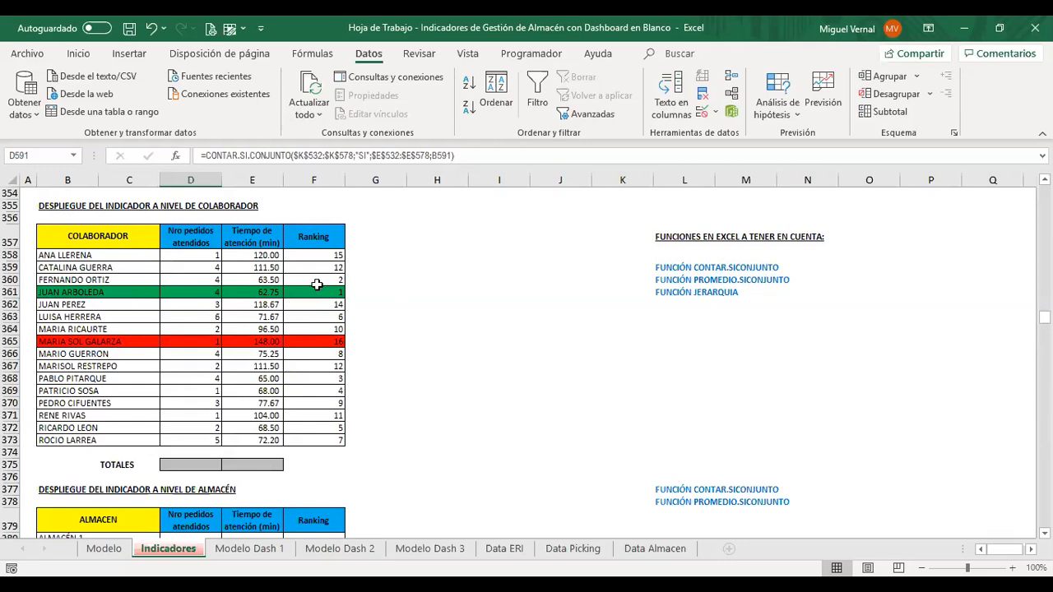
pyautogui.scroll(-20, 316, 284)
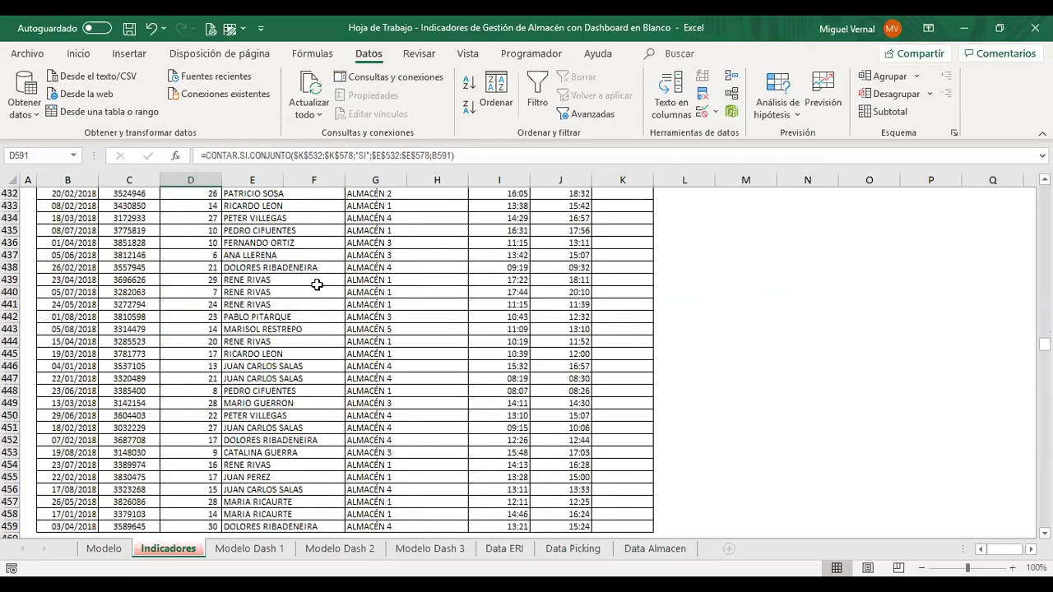
pyautogui.scroll(-20, 317, 283)
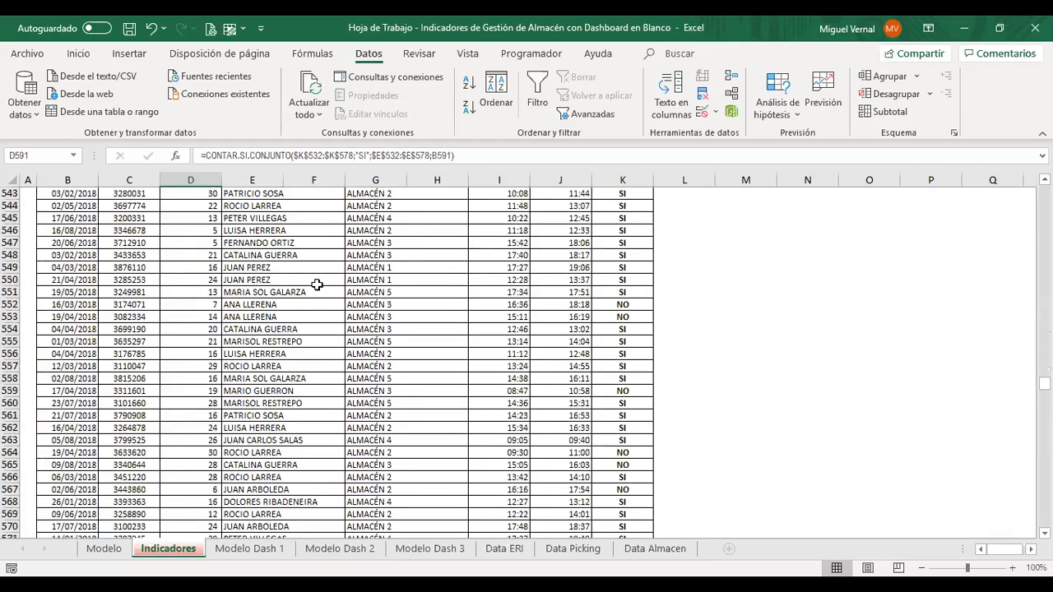
pyautogui.scroll(-16, 317, 284)
pyautogui.scroll(2, 293, 364)
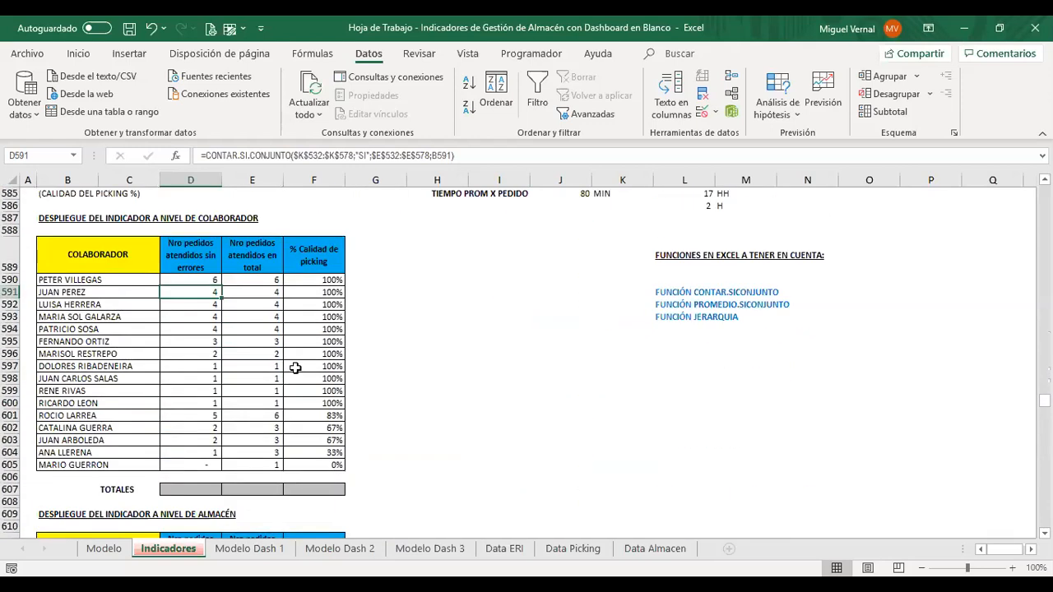
# Step: Fill the collaborator row B603:F603 in the picking quality table with red
pyautogui.moveTo(43, 440); pyautogui.dragTo(329, 440)
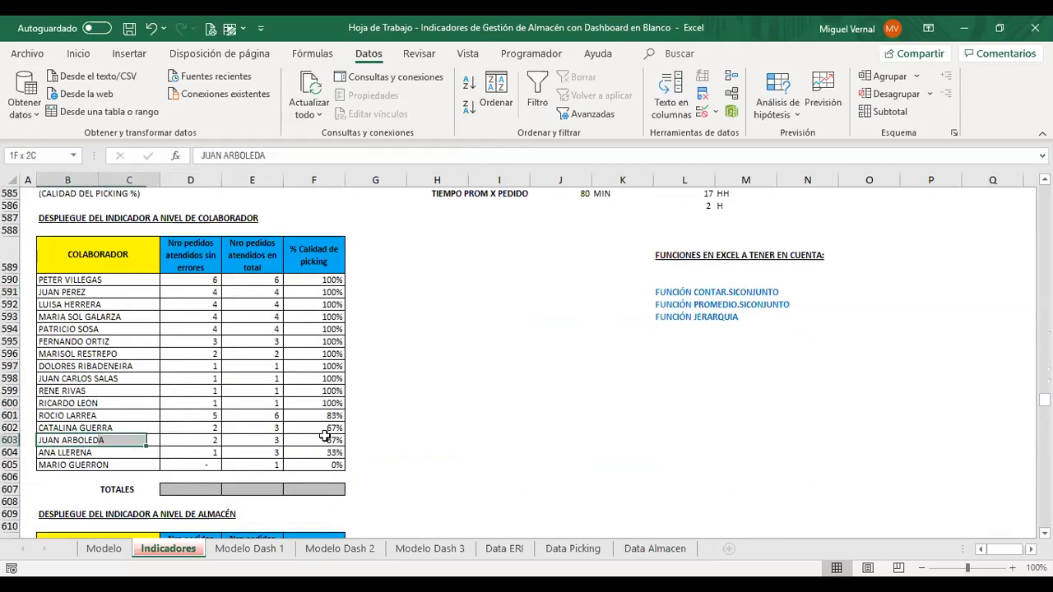
pyautogui.click(78, 54)
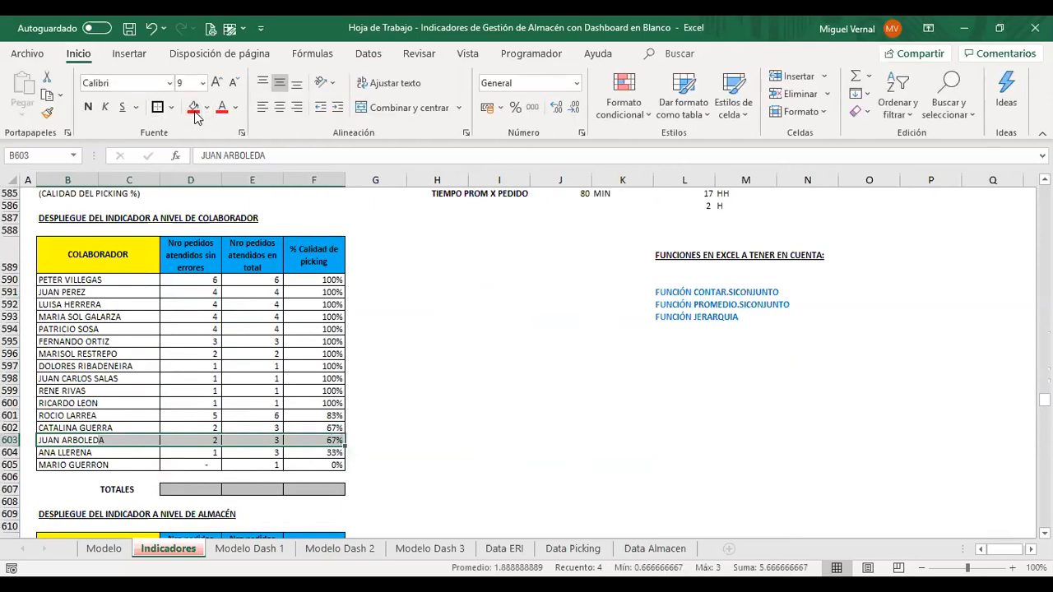
pyautogui.click(193, 107)
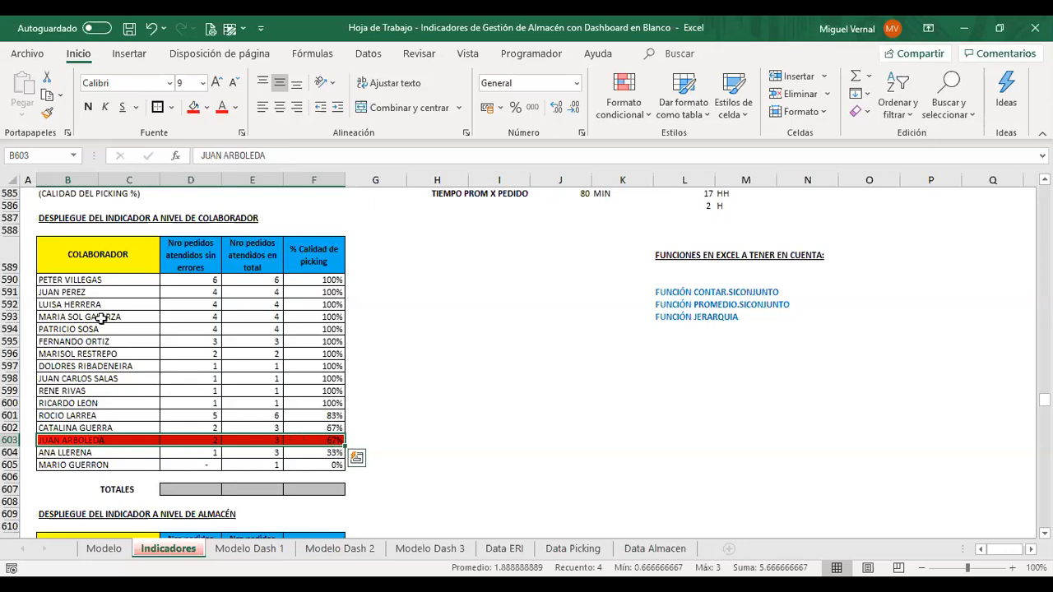
# Step: Fill the top collaborator row B590:F590 in the picking quality table with green
pyautogui.click(56, 279)
pyautogui.moveTo(270, 283); pyautogui.dragTo(323, 280)
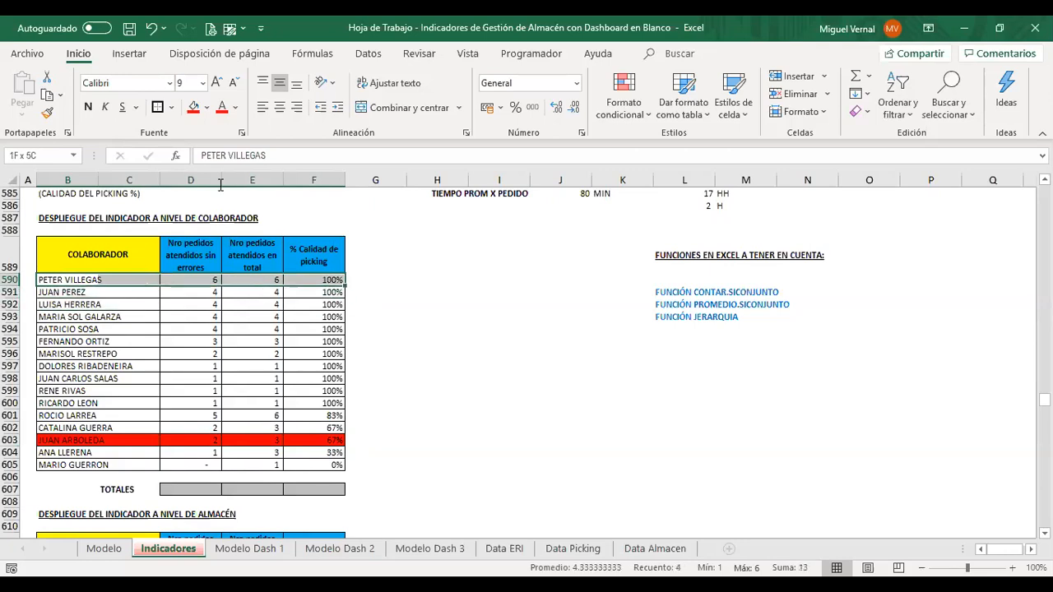
pyautogui.click(207, 109)
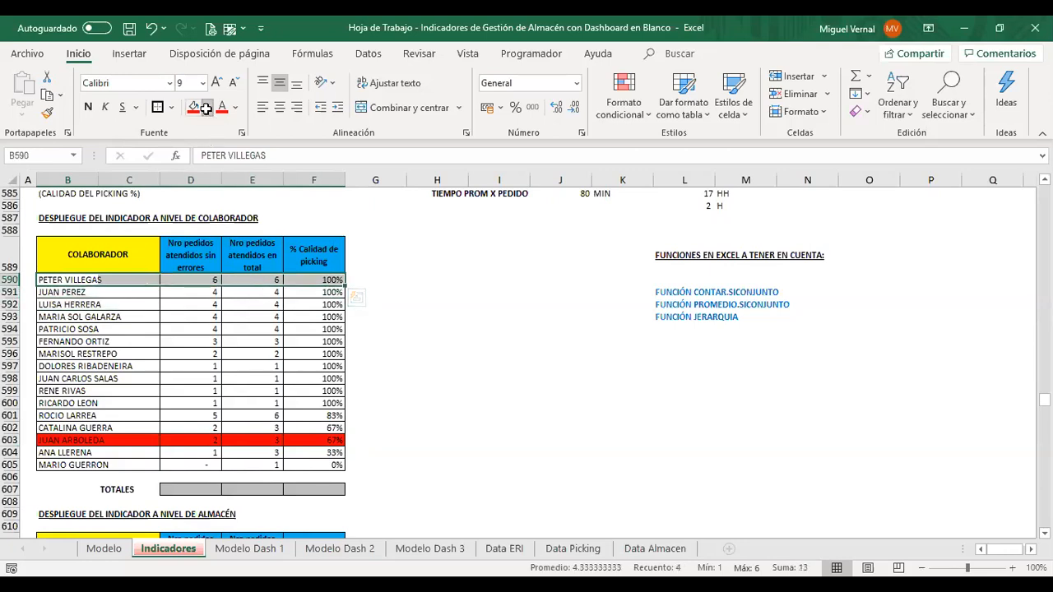
pyautogui.click(280, 291)
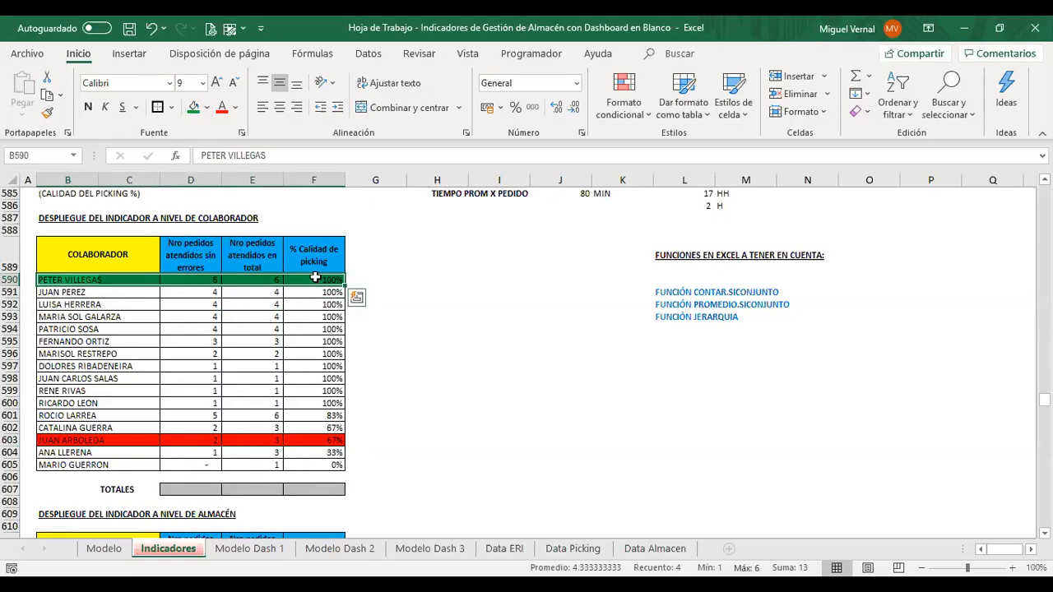
# Step: Compare the highlighted collaborators in the attention-time ranking table in rows 357:373 with those in the picking quality table
pyautogui.scroll(20, 315, 277)
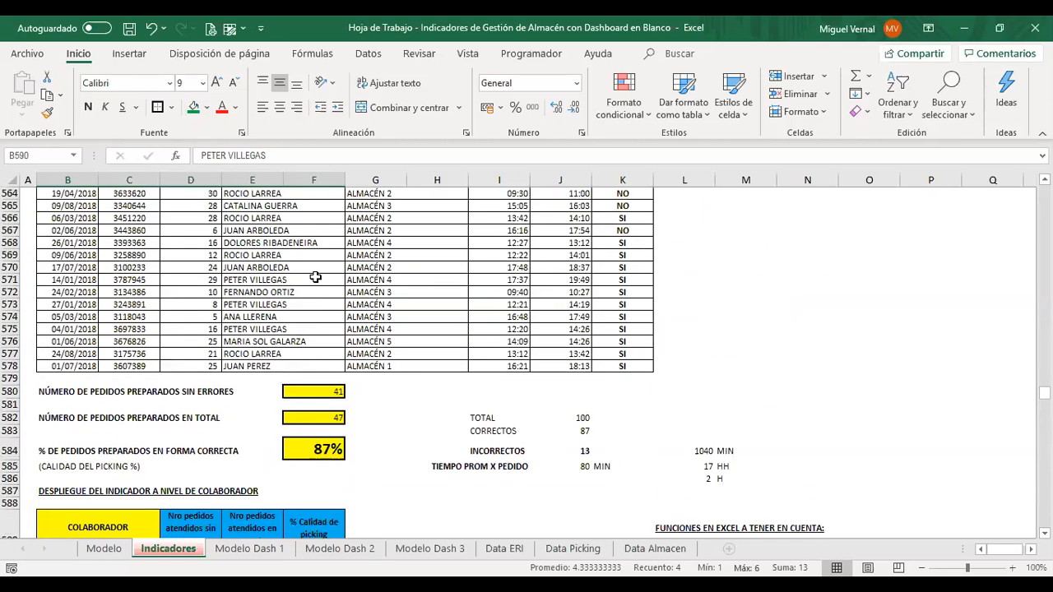
pyautogui.scroll(20, 315, 277)
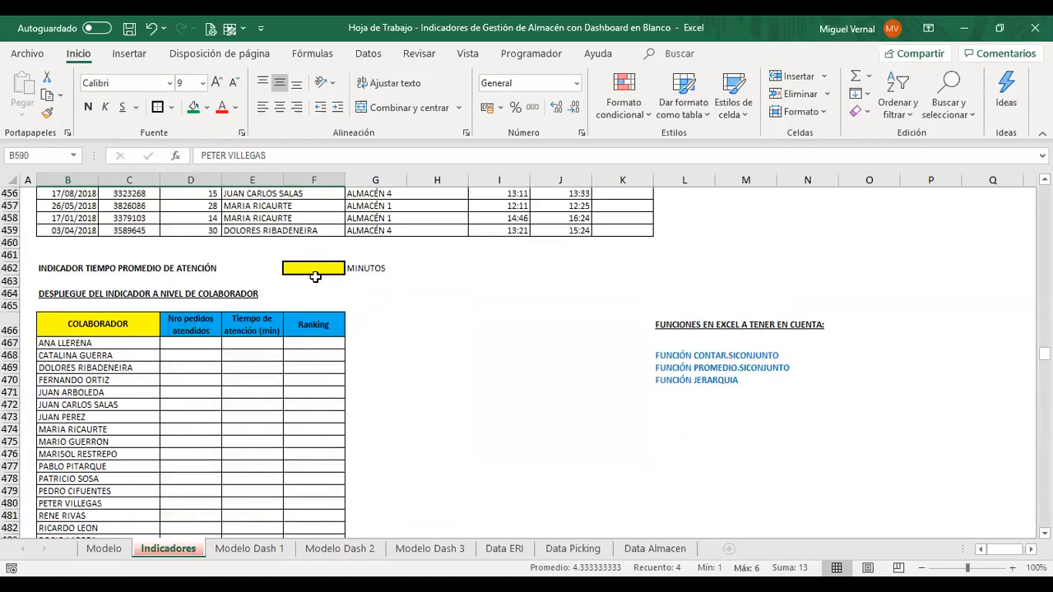
pyautogui.scroll(20, 315, 277)
pyautogui.scroll(-4, 267, 286)
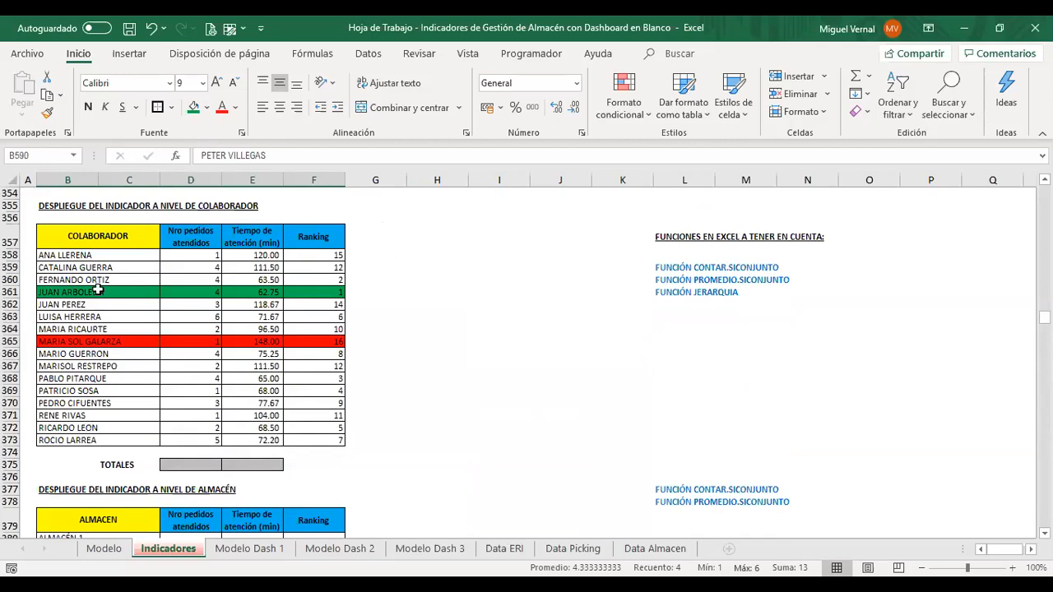
pyautogui.scroll(-20, 314, 284)
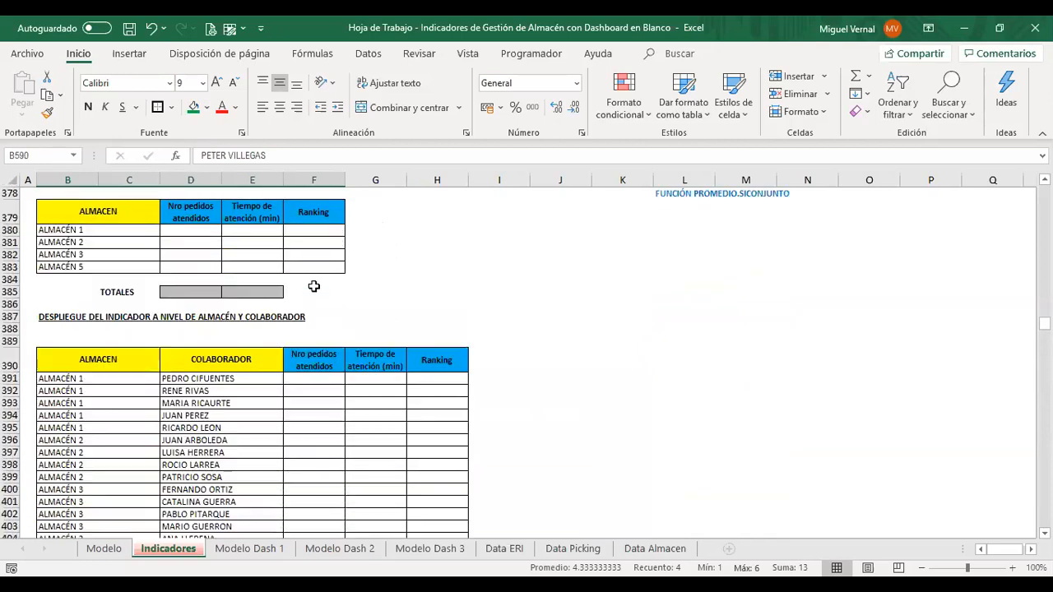
pyautogui.scroll(-20, 316, 304)
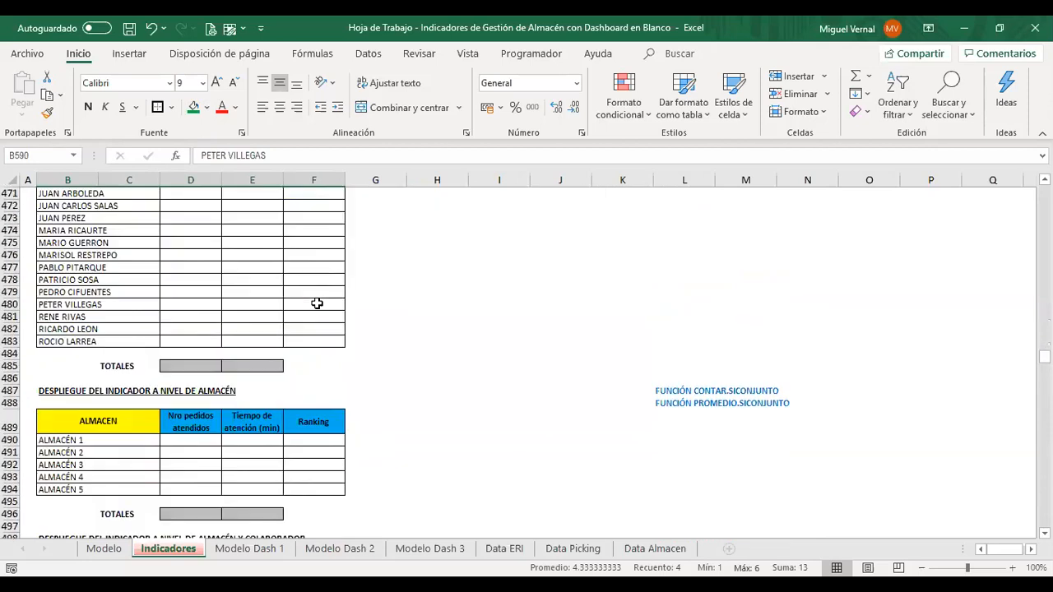
pyautogui.scroll(-20, 316, 304)
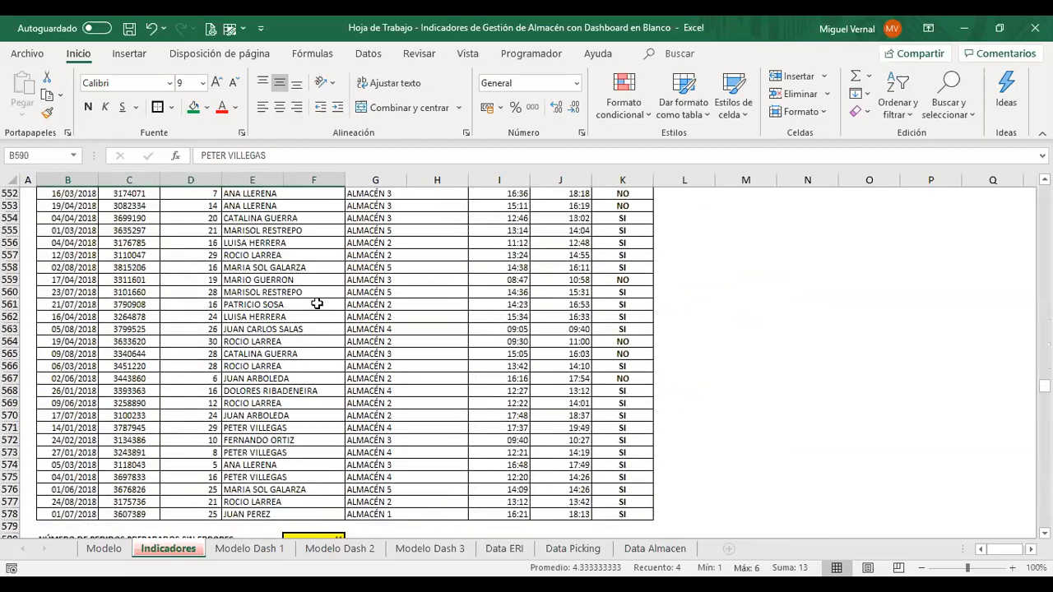
pyautogui.scroll(3, 317, 305)
pyautogui.scroll(-2, 316, 305)
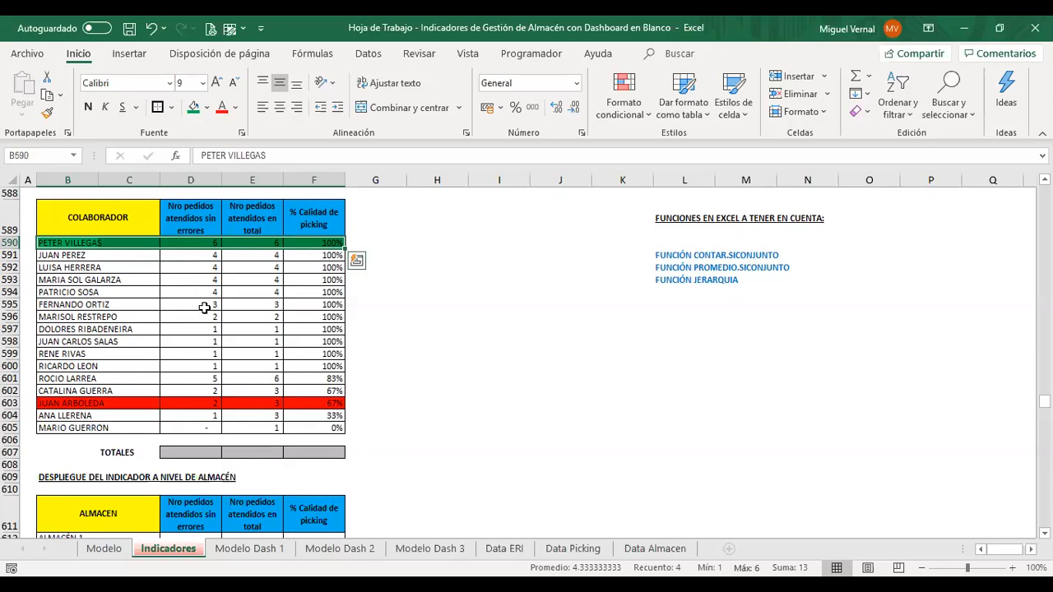
# Step: Sum the orders without errors in D607 and copy the total formula to E607
pyautogui.click(190, 452)
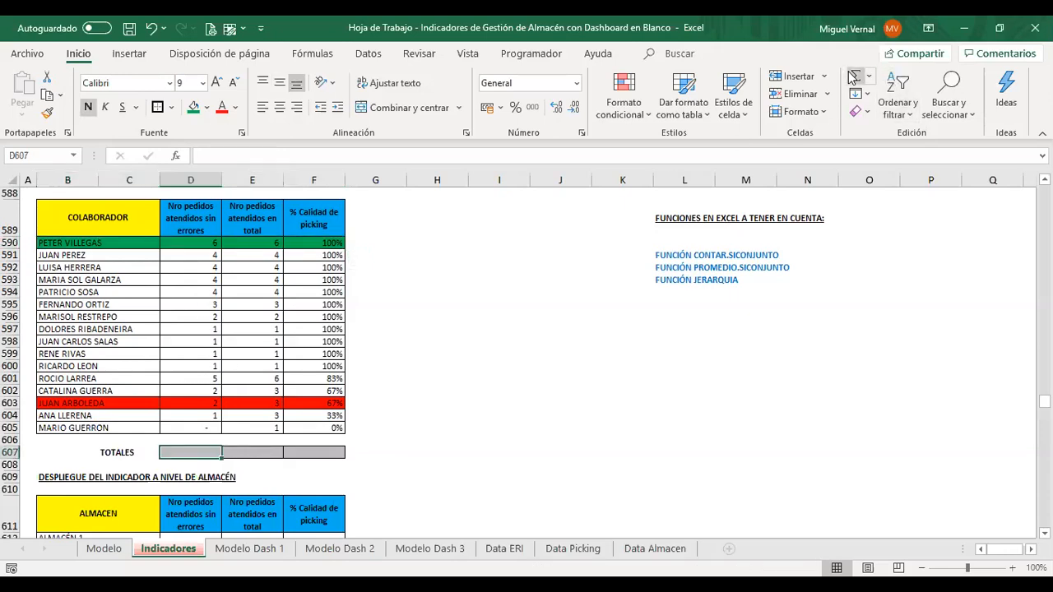
pyautogui.hotkey('alt', '=')
pyautogui.press('Return')
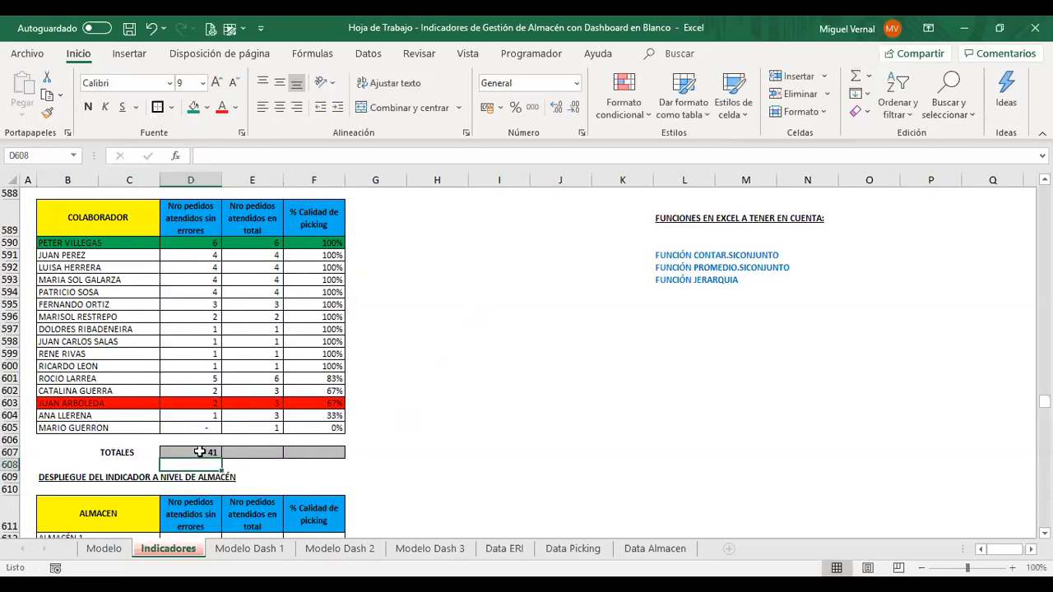
pyautogui.click(222, 456)
pyautogui.moveTo(221, 457); pyautogui.dragTo(273, 460)
# Step: Calculate the overall % Calidad de picking in F607 with the formula =D607/E607
pyautogui.click(305, 452)
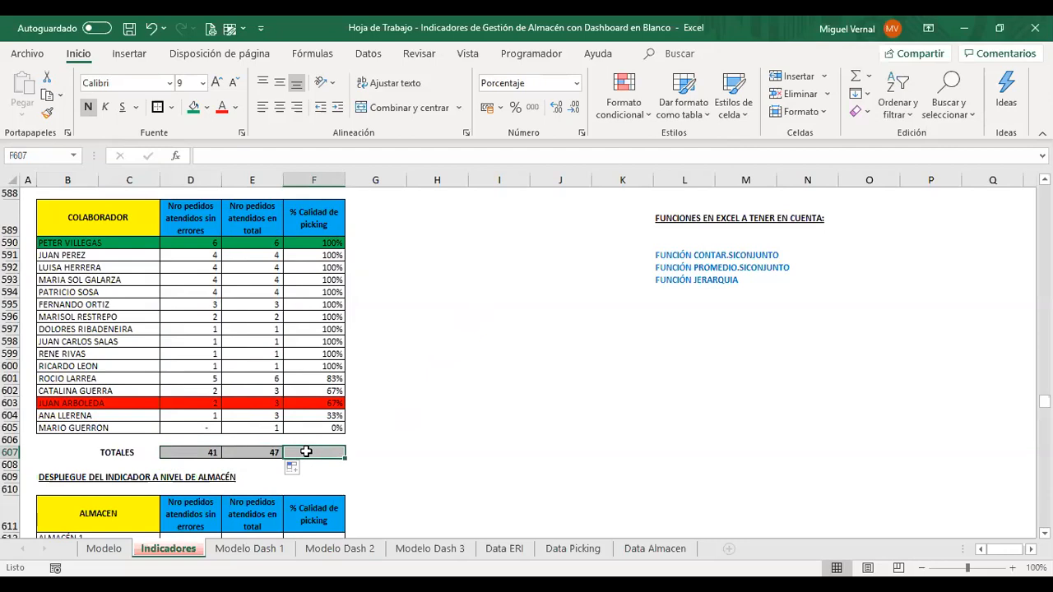
pyautogui.write('=')
pyautogui.press('Left')
pyautogui.press('Left')
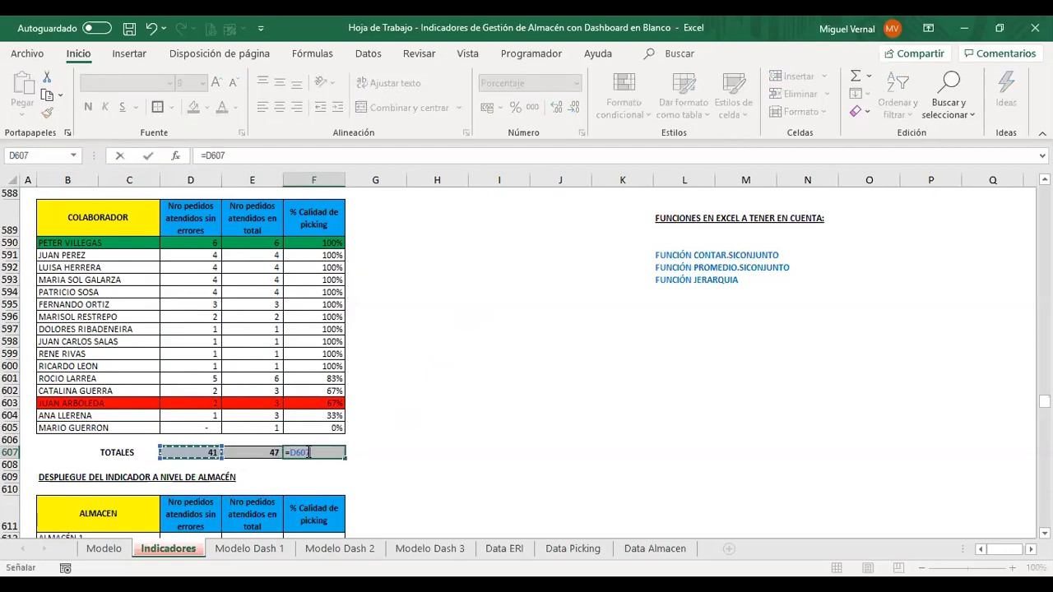
pyautogui.write('/')
pyautogui.press('Left')
pyautogui.press('Return')
pyautogui.press('Up')
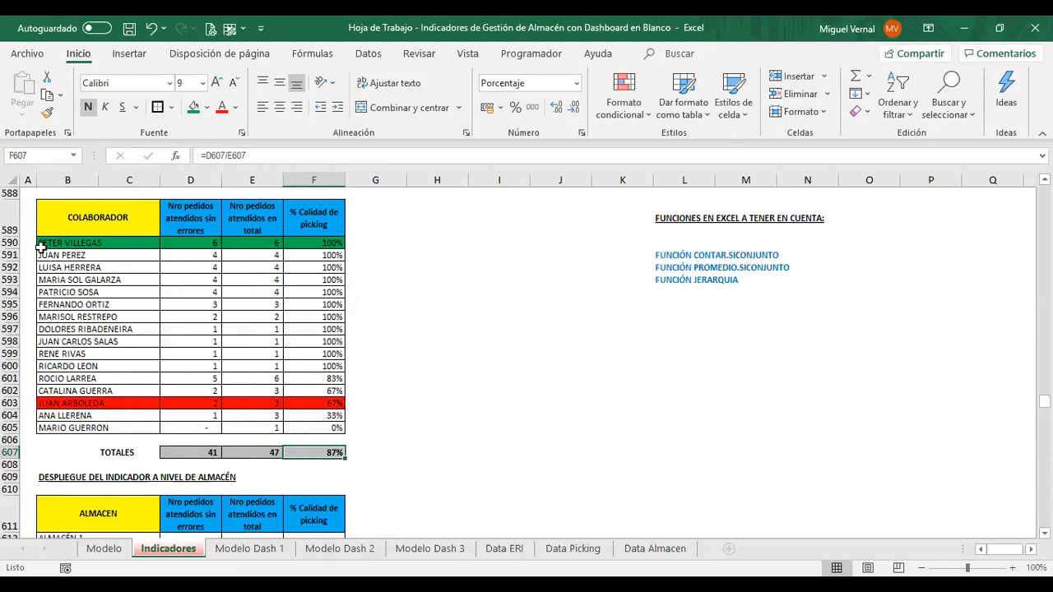
# Step: Review the top collaborator rows, the picking quality table by warehouse, and the overall picking quality formula in F584
pyautogui.moveTo(53, 242); pyautogui.dragTo(323, 256)
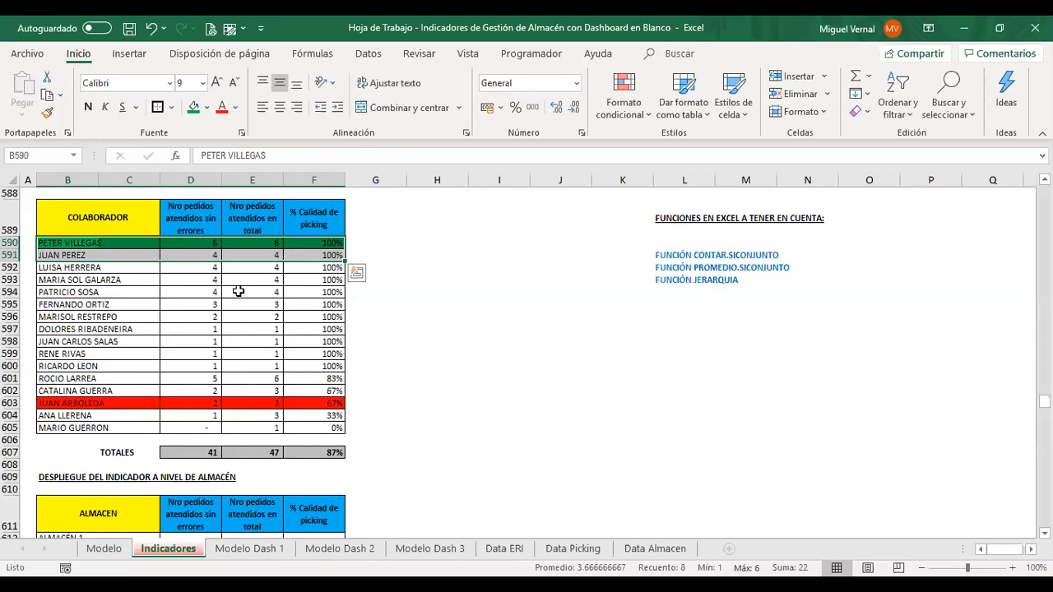
pyautogui.scroll(-4, 238, 291)
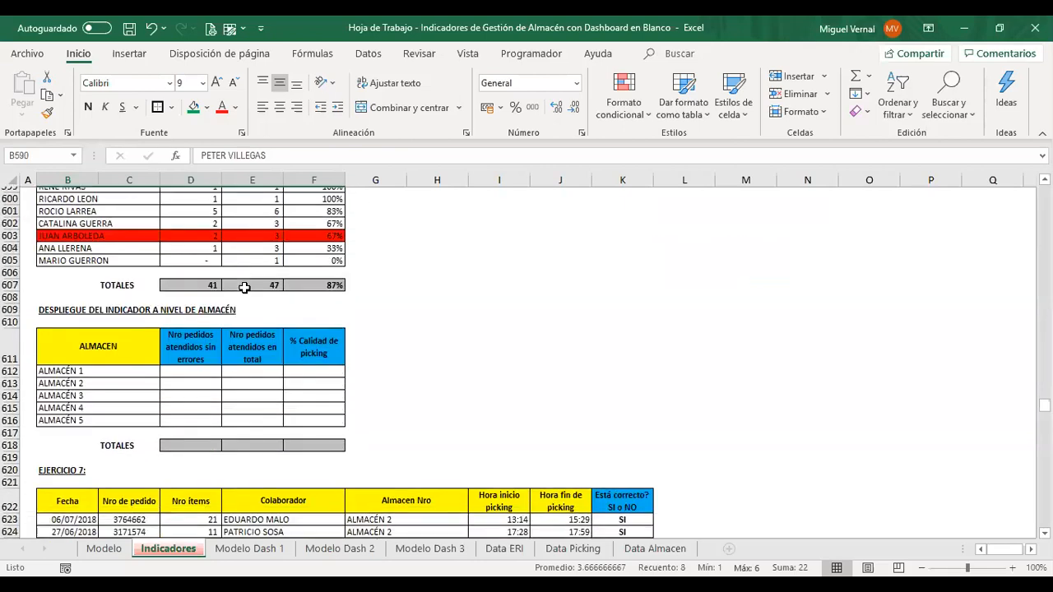
pyautogui.scroll(-1, 250, 339)
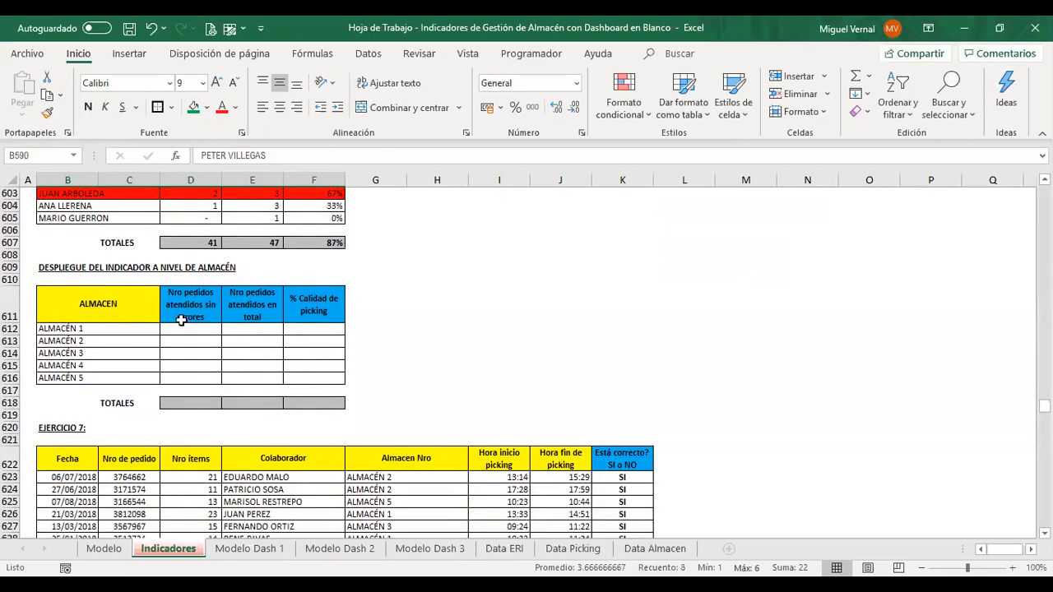
pyautogui.scroll(2, 212, 298)
pyautogui.scroll(5, 212, 298)
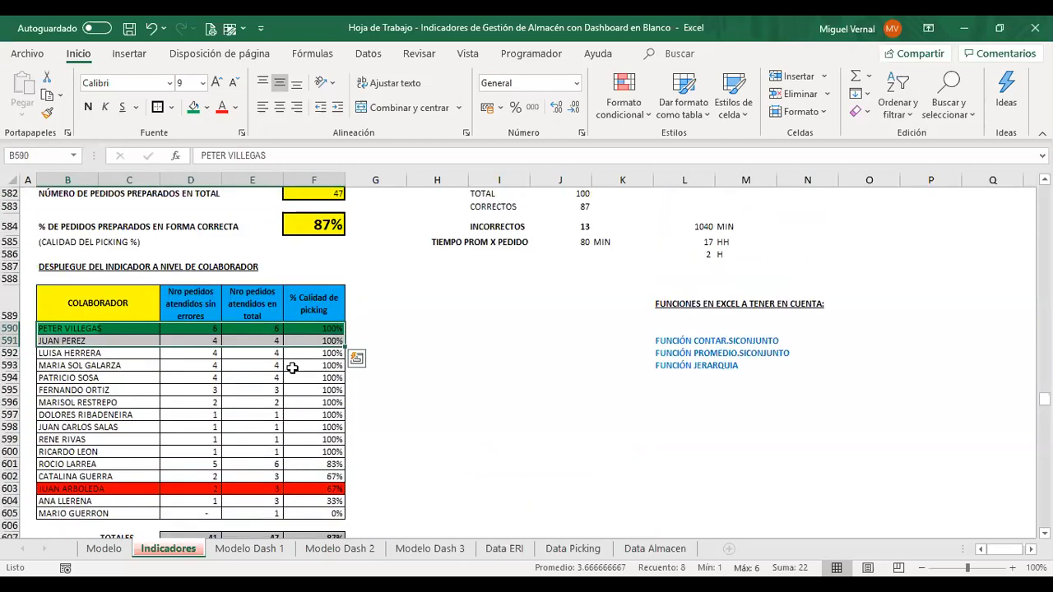
pyautogui.click(295, 365)
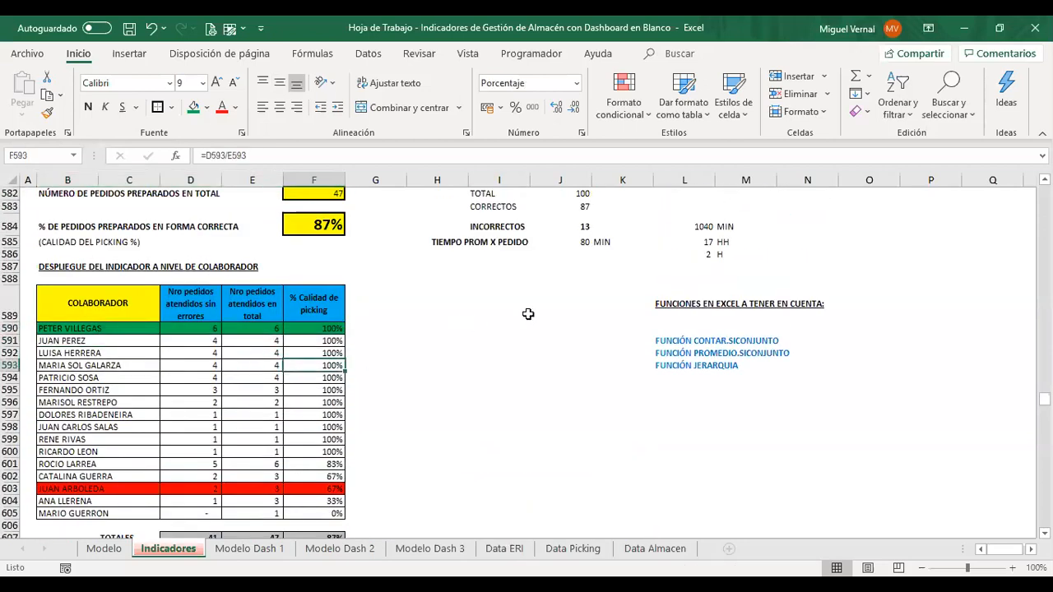
pyautogui.scroll(1, 528, 314)
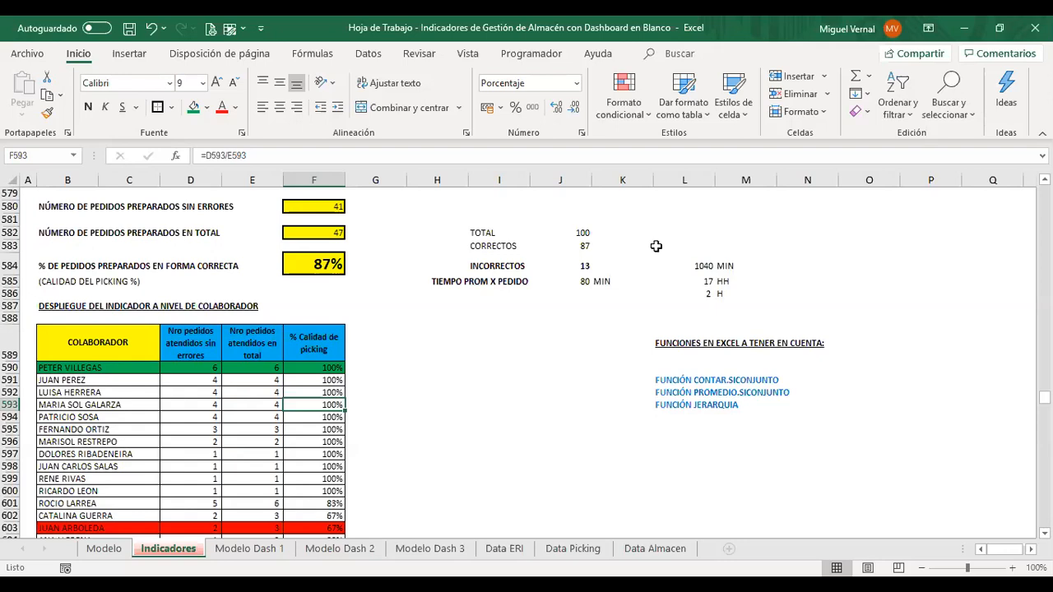
pyautogui.click(309, 259)
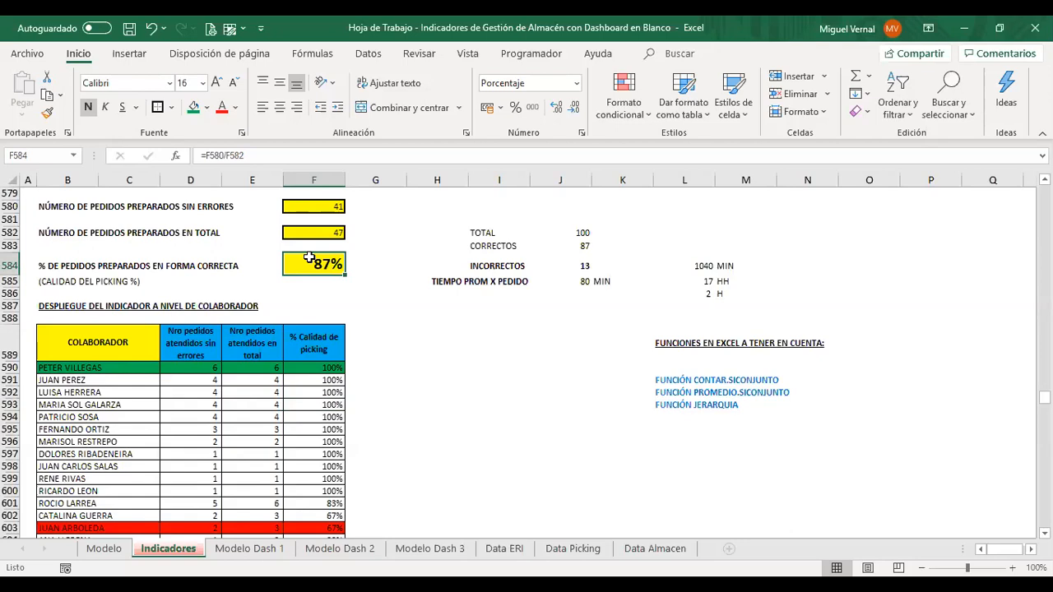
pyautogui.click(541, 319)
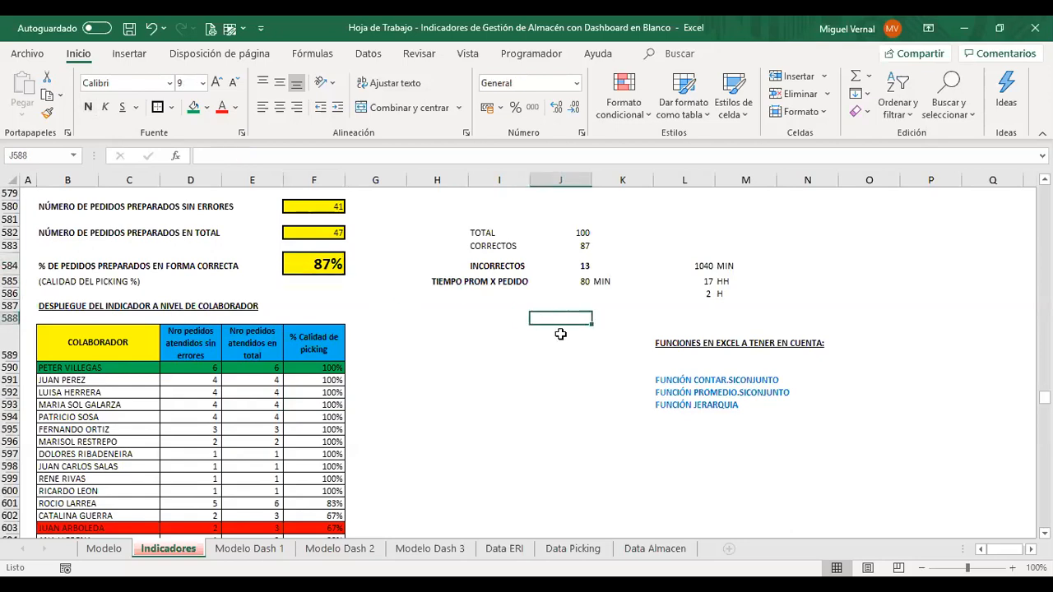
# Step: Go to the 5. % DE UTILIZACIÓN DE ALMACÉN section from the sheet's index and examine its formula and EJERCICIO 8 table
pyautogui.hotkey('ctrl', 'Home')
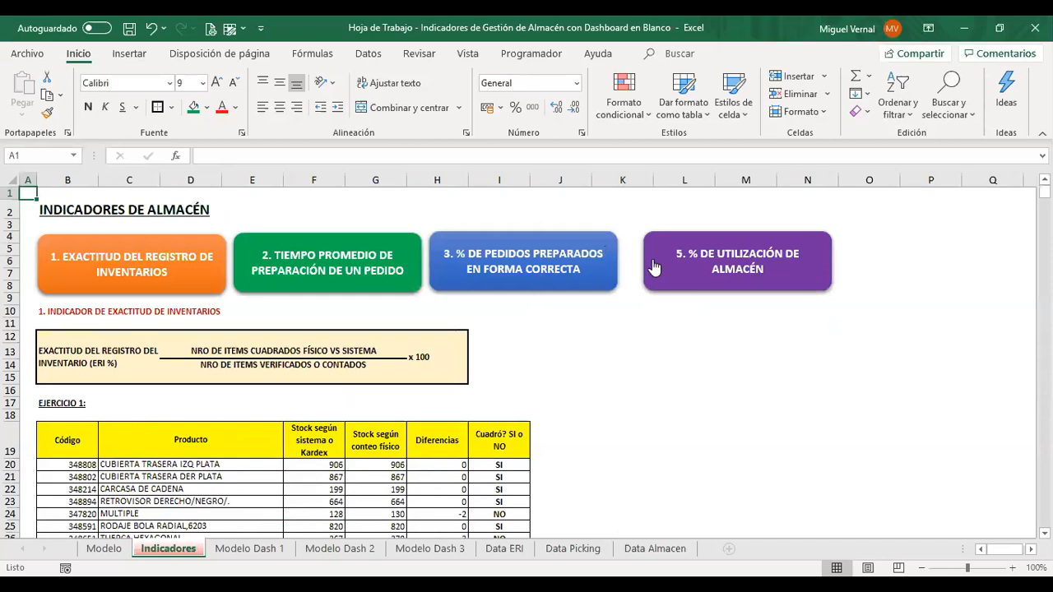
pyautogui.click(739, 273)
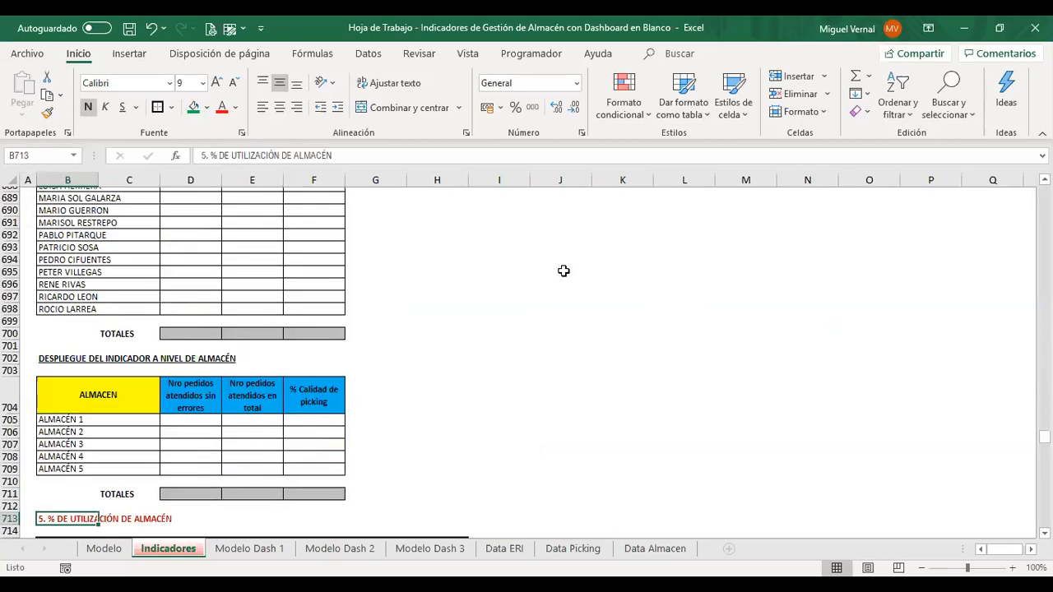
pyautogui.scroll(-2, 538, 271)
pyautogui.scroll(-1, 482, 302)
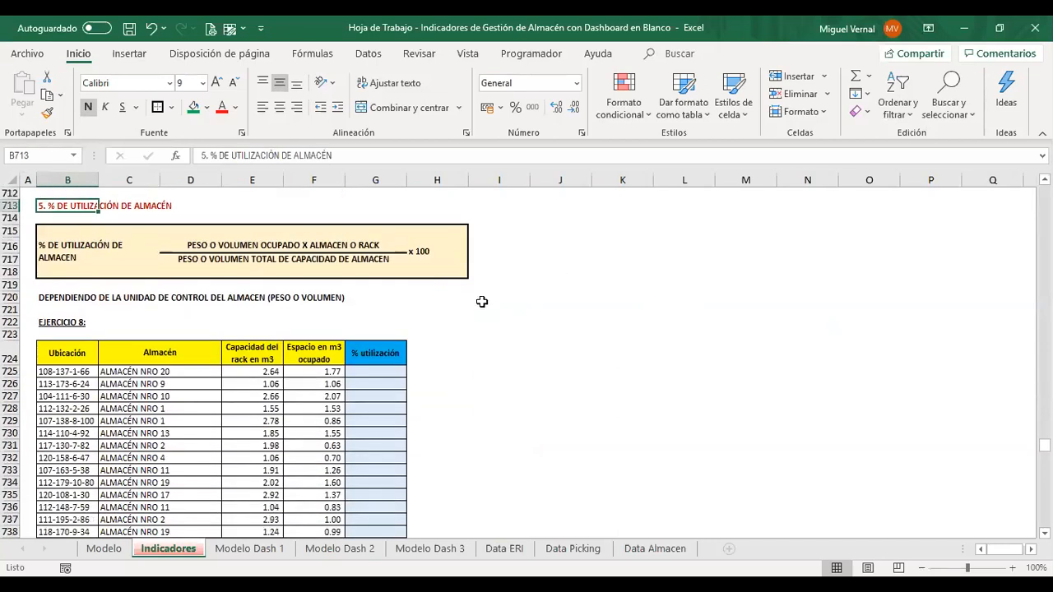
pyautogui.scroll(1, 324, 311)
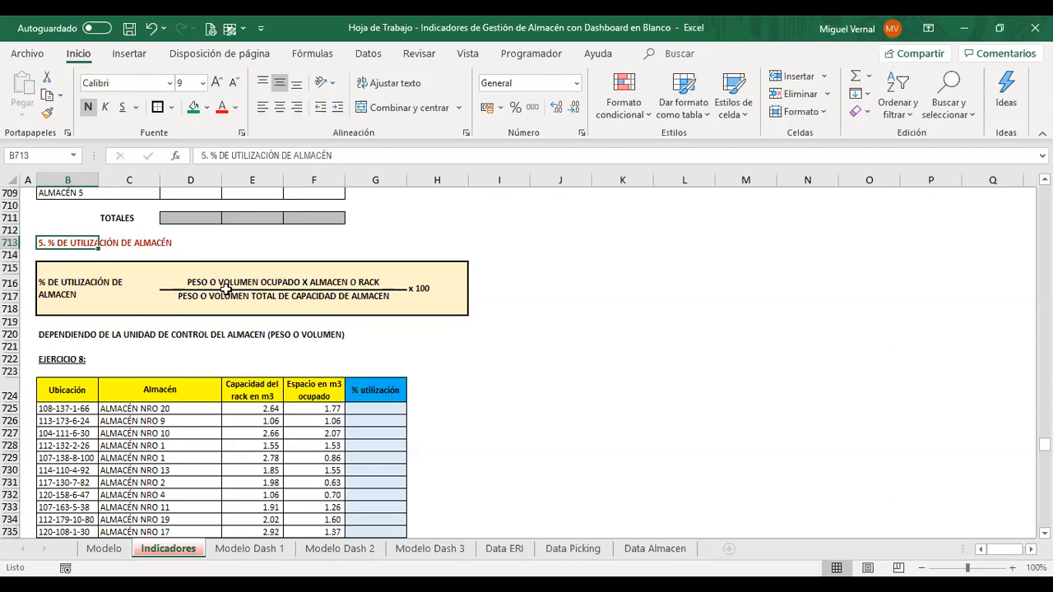
pyautogui.scroll(-1, 370, 368)
# Step: Calculate % utilización in G725 with =F725/E725 and fill the formula down through G773
pyautogui.click(381, 370)
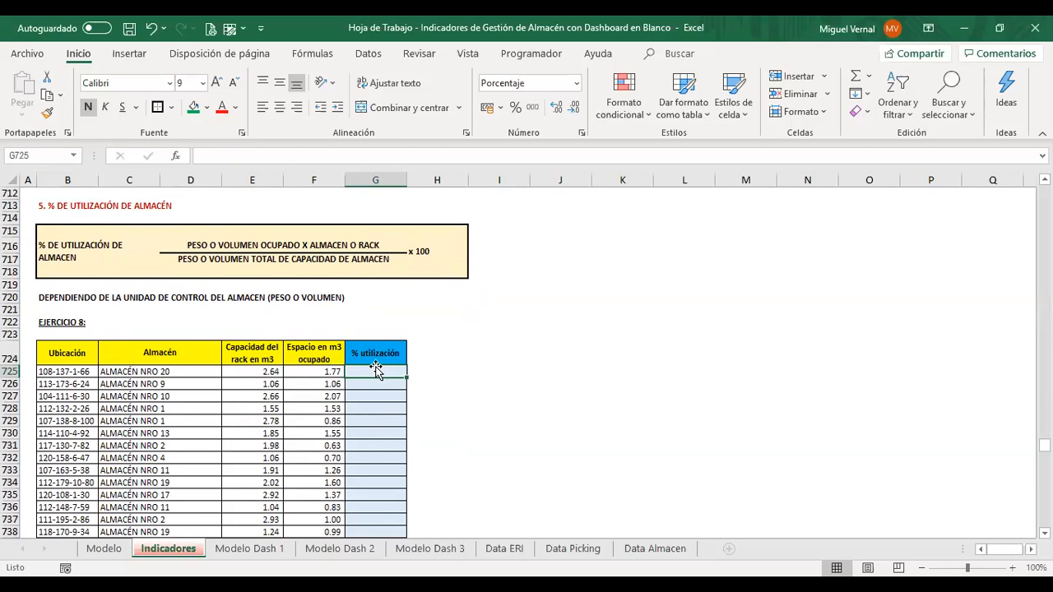
pyautogui.scroll(-1, 375, 366)
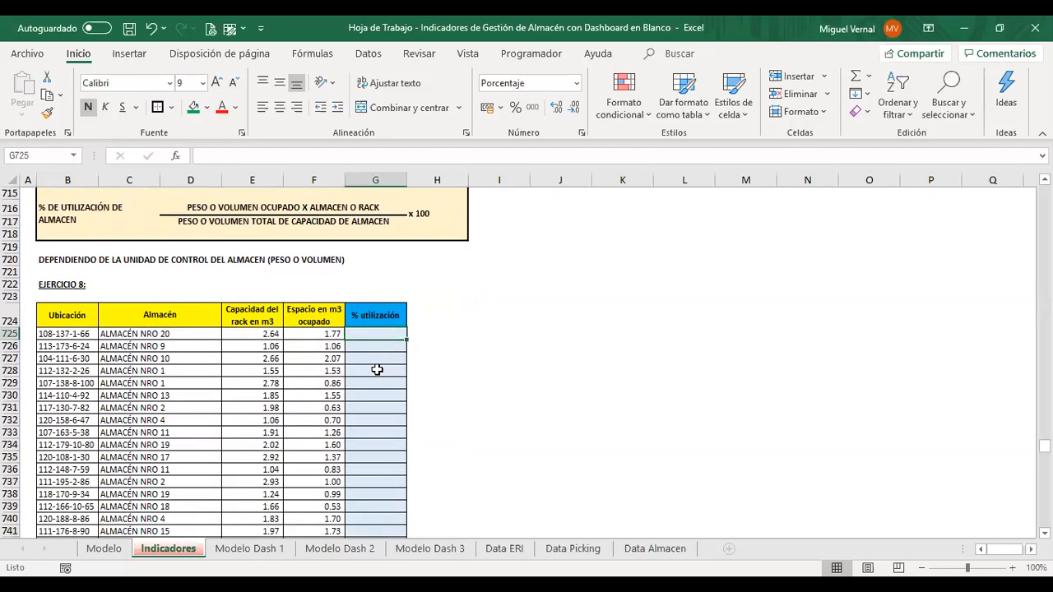
pyautogui.write('=')
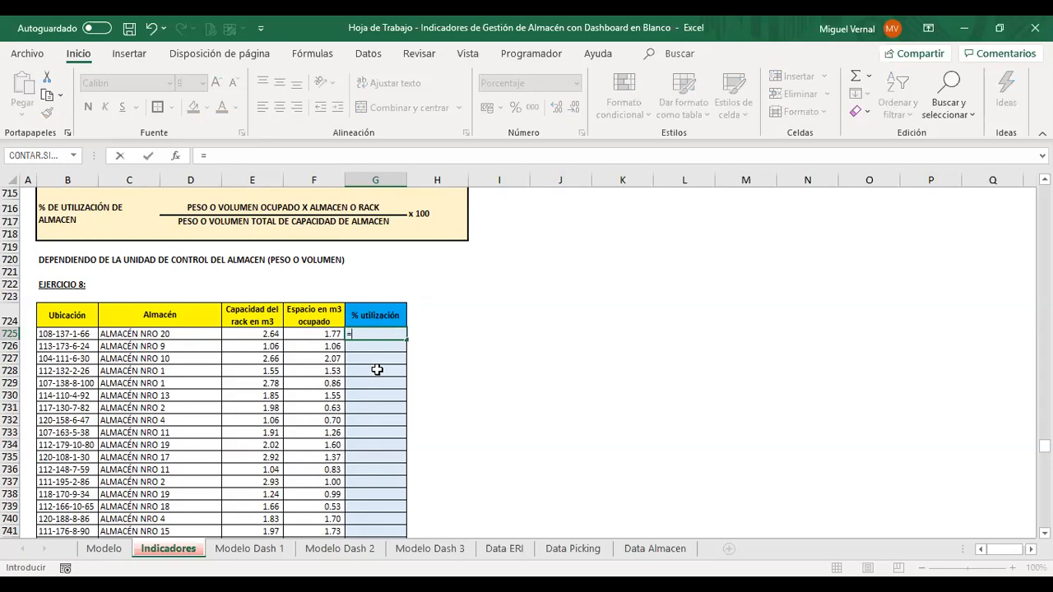
pyautogui.press('Left')
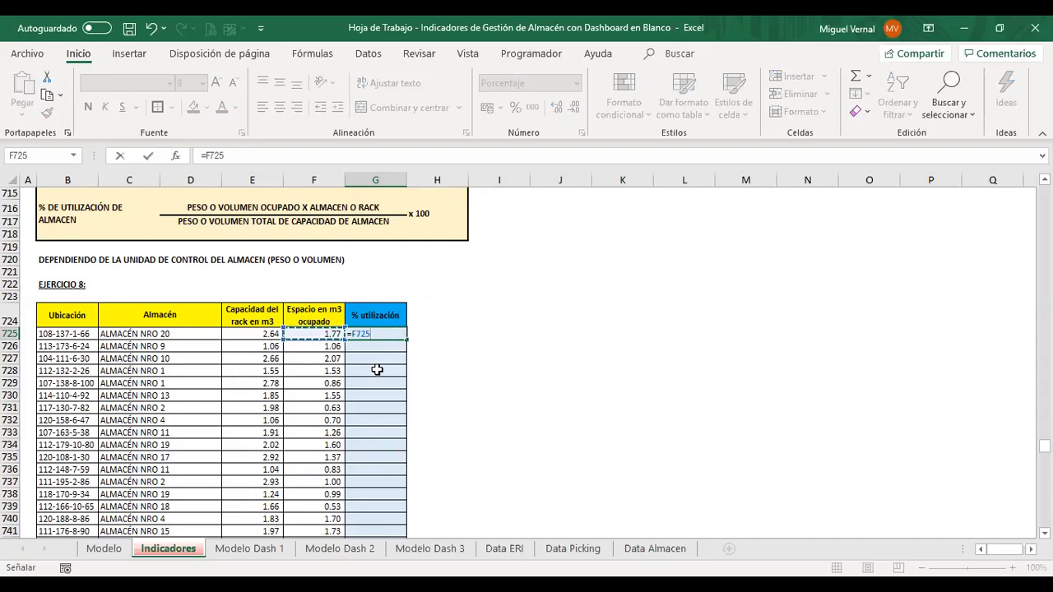
pyautogui.write('/')
pyautogui.press('Left')
pyautogui.press('Left')
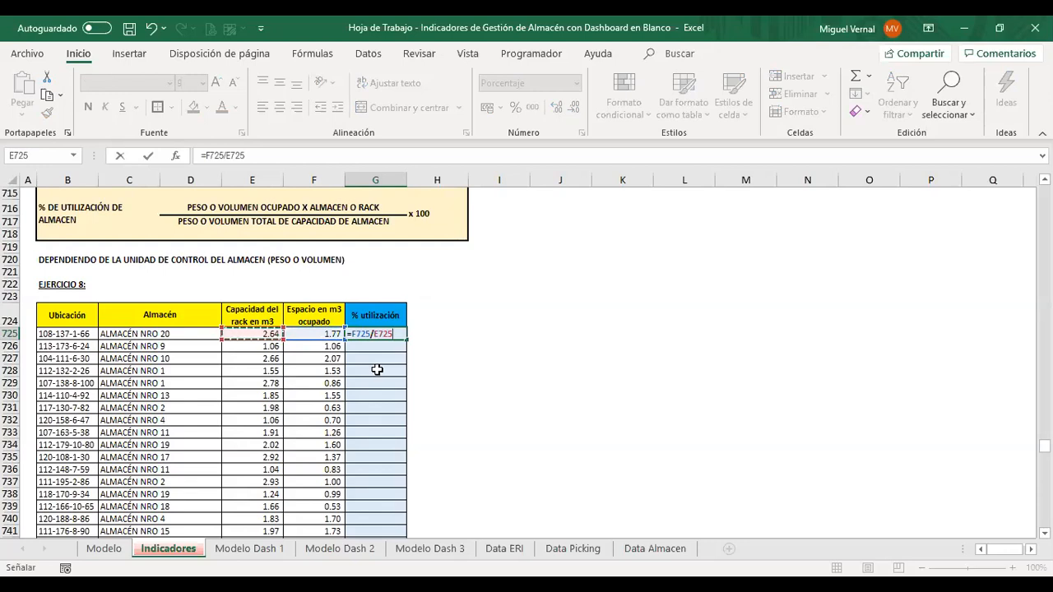
pyautogui.press('Return')
pyautogui.press('Up')
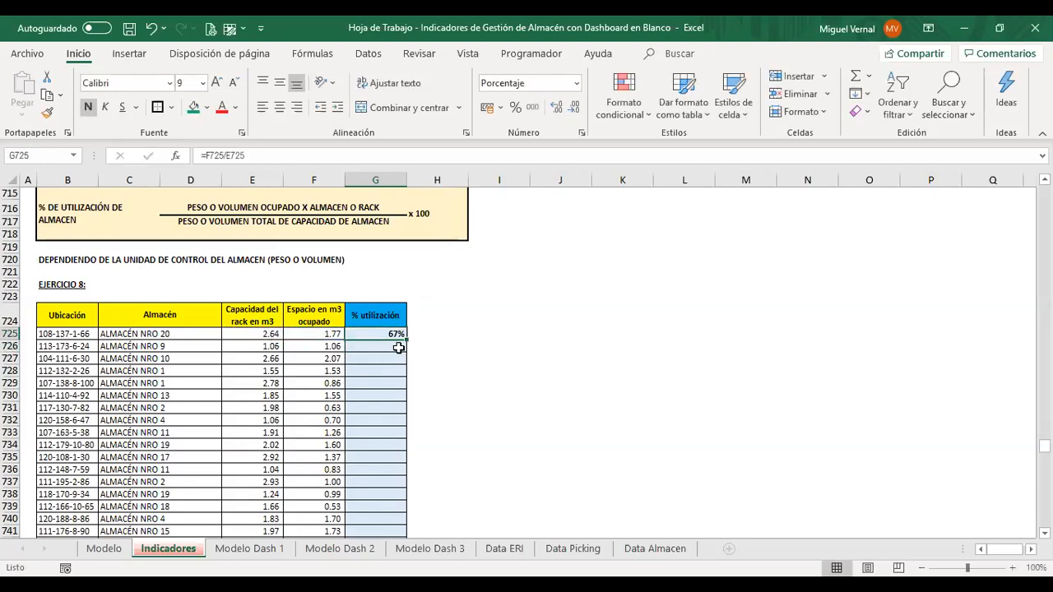
pyautogui.moveTo(406, 339); pyautogui.dragTo(386, 488)
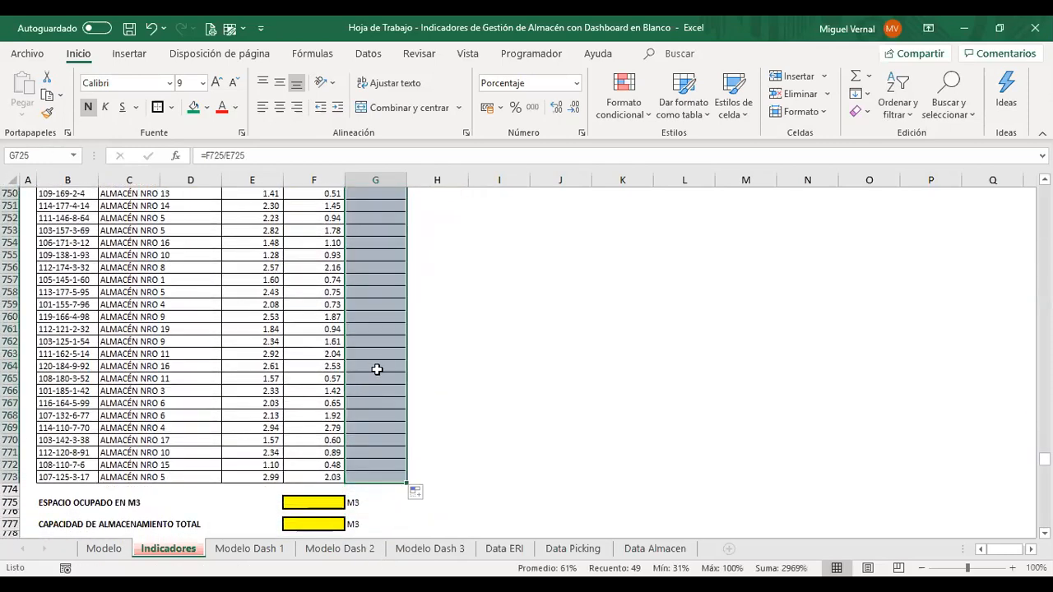
pyautogui.scroll(10, 376, 364)
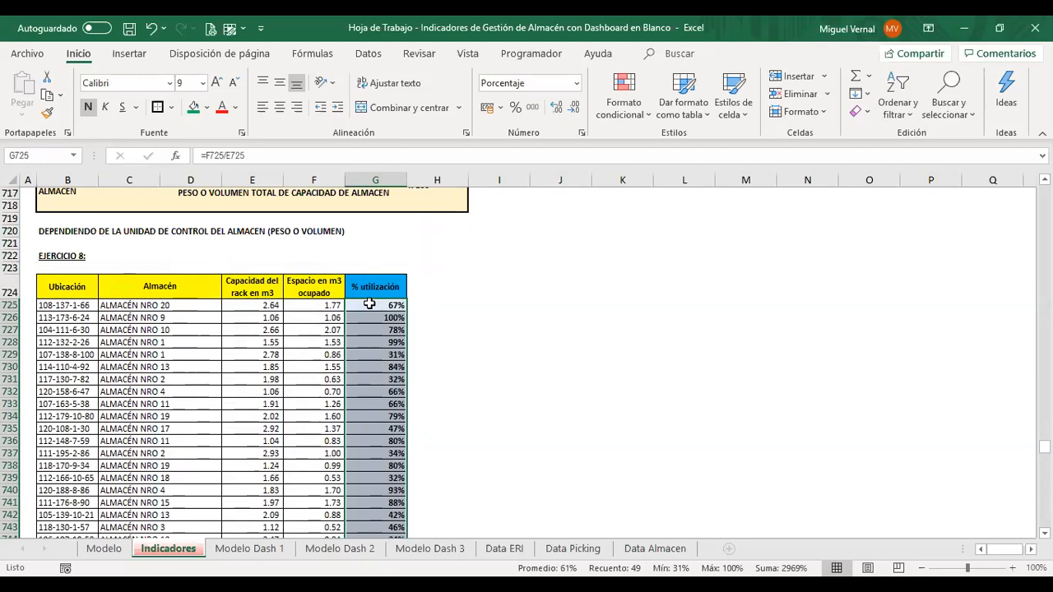
# Step: Calculate ESPACIO OCUPADO EN M3 in F775 with =SUMA(F725:F773)
pyautogui.click(369, 304)
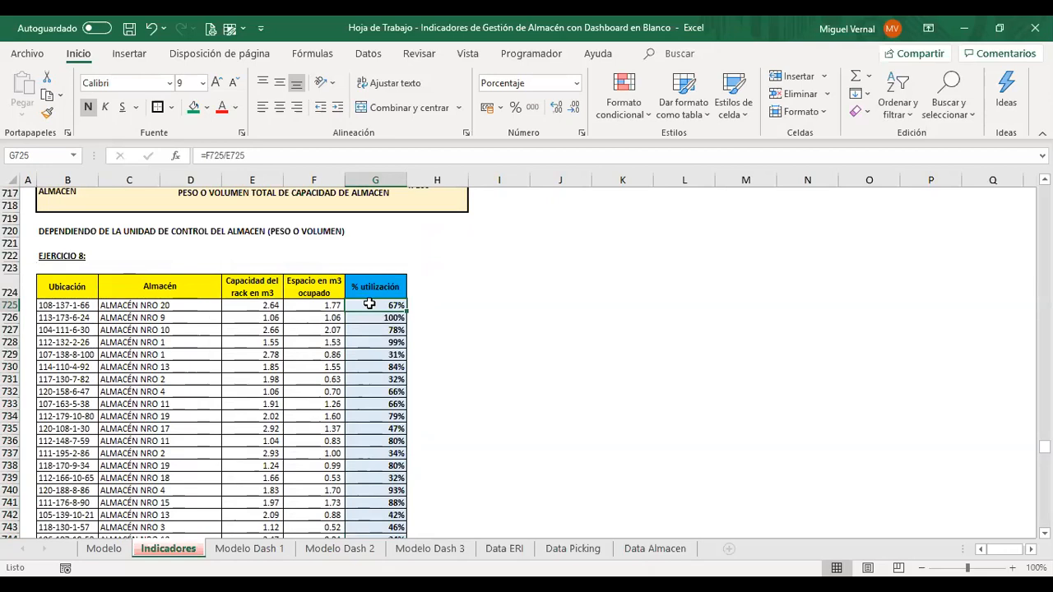
pyautogui.scroll(-15, 369, 305)
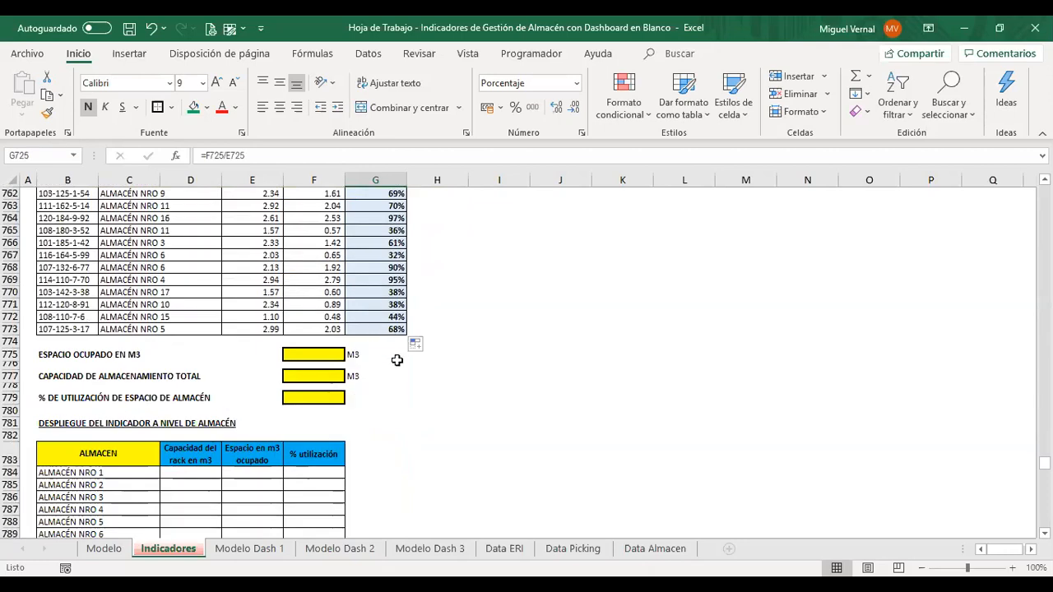
pyautogui.click(325, 354)
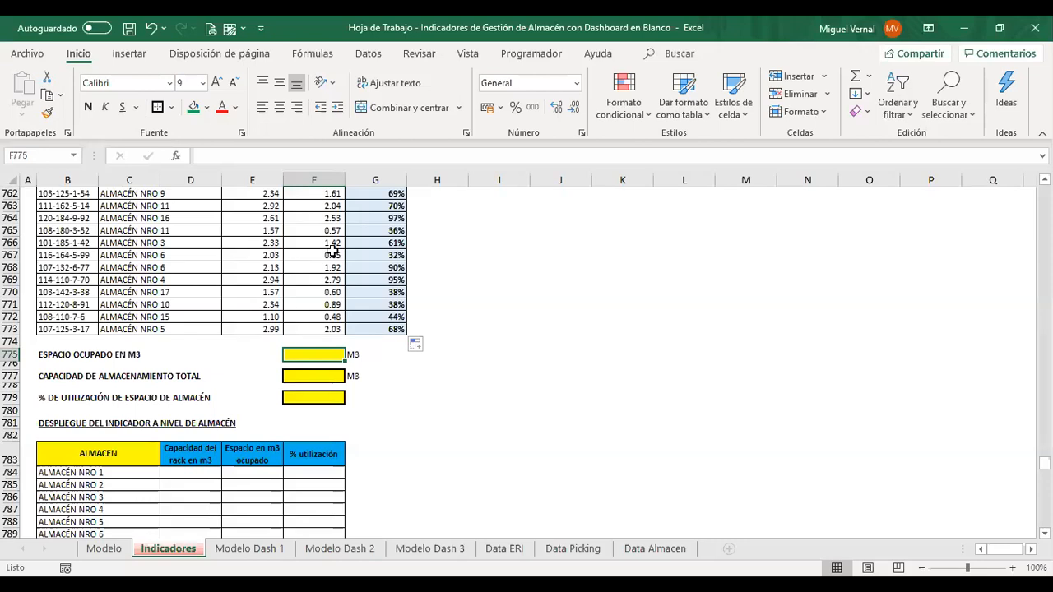
pyautogui.click(855, 78)
pyautogui.click(300, 244)
pyautogui.hotkey('ctrl', 'Up')
pyautogui.press('Down')
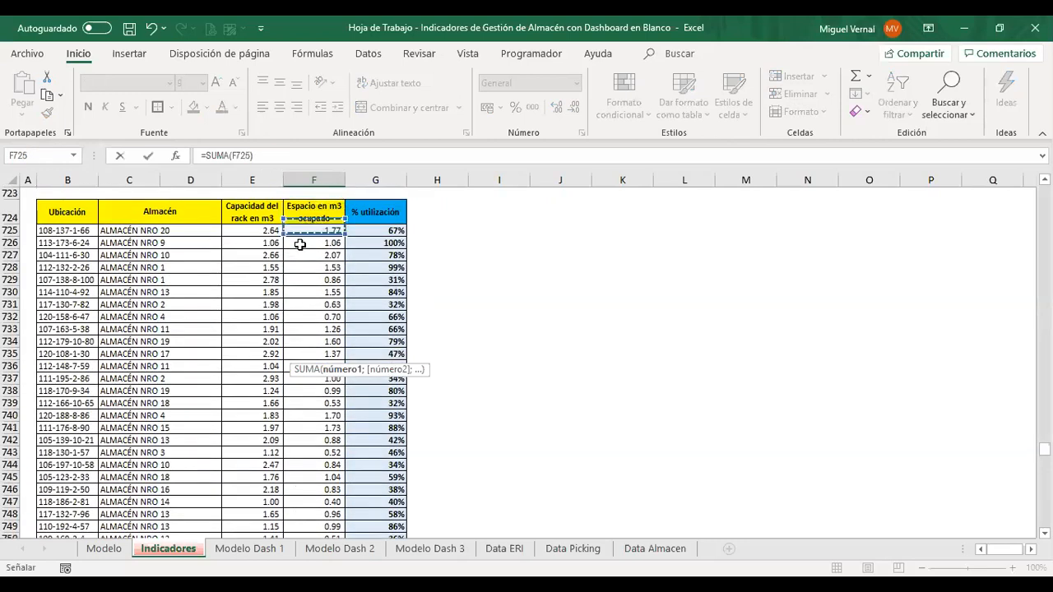
pyautogui.hotkey('ctrl', 'shift', 'Down')
pyautogui.press('Return')
pyautogui.press('Up')
pyautogui.press('Down')
pyautogui.press('Down')
pyautogui.press('Down')
pyautogui.press('Up')
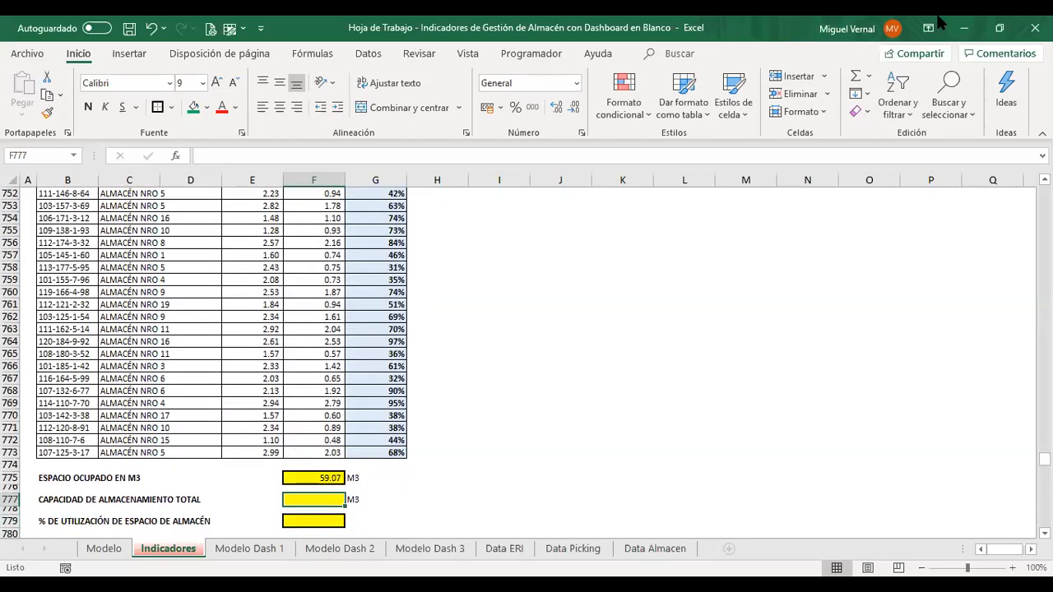
# Step: Calculate CAPACIDAD DE ALMACENAMIENTO TOTAL in F777 with =SUMA(E725:E773)
pyautogui.click(248, 287)
pyautogui.hotkey('ctrl', 'Up')
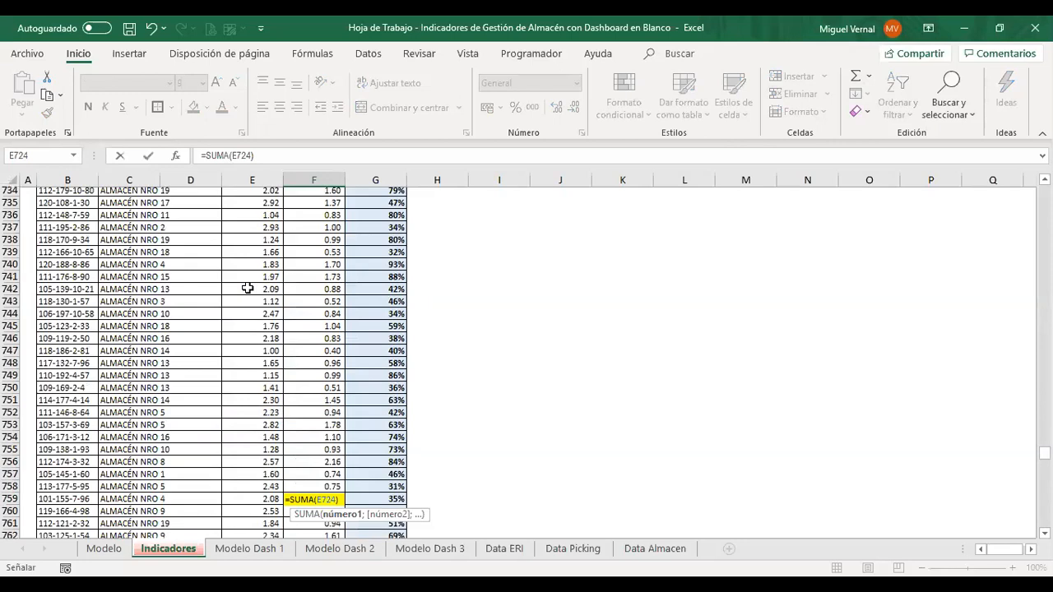
pyautogui.press('Down')
pyautogui.hotkey('ctrl', 'shift', 'Down')
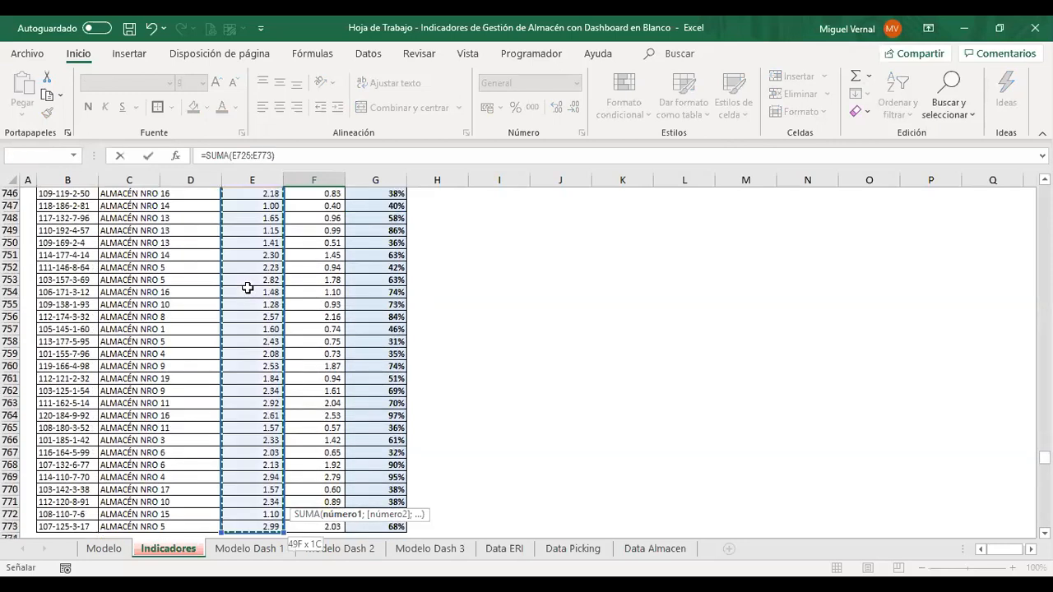
pyautogui.press('Return')
pyautogui.press('Down')
pyautogui.press('Down')
pyautogui.press('Down')
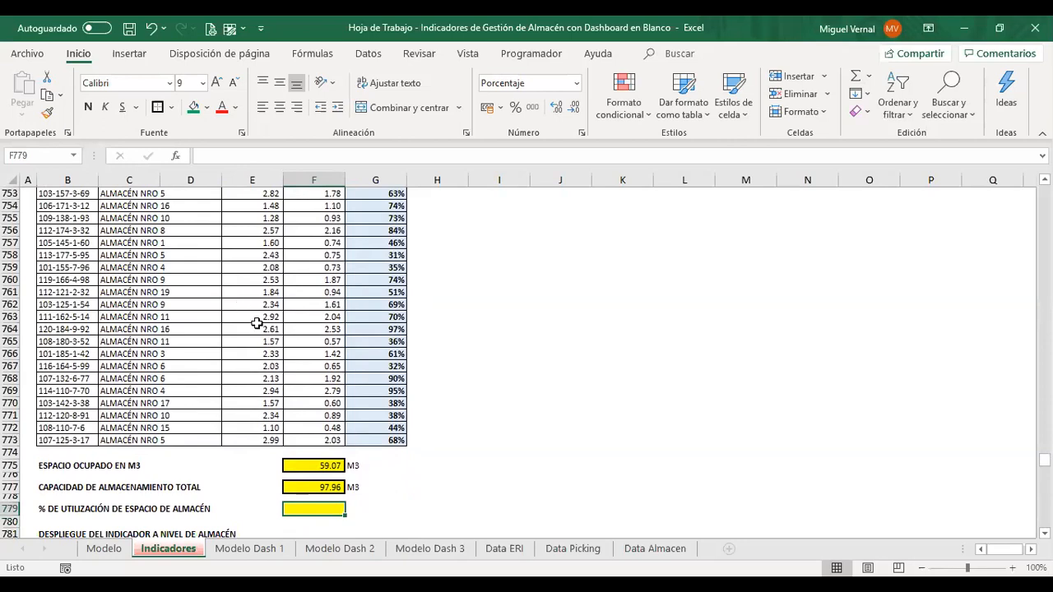
# Step: Calculate % DE UTILIZACIÓN DE ESPACIO DE ALMACÉN in F779 with =F775/F777 and make it bold
pyautogui.scroll(-3, 333, 349)
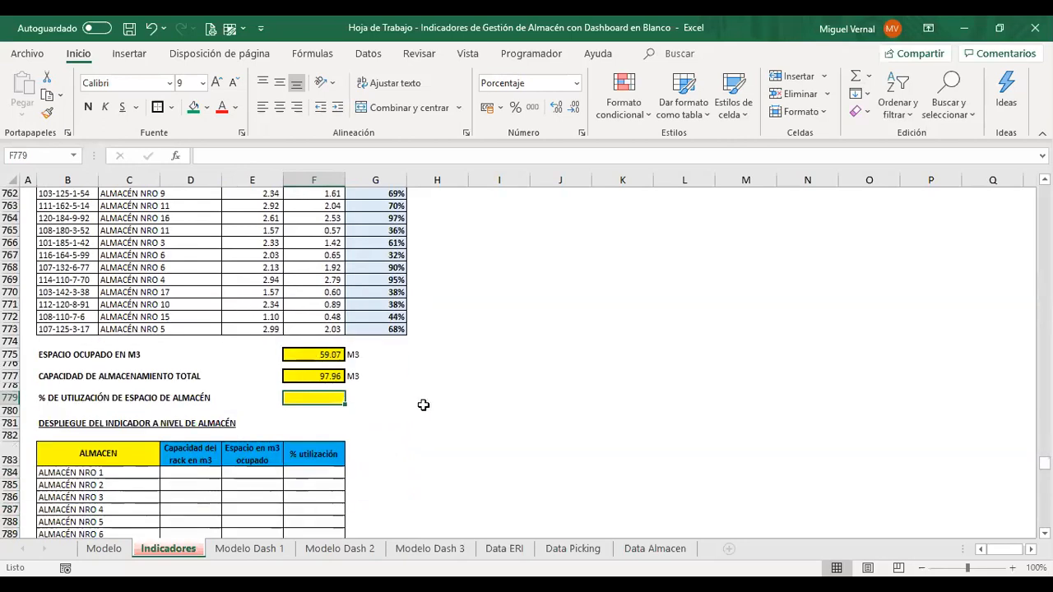
pyautogui.write('=')
pyautogui.press('Up')
pyautogui.press('Up')
pyautogui.press('Up')
pyautogui.press('Up')
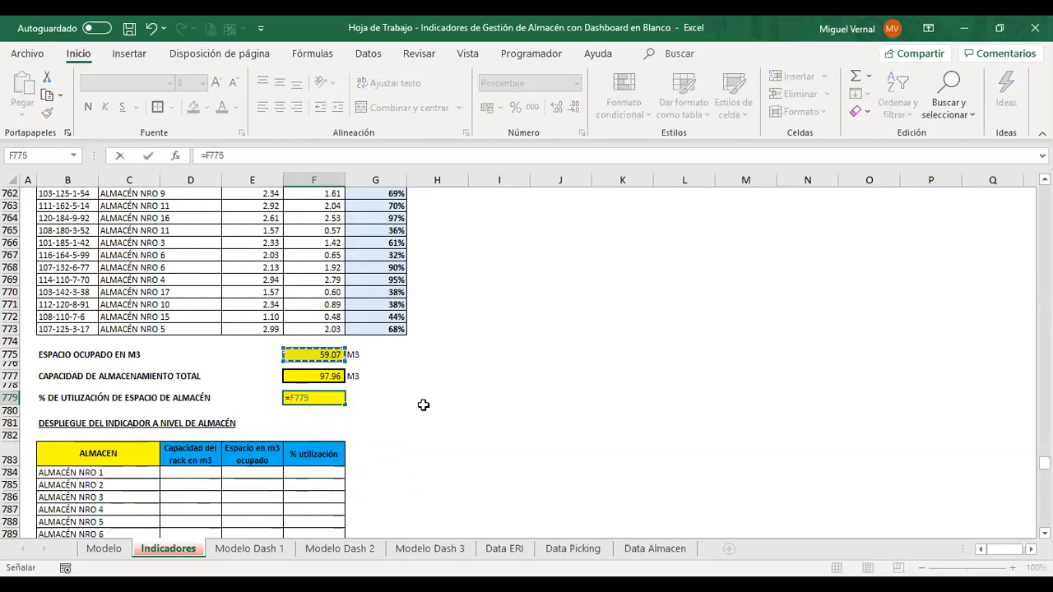
pyautogui.write('/')
pyautogui.press('Up')
pyautogui.press('Up')
pyautogui.press('Return')
pyautogui.press('Up')
pyautogui.click(88, 107)
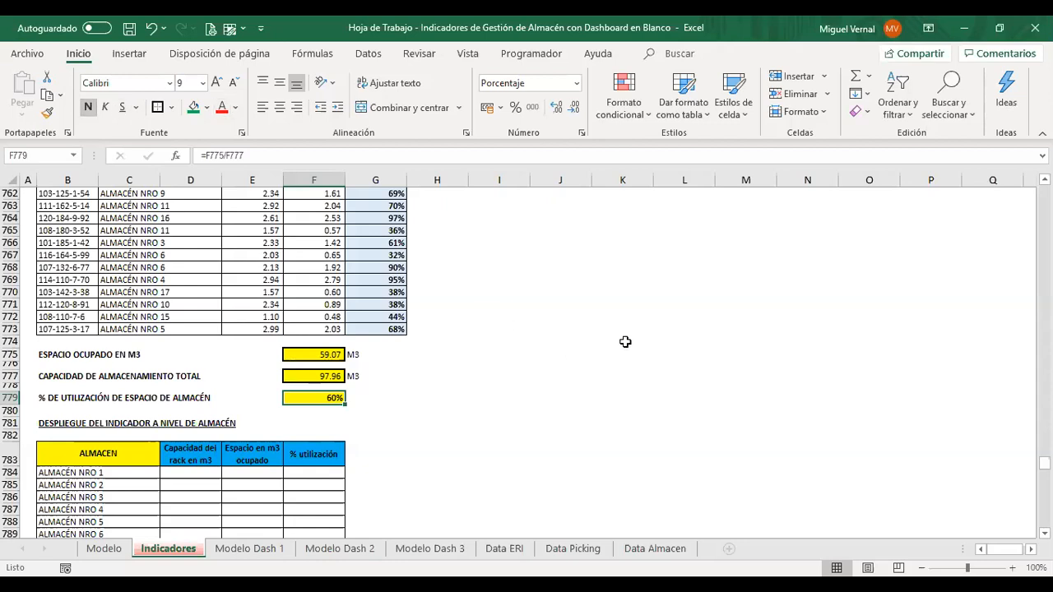
# Step: Check the formulas in F775 and F777, and enlarge the utilization percentage in F779 to font size 20
pyautogui.click(554, 42)
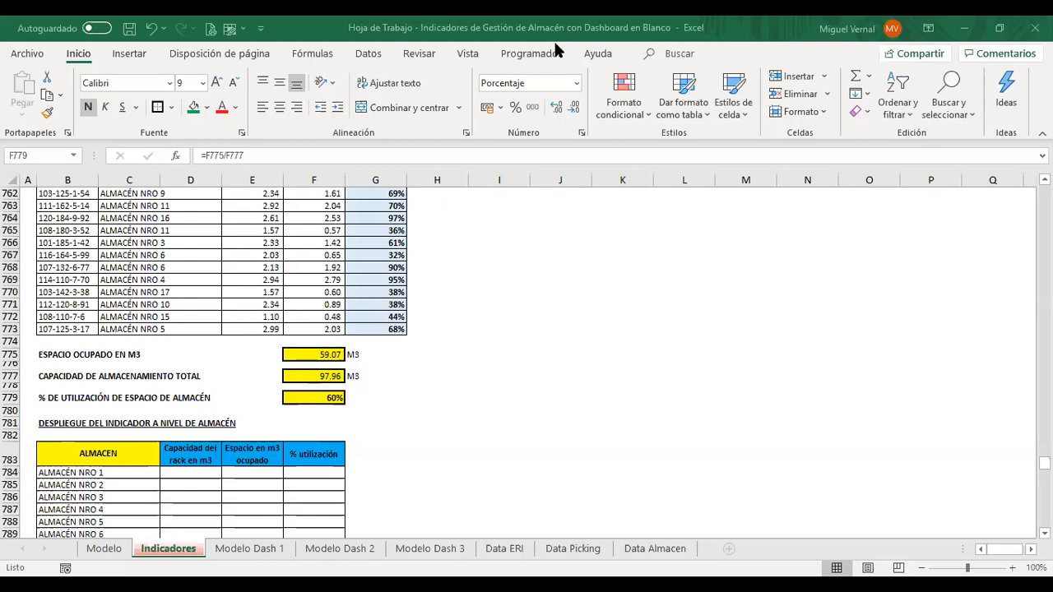
pyautogui.click(304, 354)
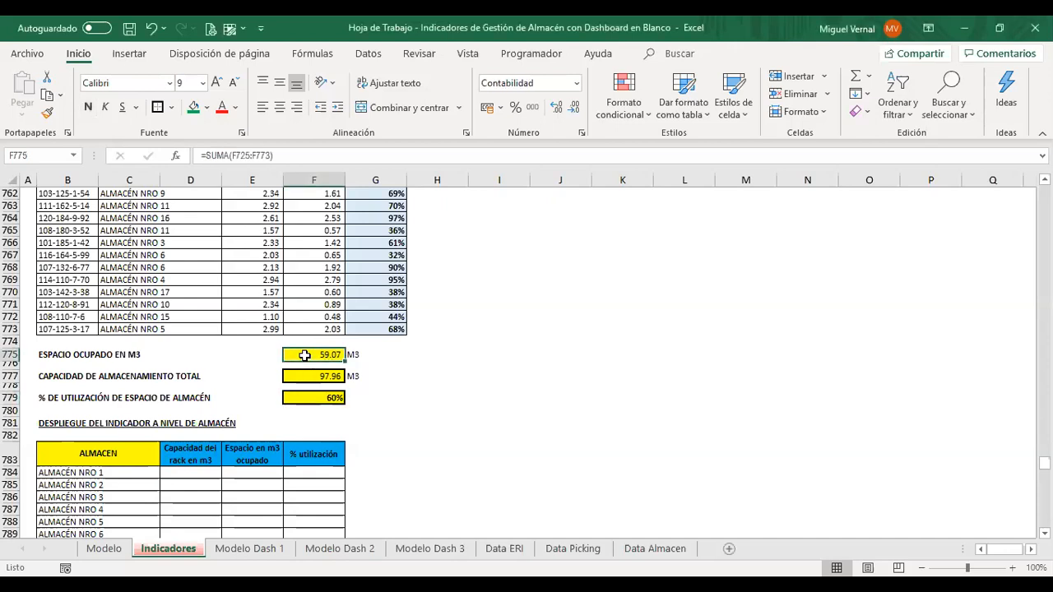
pyautogui.click(300, 377)
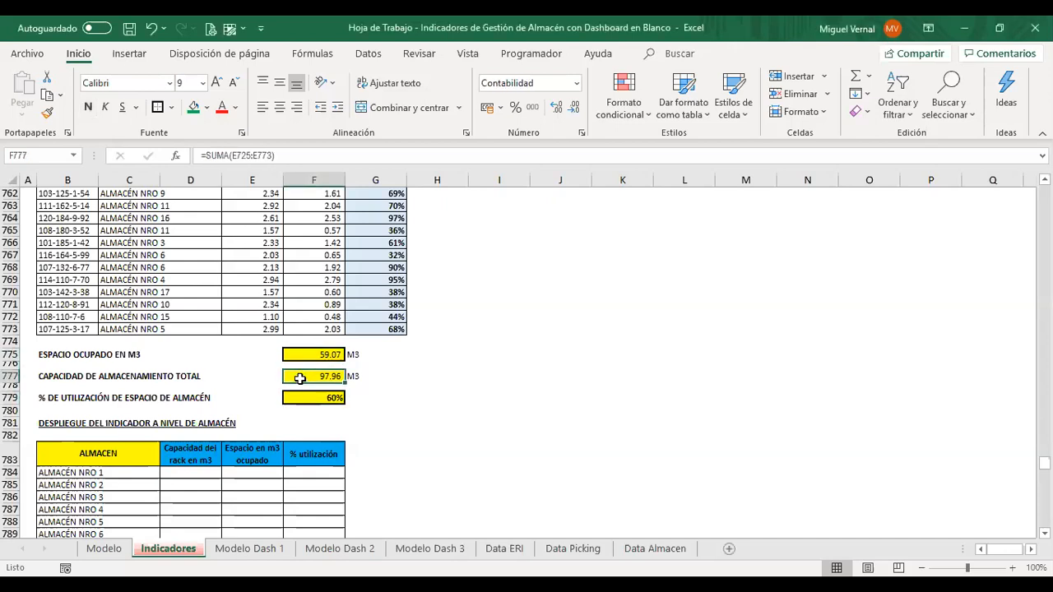
pyautogui.click(317, 397)
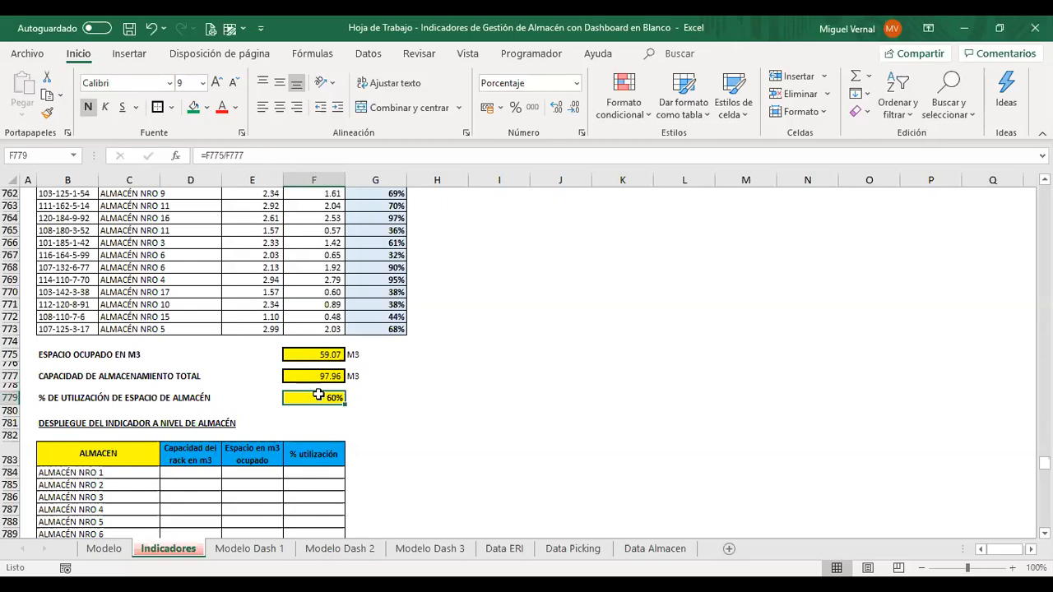
pyautogui.click(214, 84)
pyautogui.click(213, 84)
pyautogui.click(214, 84)
pyautogui.click(213, 84)
pyautogui.click(214, 86)
pyautogui.click(214, 86)
pyautogui.click(213, 85)
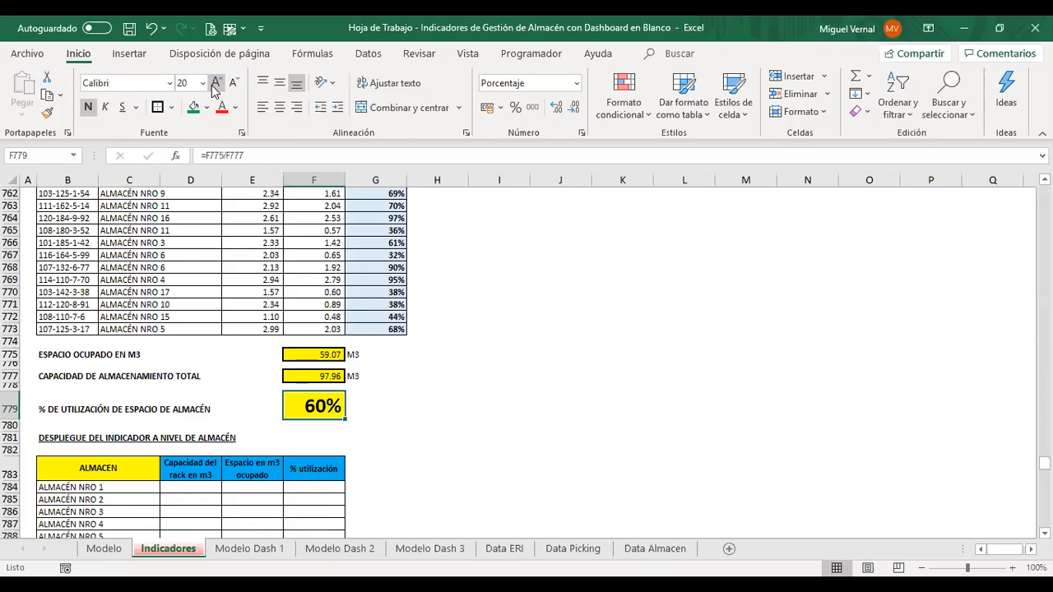
# Step: Start a side cost example by entering 500 in J774 with the label UBICAC in K774
pyautogui.press('Right')
pyautogui.press('Right')
pyautogui.press('Right')
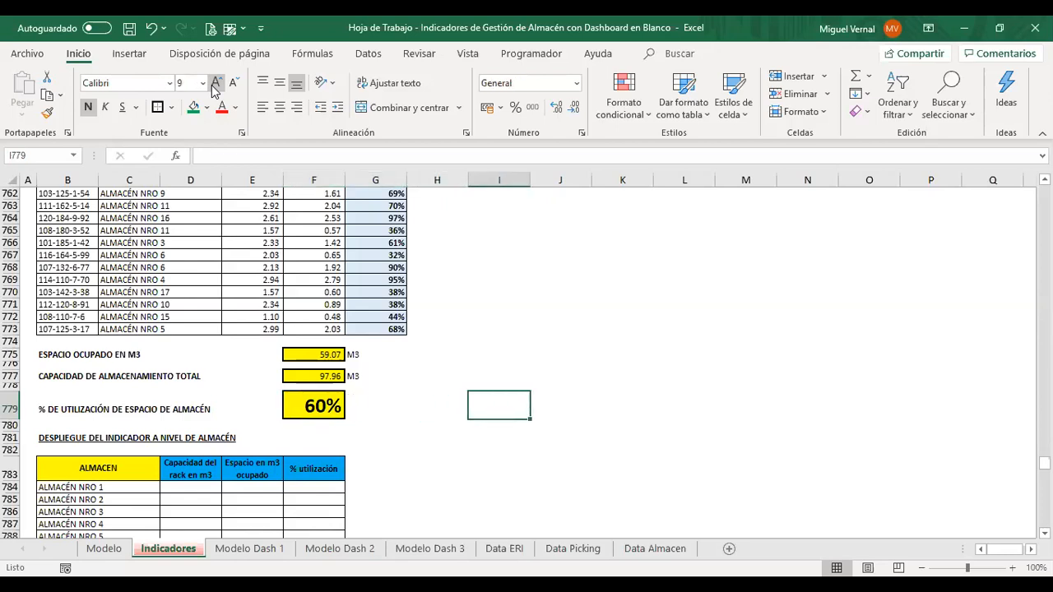
pyautogui.press('Up')
pyautogui.press('Up')
pyautogui.press('Up')
pyautogui.press('Up')
pyautogui.press('Up')
pyautogui.press('Right')
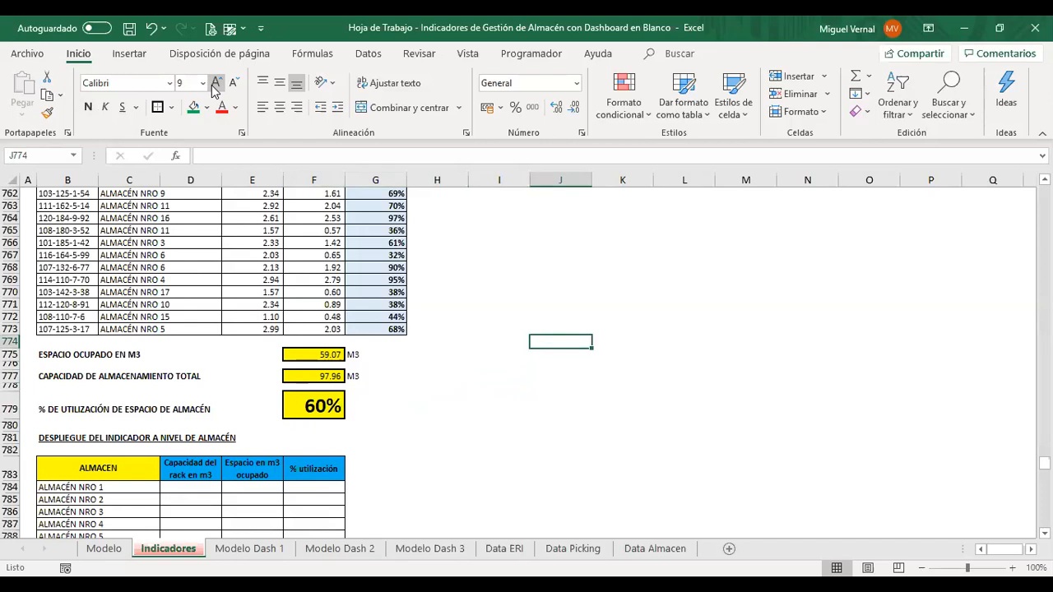
pyautogui.write('500')
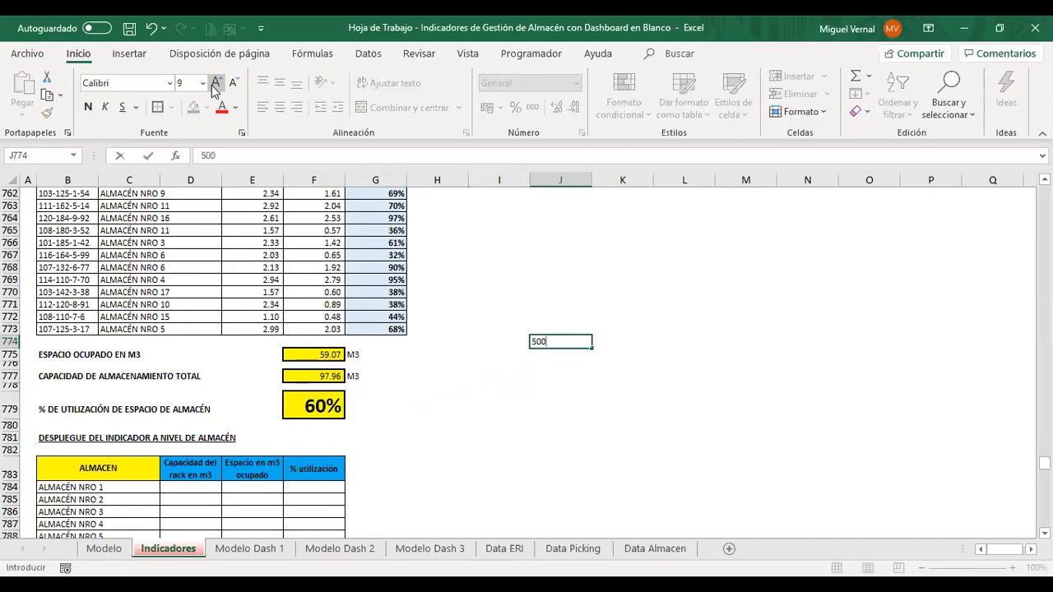
pyautogui.press('Tab')
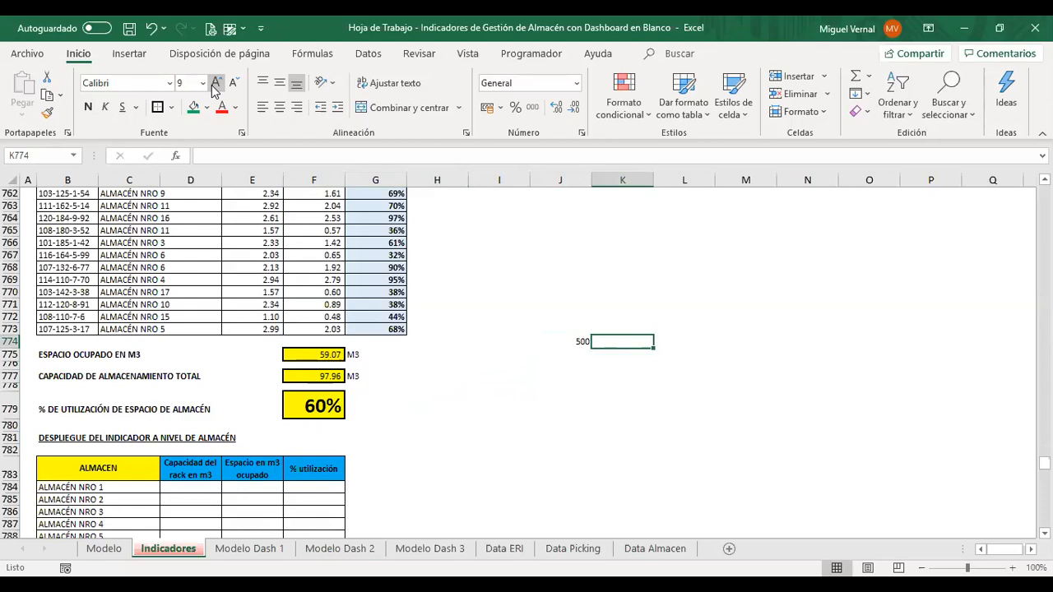
pyautogui.write('UBUIC')
pyautogui.press('BackSpace')
pyautogui.press('BackSpace')
pyautogui.press('BackSpace')
pyautogui.write('ICA')
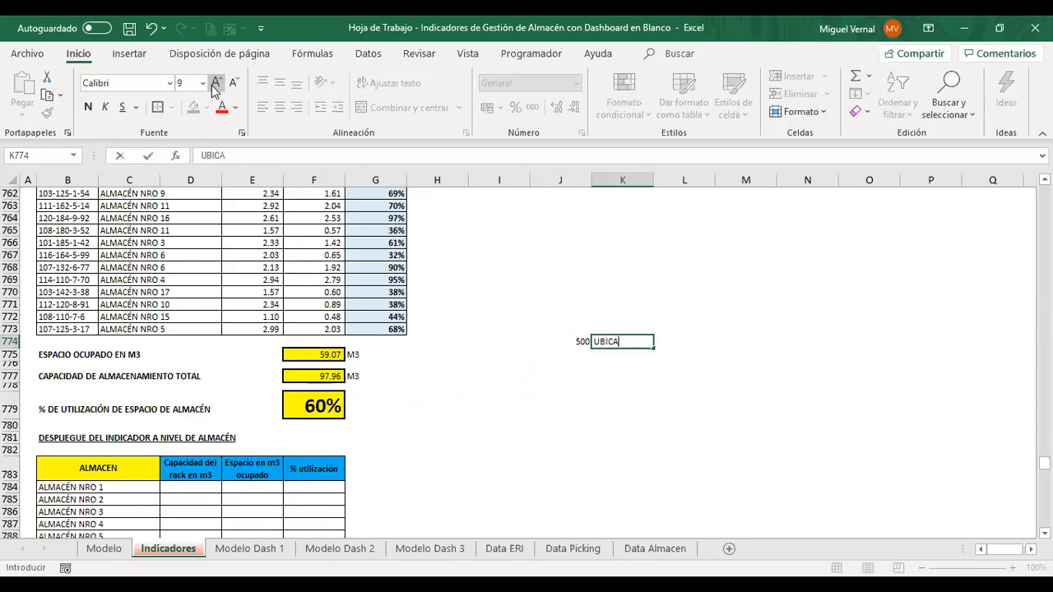
pyautogui.write('C')
pyautogui.press('Return')
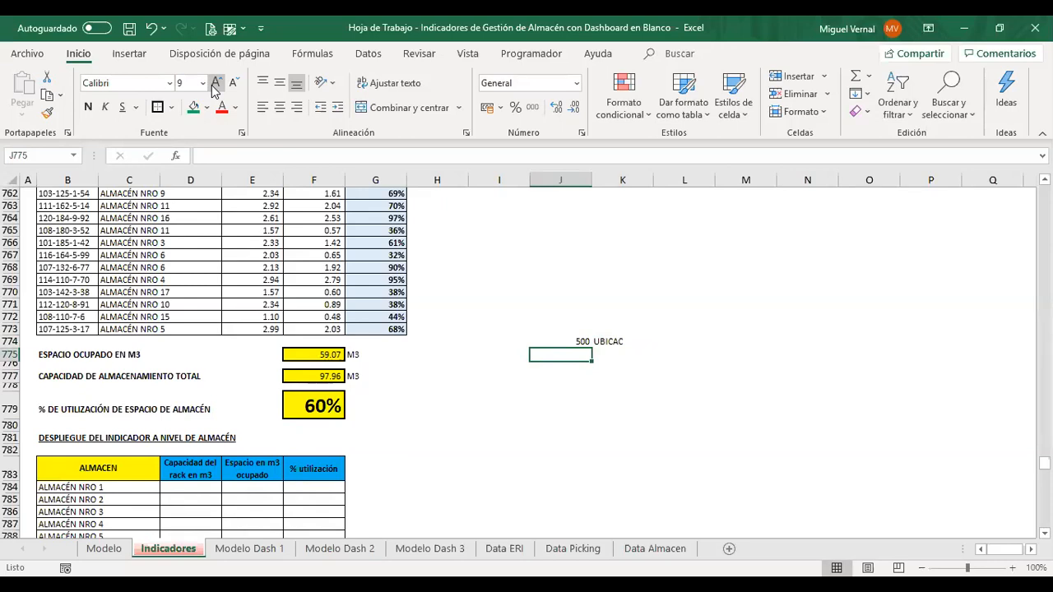
# Step: Enter the unit cost 15 in J775 with the label USD in K775
pyautogui.write('15')
pyautogui.press('Tab')
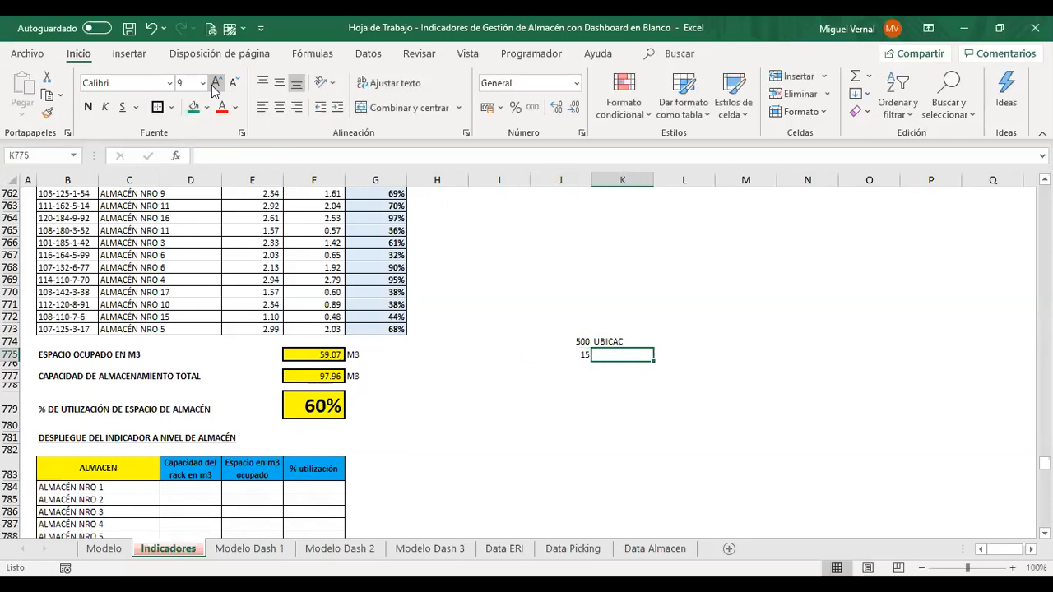
pyautogui.write('USD')
pyautogui.press('Left')
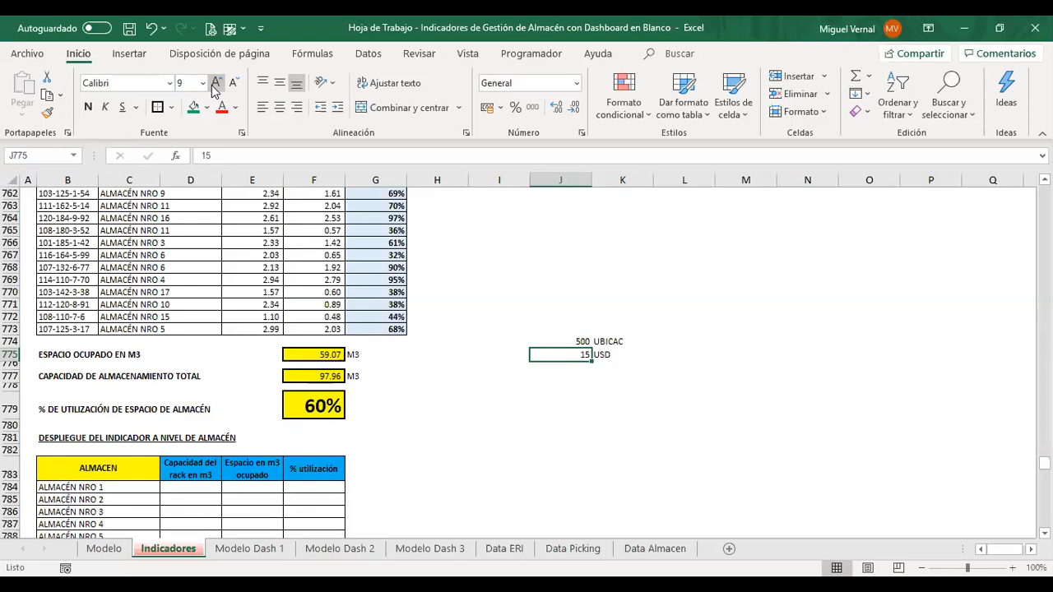
# Step: Multiply the locations by the unit cost in J777 with +J774*J775 and format it with thousands separators and no decimals
pyautogui.press('Down')
pyautogui.press('Down')
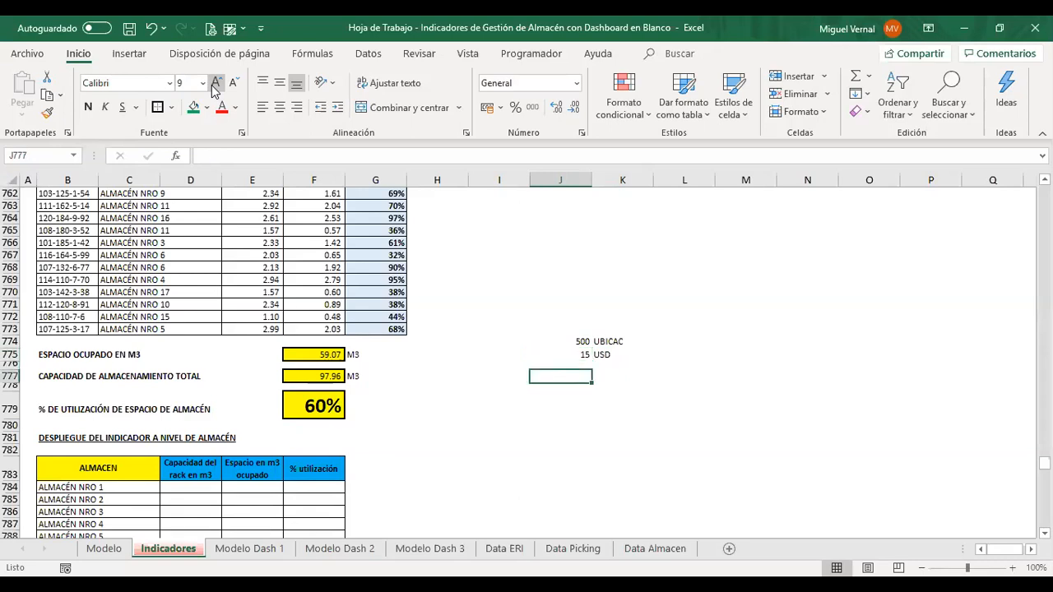
pyautogui.write('+')
pyautogui.press('Up')
pyautogui.press('Up')
pyautogui.press('Up')
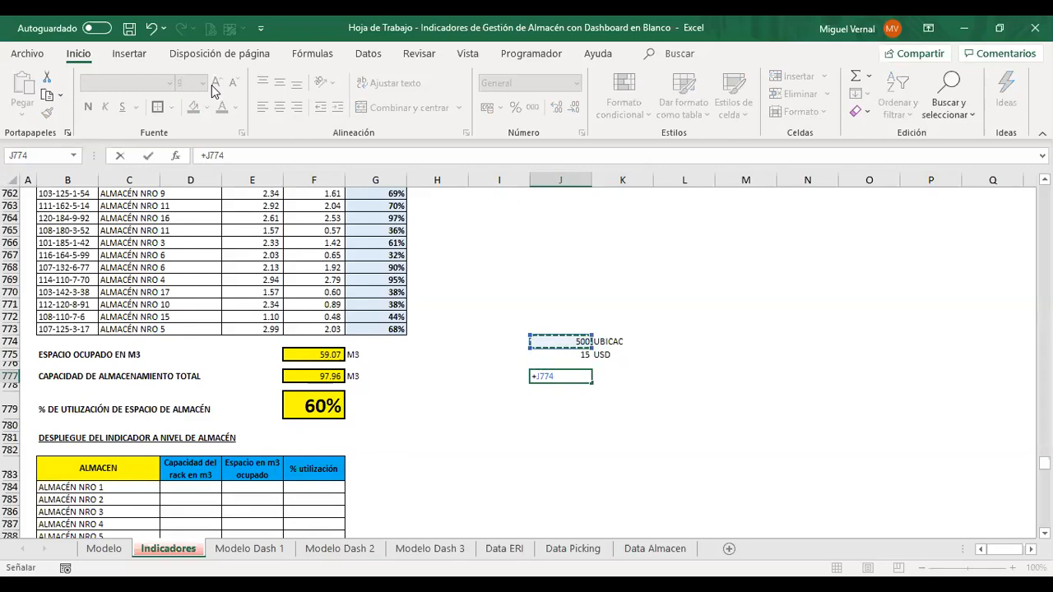
pyautogui.write('*')
pyautogui.press('Down')
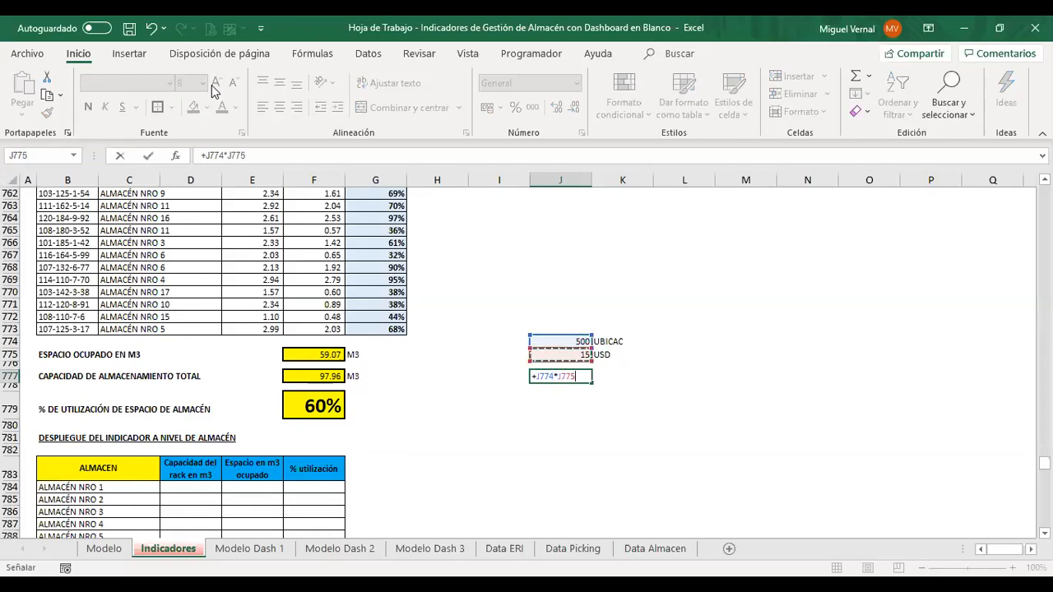
pyautogui.hotkey('ctrl', 'Return')
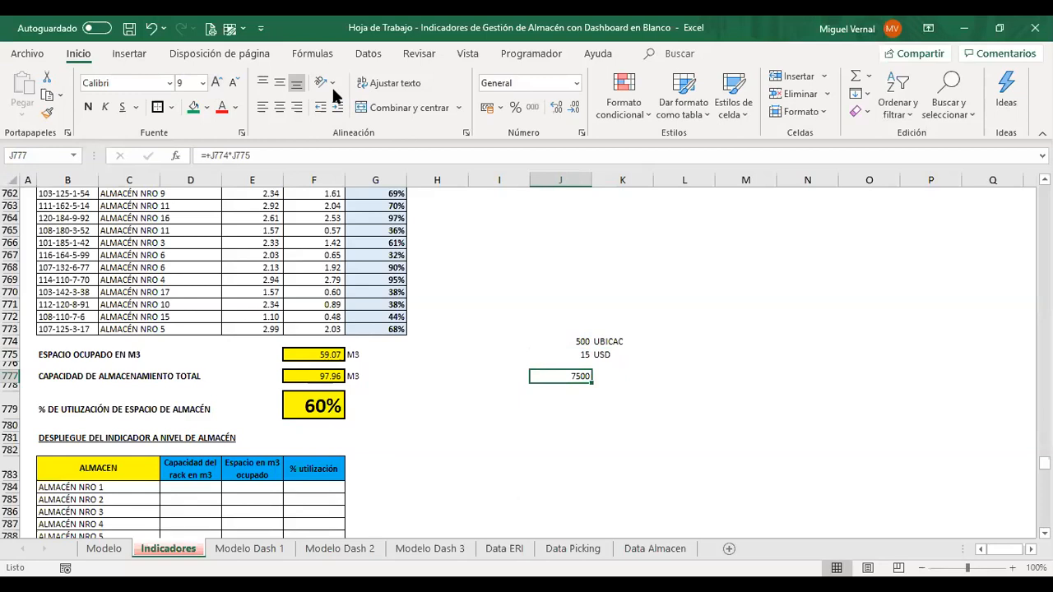
pyautogui.click(531, 107)
pyautogui.click(574, 108)
pyautogui.click(574, 108)
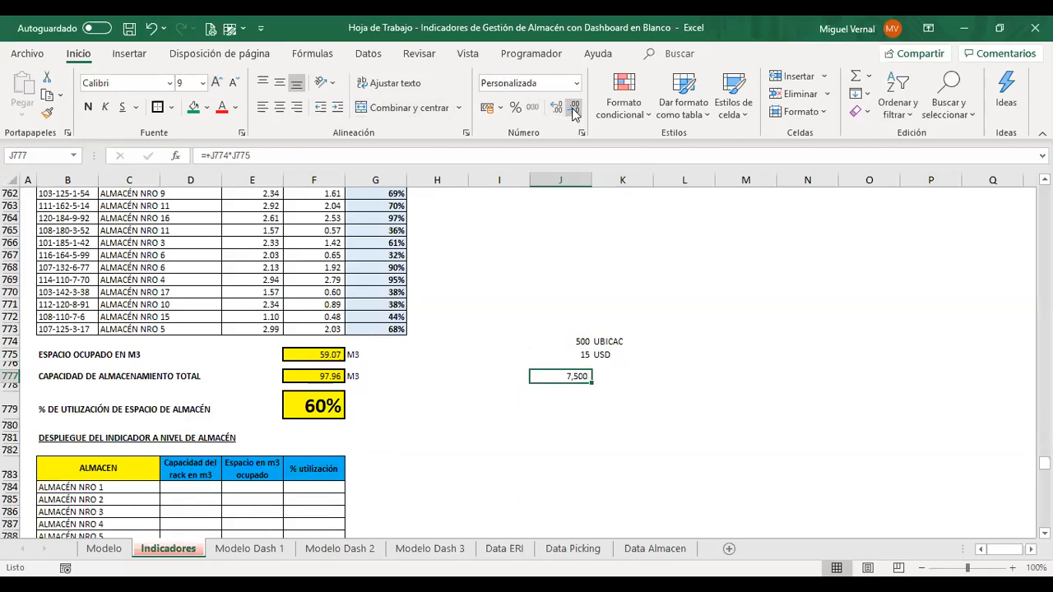
# Step: Label the monthly cost in J777 by entering USD X MES in K777
pyautogui.press('Right')
pyautogui.write('USD')
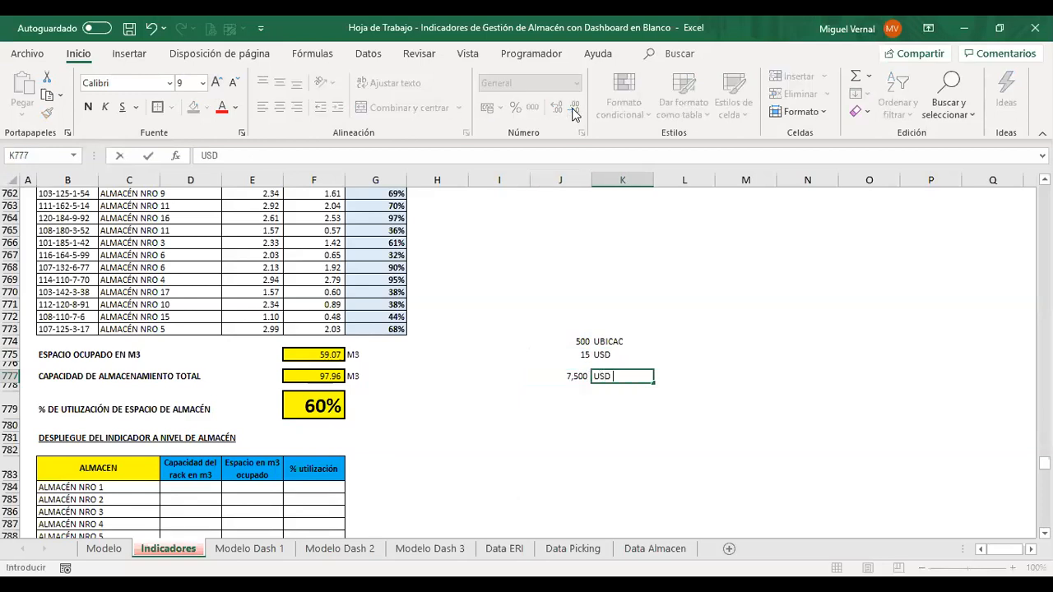
pyautogui.write(' X MES')
pyautogui.press('Return')
pyautogui.press('Down')
pyautogui.press('Down')
pyautogui.press('Left')
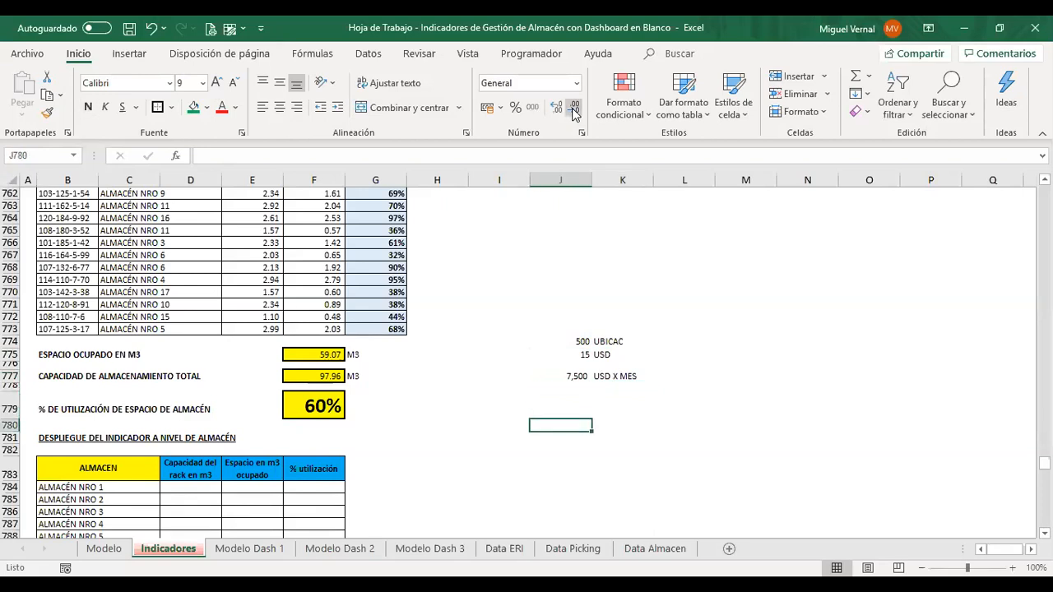
pyautogui.press('Left')
pyautogui.press('Left')
pyautogui.press('Left')
pyautogui.press('Left')
pyautogui.press('Up')
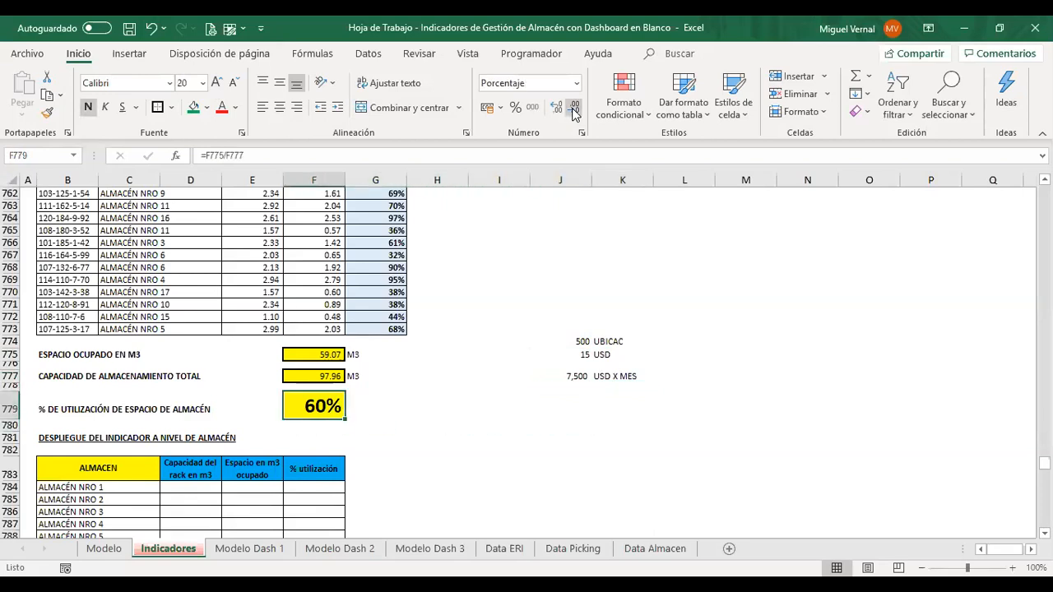
pyautogui.press('Right')
pyautogui.press('Right')
pyautogui.press('Right')
pyautogui.press('Right')
pyautogui.press('Right')
pyautogui.press('Down')
pyautogui.press('Left')
pyautogui.press('Up')
pyautogui.press('Down')
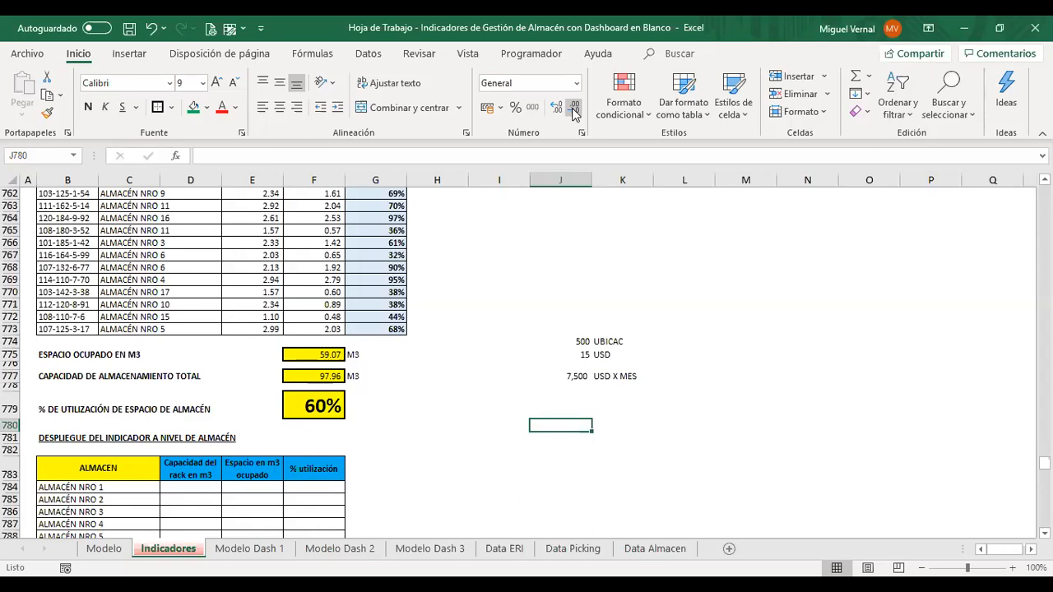
# Step: Enter 350 in J780 with the label UBICAC in K780 for the occupied locations
pyautogui.write('350')
pyautogui.press('Tab')
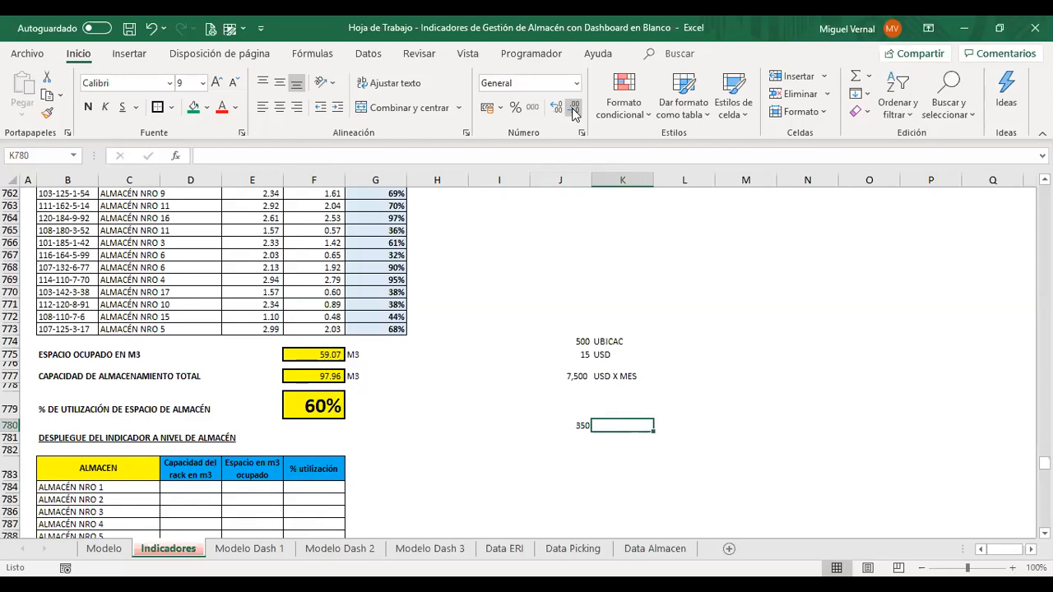
pyautogui.write('UBICAC')
pyautogui.press('Return')
pyautogui.press('Up')
pyautogui.press('Right')
pyautogui.press('Left')
pyautogui.press('Down')
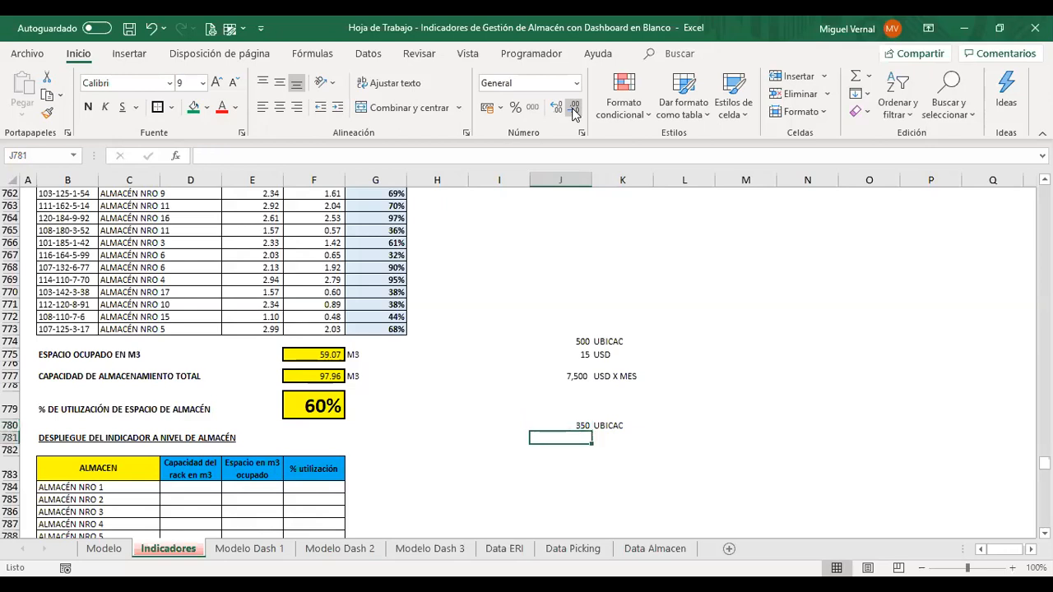
# Step: Calculate the monthly cost of the occupied locations in J781 with +J780*J775
pyautogui.write('+')
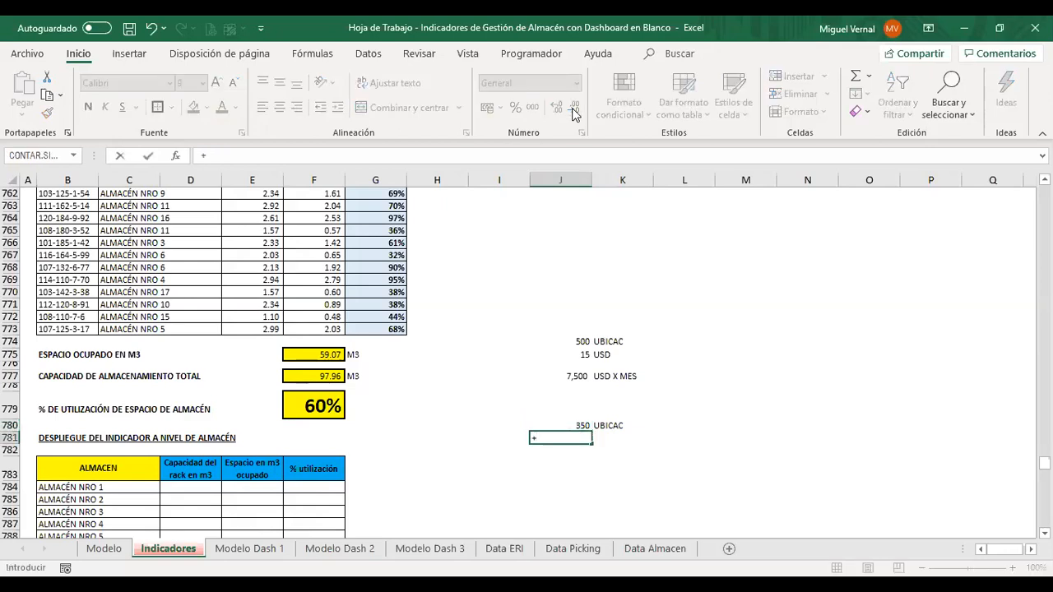
pyautogui.press('Up')
pyautogui.write('*')
pyautogui.press('Up')
pyautogui.press('Up')
pyautogui.press('Up')
pyautogui.press('Up')
pyautogui.press('Up')
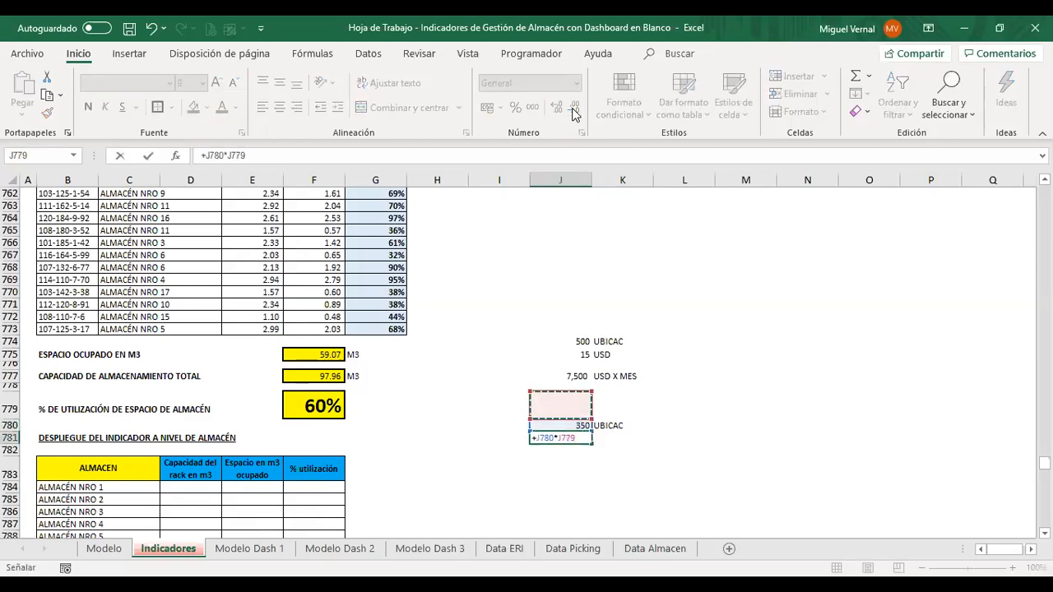
pyautogui.hotkey('ctrl', 'Return')
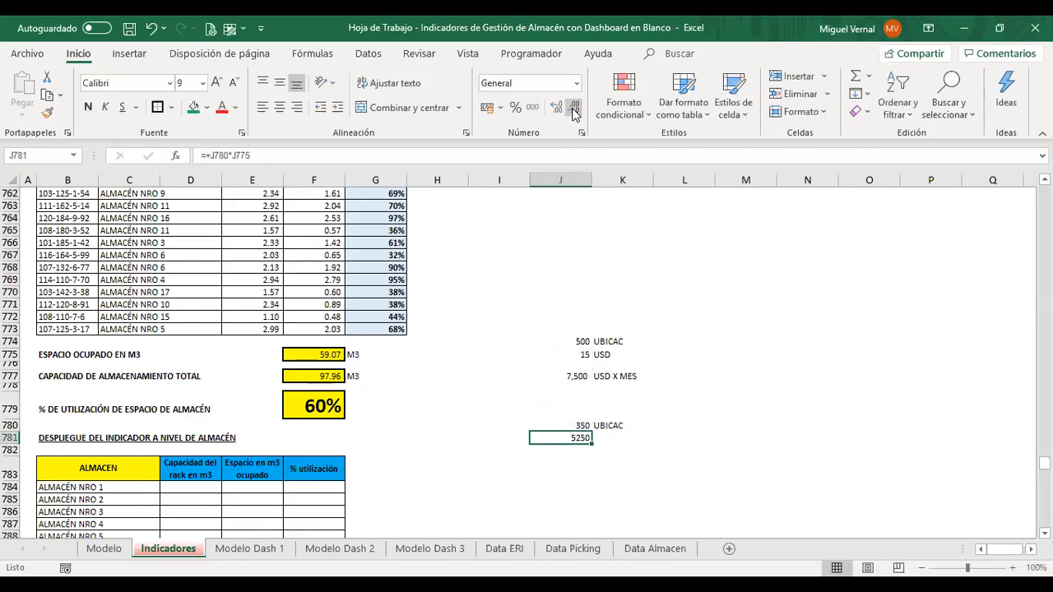
# Step: Label the occupied-locations cost by entering USD X MES in K781
pyautogui.press('Right')
pyautogui.write('USD')
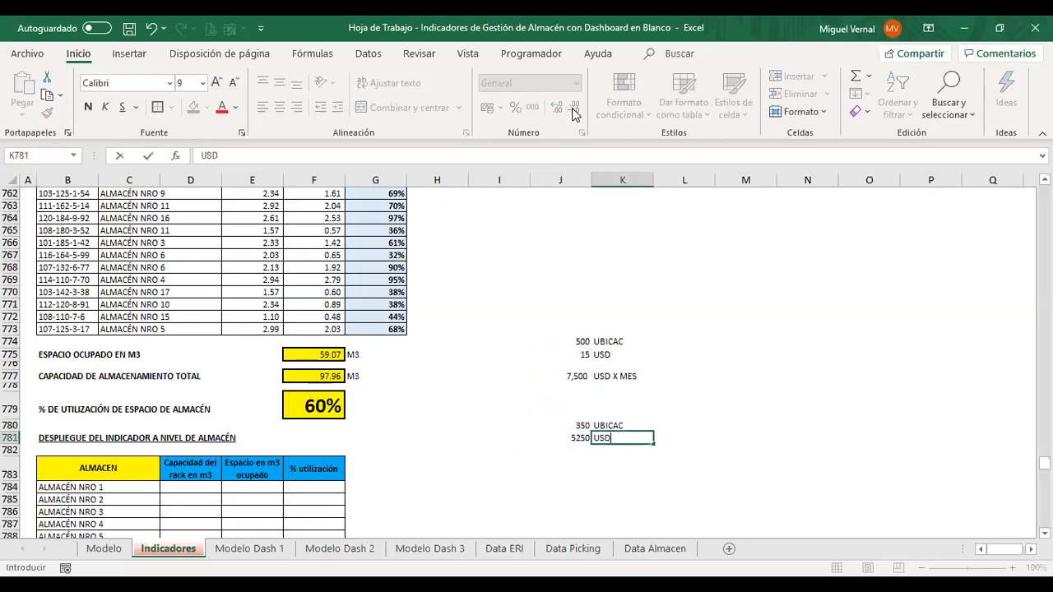
pyautogui.write(' X MES')
pyautogui.press('Return')
pyautogui.press('Left')
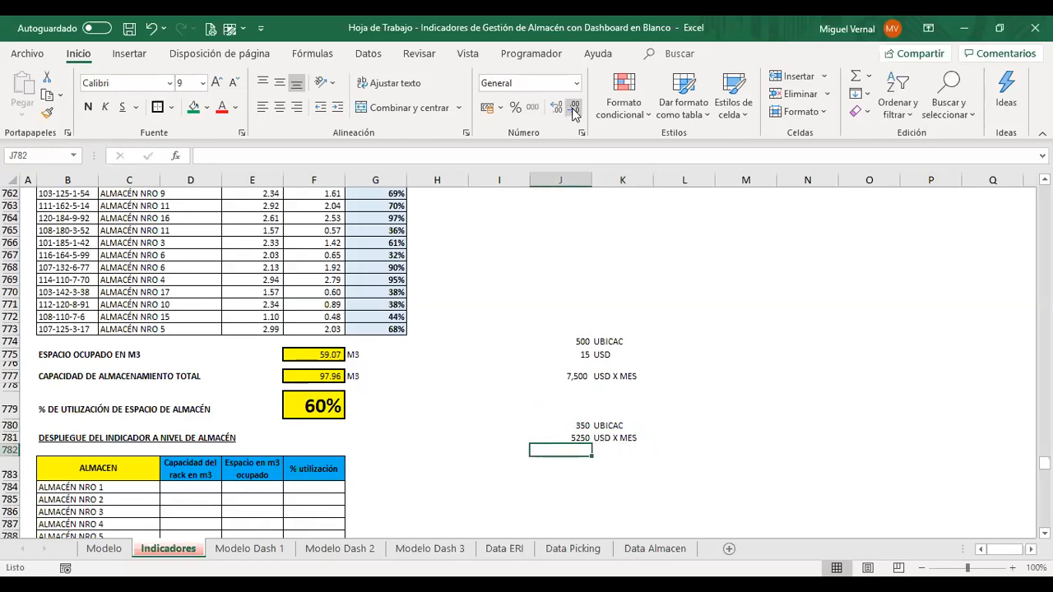
# Step: Format the cost in J781 with thousands separators and no decimals
pyautogui.press('Up')
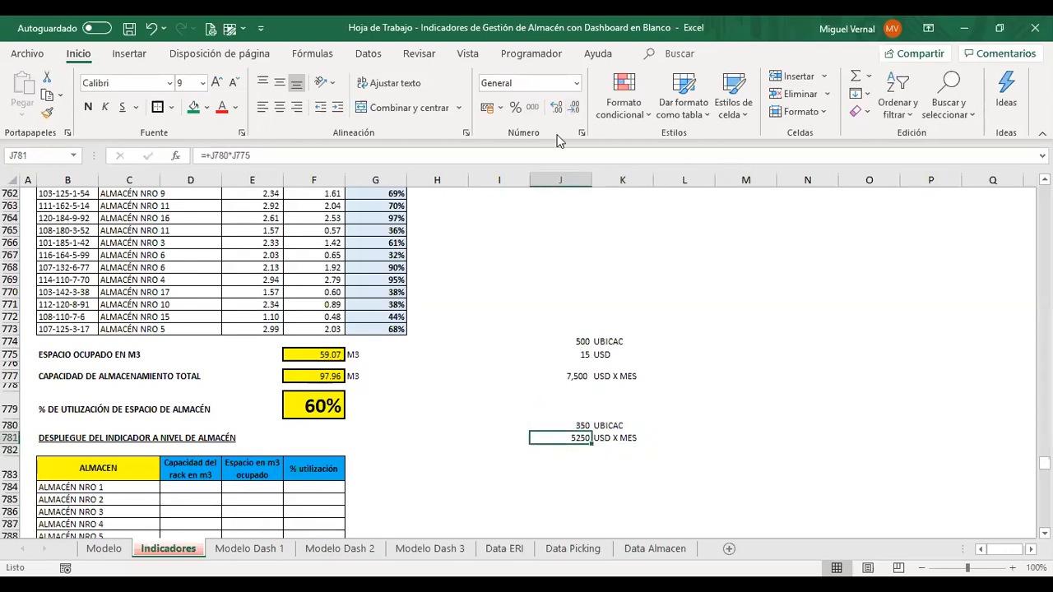
pyautogui.click(532, 110)
pyautogui.click(577, 111)
pyautogui.click(577, 111)
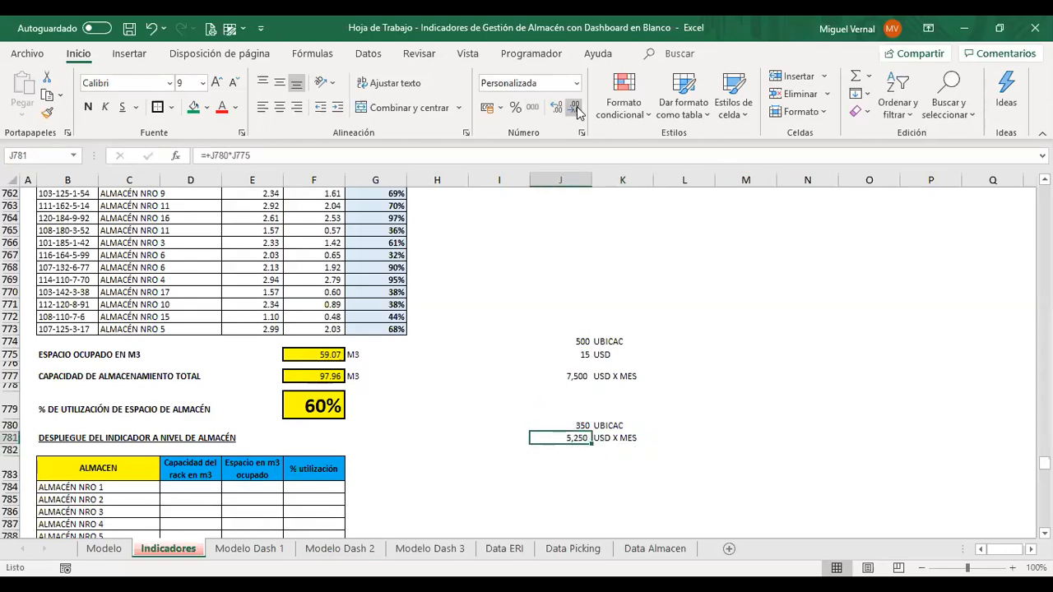
pyautogui.press('Down')
pyautogui.press('Down')
pyautogui.press('Up')
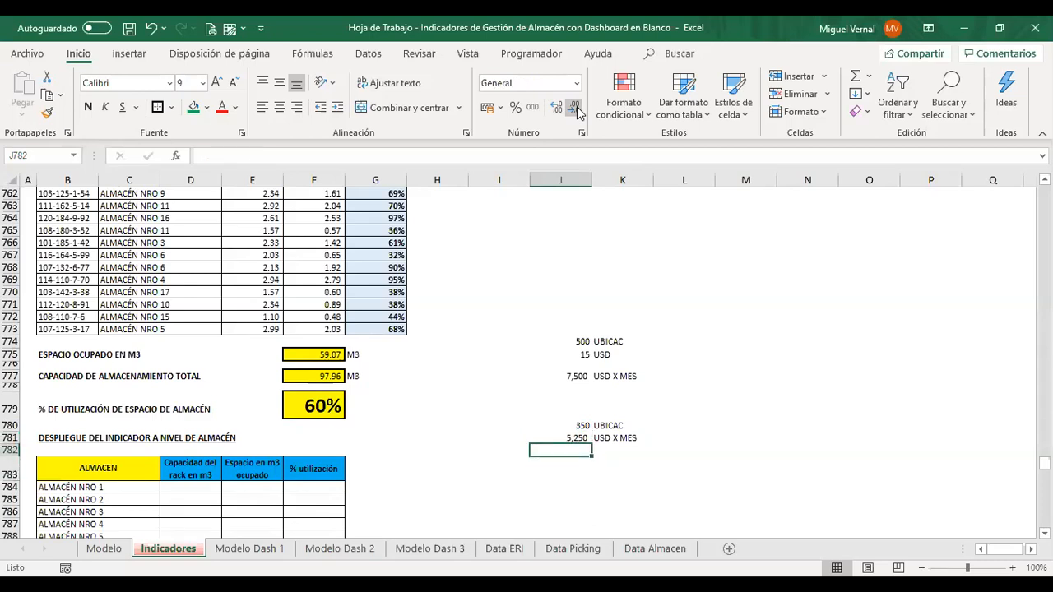
# Step: Calculate the difference between the two monthly costs in J782 with =J781-J777
pyautogui.write('=')
pyautogui.press('Up')
pyautogui.press('Up')
pyautogui.press('Up')
pyautogui.press('Up')
pyautogui.press('Down')
pyautogui.press('Down')
pyautogui.press('Down')
pyautogui.write('-')
pyautogui.press('Up')
pyautogui.press('Up')
pyautogui.press('Up')
pyautogui.press('Up')
pyautogui.press('Up')
pyautogui.press('Return')
# Step: Label the monthly cost difference by entering USD X MES in K782
pyautogui.press('Up')
pyautogui.press('Right')
pyautogui.write('USD X MES')
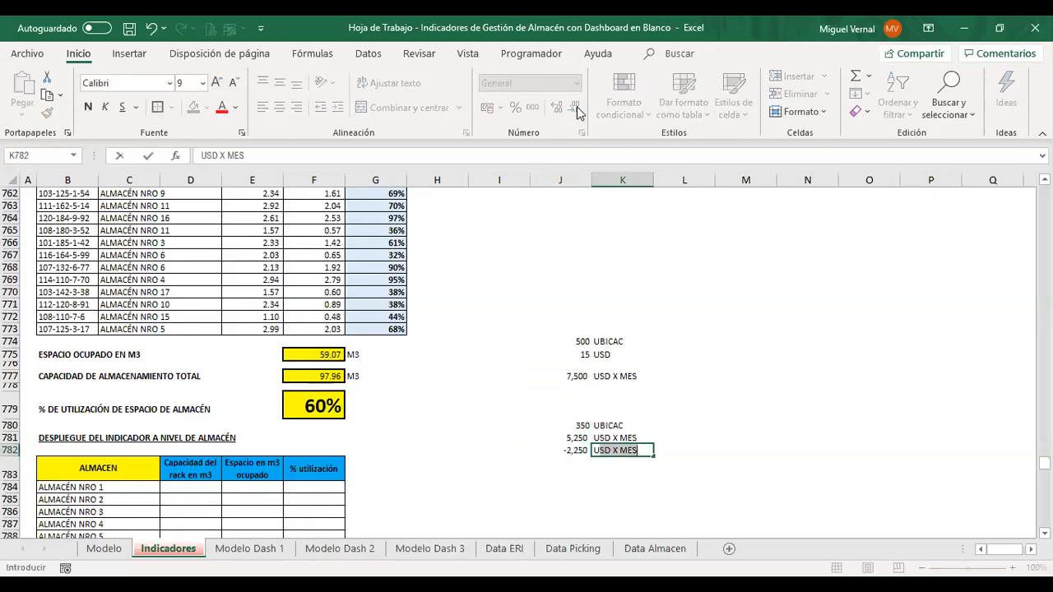
pyautogui.hotkey('ctrl', 'Return')
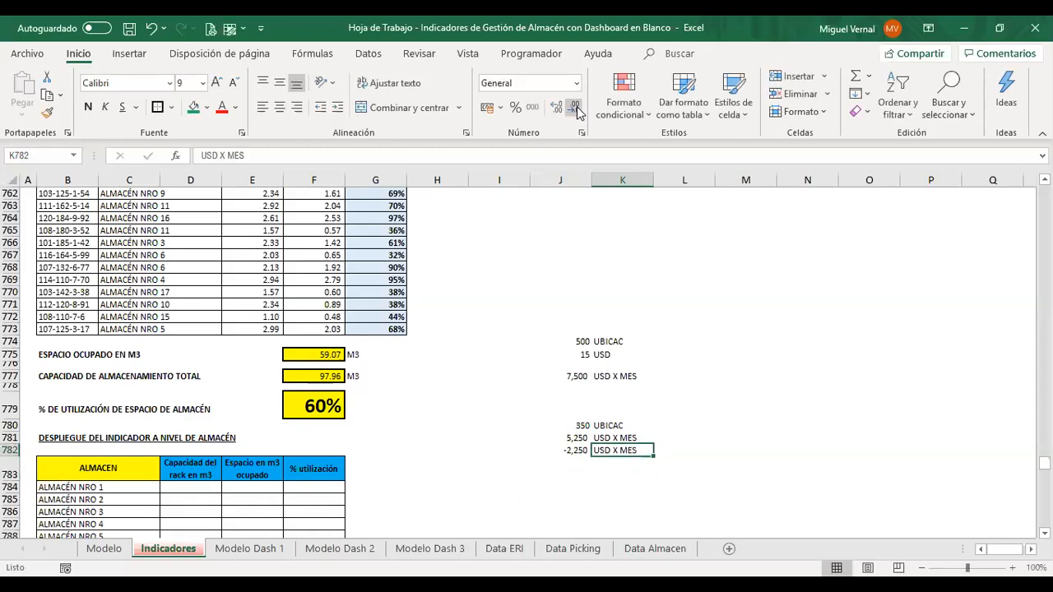
pyautogui.press('Left')
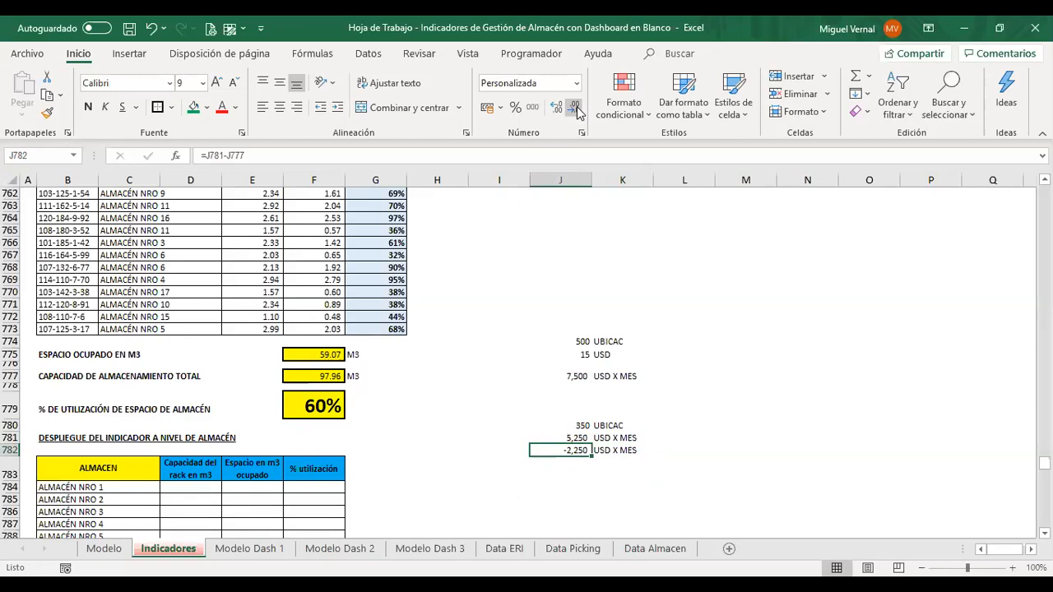
# Step: Annualize the monthly cost difference in J783 with +J782*12
pyautogui.press('Down')
pyautogui.write('+')
pyautogui.press('Up')
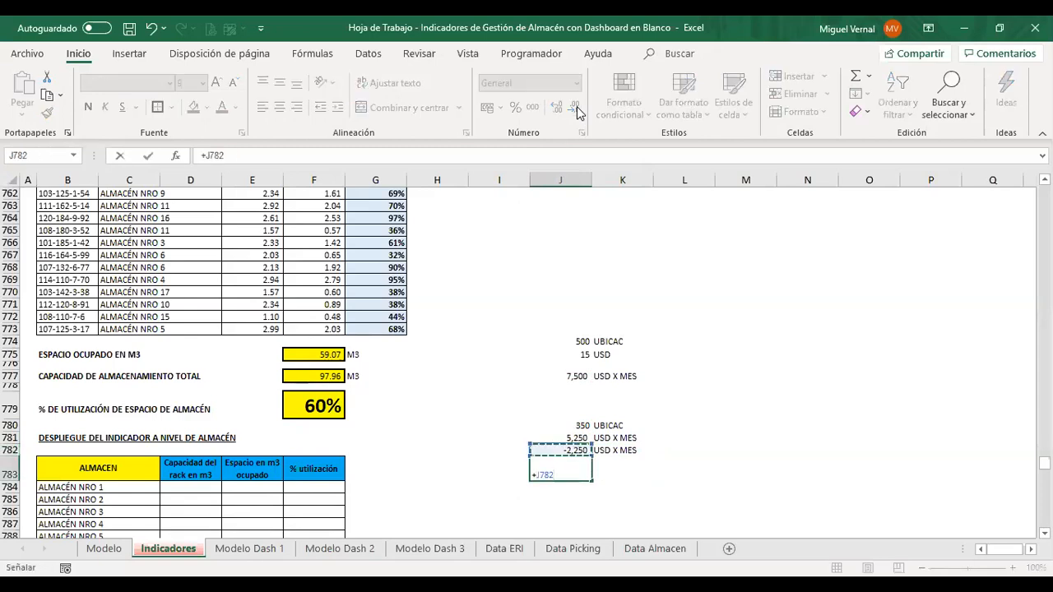
pyautogui.write('*12')
pyautogui.press('Return')
pyautogui.press('Up')
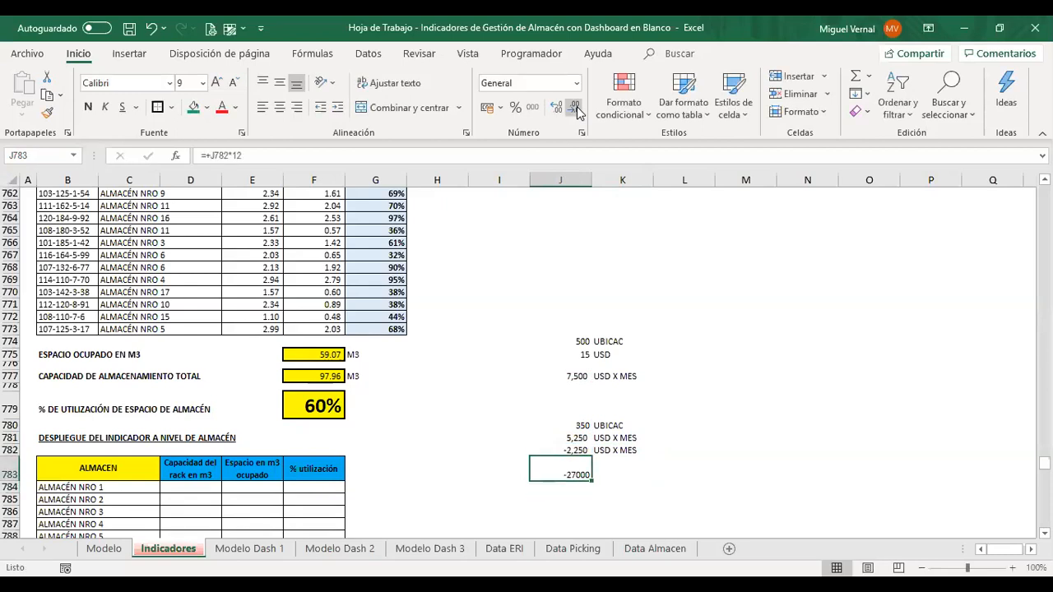
pyautogui.press('Right')
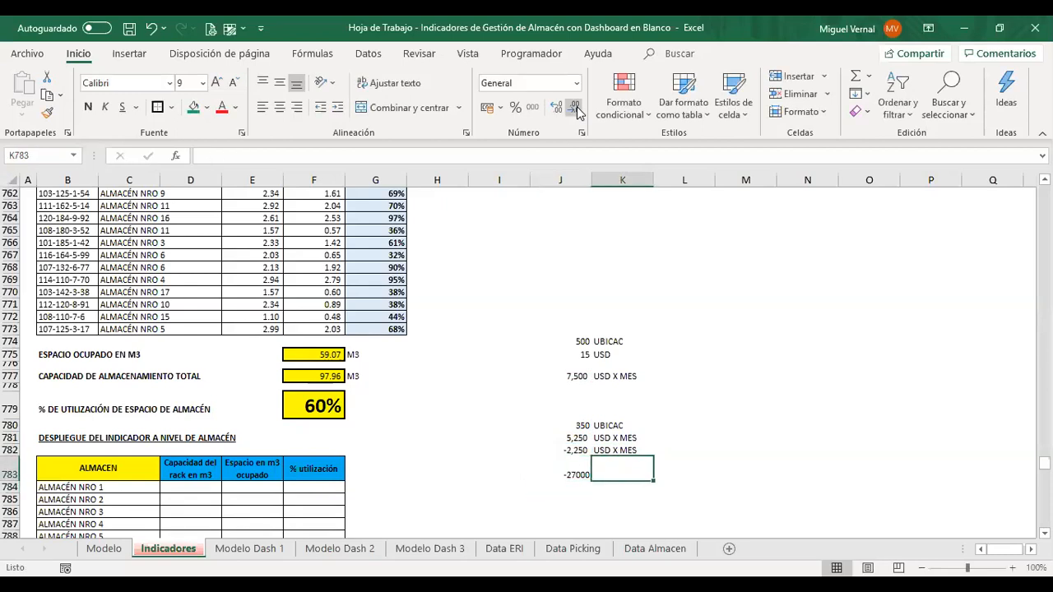
pyautogui.press('Left')
pyautogui.press('Up')
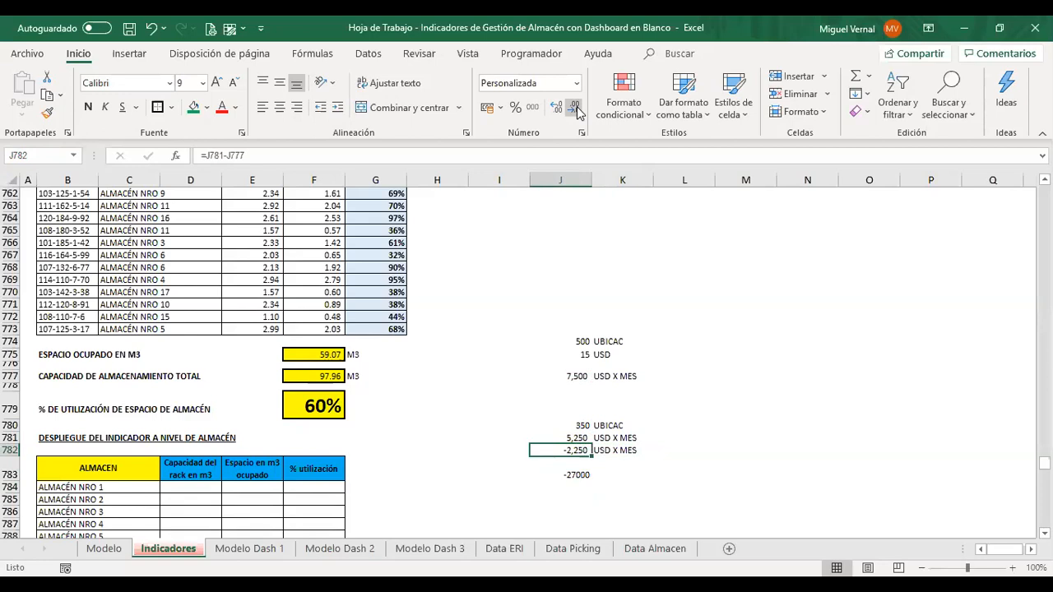
# Step: Enter 500 in L782 beside the monthly difference and label it USD X MES in M782
pyautogui.press('Right')
pyautogui.press('Right')
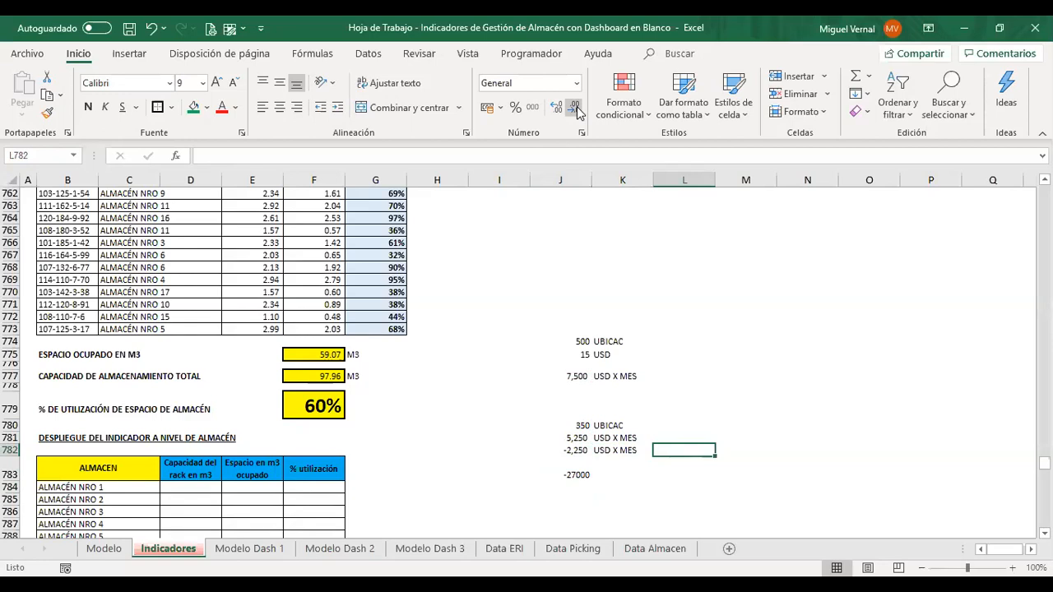
pyautogui.write('500')
pyautogui.press('Right')
pyautogui.write('USD X MES')
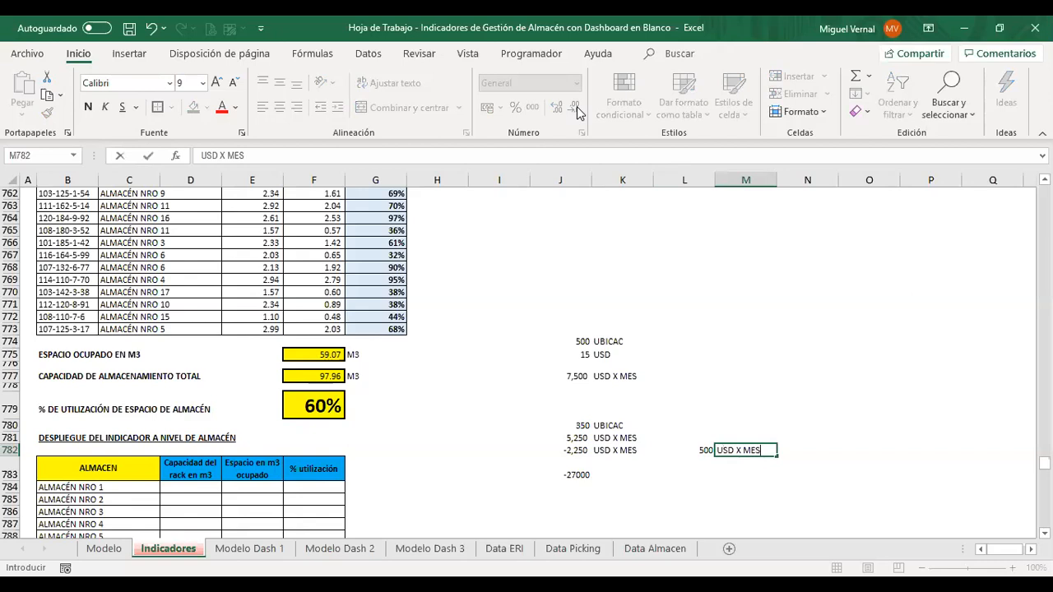
pyautogui.press('Return')
pyautogui.press('Up')
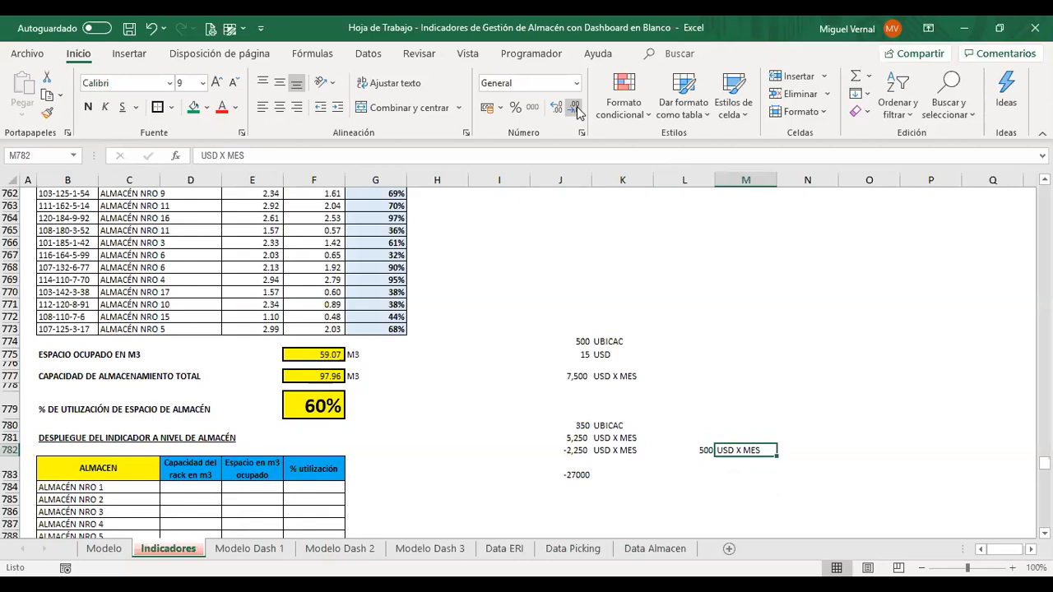
# Step: Review the cost example from the monthly difference in J782 up to the locations in J774, and the warehouse utilization percentage
pyautogui.press('Left')
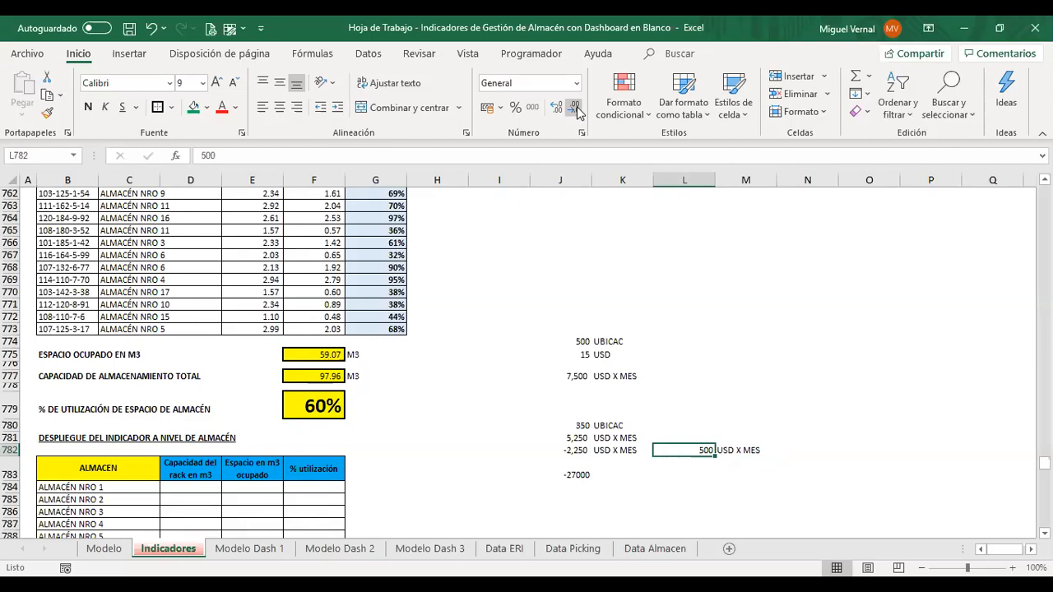
pyautogui.press('Left')
pyautogui.press('Left')
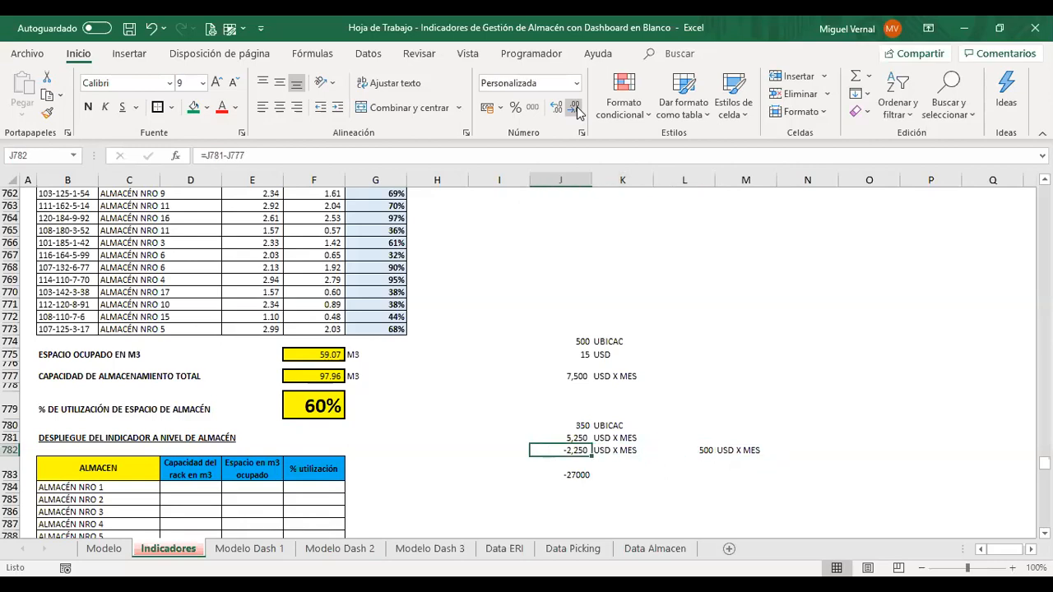
pyautogui.press('Up')
pyautogui.press('Up')
pyautogui.press('Up')
pyautogui.press('Up')
pyautogui.press('Up')
pyautogui.press('Up')
pyautogui.press('Up')
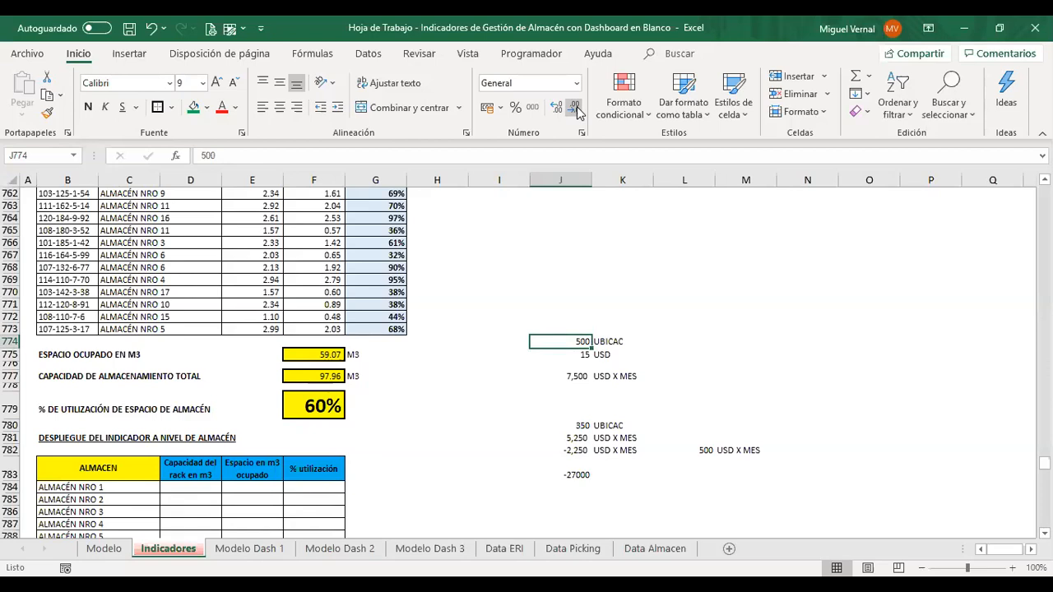
pyautogui.press('Left')
pyautogui.press('Left')
pyautogui.press('Left')
pyautogui.press('Left')
pyautogui.press('Down')
pyautogui.press('Down')
pyautogui.press('Down')
pyautogui.press('Down')
pyautogui.press('Right')
pyautogui.press('Right')
pyautogui.press('Right')
pyautogui.press('Right')
pyautogui.press('Right')
pyautogui.press('Right')
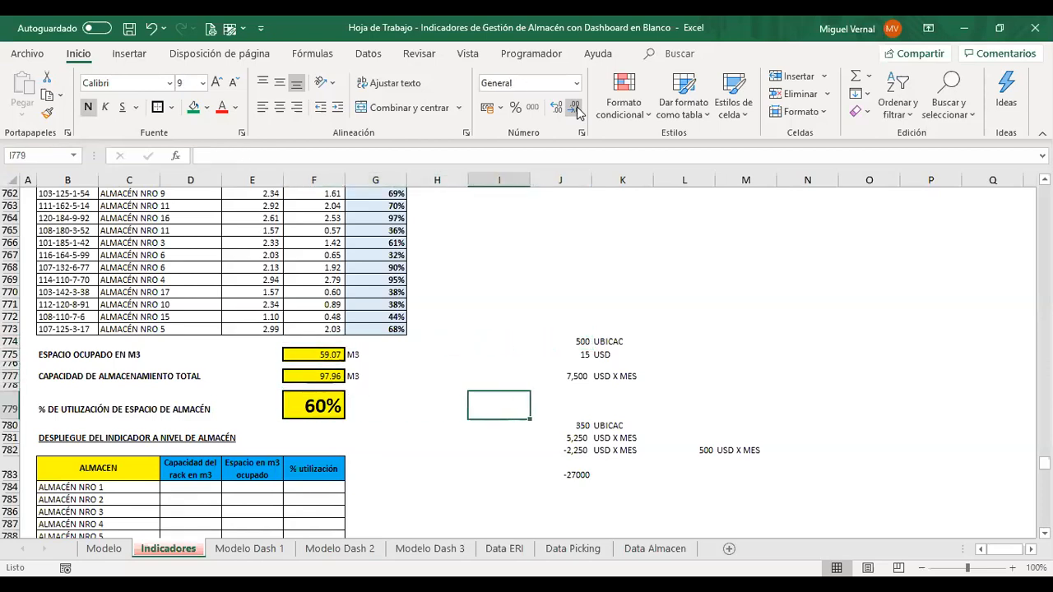
# Step: Multiply the total locations by the space utilization percentage in L774 with +J774*F779
pyautogui.press('Up')
pyautogui.press('Up')
pyautogui.press('Up')
pyautogui.press('Up')
pyautogui.press('Up')
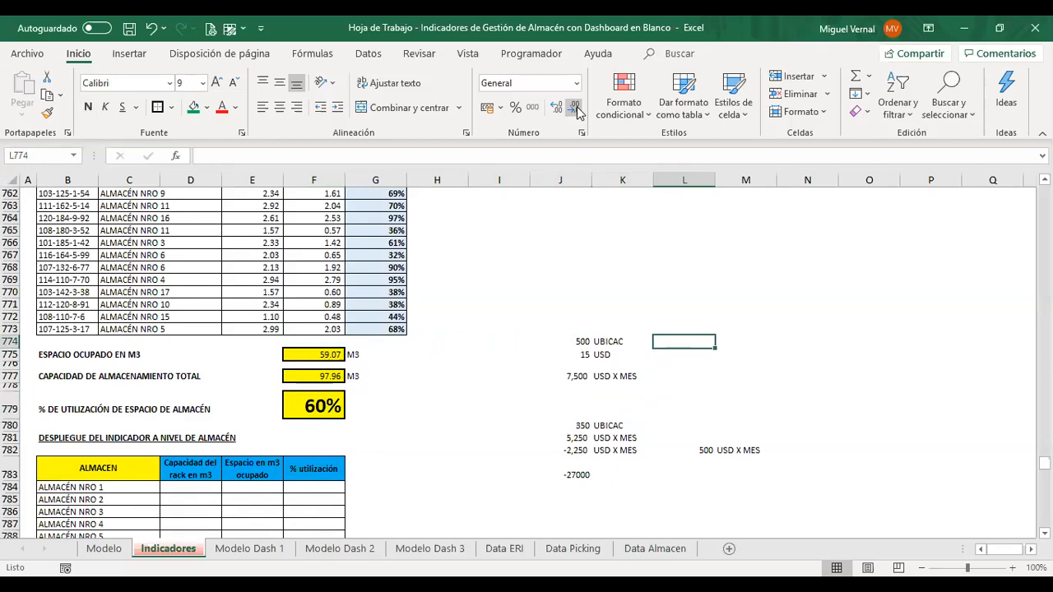
pyautogui.write('+')
pyautogui.press('Left')
pyautogui.press('Left')
pyautogui.write('*')
pyautogui.press('Left')
pyautogui.press('Left')
pyautogui.press('Left')
pyautogui.press('Left')
pyautogui.press('Left')
pyautogui.press('Down')
pyautogui.press('Down')
pyautogui.press('Down')
pyautogui.press('Down')
pyautogui.press('Down')
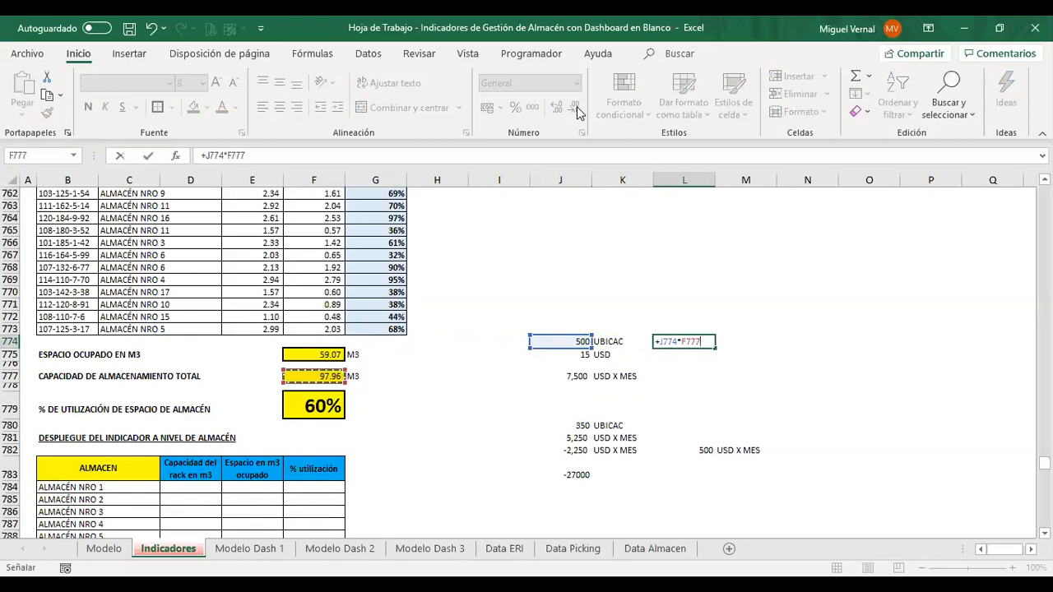
pyautogui.hotkey('ctrl', 'Return')
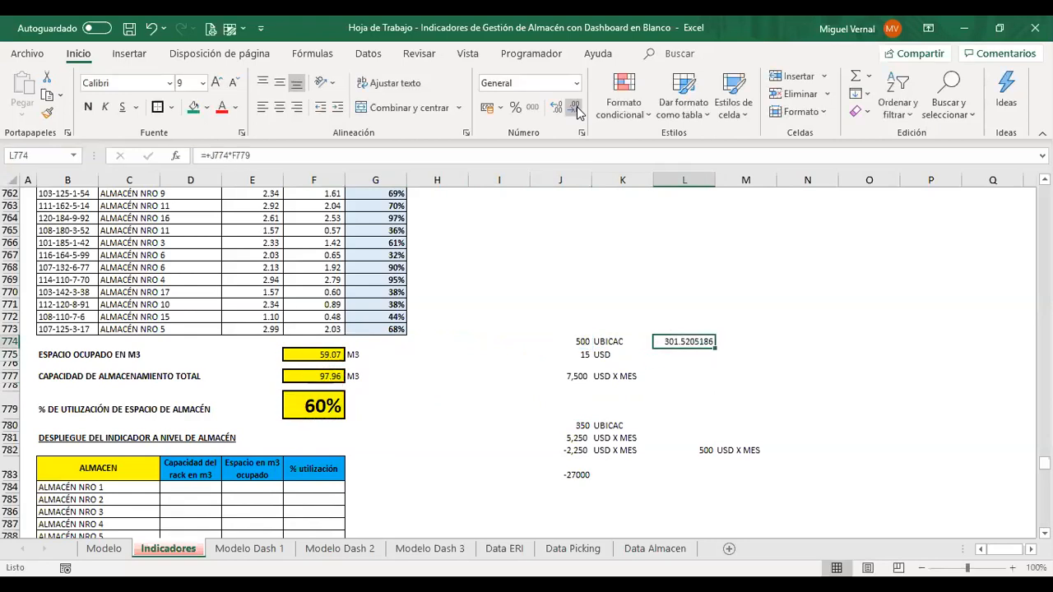
# Step: Format the utilized locations in L774 with thousands separators and no decimals
pyautogui.click(533, 107)
pyautogui.click(573, 108)
pyautogui.click(573, 108)
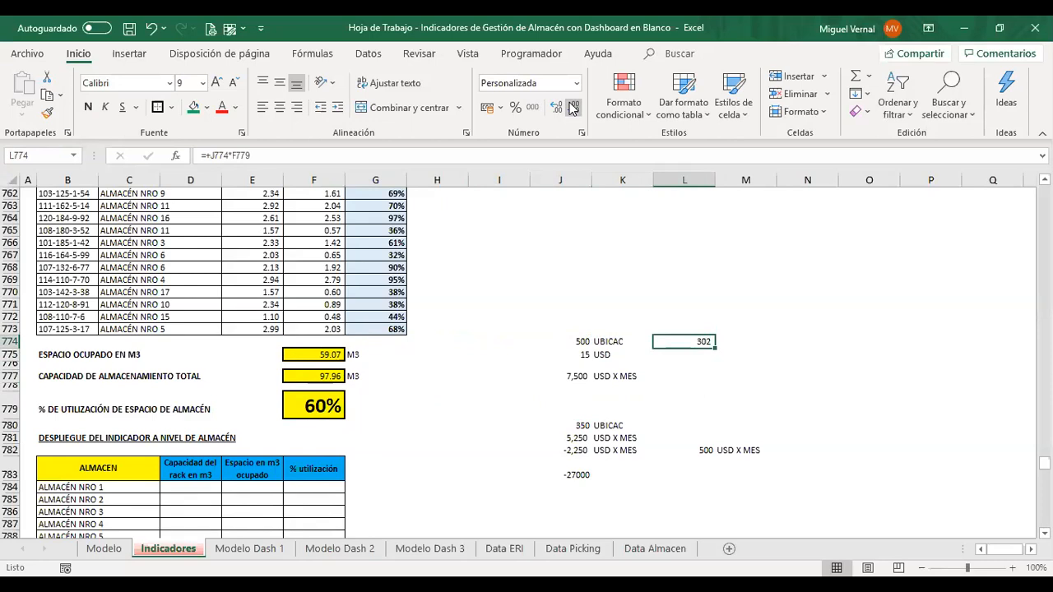
# Step: Divide the utilized locations by the 350 locations in L780 with +L774/J780 and format the ratio as a percentage
pyautogui.press('Left')
pyautogui.press('Left')
pyautogui.press('Down')
pyautogui.press('Down')
pyautogui.press('Down')
pyautogui.press('Down')
pyautogui.press('Down')
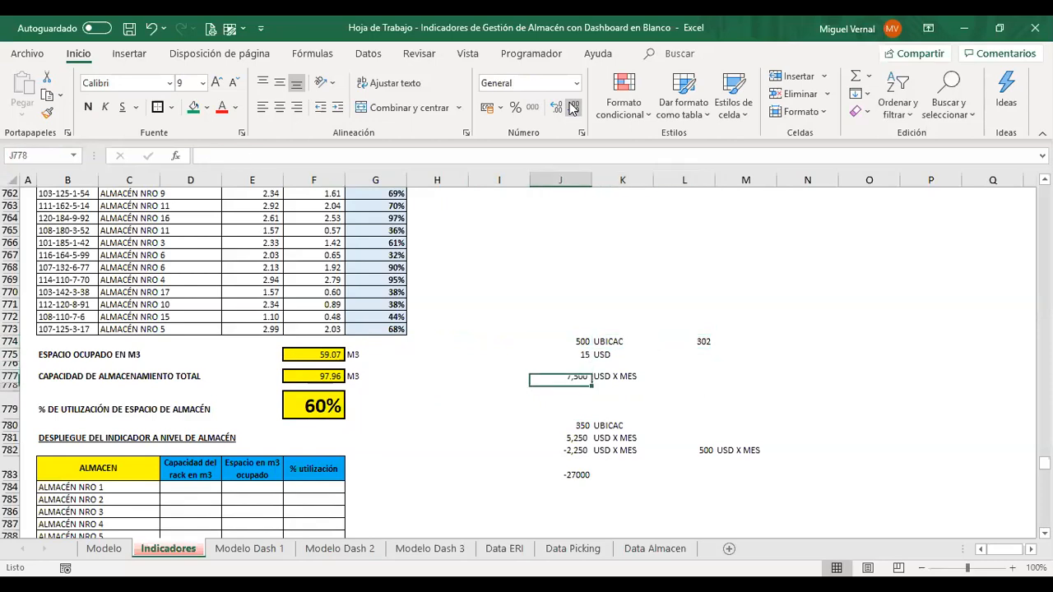
pyautogui.press('Down')
pyautogui.press('Up')
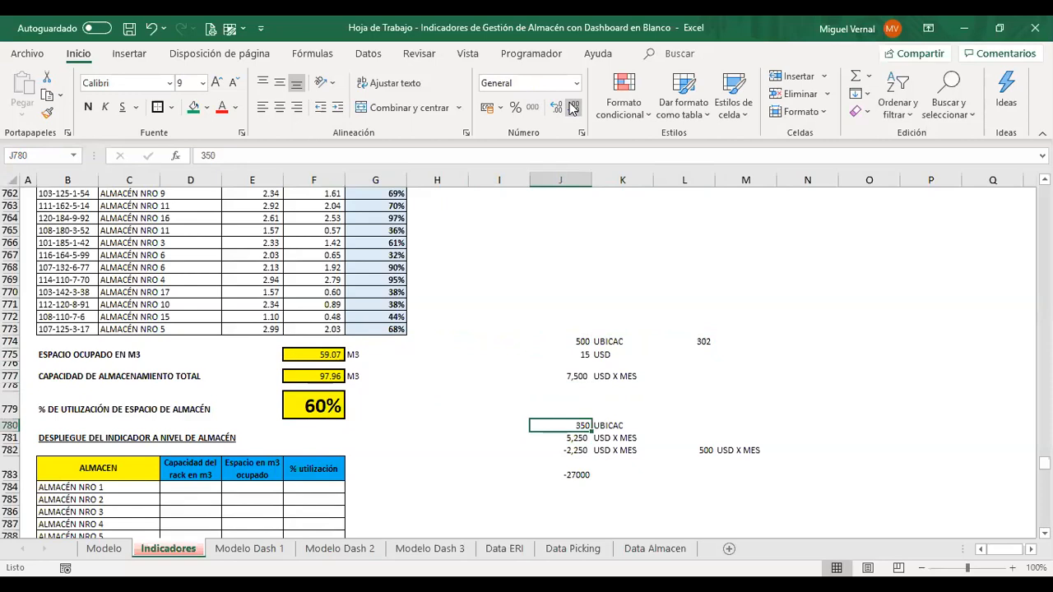
pyautogui.press('Right')
pyautogui.press('Right')
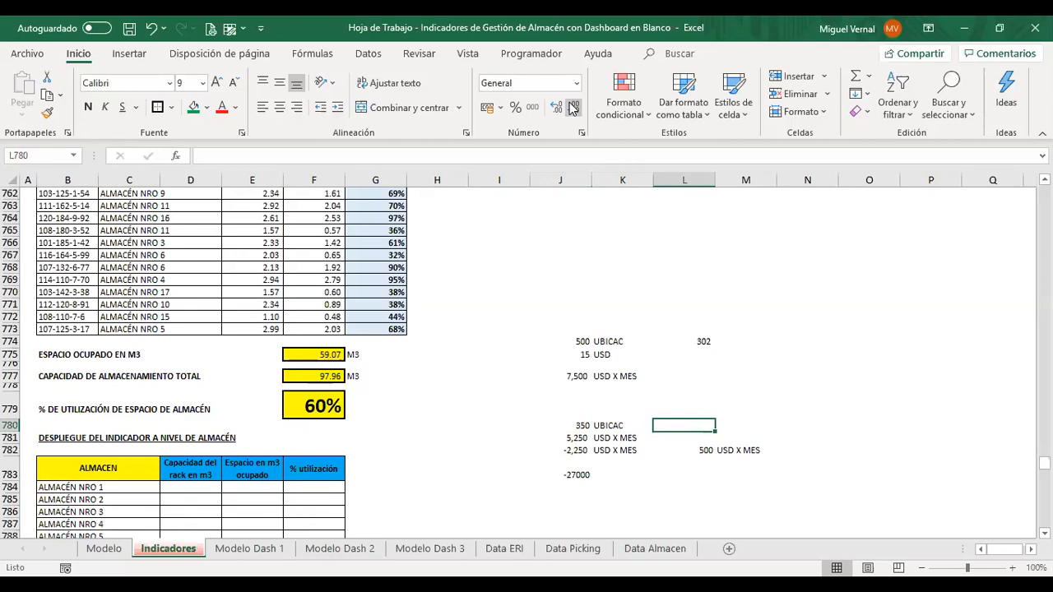
pyautogui.press('Down')
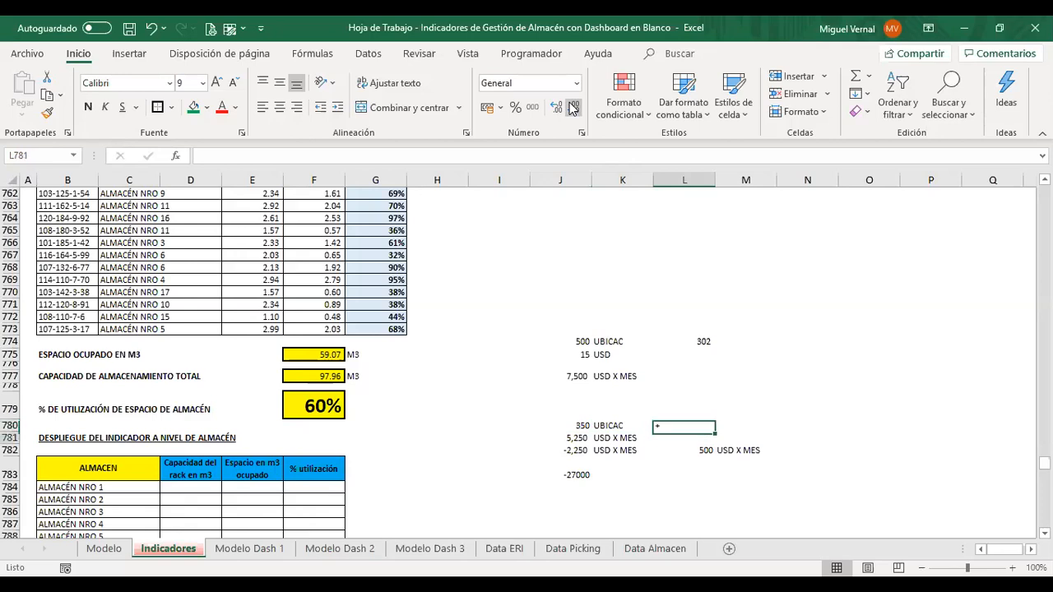
pyautogui.press('Up')
pyautogui.write('+')
pyautogui.press('Up')
pyautogui.press('Up')
pyautogui.press('Up')
pyautogui.press('Up')
pyautogui.press('Up')
pyautogui.press('Up')
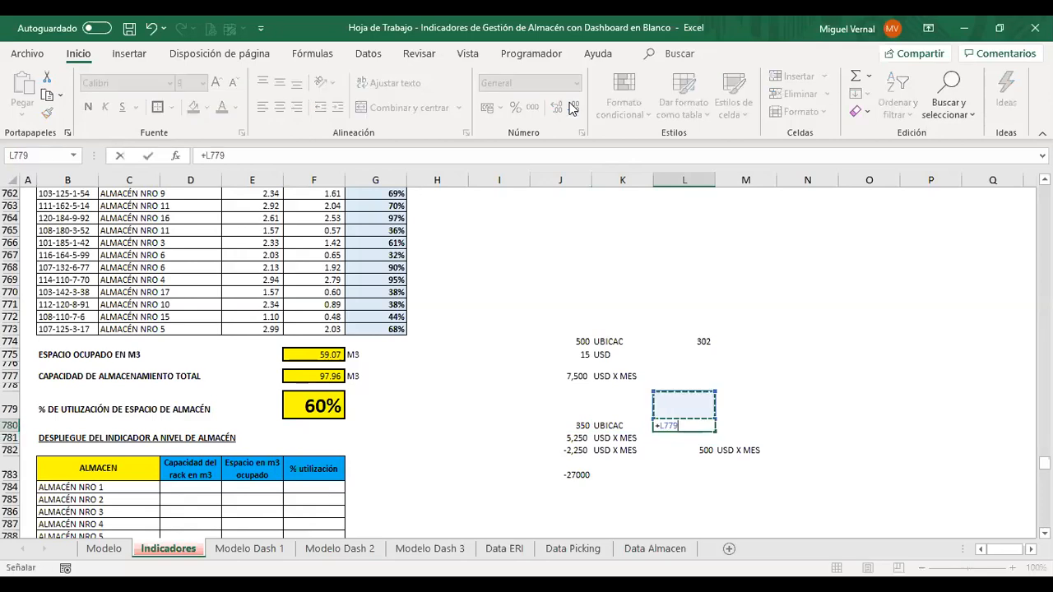
pyautogui.write('/')
pyautogui.press('Left')
pyautogui.press('Left')
pyautogui.press('Up')
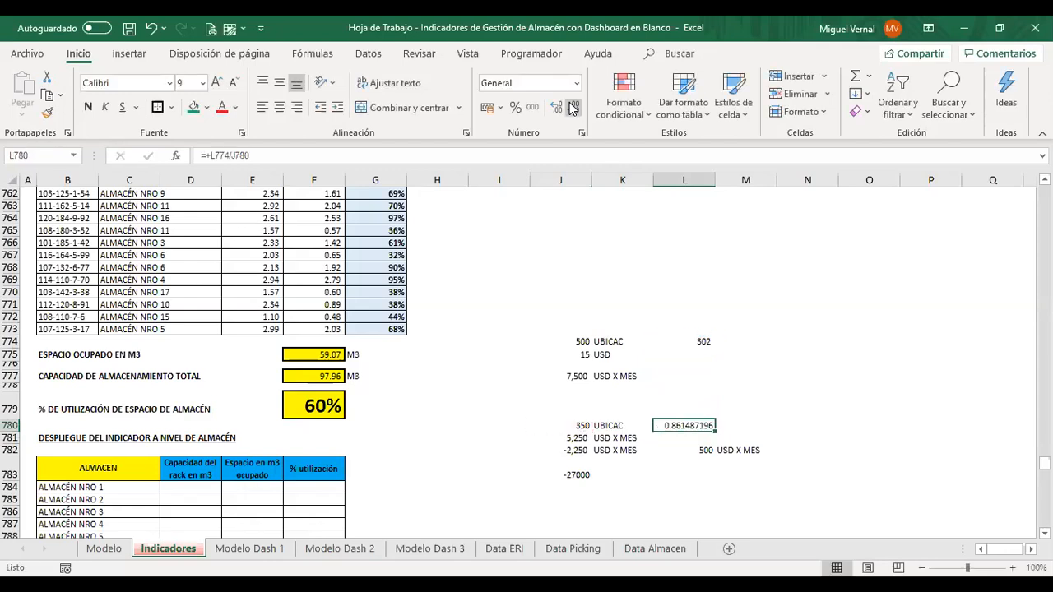
pyautogui.click(515, 108)
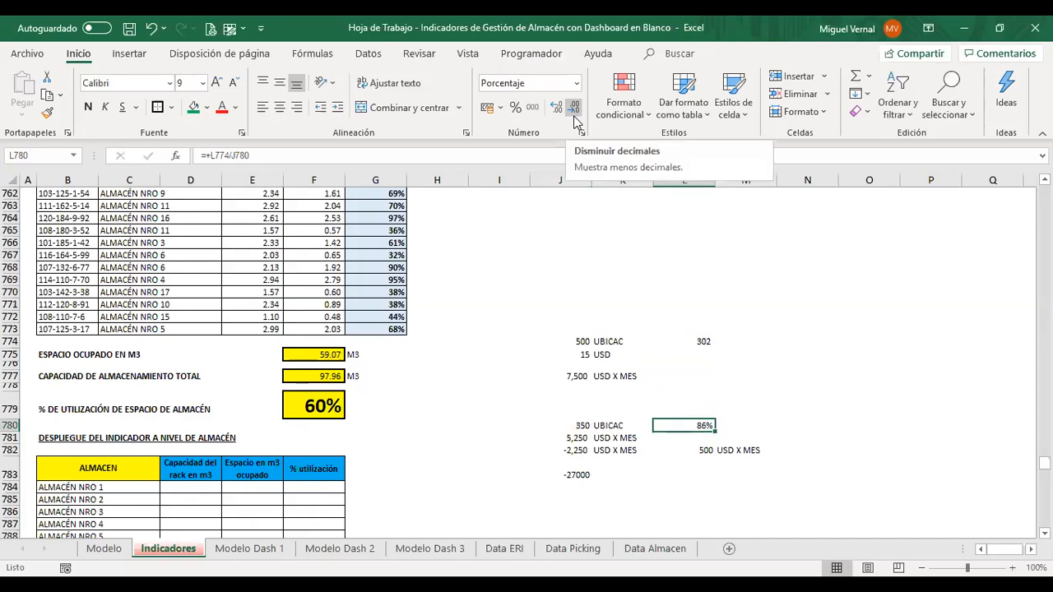
# Step: Review the monthly cost difference in J782 and its annual equivalent in J783
pyautogui.press('Down')
pyautogui.press('Left')
pyautogui.press('Left')
pyautogui.press('Down')
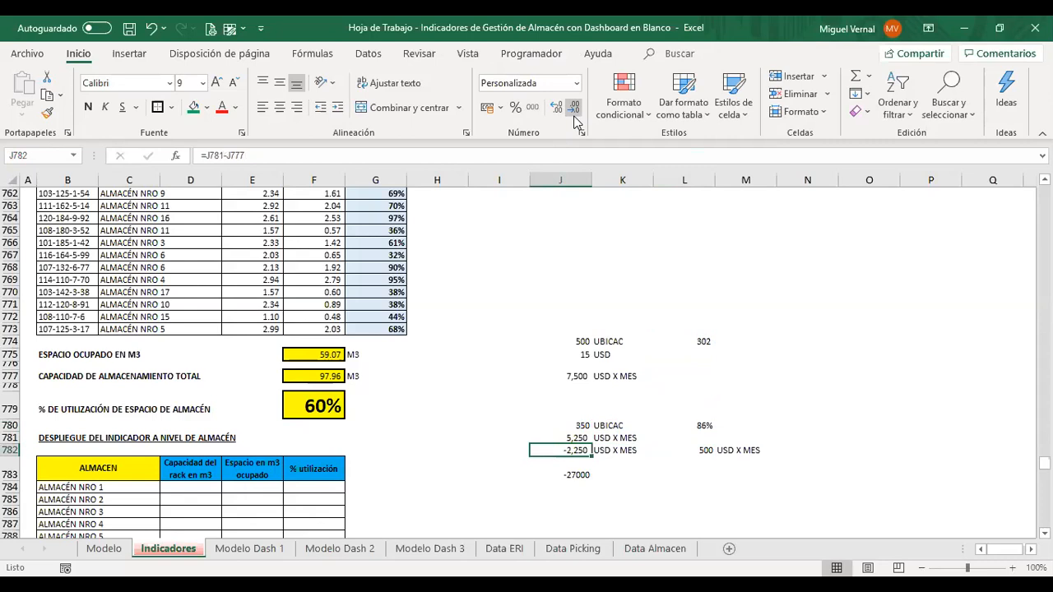
pyautogui.press('Right')
pyautogui.press('Left')
pyautogui.press('Down')
pyautogui.press('Down')
pyautogui.press('Up')
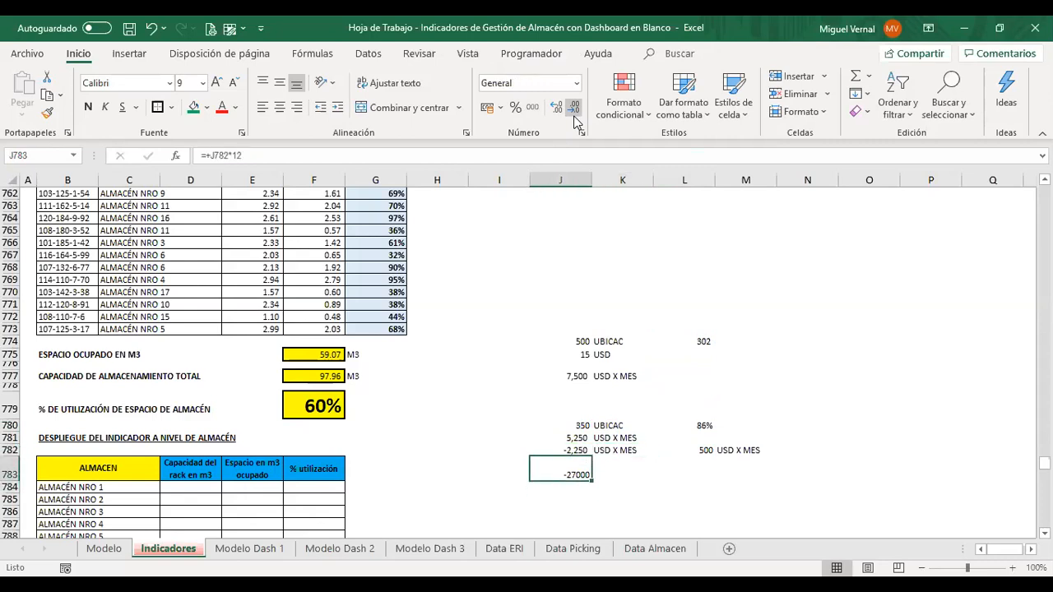
# Step: Set the number of locations in J780 to 320
pyautogui.press('Right')
pyautogui.press('Up')
pyautogui.press('Up')
pyautogui.press('Right')
pyautogui.press('Right')
pyautogui.press('Left')
pyautogui.press('Up')
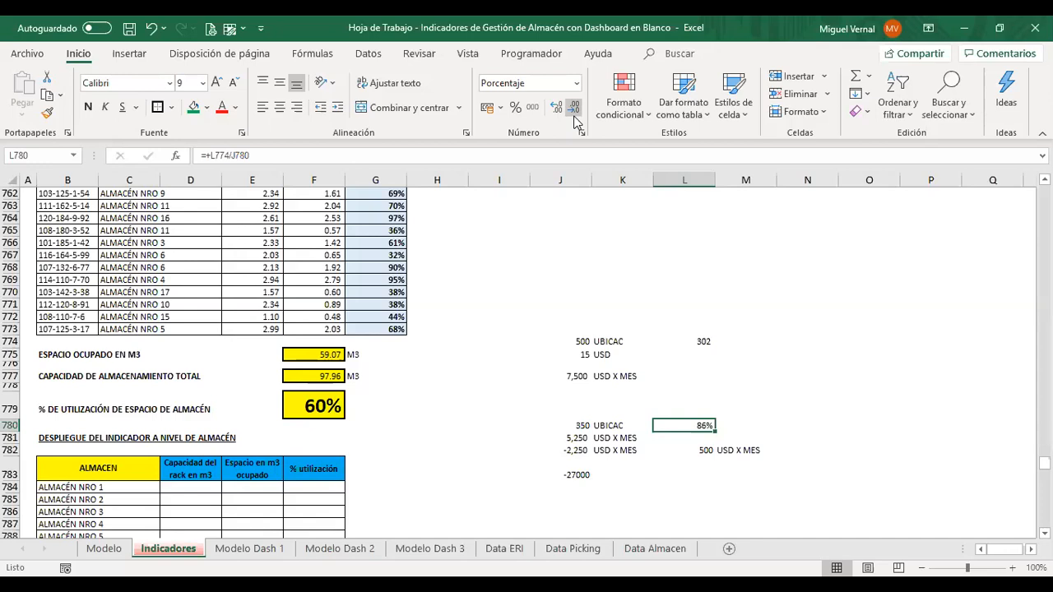
pyautogui.press('Left')
pyautogui.press('Left')
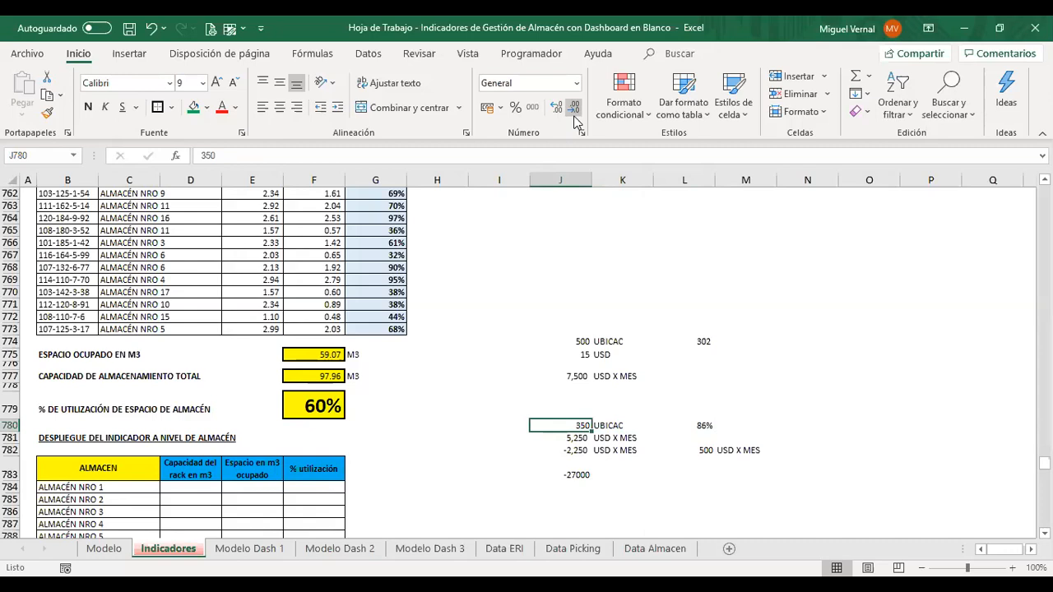
pyautogui.write('320')
pyautogui.press('Return')
pyautogui.press('Up')
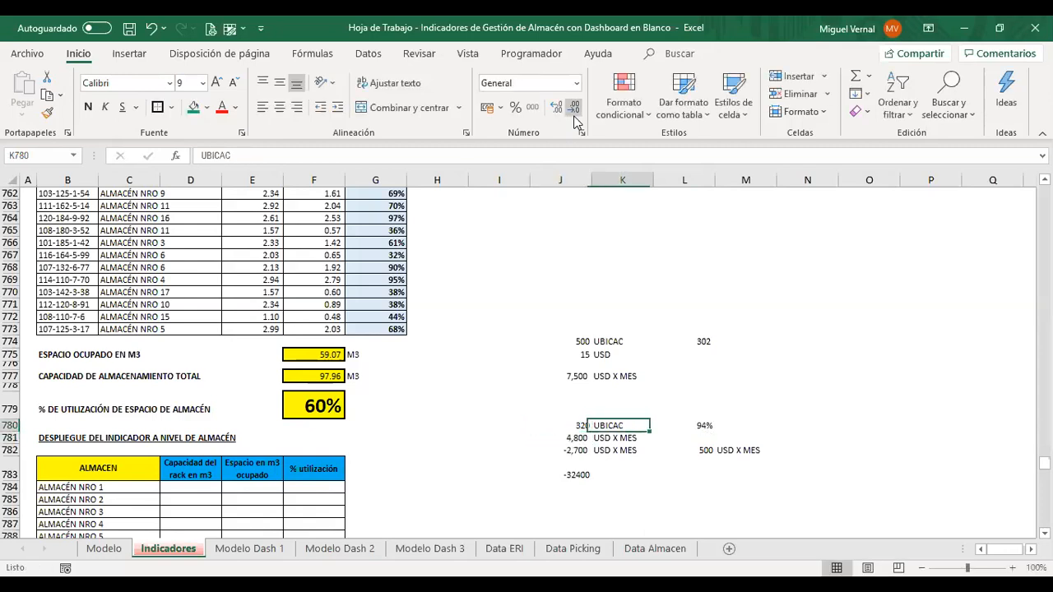
# Step: Examine the monthly cost difference in J782, its annual equivalent in J783 and the utilization ratio in L780
pyautogui.press('Down')
pyautogui.press('Down')
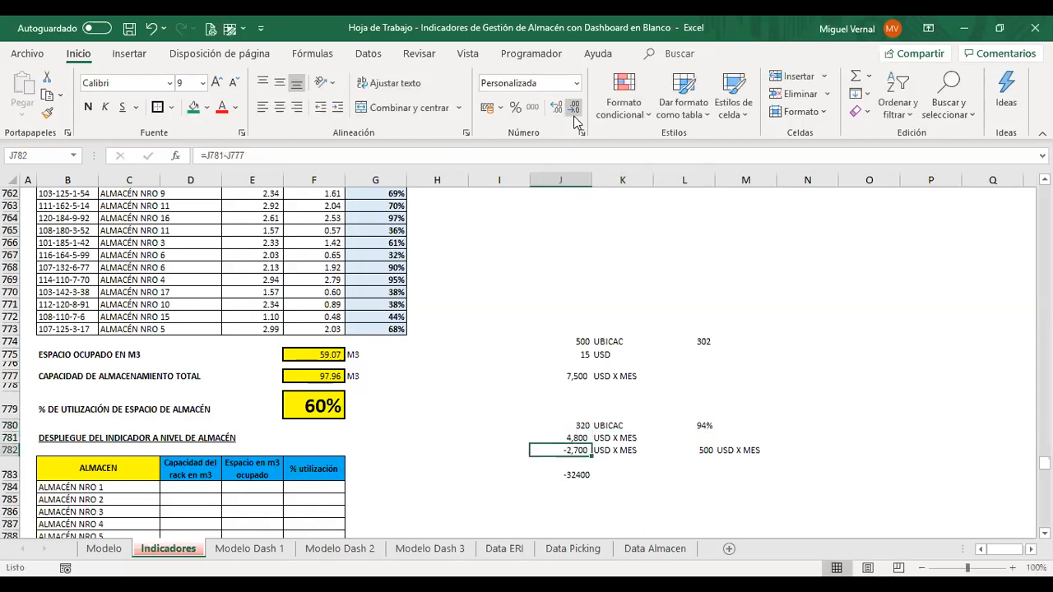
pyautogui.press('Down')
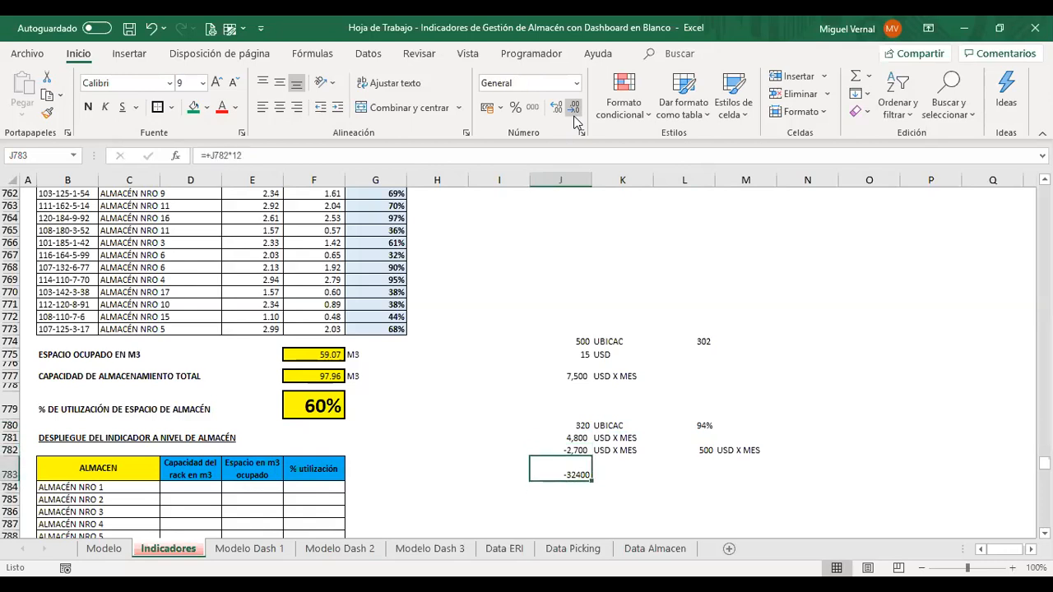
pyautogui.press('Up')
pyautogui.press('Up')
pyautogui.press('Up')
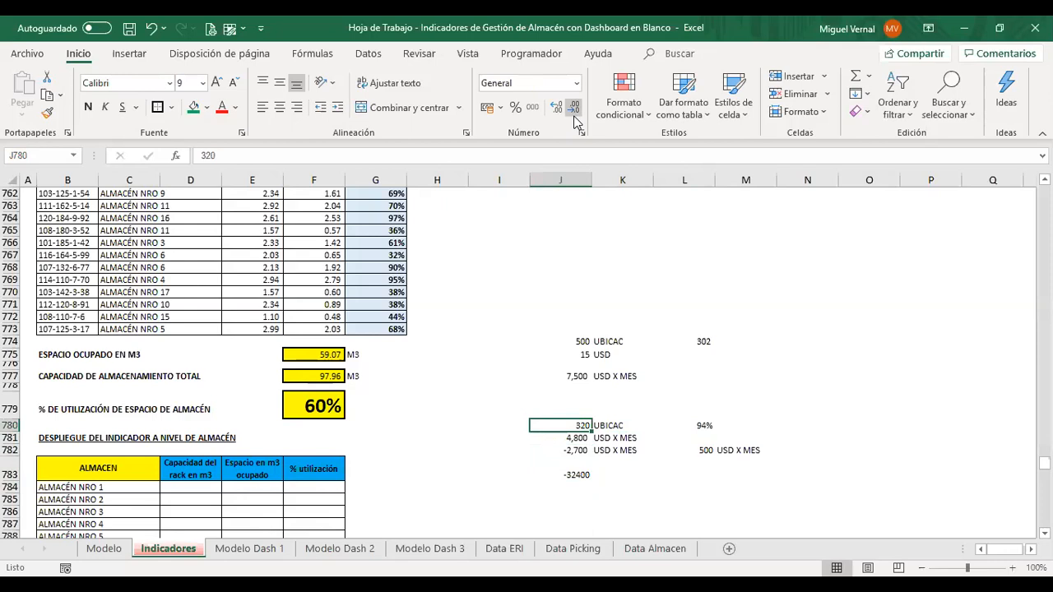
pyautogui.press('Right')
pyautogui.press('Right')
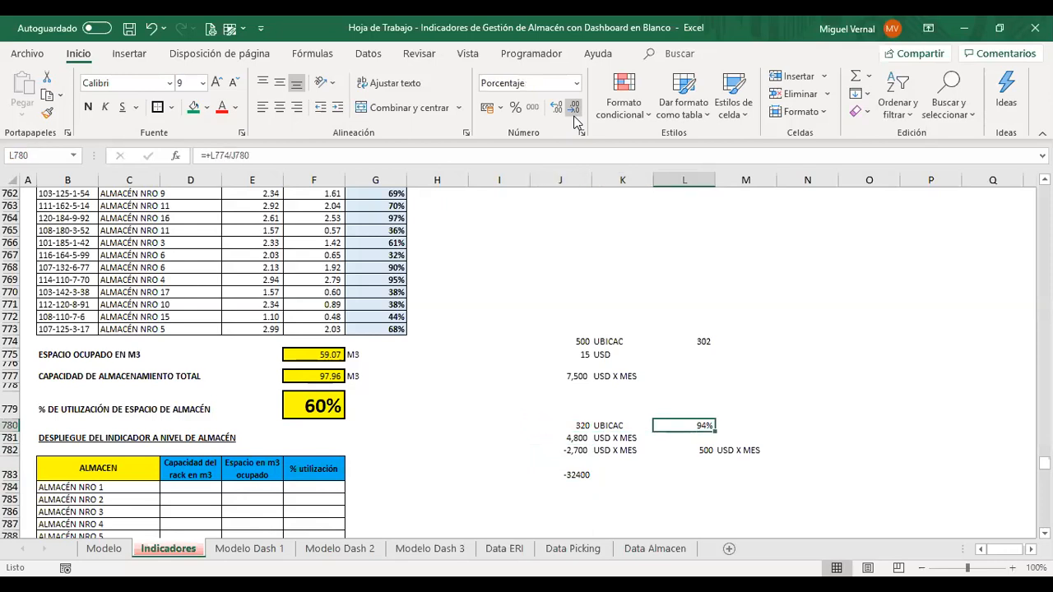
# Step: Compare the initial number of locations in J774 with the reduced number in J780
pyautogui.press('Left')
pyautogui.press('Left')
pyautogui.press('Left')
pyautogui.press('Left')
pyautogui.press('Left')
pyautogui.press('Left')
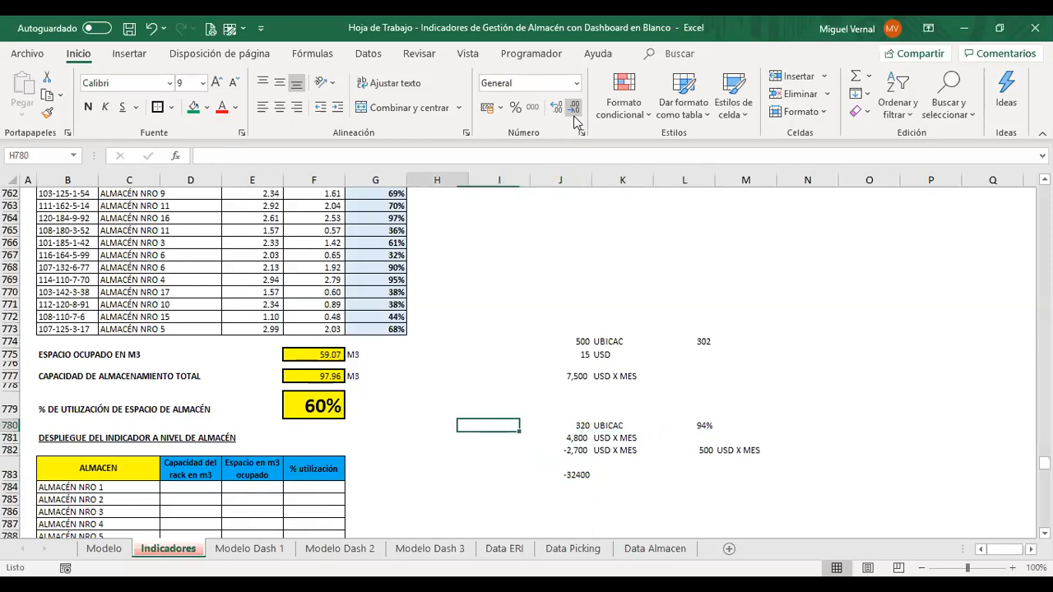
pyautogui.press('Up')
pyautogui.press('Right')
pyautogui.press('Right')
pyautogui.press('Right')
pyautogui.press('Right')
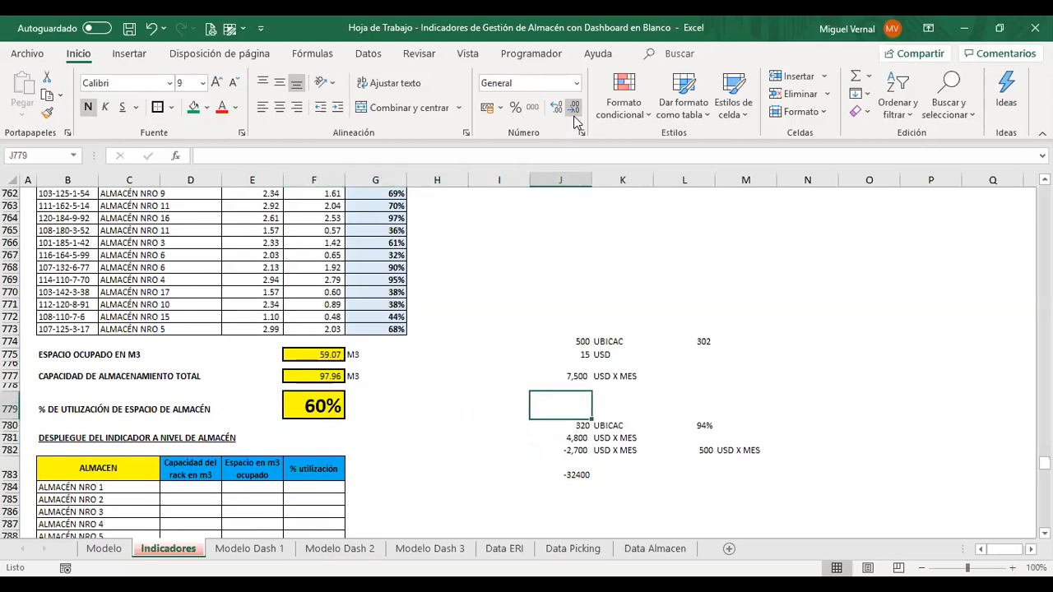
pyautogui.press('Down')
pyautogui.press('Up')
pyautogui.press('Up')
pyautogui.press('Up')
pyautogui.press('Up')
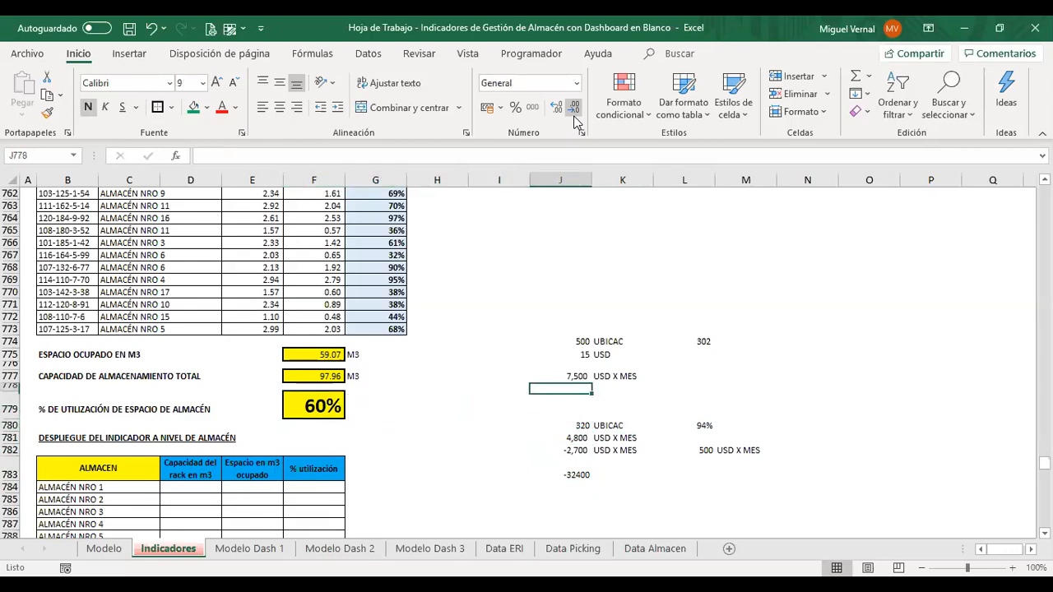
pyautogui.press('Up')
pyautogui.press('Up')
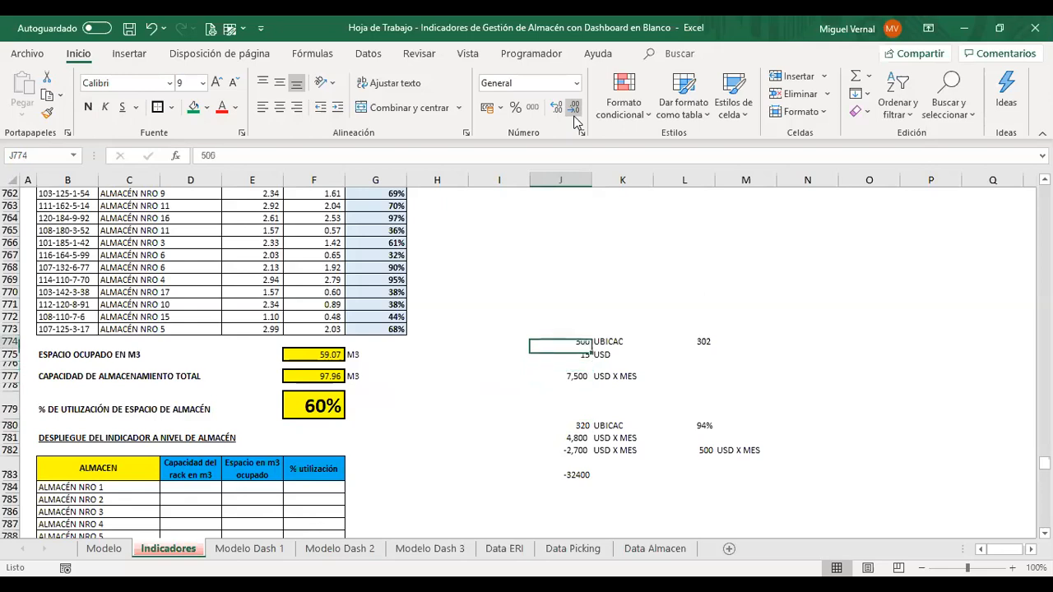
pyautogui.press('Down')
pyautogui.press('Down')
pyautogui.press('Down')
pyautogui.press('Down')
pyautogui.press('Down')
pyautogui.press('Down')
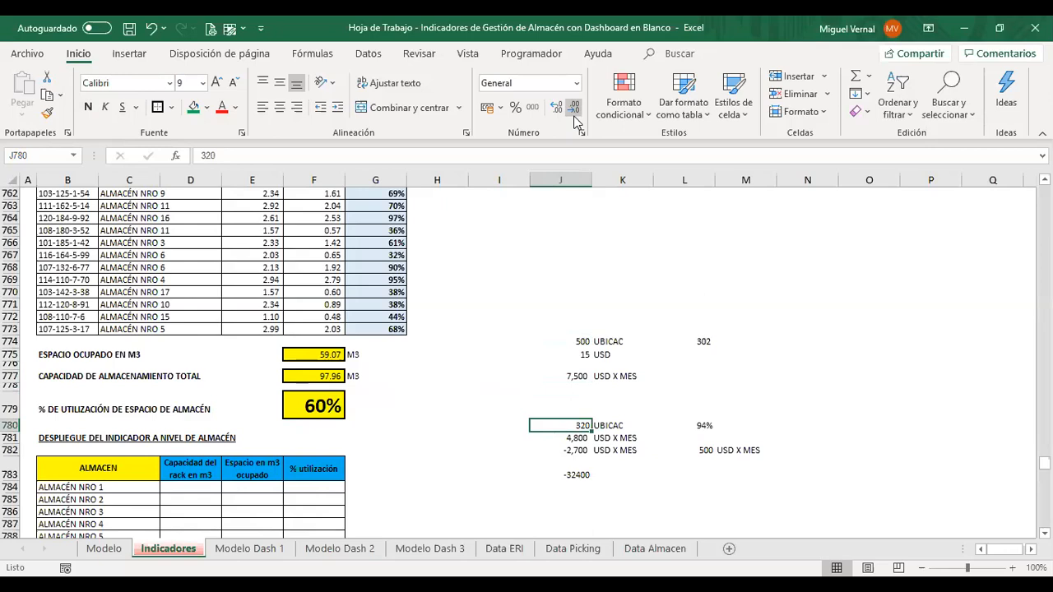
pyautogui.hotkey('alt', 'Tab')
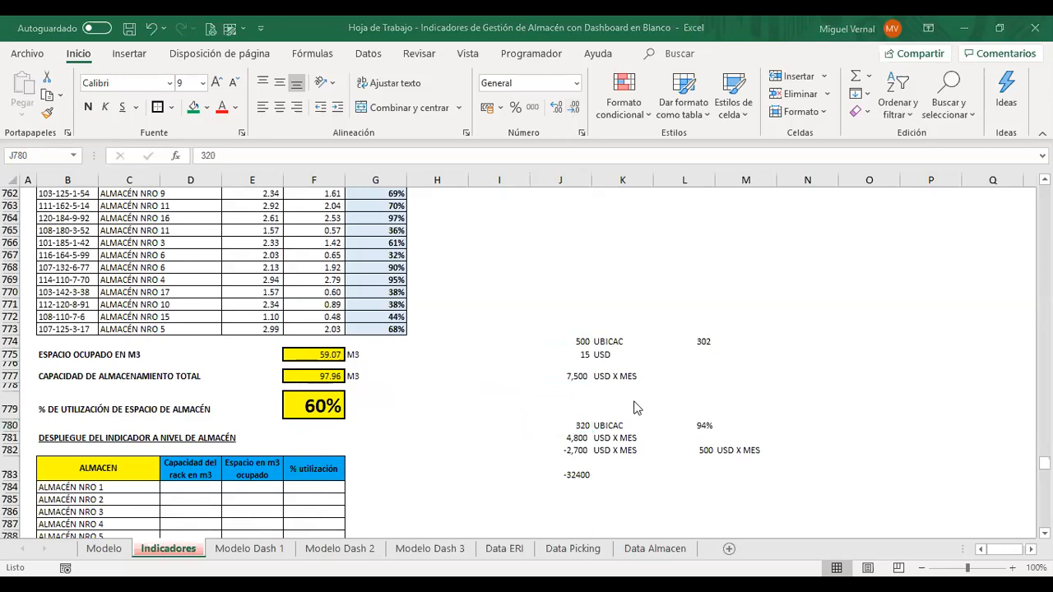
pyautogui.hotkey('alt', 'Tab')
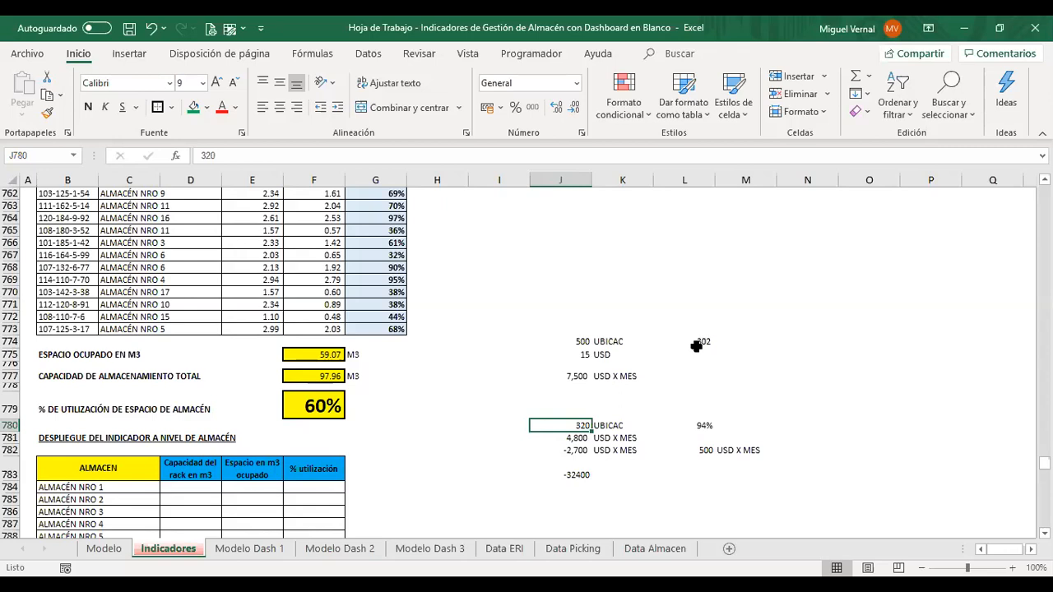
# Step: Review the rack capacity, occupied space and utilization percentage per location in the Ejercicio 8 table, down to its totals
pyautogui.scroll(11, 361, 244)
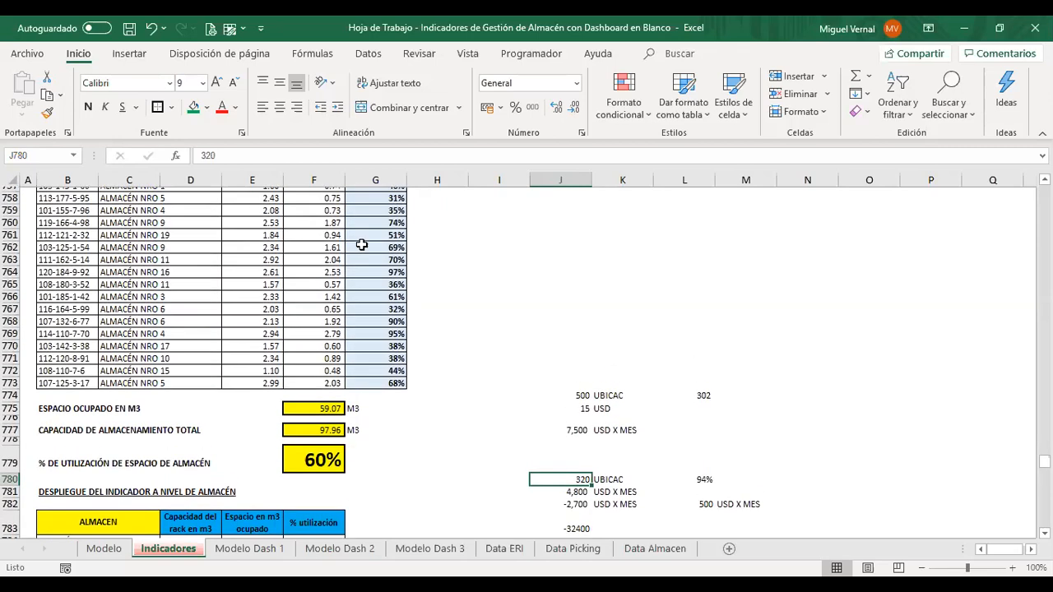
pyautogui.scroll(3, 361, 244)
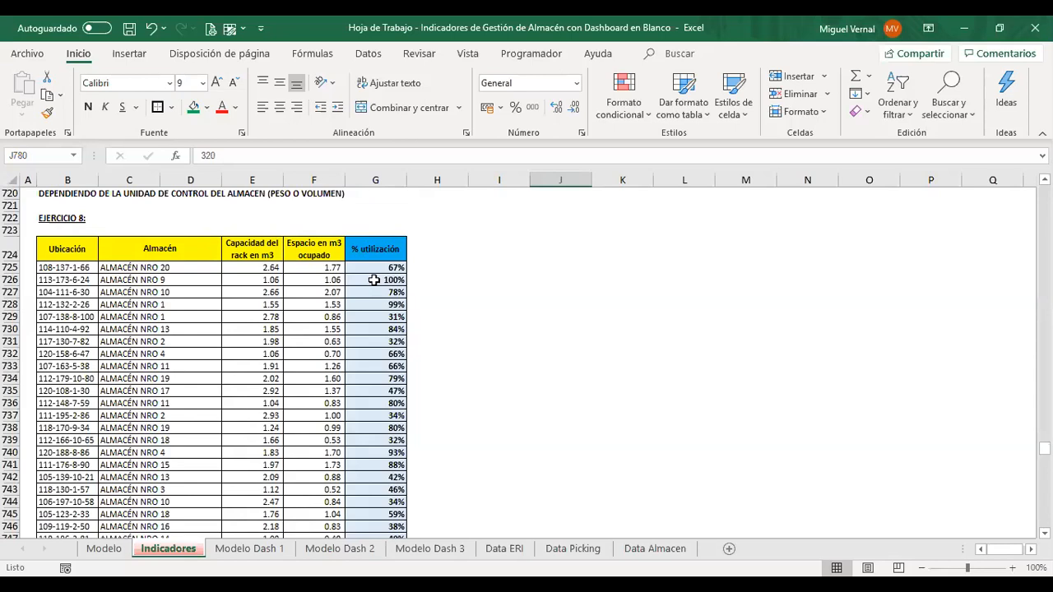
pyautogui.scroll(-1, 373, 279)
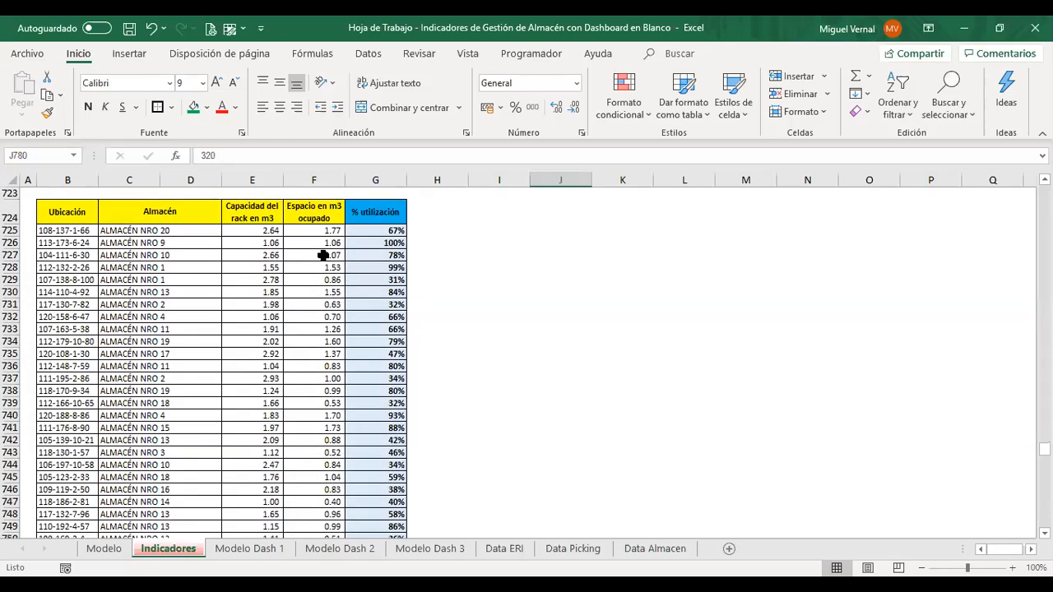
pyautogui.scroll(-2, 323, 256)
pyautogui.scroll(-4, 323, 256)
pyautogui.scroll(-5, 322, 256)
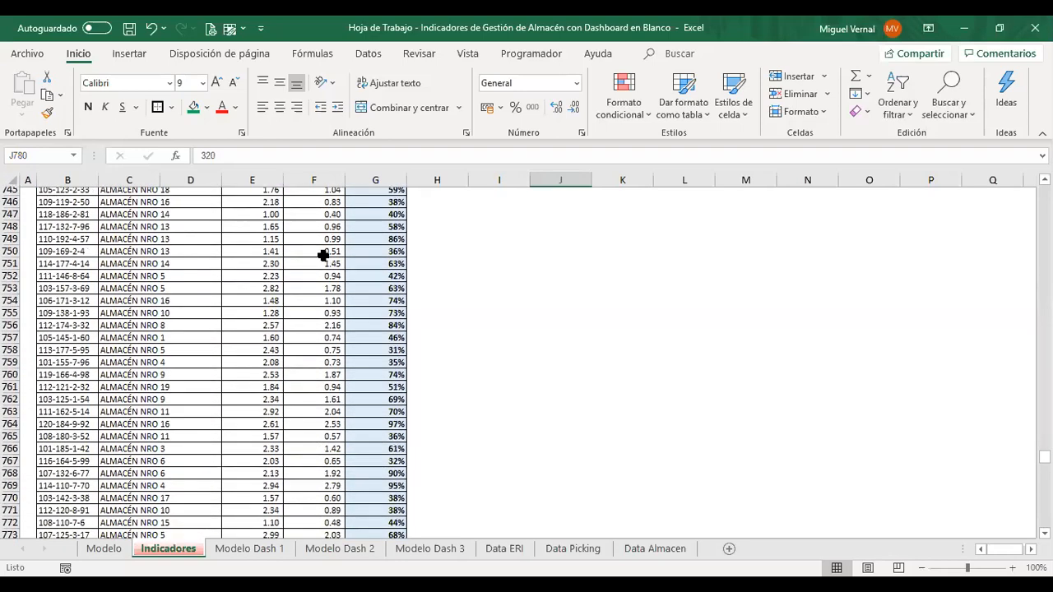
pyautogui.scroll(-1, 323, 256)
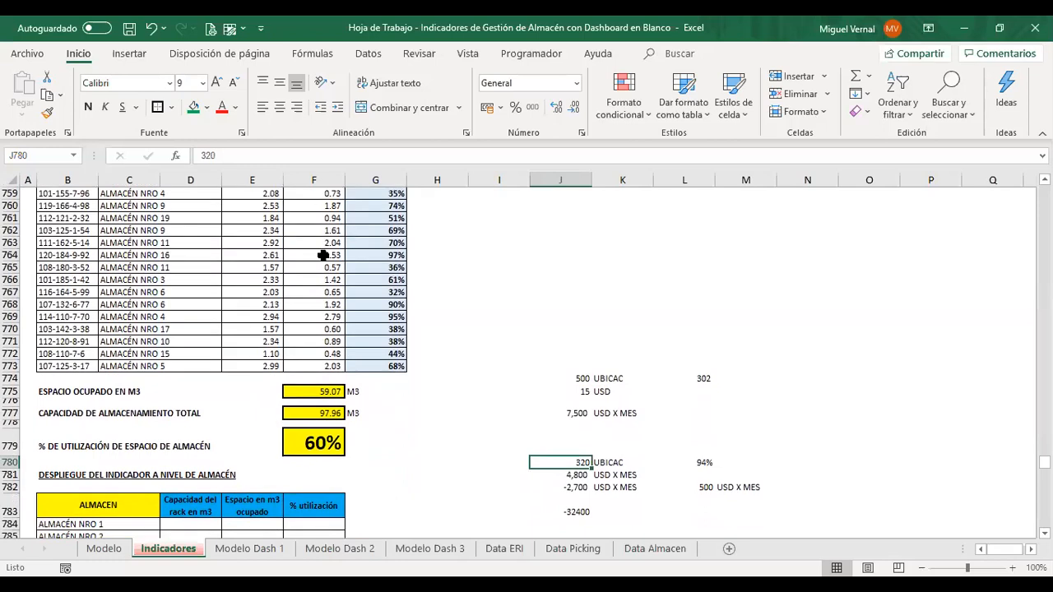
pyautogui.scroll(-1, 322, 256)
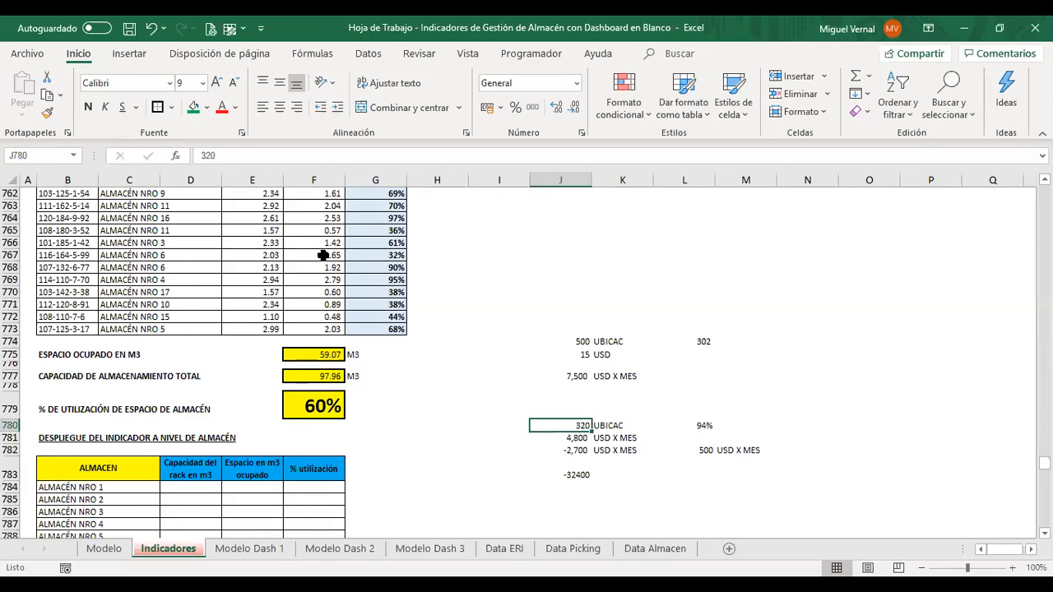
# Step: Set the number of locations in J780 to 350
pyautogui.write('350')
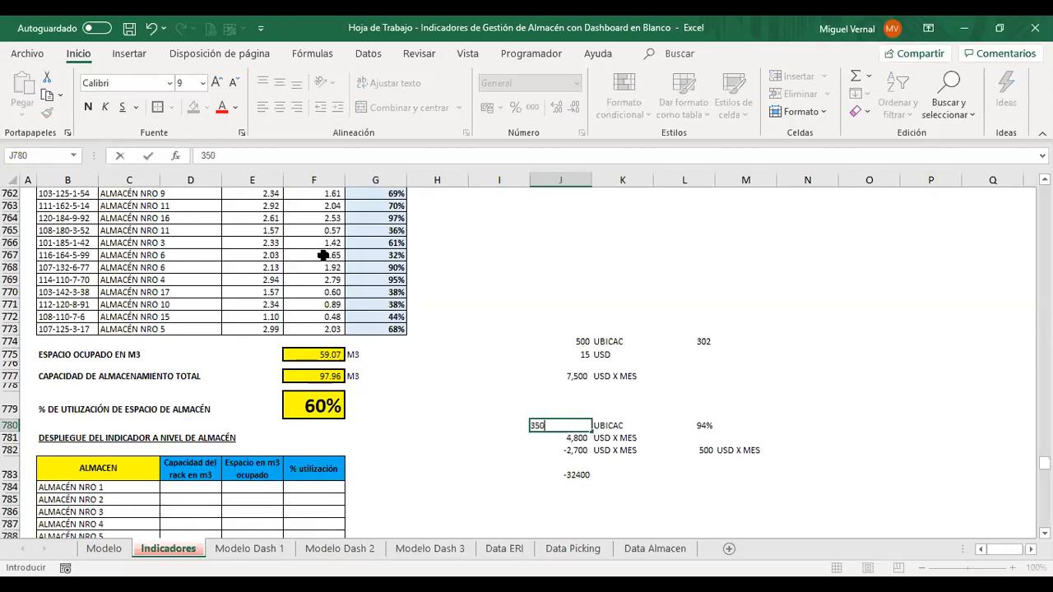
pyautogui.press('Return')
pyautogui.press('Up')
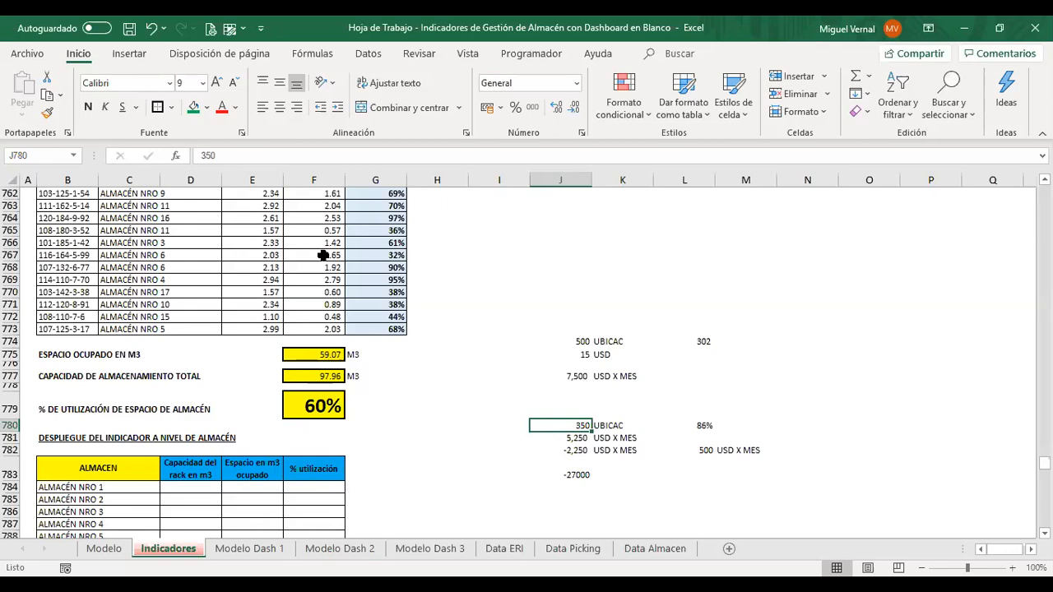
# Step: Look through the Modelo Dash 1, 2 and 3 dashboard sheets and return to the Indicadores sheet
pyautogui.click(243, 551)
pyautogui.hotkey('ctrl', 'pagedown')
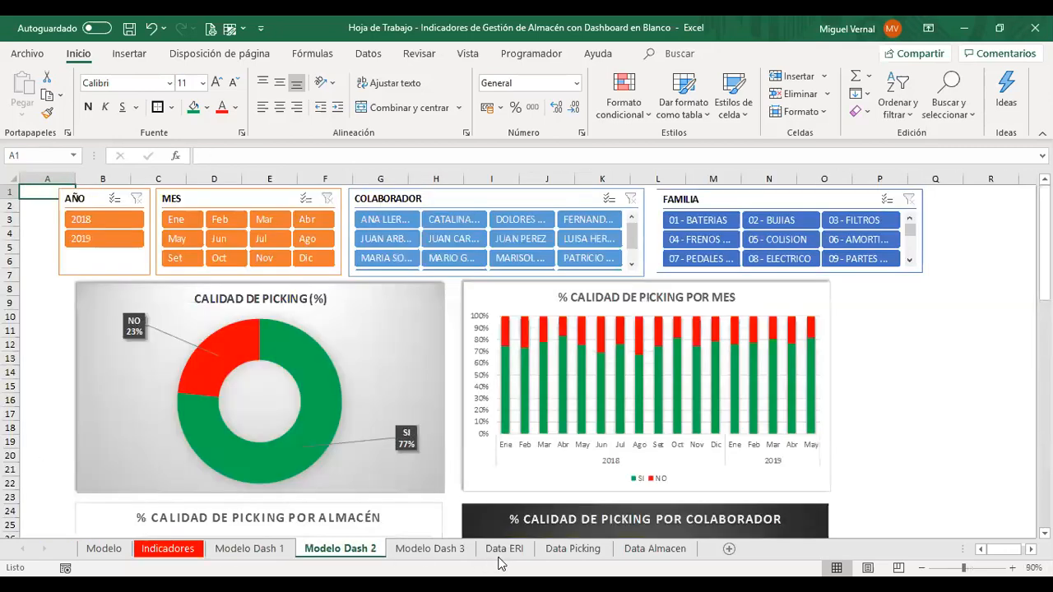
pyautogui.hotkey('ctrl', 'pagedown')
pyautogui.click(266, 549)
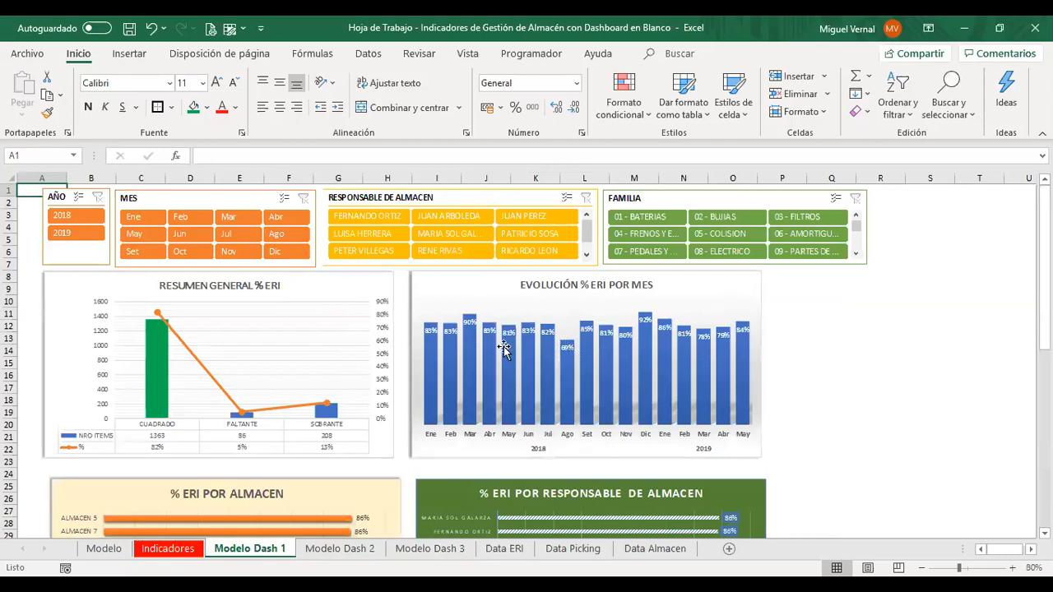
pyautogui.click(189, 550)
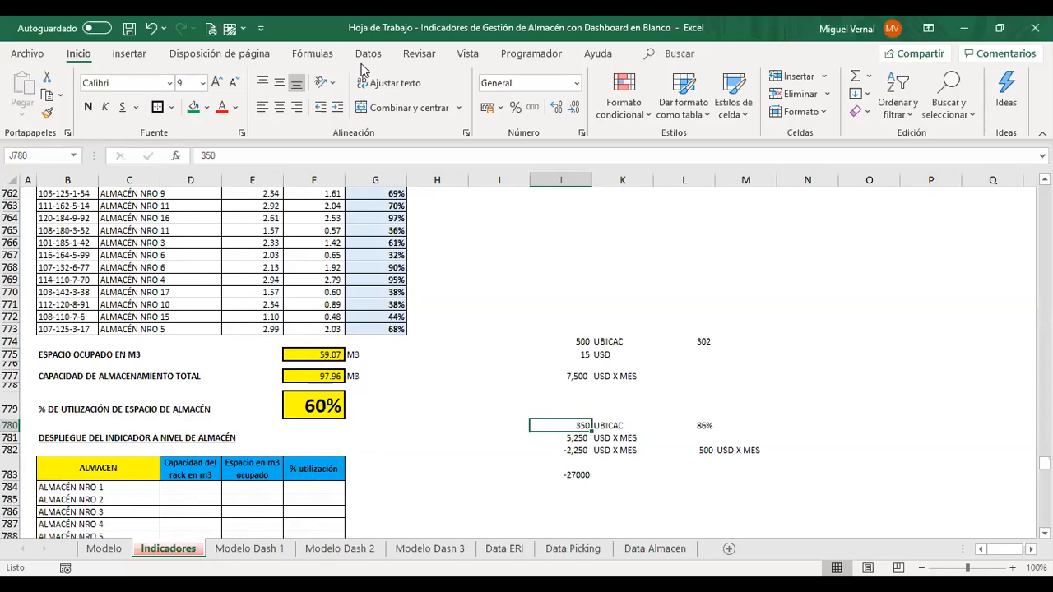
pyautogui.hotkey('alt', 'Tab')
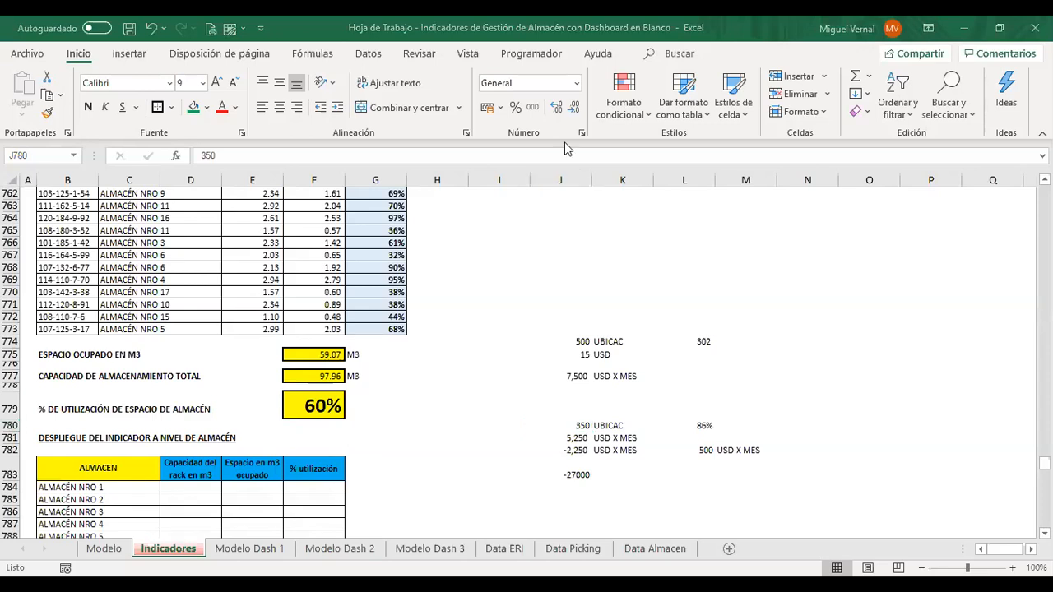